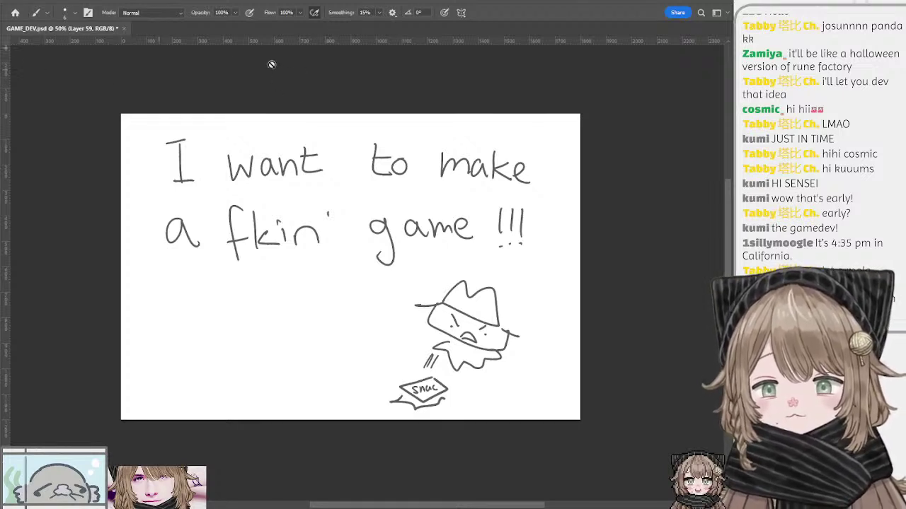
Clear the handwritten "I want to make a fkin' game !!!" page from the canvas and show the INSPIRATION !!! board
left_click_drag(299, 105, 286, 91)
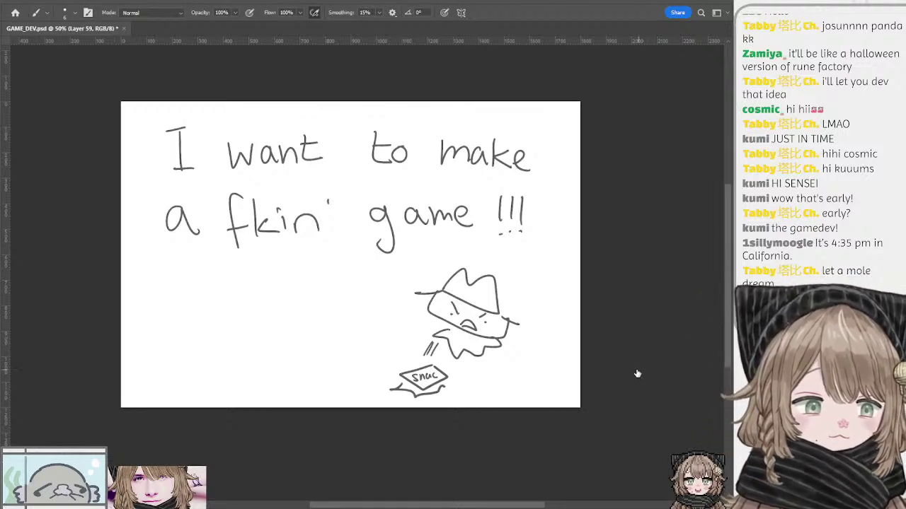
left_click(640, 389)
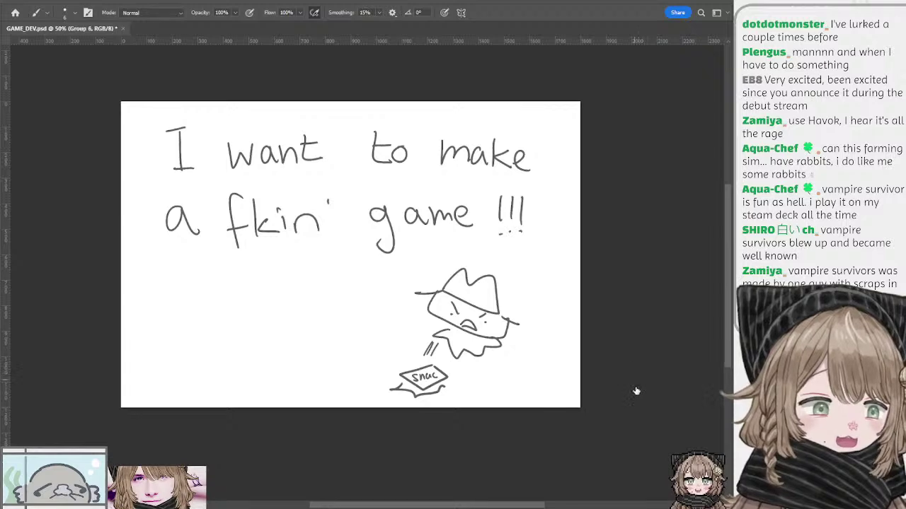
key("Delete")
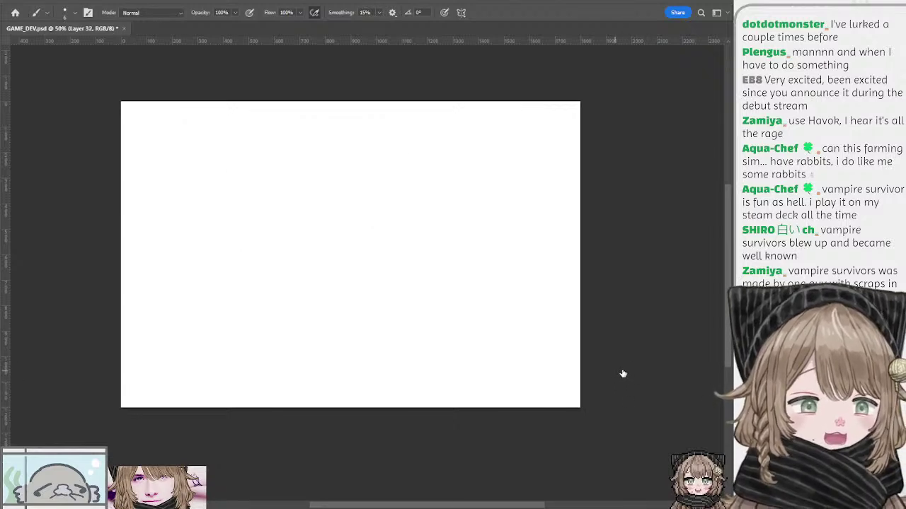
left_click(622, 374)
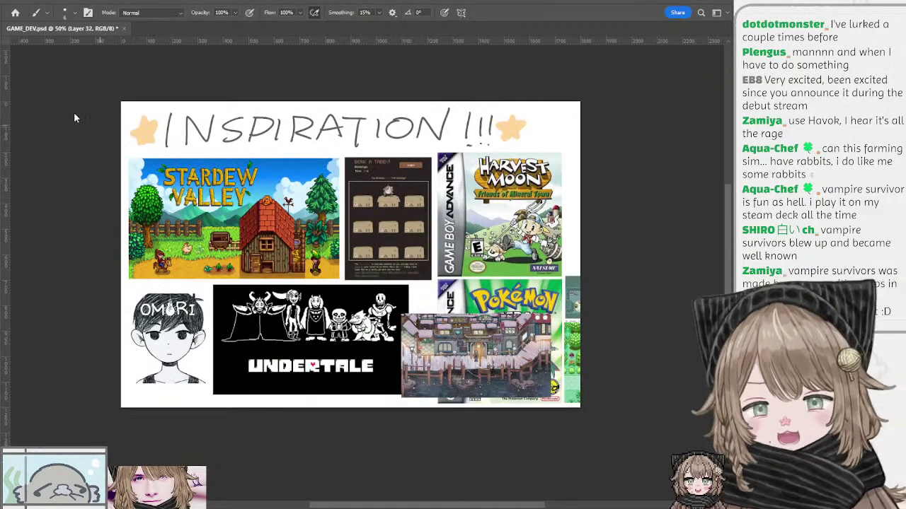
Examine the INSPIRATION !!! board up close, starting with the title and the Stardew Valley artwork
key("ctrl+plus")
left_click_drag(319, 118, 407, 154)
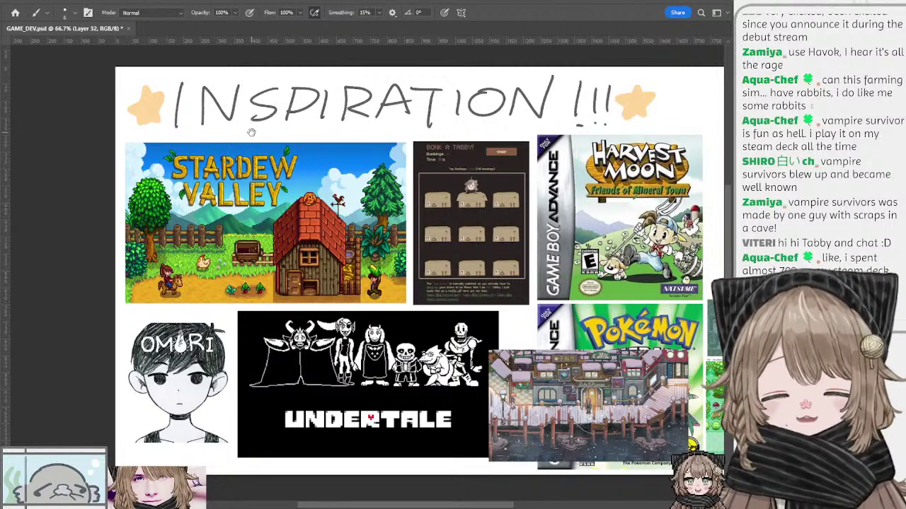
left_click_drag(249, 138, 203, 103)
key("ctrl+minus")
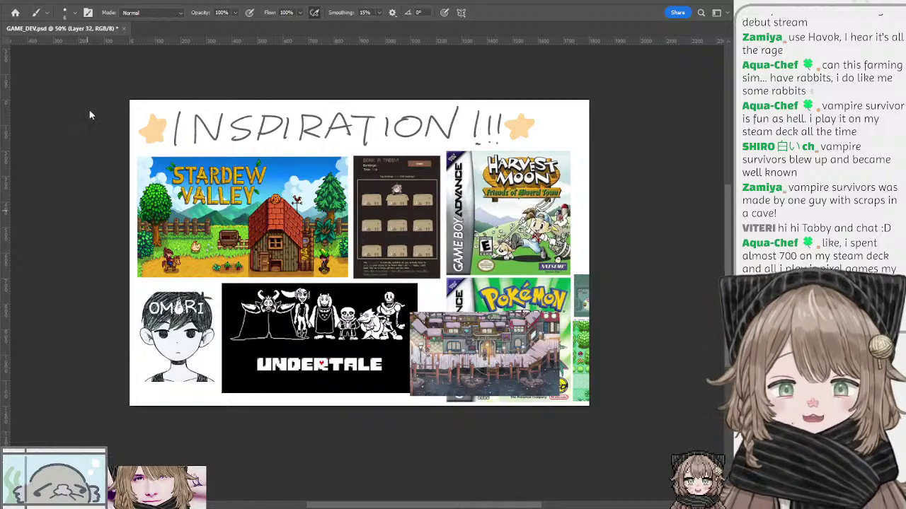
key("ctrl+plus")
left_click_drag(185, 129, 251, 148)
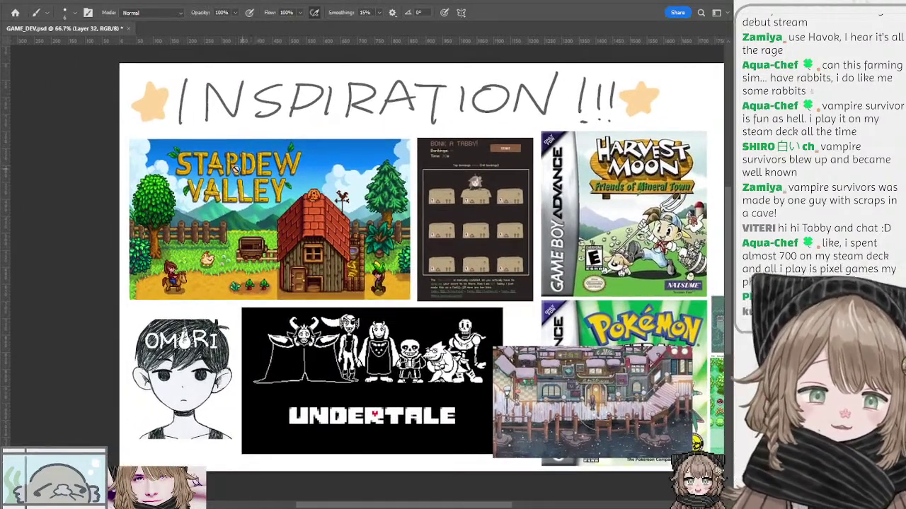
mouse_move(283, 143)
left_mouse_down()
mouse_move(264, 122)
mouse_move(274, 133)
left_mouse_up()
left_click_drag(377, 141, 277, 140)
left_click_drag(247, 131, 191, 102)
Move the snowy harbour town image off the Pokémon Emerald cover, over the Undertale artwork
left_click_drag(285, 327, 180, 237)
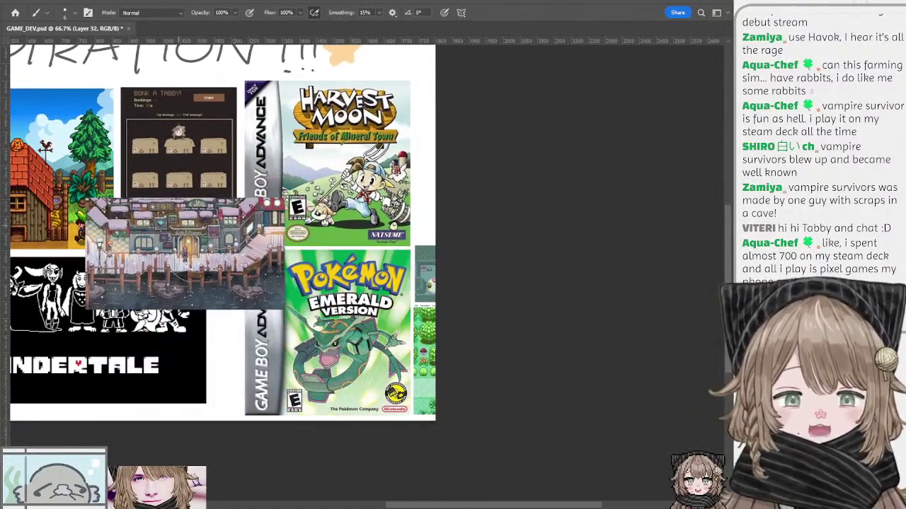
left_click_drag(361, 177, 398, 155)
left_click_drag(280, 212, 241, 225)
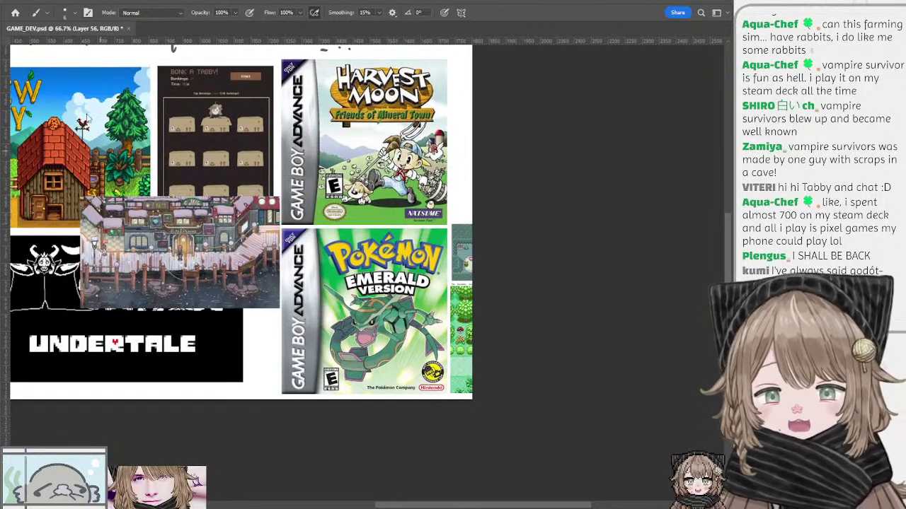
Examine the two Game Boy Advance covers up close, mainly Harvest Moon: Friends of Mineral Town
key("ctrl+plus")
left_click_drag(143, 180, 70, 223)
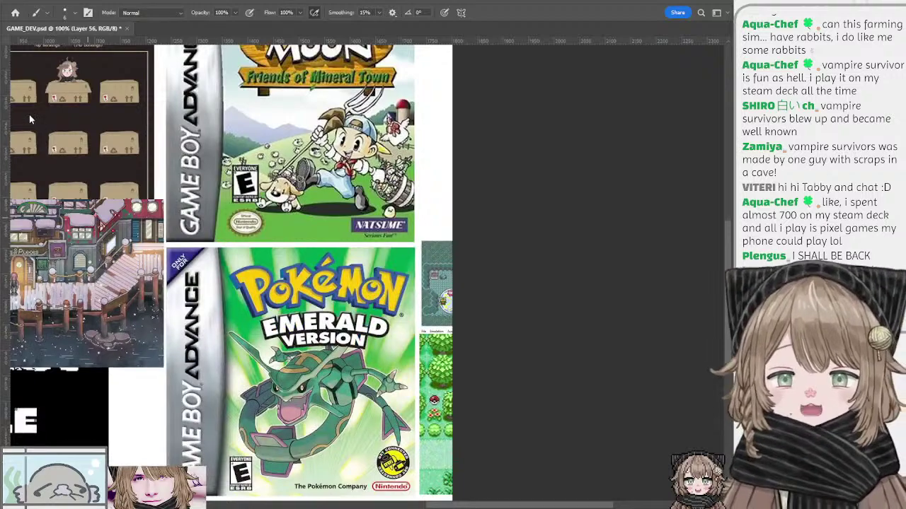
key("ctrl+minus")
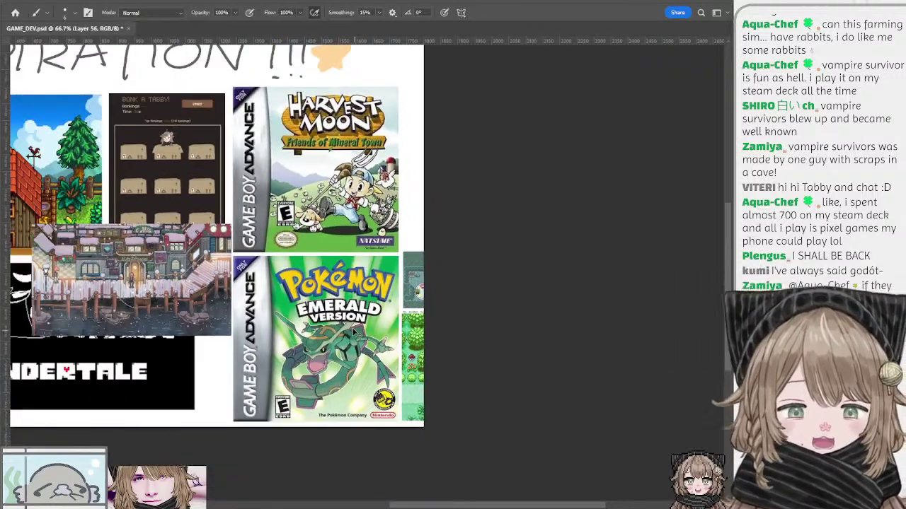
mouse_move(349, 314)
left_mouse_down()
mouse_move(293, 293)
mouse_move(349, 315)
mouse_move(326, 262)
mouse_move(346, 332)
mouse_move(199, 188)
mouse_move(247, 168)
mouse_move(350, 264)
mouse_move(350, 342)
mouse_move(354, 331)
left_mouse_up()
left_click(334, 191, "ctrl")
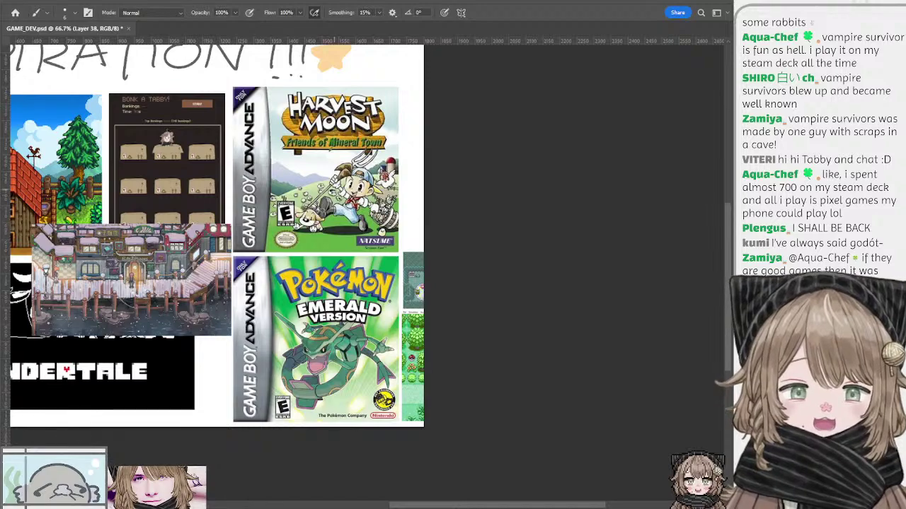
left_click(86, 134, "ctrl")
key("ctrl+plus")
left_click_drag(292, 97, 335, 249)
key("ctrl+plus")
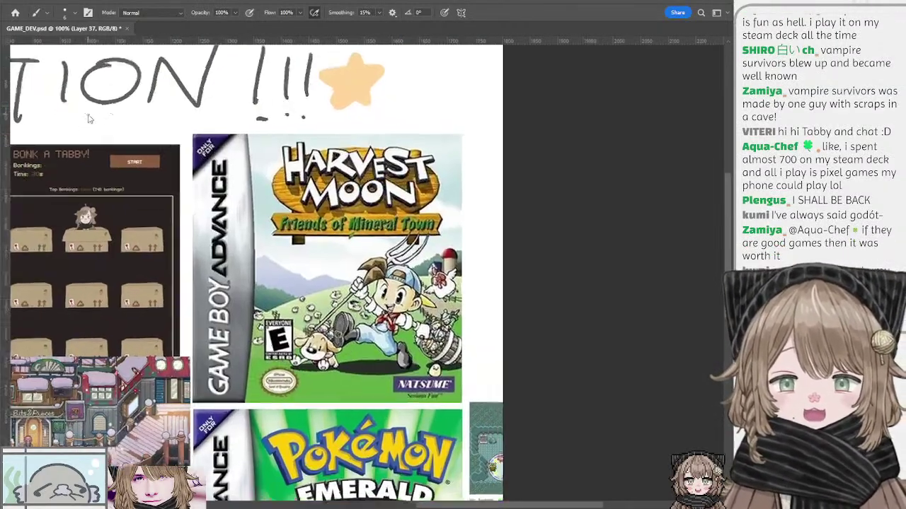
left_click_drag(180, 162, 264, 184)
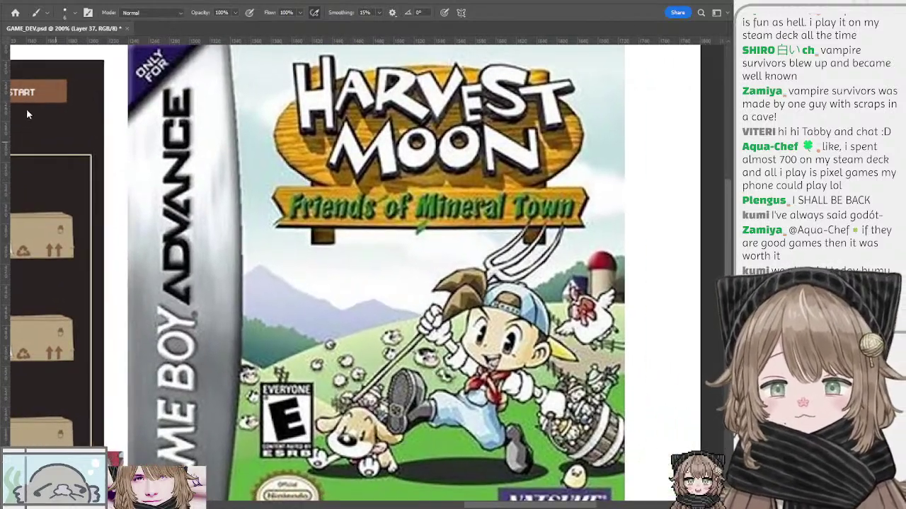
key("ctrl+minus")
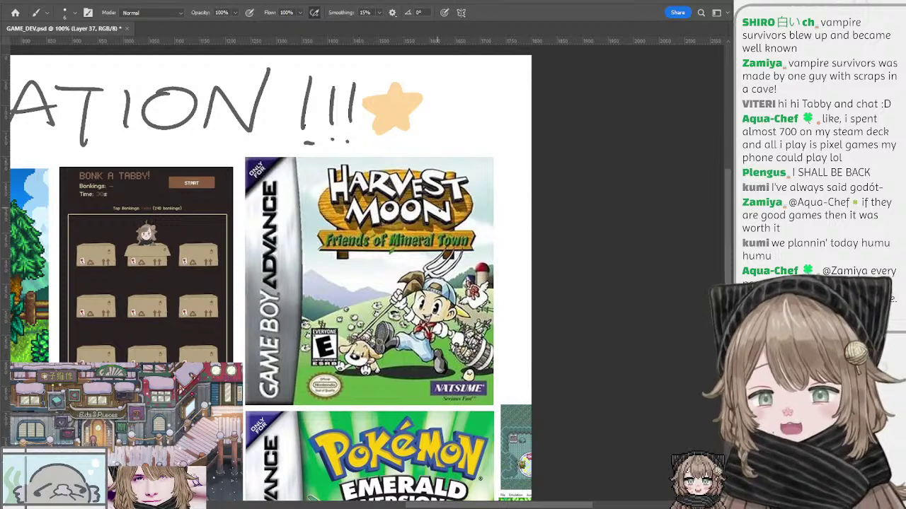
left_click_drag(452, 240, 429, 219)
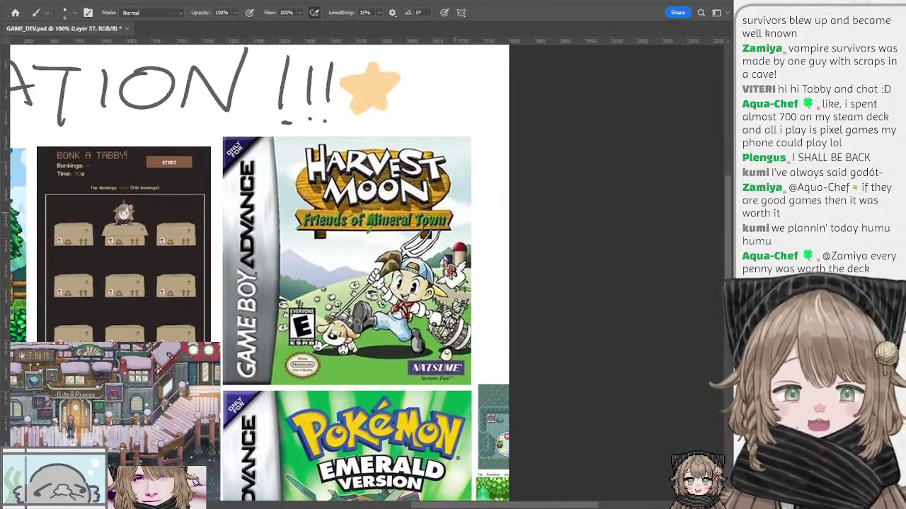
left_click_drag(438, 225, 424, 240)
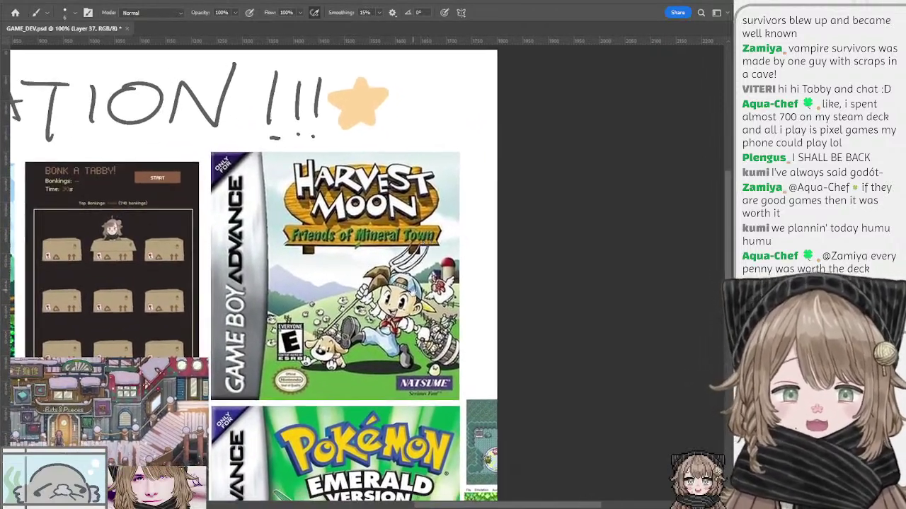
scroll(269, 272, "down", 3)
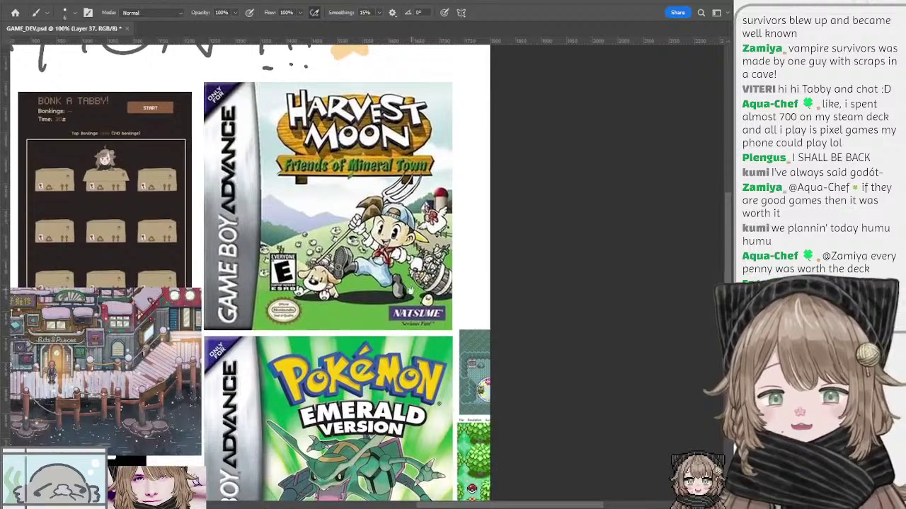
scroll(269, 271, "down", 2)
left_click_drag(412, 308, 421, 392)
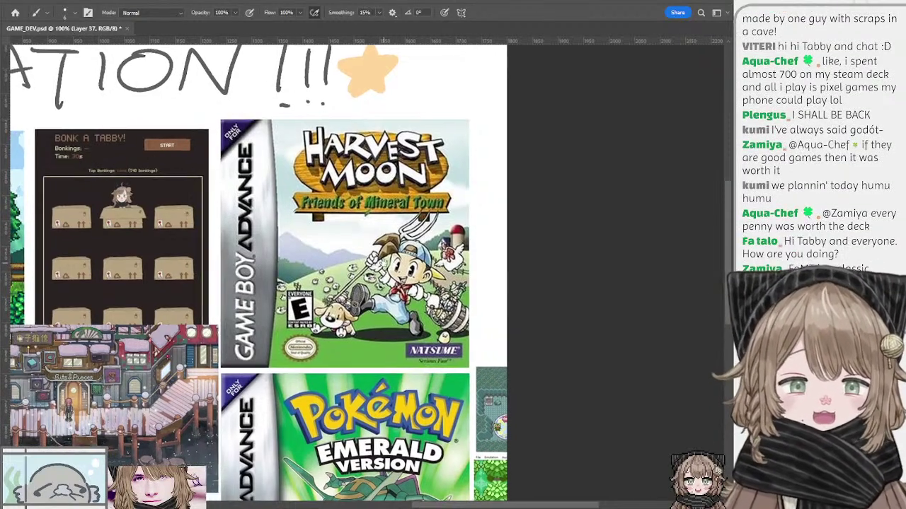
left_click_drag(375, 271, 383, 269)
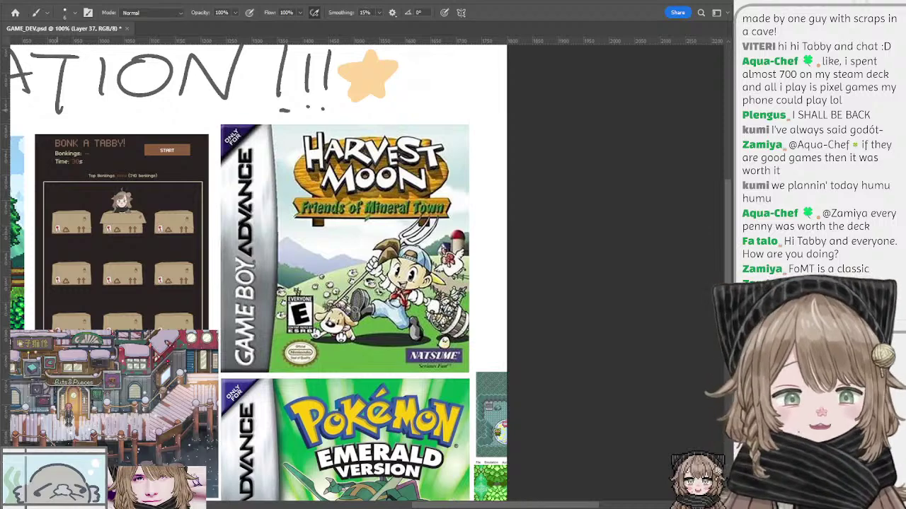
key("ctrl+minus")
left_click_drag(386, 228, 376, 186)
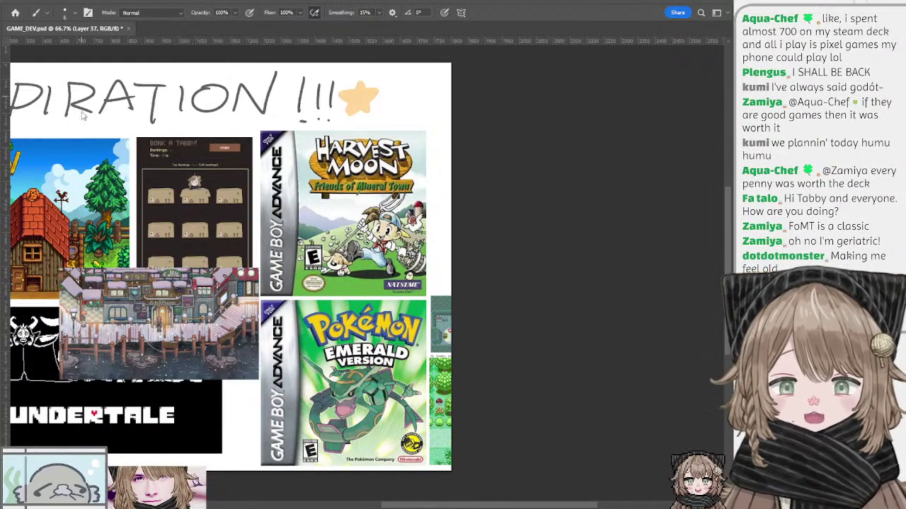
key("ctrl+plus")
key("ctrl+plus")
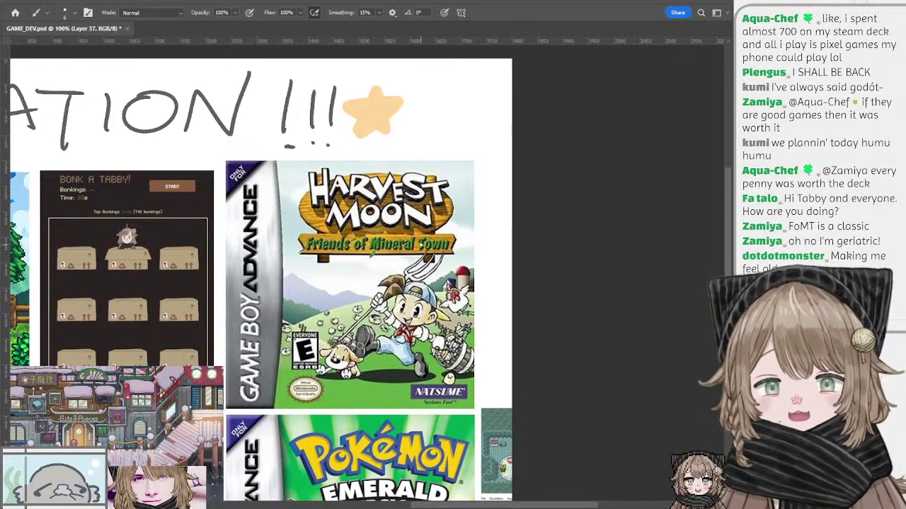
left_click_drag(421, 245, 397, 239)
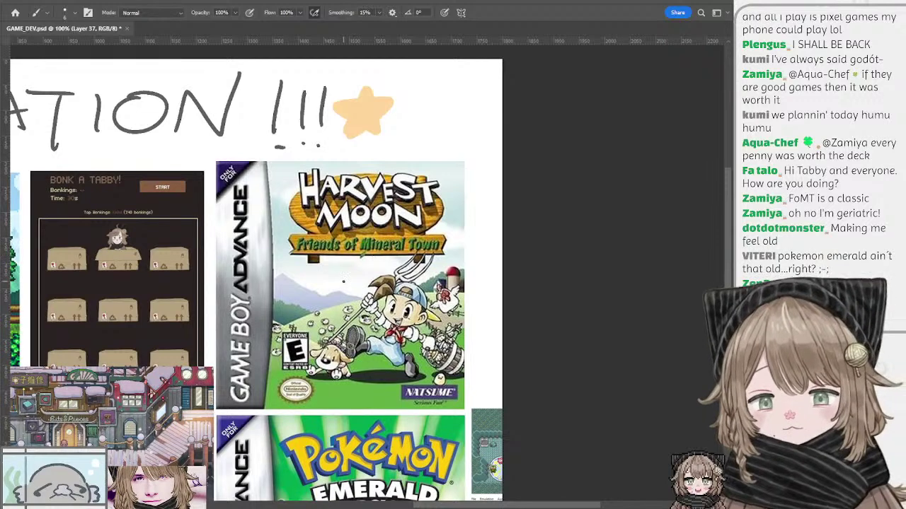
mouse_move(340, 271)
left_mouse_down()
mouse_move(344, 286)
mouse_move(343, 268)
left_mouse_up()
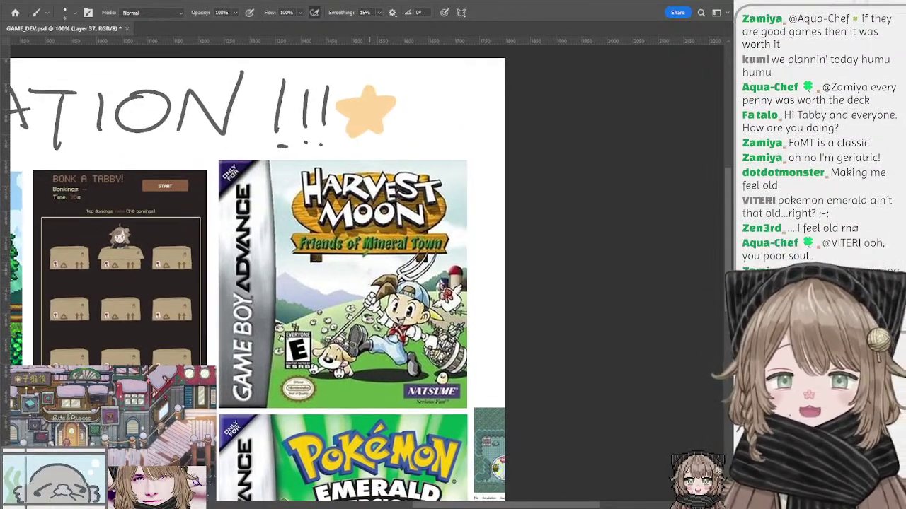
left_click_drag(409, 266, 386, 171)
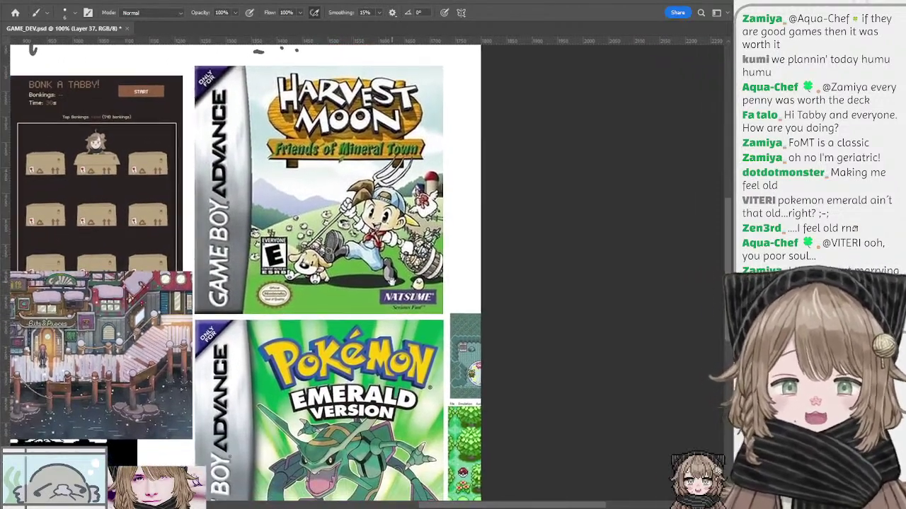
left_click_drag(391, 281, 402, 218)
left_click_drag(330, 118, 330, 222)
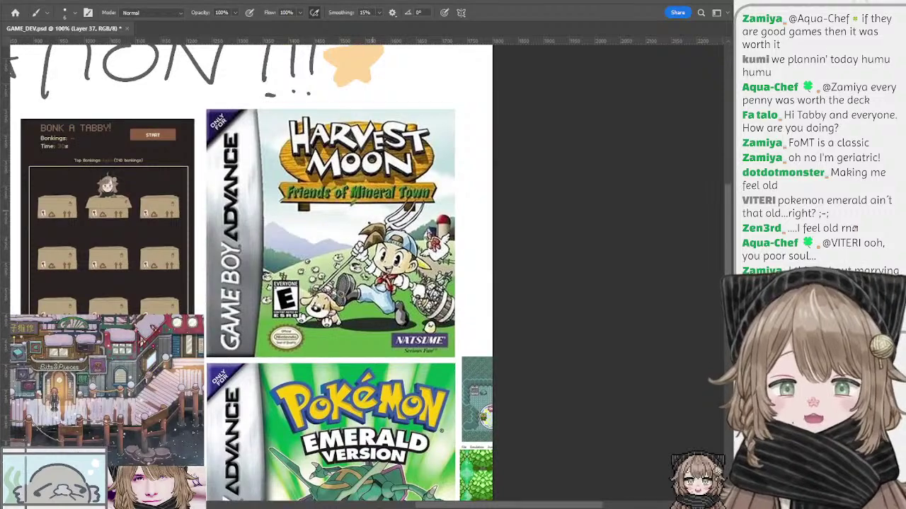
Move the Pokémon Emerald cover aside and examine the two gameplay screenshots behind it, including the secret base room
left_click_drag(249, 238, 234, 96)
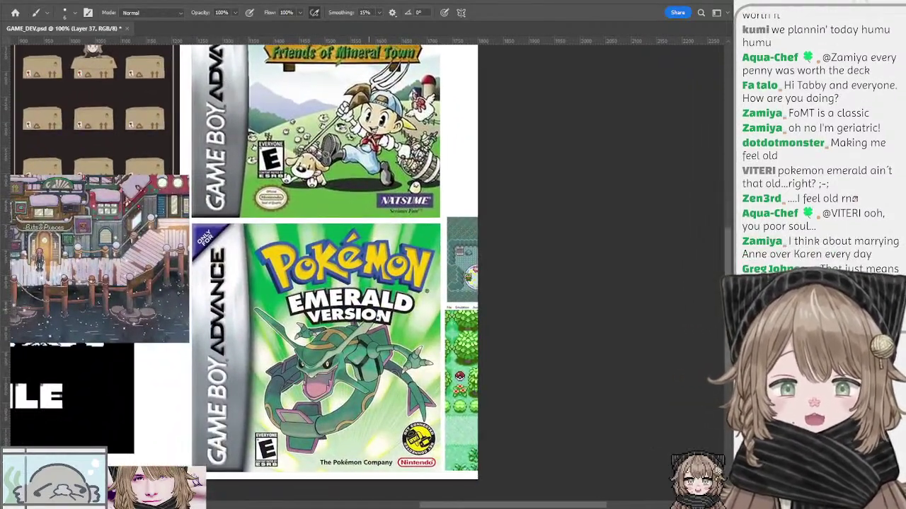
left_click_drag(397, 298, 368, 279)
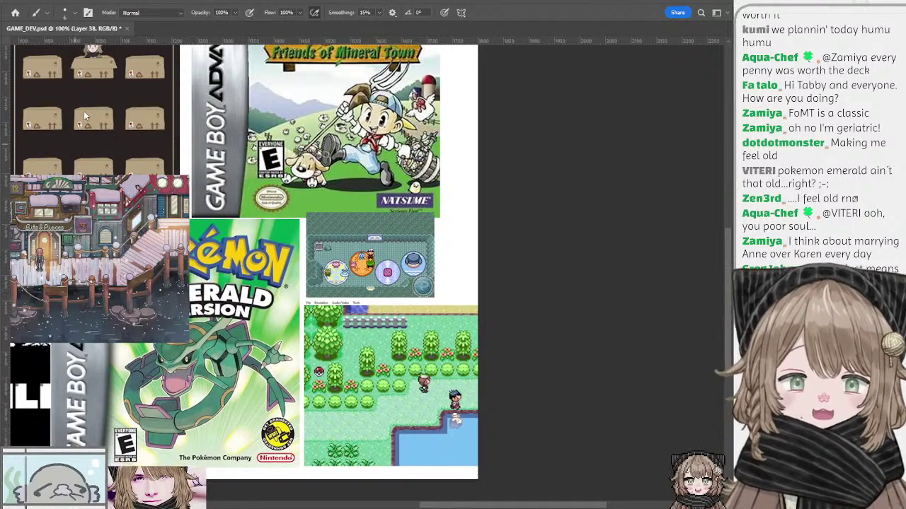
key("ctrl+plus")
left_click_drag(370, 388, 315, 231)
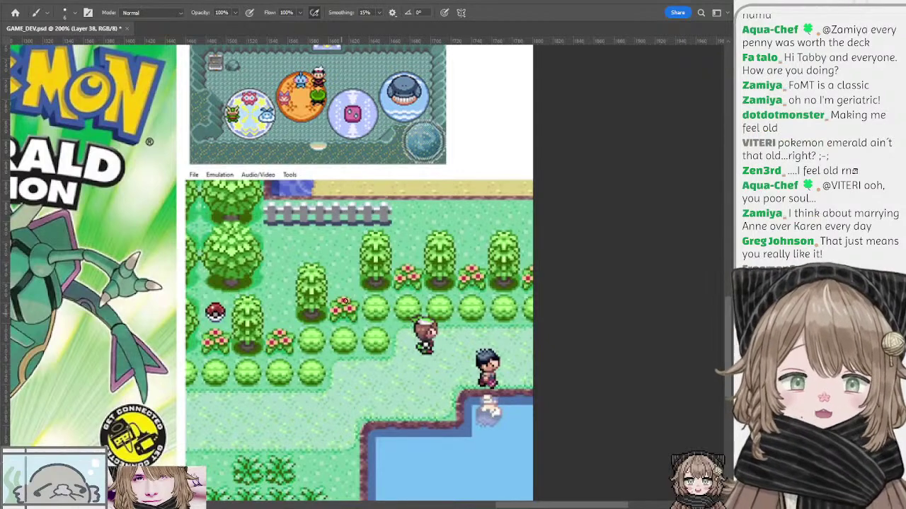
scroll(361, 264, "up", 3)
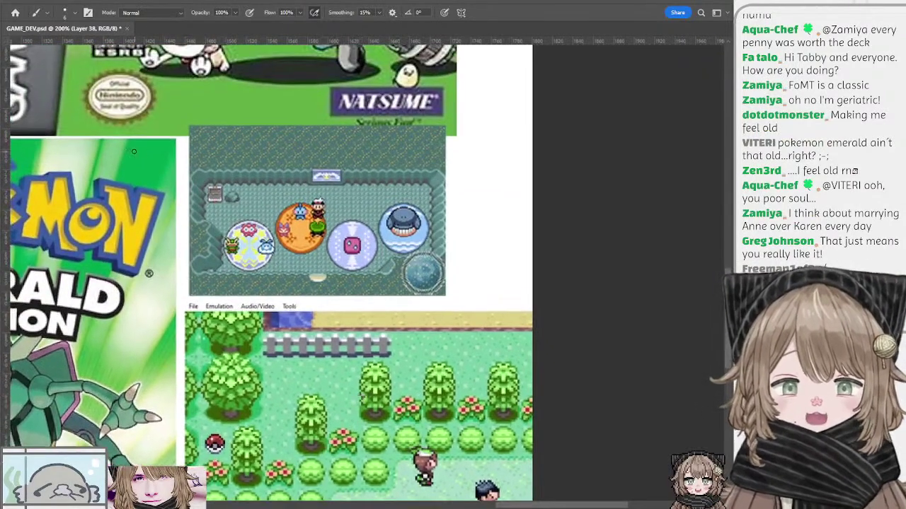
key("ctrl+plus")
mouse_move(333, 262)
left_mouse_down()
mouse_move(475, 359)
mouse_move(411, 359)
mouse_move(407, 351)
left_mouse_up()
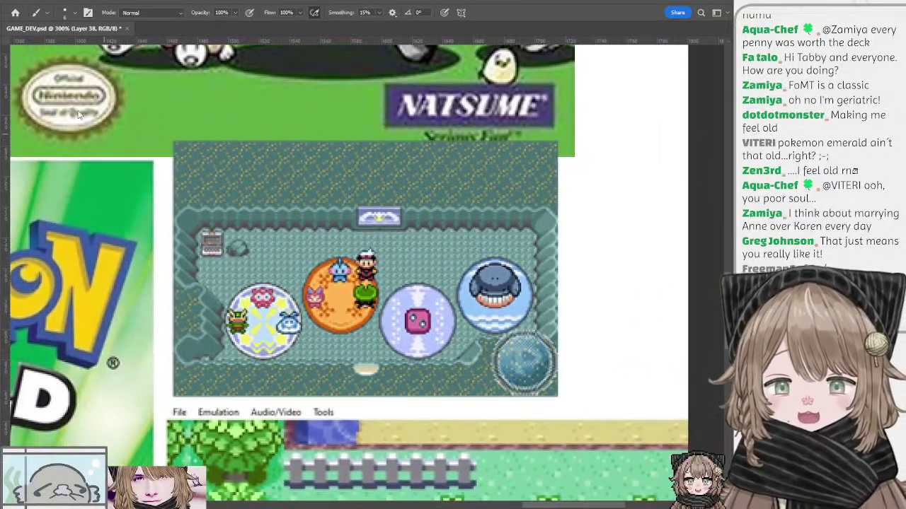
left_click_drag(401, 300, 391, 312)
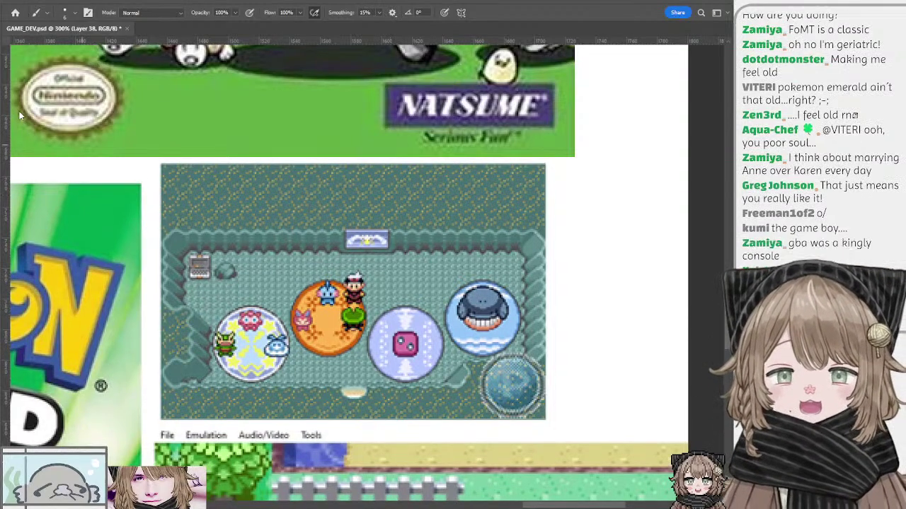
Move the Pokémon Emerald cover back over the gameplay screenshots, directly below the Harvest Moon cover
key("ctrl+minus")
left_click_drag(354, 217, 409, 179)
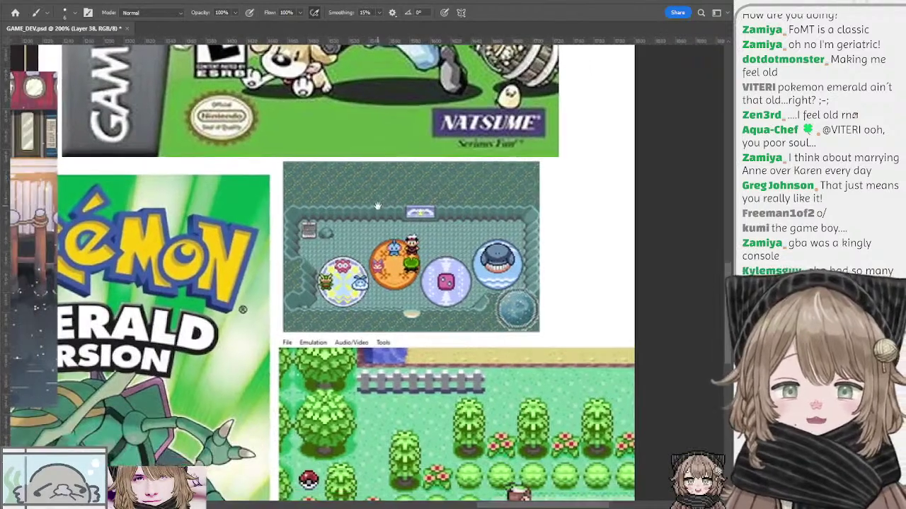
key("ctrl+minus")
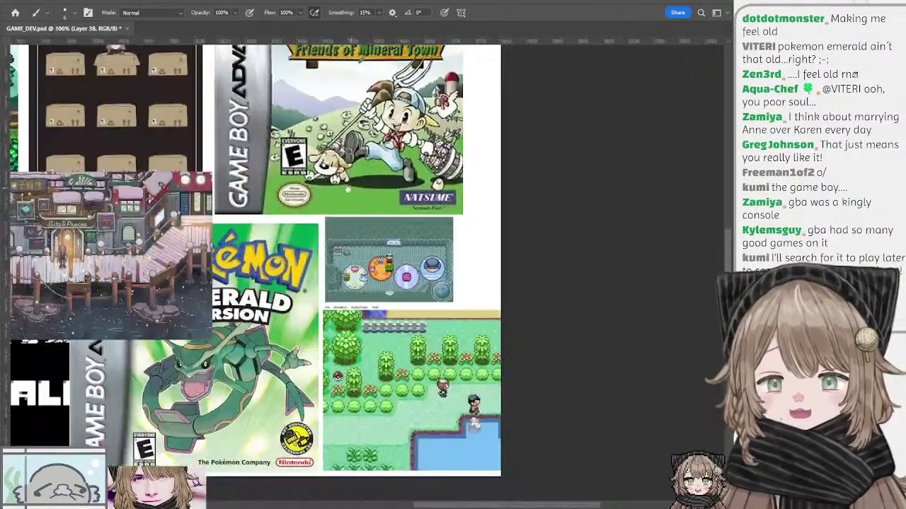
left_click_drag(254, 260, 455, 283)
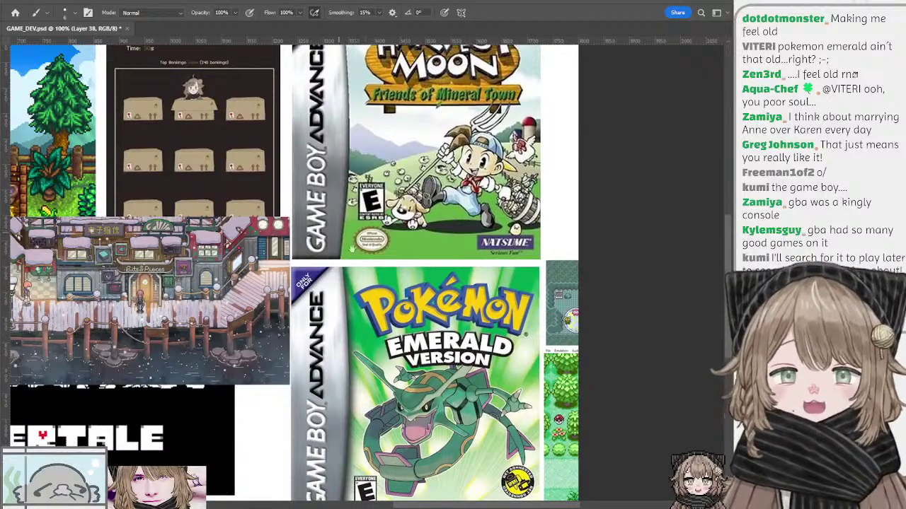
Move the snowy harbour town image off the Stardew Valley and Bonk a Tabby images, onto the lower part of the Undertale artwork
left_click_drag(352, 249, 378, 282)
left_click_drag(398, 332, 298, 368)
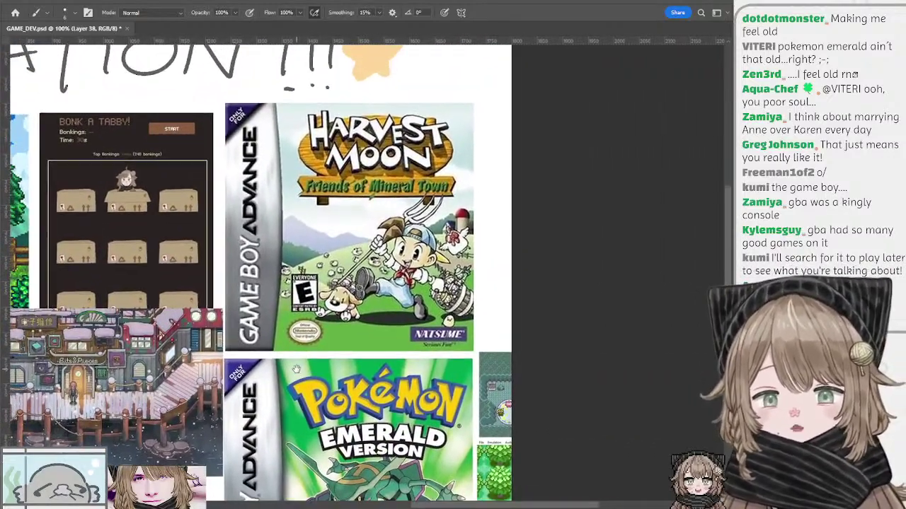
left_click_drag(287, 272, 490, 251)
left_click_drag(344, 253, 375, 236)
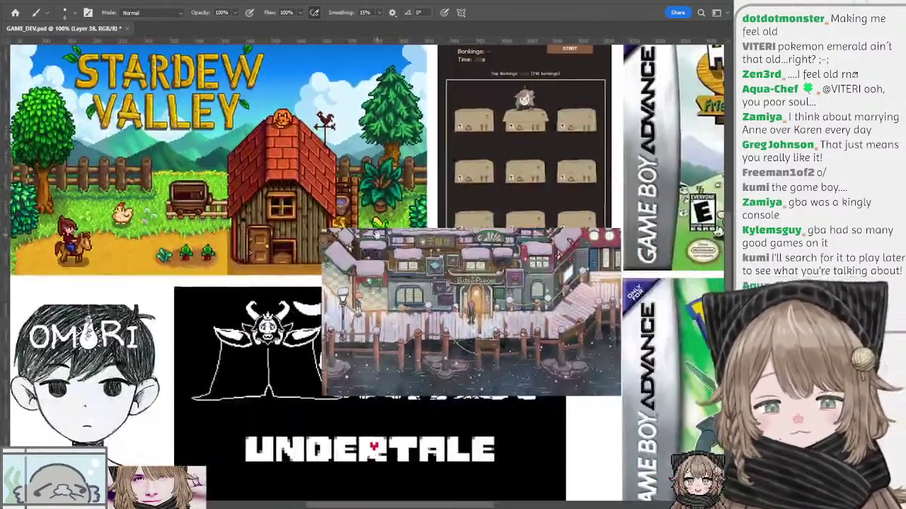
left_click_drag(610, 203, 340, 220)
left_click_drag(269, 268, 515, 270)
key("ctrl+minus")
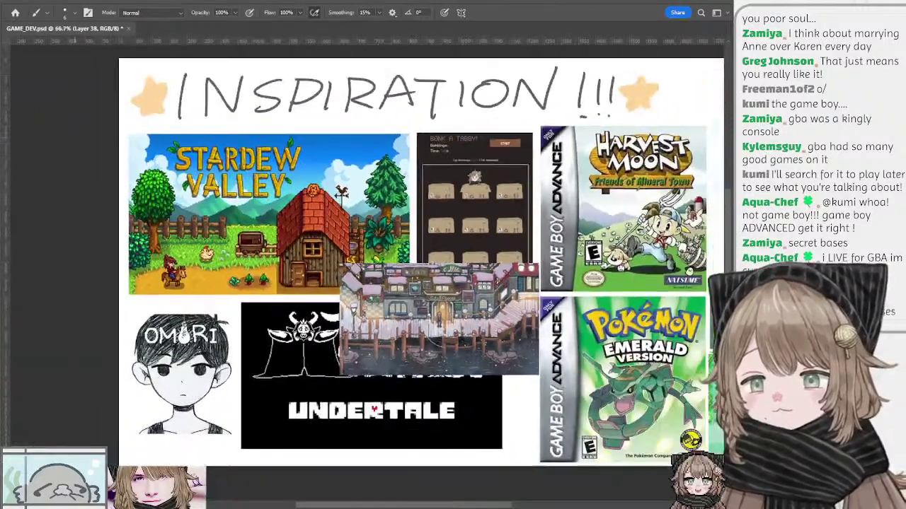
left_click_drag(242, 179, 250, 178)
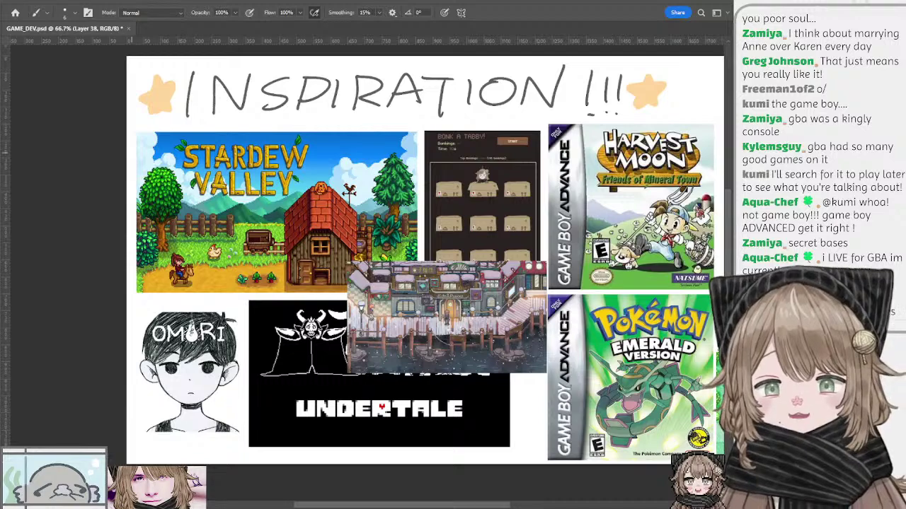
left_click_drag(413, 266, 432, 357)
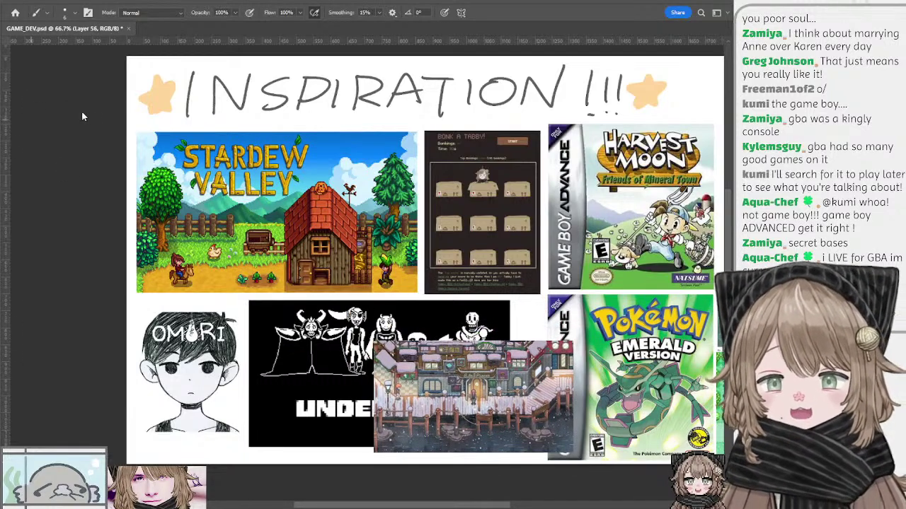
Examine the Stardew Valley artwork up close on the inspiration board
key("ctrl+plus")
left_click_drag(232, 175, 339, 235)
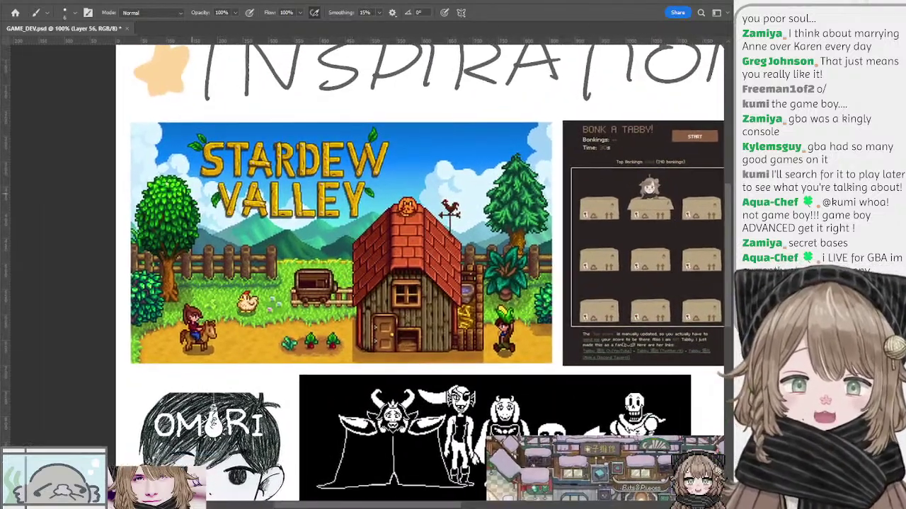
key("ctrl+minus")
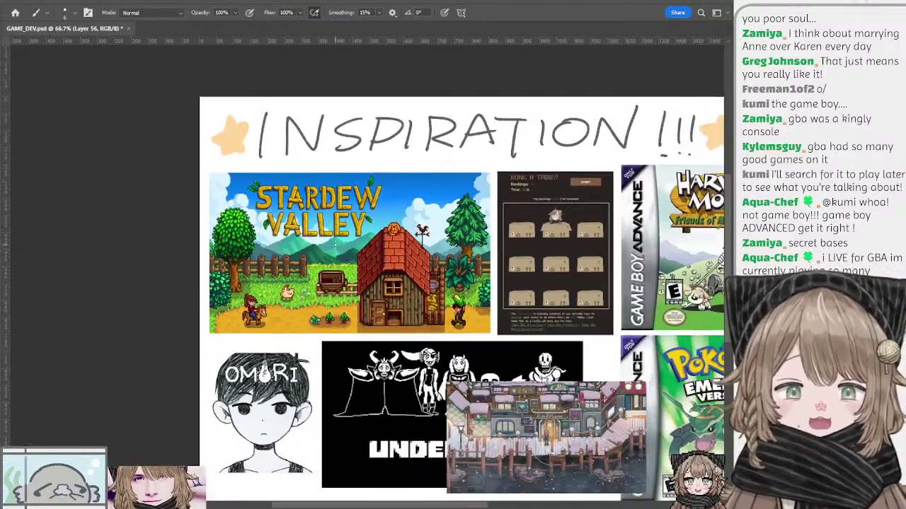
key("ctrl+plus")
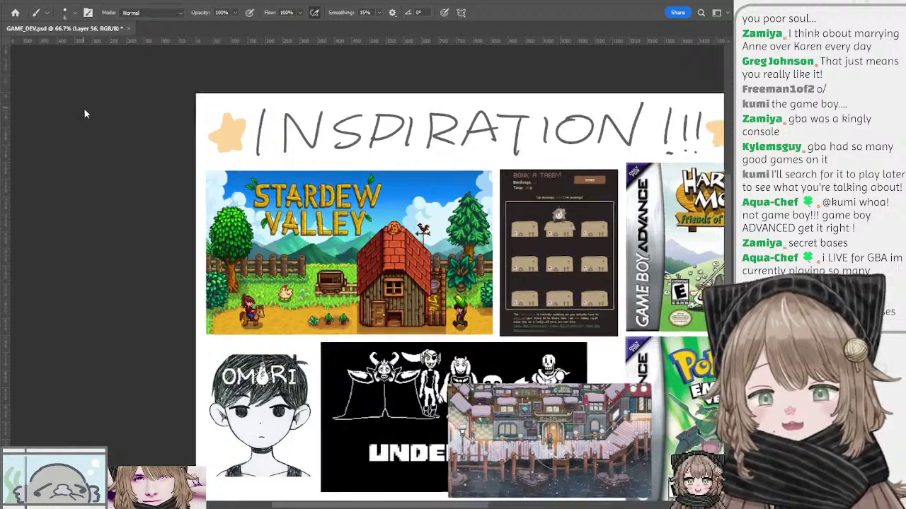
left_click_drag(424, 209, 437, 224)
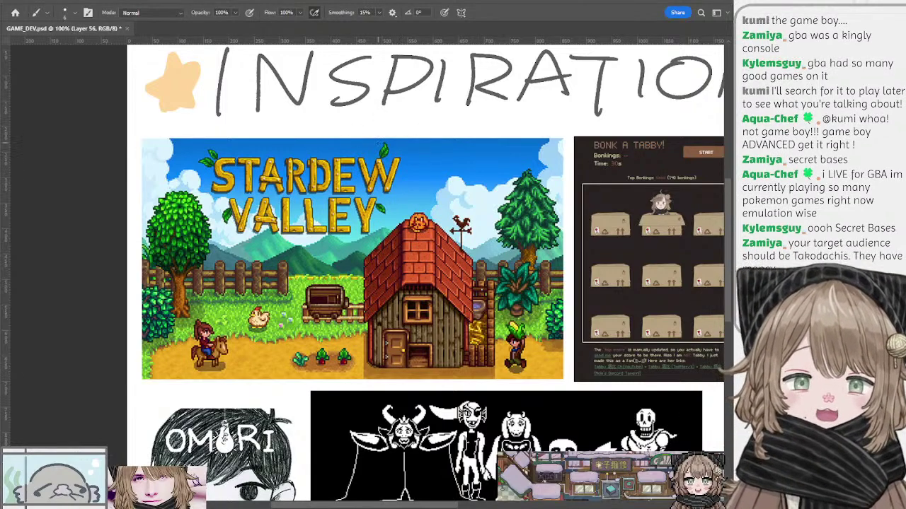
Sketch a wide-brimmed hat outline over the sky of the Stardew Valley artwork and undo it
scroll(406, 168, "right", 5)
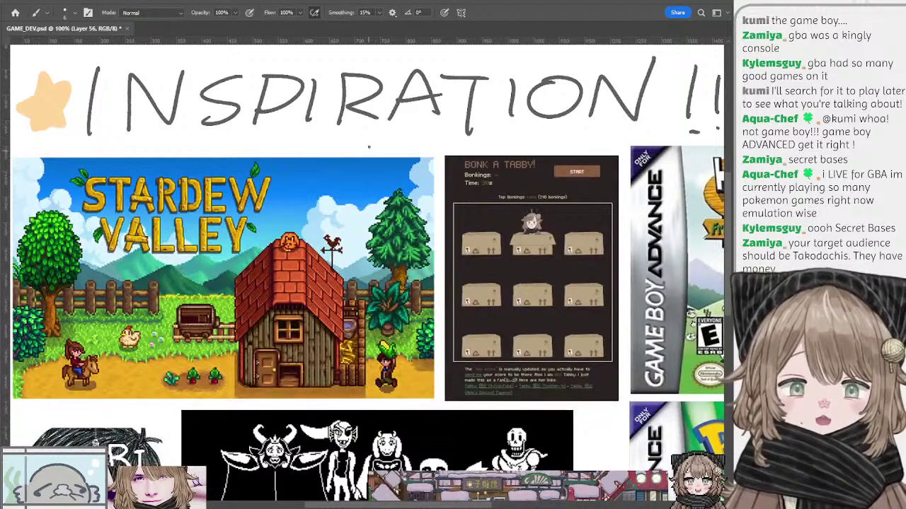
mouse_move(369, 147)
left_mouse_down()
mouse_move(384, 108)
mouse_move(438, 125)
mouse_move(436, 167)
mouse_move(371, 160)
mouse_move(318, 184)
mouse_move(372, 210)
mouse_move(444, 169)
left_mouse_up()
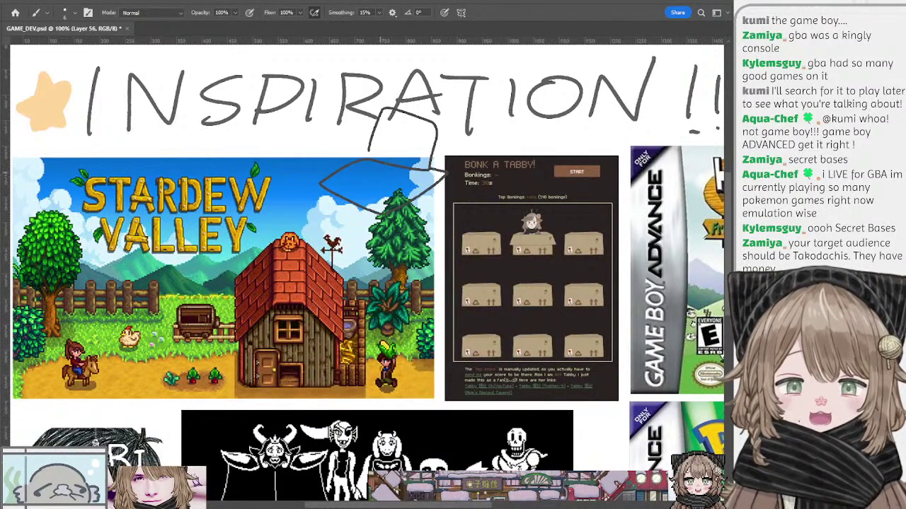
key("ctrl+z")
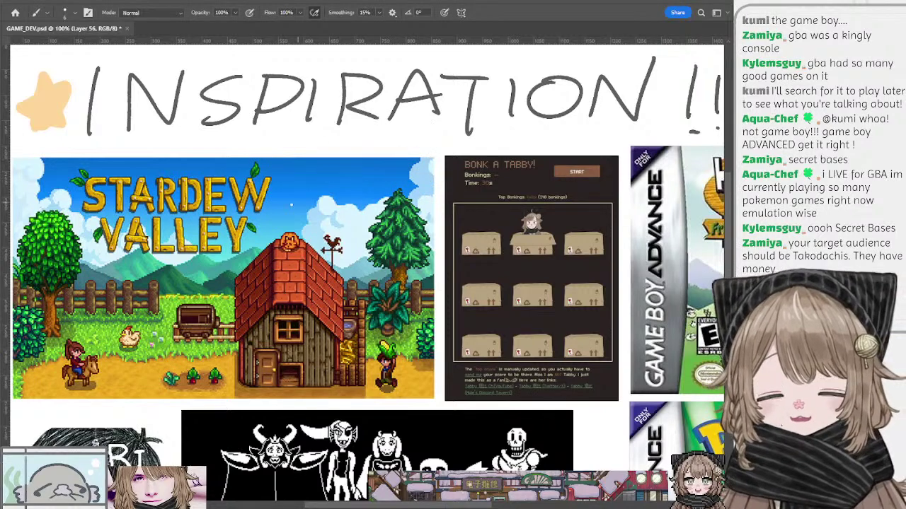
Examine the Stardew Valley artwork beside the Bonk a Tabby screenshot and select the Stardew Valley image's layer
left_click_drag(290, 205, 418, 204)
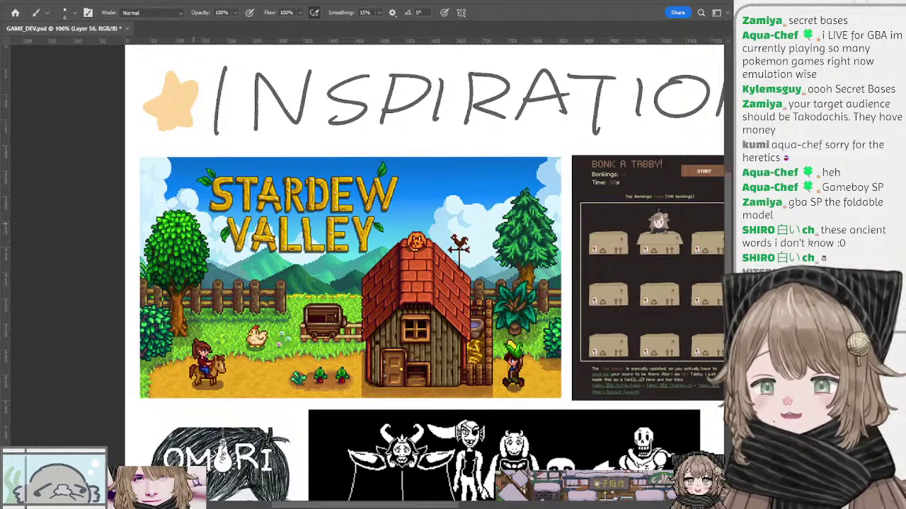
mouse_move(187, 214)
left_mouse_down()
mouse_move(193, 200)
mouse_move(208, 205)
mouse_move(207, 219)
mouse_move(178, 212)
left_mouse_up()
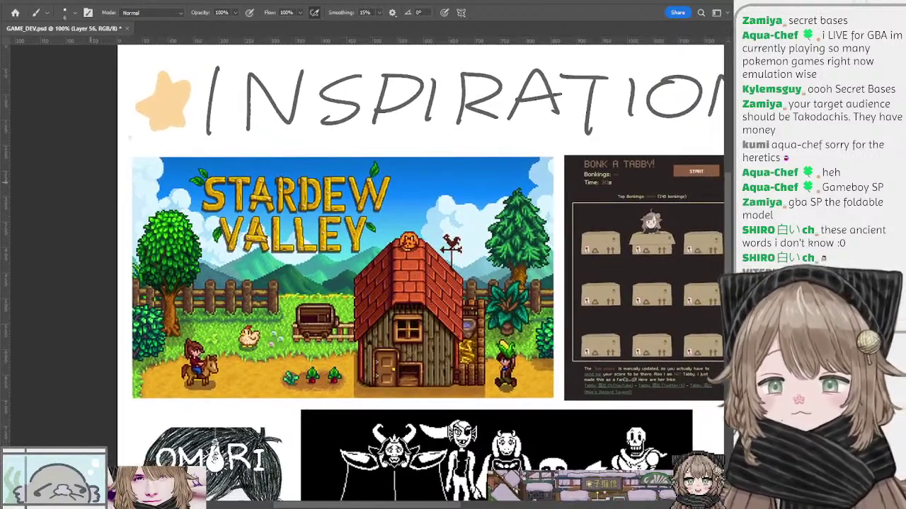
left_click_drag(312, 198, 290, 178)
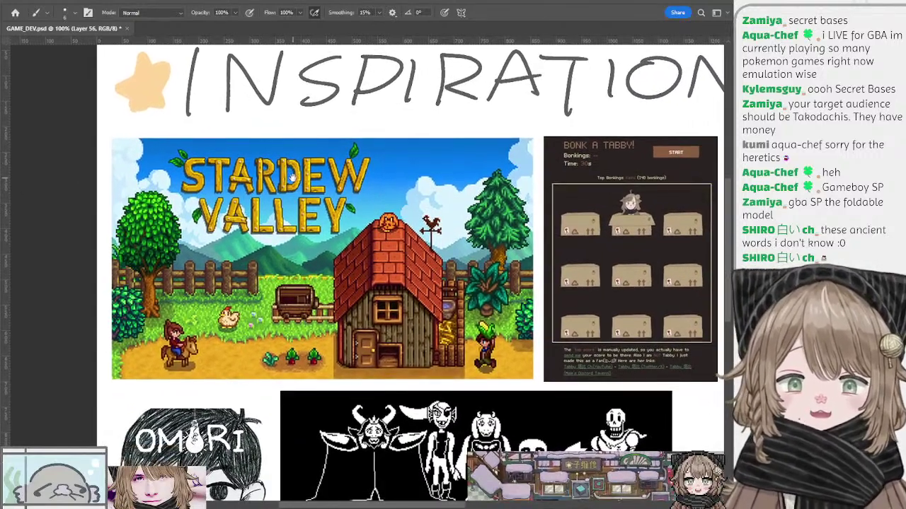
left_click_drag(406, 196, 329, 189)
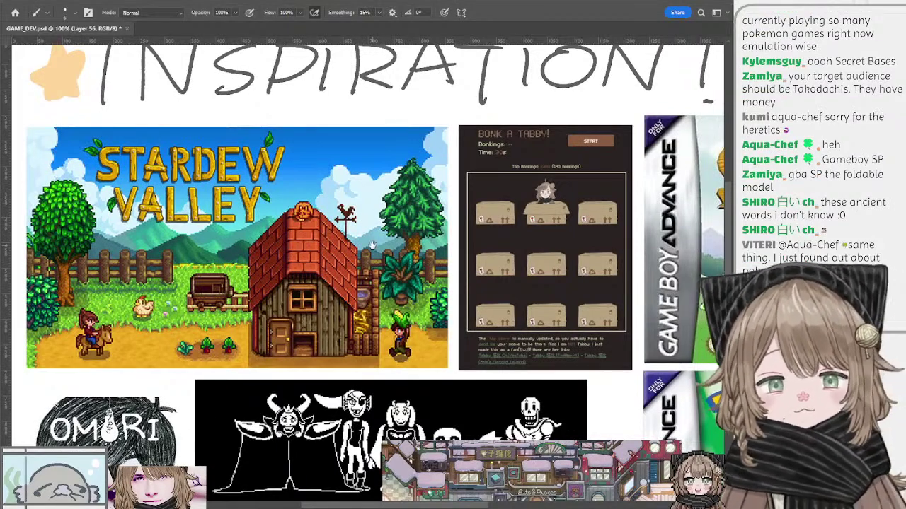
left_click_drag(361, 221, 481, 222)
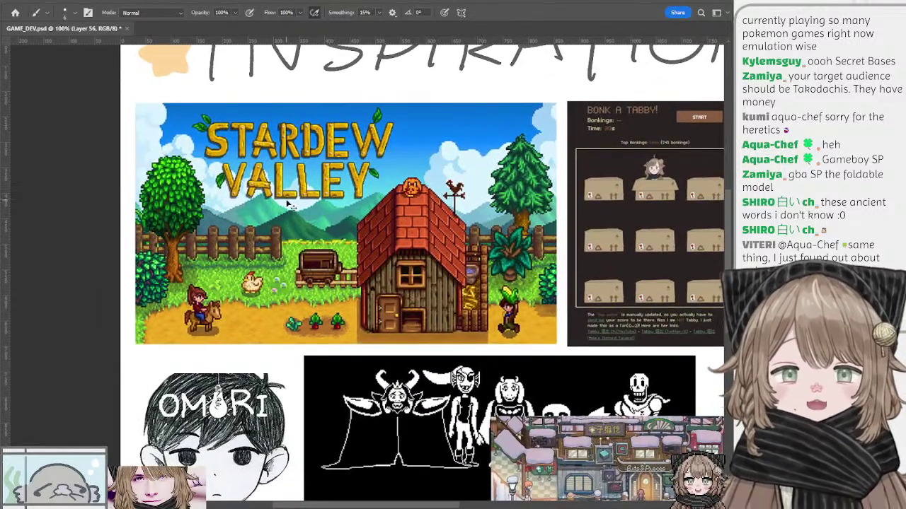
left_click_drag(357, 182, 367, 223)
left_click(366, 222, "ctrl")
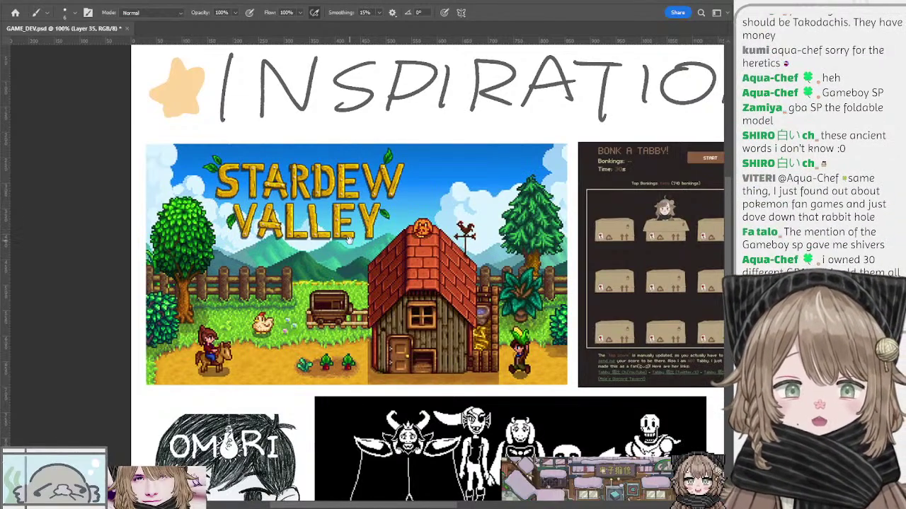
left_click_drag(349, 239, 389, 246)
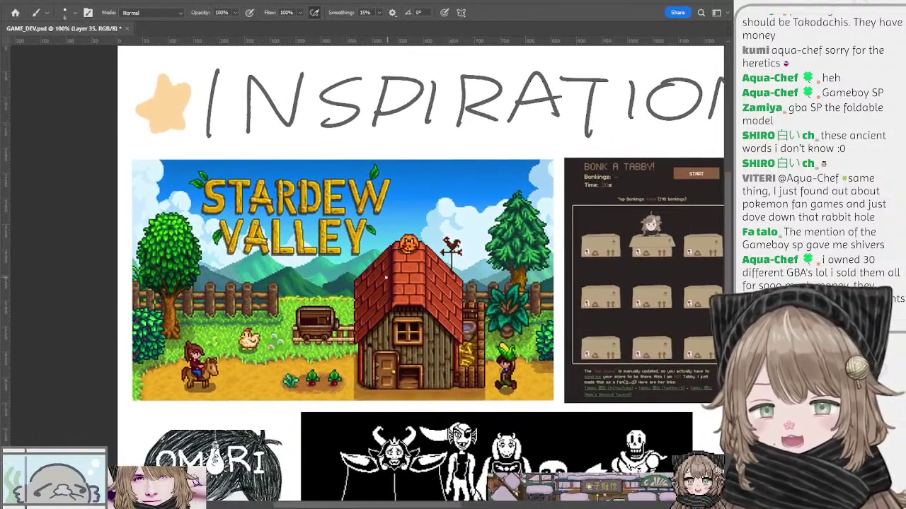
Examine the OMORI portrait below the Stardew Valley artwork
left_click_drag(428, 271, 342, 233)
left_click_drag(442, 247, 475, 146)
left_click_drag(302, 280, 438, 206)
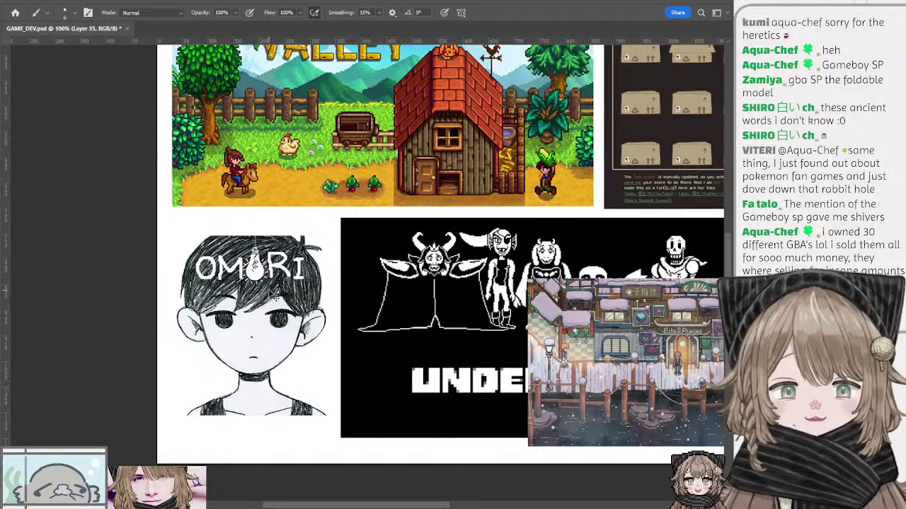
mouse_move(270, 290)
left_mouse_down()
mouse_move(285, 291)
mouse_move(276, 297)
left_mouse_up()
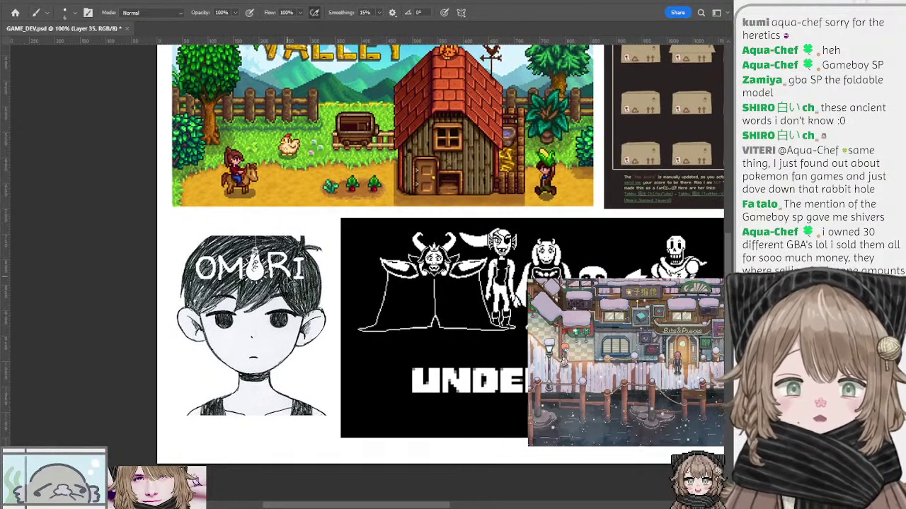
left_click_drag(333, 264, 300, 254)
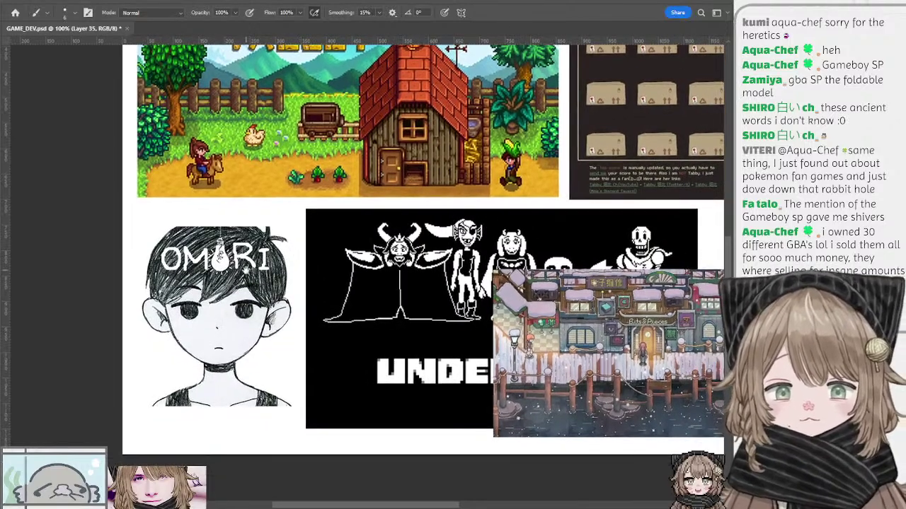
left_click_drag(246, 268, 308, 259)
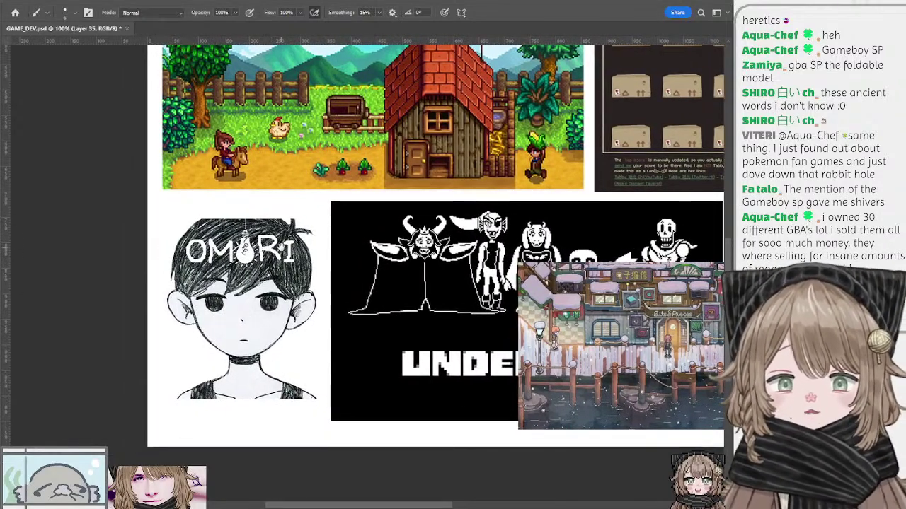
mouse_move(281, 248)
left_mouse_down()
mouse_move(283, 257)
mouse_move(266, 247)
mouse_move(215, 254)
mouse_move(269, 252)
left_mouse_up()
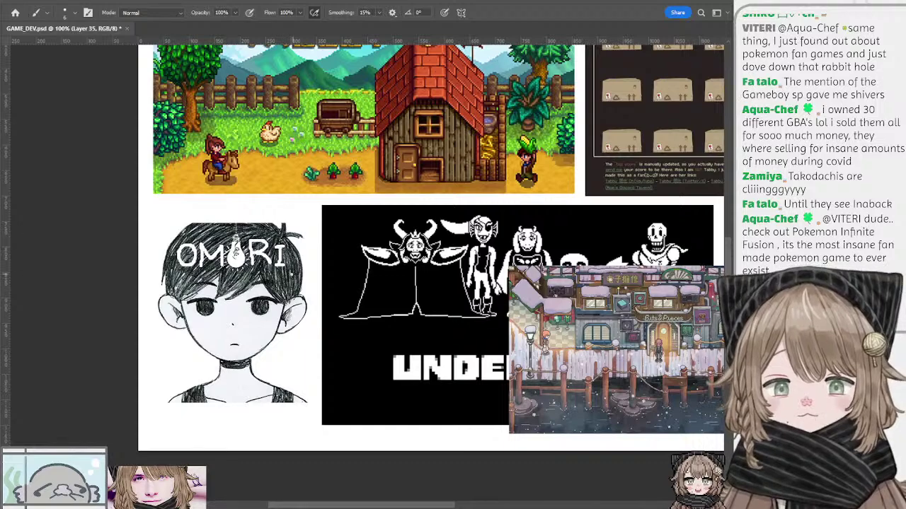
mouse_move(283, 249)
left_mouse_down()
mouse_move(272, 248)
mouse_move(300, 251)
mouse_move(288, 249)
left_mouse_up()
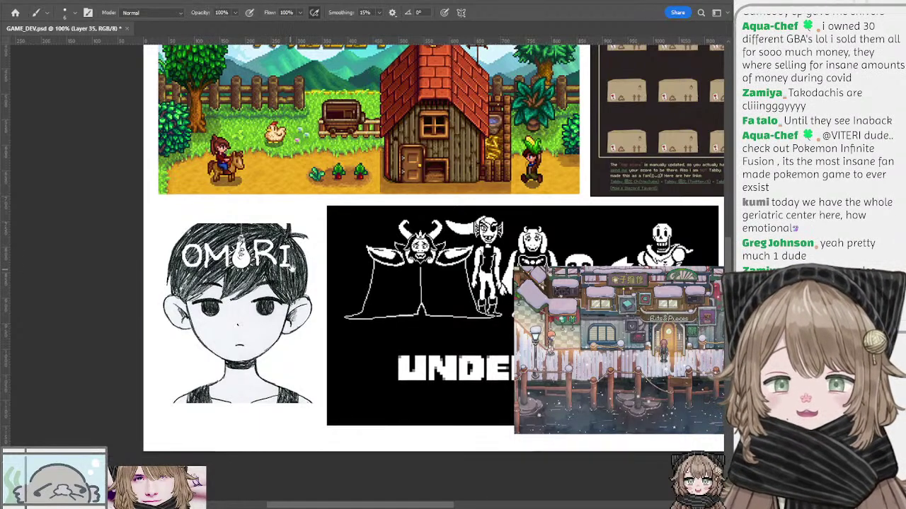
left_click_drag(289, 270, 295, 269)
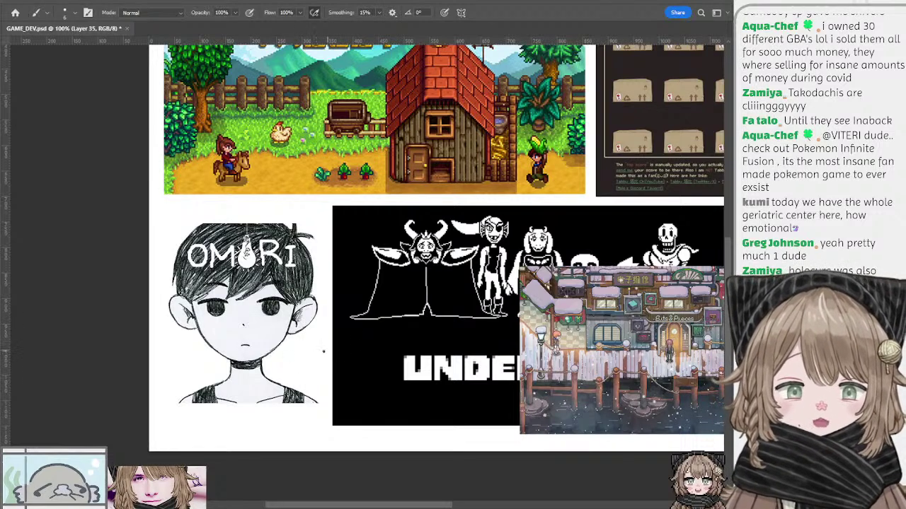
Sketch a pink room outline with a hanging light bulb over the lower-left corner of the Undertale artwork, undoing unwanted strokes
left_click_drag(321, 351, 386, 364)
key("ctrl+z")
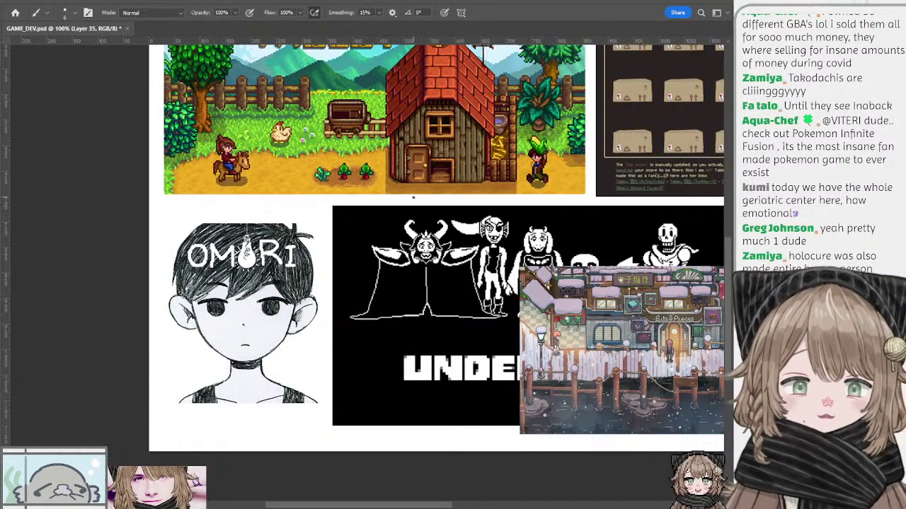
mouse_move(322, 358)
left_mouse_down()
mouse_move(385, 358)
mouse_move(368, 439)
mouse_move(317, 361)
mouse_move(353, 387)
mouse_move(355, 368)
mouse_move(364, 377)
mouse_move(354, 369)
left_mouse_up()
key("ctrl+z")
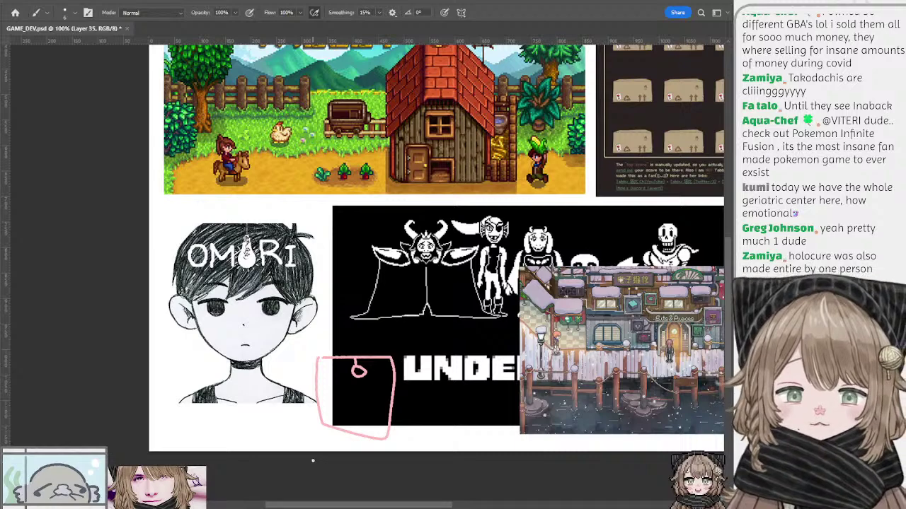
Draw a small pink figure with a dress, legs and arms beneath the hanging bulb inside the room outline
scroll(404, 326, "down", 2)
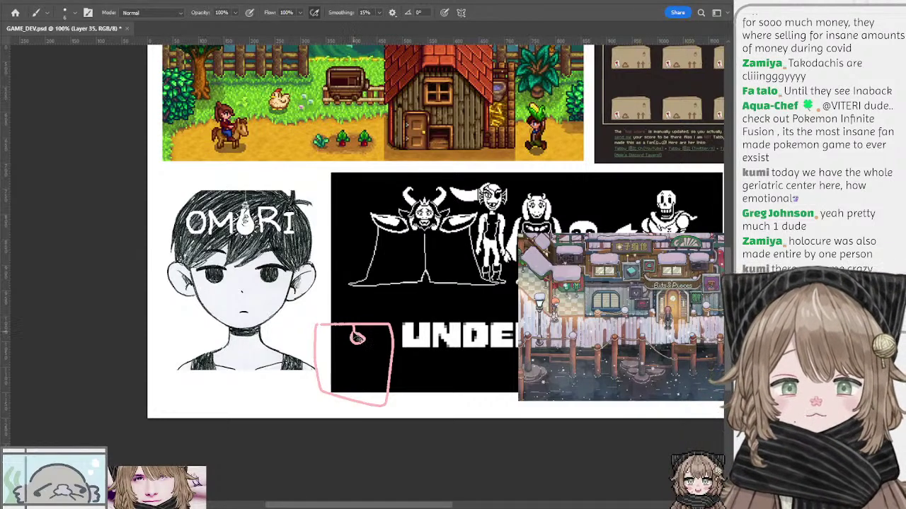
scroll(358, 339, "down", 1)
left_click_drag(358, 324, 358, 325)
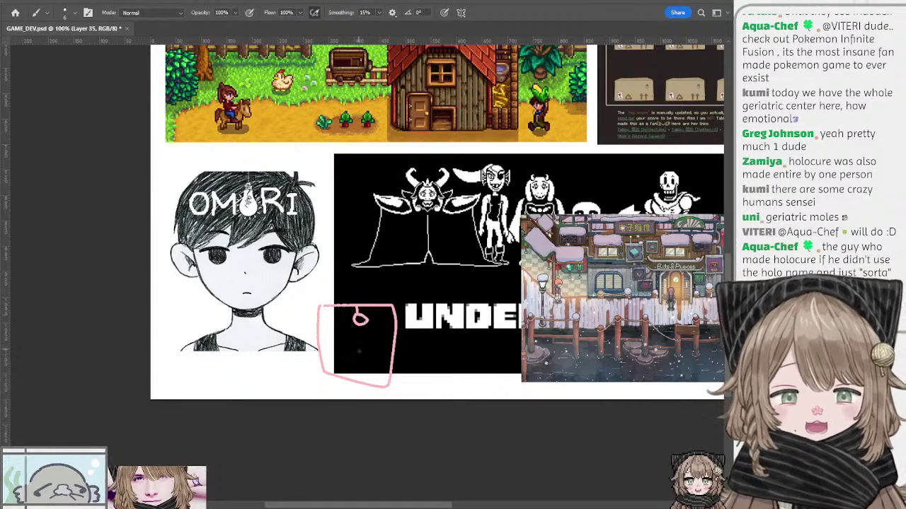
mouse_move(359, 337)
left_mouse_down()
mouse_move(358, 355)
mouse_move(346, 340)
mouse_move(353, 335)
mouse_move(367, 362)
mouse_move(352, 339)
mouse_move(363, 341)
left_mouse_up()
key("ctrl+z")
key("ctrl+z")
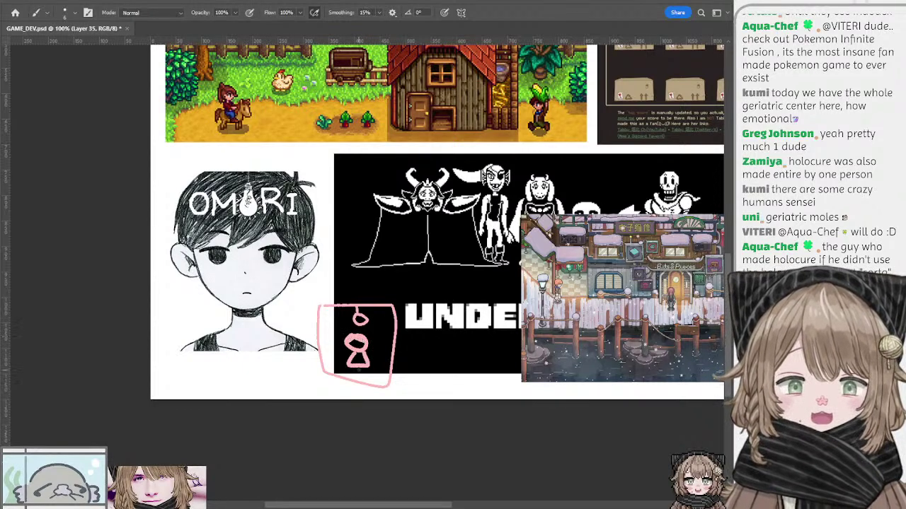
mouse_move(358, 367)
left_mouse_down()
mouse_move(352, 379)
mouse_move(368, 377)
mouse_move(377, 360)
left_mouse_up()
left_click_drag(368, 353, 370, 362)
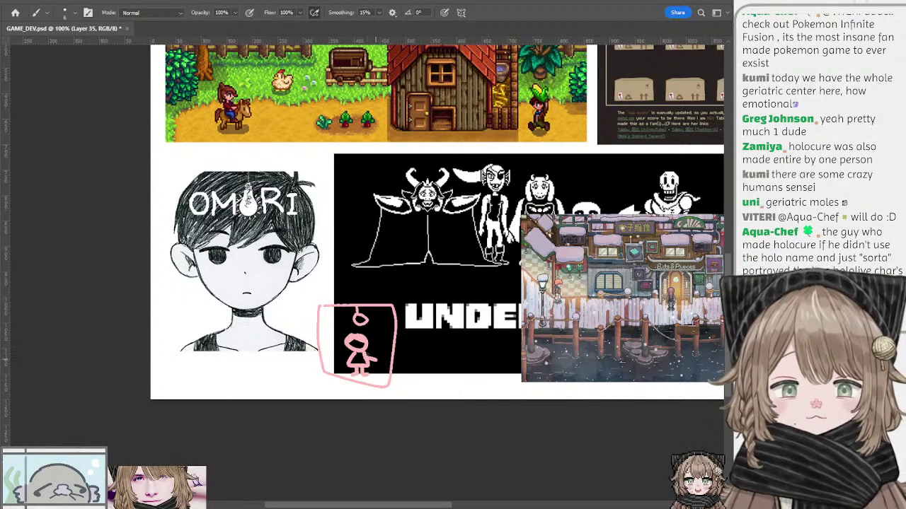
Try to clear the pink room sketch by enclosing it in a freehand selection and deleting it
key("e")
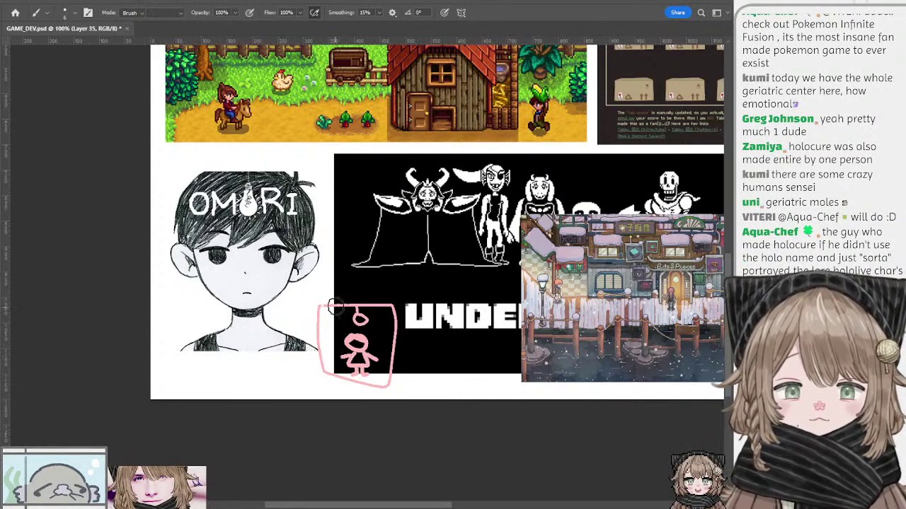
key("l")
mouse_move(336, 287)
left_mouse_down()
mouse_move(414, 384)
mouse_move(386, 287)
left_mouse_up()
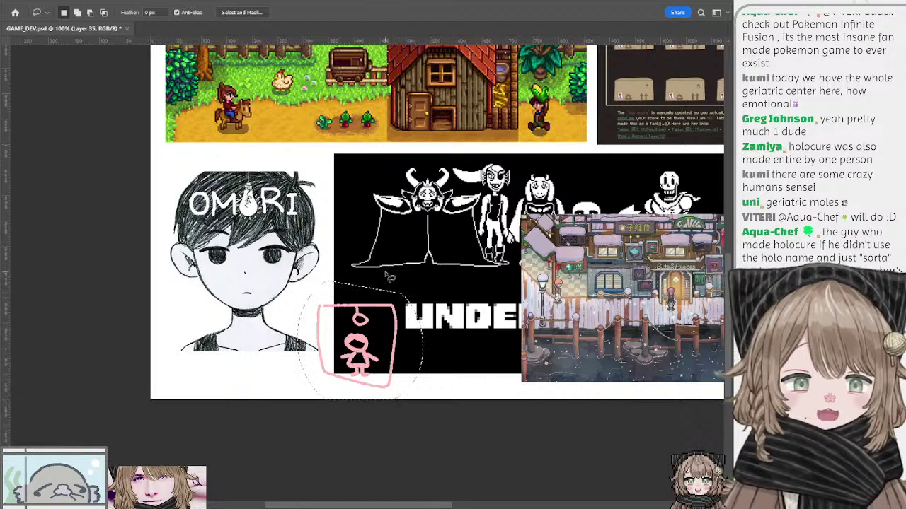
key("Delete")
key("ctrl+z")
Undo the strokes of the pink figure, hanging bulb and room outline until the Undertale artwork is clear
key("ctrl+z")
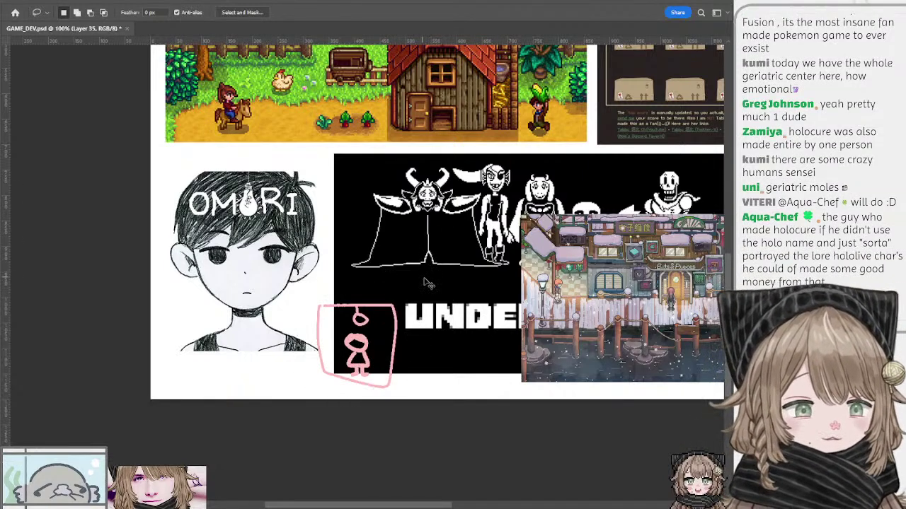
key("ctrl+z")
key("ctrl+z")
key("ctrl+z")
key("ctrl+z")
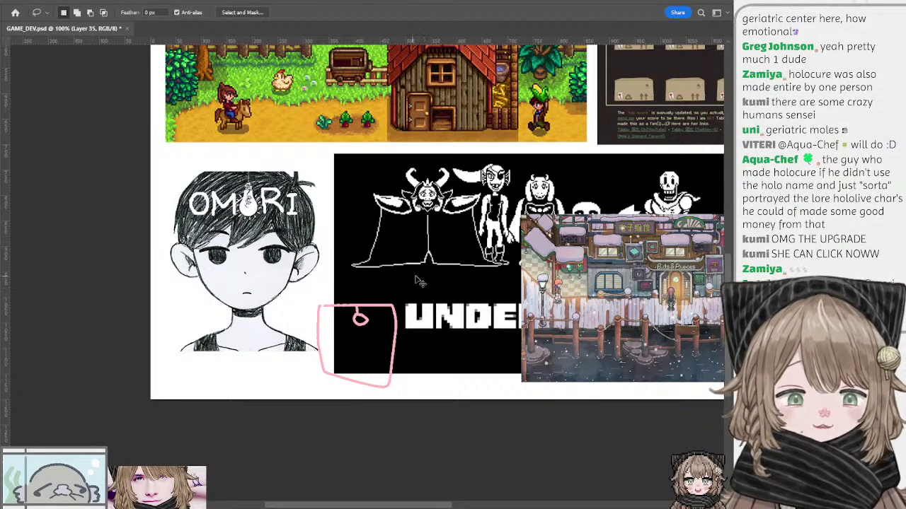
key("ctrl+z")
key("ctrl+z")
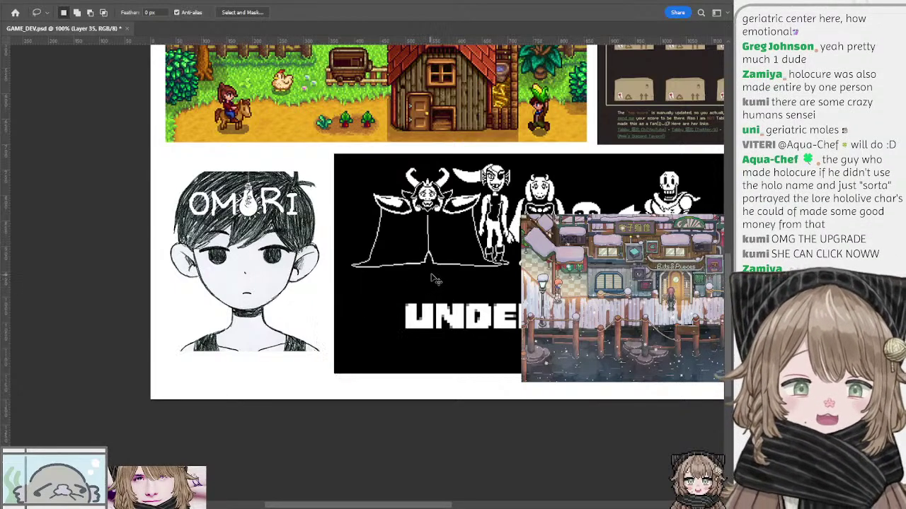
Move the snowy harbour image off the Undertale artwork and up over the lower part of the Stardew Valley artwork
scroll(436, 279, "right", 5)
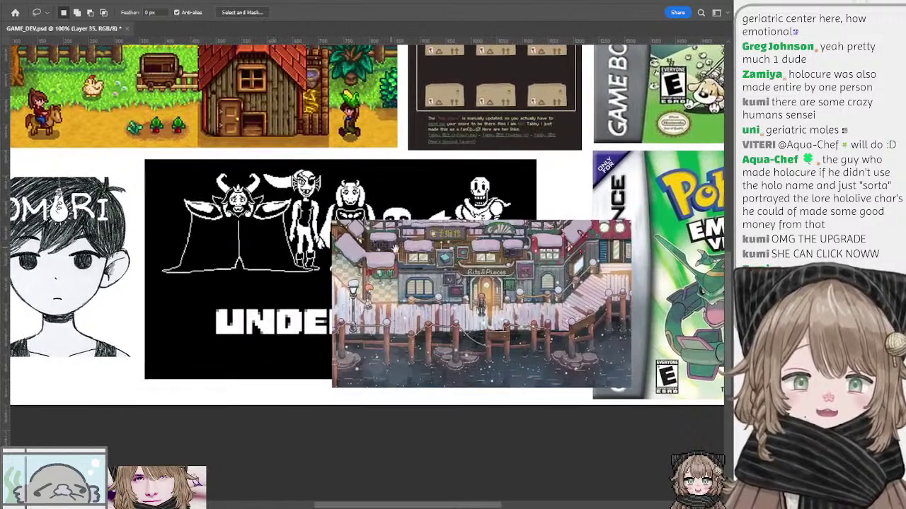
scroll(395, 248, "right", 1)
left_click_drag(340, 256, 290, 63)
left_click_drag(383, 122, 222, 101)
left_click_drag(305, 116, 222, 116)
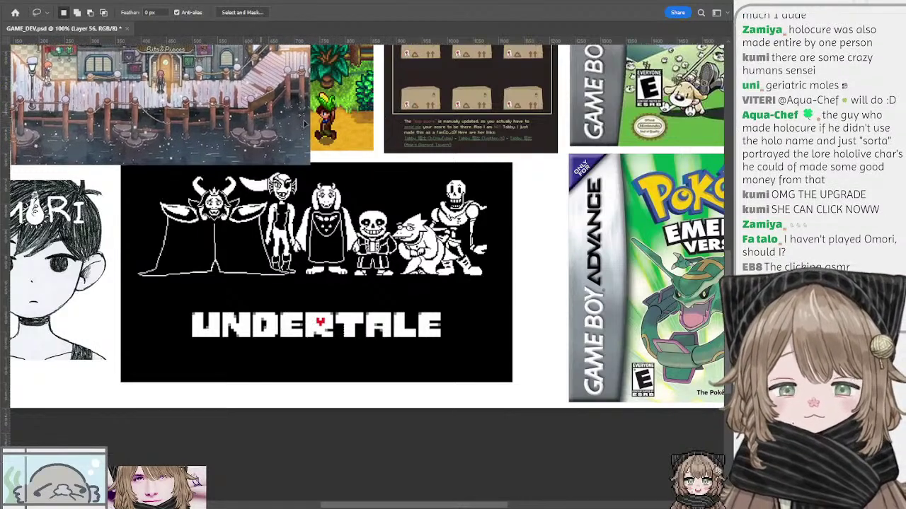
Shift the snowy harbour image further right, keeping its lower edge along the top of the Undertale artwork
scroll(304, 123, "left", 2)
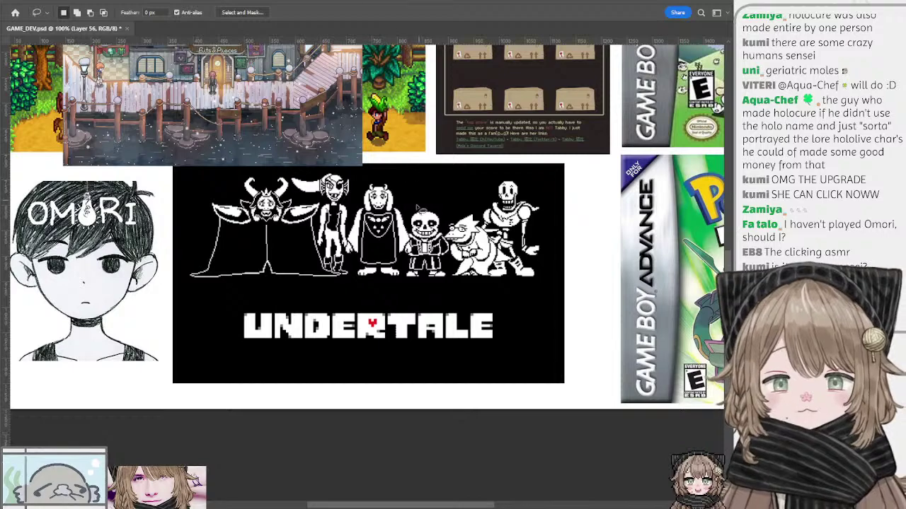
mouse_move(395, 189)
left_mouse_down()
mouse_move(410, 235)
mouse_move(382, 243)
mouse_move(406, 248)
left_mouse_up()
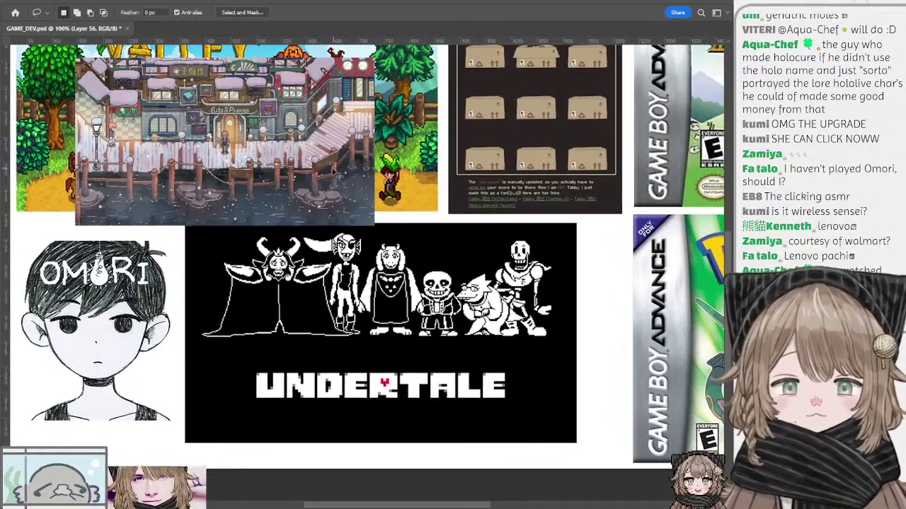
left_click_drag(400, 198, 404, 229)
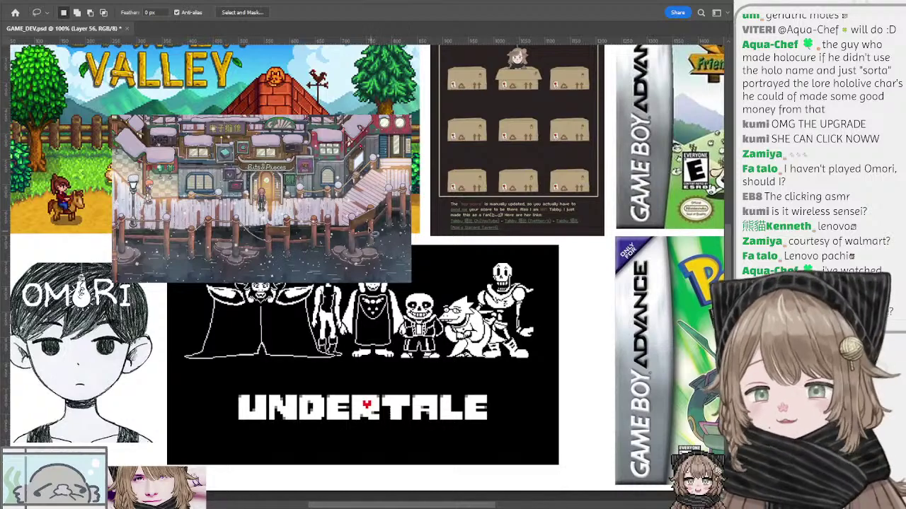
left_click_drag(346, 215, 365, 202)
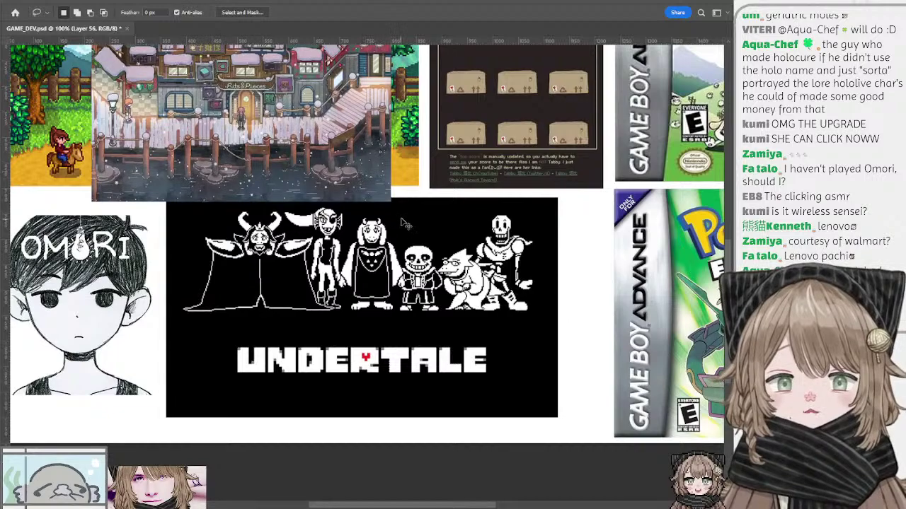
left_click_drag(411, 196, 391, 197)
Frame the Bonk a Tabby screenshot with a rectangular marquee selection and clear the selection
scroll(396, 216, "up", 3)
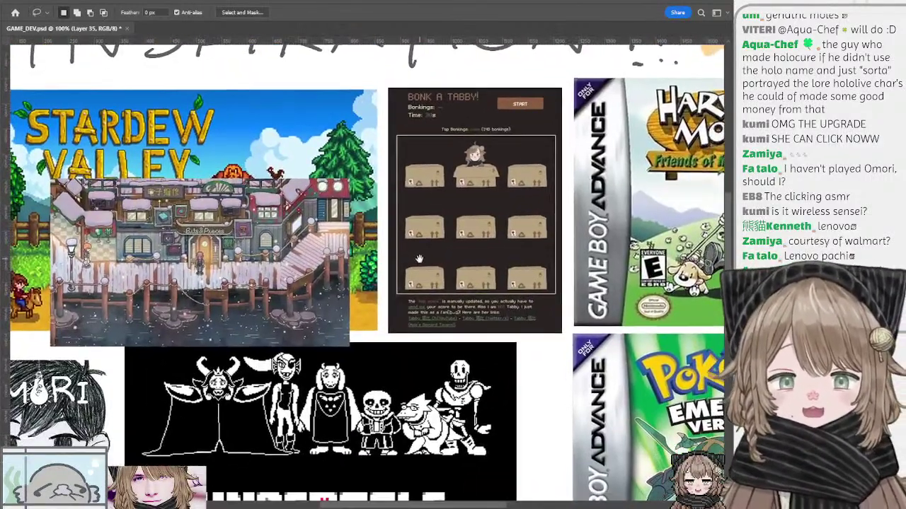
left_click_drag(419, 259, 323, 271)
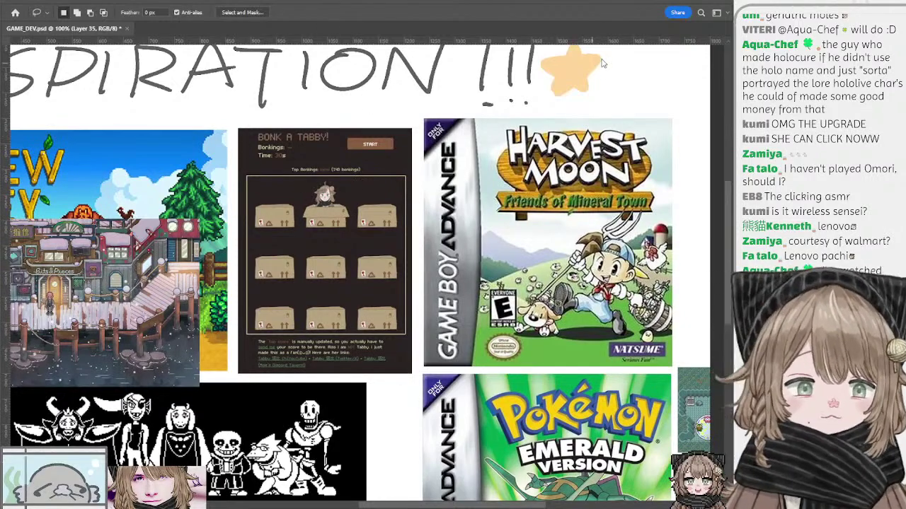
key("m")
left_click_drag(466, 124, 448, 126)
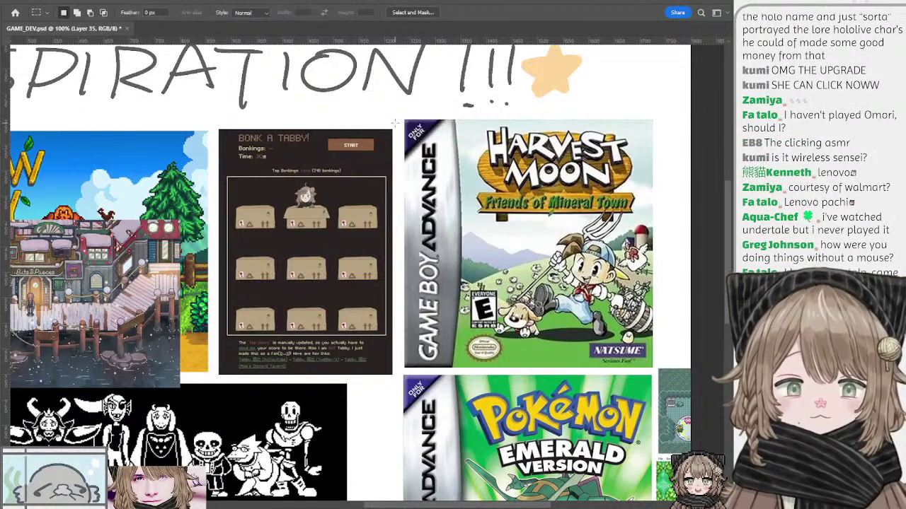
left_click_drag(396, 122, 214, 378)
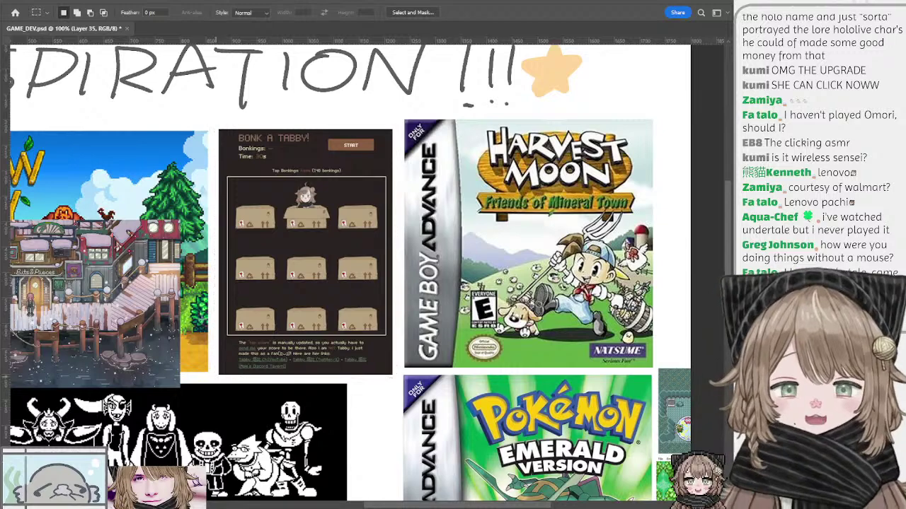
left_click(202, 316)
Examine the Bonk a Tabby screenshot up close, including its grid of boxes and the text below it
key("ctrl+plus")
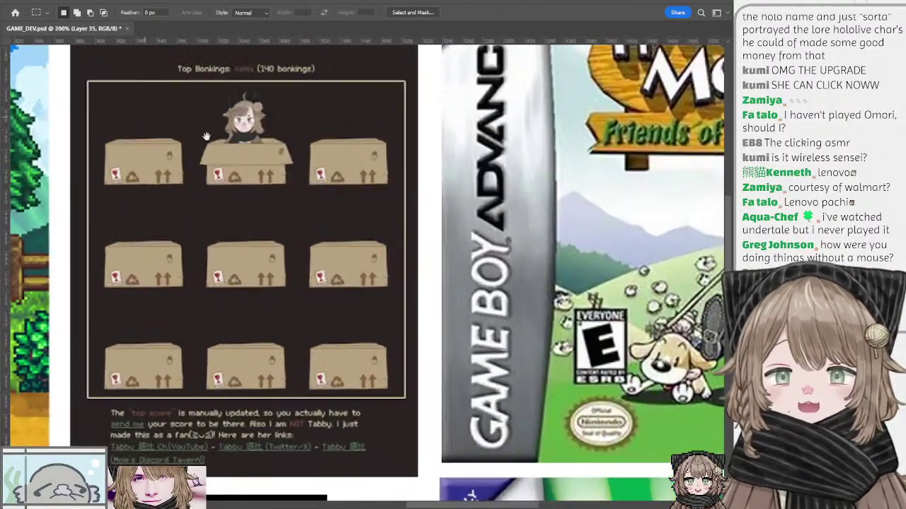
left_click_drag(218, 156, 317, 158)
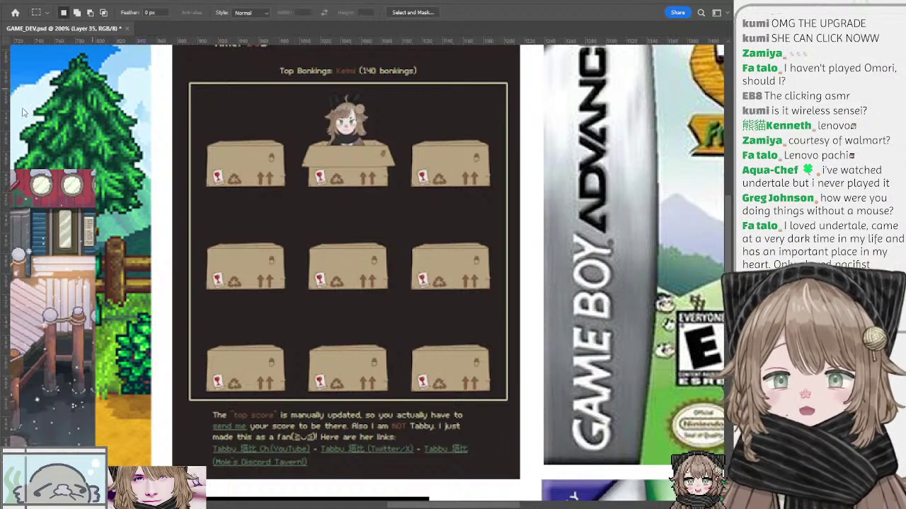
key("ctrl+minus")
left_click_drag(264, 133, 223, 116)
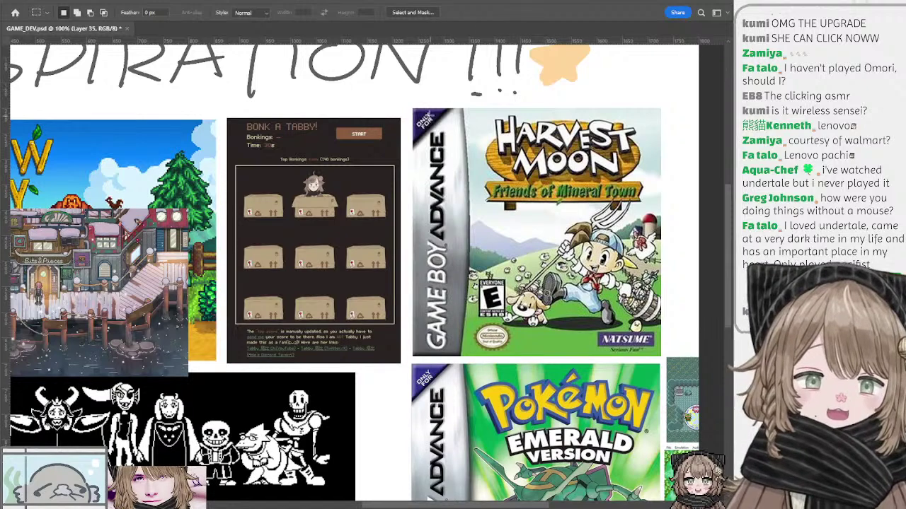
left_click_drag(419, 109, 408, 156)
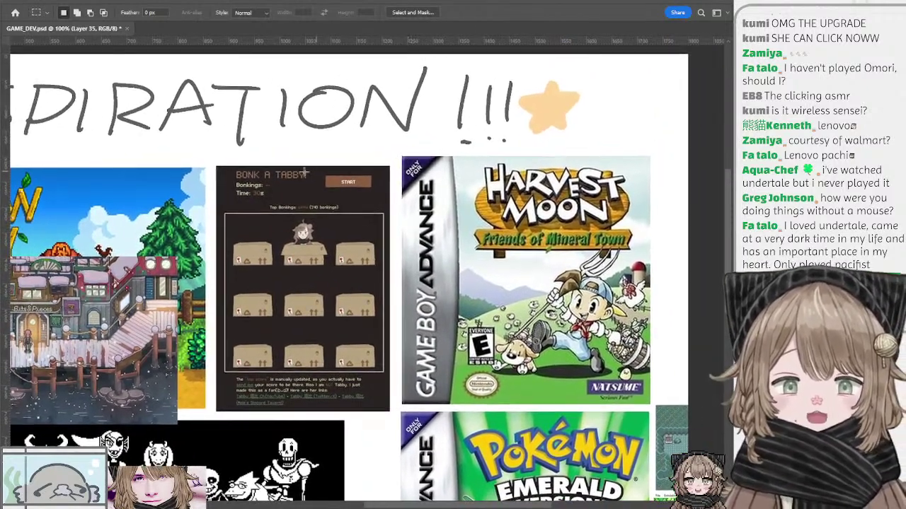
scroll(234, 181, "down", 2)
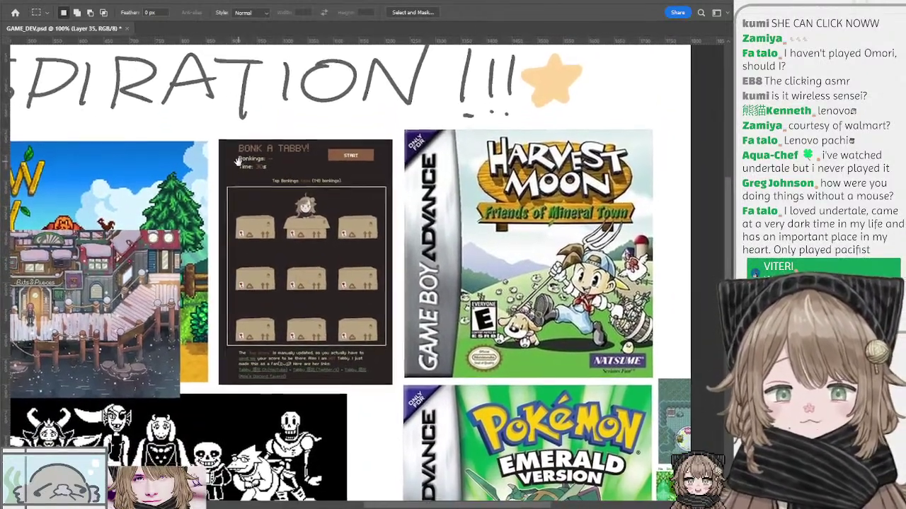
left_click_drag(238, 162, 237, 164)
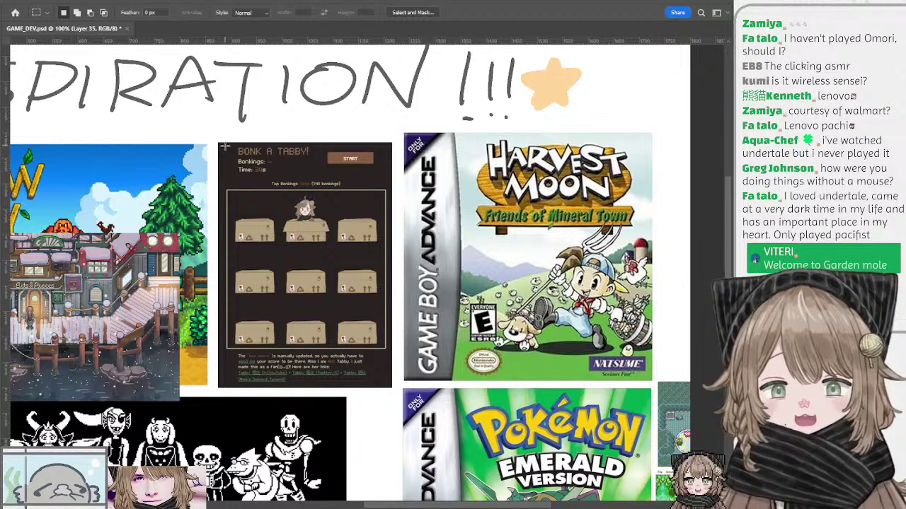
mouse_move(210, 141)
left_mouse_down()
mouse_move(264, 151)
mouse_move(197, 123)
mouse_move(213, 128)
left_mouse_up()
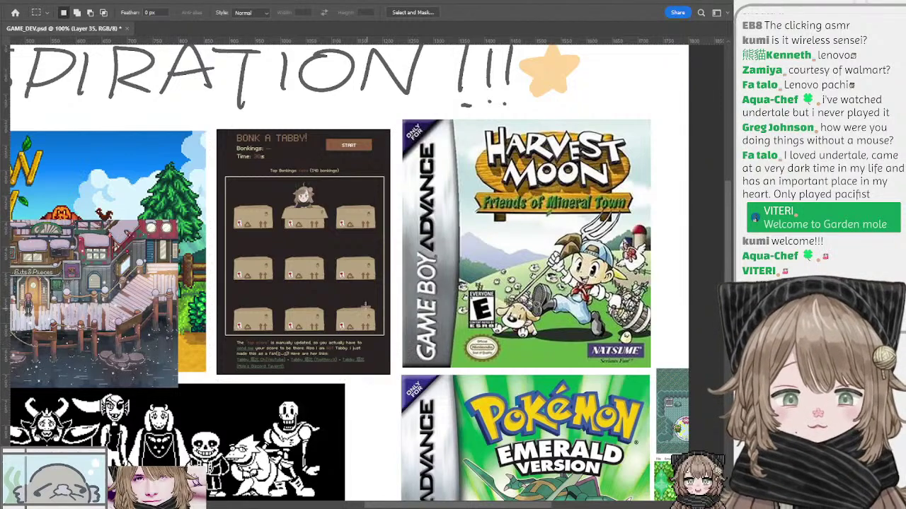
left_click_drag(368, 313, 343, 303)
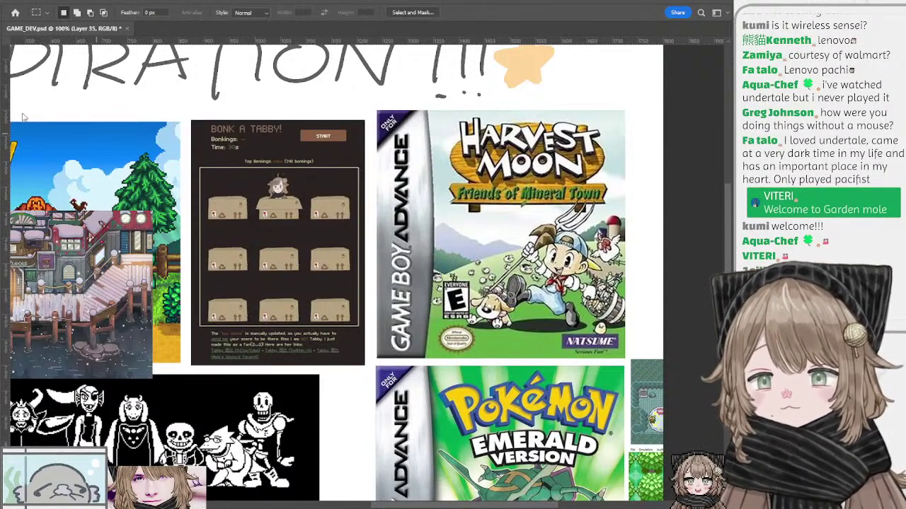
Move the snowy harbour image right so it straddles the Stardew Valley artwork and the Bonk a Tabby screenshot
key("ctrl+minus")
left_click_drag(192, 181, 281, 120)
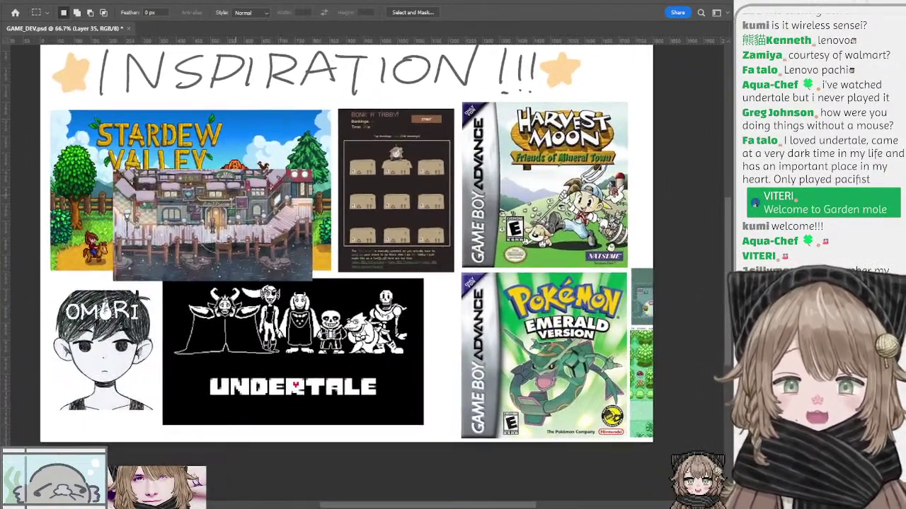
left_click_drag(190, 201, 239, 235)
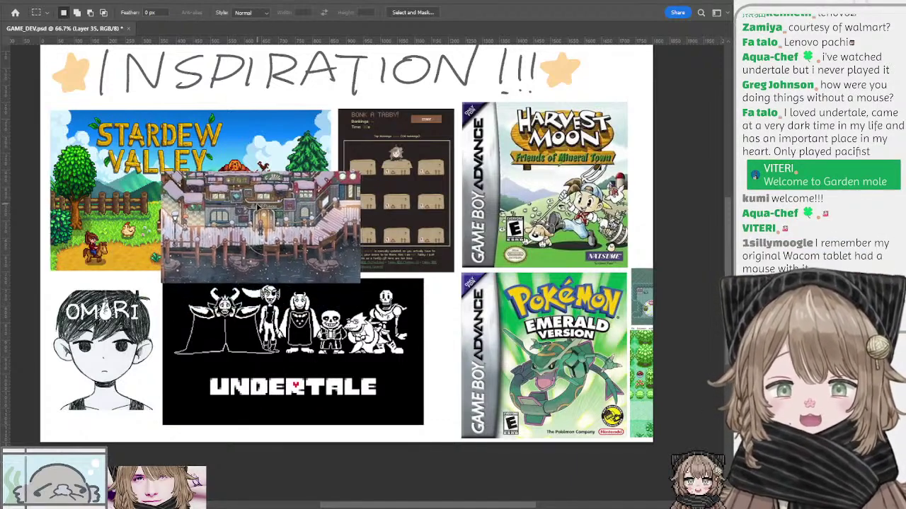
left_click_drag(243, 210, 259, 211)
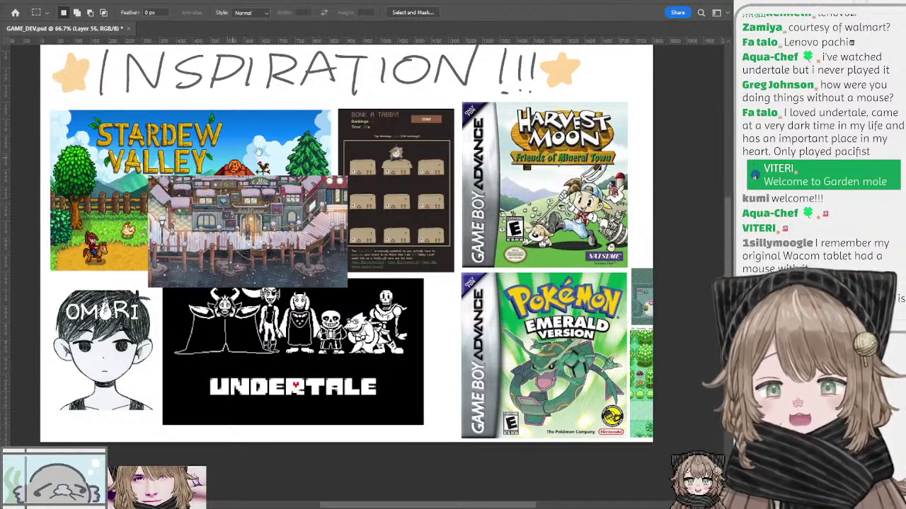
Nudge the snowy harbour image slightly up and left and examine it up close
left_click_drag(259, 152, 312, 128)
key("ctrl+plus")
left_click_drag(239, 144, 286, 175)
mouse_move(319, 140)
left_mouse_down()
mouse_move(369, 149)
mouse_move(308, 157)
mouse_move(316, 151)
left_mouse_up()
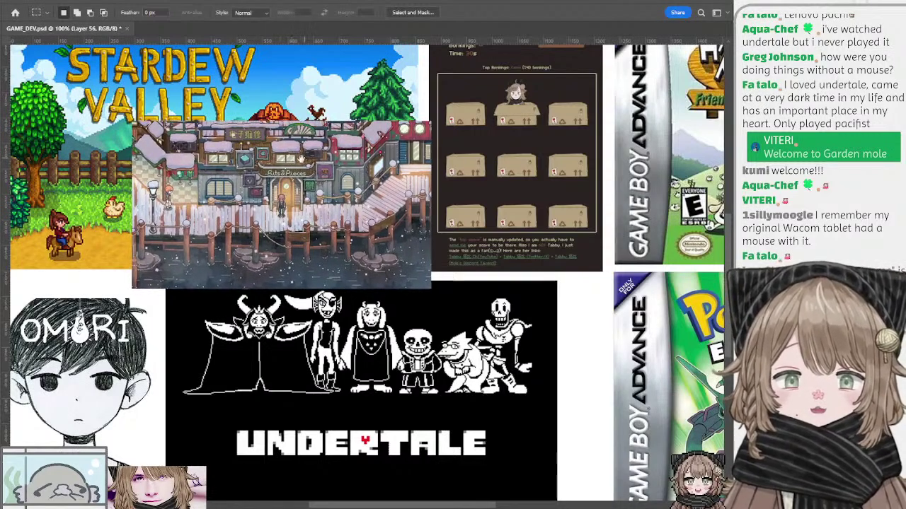
left_click_drag(301, 158, 230, 171)
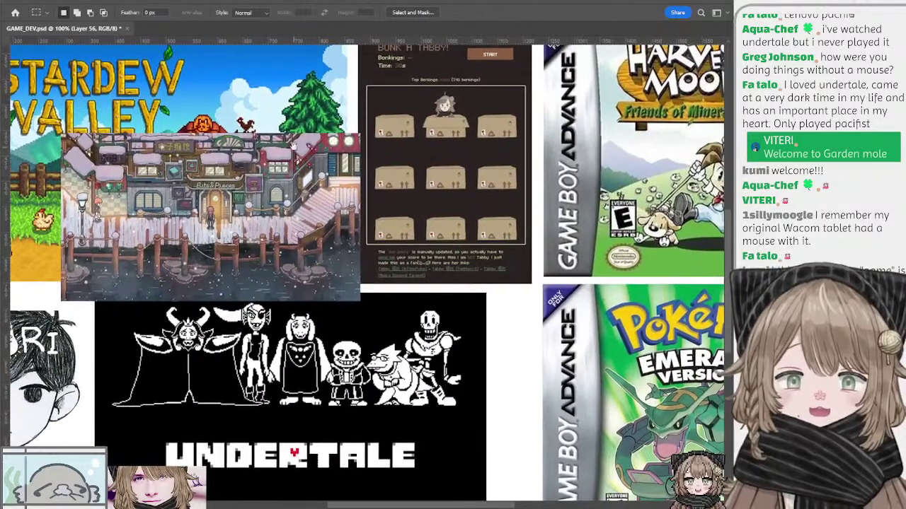
Hide the inspiration board and show the Harvest Moon page with its character portraits and gameplay screenshots
key("ctrl+0")
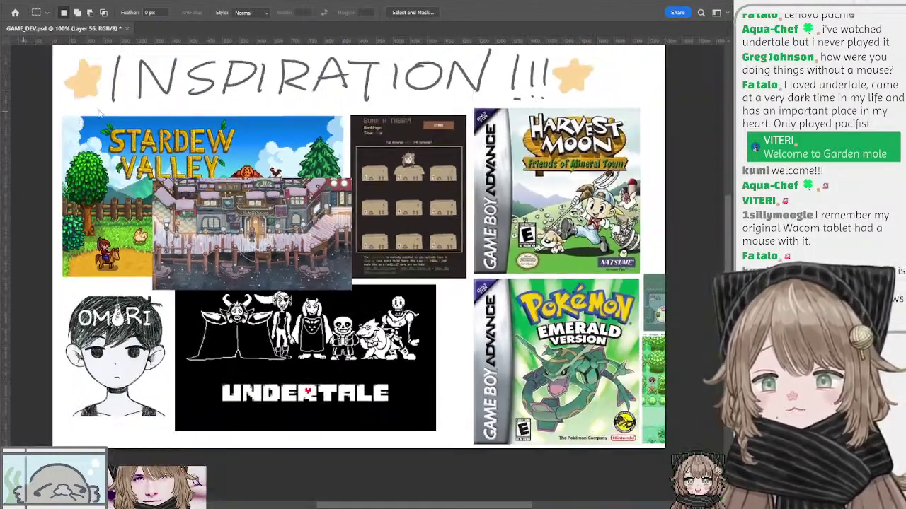
left_click_drag(502, 380, 635, 367)
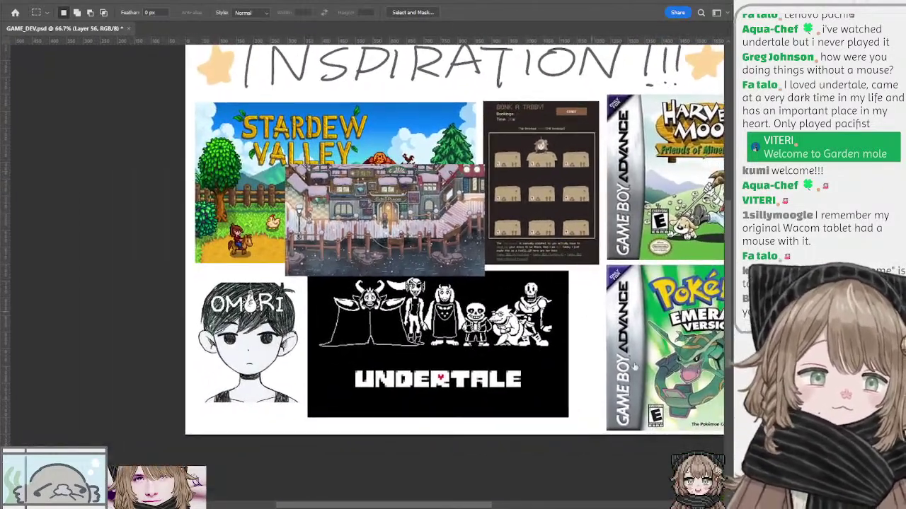
left_click(633, 371)
left_click(623, 361)
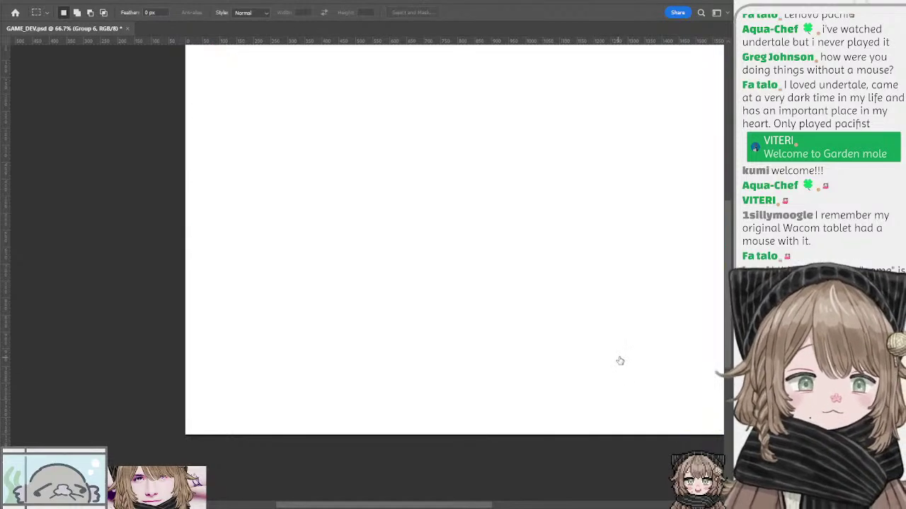
left_click(620, 359)
left_click_drag(472, 236, 350, 283)
left_click_drag(500, 259, 378, 247)
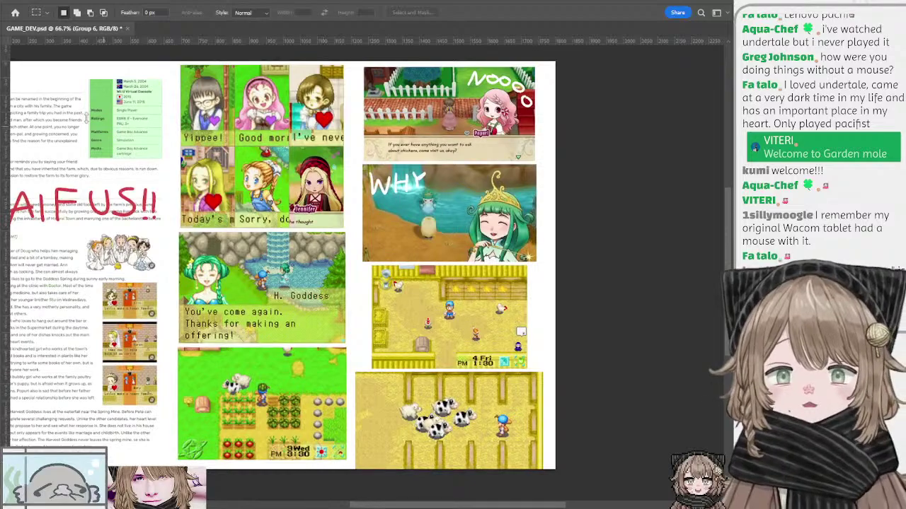
Add a new layer for brush sketches on the Harvest Moon page
key("ctrl+plus")
left_click_drag(188, 133, 266, 247)
left_click_drag(115, 254, 77, 256)
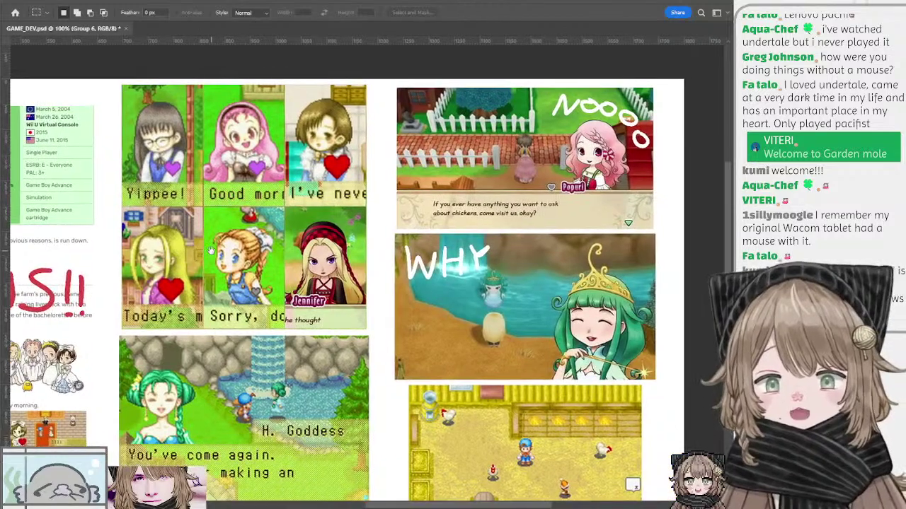
left_click_drag(211, 250, 214, 254)
key("b")
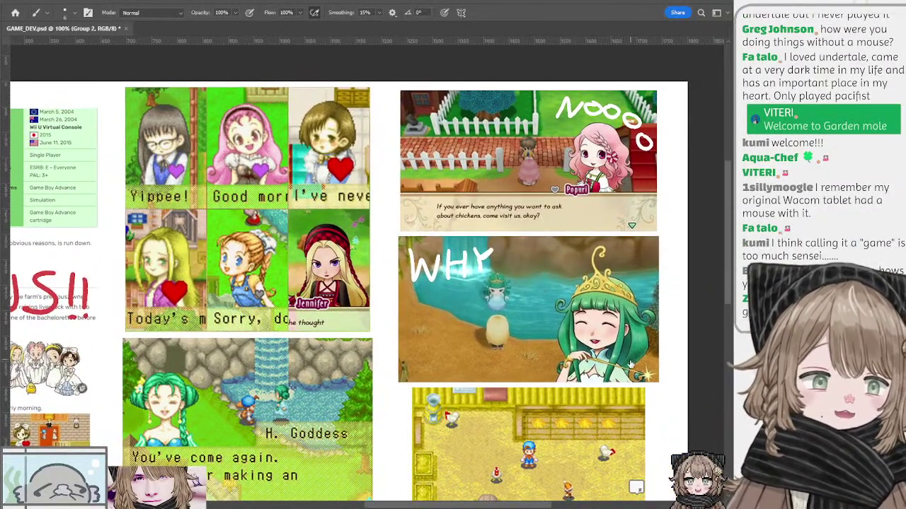
key("ctrl+shift+alt+n")
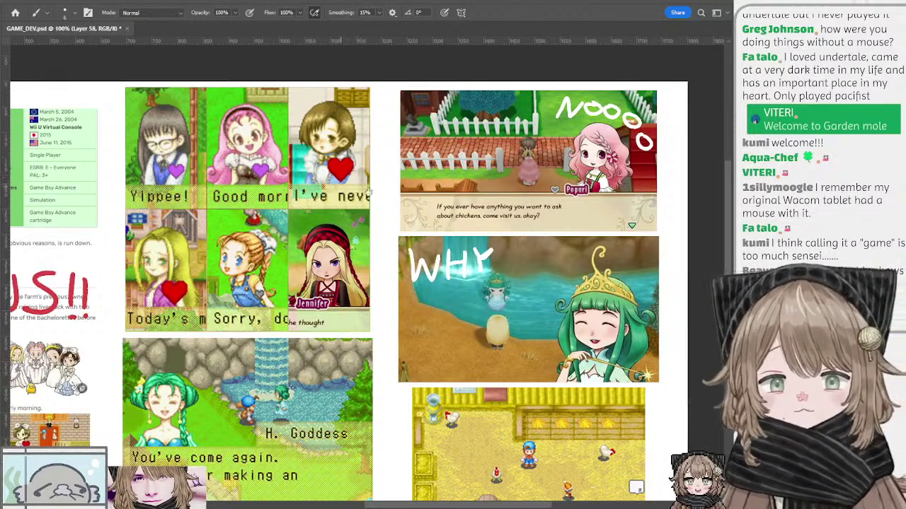
Examine the six character portraits and the Plot section of the Harvest Moon page
left_click_drag(329, 187, 399, 200)
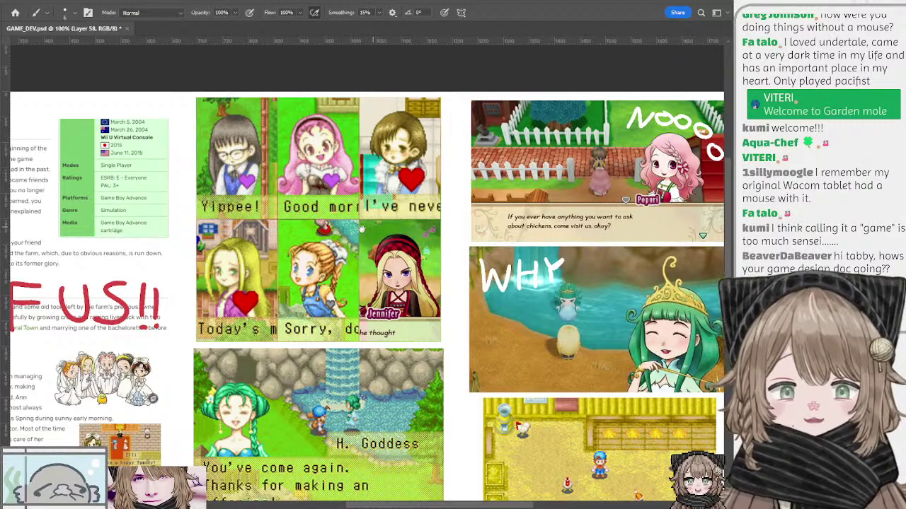
left_click_drag(362, 229, 329, 221)
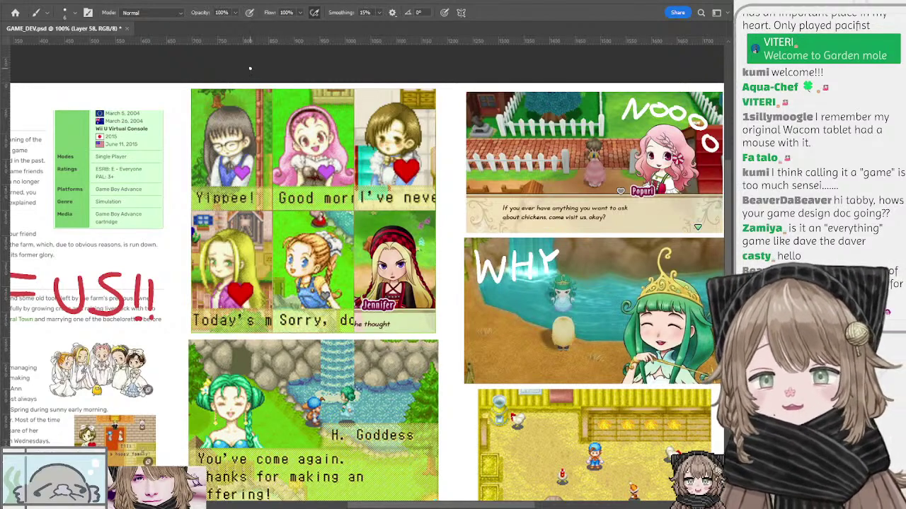
left_click_drag(241, 93, 337, 99)
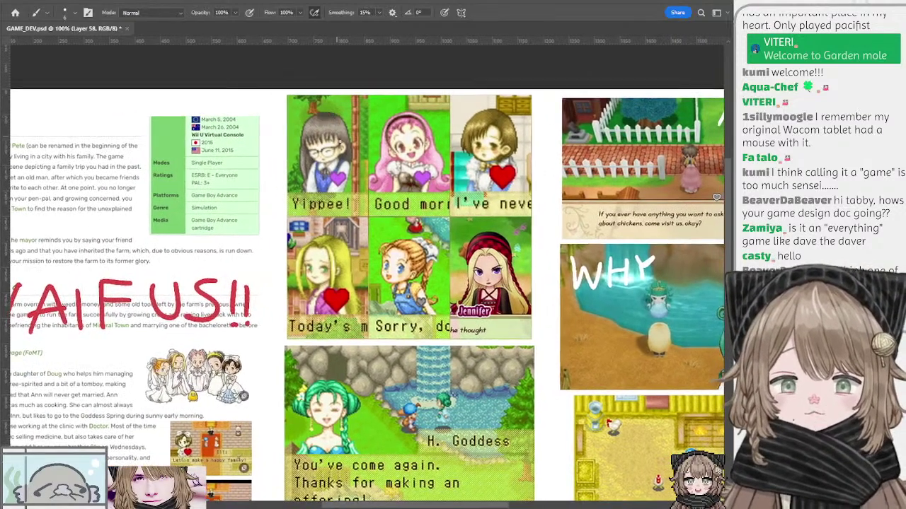
left_click_drag(330, 151, 312, 145)
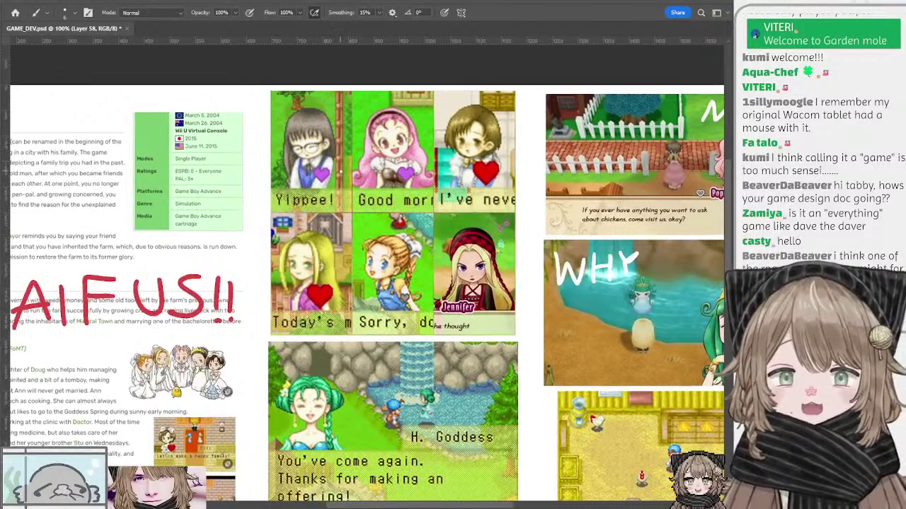
left_click_drag(314, 199, 364, 192)
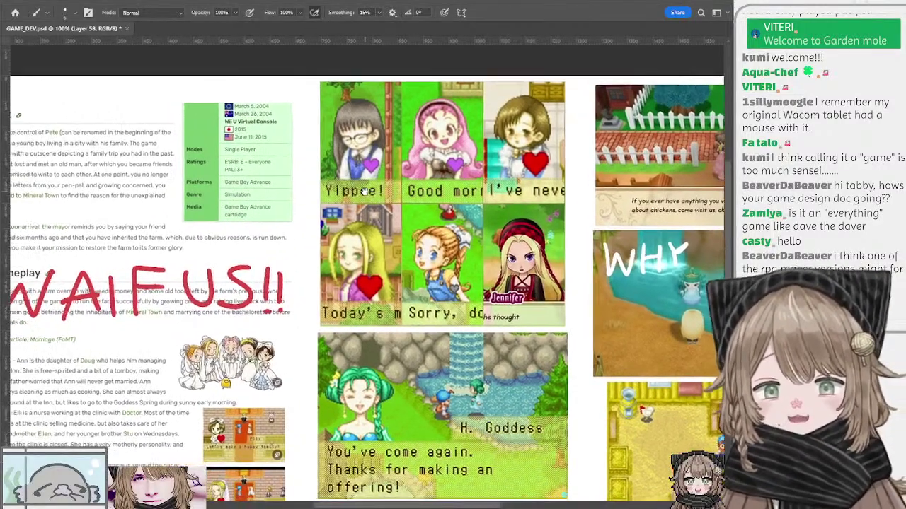
left_click_drag(287, 183, 310, 213)
mouse_move(371, 181)
left_mouse_down()
mouse_move(263, 182)
mouse_move(376, 194)
left_mouse_up()
left_click_drag(305, 164, 413, 177)
left_click_drag(302, 171, 375, 172)
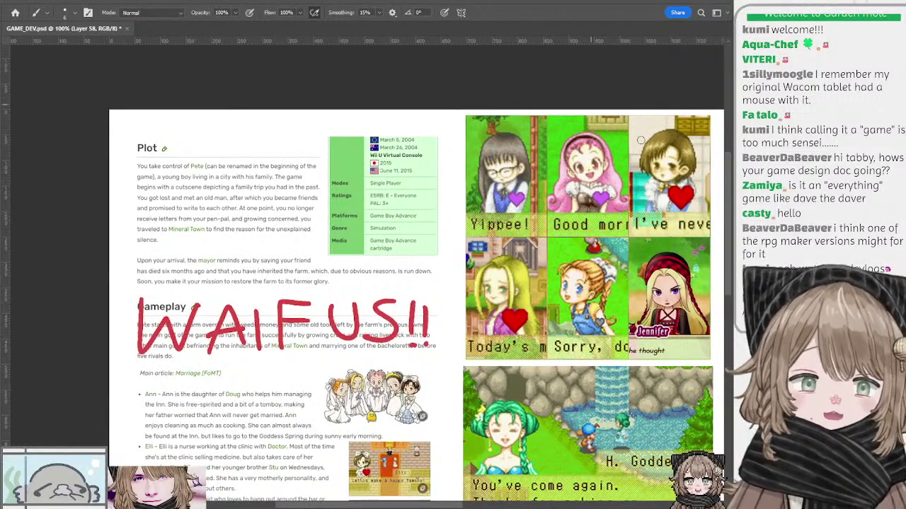
left_click_drag(220, 125, 235, 111)
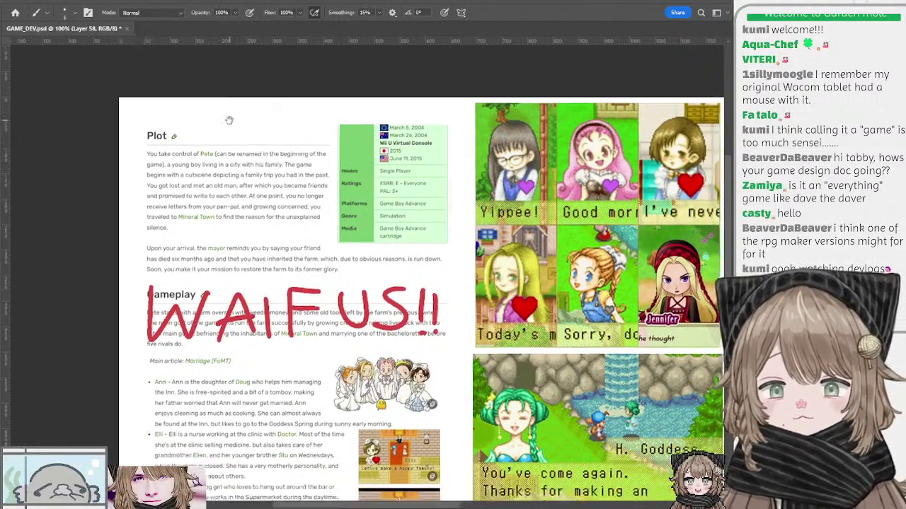
mouse_move(297, 139)
left_mouse_down()
mouse_move(261, 136)
mouse_move(289, 144)
left_mouse_up()
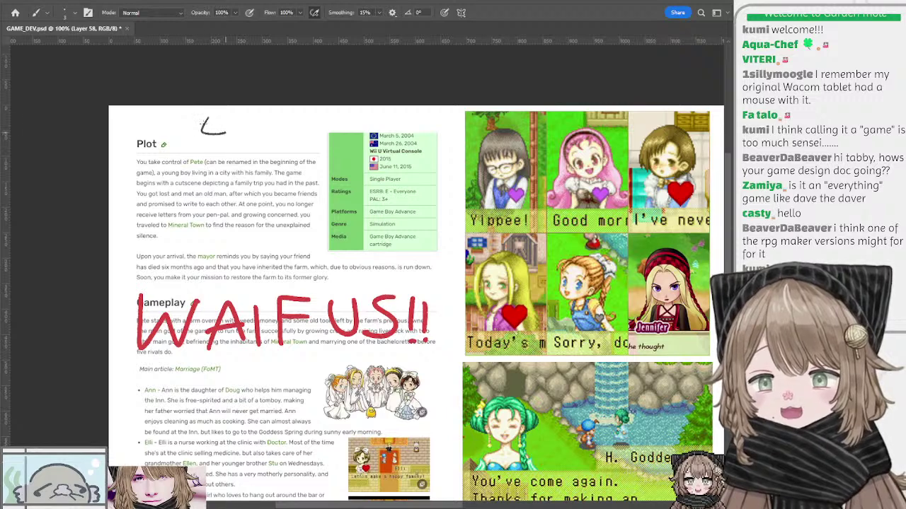
key("ctrl+z")
mouse_move(207, 120)
left_mouse_down()
mouse_move(231, 138)
mouse_move(203, 135)
mouse_move(238, 140)
mouse_move(195, 145)
mouse_move(210, 133)
left_mouse_up()
key("ctrl+z")
key("ctrl+z")
key("ctrl+z")
key("ctrl+z")
key("ctrl+z")
key("ctrl+z")
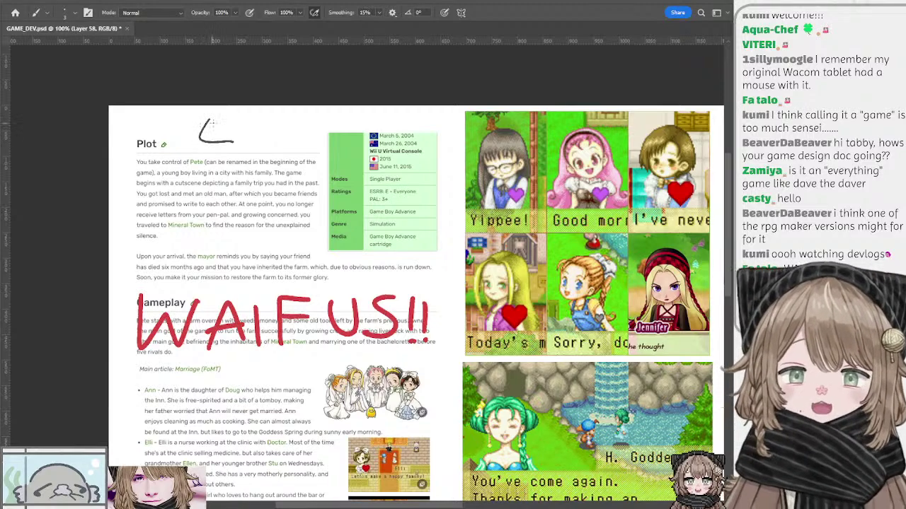
key("ctrl+z")
Sketch a small smiling face in black above the Plot section, redrawing unwanted strokes
left_click_drag(257, 142, 241, 130)
mouse_move(240, 161)
left_mouse_down()
mouse_move(278, 141)
mouse_move(273, 152)
left_mouse_up()
mouse_move(252, 100)
left_mouse_down()
mouse_move(273, 118)
mouse_move(232, 106)
mouse_move(242, 92)
mouse_move(291, 95)
mouse_move(285, 128)
mouse_move(270, 106)
mouse_move(294, 97)
mouse_move(282, 119)
mouse_move(282, 104)
mouse_move(261, 97)
mouse_move(258, 107)
mouse_move(269, 108)
mouse_move(247, 113)
left_mouse_up()
key("ctrl+z")
key("ctrl+z")
key("ctrl+z")
key("ctrl+z")
key("ctrl+z")
key("ctrl+z")
key("ctrl+z")
key("ctrl+z")
key("ctrl+z")
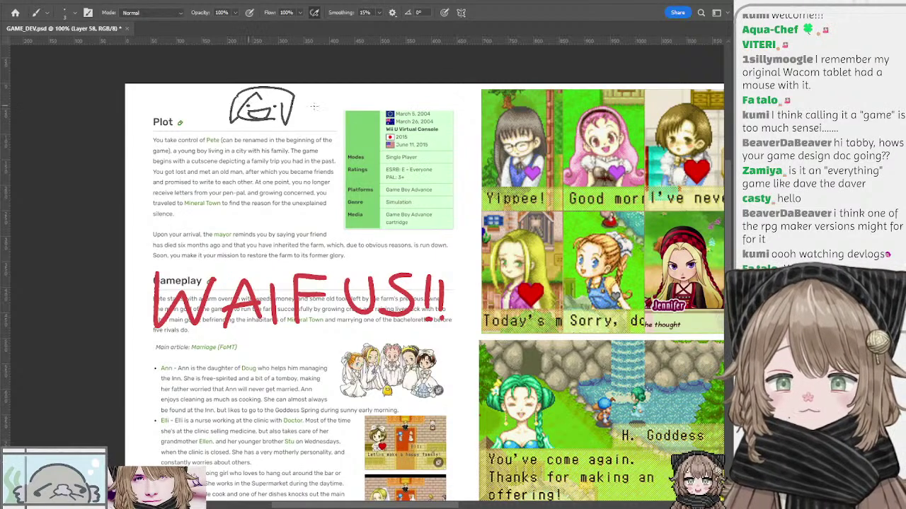
Sketch an arrow from the smiling face to a second, flat-mouthed face and handwrite "i lov u" beside it
mouse_move(302, 104)
left_mouse_down()
mouse_move(373, 119)
mouse_move(345, 94)
mouse_move(385, 90)
mouse_move(393, 126)
mouse_move(385, 110)
mouse_move(347, 101)
mouse_move(372, 113)
mouse_move(451, 100)
left_mouse_up()
key("ctrl+z")
key("ctrl+z")
key("ctrl+z")
key("ctrl+z")
key("ctrl+z")
key("ctrl+z")
key("ctrl+z")
left_click(375, 107)
left_click(351, 108)
key("ctrl+z")
key("ctrl+z")
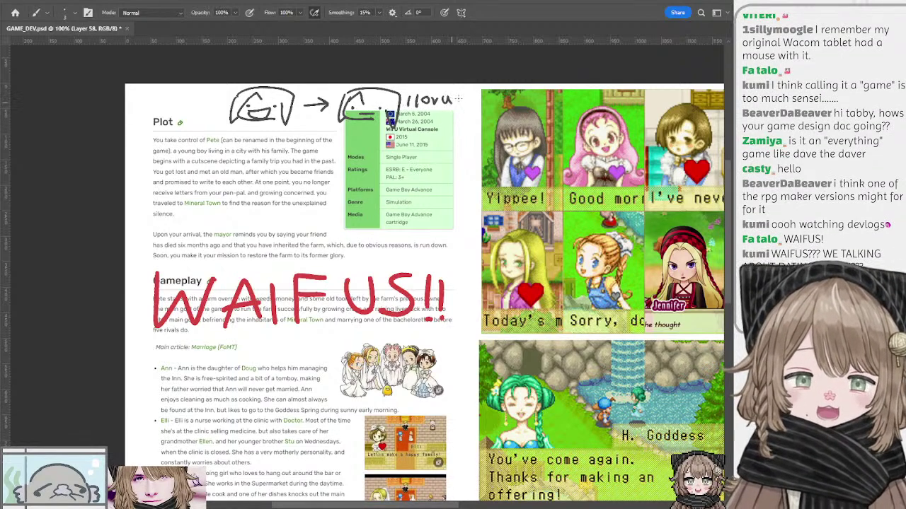
Examine the marriage candidate descriptions in the Gameplay section and compare them with the character portraits
left_click_drag(378, 157, 366, 160)
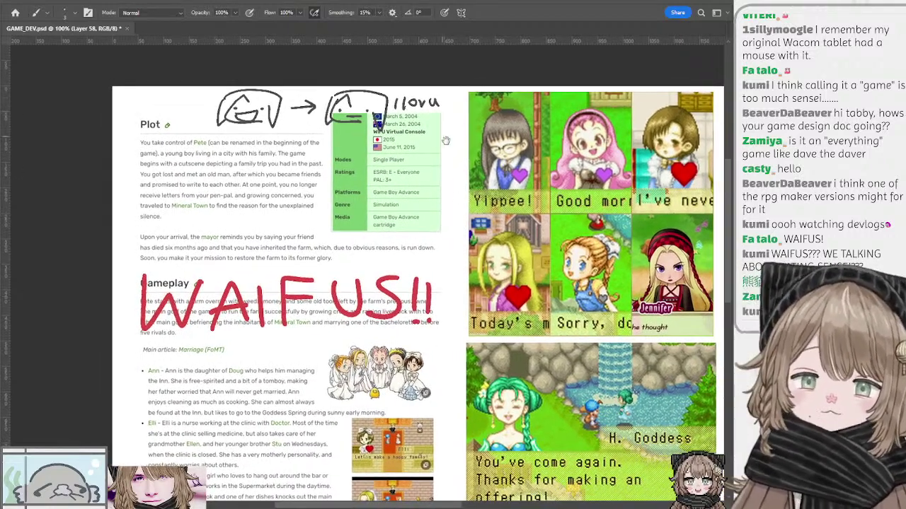
left_click_drag(446, 144, 438, 147)
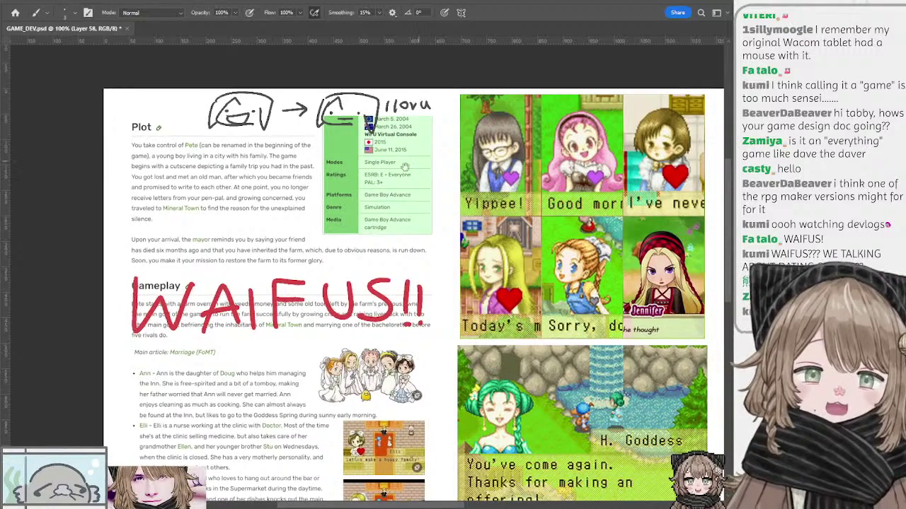
left_click_drag(395, 213, 418, 144)
left_click_drag(418, 228, 402, 160)
left_click_drag(464, 157, 288, 289)
left_click_drag(358, 219, 519, 67)
left_click_drag(409, 127, 407, 128)
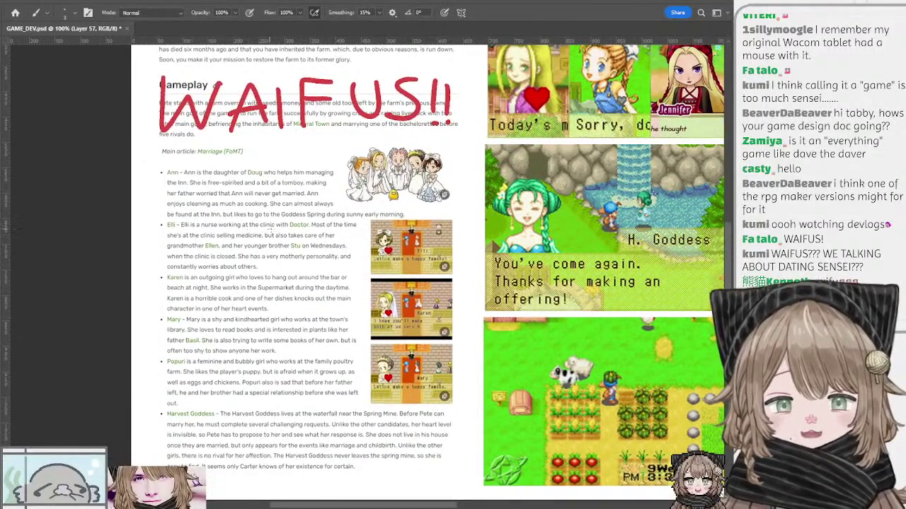
left_click_drag(341, 235, 294, 265)
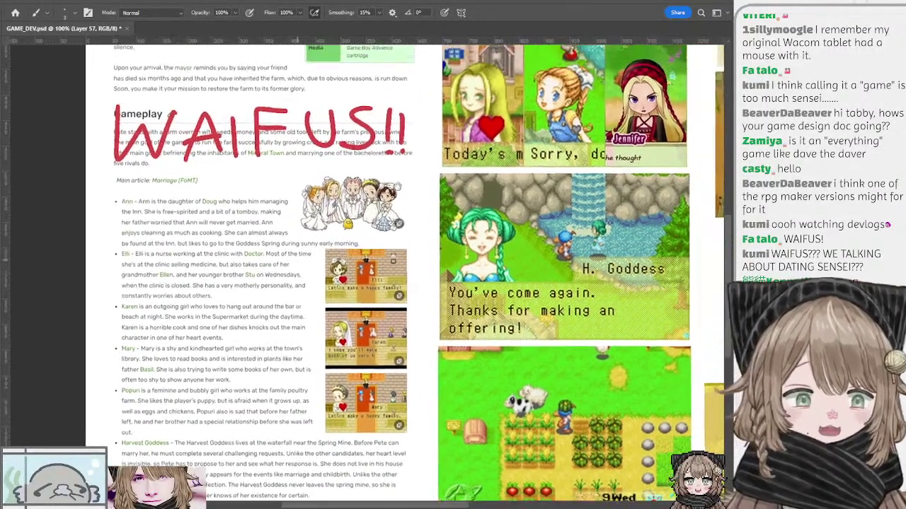
left_click_drag(532, 97, 370, 234)
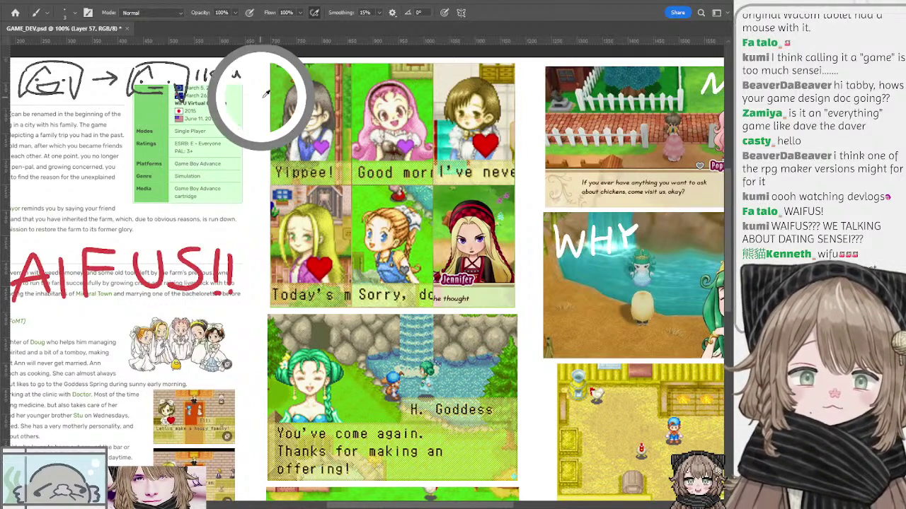
left_click(413, 85, "ctrl")
mouse_move(425, 74)
left_mouse_down()
mouse_move(415, 87)
mouse_move(417, 80)
mouse_move(426, 93)
left_mouse_up()
key("ctrl+z")
key("ctrl+z")
key("ctrl+z")
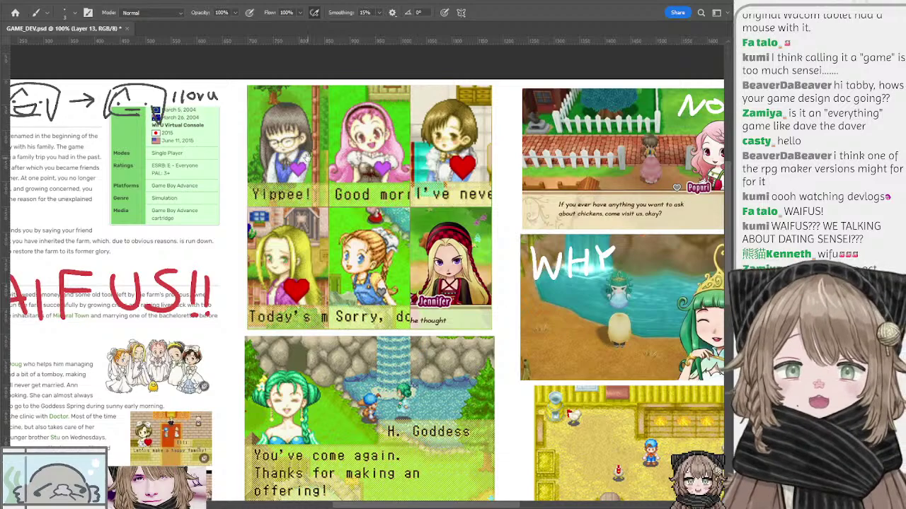
Review the Gameplay text, the character portraits and the two sketched faces on the Harvest Moon page
left_click_drag(307, 157, 476, 109)
left_click_drag(262, 219, 366, 125)
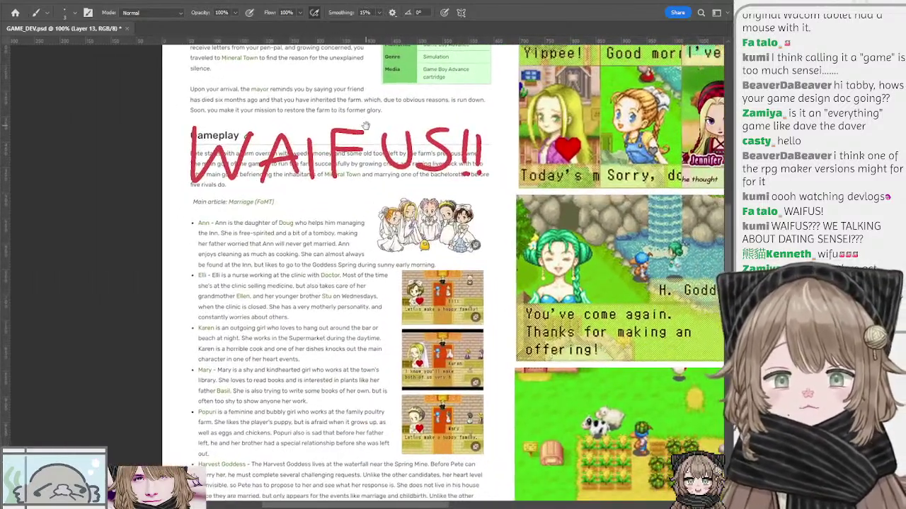
left_click_drag(399, 186, 299, 246)
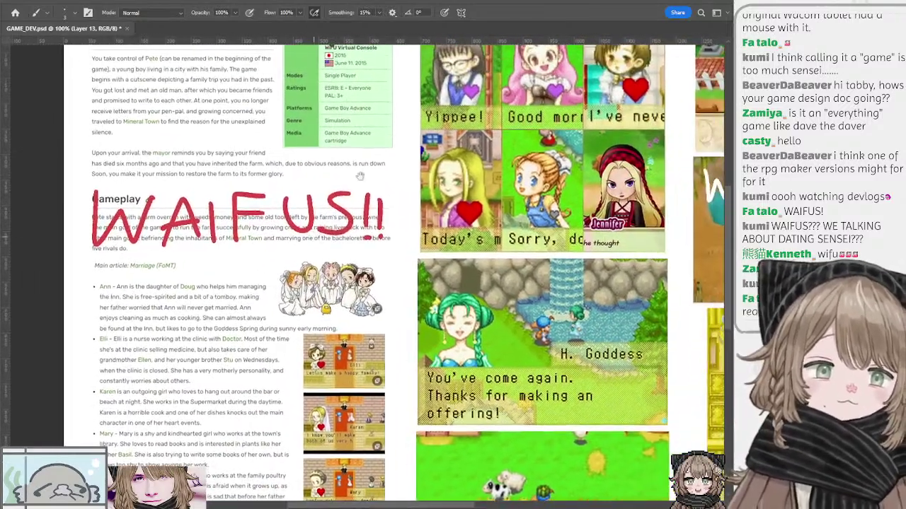
left_click_drag(414, 152, 298, 217)
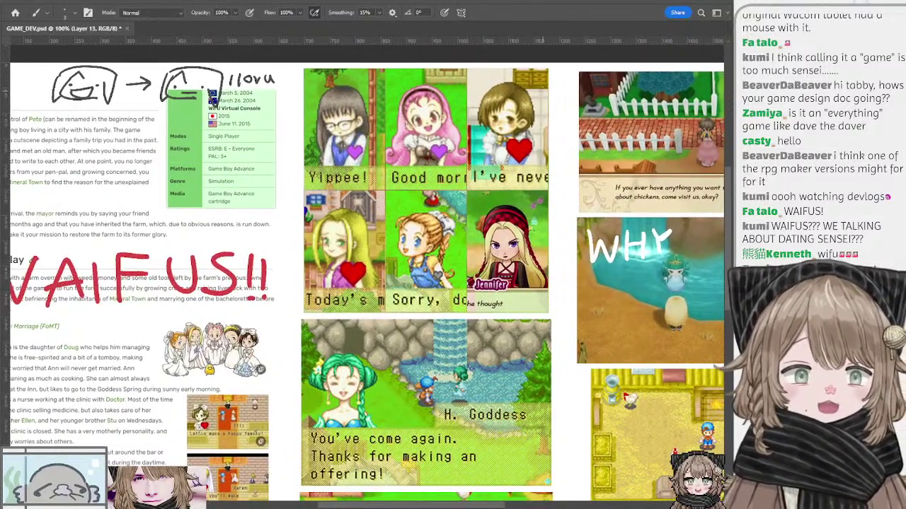
left_click_drag(529, 108, 493, 120)
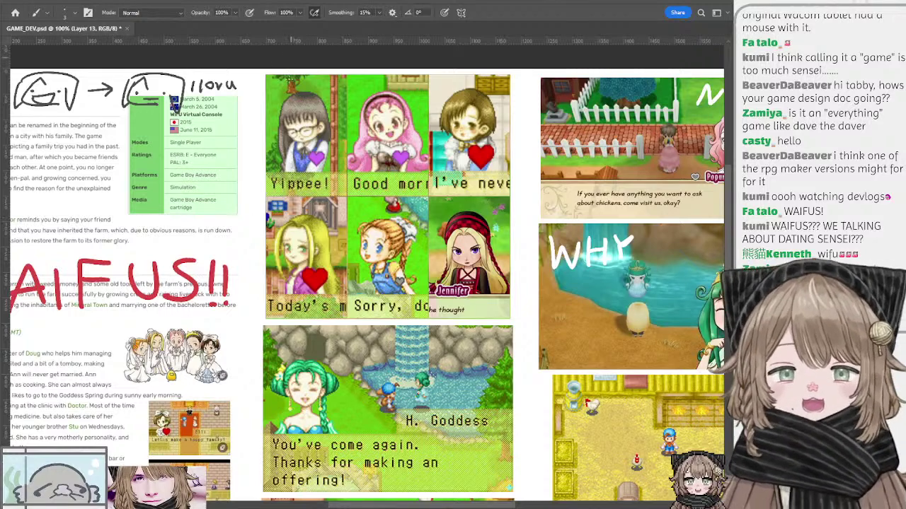
left_click_drag(295, 119, 318, 124)
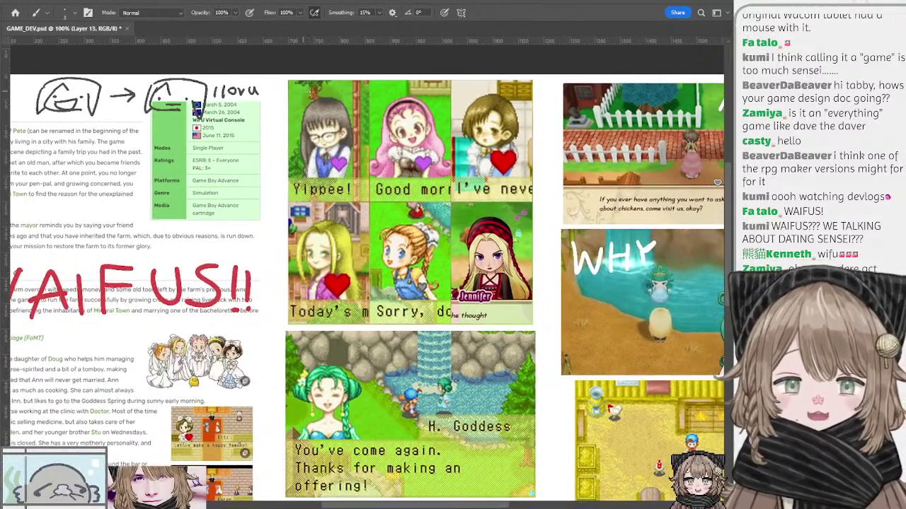
left_click_drag(367, 102, 306, 120)
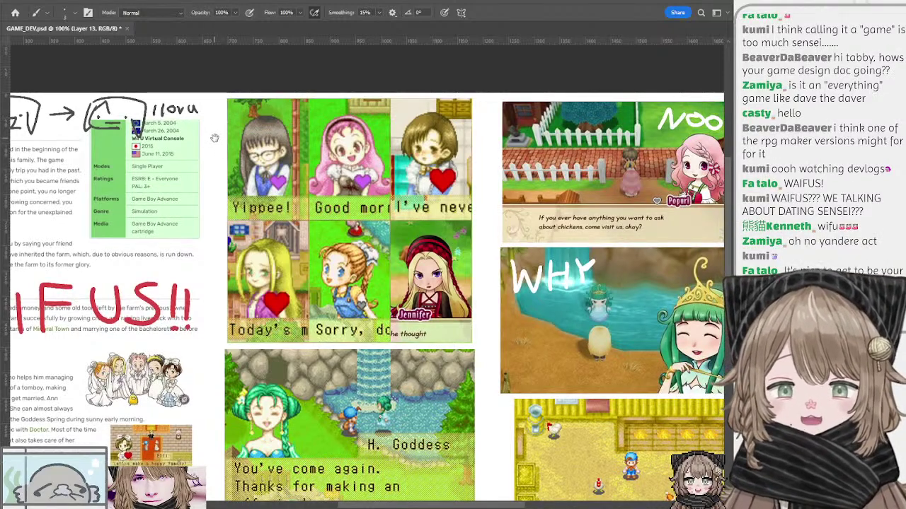
left_click_drag(211, 138, 261, 135)
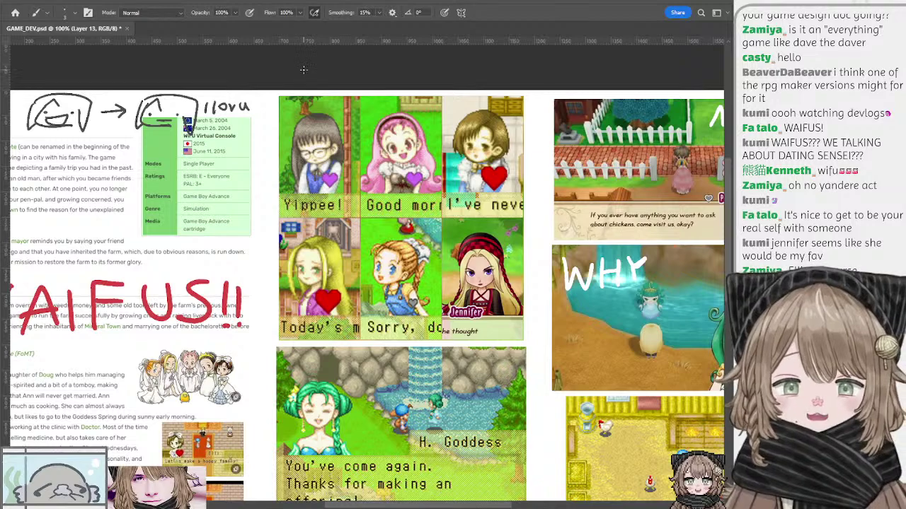
left_click_drag(244, 111, 346, 103)
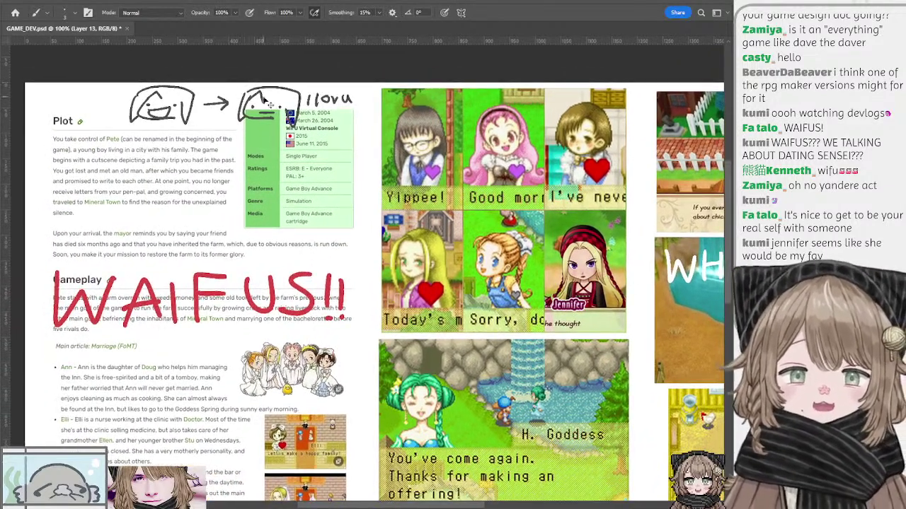
Examine the Harvest Goddess, crop field, chicken coop and cow barn screenshots around and below the portraits
left_click(261, 97, "ctrl")
left_click_drag(335, 182, 396, 124)
scroll(396, 142, "right", 5)
scroll(354, 163, "up", 1)
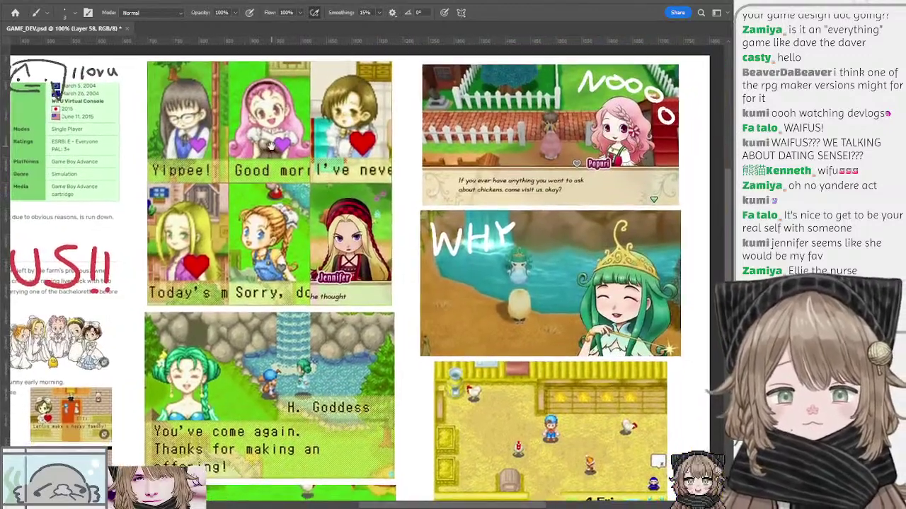
scroll(333, 183, "down", 5)
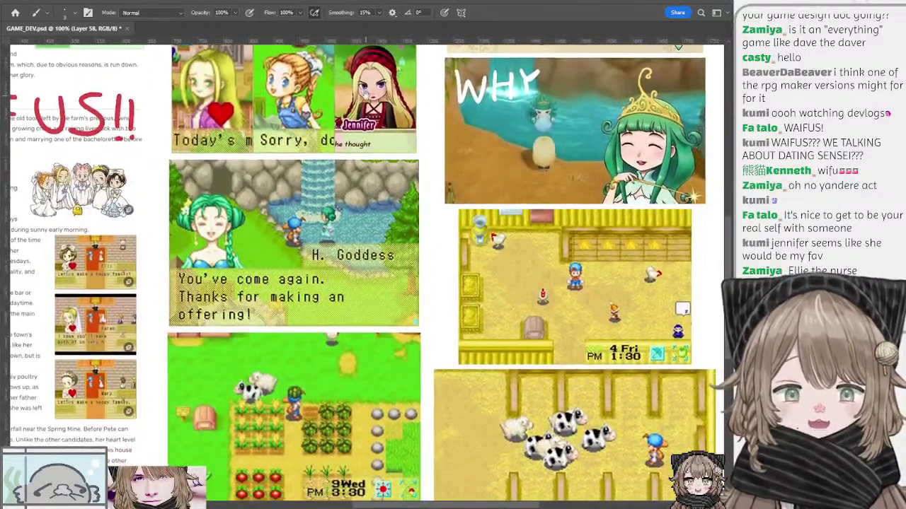
scroll(368, 143, "down", 1)
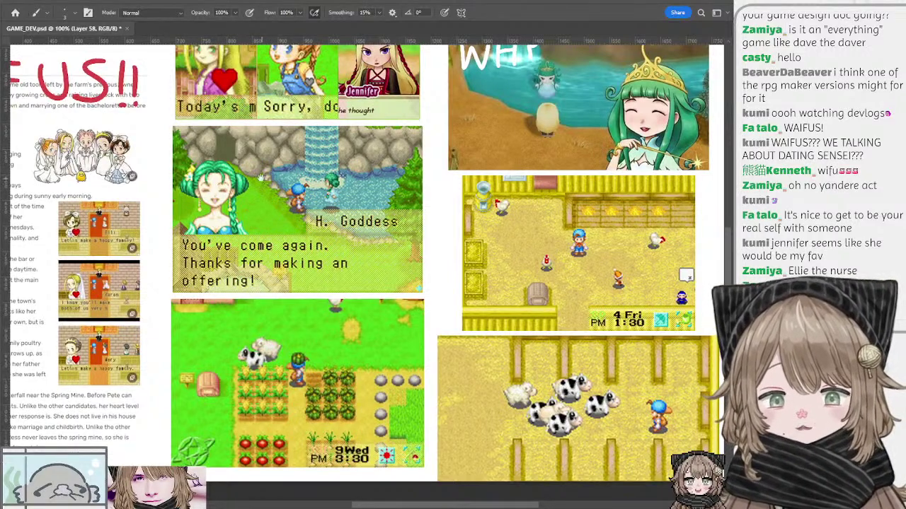
scroll(368, 262, "up", 1)
left_click(262, 183, "ctrl")
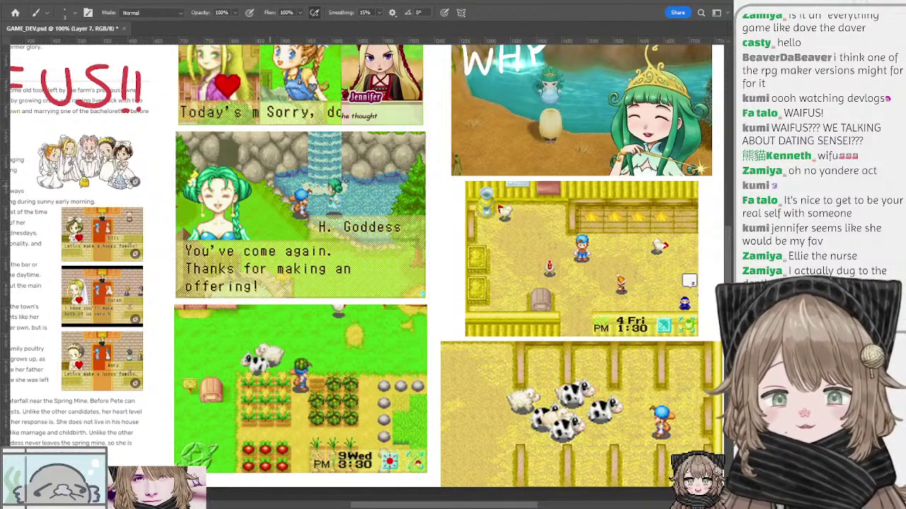
left_click_drag(271, 175, 282, 246)
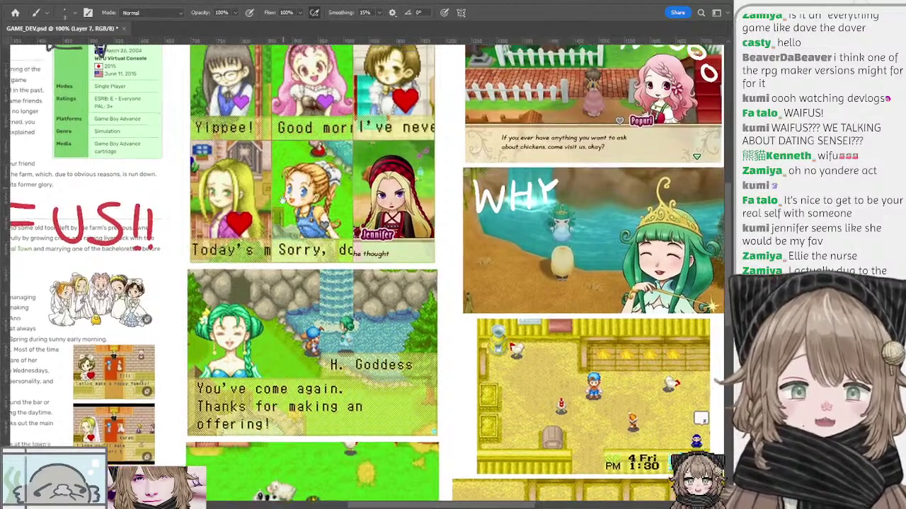
mouse_move(304, 194)
left_mouse_down()
mouse_move(306, 250)
mouse_move(290, 192)
left_mouse_up()
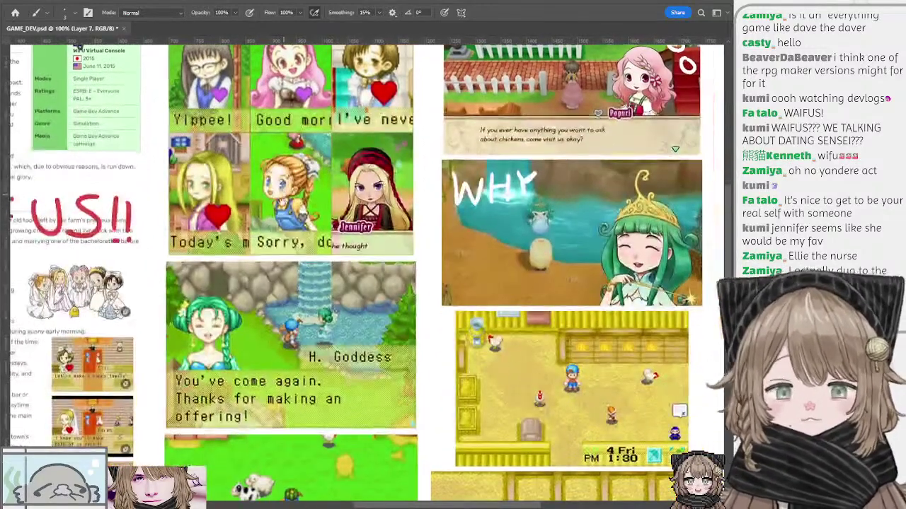
left_click_drag(297, 310, 297, 219)
left_click_drag(266, 93, 255, 59)
left_click_drag(288, 257, 288, 198)
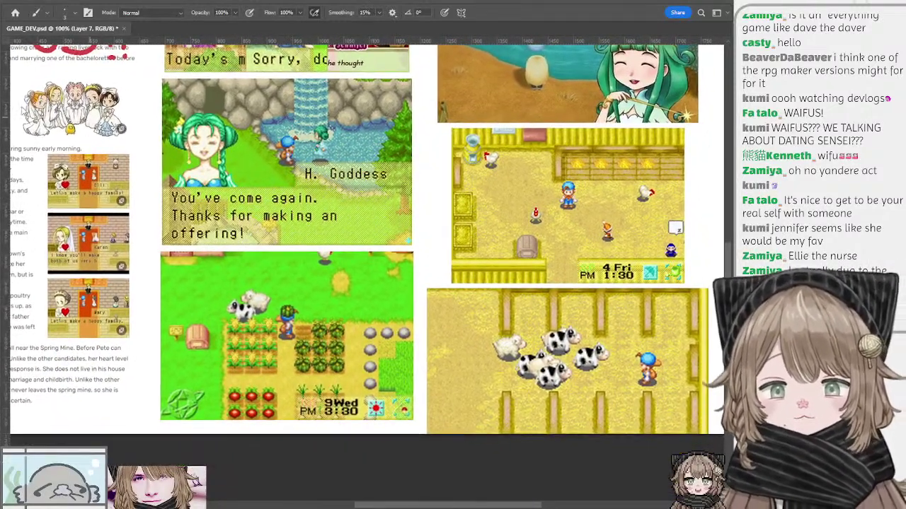
Examine the Popuri and Harvest Goddess screenshots marked "NOOOO" and "WHY" beside the six character portraits
key("ctrl+minus")
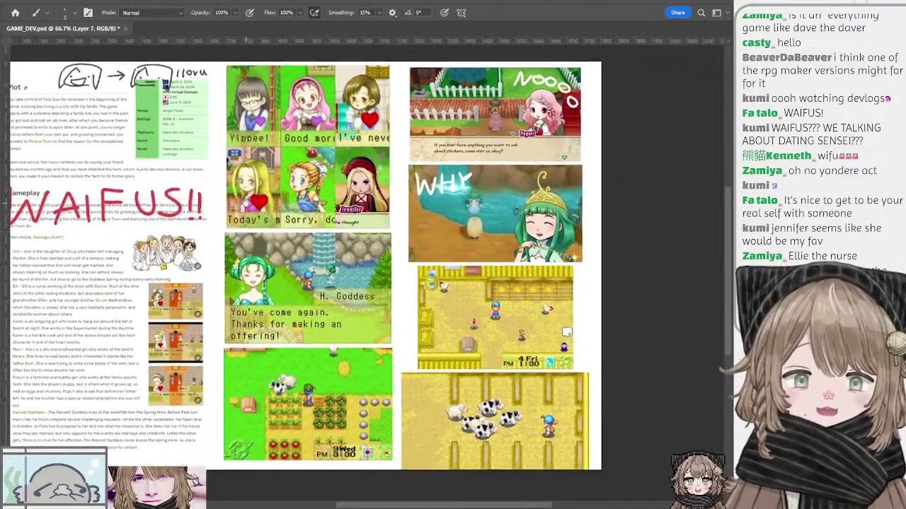
left_click_drag(246, 203, 218, 194)
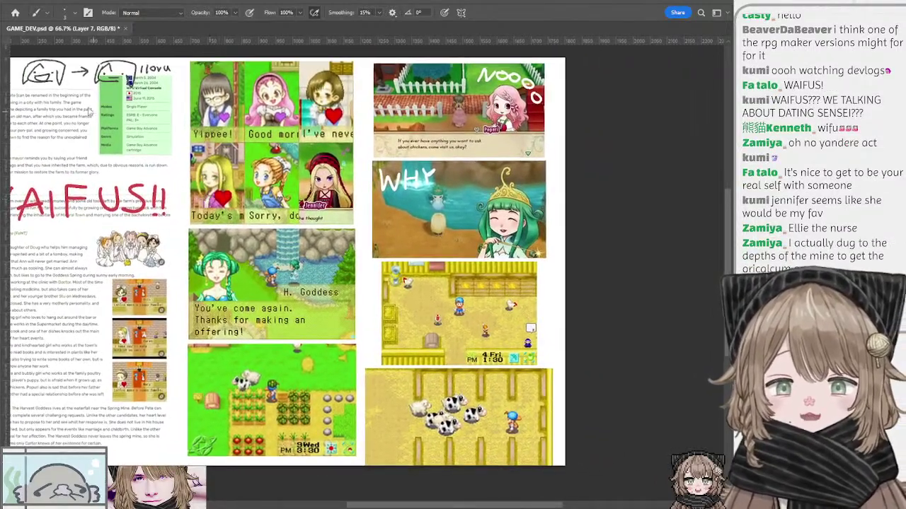
key("ctrl+plus")
left_click_drag(323, 49, 315, 172)
scroll(315, 172, "right", 3)
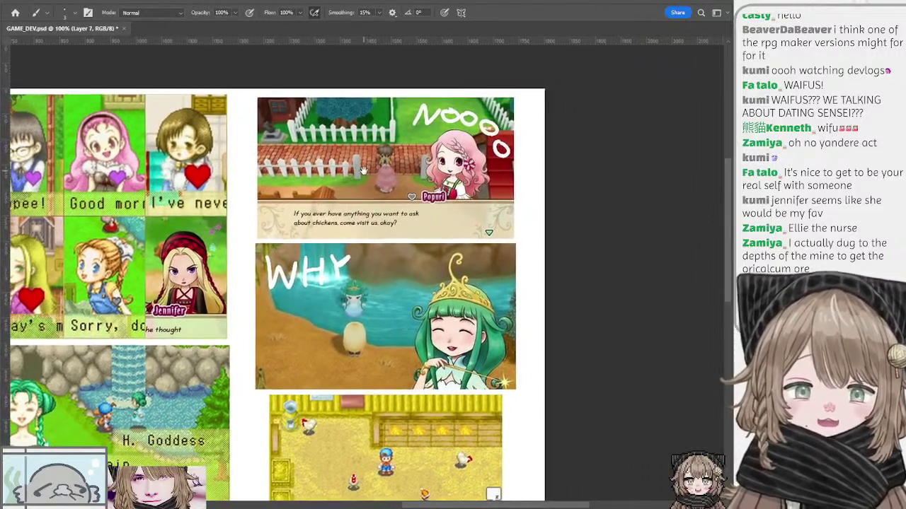
scroll(399, 157, "left", 4)
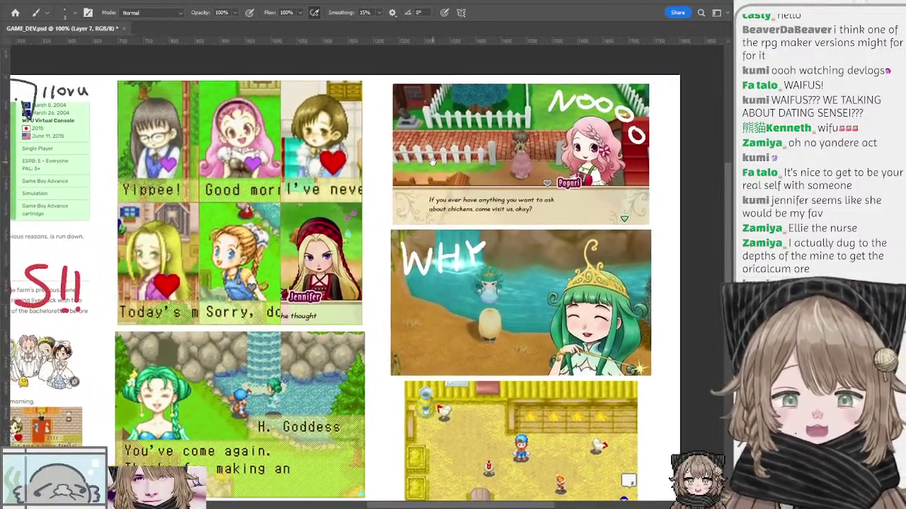
scroll(421, 157, "right", 2)
scroll(425, 156, "left", 2)
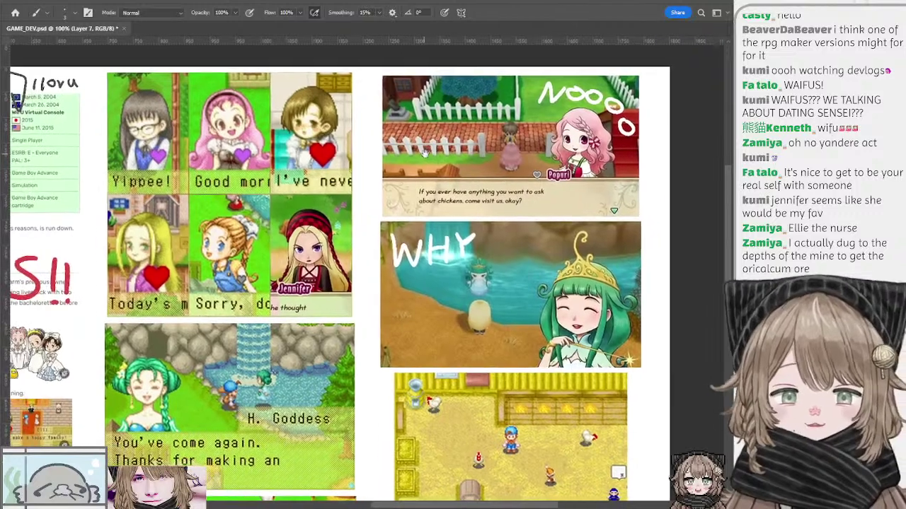
scroll(427, 157, "right", 3)
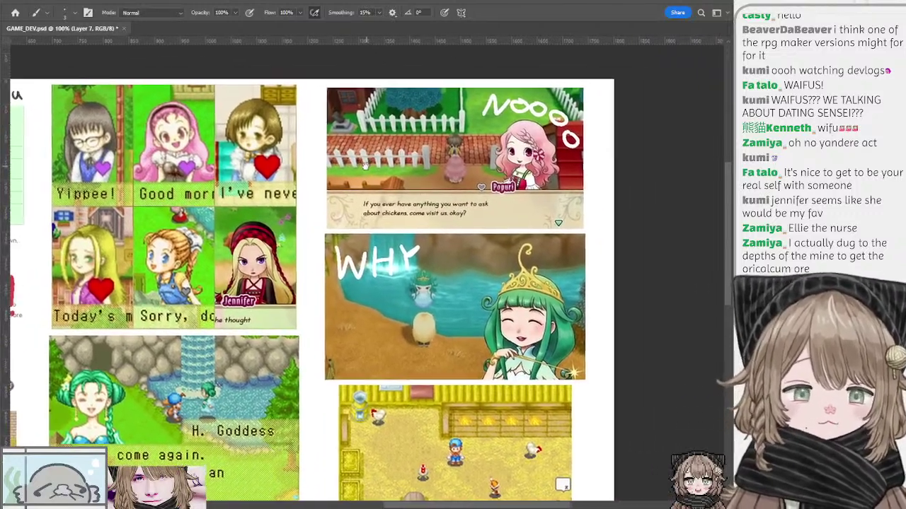
scroll(368, 162, "left", 1)
scroll(365, 160, "right", 2)
scroll(354, 160, "left", 1)
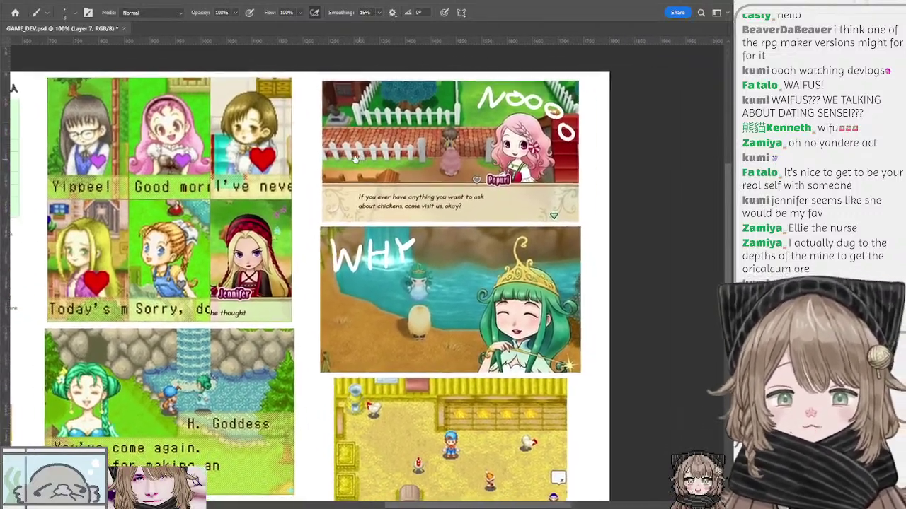
scroll(345, 158, "right", 1)
scroll(341, 160, "right", 2)
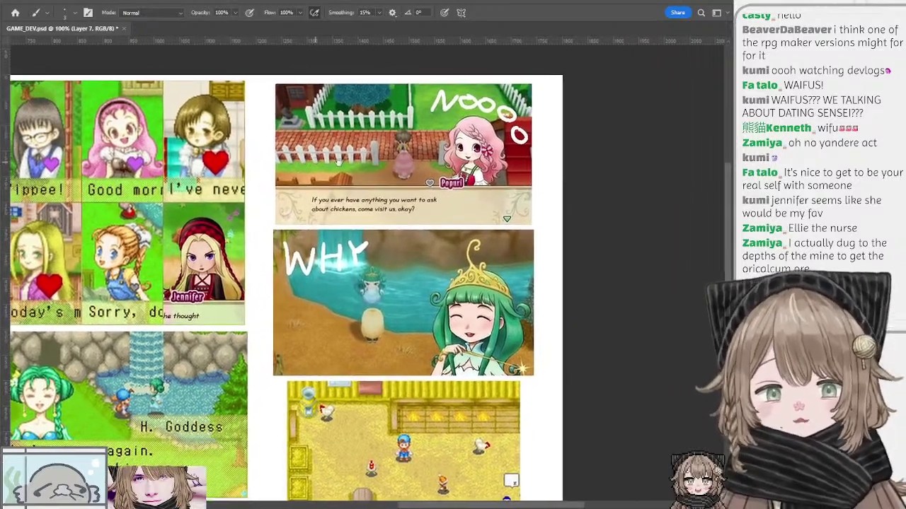
Make Layer 20 active and look over the six character portraits and the Harvest Goddess waterfall scene
left_click(342, 157, "ctrl")
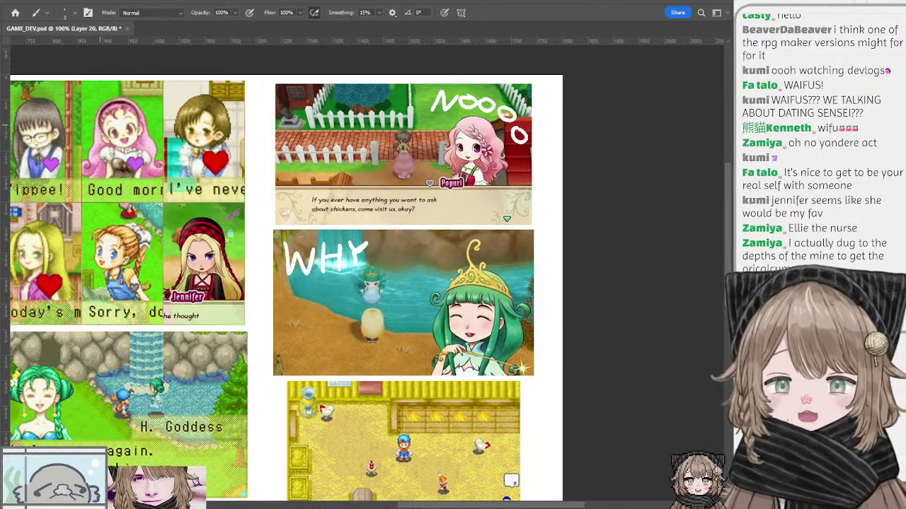
key("ctrl+minus")
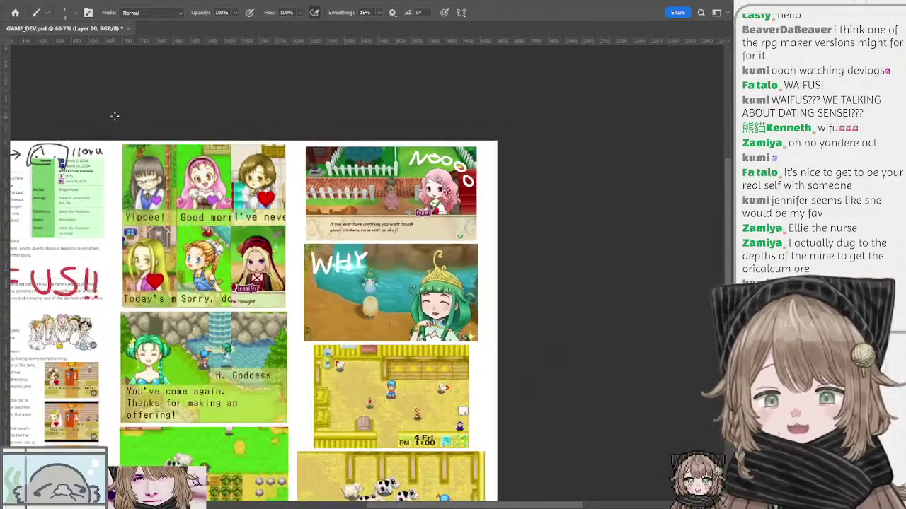
key("ctrl+plus")
left_click_drag(116, 106, 189, 108)
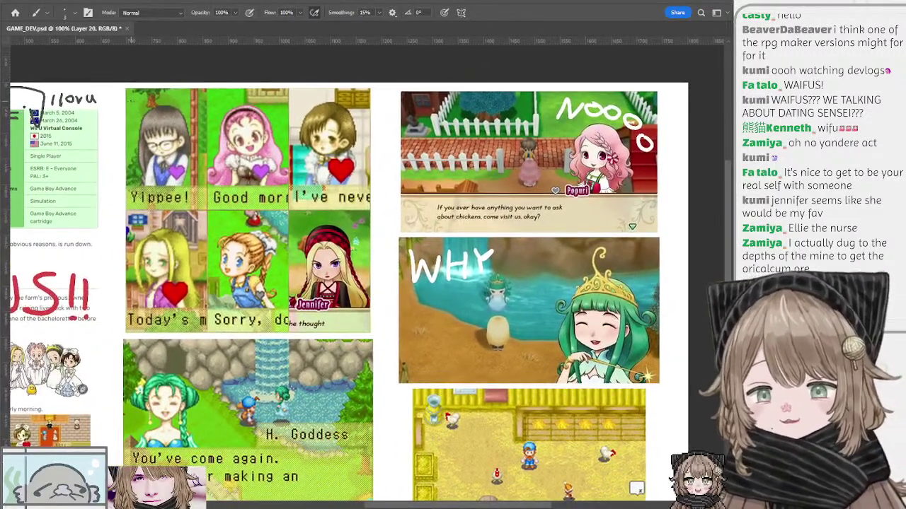
mouse_move(153, 139)
left_mouse_down()
mouse_move(168, 120)
mouse_move(150, 123)
mouse_move(158, 123)
left_mouse_up()
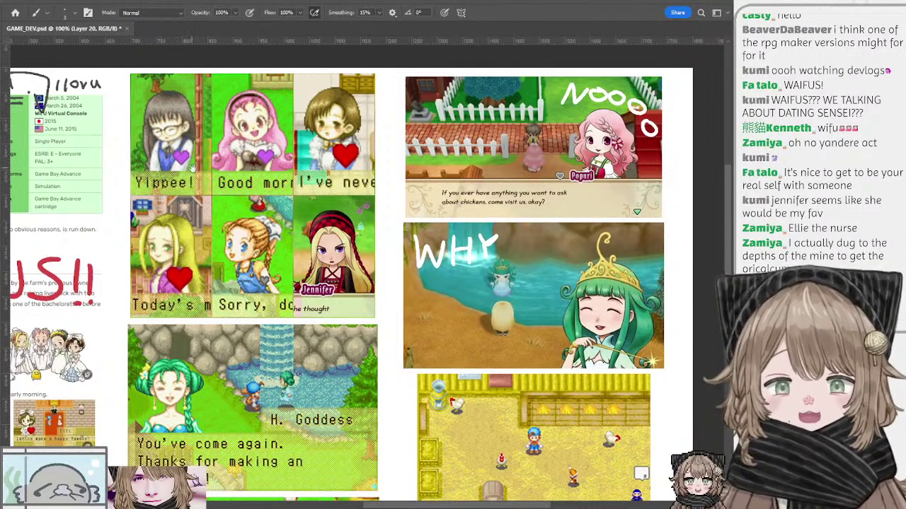
left_click_drag(191, 169, 163, 151)
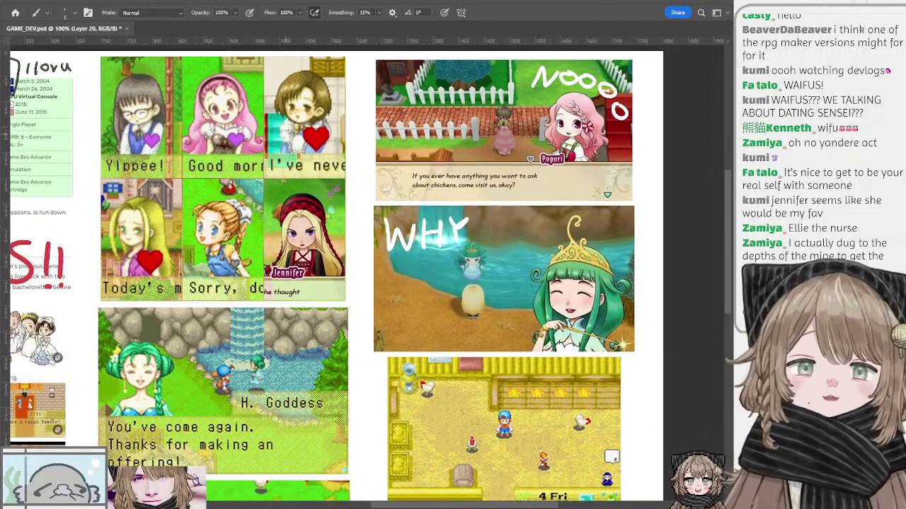
left_click_drag(321, 124, 235, 60)
left_click_drag(369, 261, 328, 140)
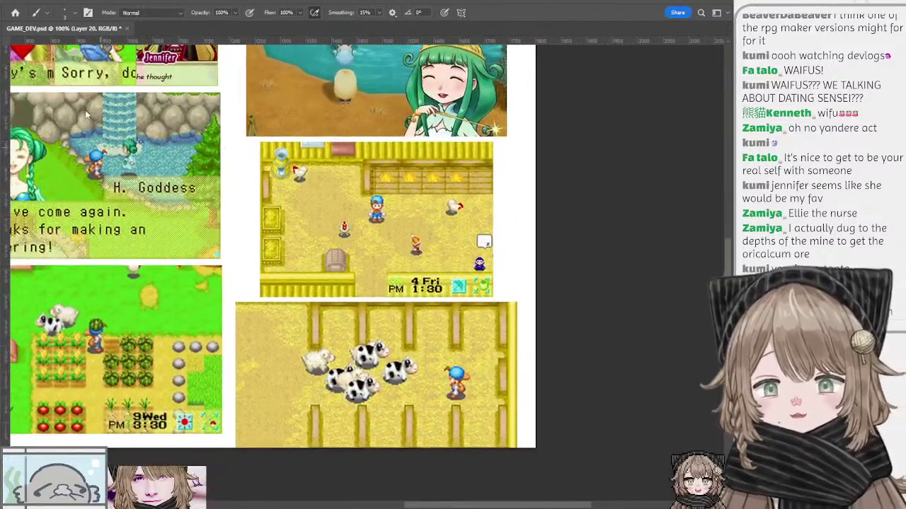
Examine the cow barn screenshot up close, followed by the crop field screenshot below the Harvest Goddess scene
key("ctrl+plus")
scroll(212, 182, "down", 3)
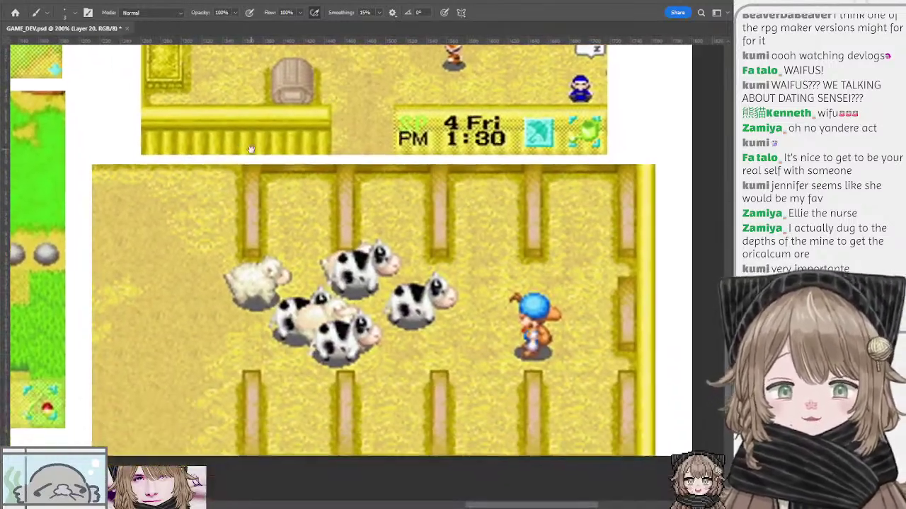
scroll(259, 210, "up", 1)
scroll(252, 191, "down", 2)
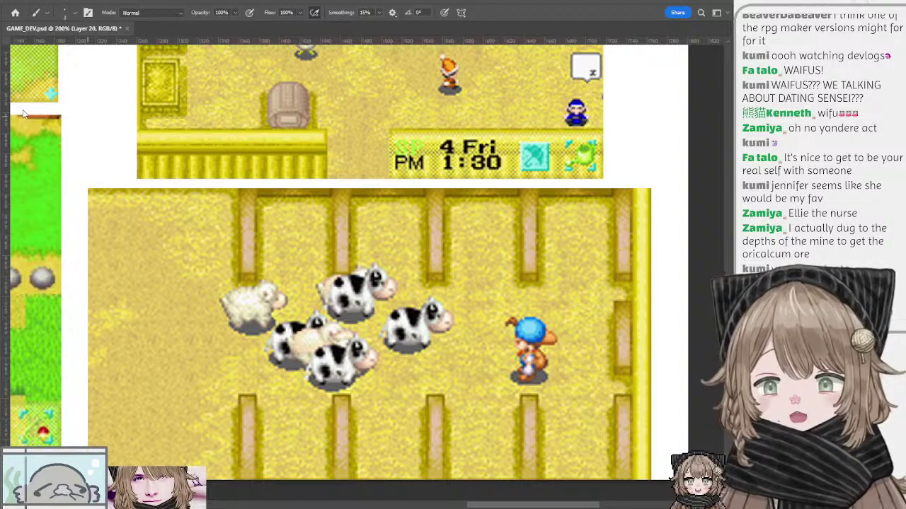
key("ctrl+minus")
left_click_drag(151, 140, 280, 182)
left_click_drag(196, 179, 240, 196)
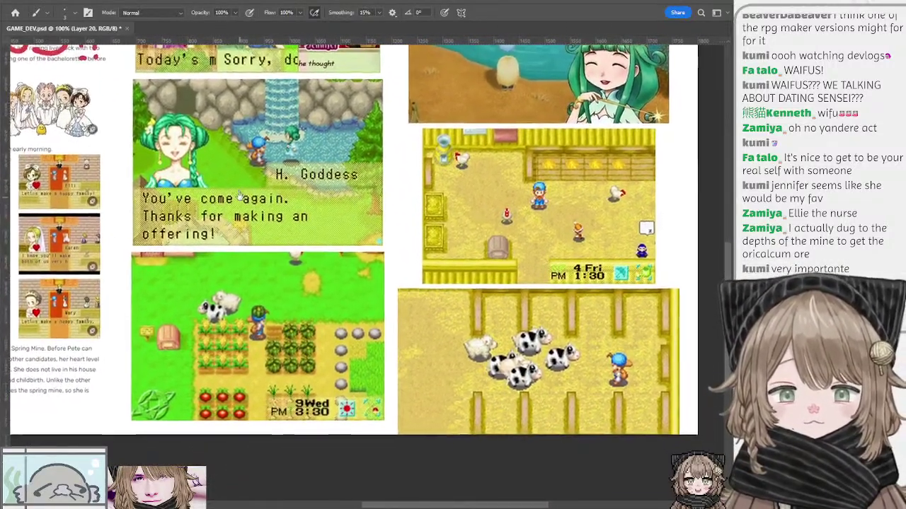
scroll(240, 197, "down", 2)
scroll(240, 197, "left", 1)
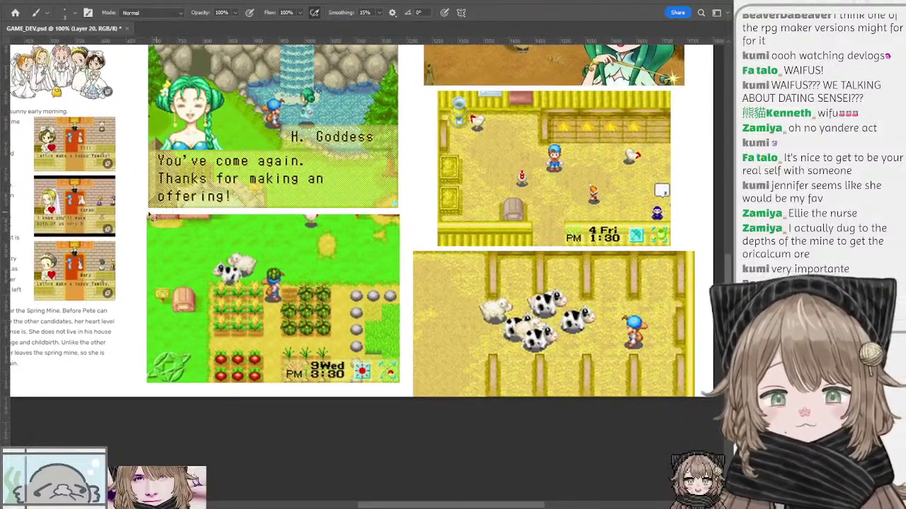
Outline the crop field screenshot with a rectangular marquee and clear the selection
key("m")
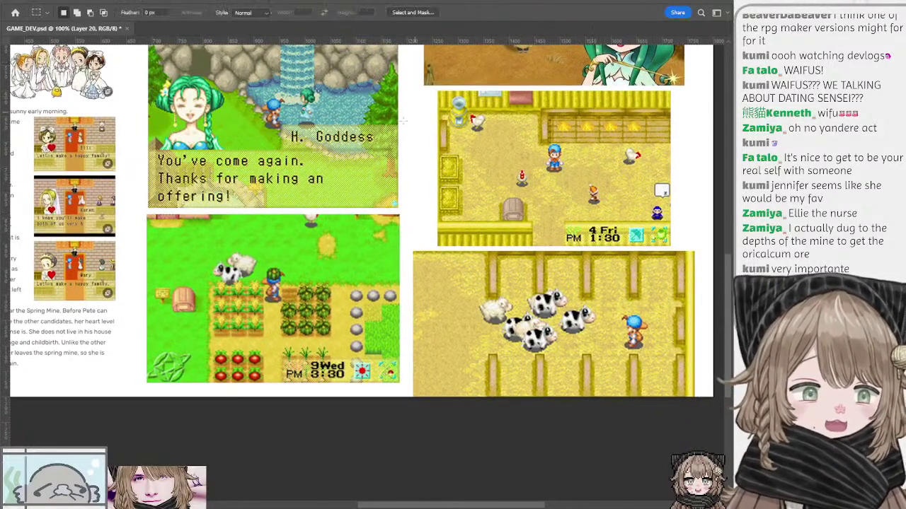
left_click_drag(400, 209, 142, 390)
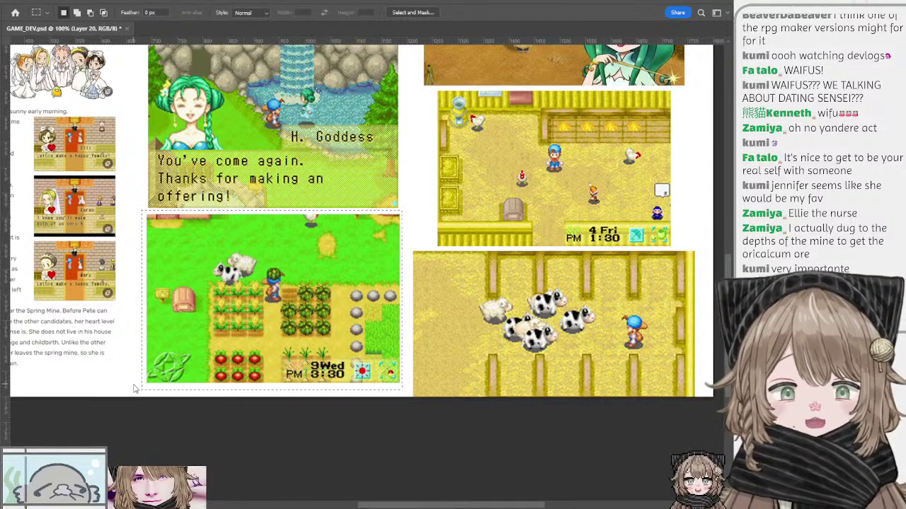
key("ctrl+d")
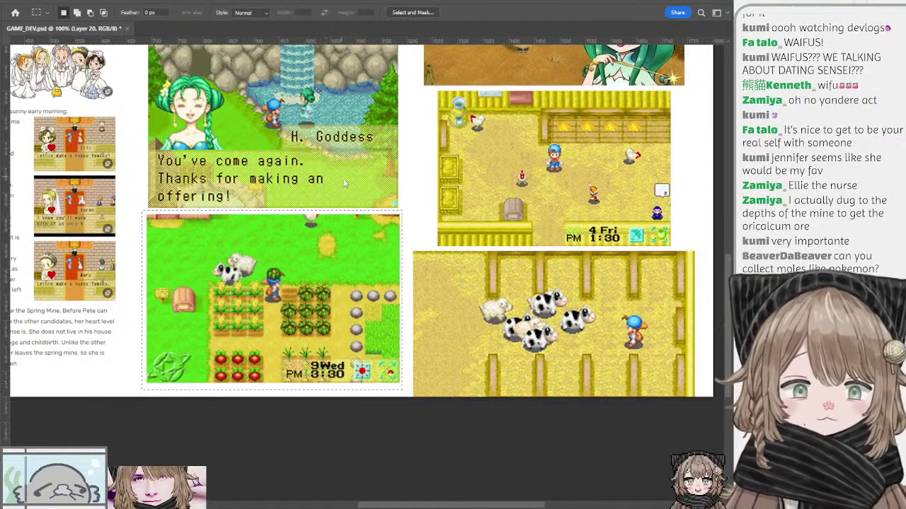
Toggle the visibility of Group 2 to bring up the page of town map, beach, farm and house screenshots
scroll(407, 167, "up", 2)
scroll(406, 168, "right", 2)
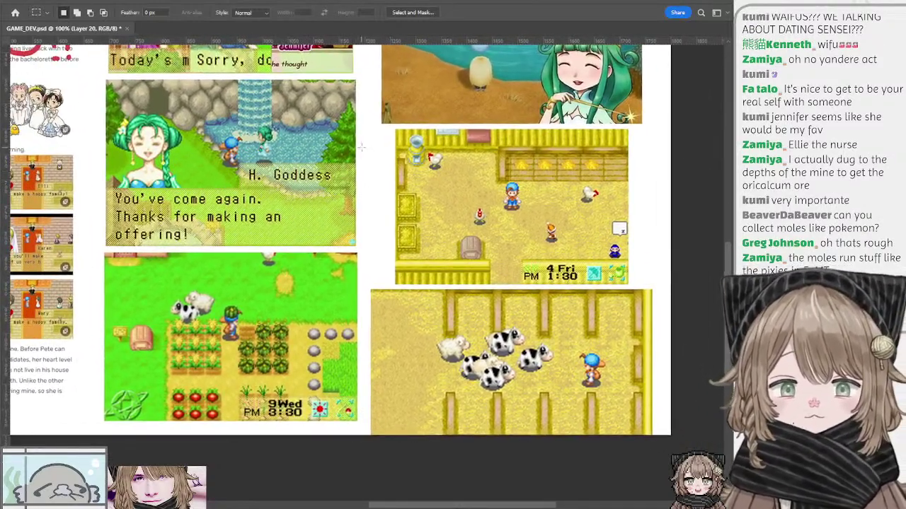
scroll(361, 147, "up", 3)
scroll(361, 147, "left", 3)
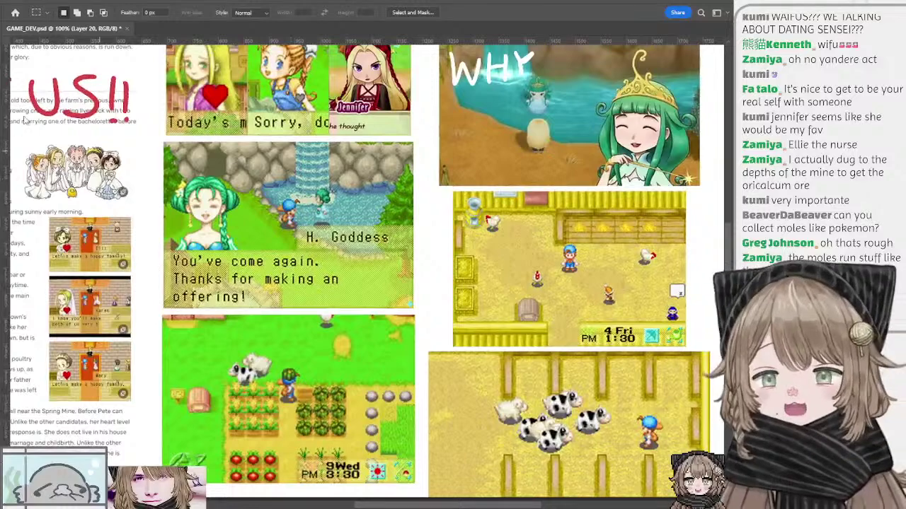
scroll(24, 120, "down", 3)
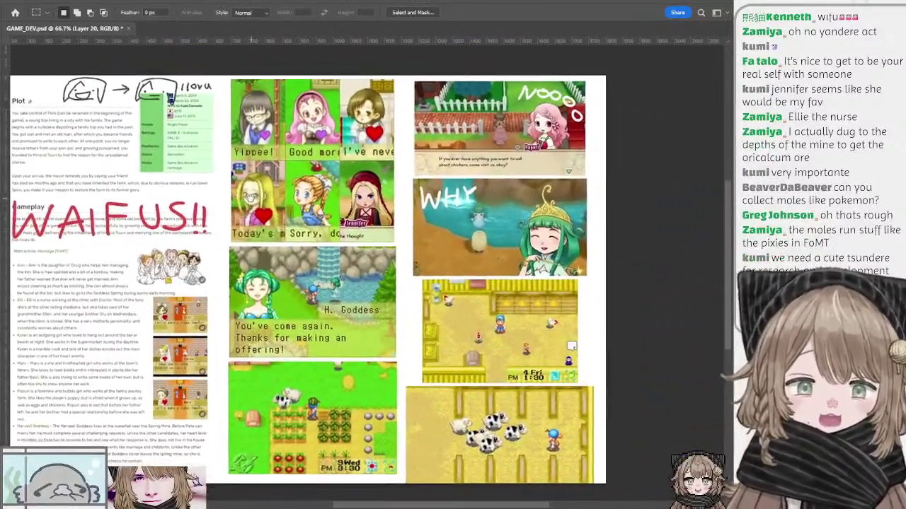
left_click_drag(250, 196, 246, 198)
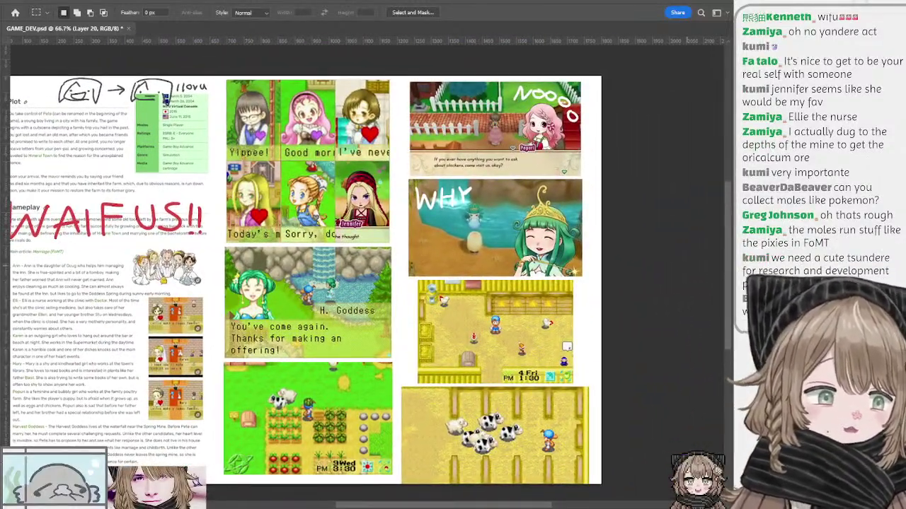
left_click(630, 328)
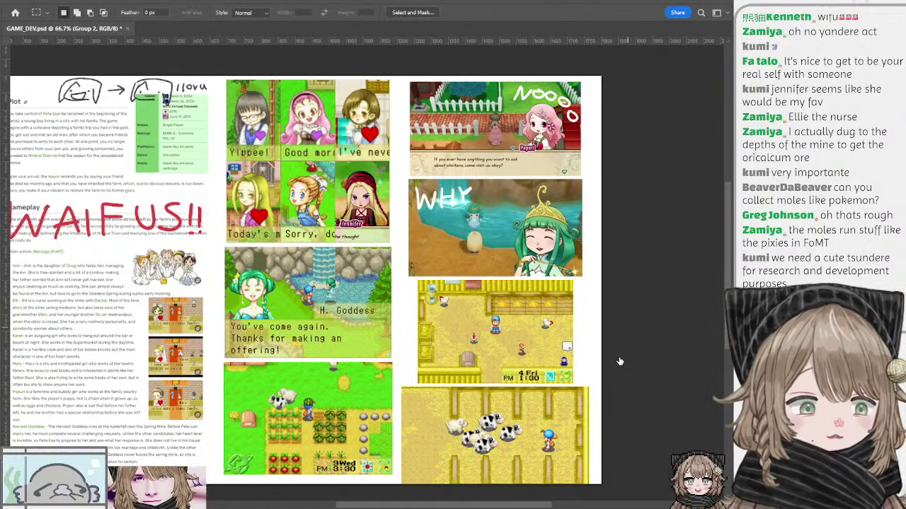
key("ctrl+comma")
key("ctrl+comma")
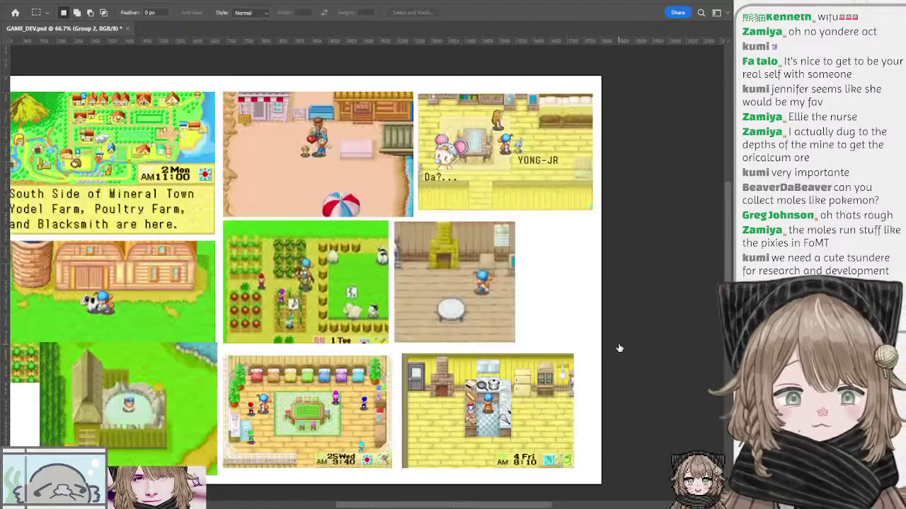
Make Layer 2 active on the page of beach and house screenshots and switch to the Brush tool
mouse_move(258, 156)
left_mouse_down()
mouse_move(423, 140)
mouse_move(409, 153)
mouse_move(330, 163)
mouse_move(266, 164)
mouse_move(258, 145)
mouse_move(283, 139)
mouse_move(266, 146)
left_mouse_up()
left_click_drag(324, 157, 252, 155)
key("ctrl+plus")
left_click_drag(282, 98, 214, 194)
left_click_drag(264, 215, 532, 124)
left_click_drag(222, 131, 108, 193)
left_click_drag(334, 135, 250, 170)
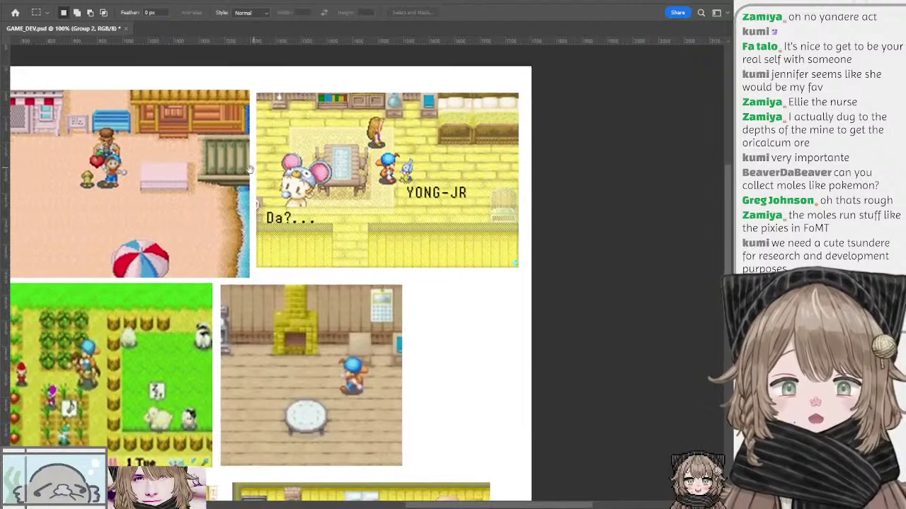
left_click(281, 152, "ctrl")
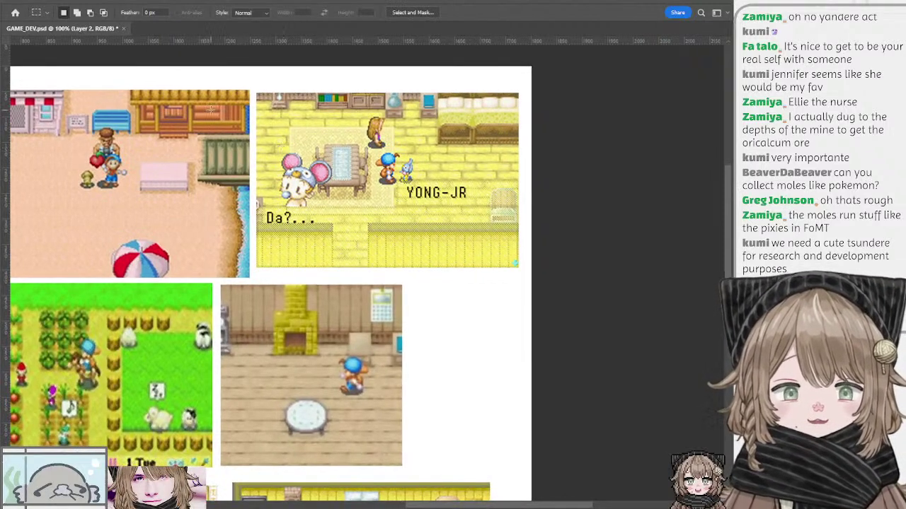
key("b")
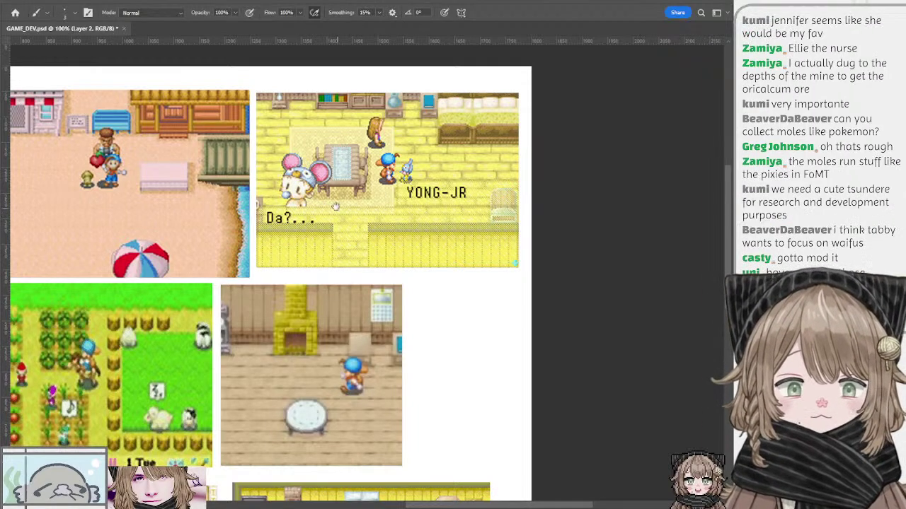
Examine the beach scene, the Mineral Town map, and the barn, hot spring and crop field screenshots
mouse_move(330, 204)
left_mouse_down()
mouse_move(389, 207)
mouse_move(381, 218)
mouse_move(301, 210)
mouse_move(379, 189)
left_mouse_up()
left_click_drag(201, 182, 330, 202)
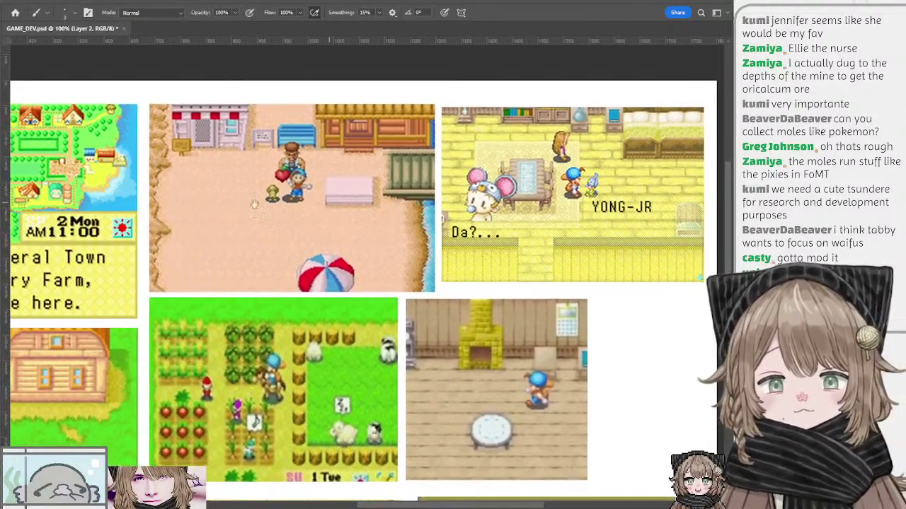
left_click_drag(251, 207, 358, 180)
left_click_drag(239, 248, 321, 195)
left_click_drag(254, 218, 364, 157)
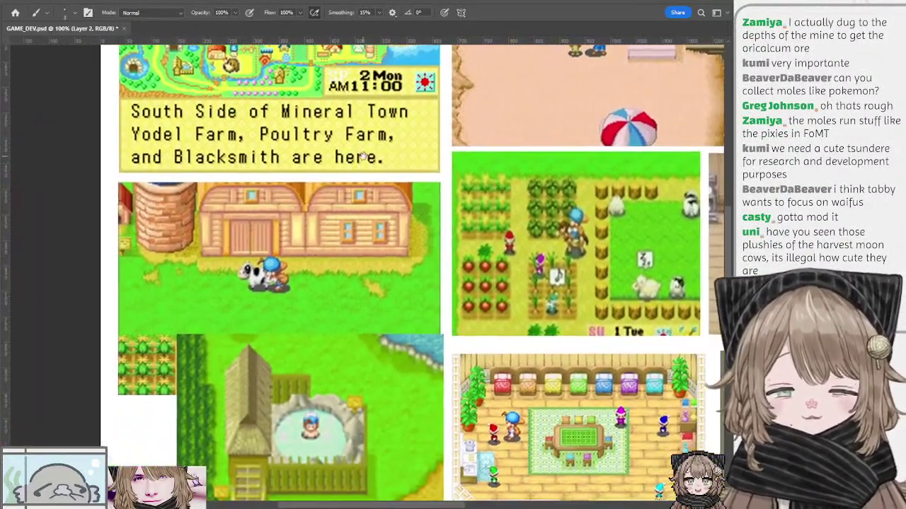
left_click_drag(314, 175, 352, 165)
left_click_drag(367, 210, 352, 164)
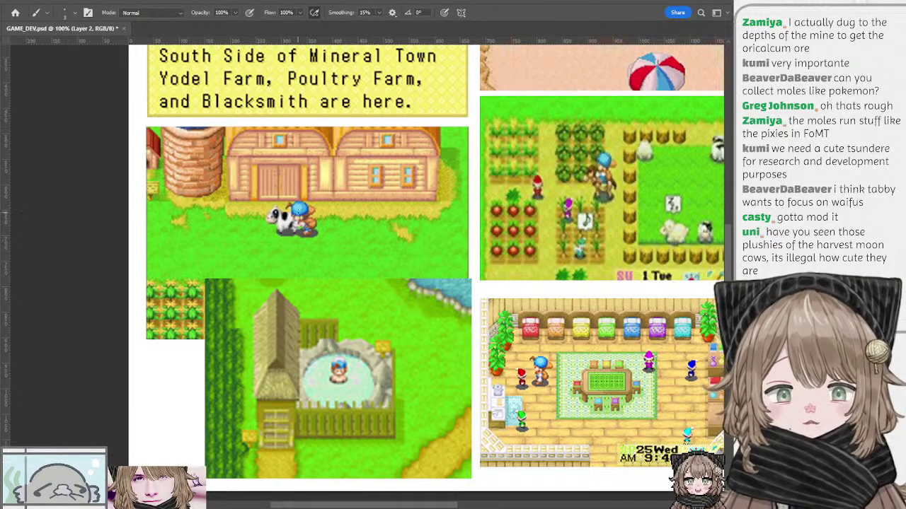
mouse_move(279, 233)
left_mouse_down()
mouse_move(281, 245)
mouse_move(278, 233)
left_mouse_up()
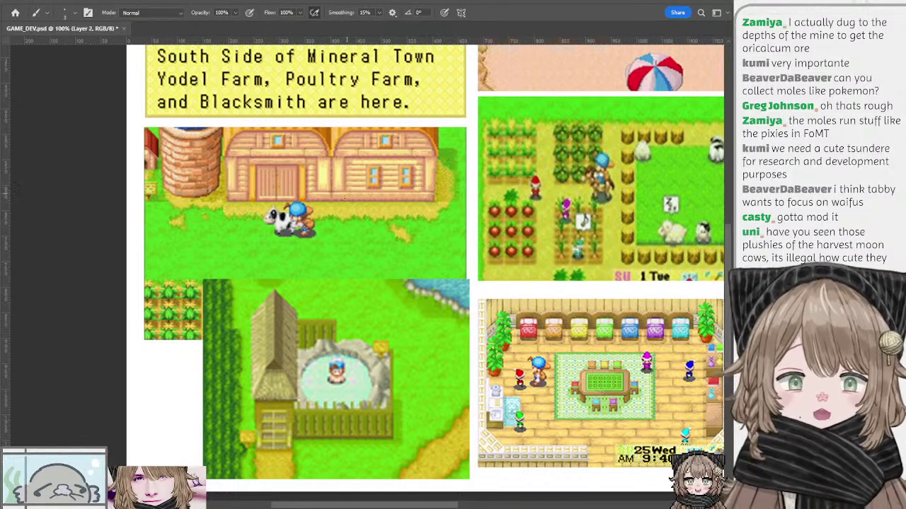
left_click_drag(353, 238, 333, 220)
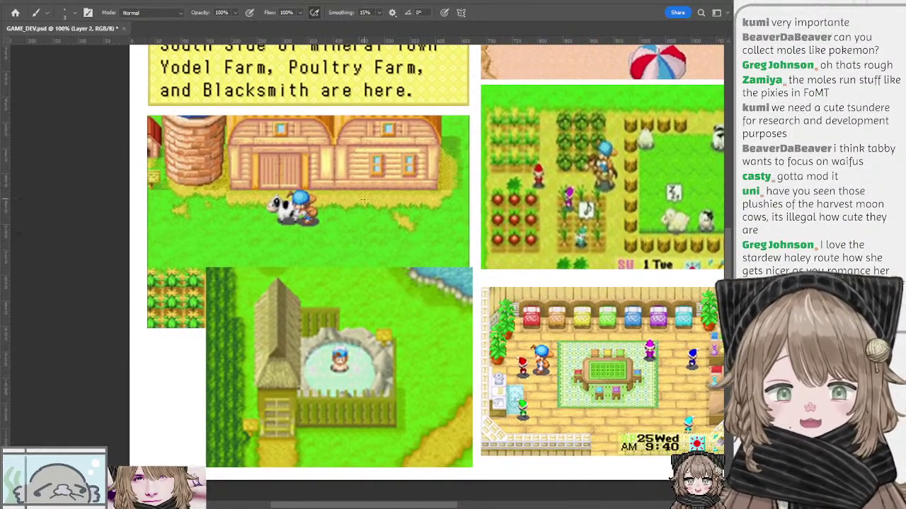
Make the hot spring screenshot's layer, Layer 19, active on the town locations page
mouse_move(379, 216)
left_mouse_down()
mouse_move(367, 214)
mouse_move(371, 201)
left_mouse_up()
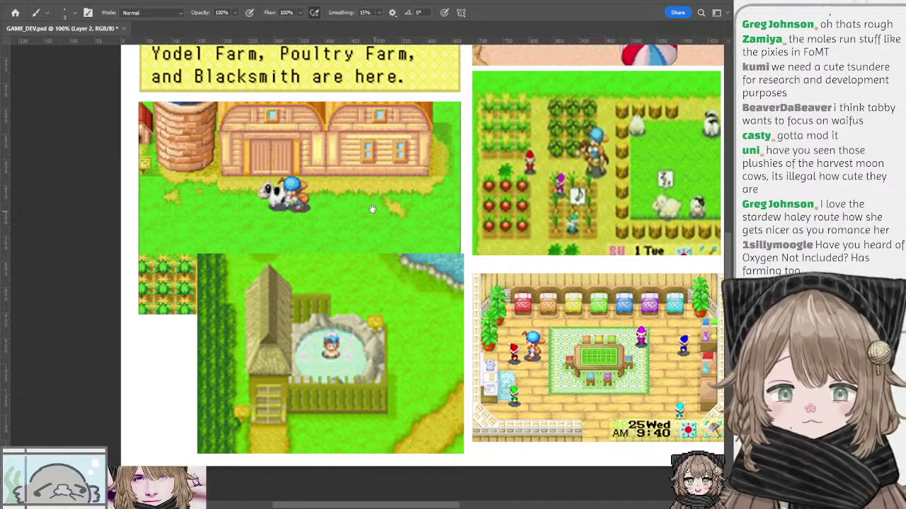
left_click_drag(366, 201, 388, 222)
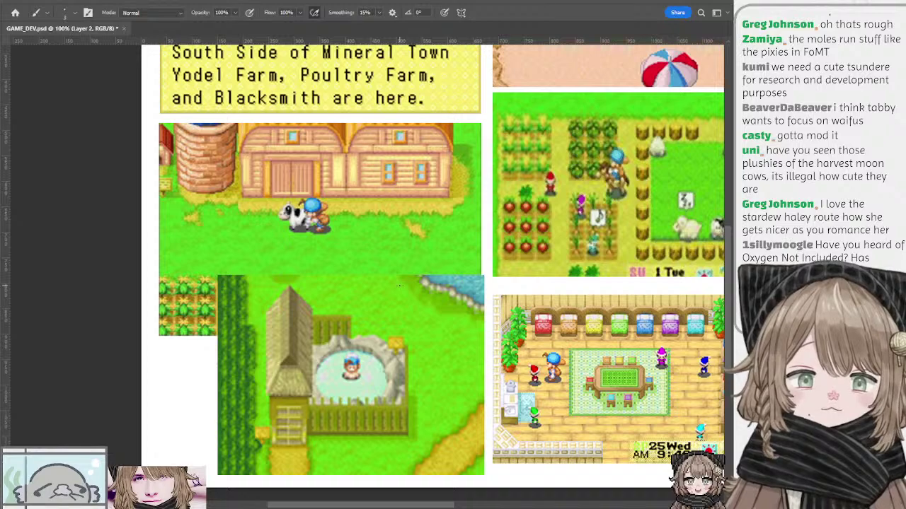
left_click_drag(333, 258, 339, 196)
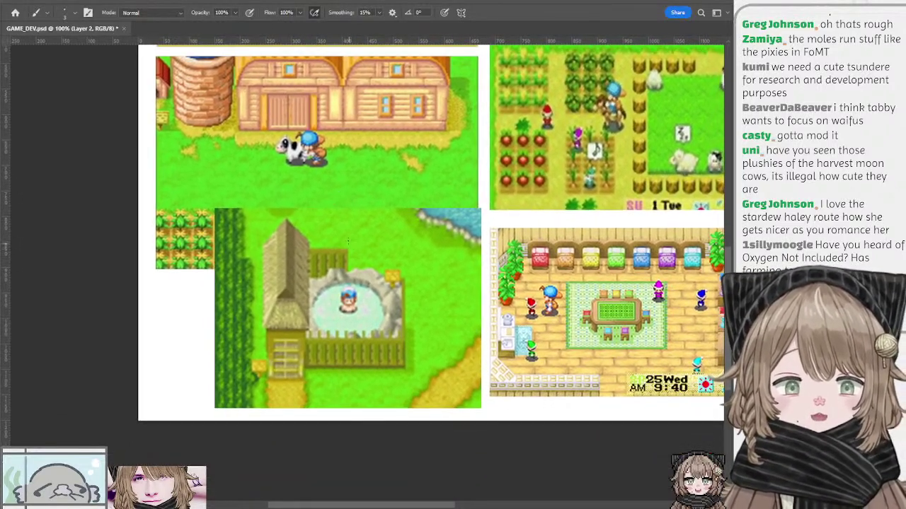
left_click(368, 241, "ctrl")
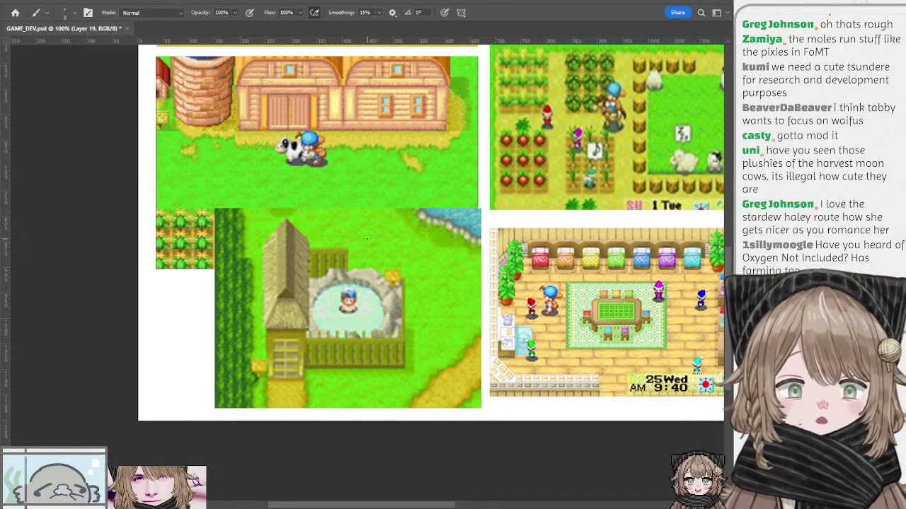
Try to handwrite white brush lettering on the grass above the hot spring, and undo the strokes
mouse_move(377, 239)
left_mouse_down()
mouse_move(378, 260)
mouse_move(375, 244)
left_mouse_up()
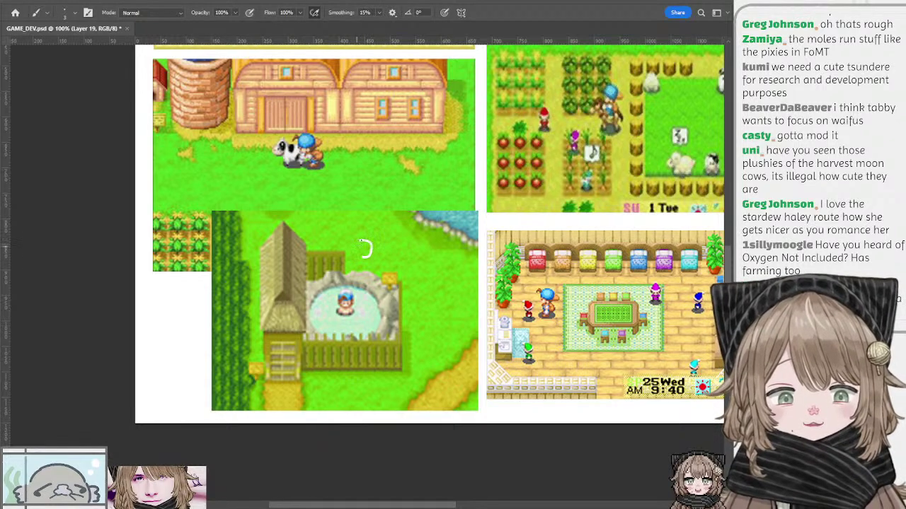
left_click_drag(382, 238, 391, 247)
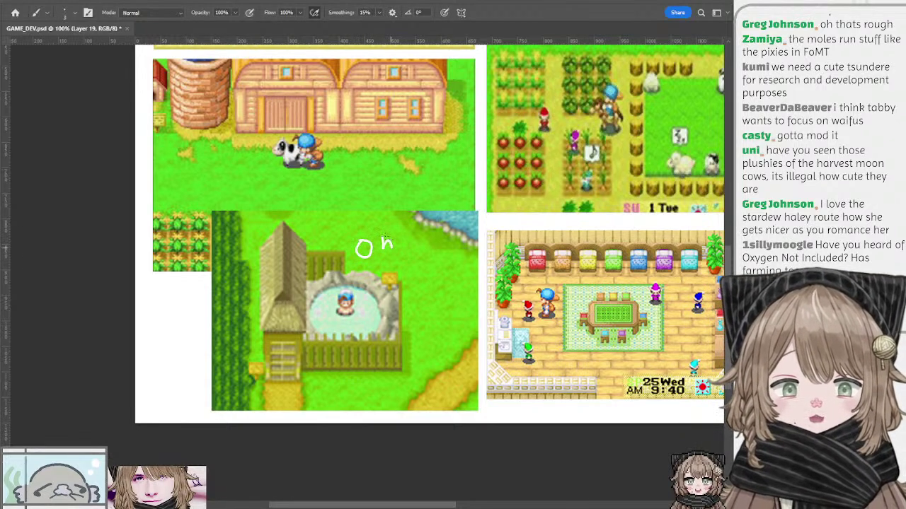
key("ctrl+z")
key("ctrl+z")
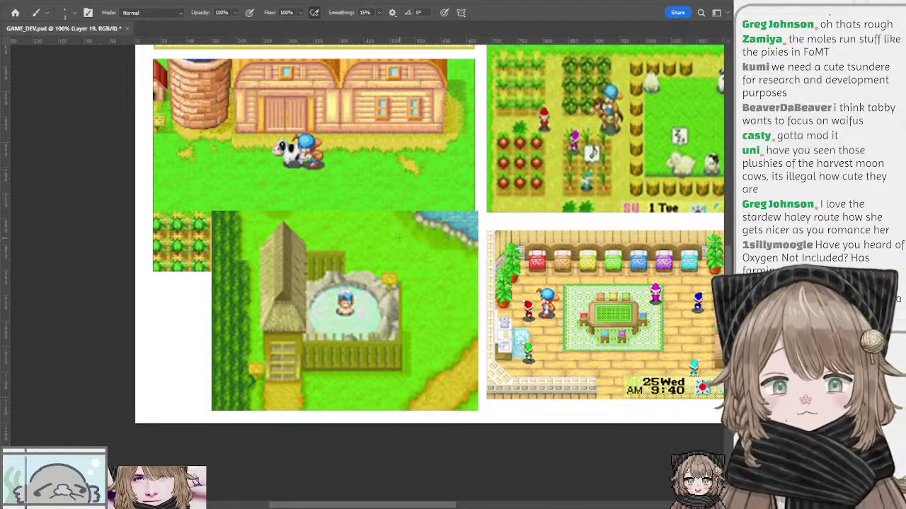
Examine the hot spring, bunk-bed house, kitchen and crop field screenshots
mouse_move(431, 250)
left_mouse_down()
mouse_move(375, 248)
mouse_move(401, 248)
mouse_move(386, 243)
left_mouse_up()
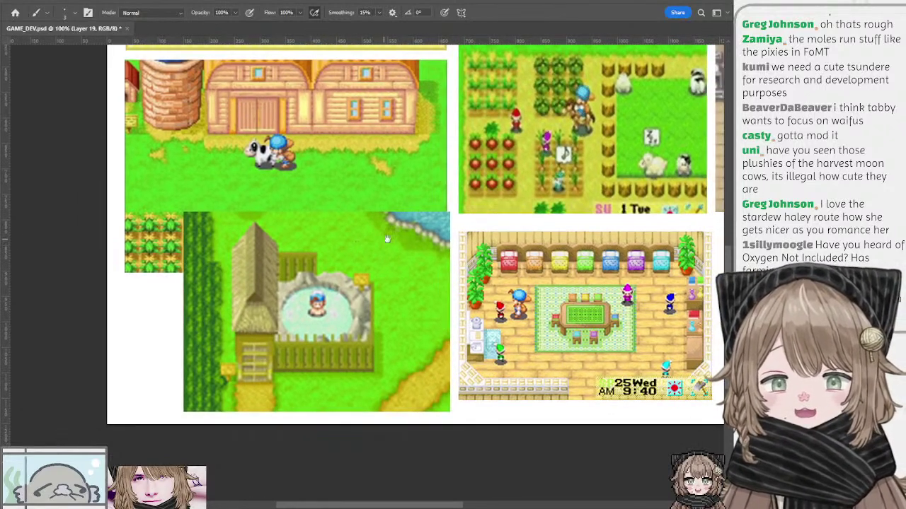
scroll(422, 248, "right", 2)
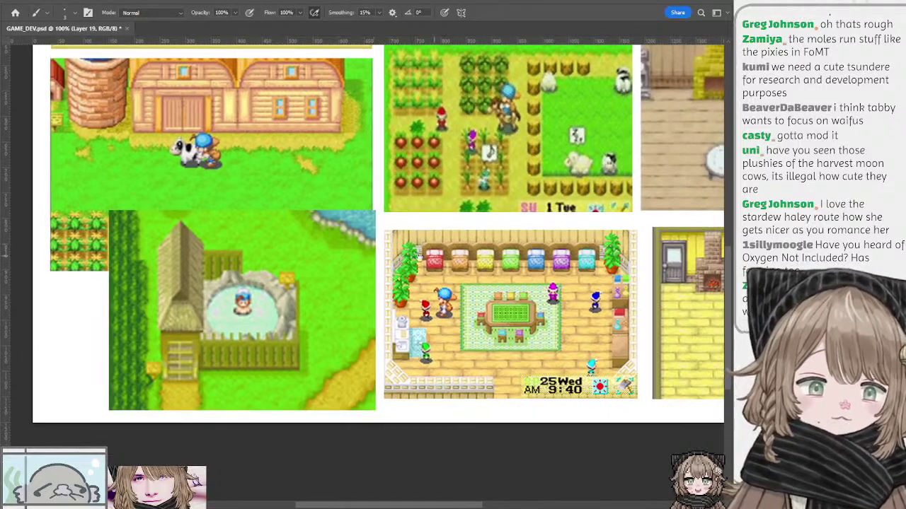
scroll(423, 245, "right", 5)
scroll(396, 245, "up", 1)
mouse_move(347, 247)
left_mouse_down()
mouse_move(335, 252)
mouse_move(346, 245)
left_mouse_up()
left_click_drag(310, 331, 317, 295)
scroll(318, 294, "down", 1)
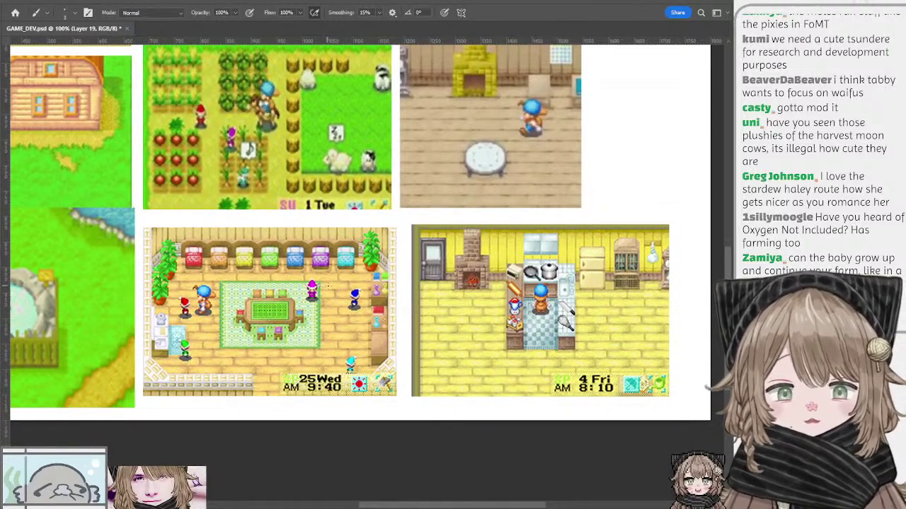
scroll(328, 286, "up", 1)
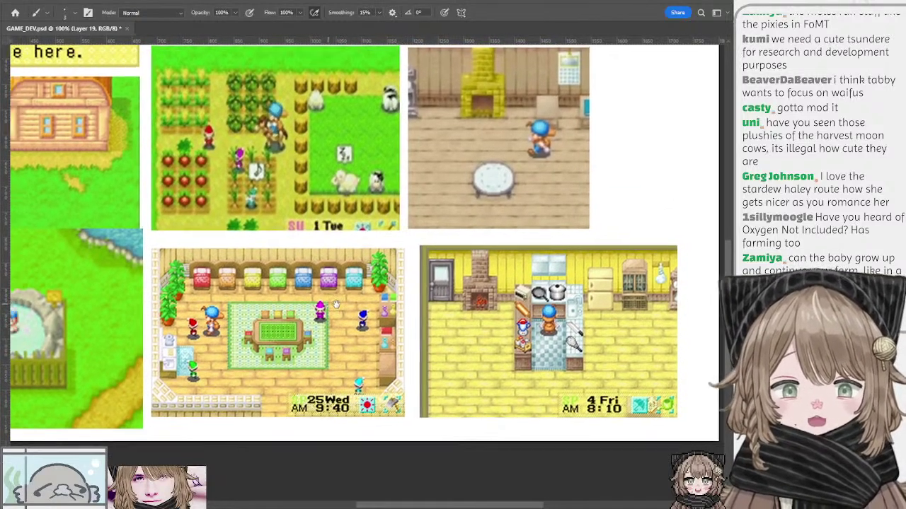
scroll(336, 304, "left", 1)
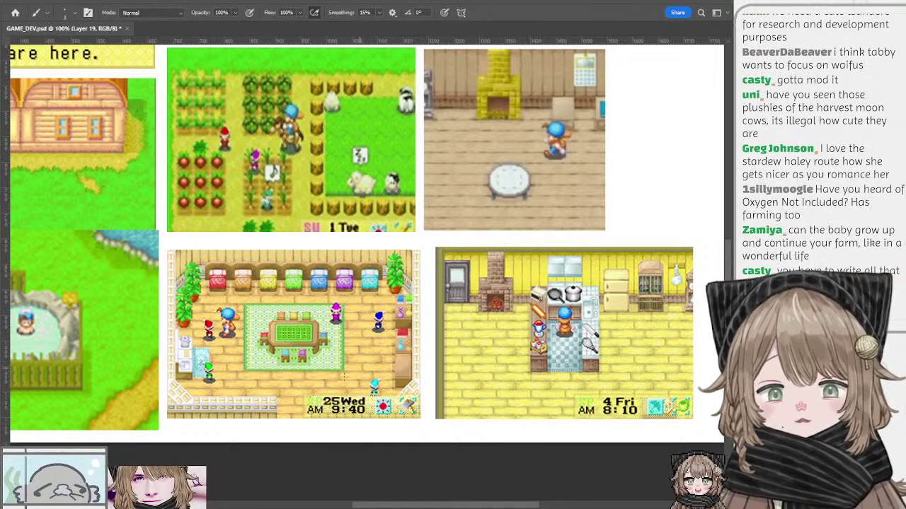
left_click_drag(274, 323, 277, 405)
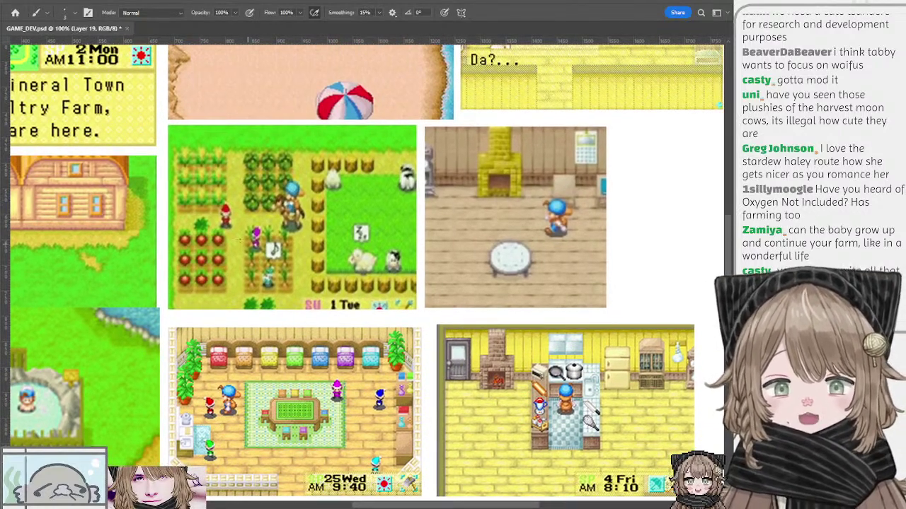
left_click_drag(336, 203, 348, 235)
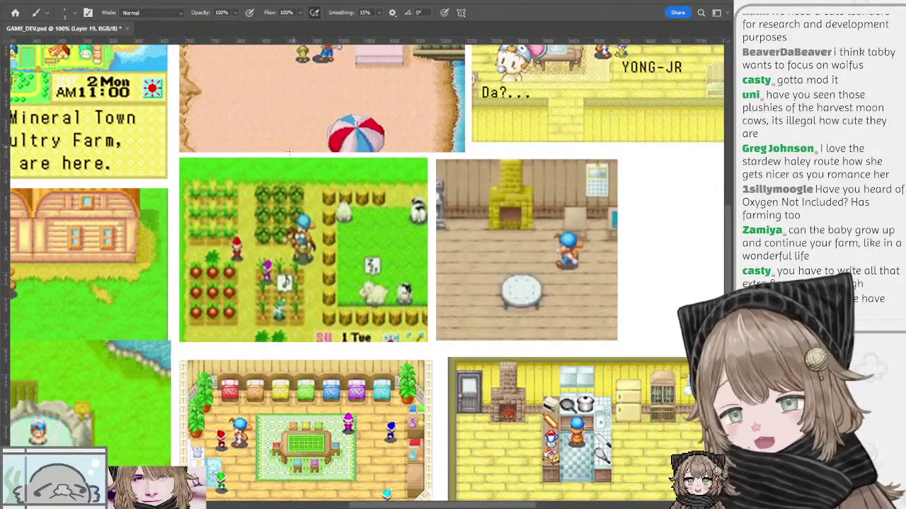
left_click_drag(338, 199, 339, 203)
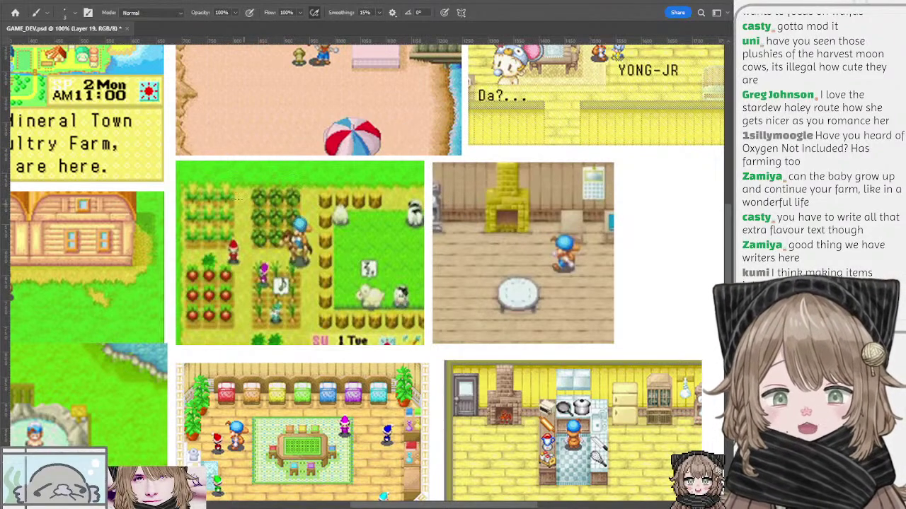
left_click_drag(375, 231, 376, 173)
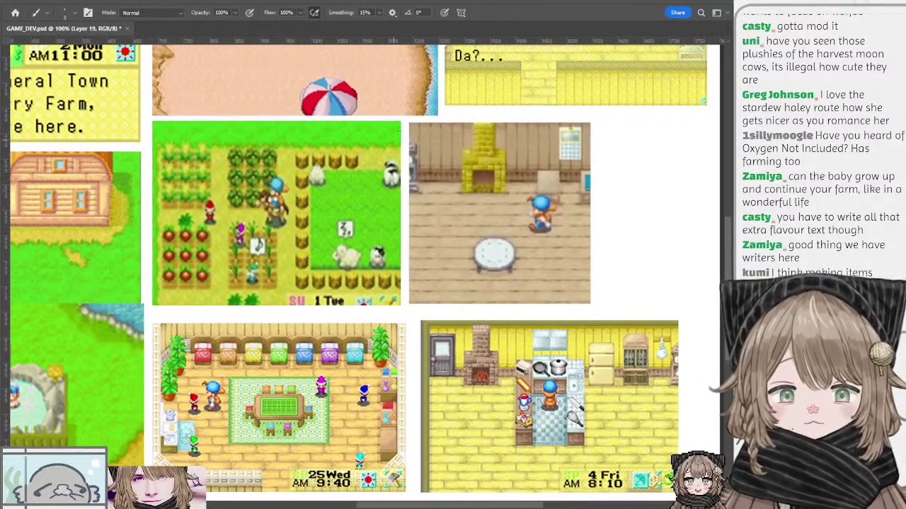
Try a white brush stroke beside the fireplace in the wooden house interior, and undo it
key("m")
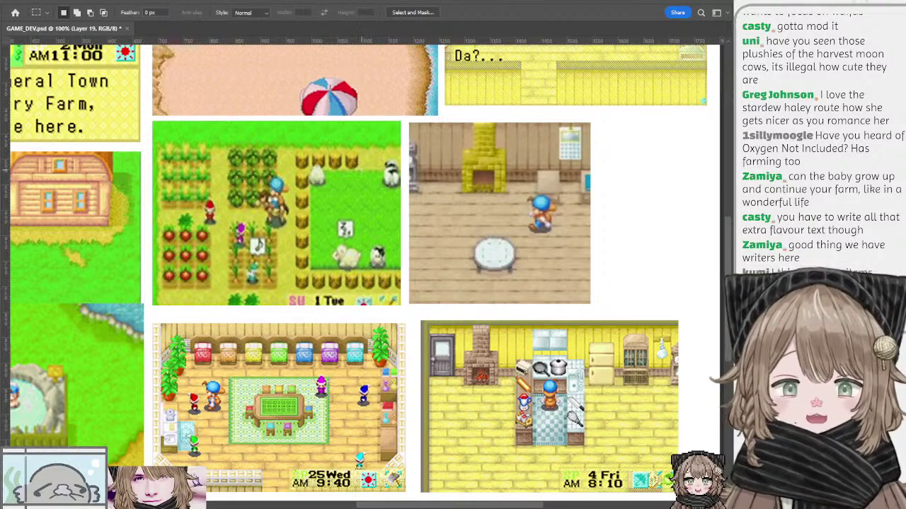
key("l")
left_click_drag(456, 208, 358, 197)
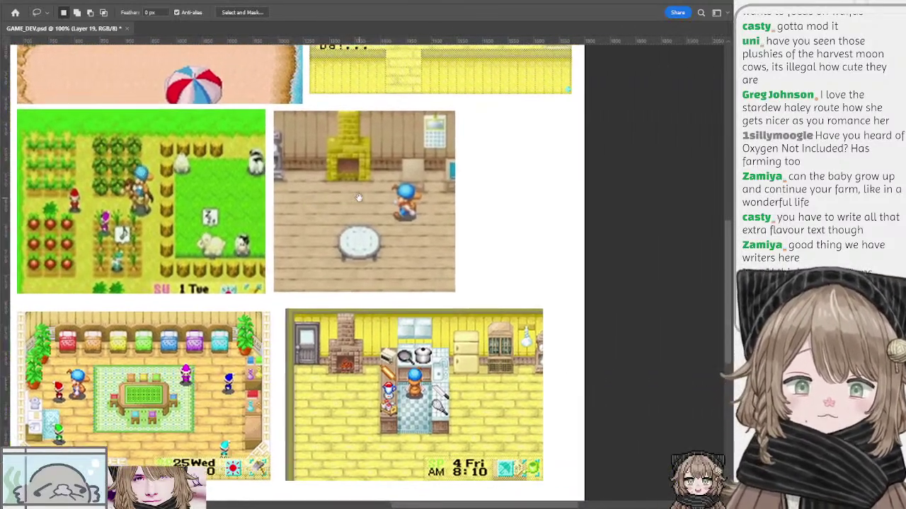
left_click_drag(471, 202, 372, 157)
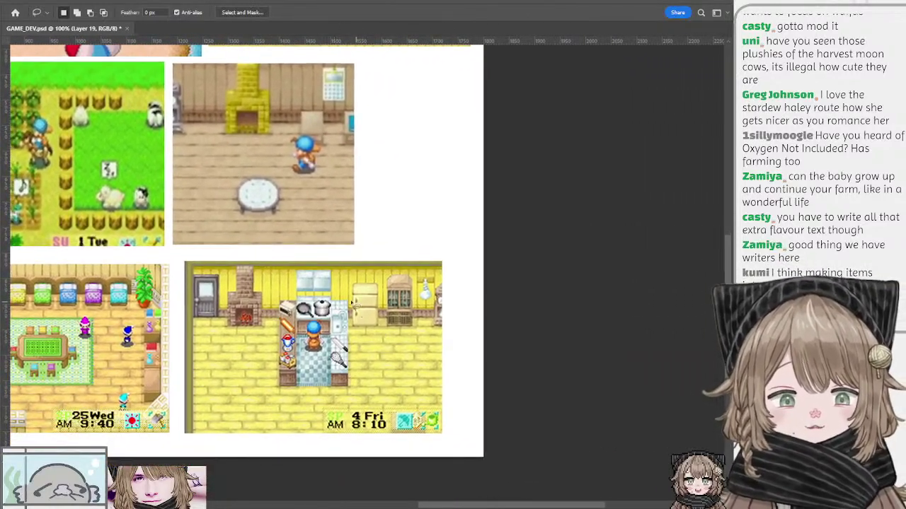
key("b")
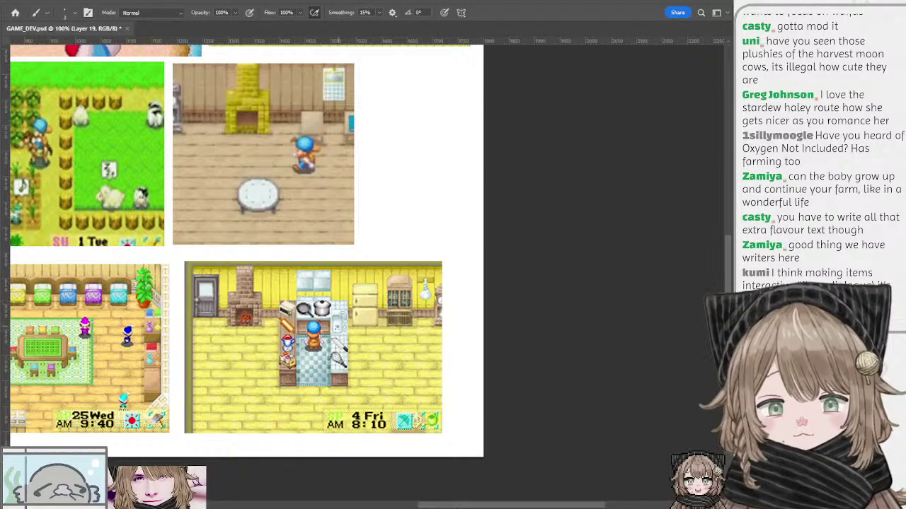
left_click_drag(367, 218, 399, 296)
left_click_drag(369, 198, 409, 259)
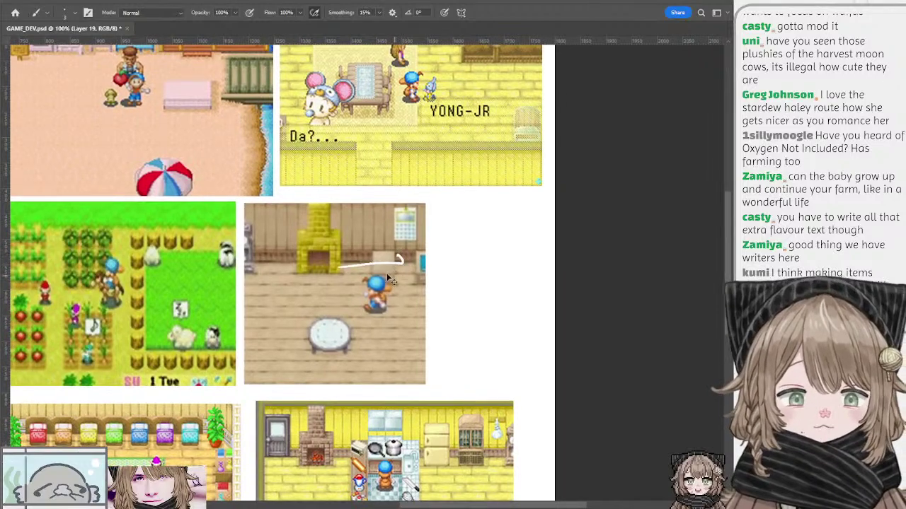
key("ctrl+z")
Examine the beach scene up close at 200%, followed by the Mineral Town map and the page as a whole
mouse_move(351, 252)
left_mouse_down()
mouse_move(407, 262)
mouse_move(370, 251)
mouse_move(414, 293)
mouse_move(395, 282)
left_mouse_up()
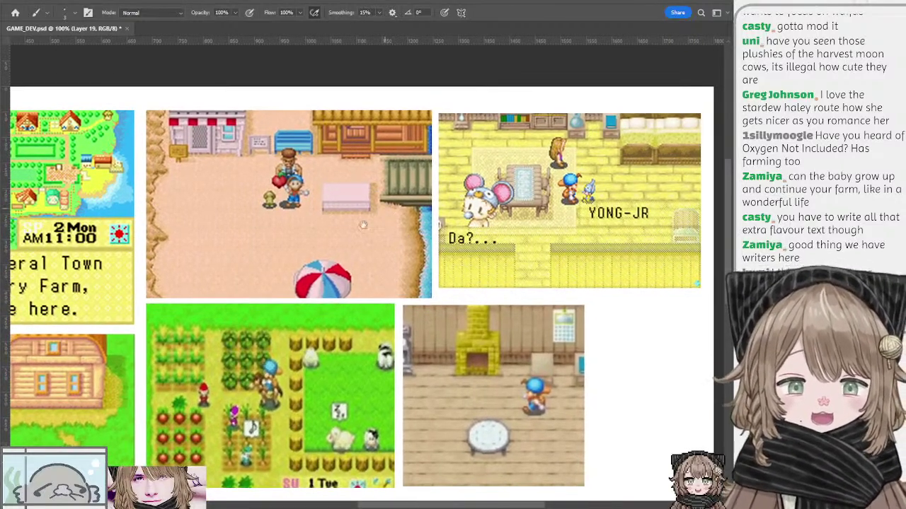
left_click_drag(363, 226, 335, 263)
key("ctrl+plus")
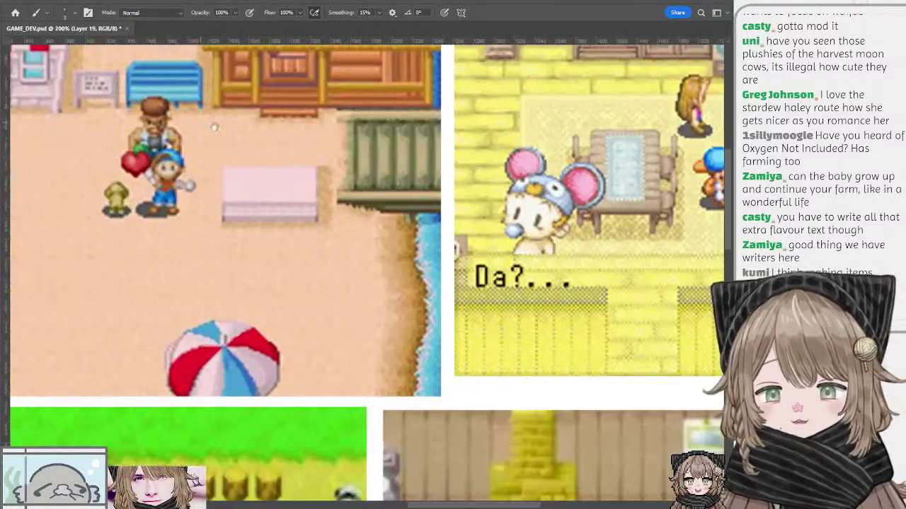
left_click_drag(229, 128, 349, 181)
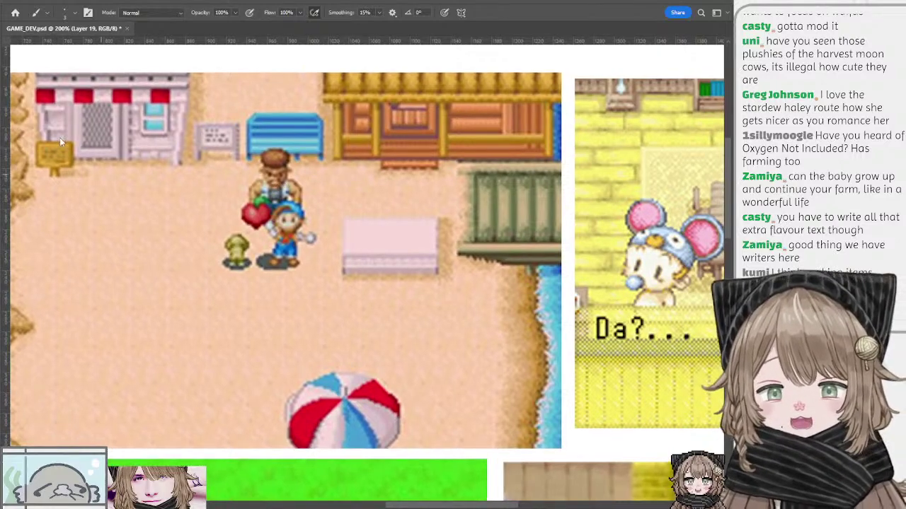
key("ctrl+minus")
left_click_drag(395, 221, 451, 172)
left_click_drag(300, 235, 344, 208)
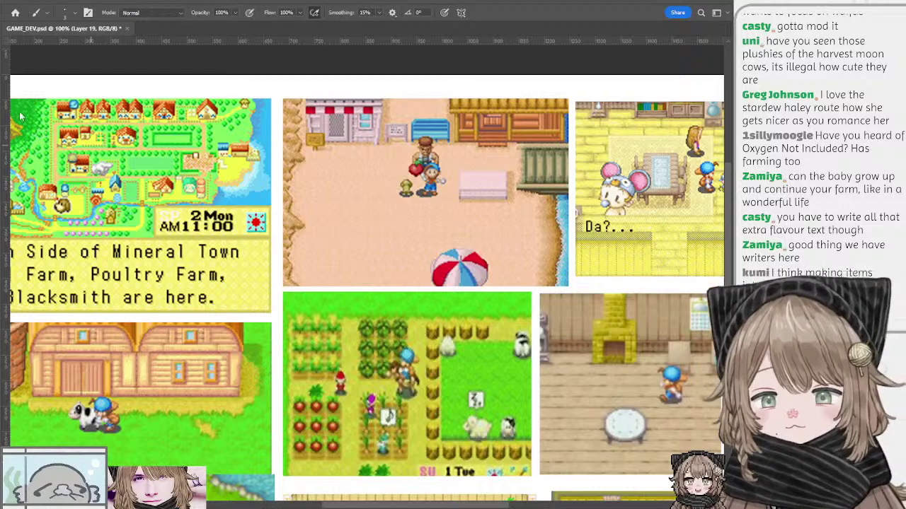
key("ctrl+minus")
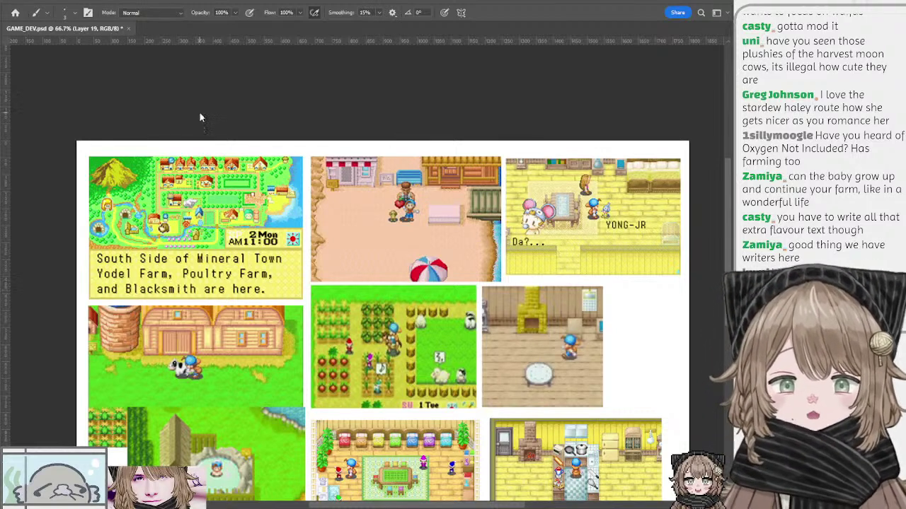
Toggle the page group's visibility to bring up the romance page, and make Layer 13 of the bachelorette portraits active
left_click(620, 346)
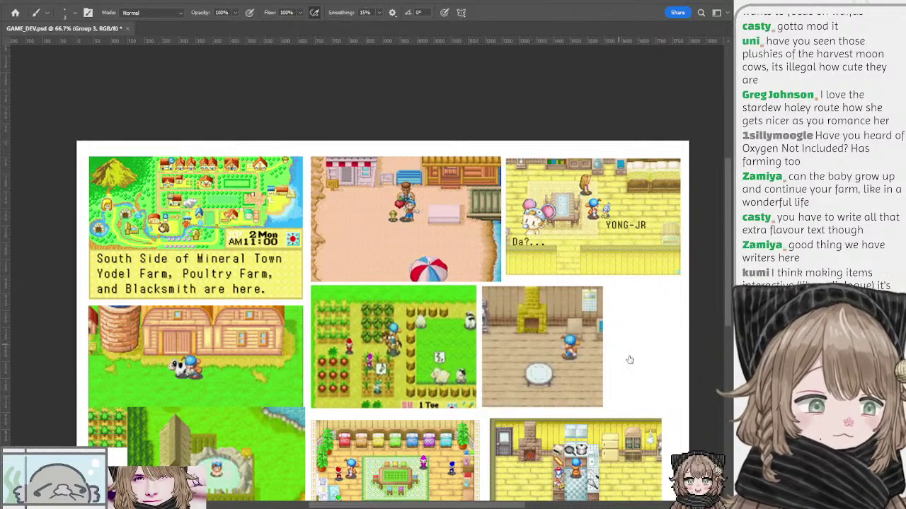
left_click(626, 360)
left_click(623, 361)
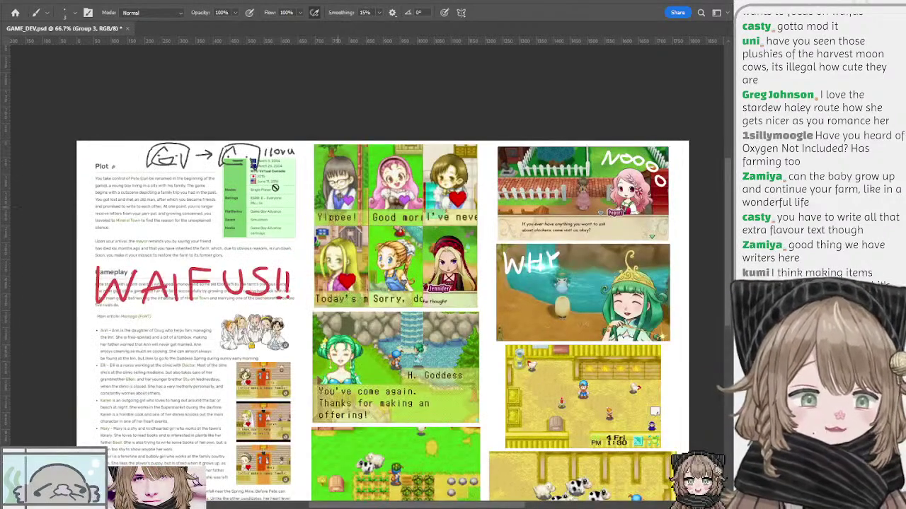
key("ctrl+plus")
left_click_drag(440, 180, 361, 196)
left_click(409, 269, "ctrl")
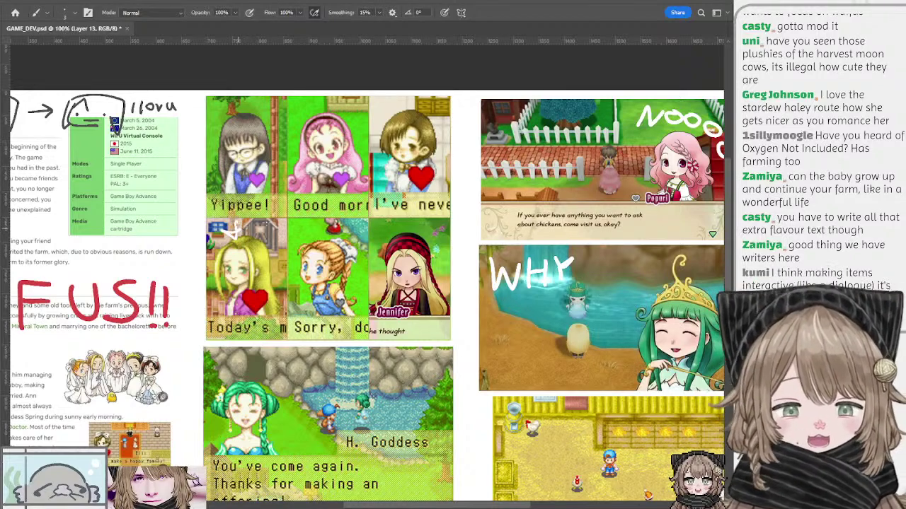
Make Group 2 active and toggle its visibility to bring back the page of town map, beach, farm and house screenshots
left_click(632, 360)
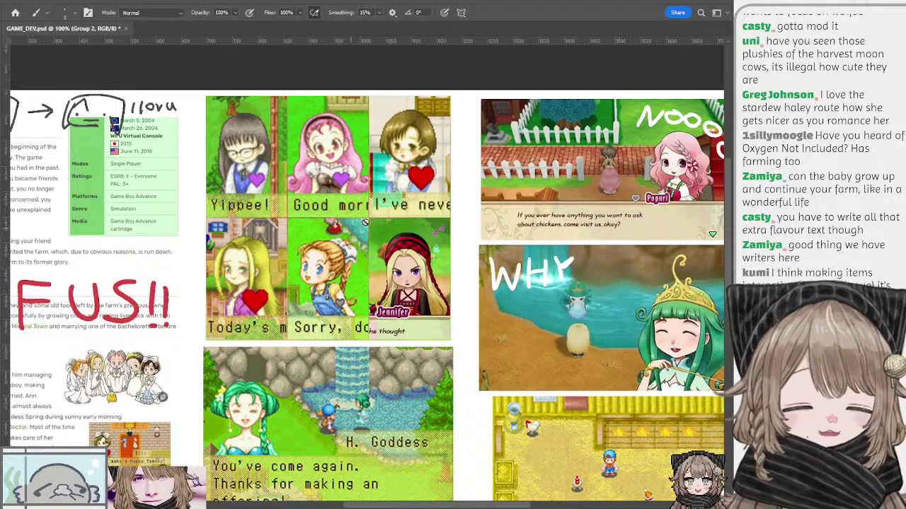
left_click(411, 266, "ctrl")
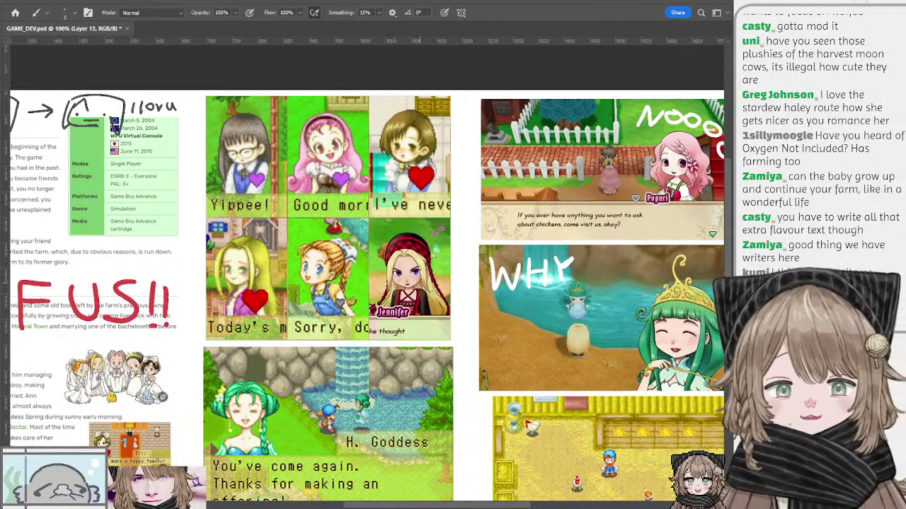
left_click(631, 360)
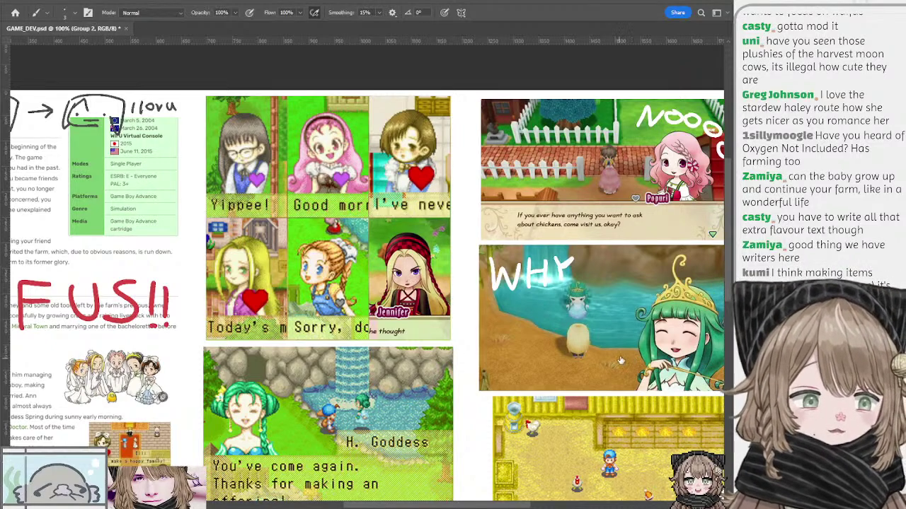
left_click(621, 348)
key("ctrl+comma")
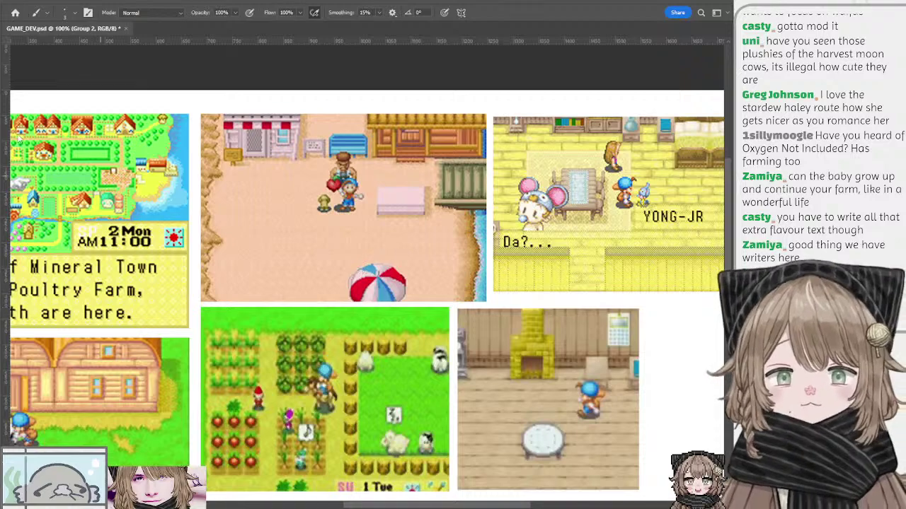
key("ctrl+minus")
left_click_drag(196, 192, 239, 130)
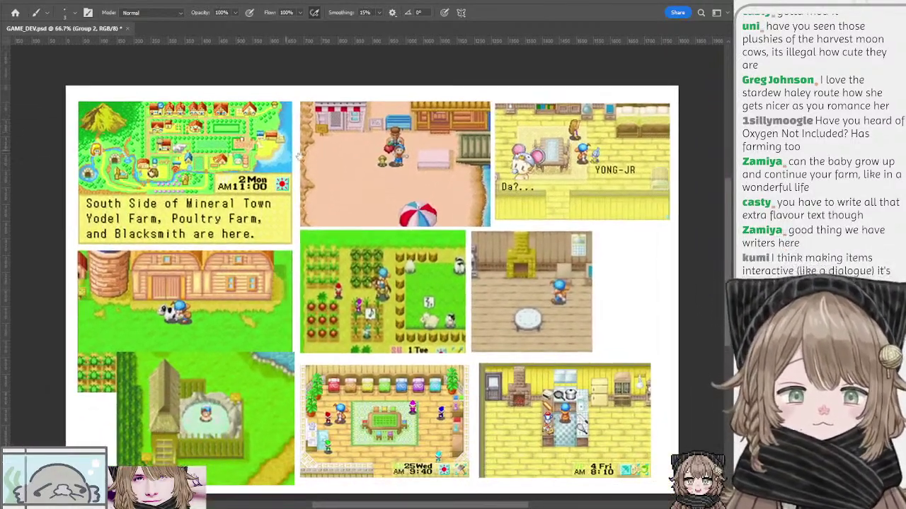
left_click_drag(618, 216, 530, 235)
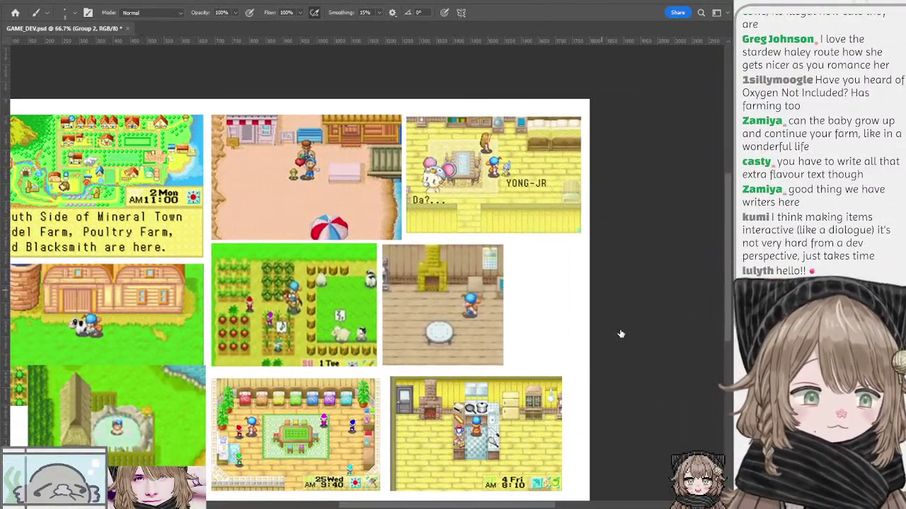
Hide the page of Harvest Moon screenshots to bring up the "Overarching plot" page, and view it in full
key("ctrl+comma")
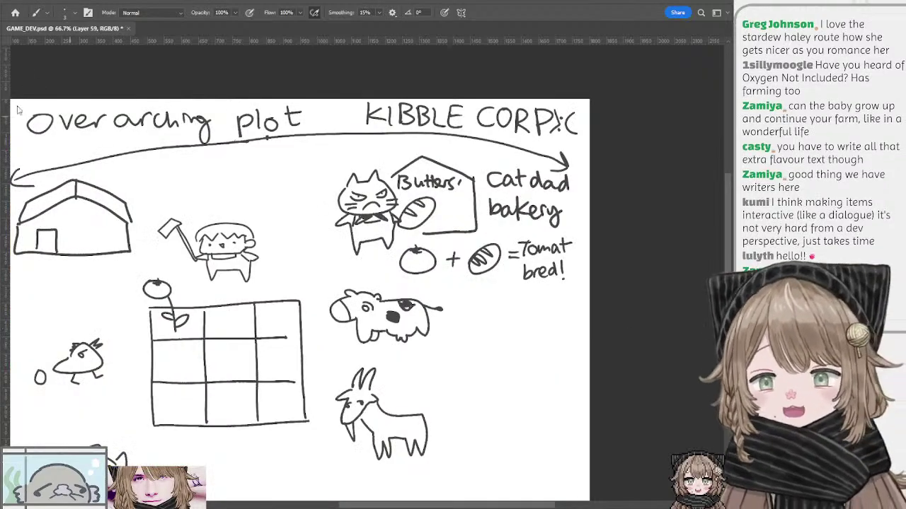
key("ctrl+minus")
mouse_move(169, 133)
left_mouse_down()
mouse_move(239, 132)
mouse_move(214, 127)
left_mouse_up()
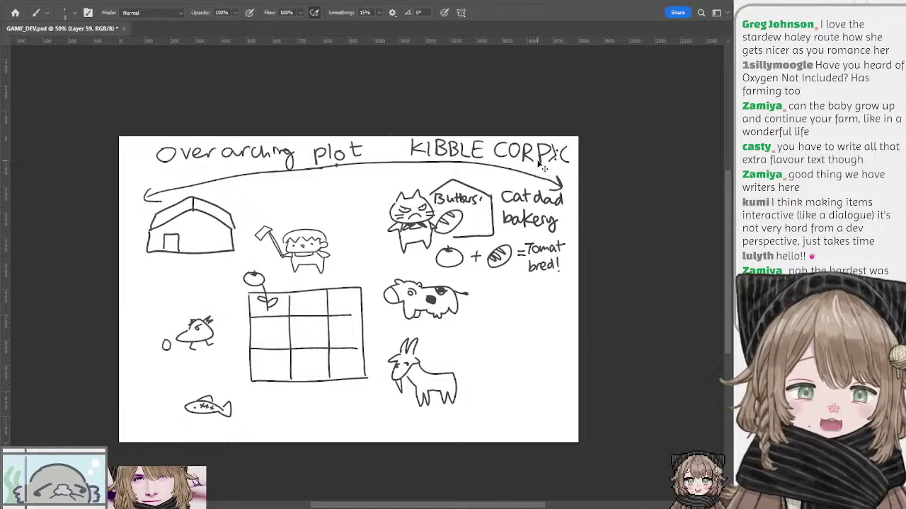
left_click_drag(542, 155, 536, 167)
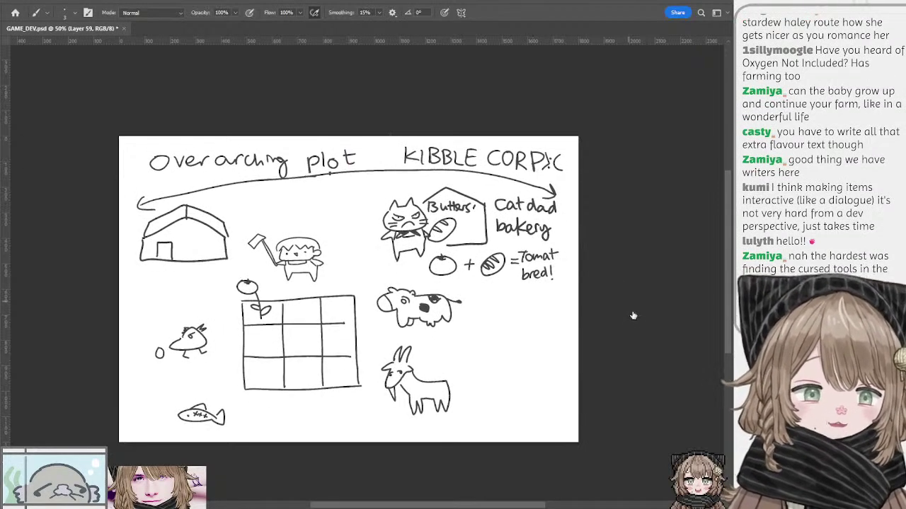
Flip to the "What's special abt Jemlington?" page, return to the "Overarching plot" page, and save the document
left_click(621, 319)
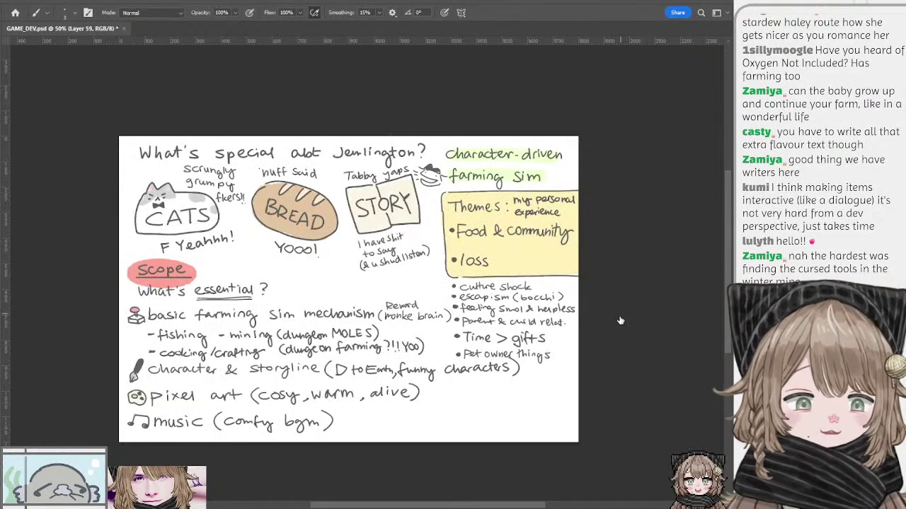
left_click(617, 327)
left_click(634, 329)
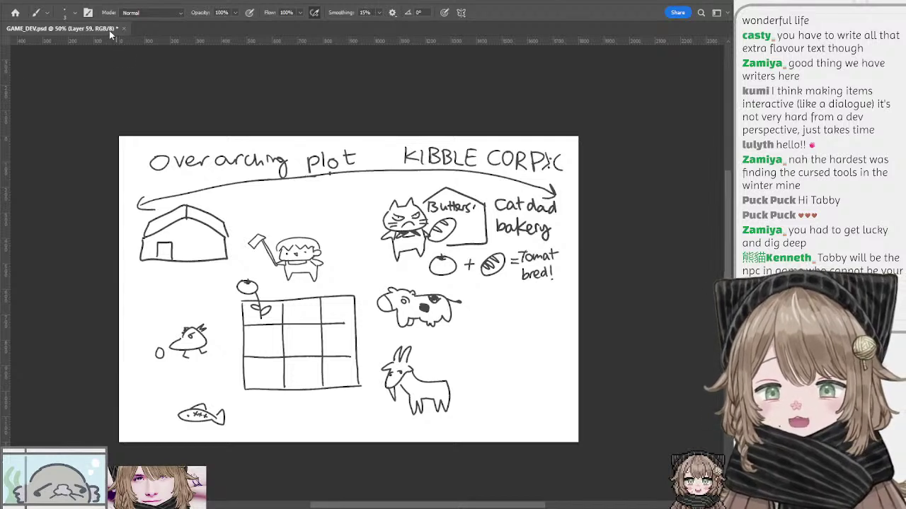
key("ctrl+s")
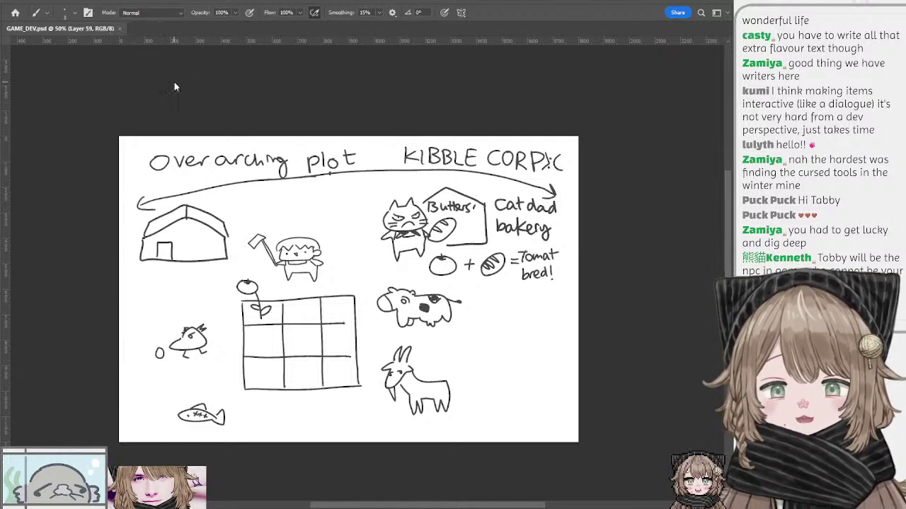
left_click(174, 83)
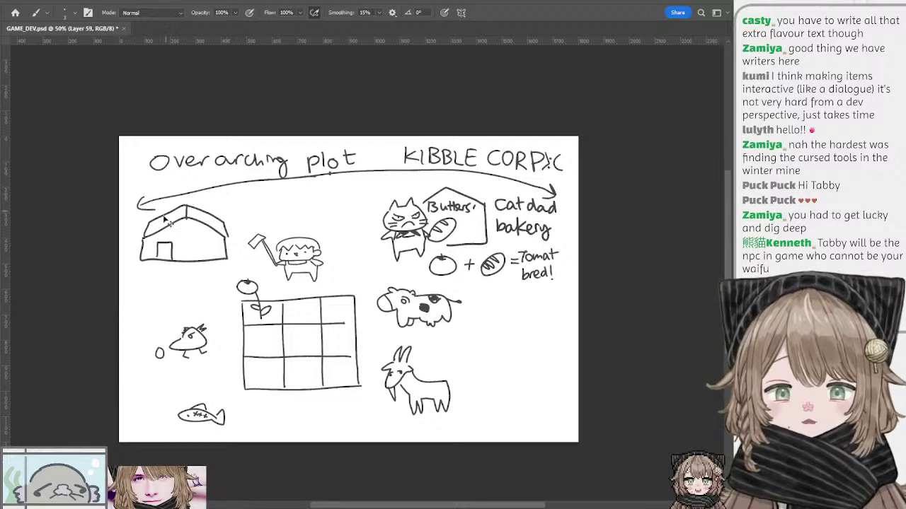
Select the "KIBBLE CORP" lettering with the Lasso tool and move it away from the sad face, leaving nothing selected
mouse_move(187, 209)
left_mouse_down()
mouse_move(197, 211)
mouse_move(187, 210)
left_mouse_up()
key("l")
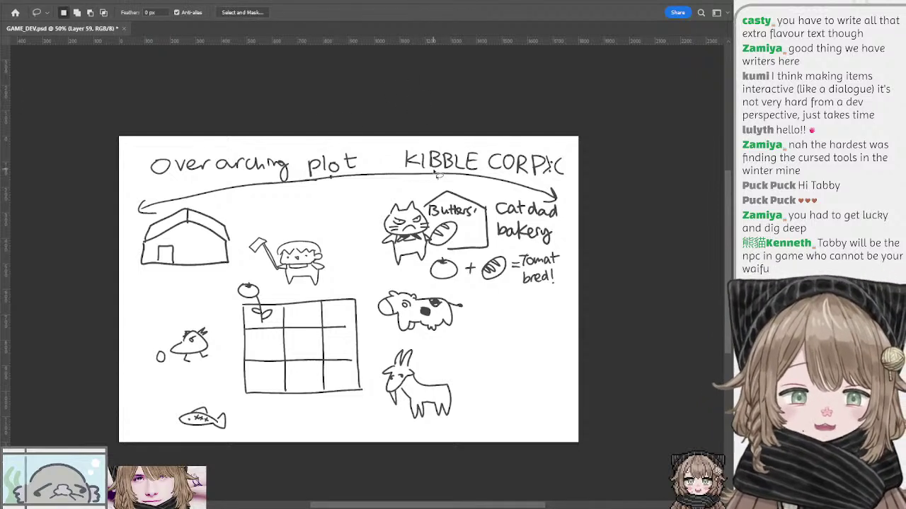
mouse_move(432, 177)
left_mouse_down()
mouse_move(397, 154)
mouse_move(502, 132)
mouse_move(547, 152)
mouse_move(551, 167)
mouse_move(545, 188)
mouse_move(472, 170)
left_mouse_up()
key("shift")
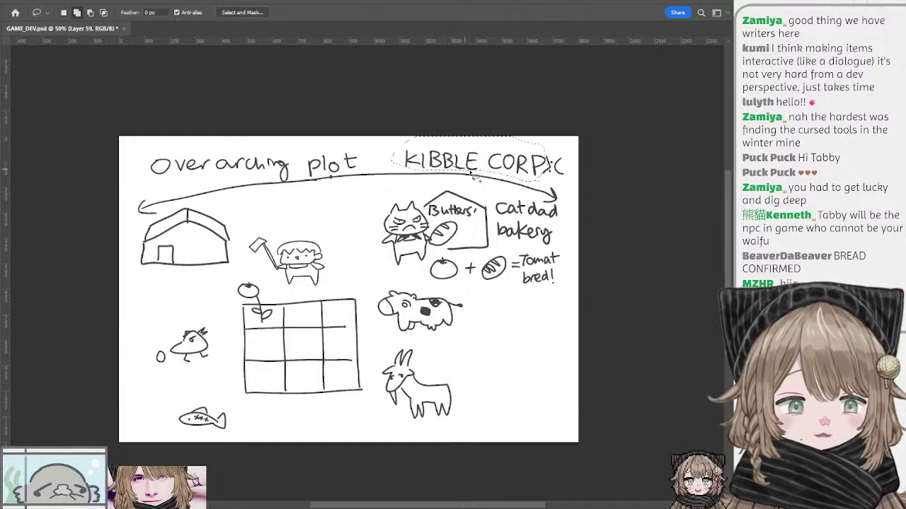
mouse_move(456, 158)
left_mouse_down()
mouse_move(439, 148)
mouse_move(444, 155)
left_mouse_up()
key("ctrl+d")
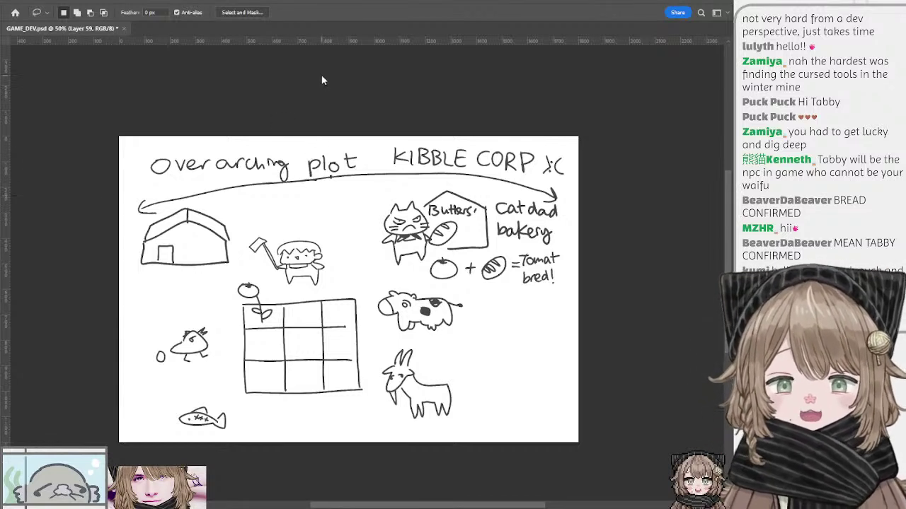
Brush in the raised tail, hind legs and back line of a large cat beside the goat
key("b")
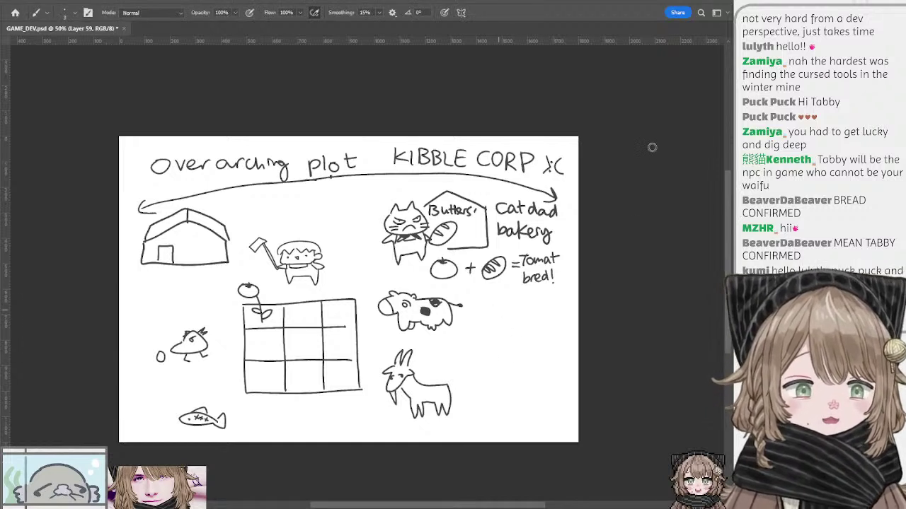
mouse_move(493, 340)
left_mouse_down()
mouse_move(510, 346)
mouse_move(494, 351)
mouse_move(498, 358)
mouse_move(501, 327)
mouse_move(517, 393)
mouse_move(526, 379)
left_mouse_up()
key("ctrl+z")
key("ctrl+z")
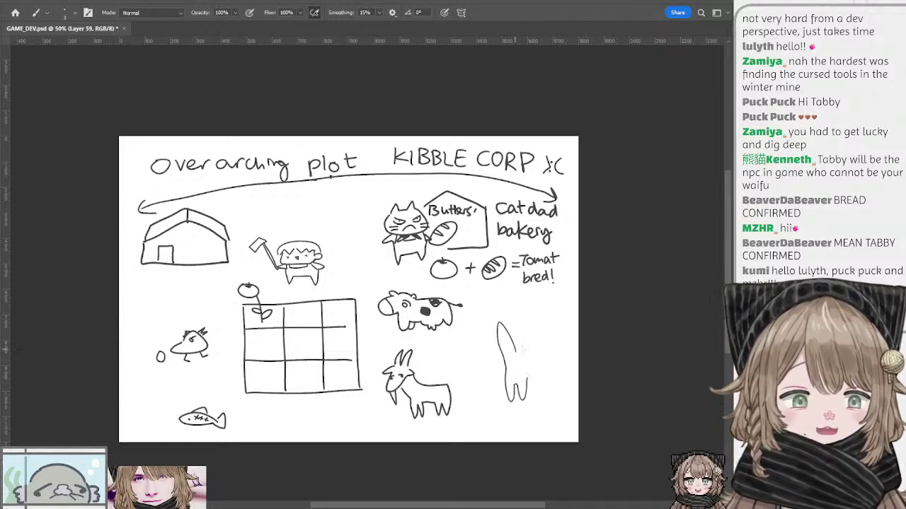
left_click_drag(543, 348, 515, 348)
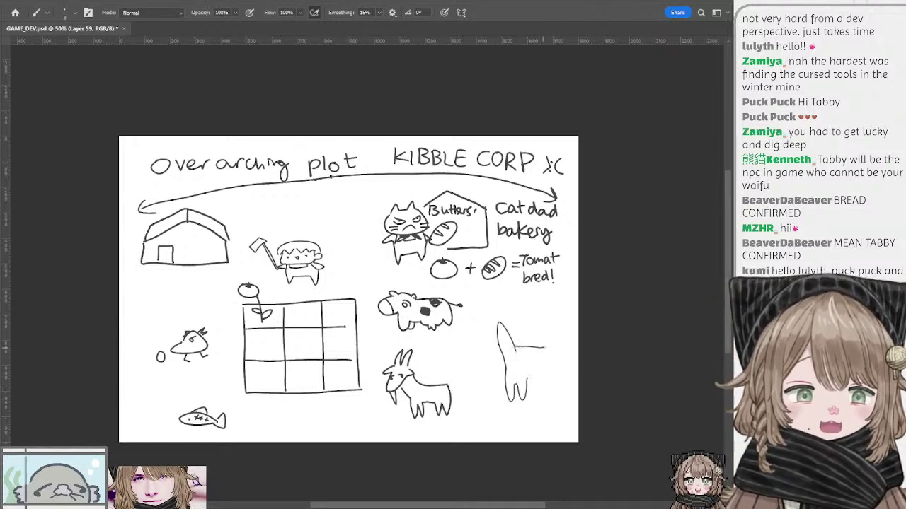
Move the partial cat sketch closer to the goat, and draw its body, front legs and grumpy eared head
key("l")
mouse_move(498, 306)
left_mouse_down()
mouse_move(570, 358)
mouse_move(564, 348)
mouse_move(521, 356)
mouse_move(549, 332)
mouse_move(545, 401)
mouse_move(527, 379)
mouse_move(504, 382)
mouse_move(485, 368)
left_mouse_up()
key("ctrl+d")
key("b")
left_click_drag(483, 364, 546, 348)
mouse_move(536, 351)
left_mouse_down()
mouse_move(542, 359)
mouse_move(540, 349)
mouse_move(558, 347)
mouse_move(547, 358)
mouse_move(559, 357)
left_mouse_up()
key("ctrl+z")
key("ctrl+z")
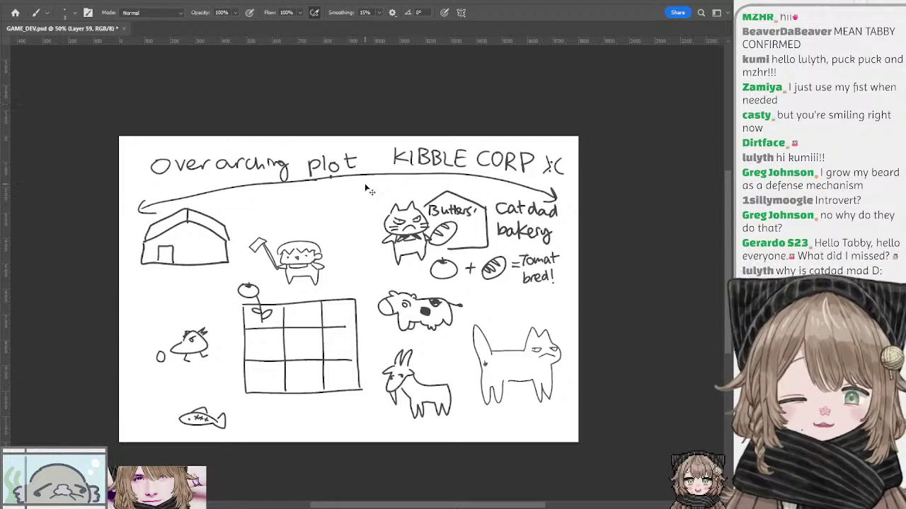
Paste the Harvest Moon plush cow picture onto the page and enlarge it to about 386%
key("ctrl+v")
key("ctrl+t")
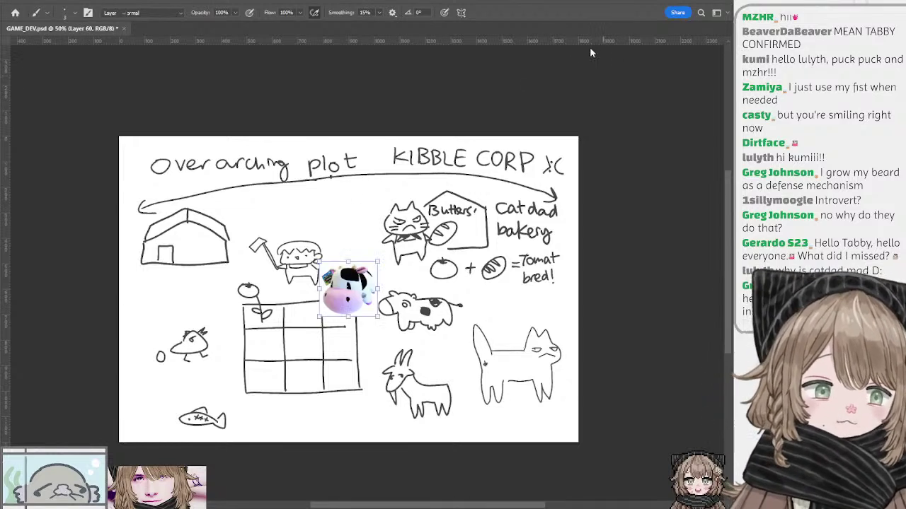
left_click_drag(374, 263, 474, 180)
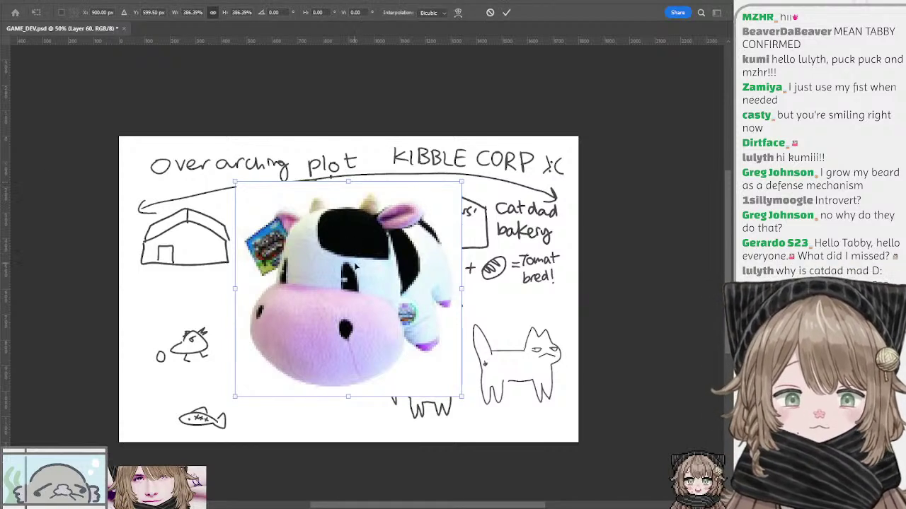
key("Return")
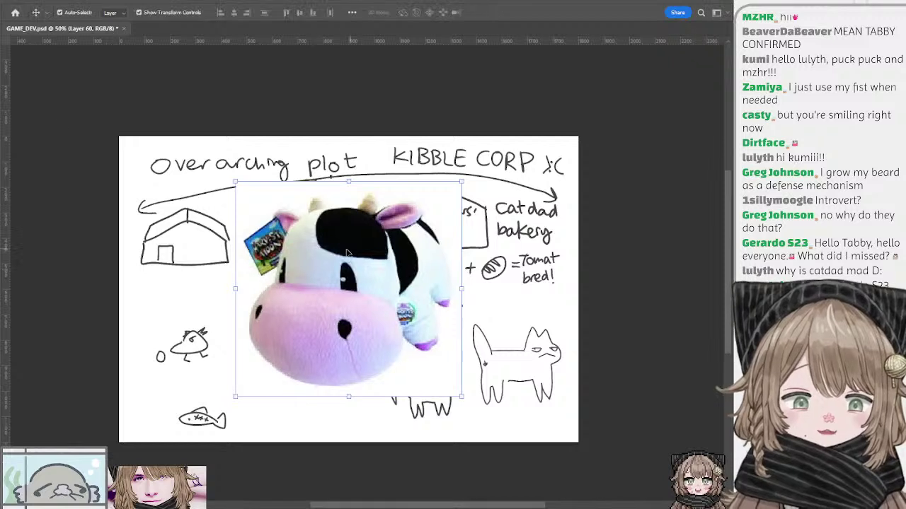
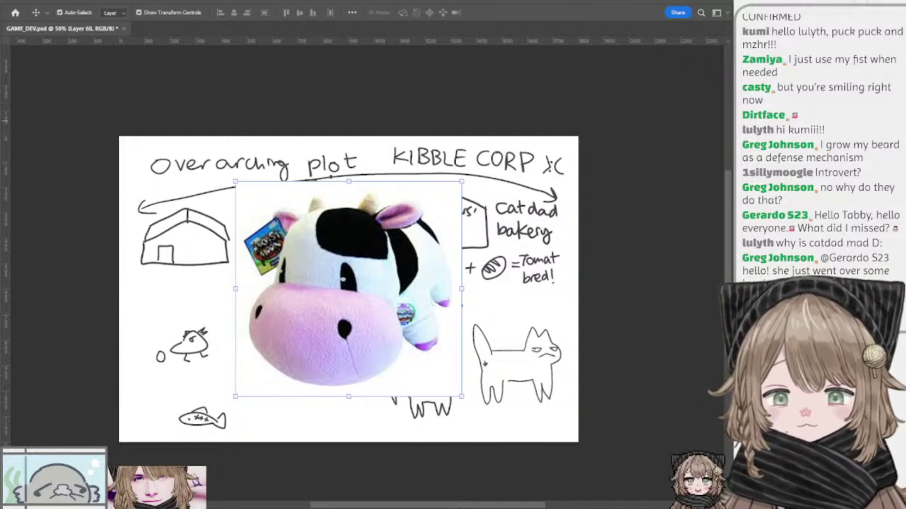
Paste the underground base game screenshot over the page and scale it down to fit within the canvas width
key("ctrl+v")
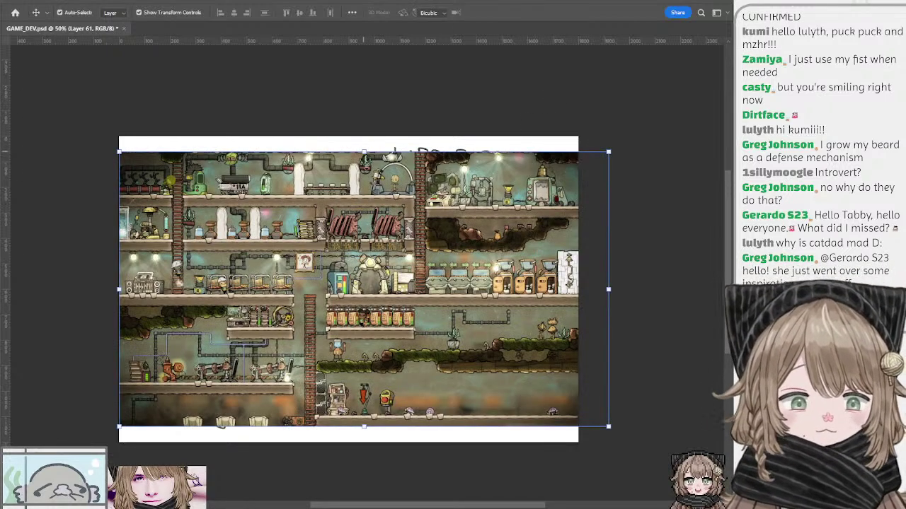
left_click_drag(363, 151, 365, 166)
left_click_drag(394, 205, 382, 206)
key("Return")
key("Return")
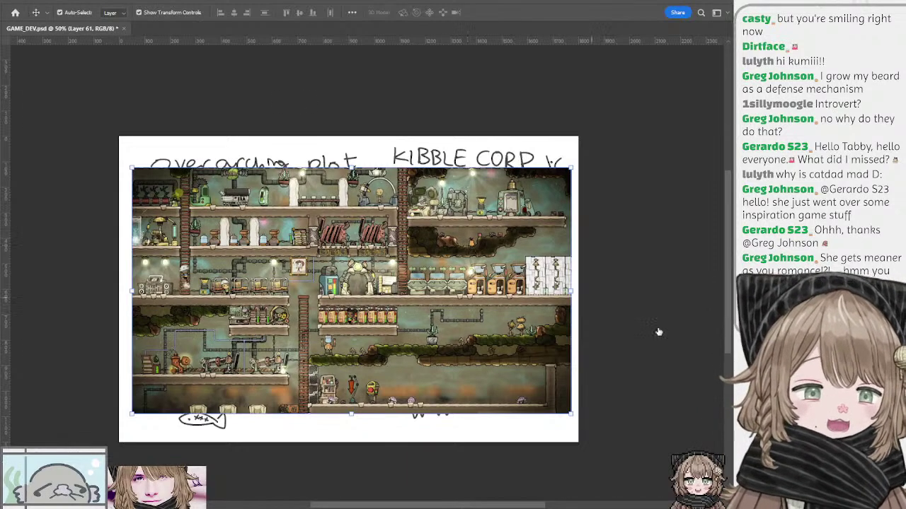
Delete the pasted game screenshot and the plush cow picture from the page
key("Delete")
key("Delete")
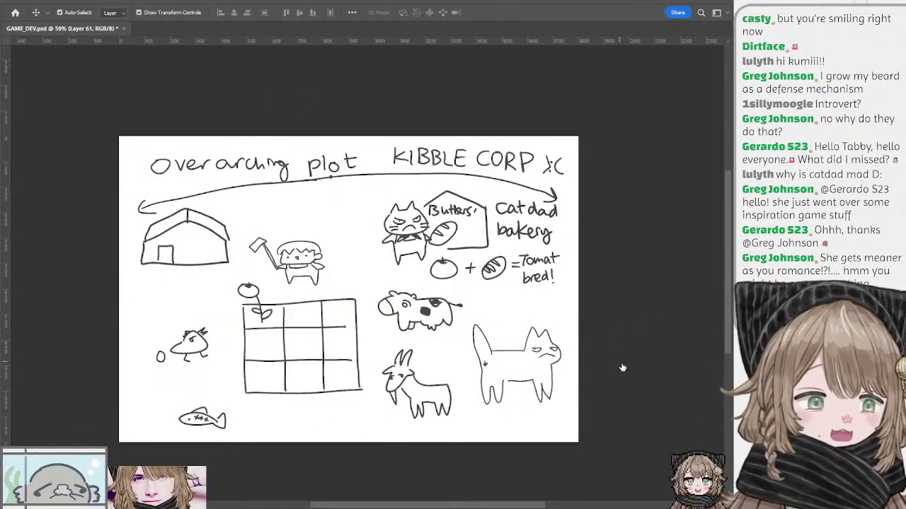
key("Delete")
key("ctrl+z")
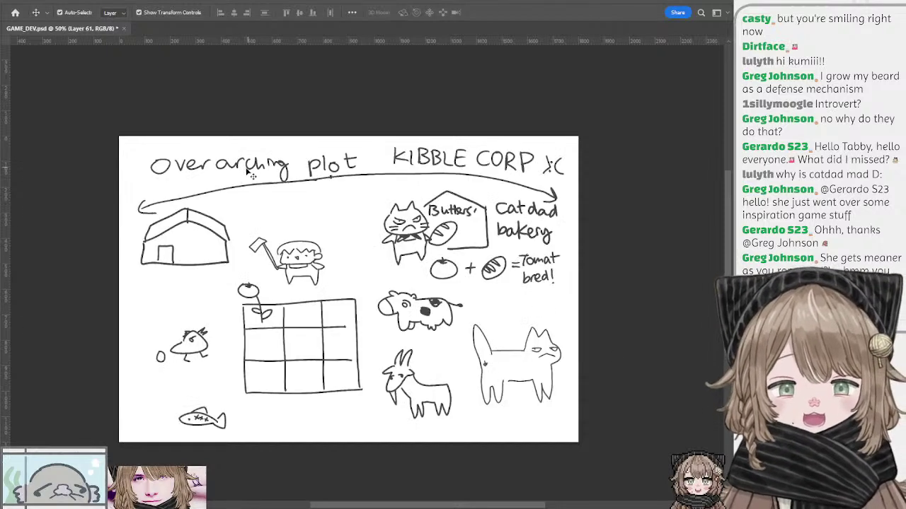
Add a small dark brush mark on top of the head of the farmer's raised tool
left_click_drag(250, 175, 246, 174)
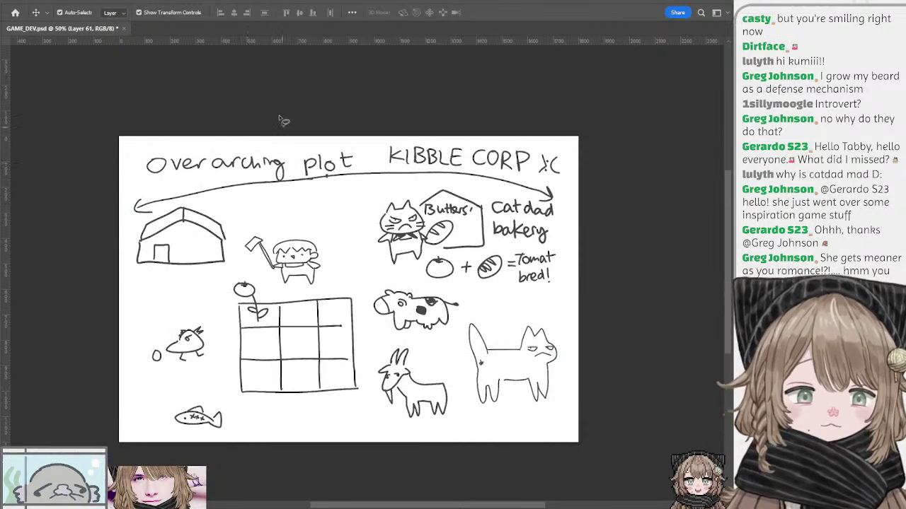
key("m")
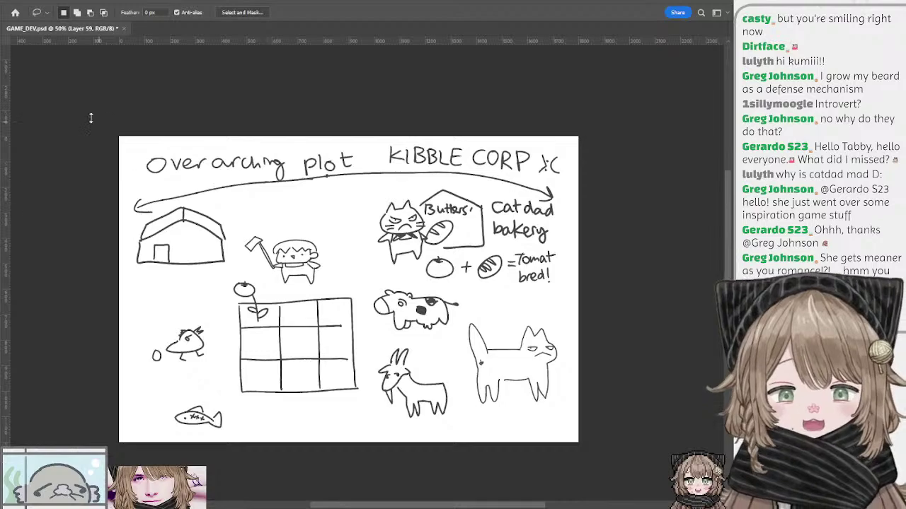
key("ctrl+plus")
left_click_drag(276, 203, 315, 204)
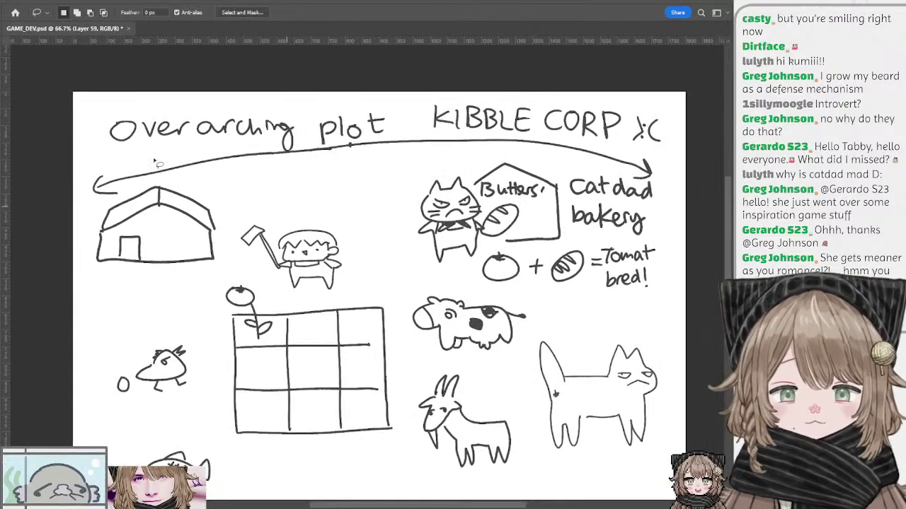
key("ctrl+plus")
left_click_drag(227, 186, 276, 168)
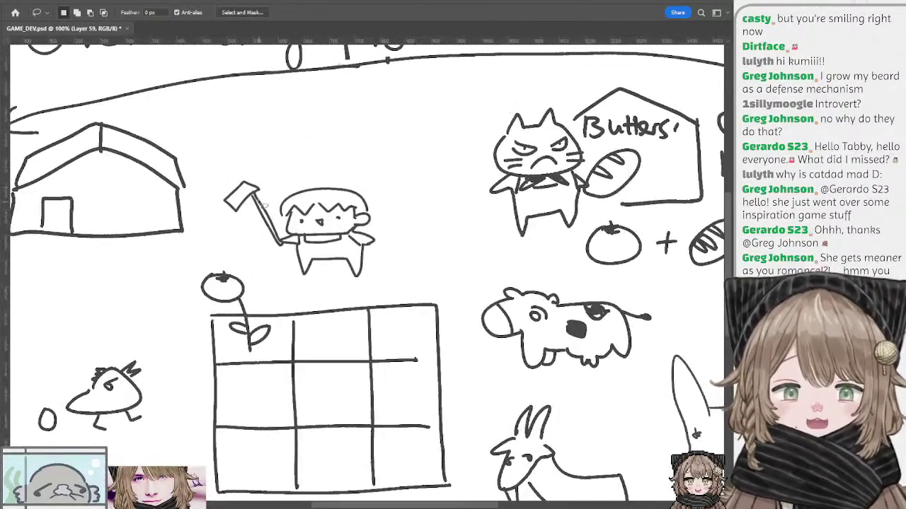
key("b")
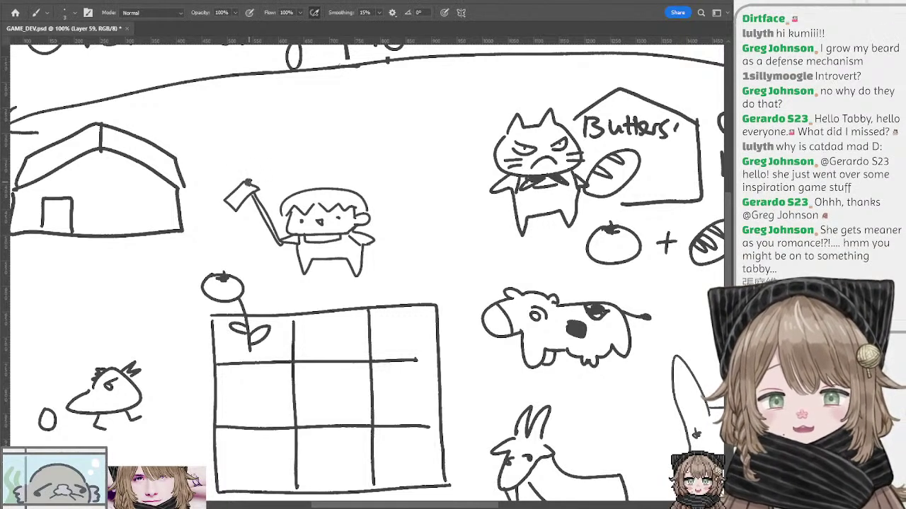
key("ctrl+minus")
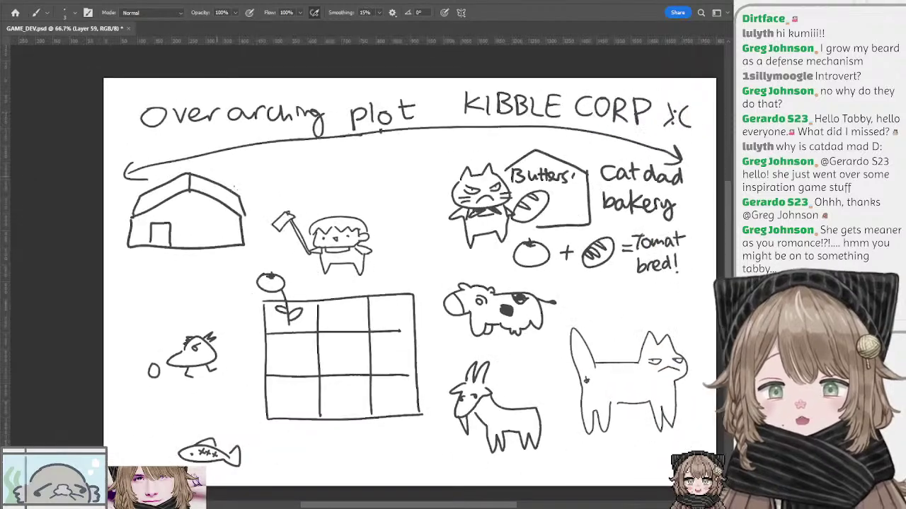
left_click_drag(234, 187, 261, 143)
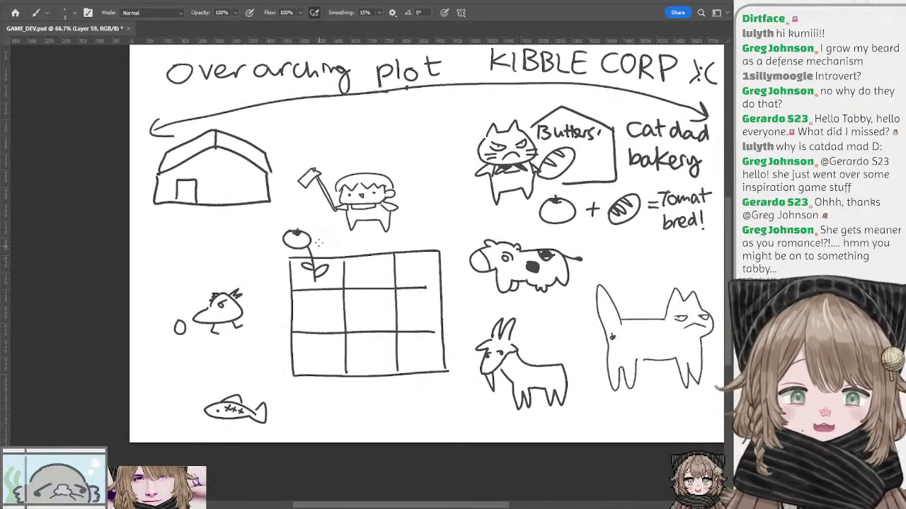
mouse_move(331, 235)
left_mouse_down()
mouse_move(286, 248)
mouse_move(291, 237)
left_mouse_up()
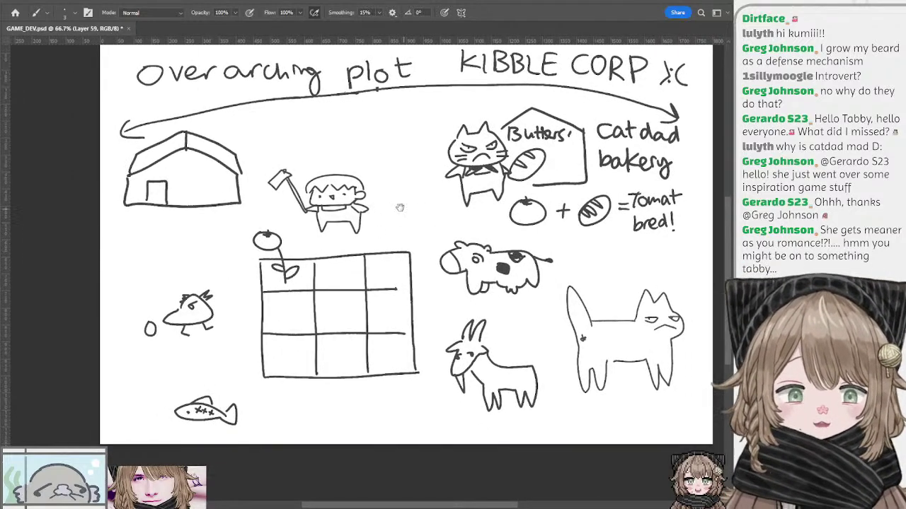
left_click_drag(400, 208, 351, 209)
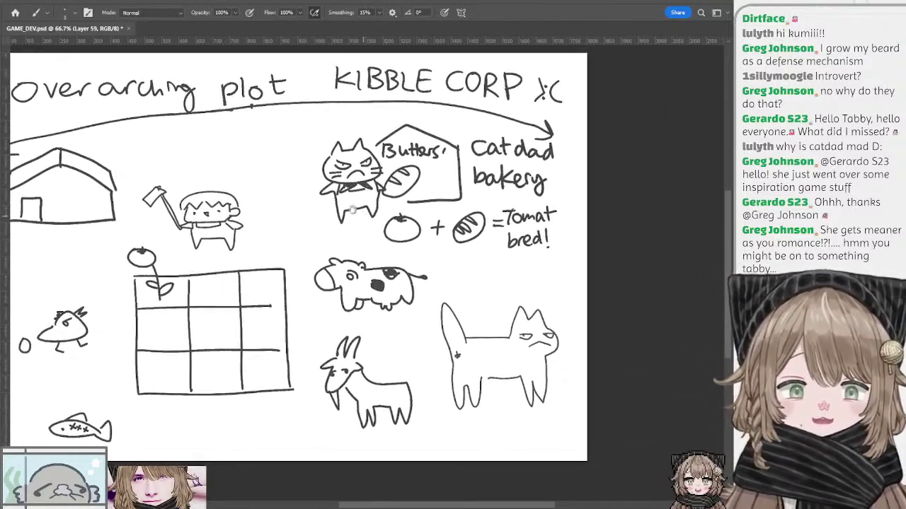
left_click_drag(289, 248, 330, 249)
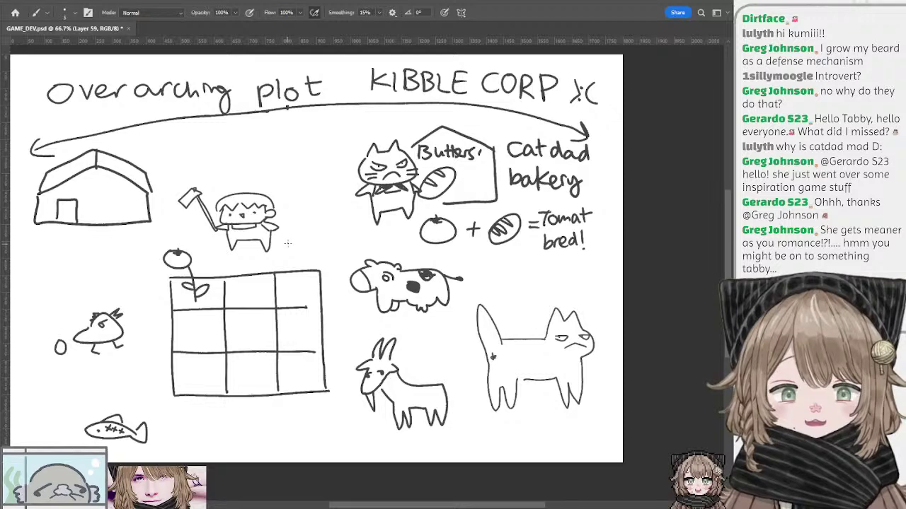
Try a few brush strokes beside and above the farmer figure, and undo them
left_click_drag(292, 246, 401, 227)
key("ctrl+z")
key("ctrl+z")
left_click_drag(297, 239, 306, 250)
mouse_move(293, 247)
left_mouse_down()
mouse_move(407, 231)
mouse_move(397, 240)
mouse_move(446, 225)
mouse_move(345, 227)
mouse_move(317, 238)
left_mouse_up()
key("ctrl+z")
key("ctrl+z")
key("ctrl+z")
left_click_drag(239, 166, 305, 164)
key("ctrl+z")
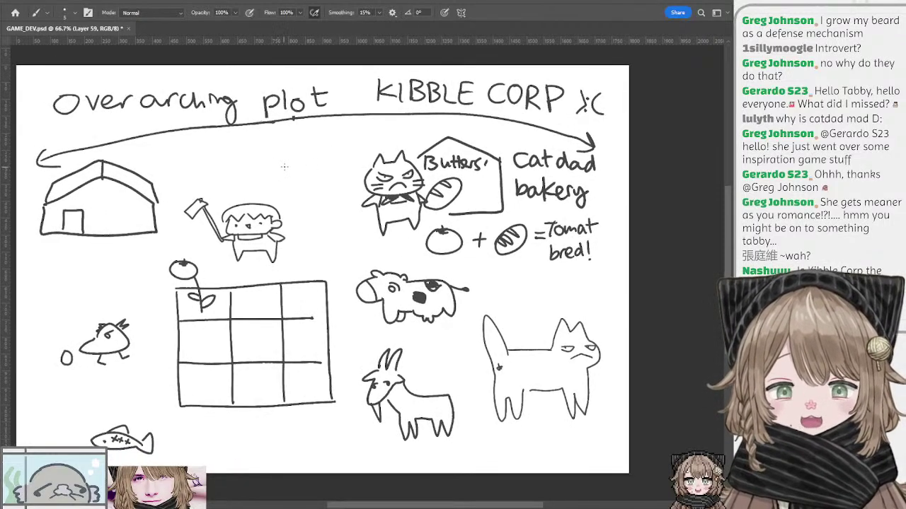
Sketch a small mole-like creature with a dotted face peeking out of a box above the farmer
mouse_move(264, 172)
left_mouse_down()
mouse_move(278, 159)
mouse_move(270, 185)
mouse_move(303, 181)
mouse_move(268, 162)
mouse_move(270, 179)
mouse_move(269, 169)
mouse_move(306, 186)
mouse_move(310, 157)
mouse_move(299, 152)
mouse_move(304, 162)
left_mouse_up()
key("ctrl+z")
key("ctrl+z")
key("ctrl+z")
key("ctrl+z")
key("ctrl+z")
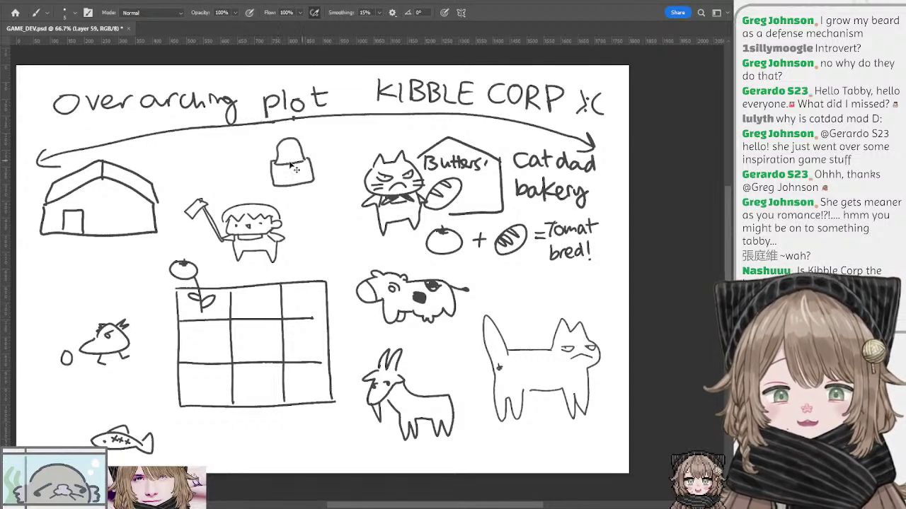
left_click(283, 148)
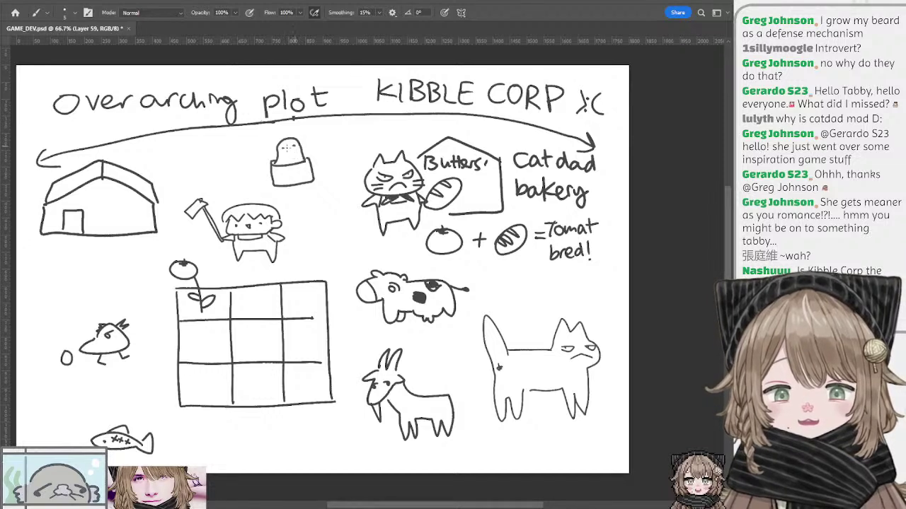
Redraw the mole's face with small eyes and a pointed mouth, and add an arrow pointing at the mole
left_click(294, 146)
key("ctrl+z")
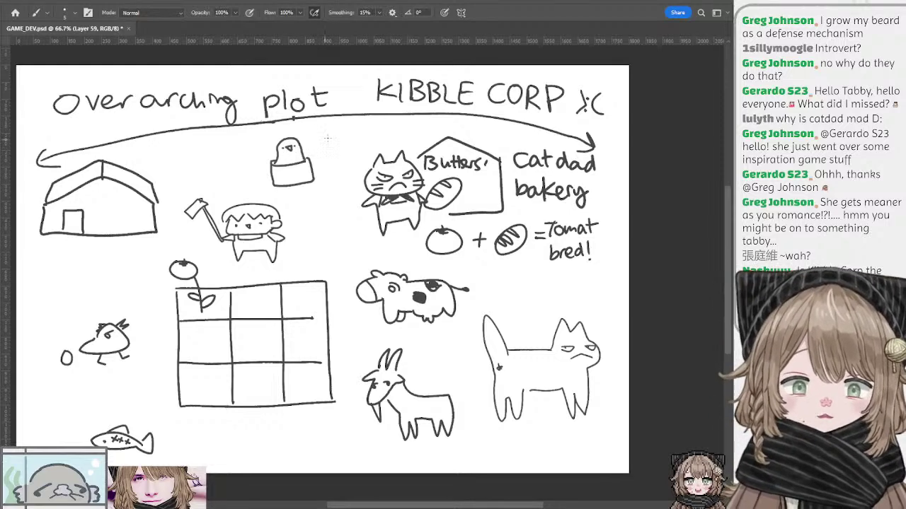
left_click_drag(328, 139, 305, 142)
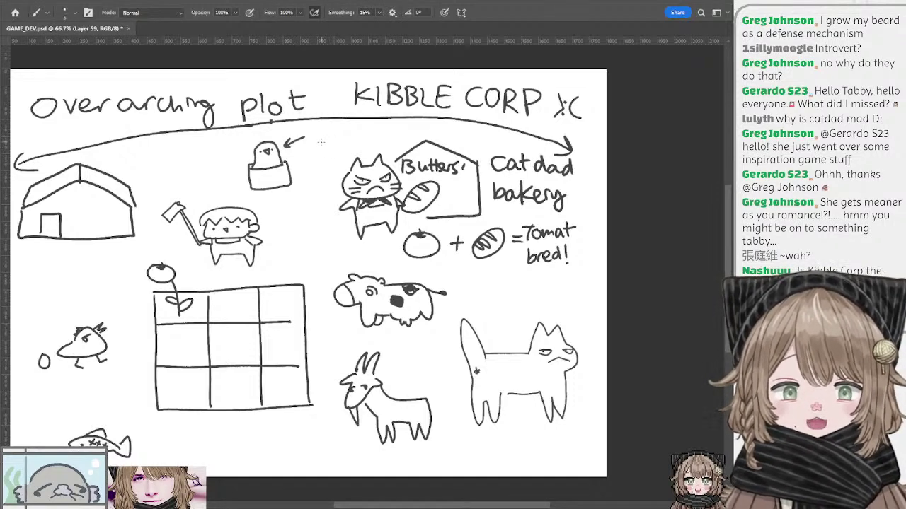
mouse_move(327, 143)
left_mouse_down()
mouse_move(295, 137)
mouse_move(301, 191)
mouse_move(239, 207)
mouse_move(239, 157)
mouse_move(286, 136)
mouse_move(320, 157)
left_mouse_up()
key("l")
key("ctrl+d")
mouse_move(387, 190)
left_mouse_down()
mouse_move(313, 164)
mouse_move(322, 161)
left_mouse_up()
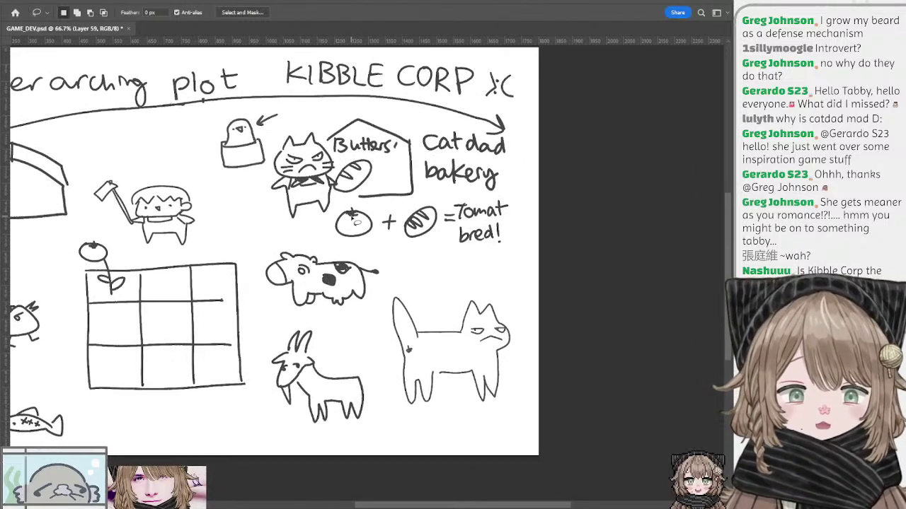
key("b")
left_click_drag(344, 193, 424, 184)
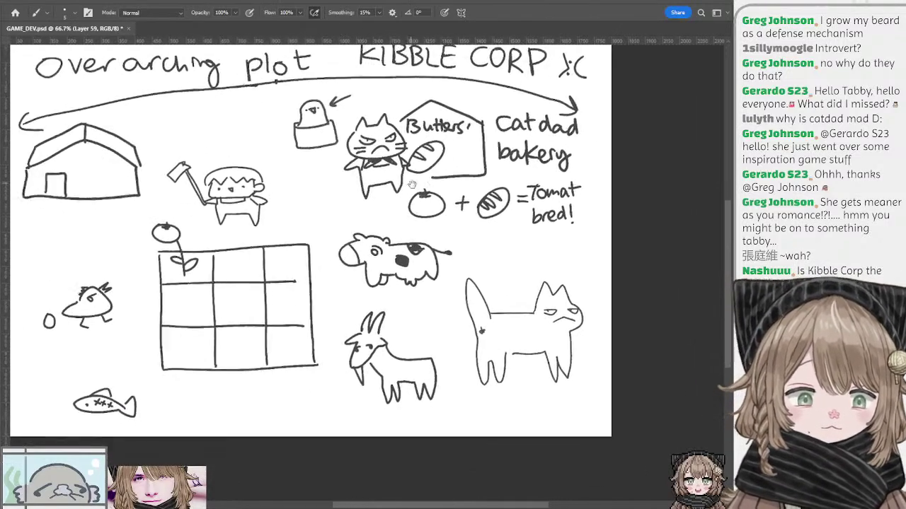
left_click_drag(288, 141, 232, 154)
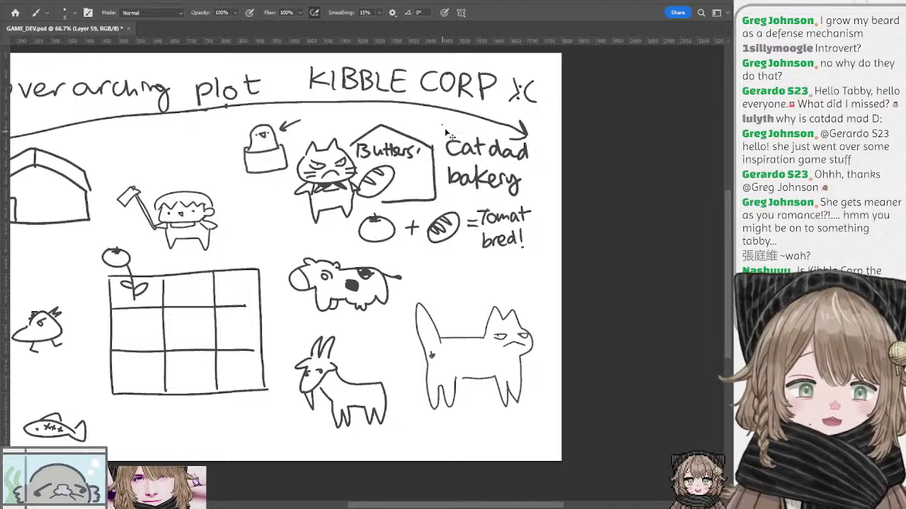
key("l")
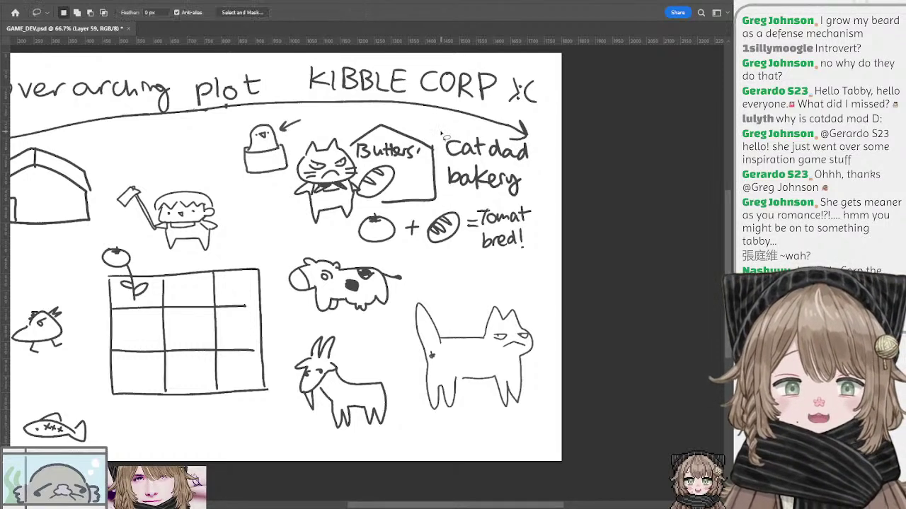
left_click_drag(371, 149, 500, 145)
mouse_move(384, 172)
left_mouse_down()
mouse_move(431, 174)
mouse_move(405, 165)
mouse_move(411, 184)
mouse_move(388, 153)
mouse_move(424, 132)
mouse_move(404, 153)
left_mouse_up()
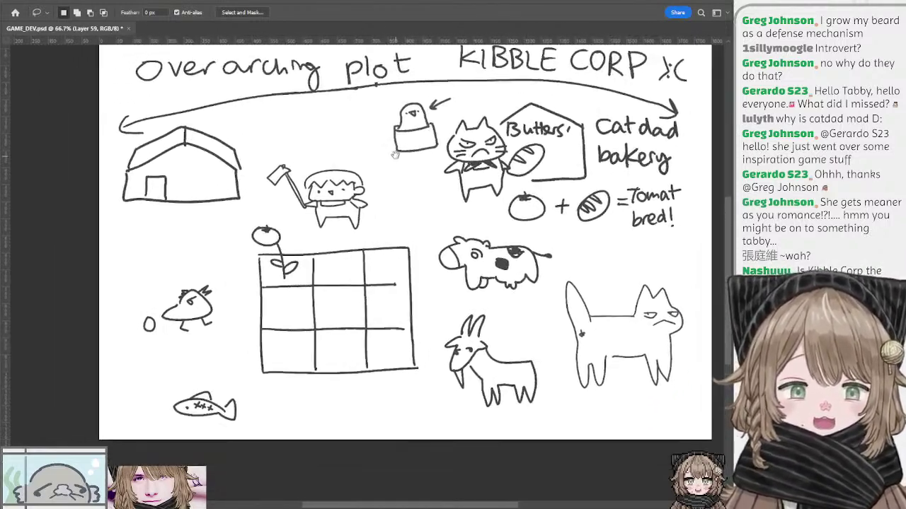
key("b")
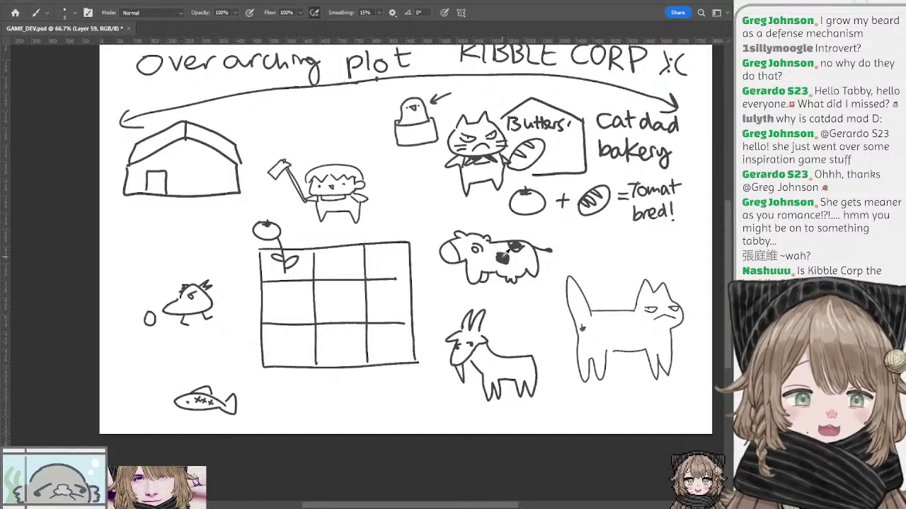
left_click_drag(498, 246, 502, 240)
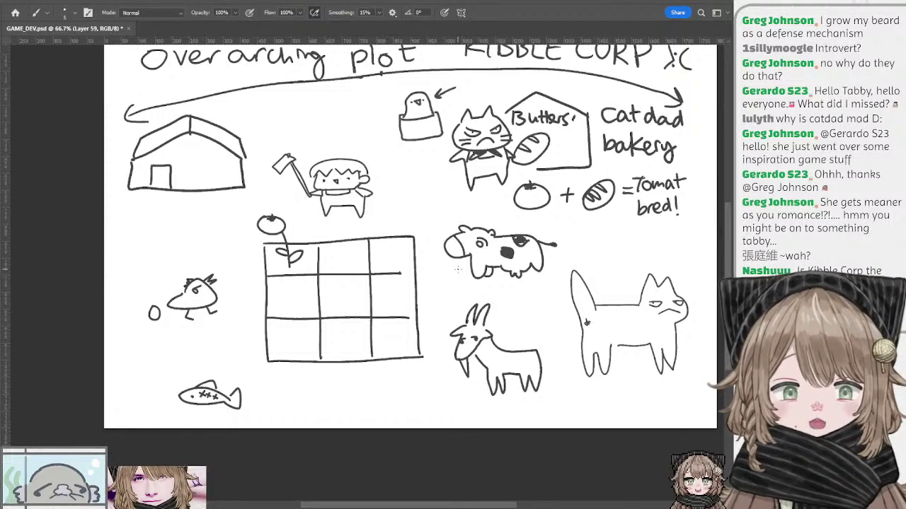
left_click_drag(441, 283, 445, 263)
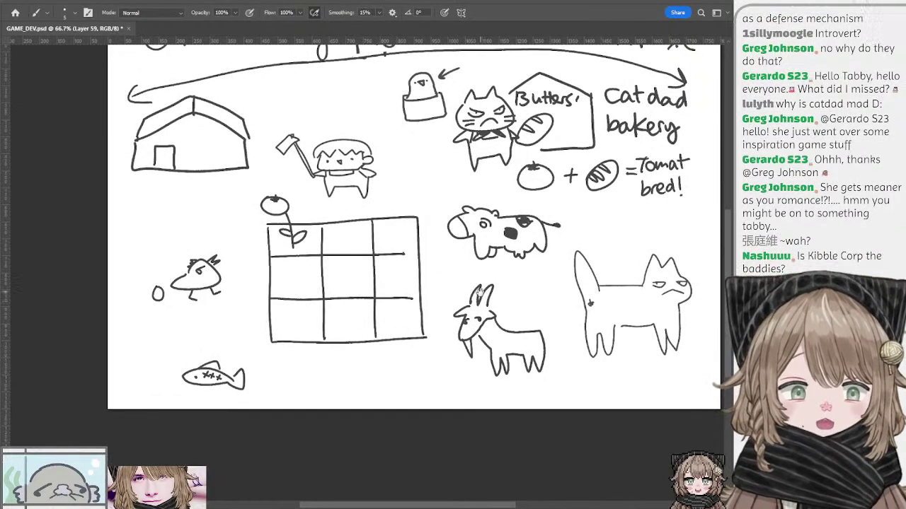
left_click_drag(476, 300, 458, 270)
Try a small flat brush oval beside the goat's legs, and undo it
left_click_drag(433, 336, 418, 337)
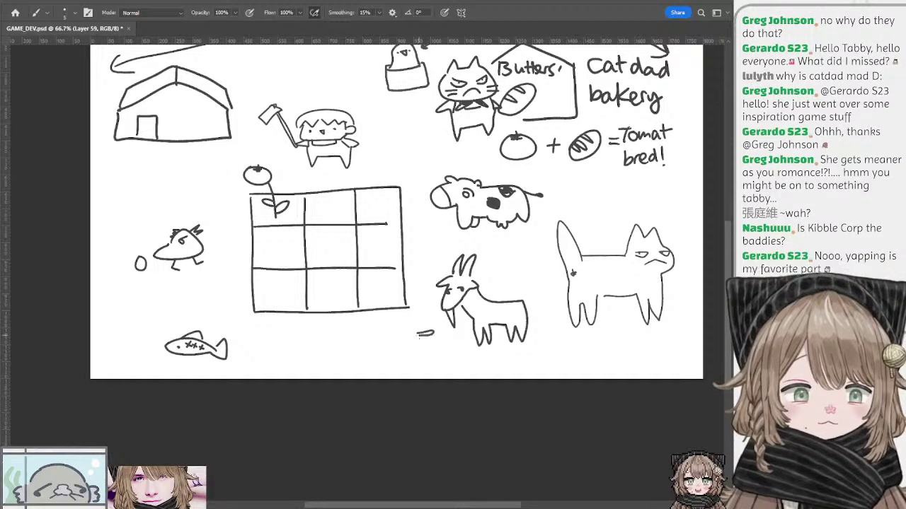
key("ctrl+z")
key("ctrl+z")
Sketch a small capped milk bottle between the cow and the goat
left_click_drag(429, 282, 451, 321)
mouse_move(494, 247)
left_mouse_down()
mouse_move(464, 247)
mouse_move(492, 254)
left_mouse_up()
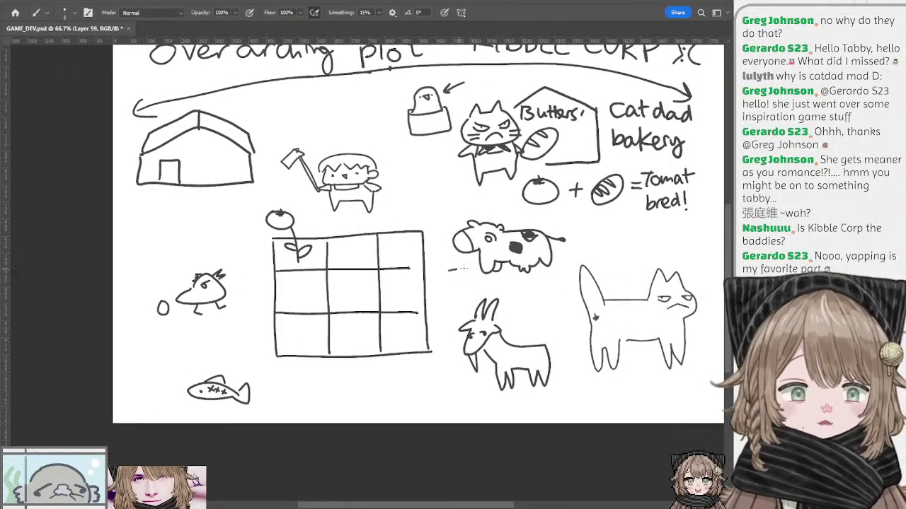
left_click_drag(450, 283, 465, 286)
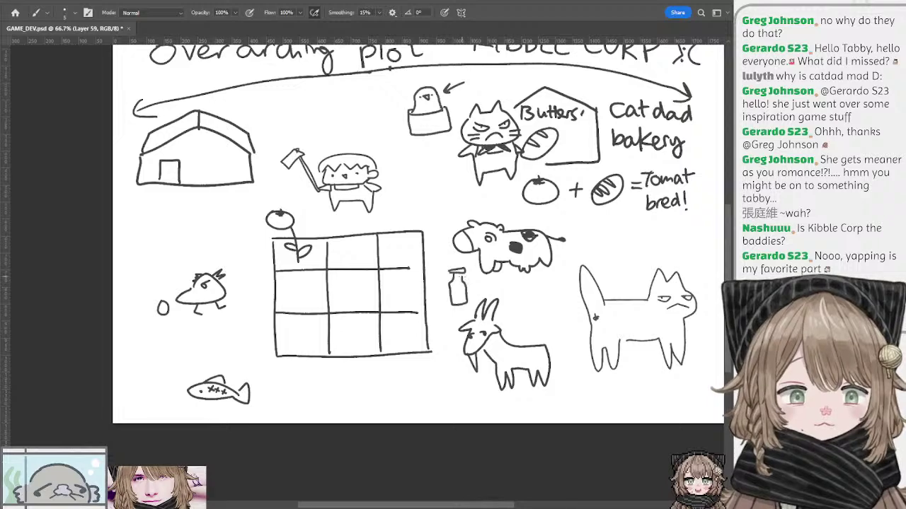
Look over the whole overarching plot page, from the barn and crop grid to the bakery and Kibble Corp
left_click_drag(453, 333, 410, 311)
mouse_move(481, 224)
left_mouse_down()
mouse_move(428, 275)
mouse_move(340, 298)
left_mouse_up()
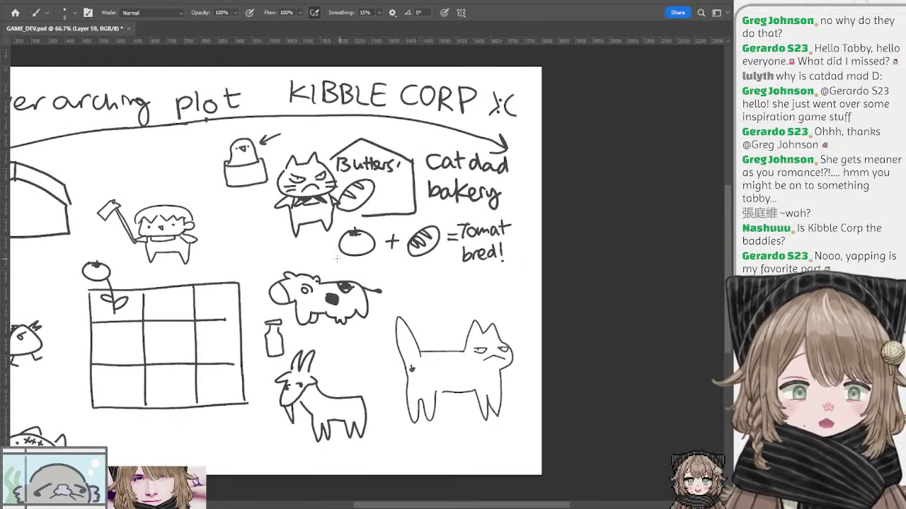
left_click_drag(327, 252, 349, 260)
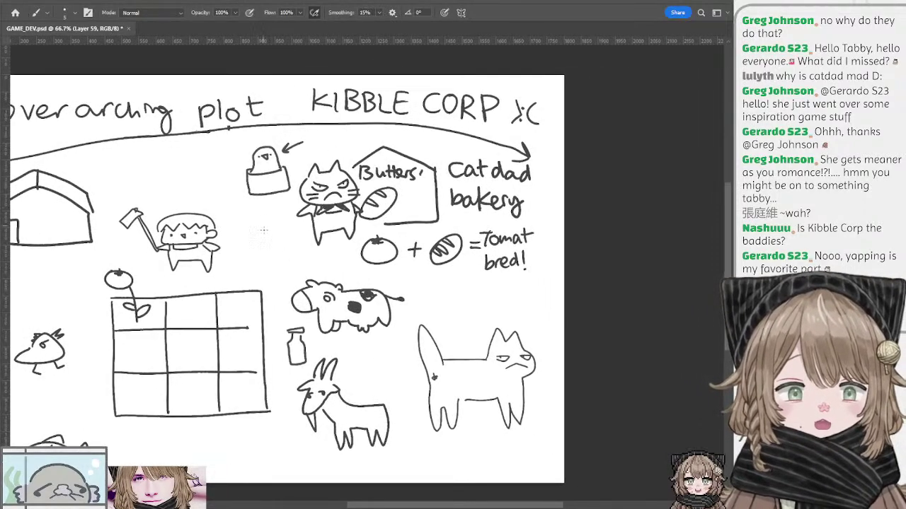
mouse_move(269, 225)
left_mouse_down()
mouse_move(329, 228)
mouse_move(295, 215)
mouse_move(403, 214)
mouse_move(378, 229)
mouse_move(407, 202)
mouse_move(418, 226)
left_mouse_up()
key("ctrl+minus")
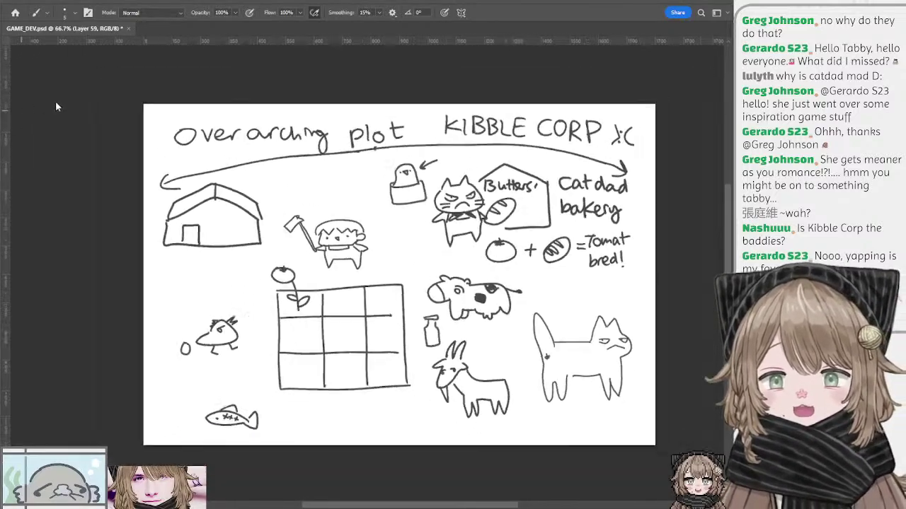
left_click_drag(245, 109, 194, 101)
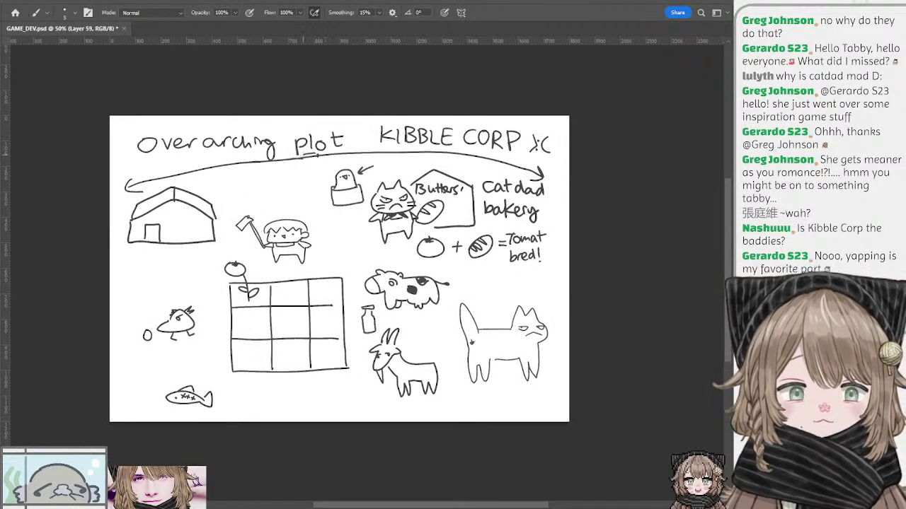
left_click(345, 147)
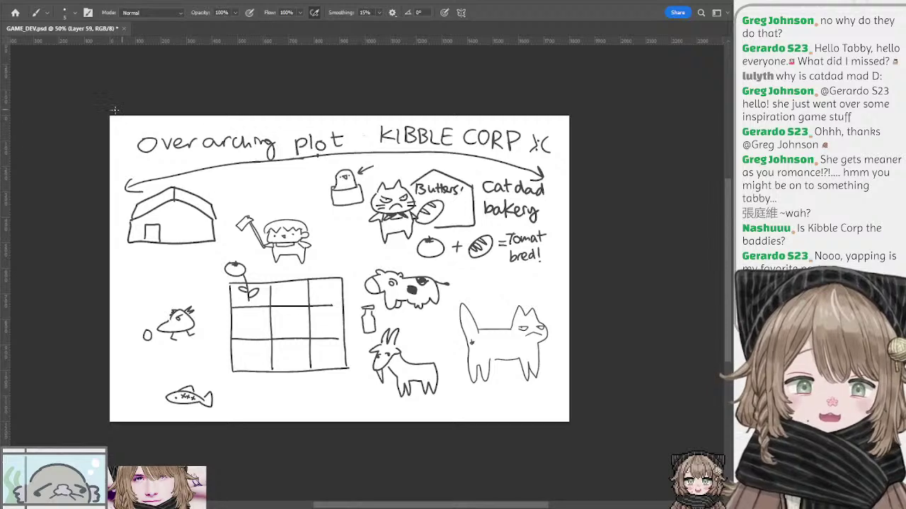
key("ctrl+plus")
left_click_drag(389, 117, 287, 132)
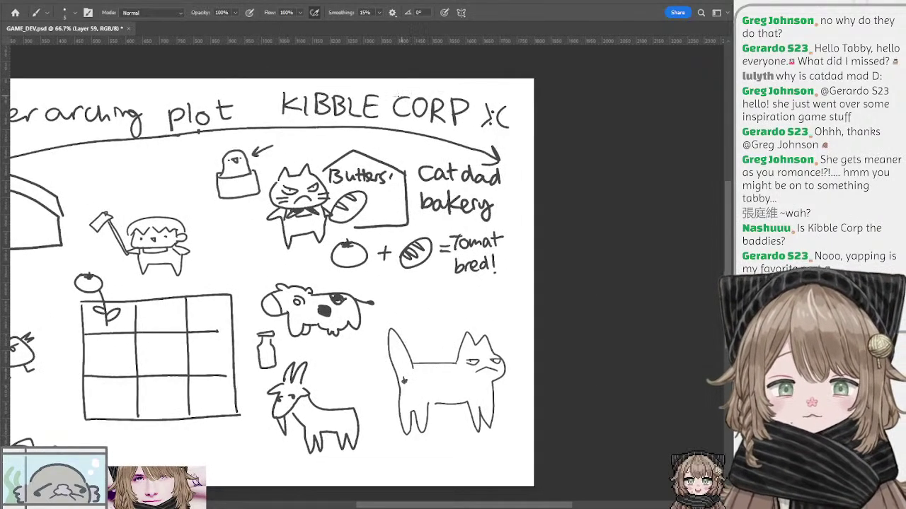
scroll(36, 127, "left", 3)
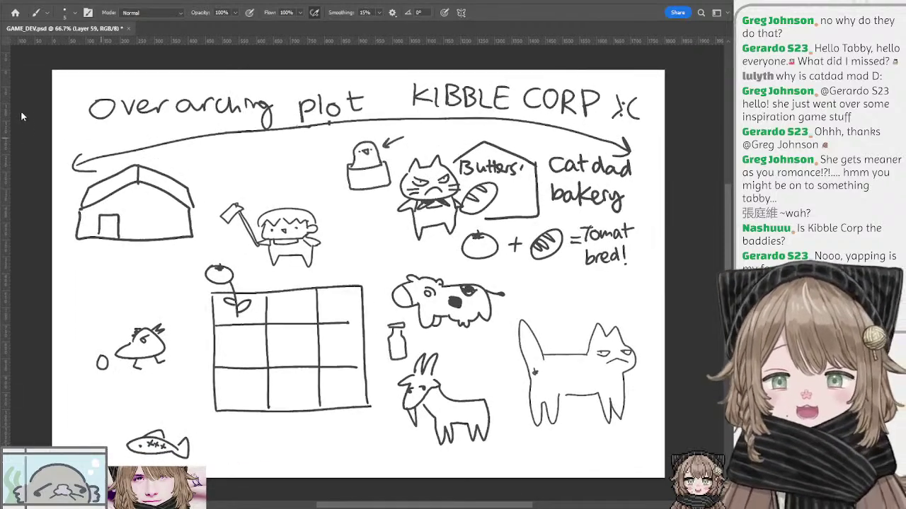
key("ctrl+minus")
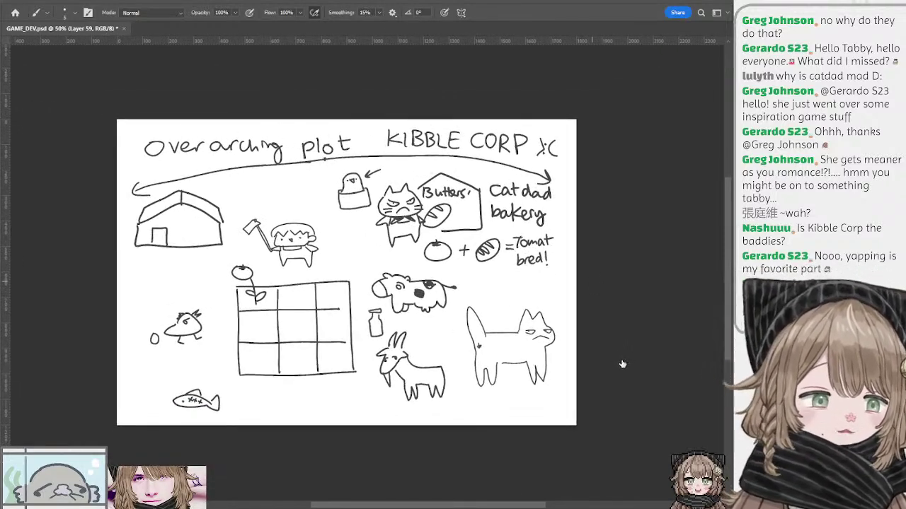
Try hiding the plot page's drawings and bringing back the plush cow picture
key("ctrl+z")
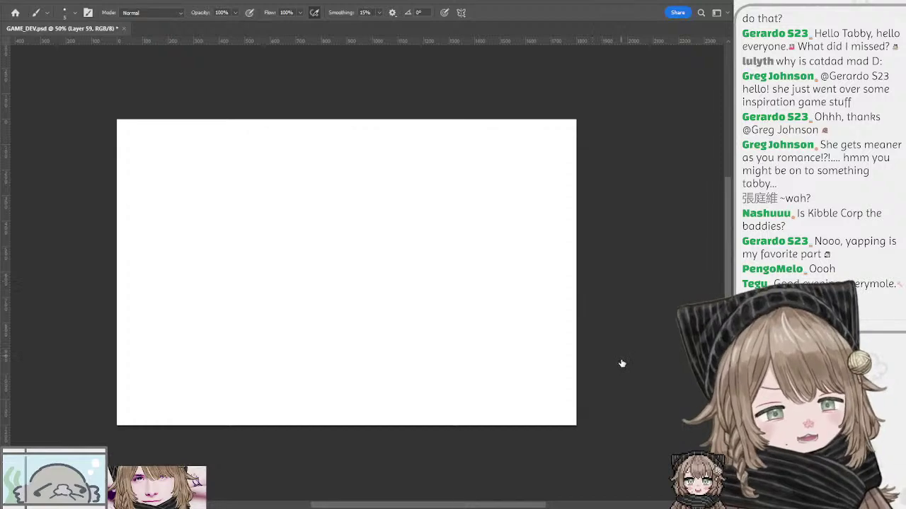
key("ctrl+shift+z")
key("ctrl+v")
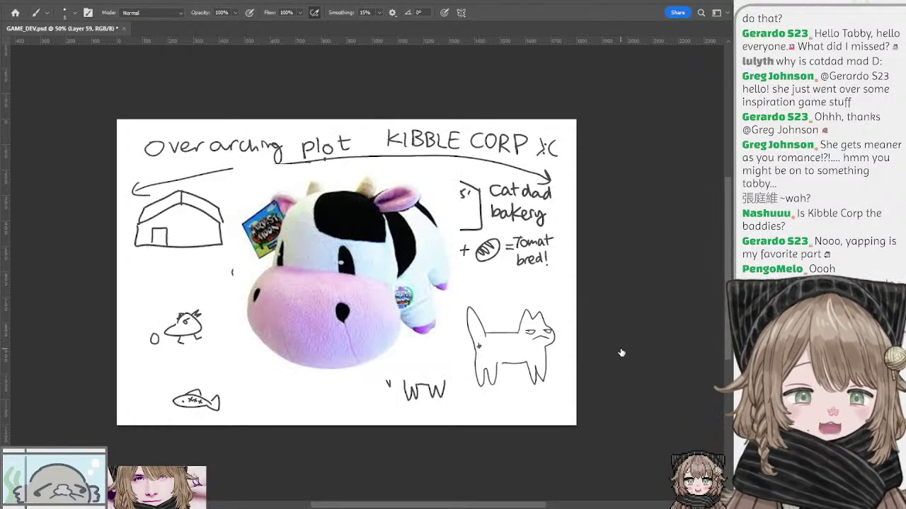
key("ctrl+z")
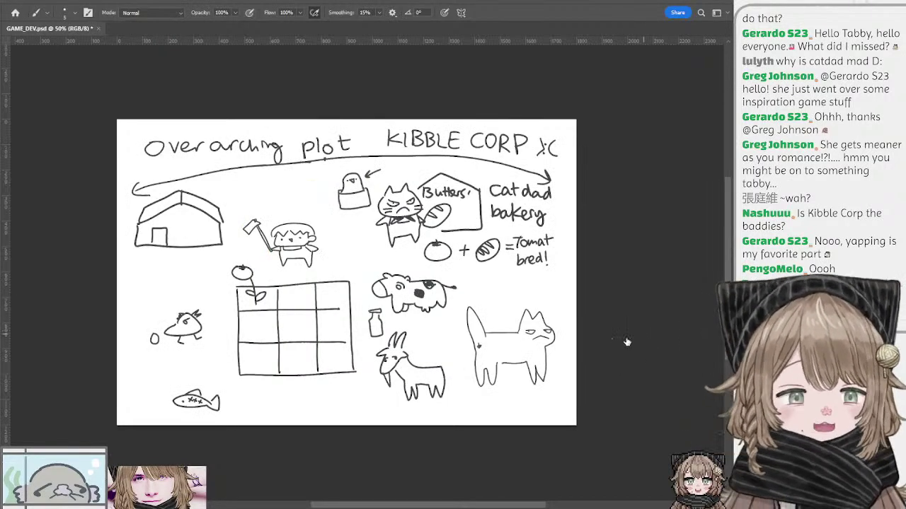
Hide the overarching plot drawings and show the "What's special abt Jemlington?" page
key("ctrl+z")
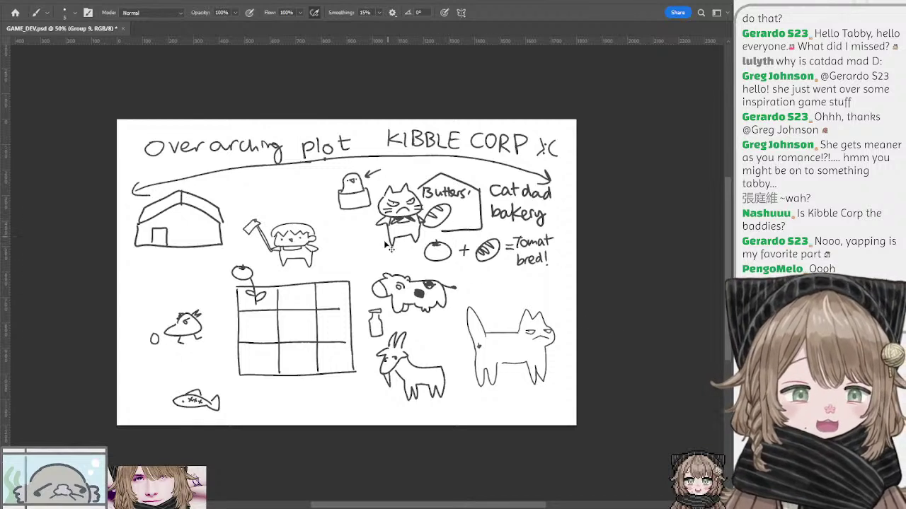
left_click(405, 220, "ctrl")
left_click(402, 224, "ctrl")
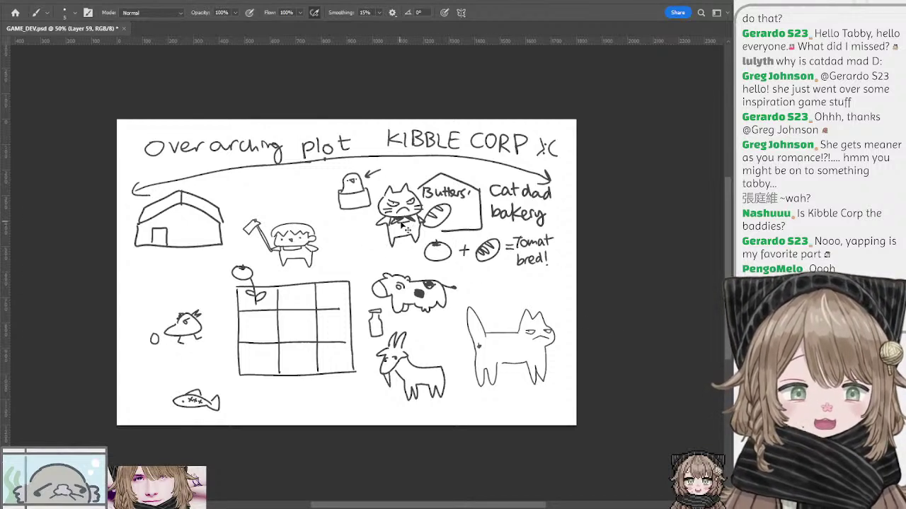
left_click(633, 332)
left_click(621, 331)
left_click(619, 320)
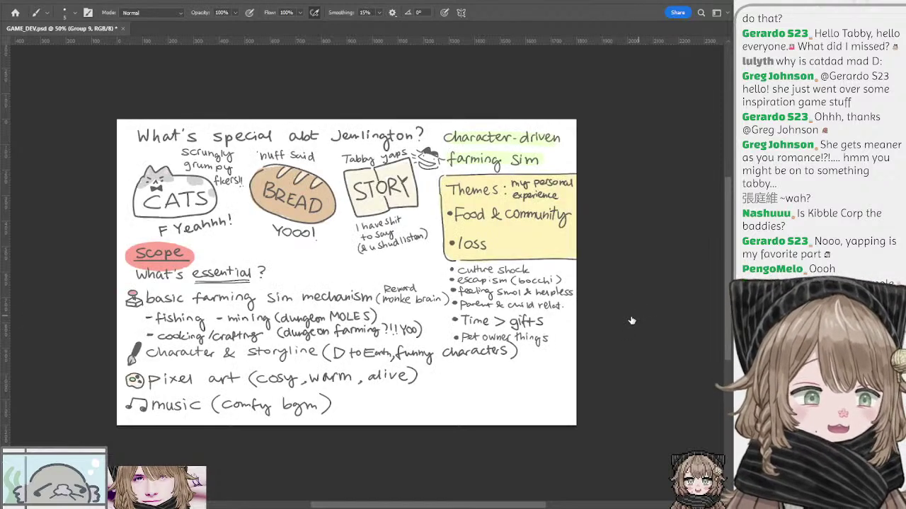
Examine the cats, bread and story drawings under the page heading, and make Layer 29 the active layer
left_click_drag(305, 193, 355, 231)
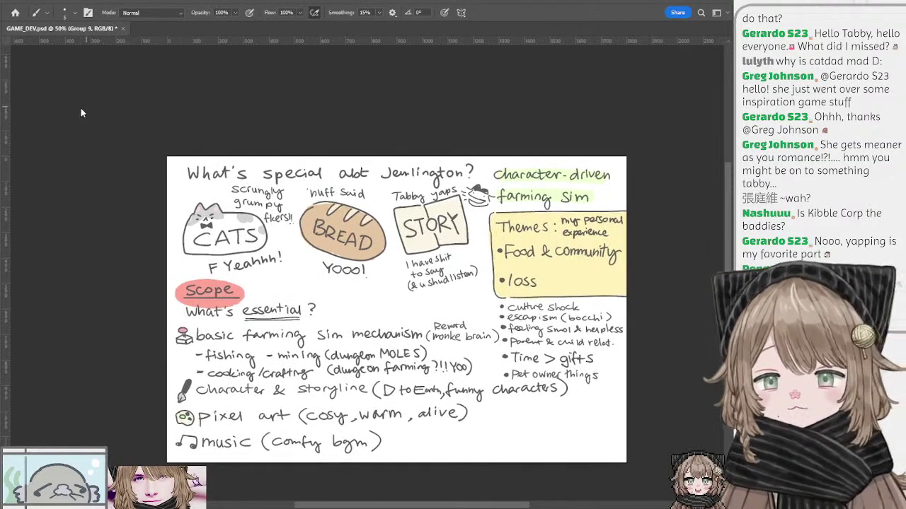
key("ctrl+plus")
left_click_drag(250, 126, 327, 177)
key("ctrl+plus")
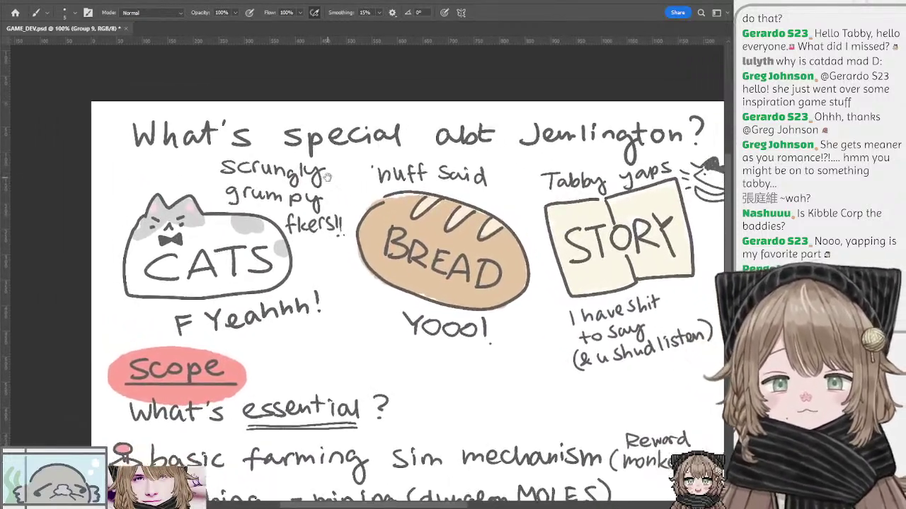
scroll(353, 198, "right", 5)
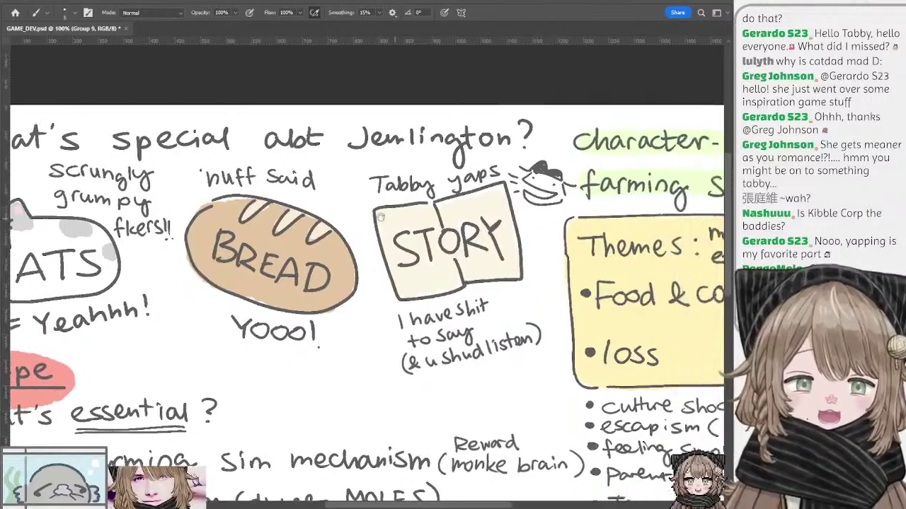
left_click_drag(380, 217, 318, 202)
left_click_drag(123, 212, 363, 230)
left_click(322, 298, "ctrl")
left_click(326, 298, "ctrl")
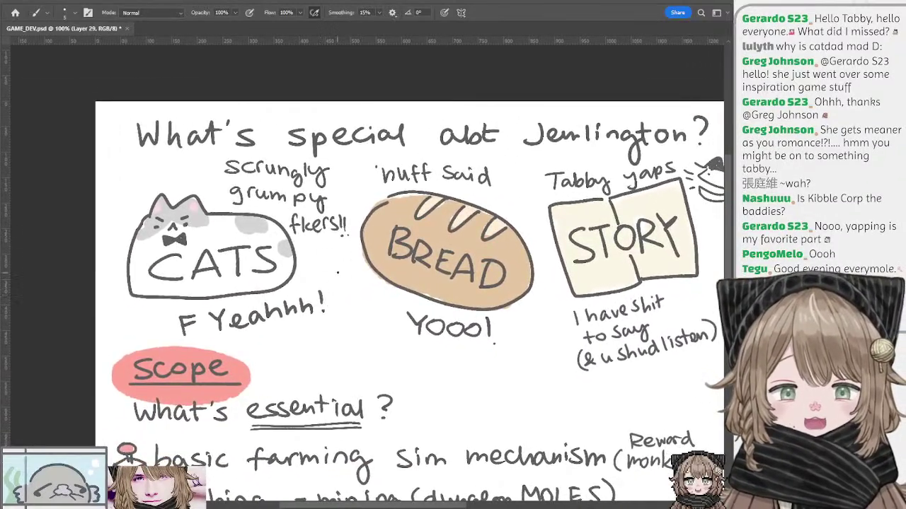
Examine the character-driven farming sim heading and the themes notes on food, community and loss
scroll(337, 271, "right", 2)
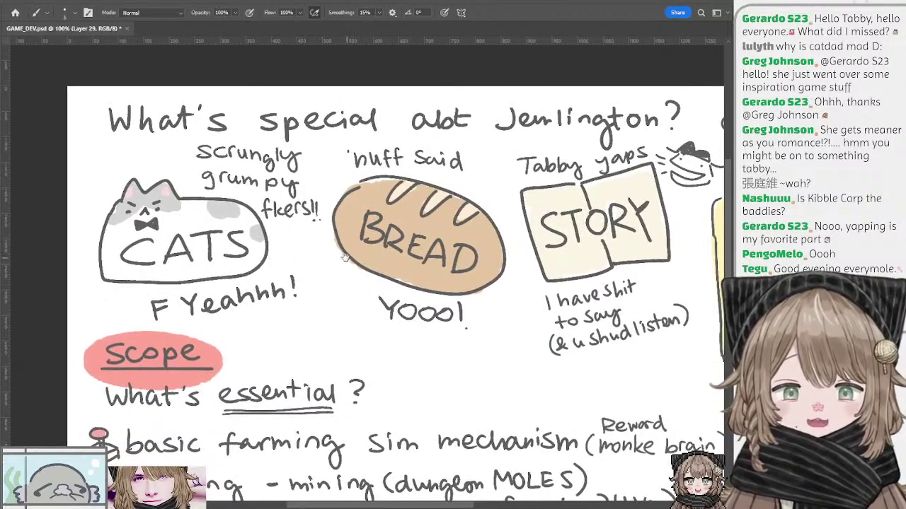
left_click_drag(357, 263, 283, 261)
left_click_drag(485, 248, 274, 249)
scroll(326, 244, "right", 5)
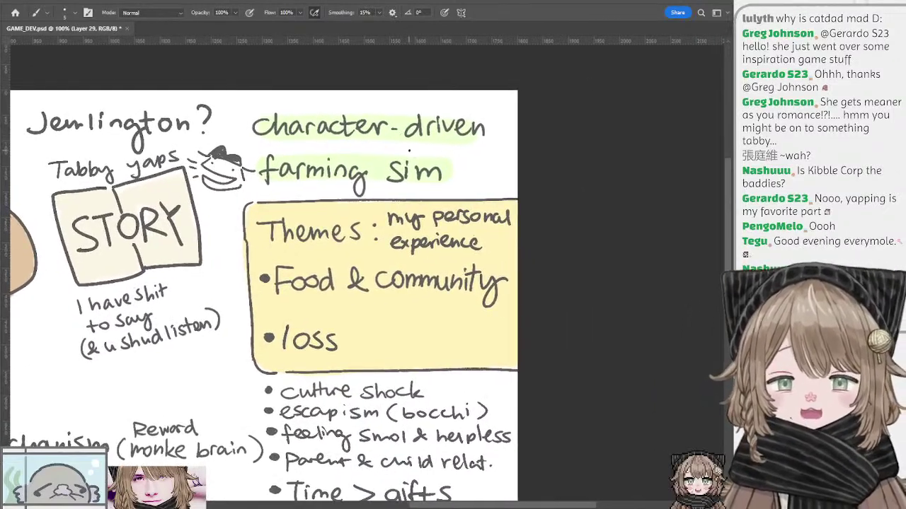
scroll(374, 173, "left", 2)
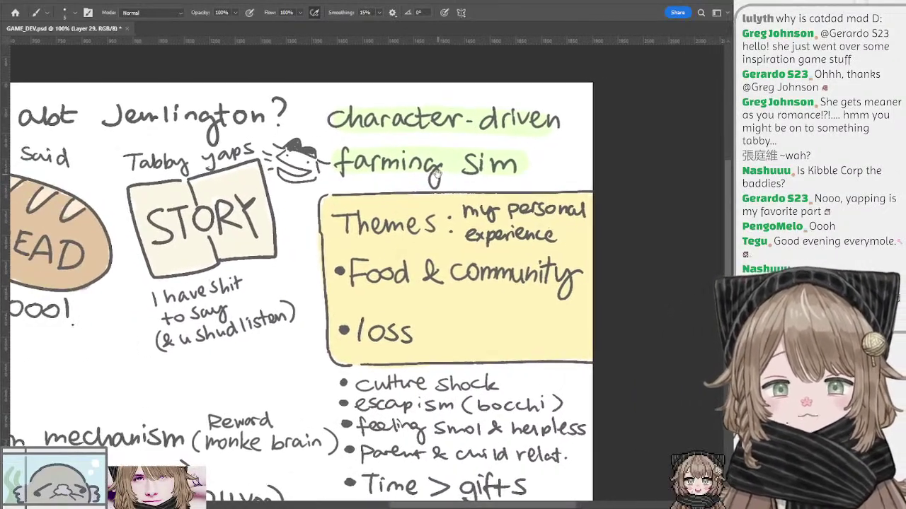
key("ctrl+minus")
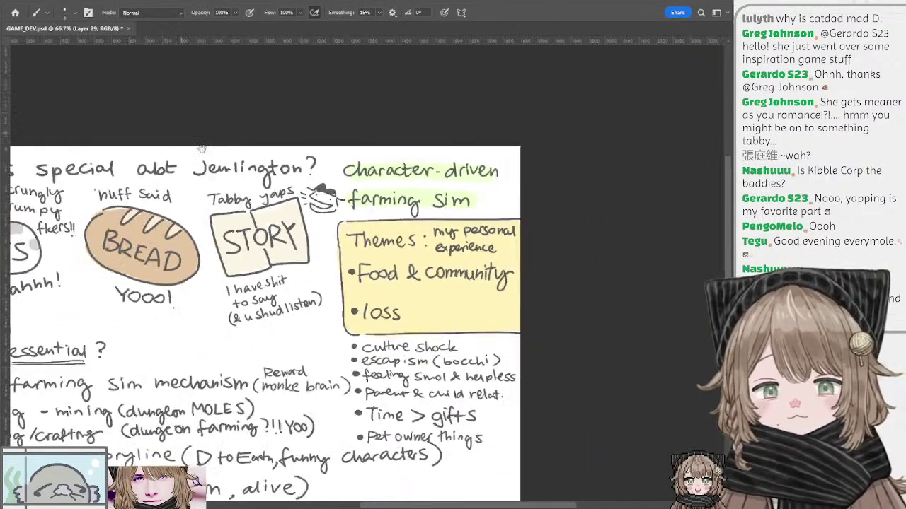
Examine the cats, bread and story drawings alongside the character-driven farming sim heading and the themes box
left_click_drag(223, 170, 303, 163)
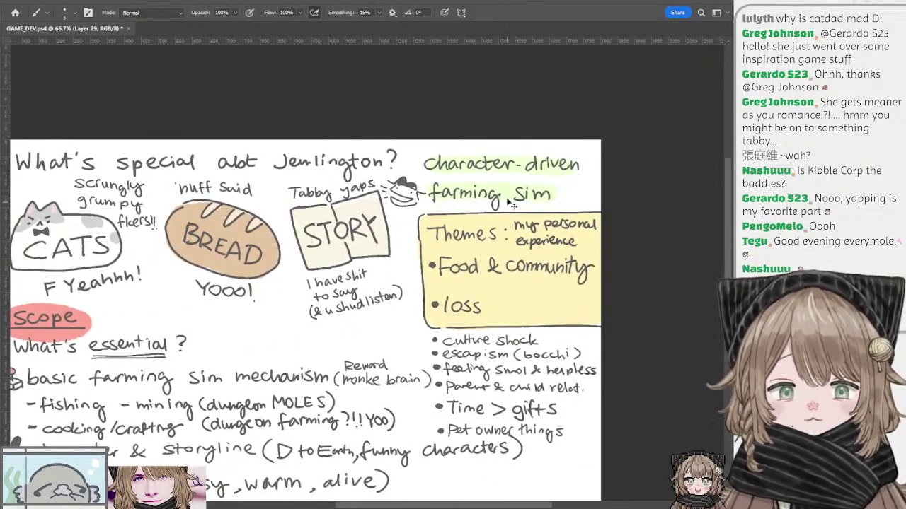
scroll(401, 186, "left", 3)
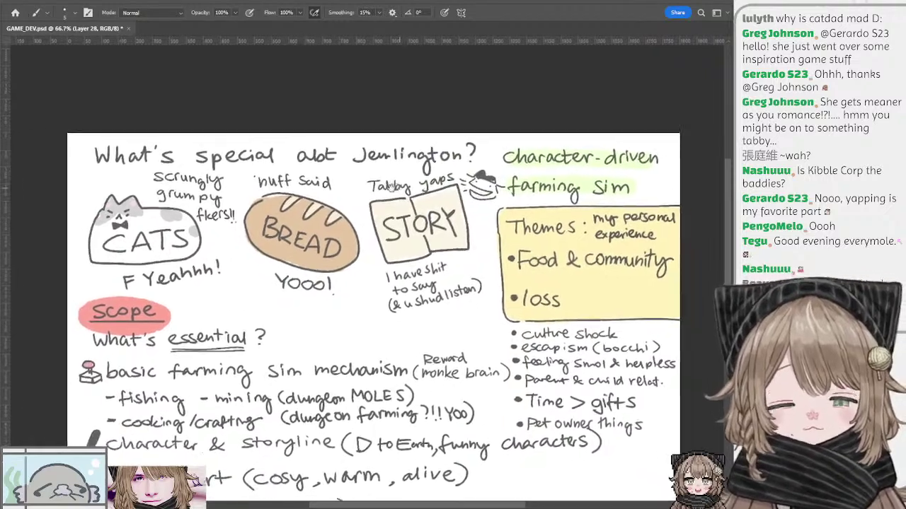
left_click_drag(458, 189, 377, 189)
scroll(393, 184, "right", 2)
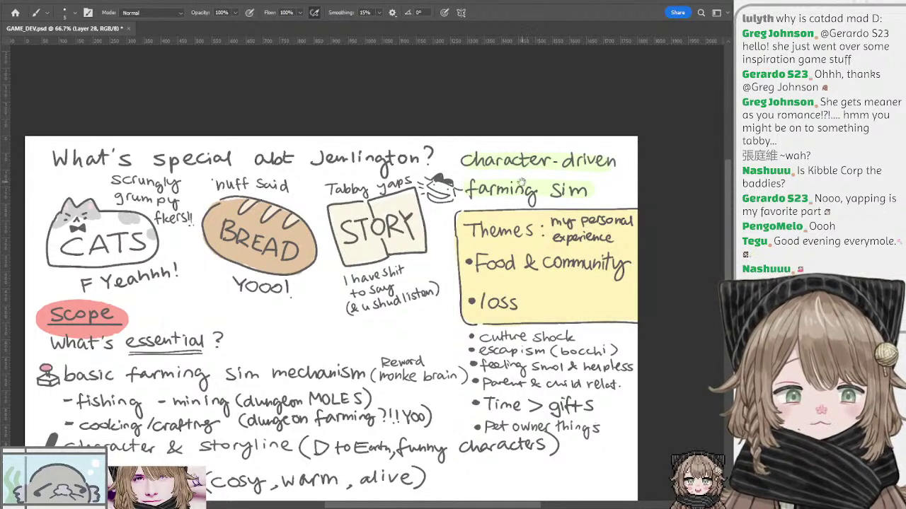
left_click_drag(521, 181, 484, 174)
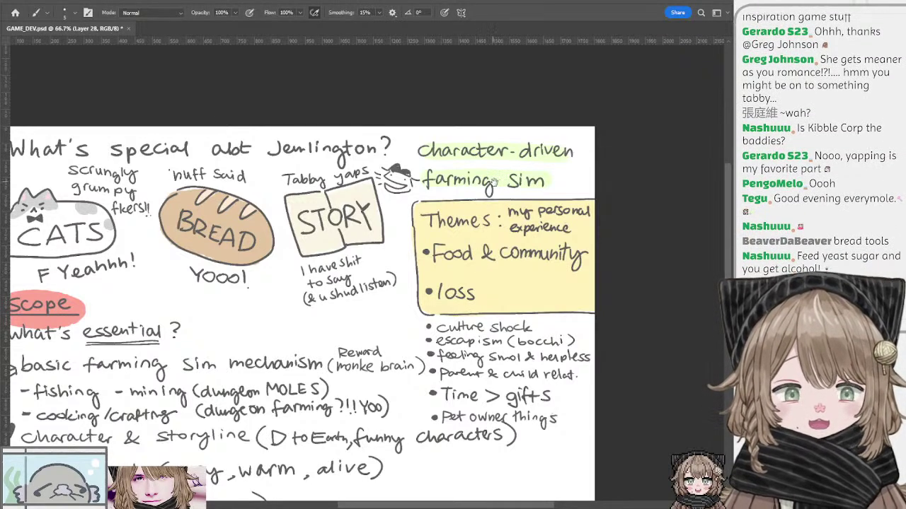
left_click_drag(494, 182, 465, 173)
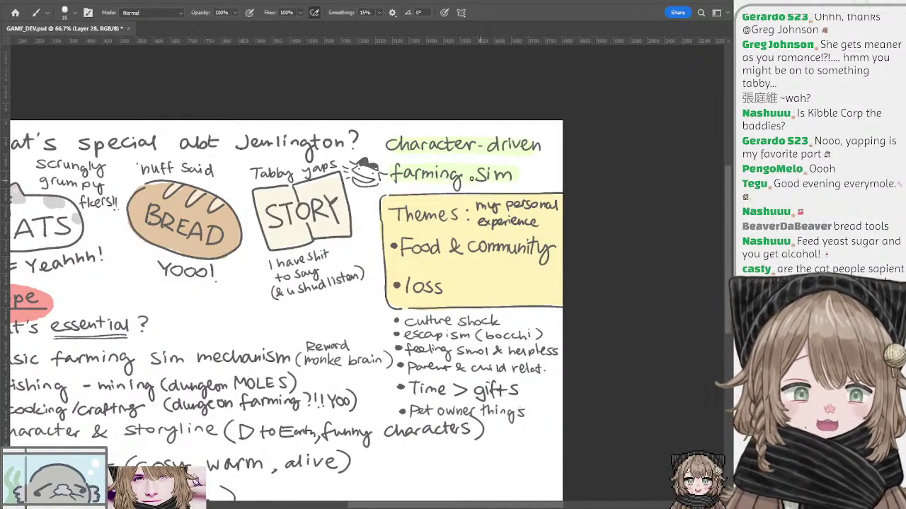
left_click_drag(358, 169, 469, 182)
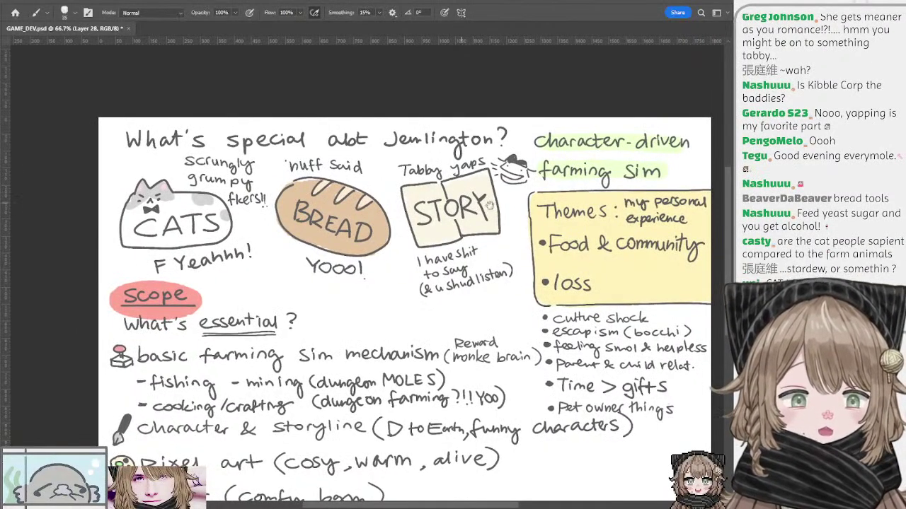
mouse_move(461, 194)
left_mouse_down()
mouse_move(502, 195)
mouse_move(445, 200)
mouse_move(458, 189)
mouse_move(445, 189)
left_mouse_up()
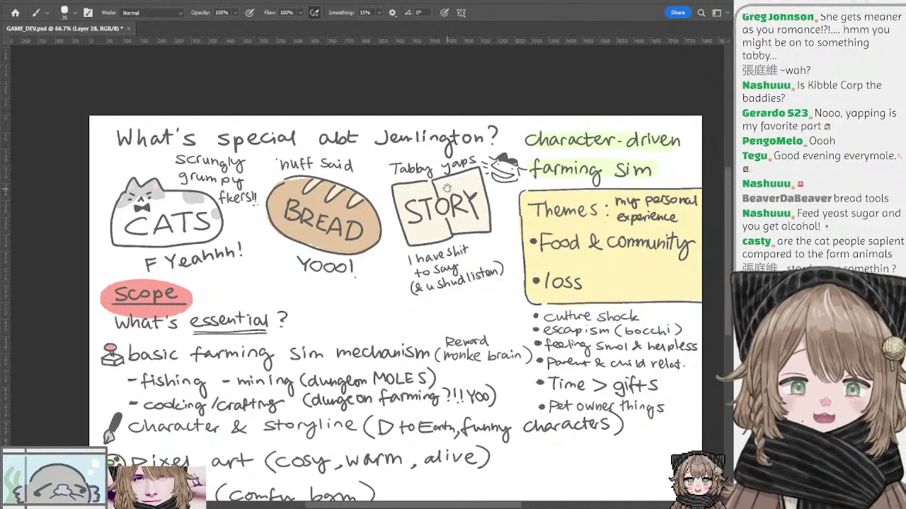
mouse_move(455, 186)
left_mouse_down()
mouse_move(464, 186)
mouse_move(408, 189)
mouse_move(467, 196)
left_mouse_up()
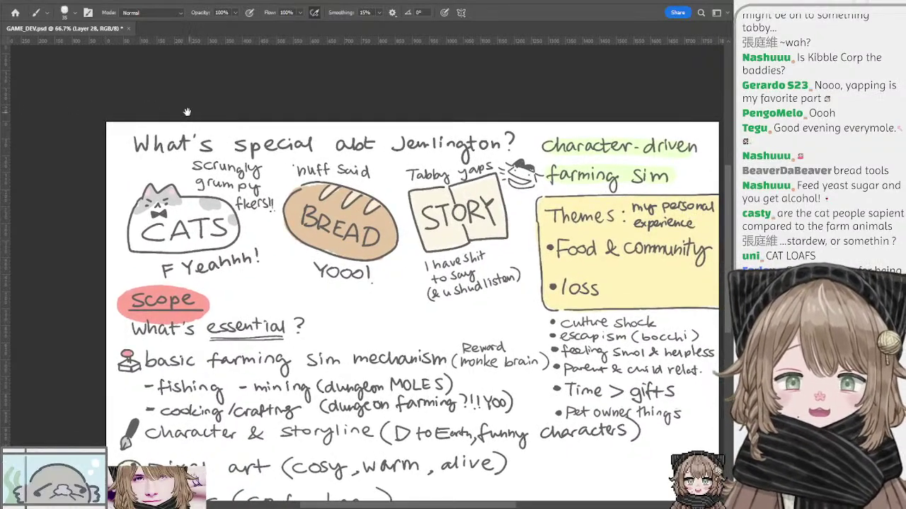
left_click_drag(188, 113, 223, 115)
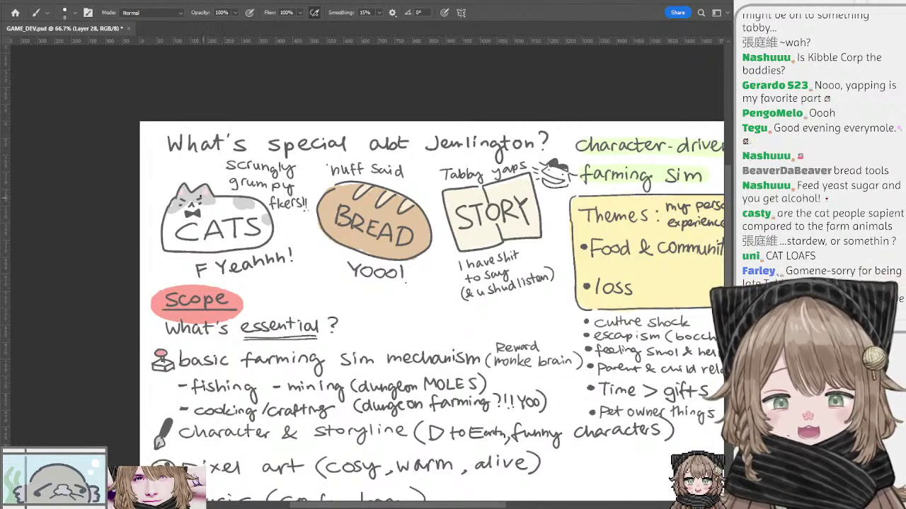
Show the two kitten photos over the page, and try hiding the handwritten notes behind them
scroll(429, 213, "down", 1)
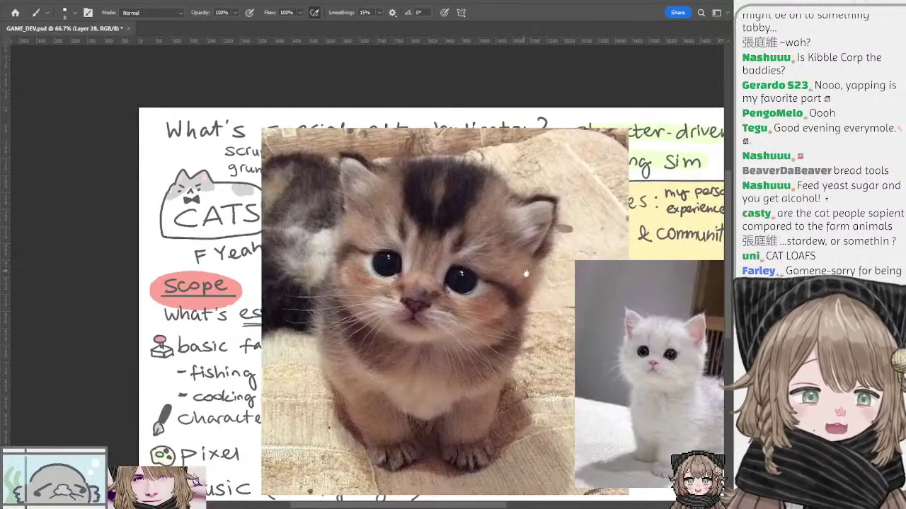
left_click_drag(526, 274, 371, 242)
key("ctrl+g")
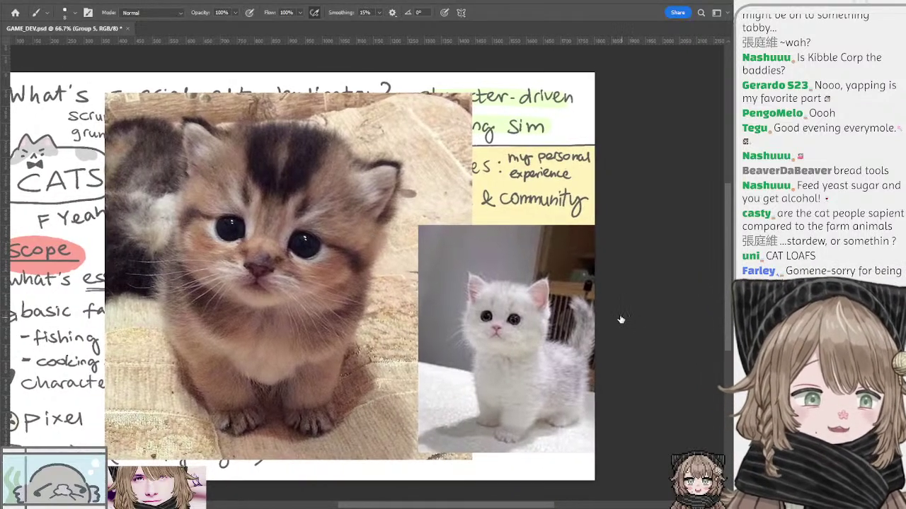
left_click(619, 314)
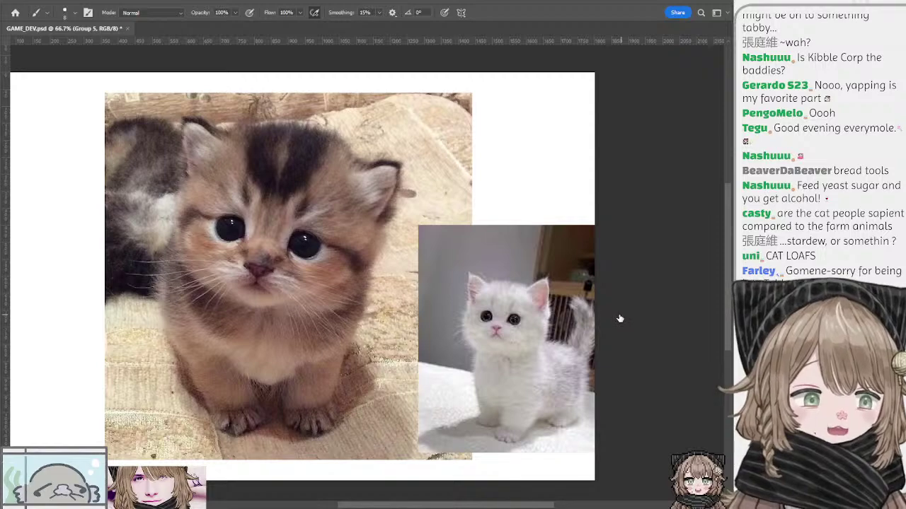
left_click(621, 317)
left_click(620, 317)
left_click(618, 307)
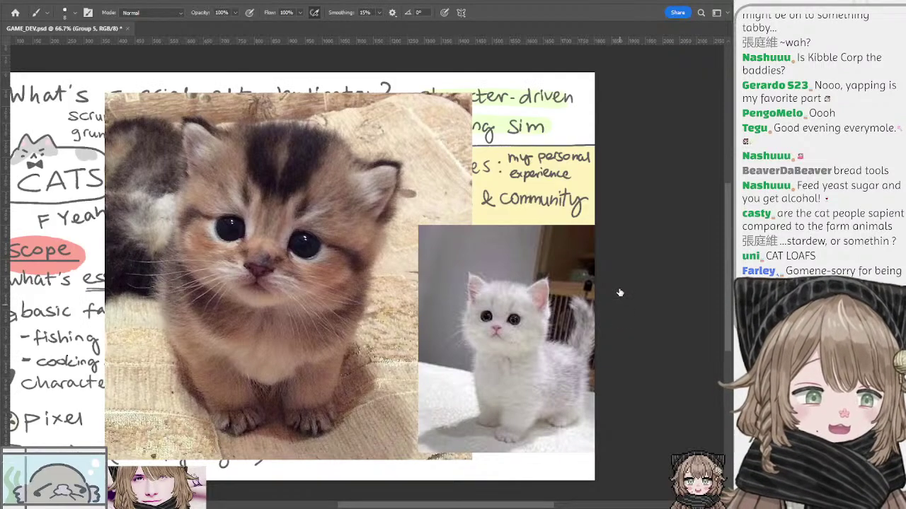
Replace the kitten photos with the collage of grumpy, odd and costumed cat photos
left_click(617, 292)
left_click(500, 247)
left_click_drag(366, 252, 499, 244)
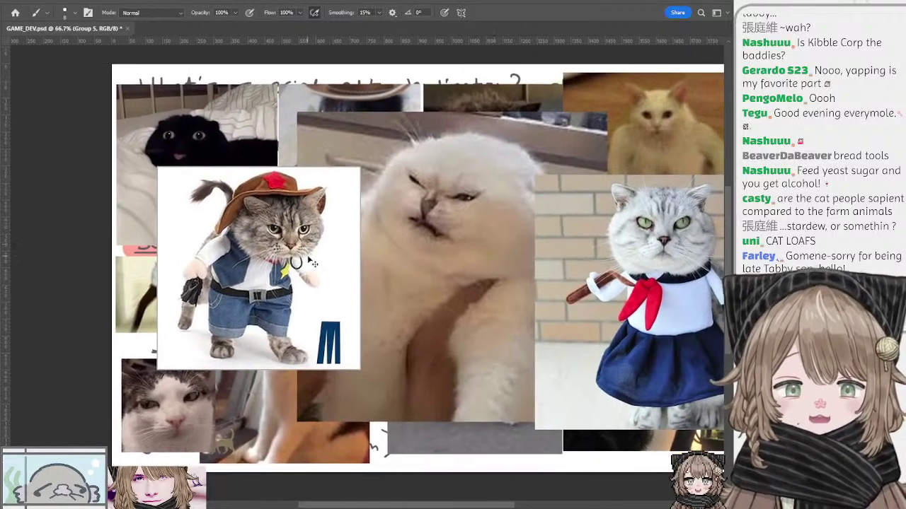
Move the cowboy cat photo around the collage, placing it over the black cat and long-legged cat photos
left_click_drag(330, 249, 351, 233)
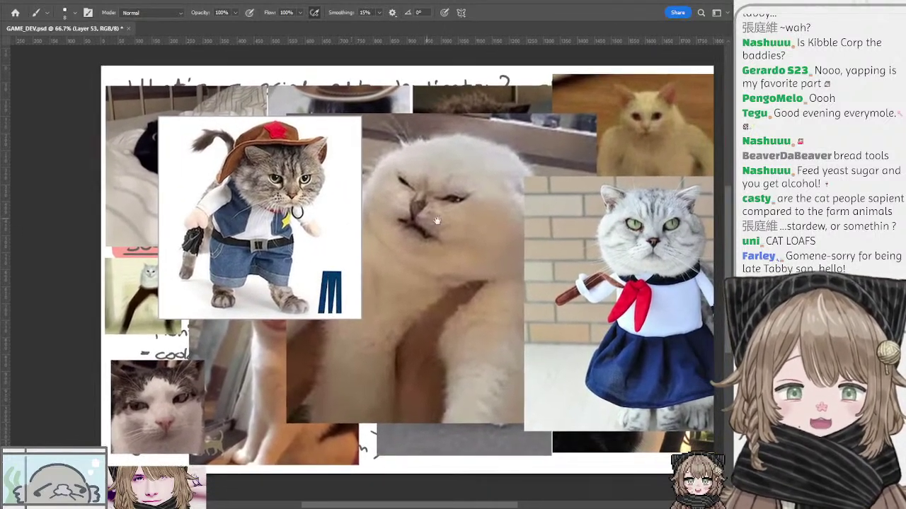
left_click_drag(463, 237, 511, 242)
scroll(511, 243, "left", 3)
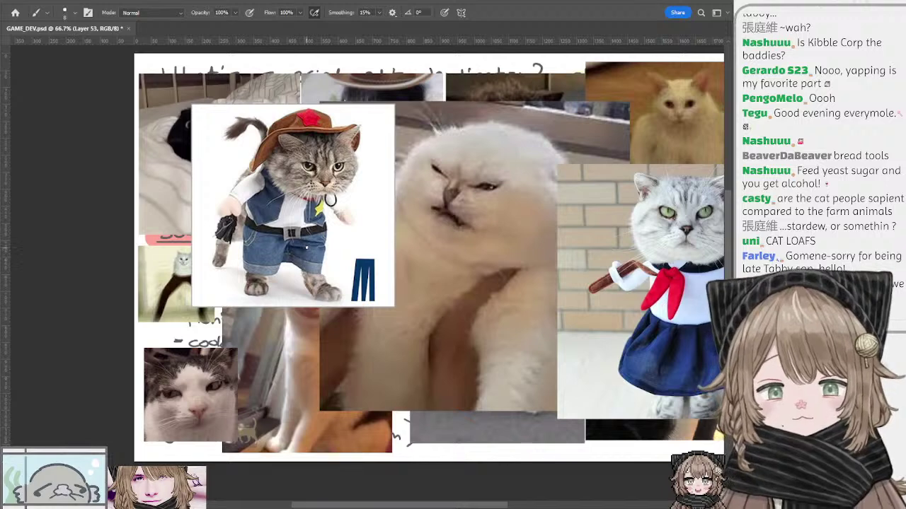
left_click_drag(330, 248, 360, 236)
mouse_move(182, 307)
left_mouse_down()
mouse_move(186, 292)
mouse_move(188, 311)
mouse_move(185, 301)
left_mouse_up()
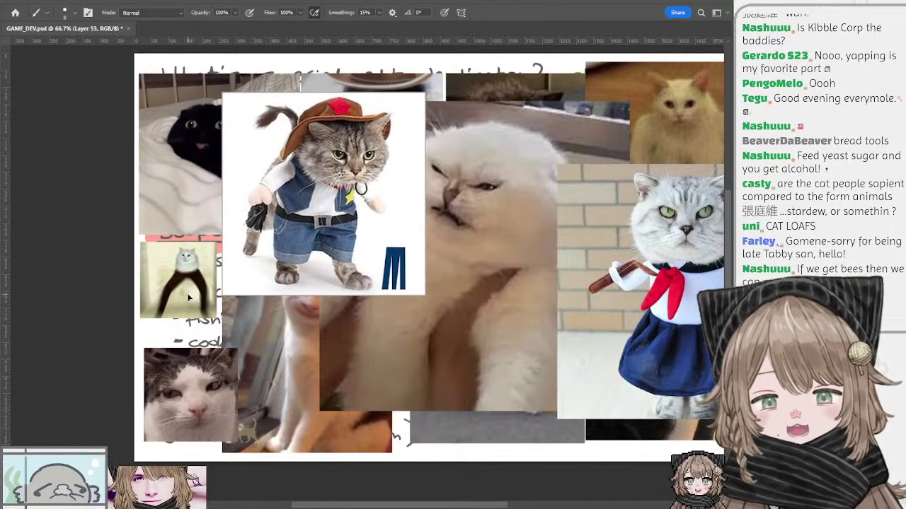
left_click_drag(315, 239, 246, 231)
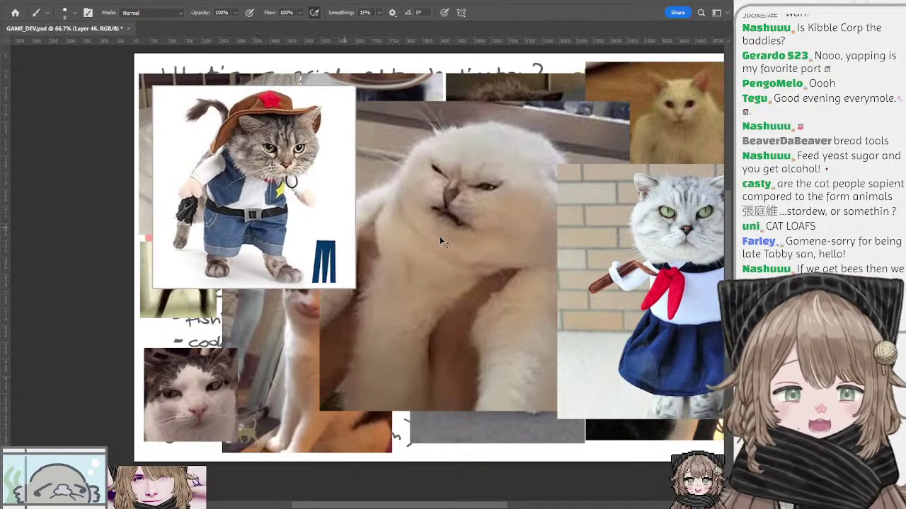
Hide the cowboy cat, sailor cat and large grumpy white cat photos to uncover the collage beneath them
left_click(621, 317)
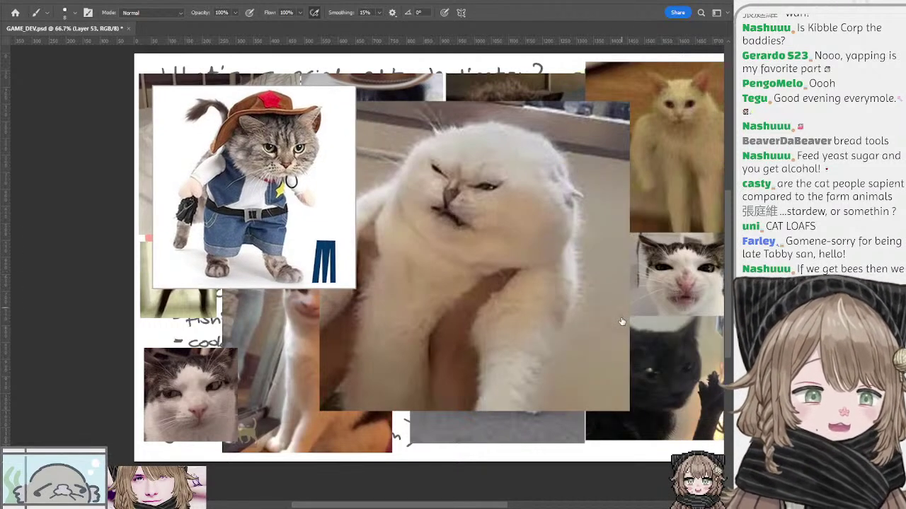
key("ctrl+z")
left_click_drag(505, 275, 462, 261)
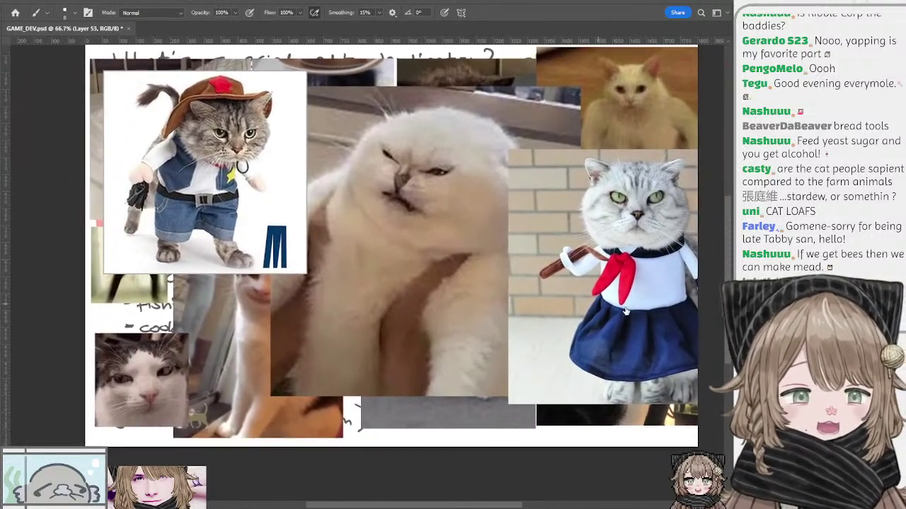
key("Delete")
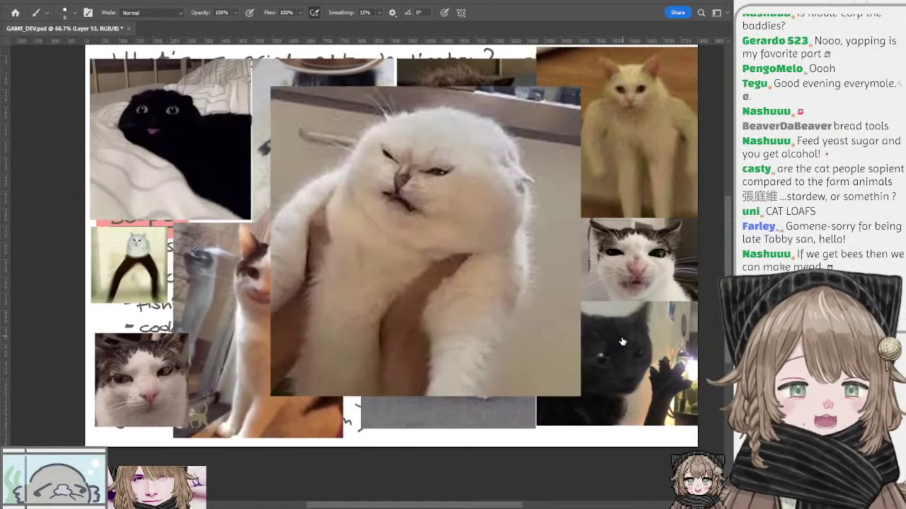
key("Delete")
left_click_drag(402, 239, 296, 272)
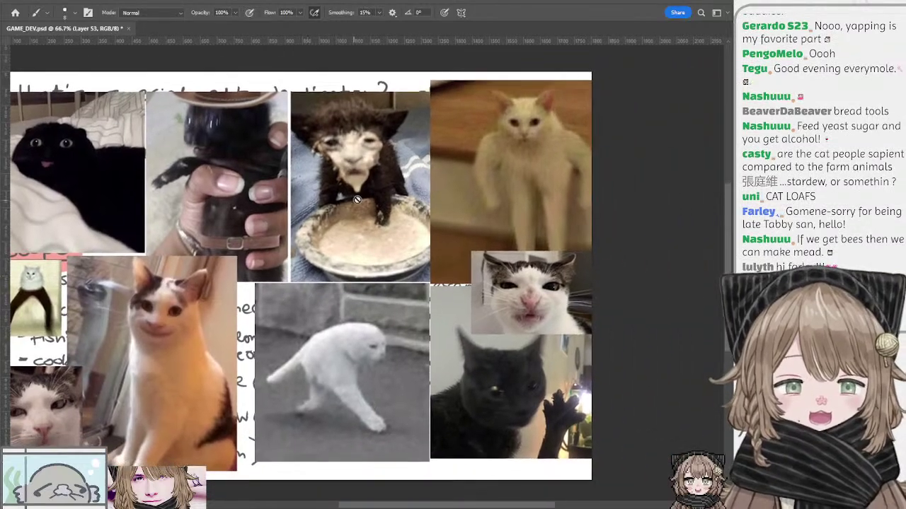
Examine the uncovered collage, including the messy-faced kitten at its bowl, the walking white cat and the black cat
left_click(366, 196, "ctrl")
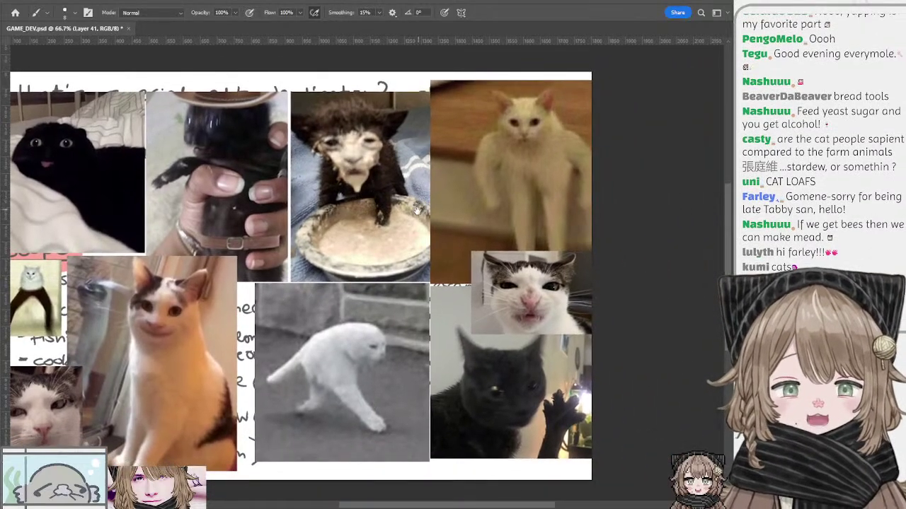
left_click_drag(433, 214, 400, 214)
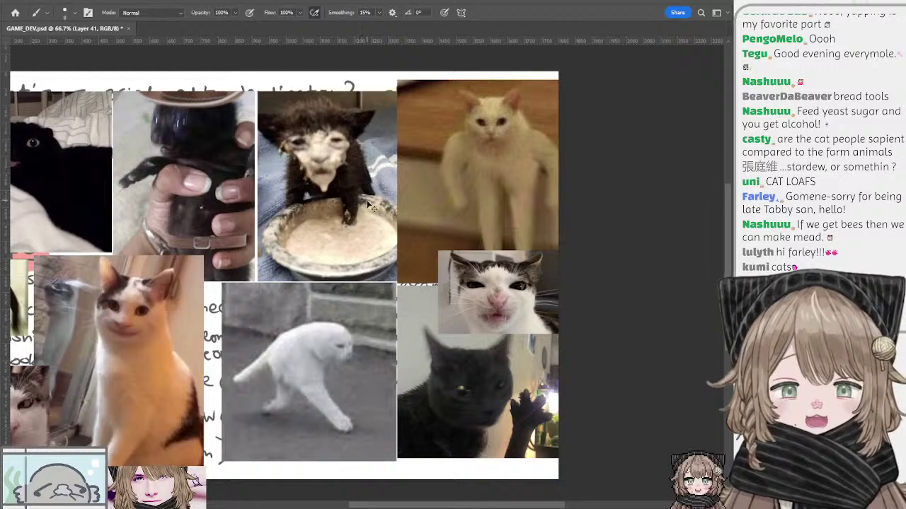
left_click_drag(339, 239, 404, 216)
left_click(414, 301, "ctrl")
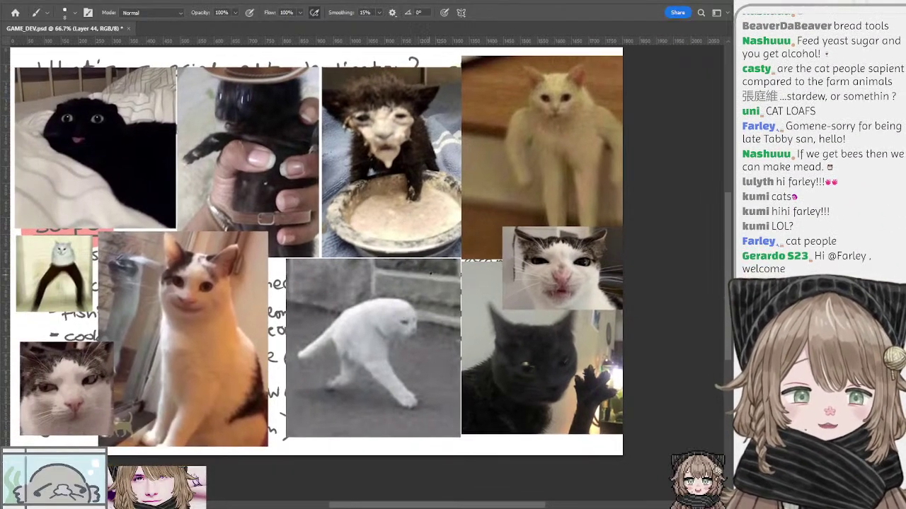
left_click_drag(456, 253, 377, 261)
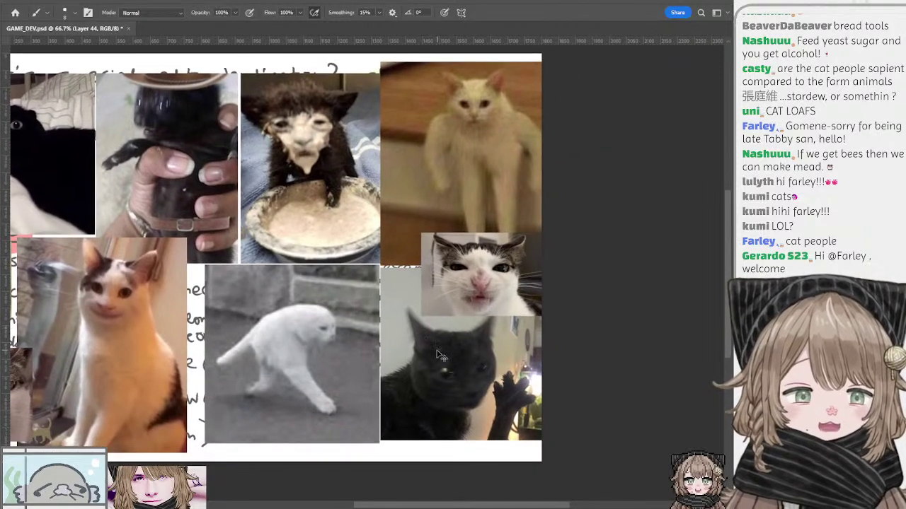
left_click(453, 323, "ctrl")
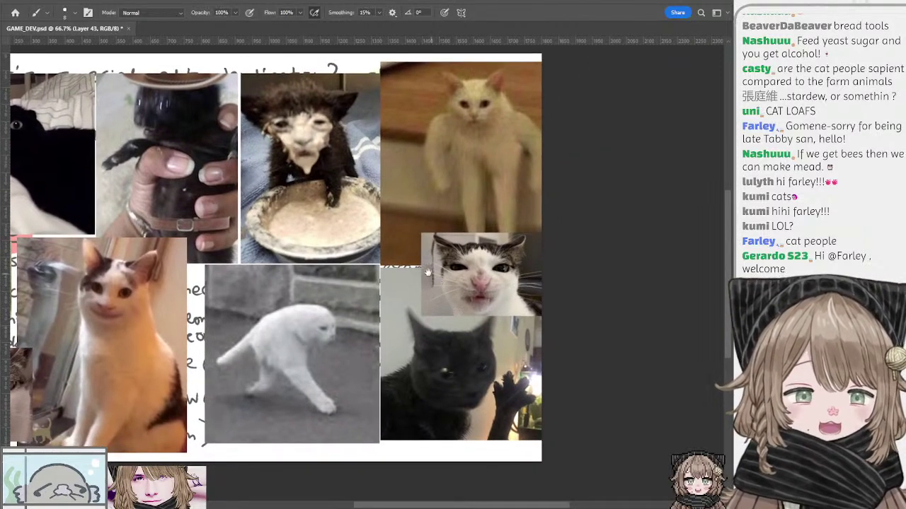
scroll(393, 264, "left", 5)
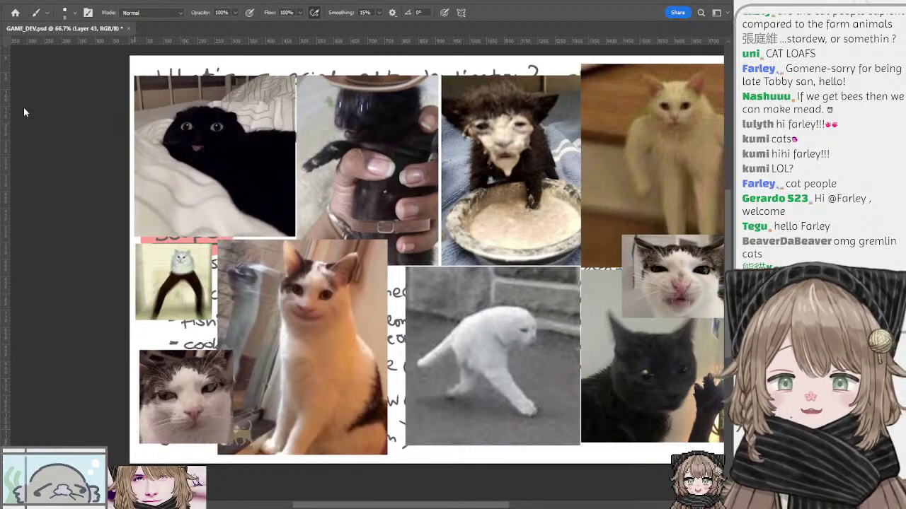
key("ctrl+minus")
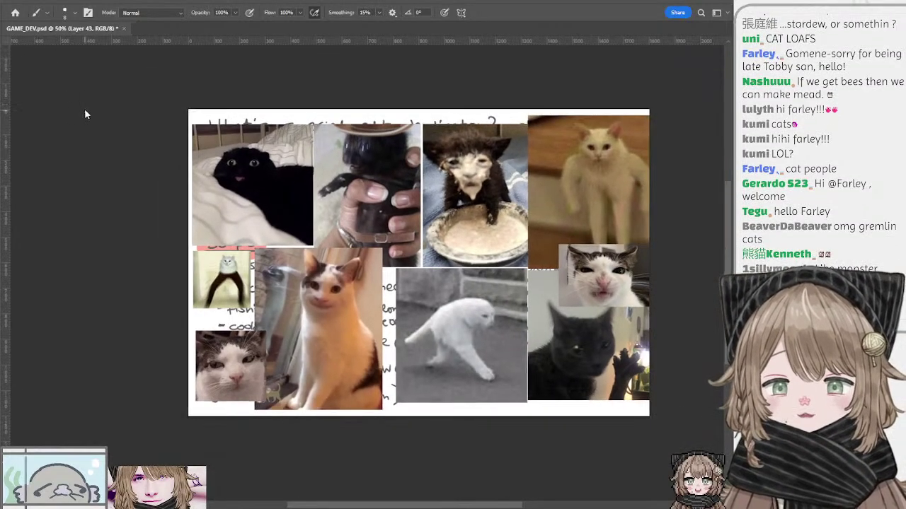
key("ctrl+plus")
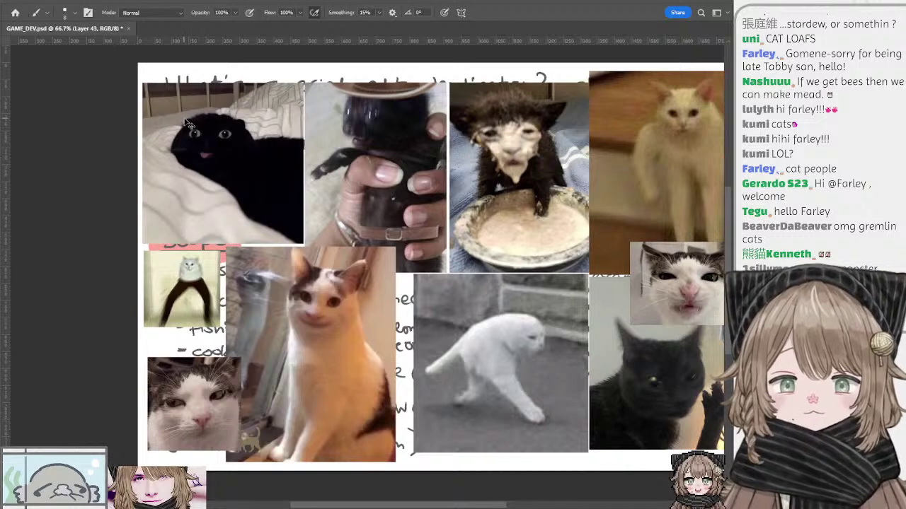
Restore the three hidden cat photos and hide the whole CAR VIBES collage to return to the page's notes
left_click(627, 286, "ctrl")
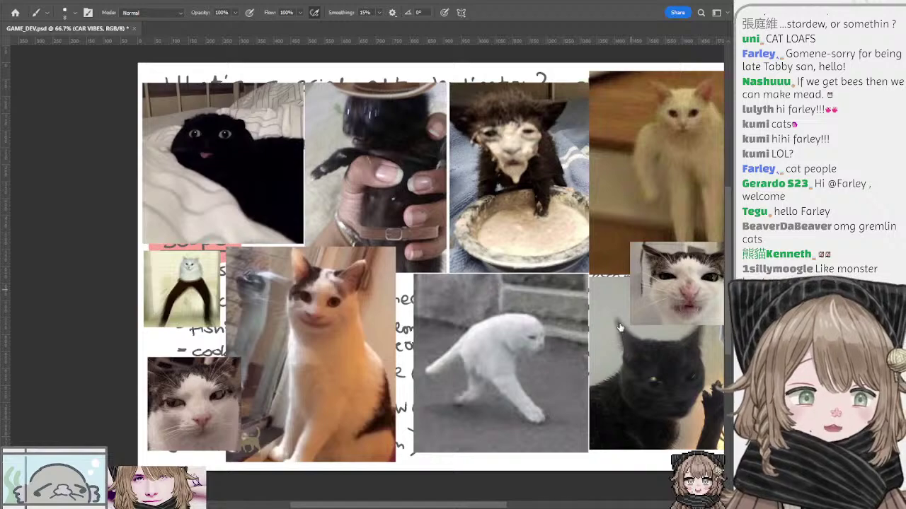
left_click(623, 290)
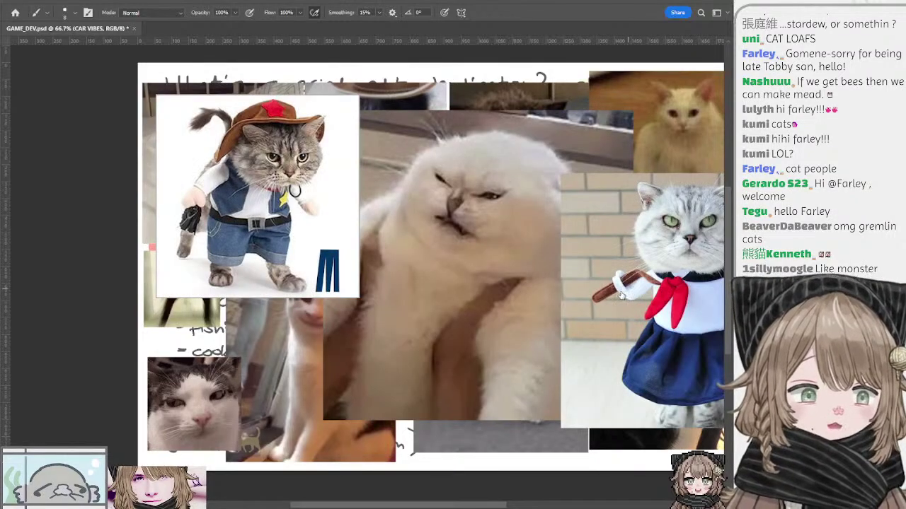
left_click(623, 305)
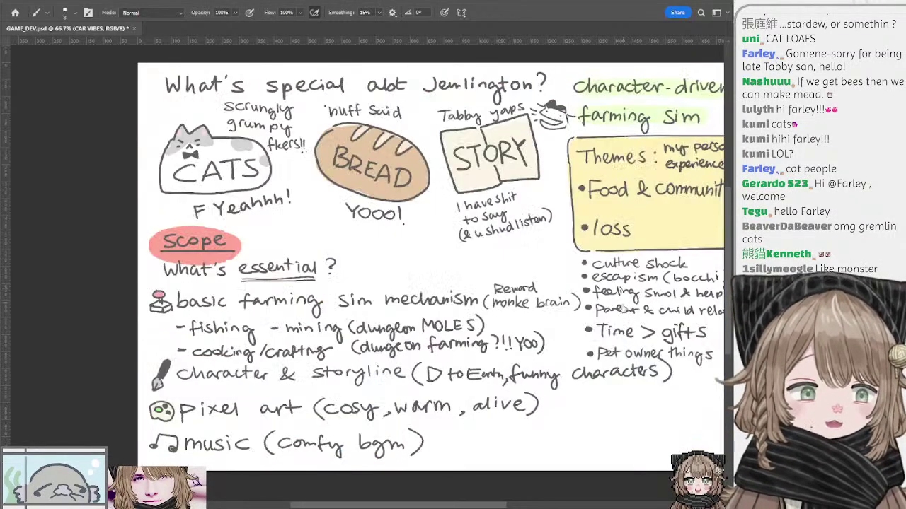
left_click(636, 318)
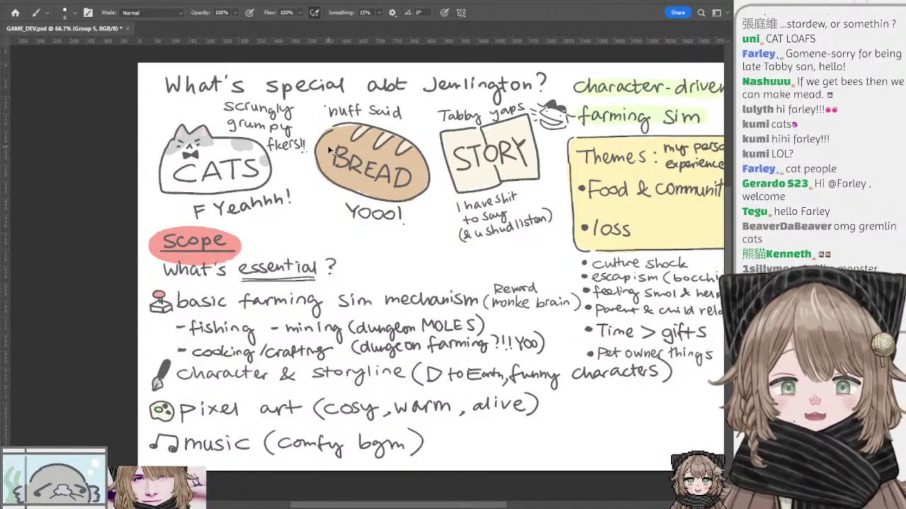
key("ctrl+z")
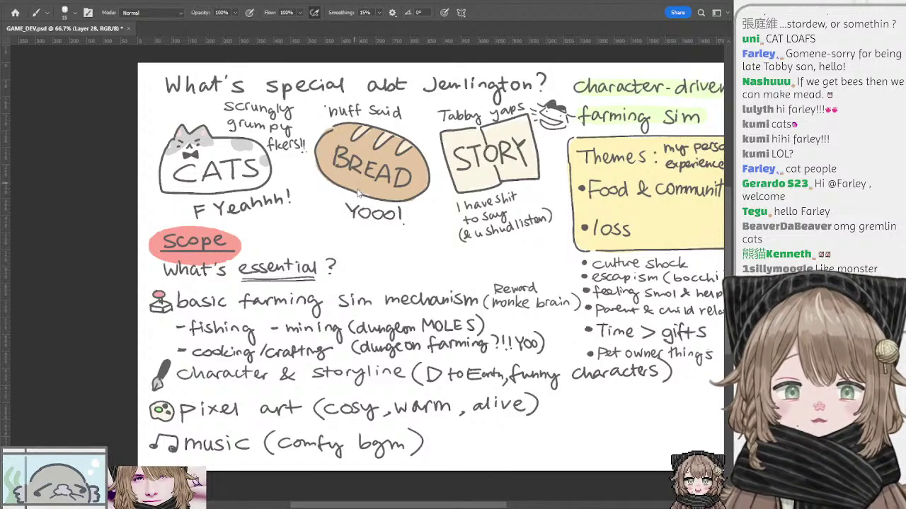
mouse_move(375, 159)
left_mouse_down()
mouse_move(396, 190)
mouse_move(388, 183)
left_mouse_up()
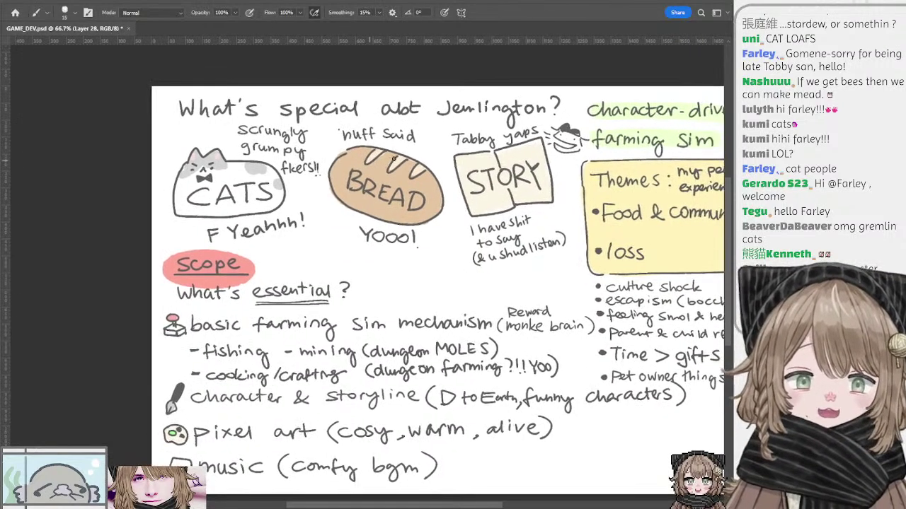
key("bracketleft")
key("bracketleft")
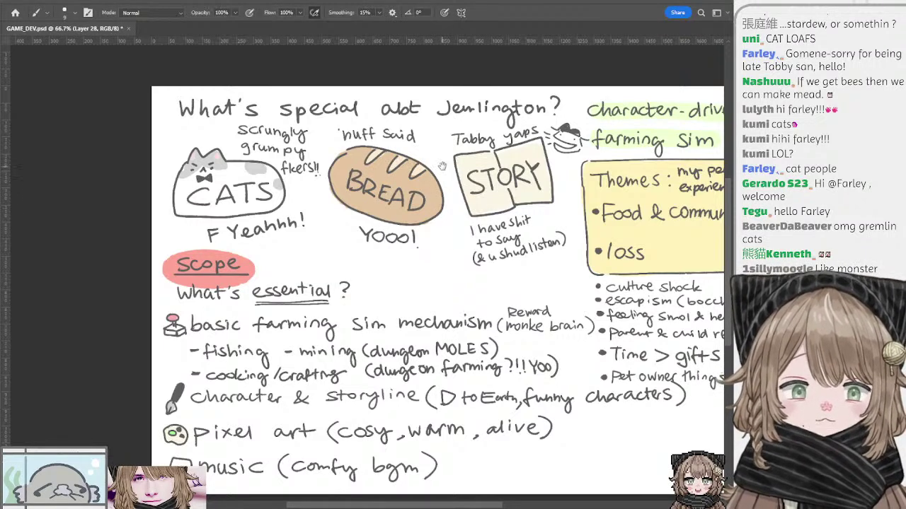
left_click_drag(443, 169, 434, 171)
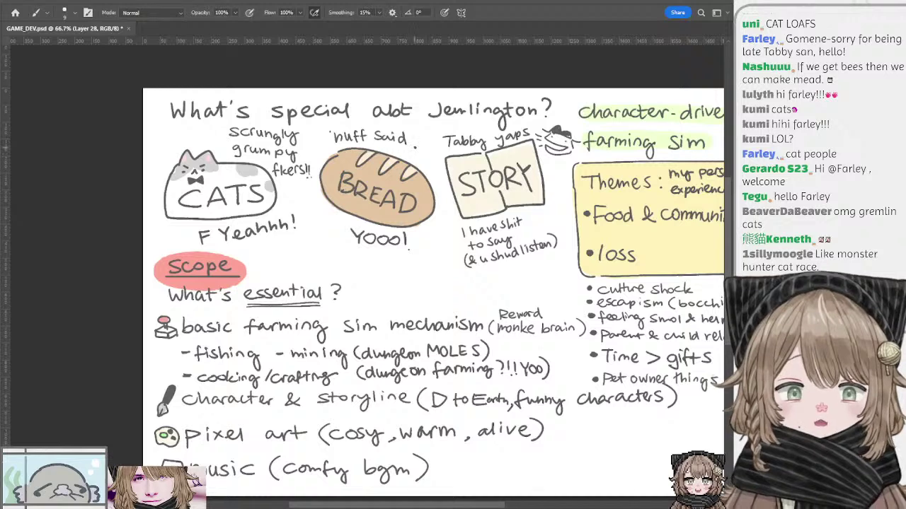
left_click_drag(412, 142, 397, 129)
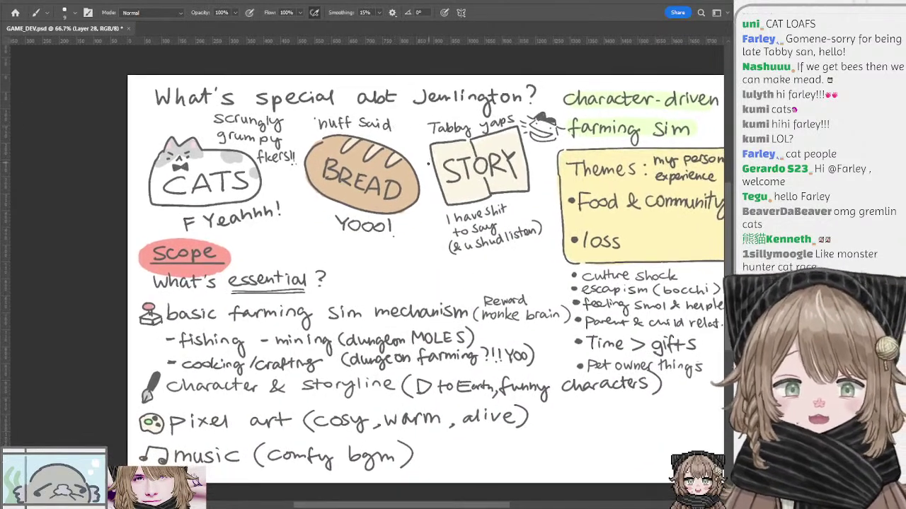
key("l")
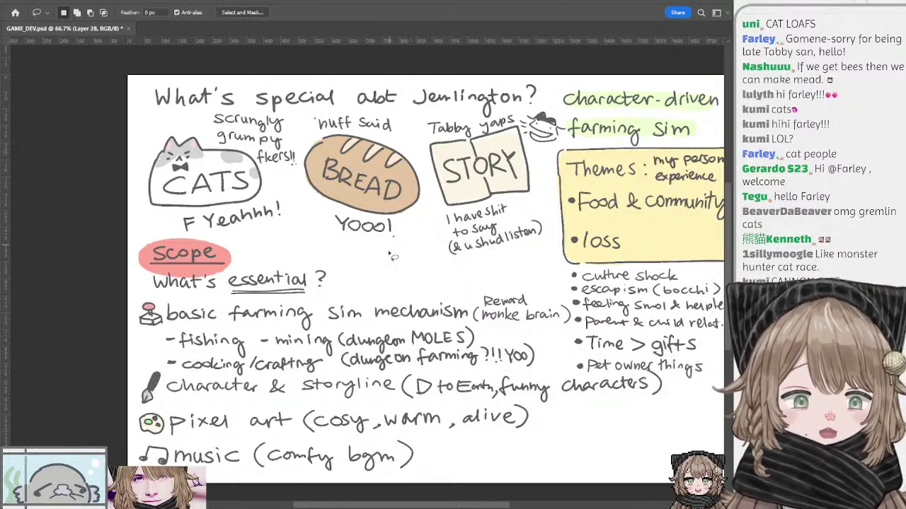
key("b")
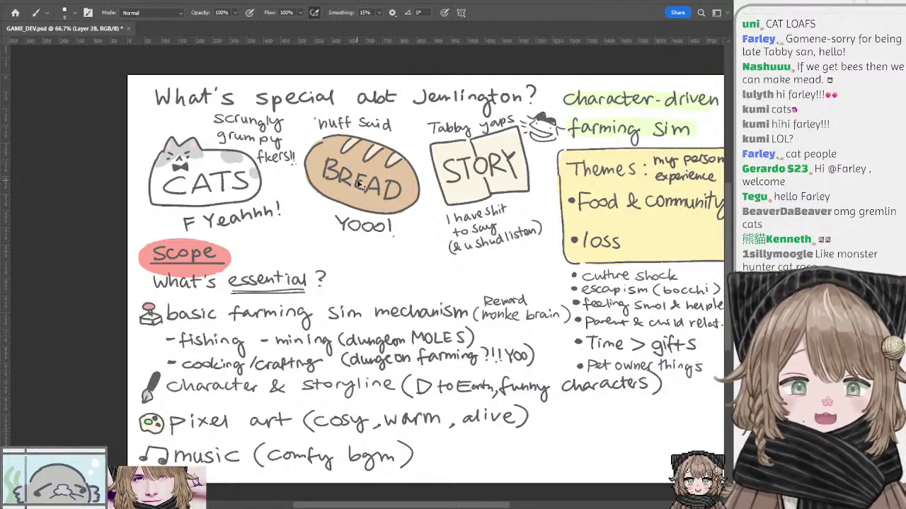
key("ctrl+shift+alt+n")
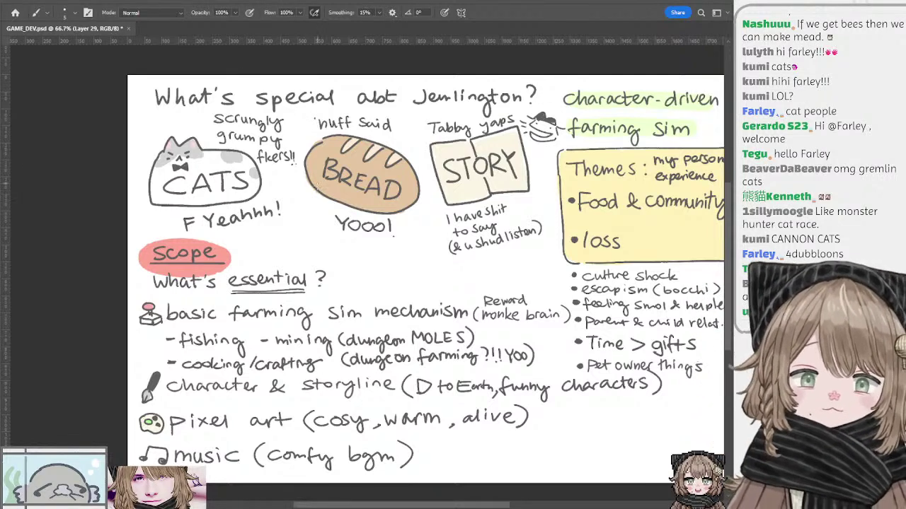
left_click_drag(328, 194, 310, 197)
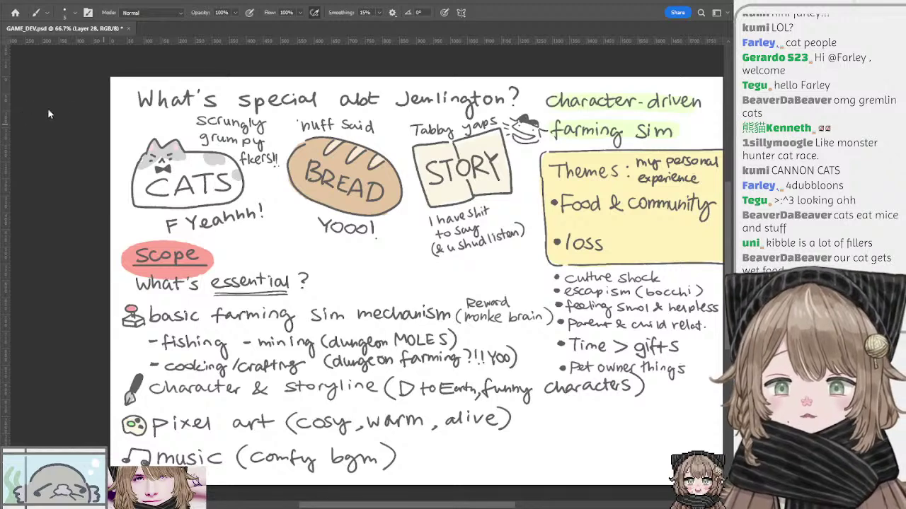
key("l")
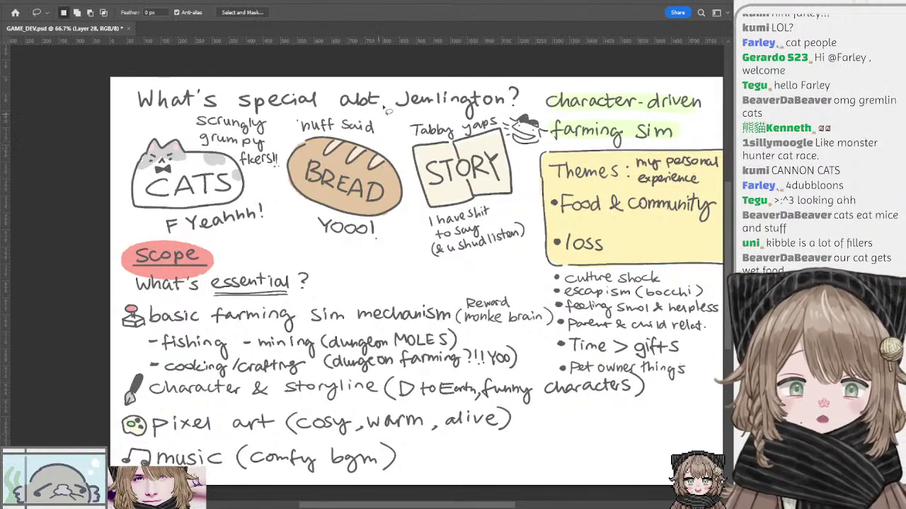
mouse_move(400, 110)
left_mouse_down()
mouse_move(375, 97)
mouse_move(406, 112)
mouse_move(376, 100)
mouse_move(392, 103)
left_mouse_up()
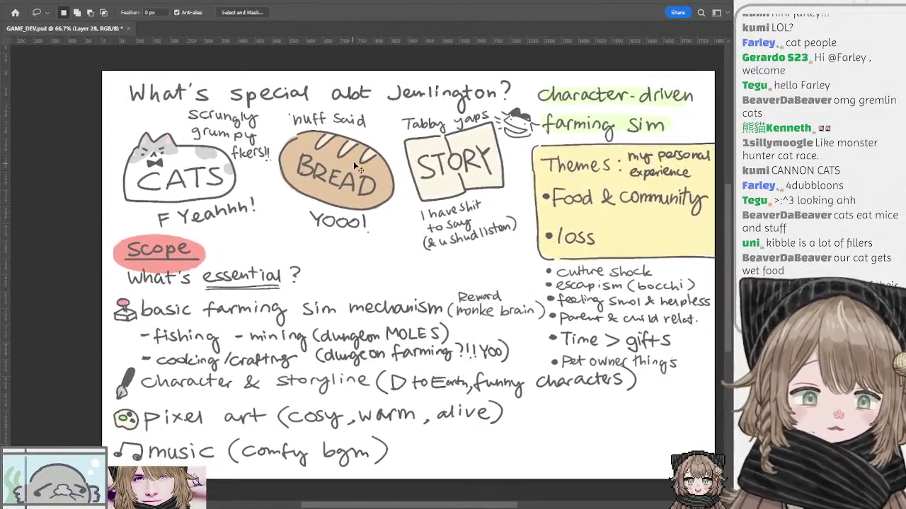
Sample the bread's cream score colour, undo the test stroke below the loaf, and sample the tan crust colour for the brush
key("b")
left_click(348, 143, "alt")
key("l")
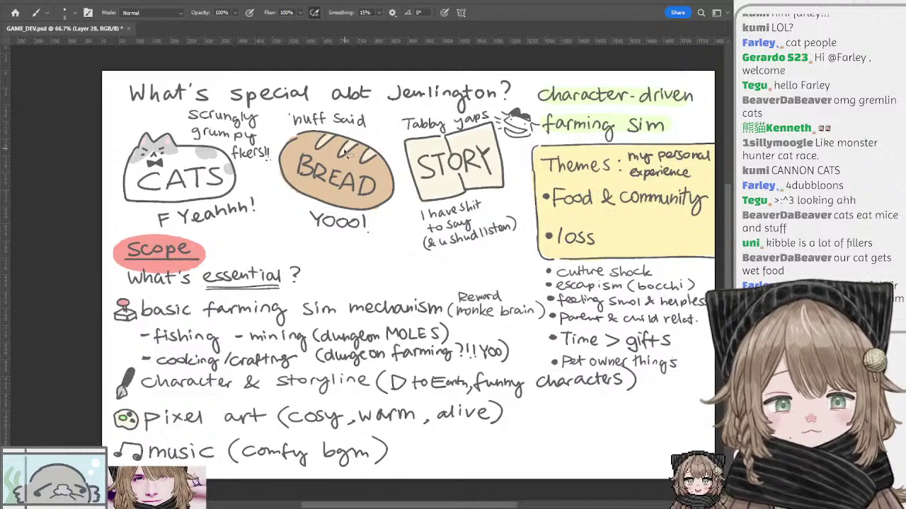
key("b")
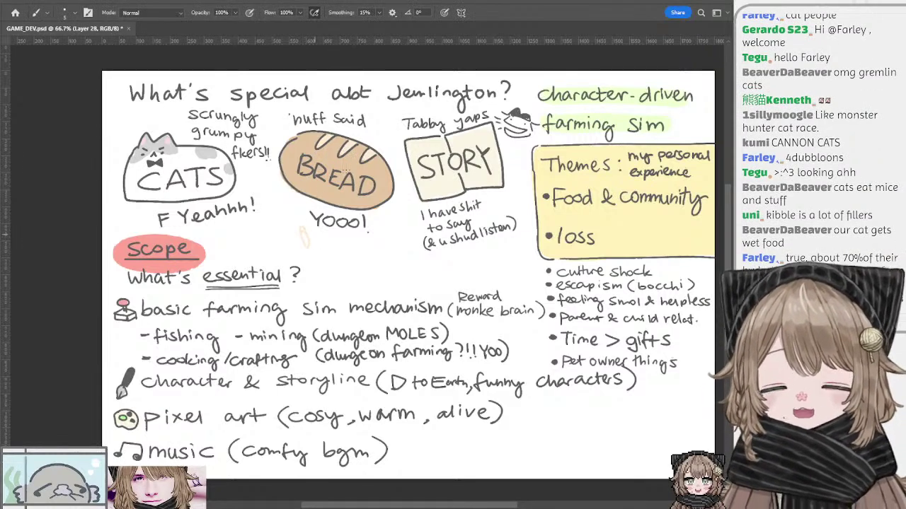
key("ctrl+z")
left_click(373, 167, "alt")
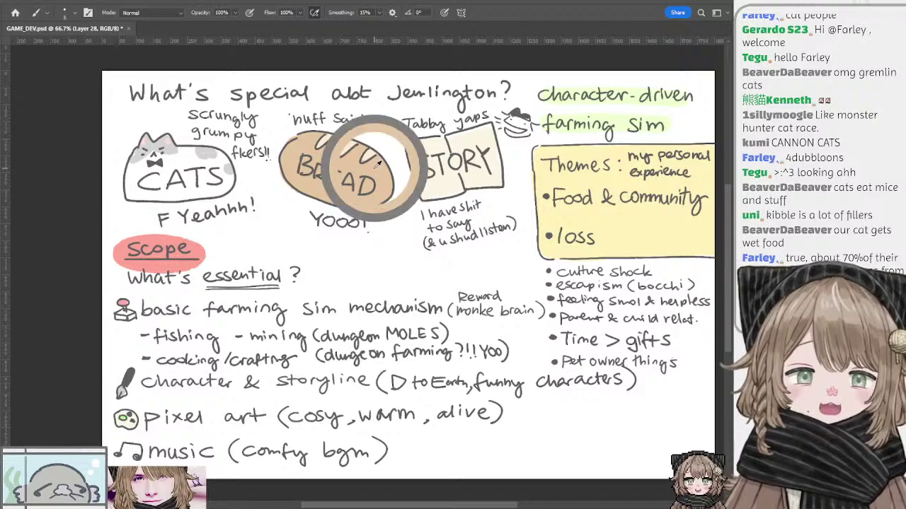
Hide the Jemlington notes and show the overarching plot sketch with KIBBLE CORP, the farm and the Cat dad bakery
left_click_drag(384, 175, 292, 179)
left_click_drag(386, 203, 314, 184)
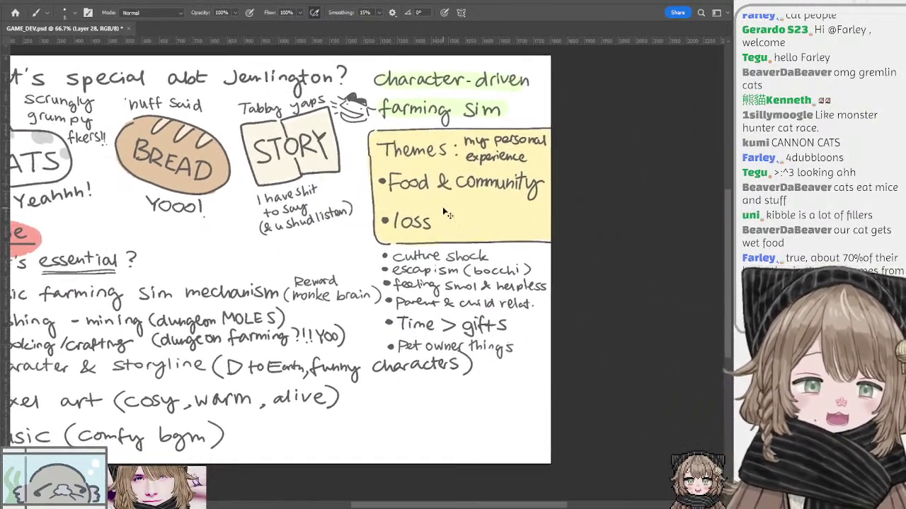
scroll(382, 179, "left", 6)
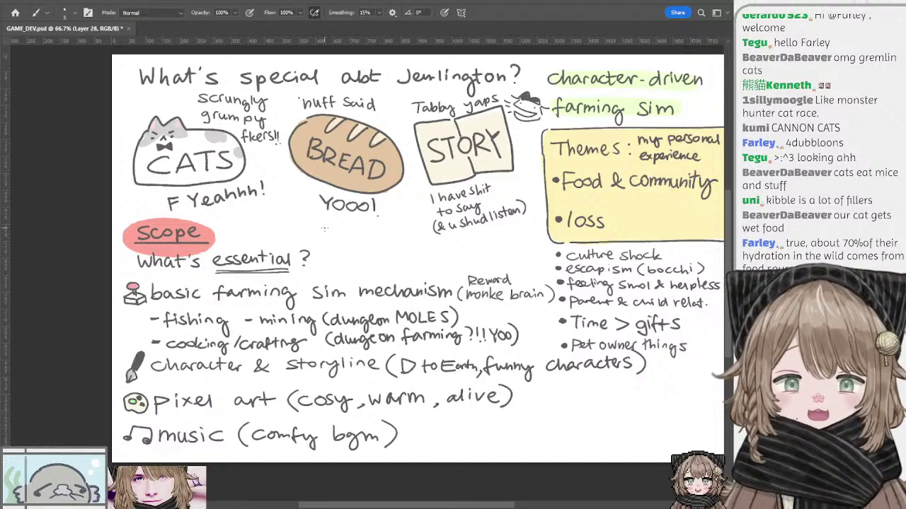
mouse_move(392, 121)
left_mouse_down()
mouse_move(350, 196)
mouse_move(396, 132)
left_mouse_up()
left_click(619, 317)
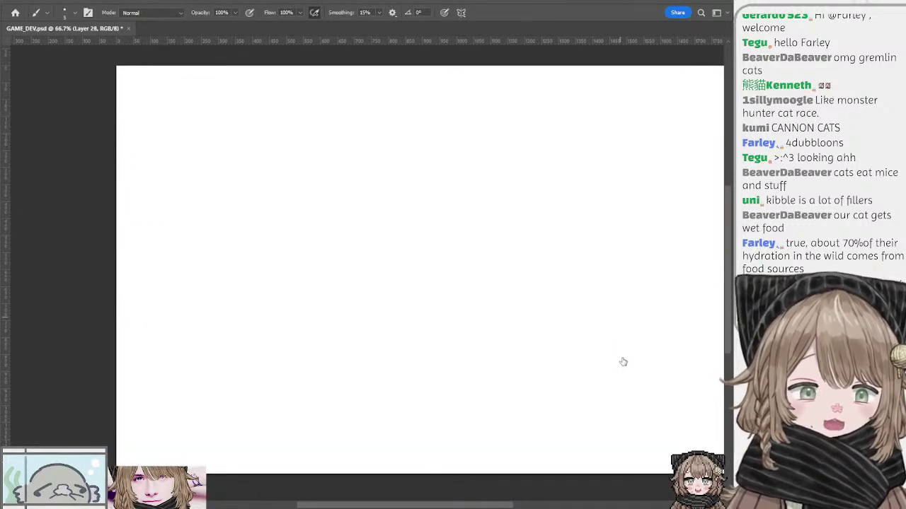
left_click(621, 360)
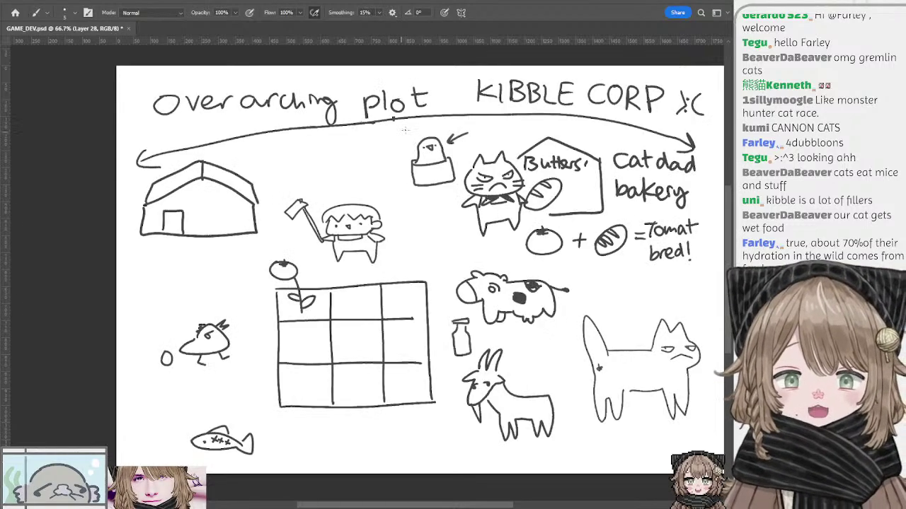
scroll(405, 131, "up", 3)
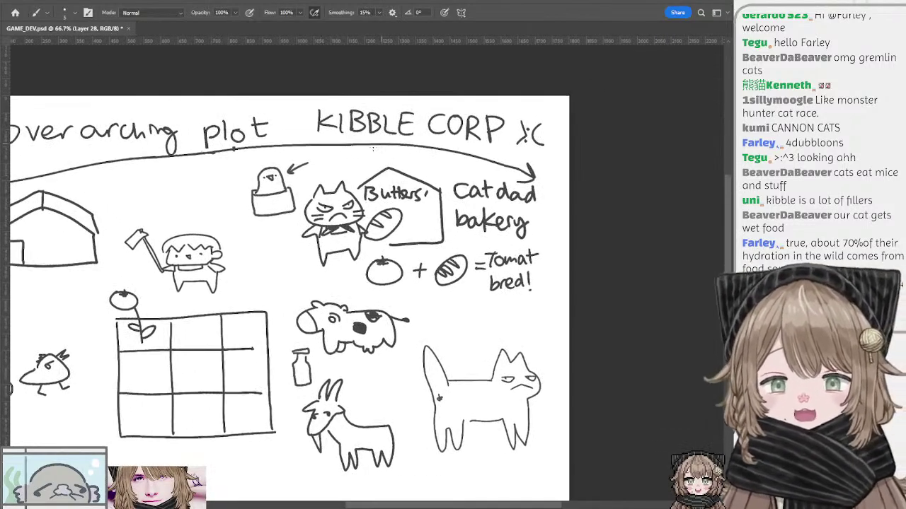
left_click_drag(353, 160, 457, 165)
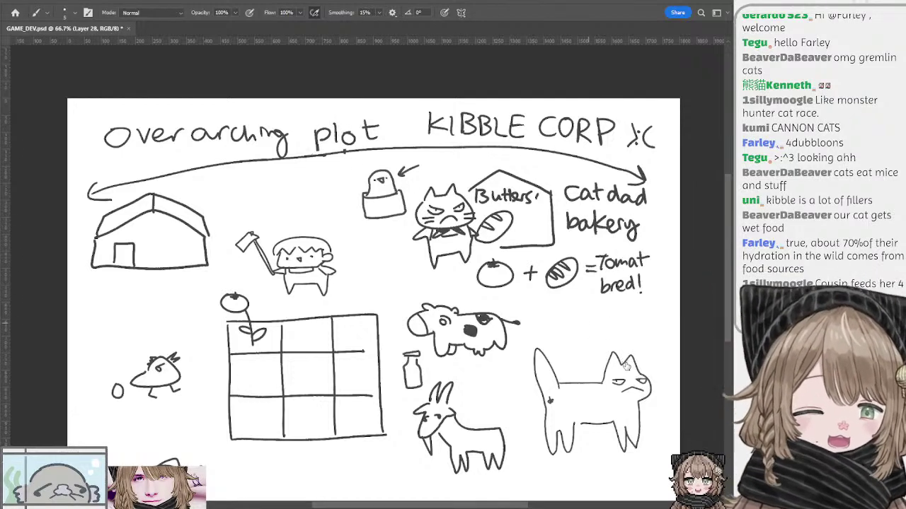
Select the plot sketch's group, hide the sketch, and bring back the notes on what is special about Jemlington
left_click(436, 132, "ctrl")
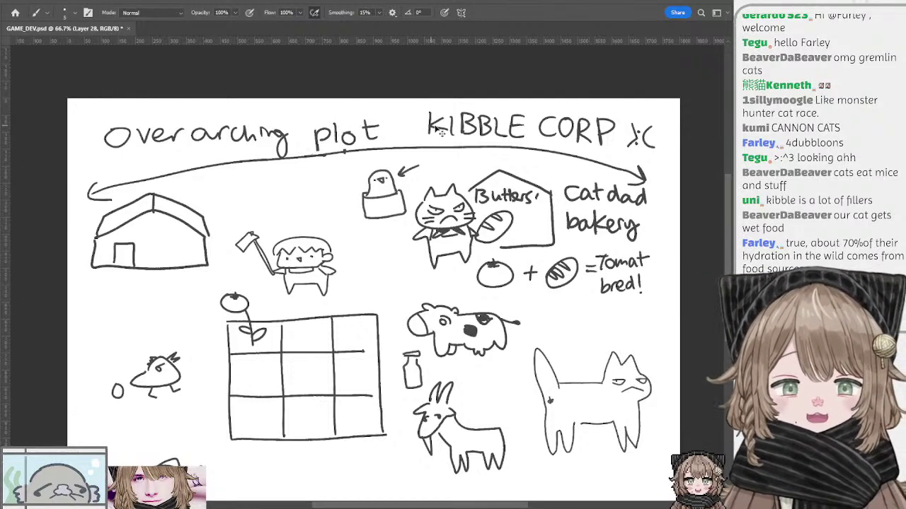
left_click(628, 363)
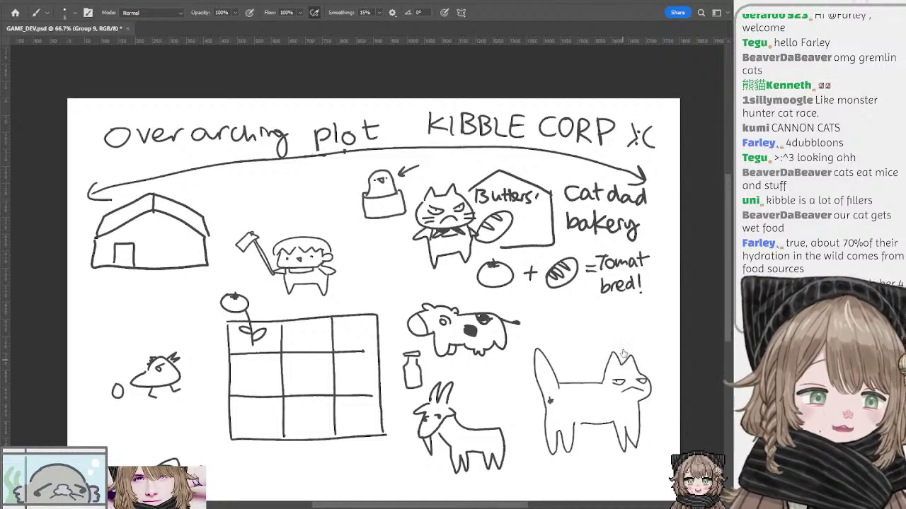
left_click(620, 351)
left_click(614, 317)
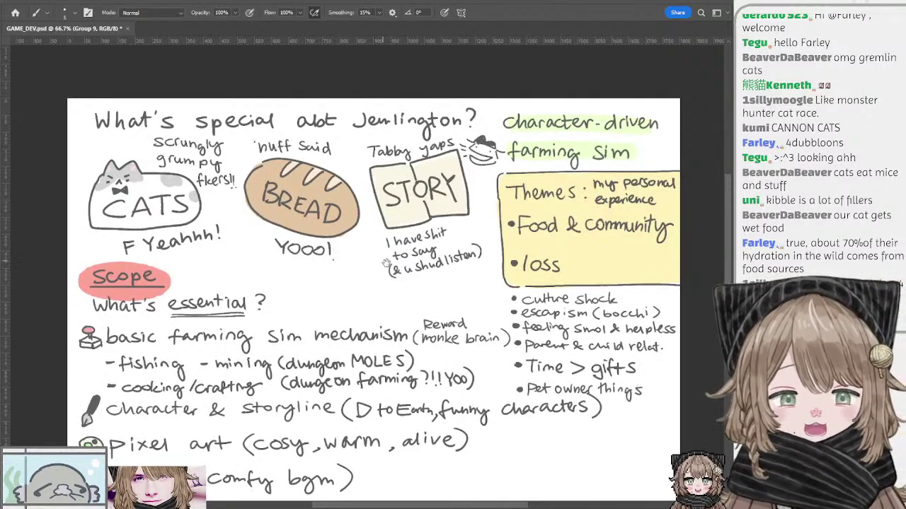
Select the bread drawing's layer and enlarge the view to 100% around the bread and story drawings
mouse_move(380, 261)
left_mouse_down()
mouse_move(465, 234)
mouse_move(448, 235)
mouse_move(452, 242)
left_mouse_up()
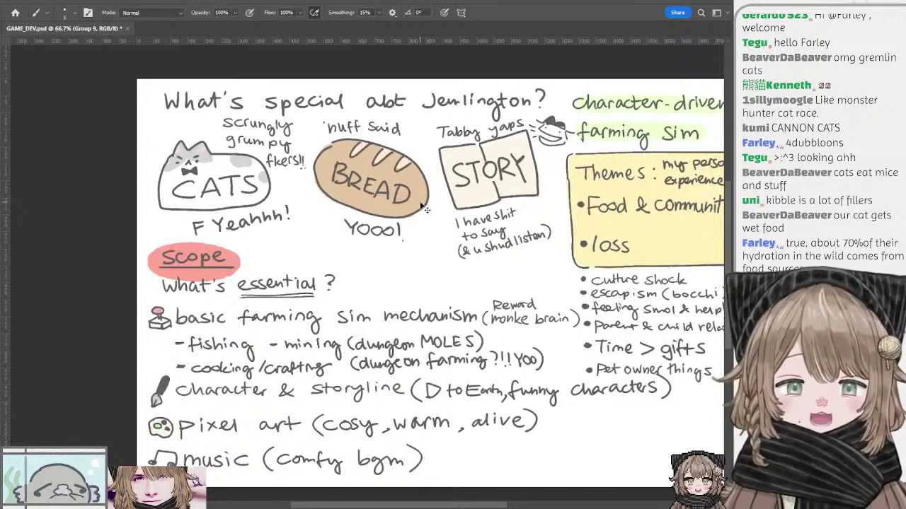
left_click(394, 146, "ctrl")
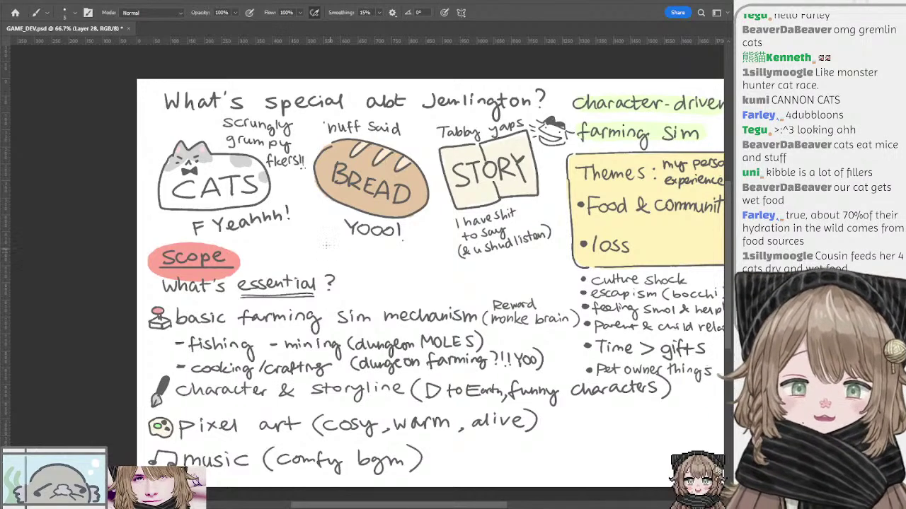
left_click_drag(368, 237, 338, 236)
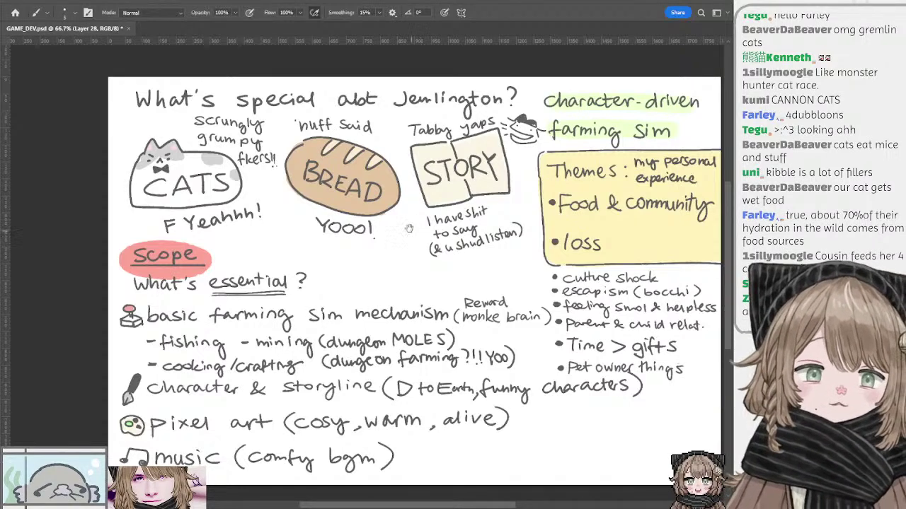
scroll(395, 224, "up", 2)
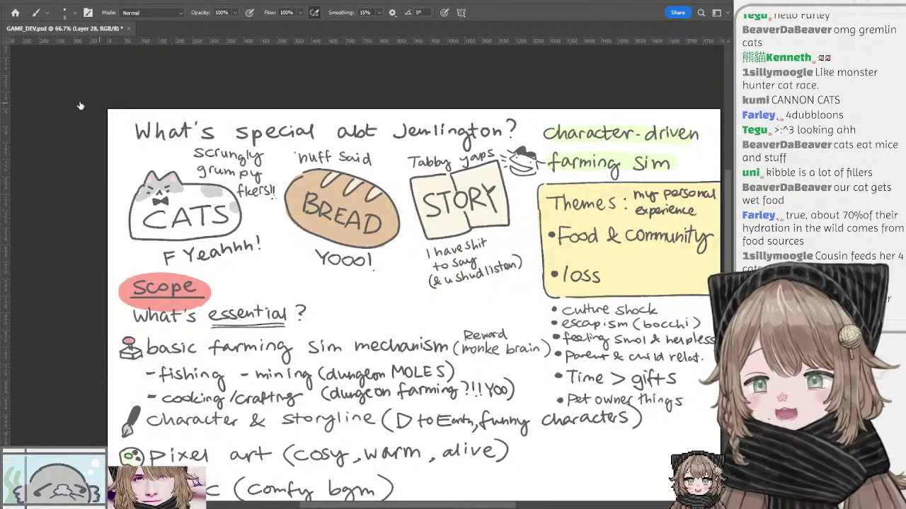
key("ctrl+plus")
left_click_drag(322, 162, 237, 203)
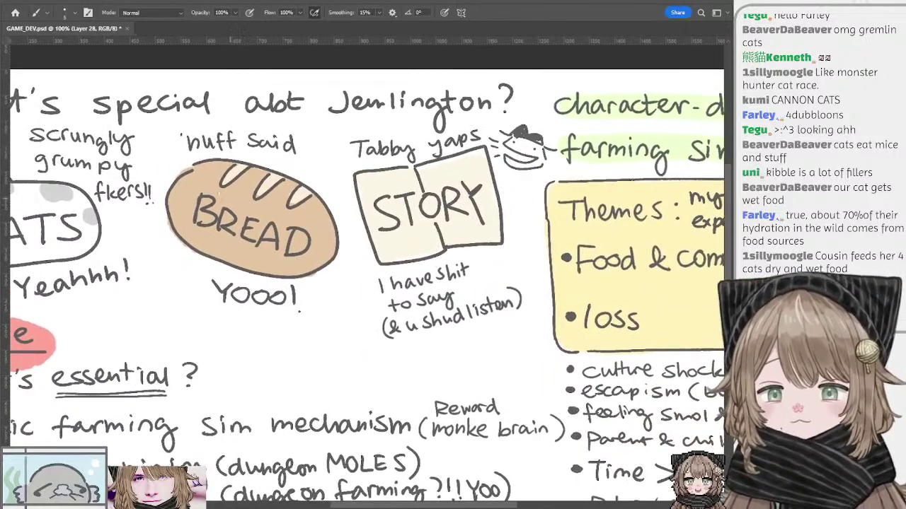
key("ctrl+shift+alt+n")
left_click(202, 208, "alt")
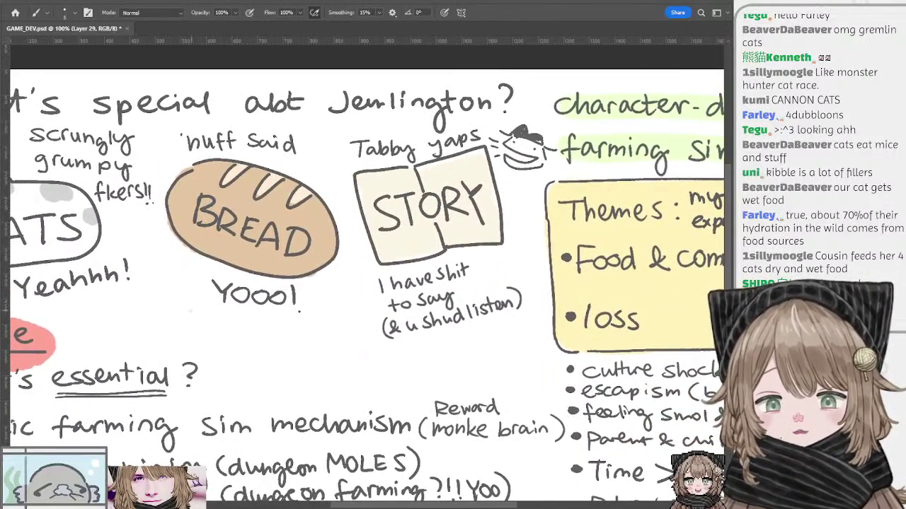
mouse_move(198, 303)
left_mouse_down()
mouse_move(231, 290)
mouse_move(213, 290)
mouse_move(205, 274)
mouse_move(197, 303)
left_mouse_up()
left_click_drag(283, 303, 236, 306)
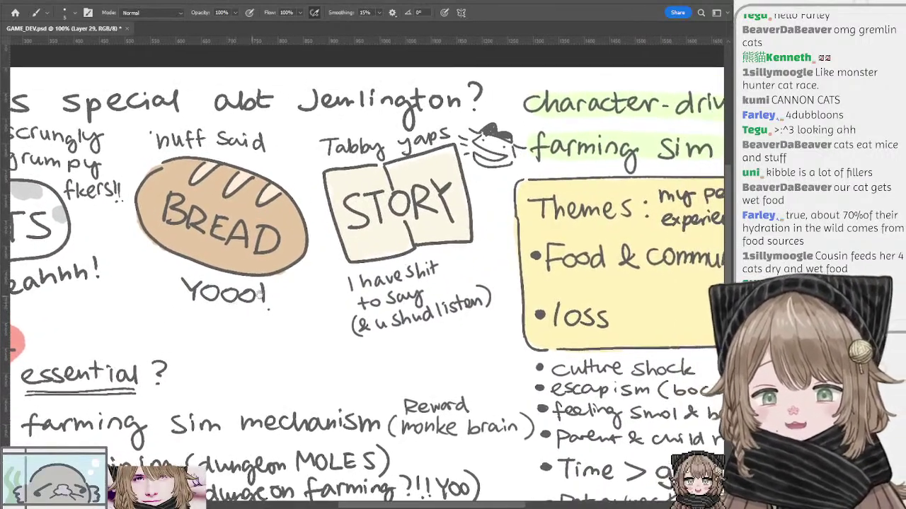
left_click_drag(289, 296, 261, 293)
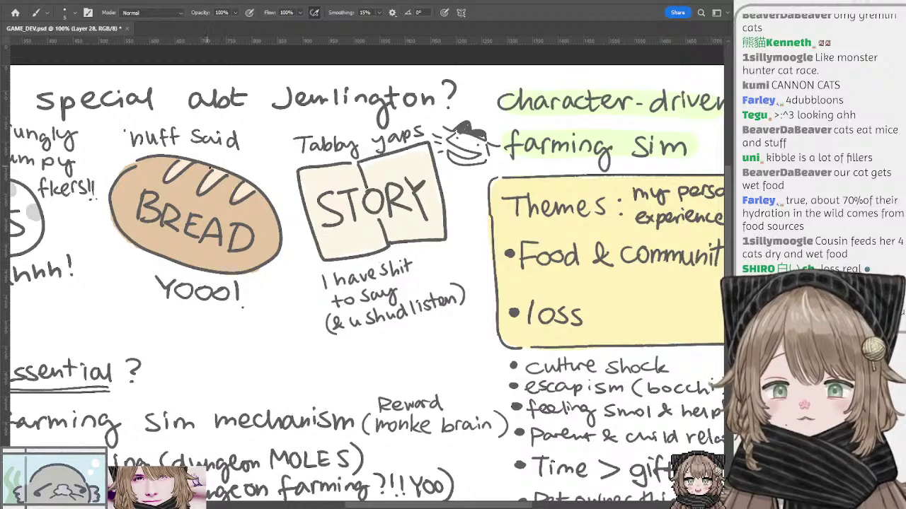
Examine the CATS, BREAD and STORY drawings and their handwritten notes under the heading about what's special about Jemlington
left_click_drag(188, 188, 245, 197)
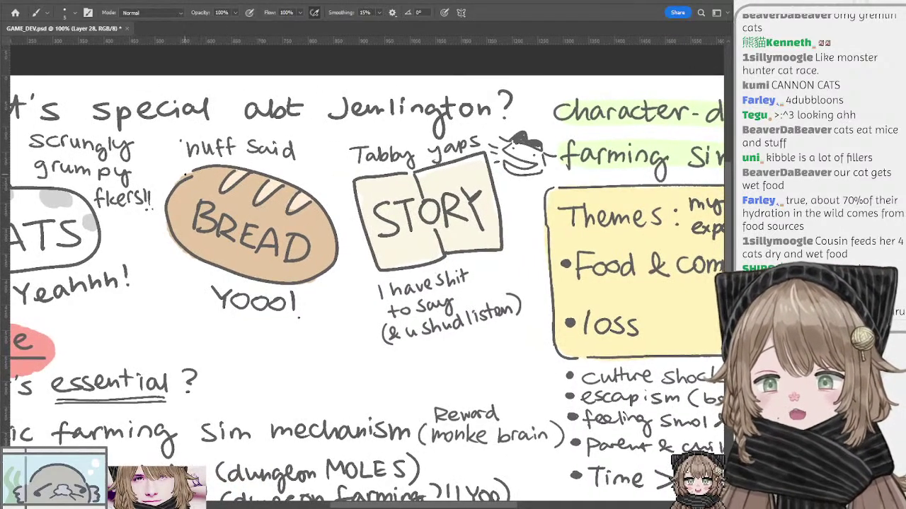
key("l")
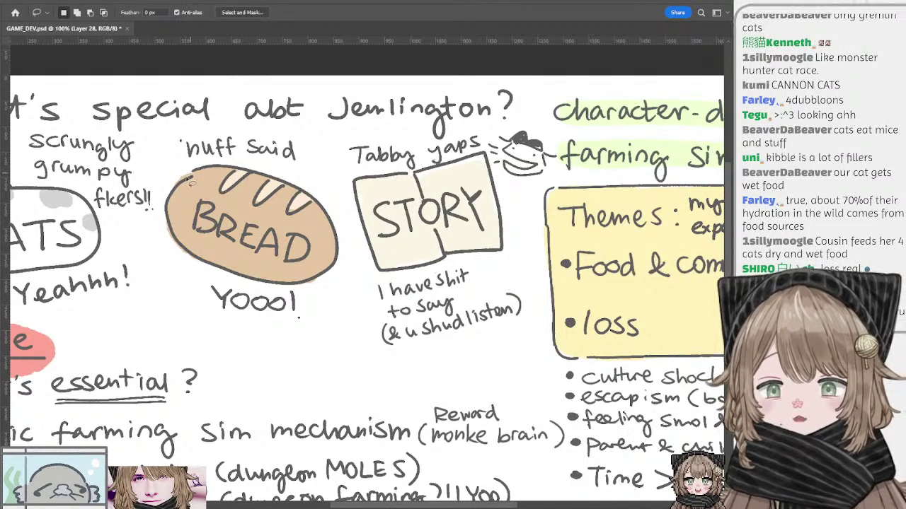
mouse_move(291, 176)
left_mouse_down()
mouse_move(358, 166)
mouse_move(477, 174)
left_mouse_up()
key("b")
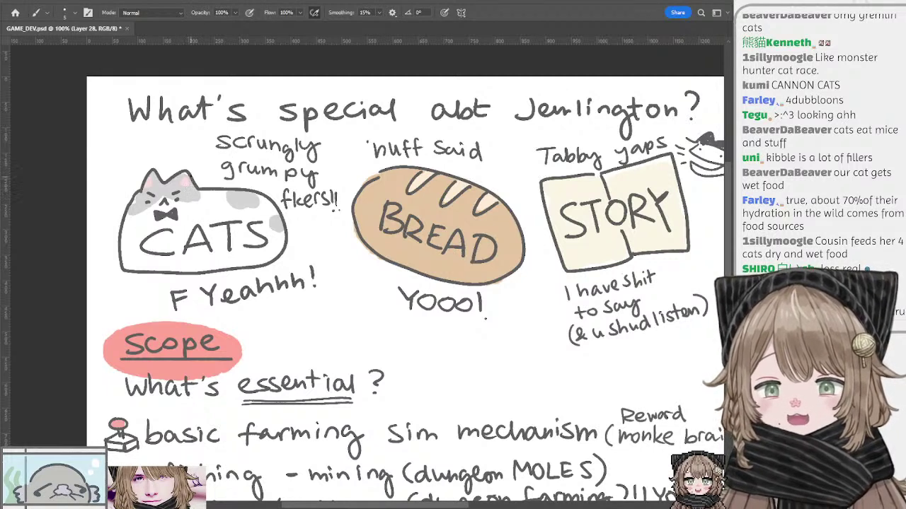
key("ctrl+alt+shift+n")
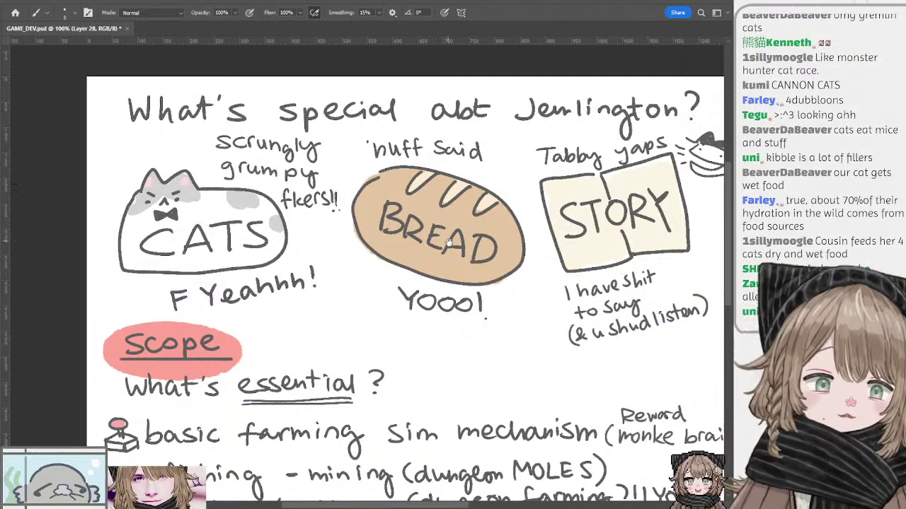
left_click_drag(446, 225, 280, 239)
left_click_drag(400, 263, 328, 258)
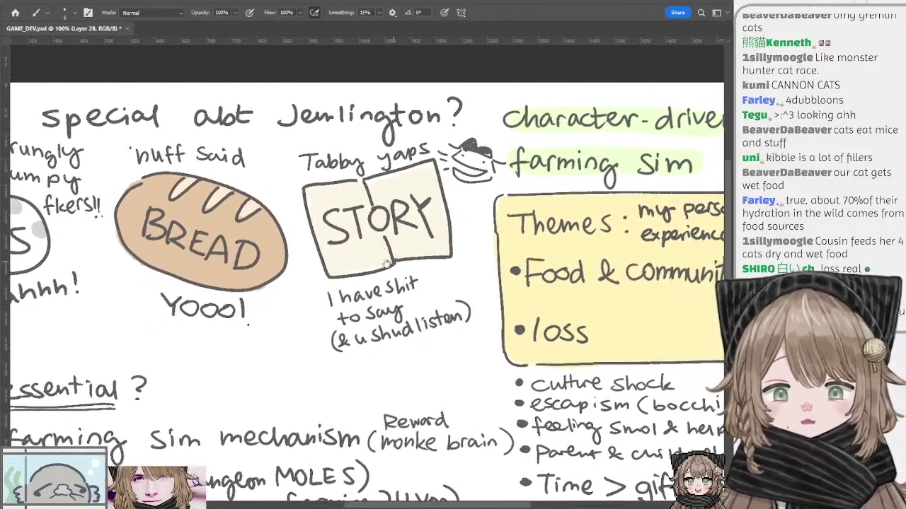
left_click_drag(389, 259, 302, 255)
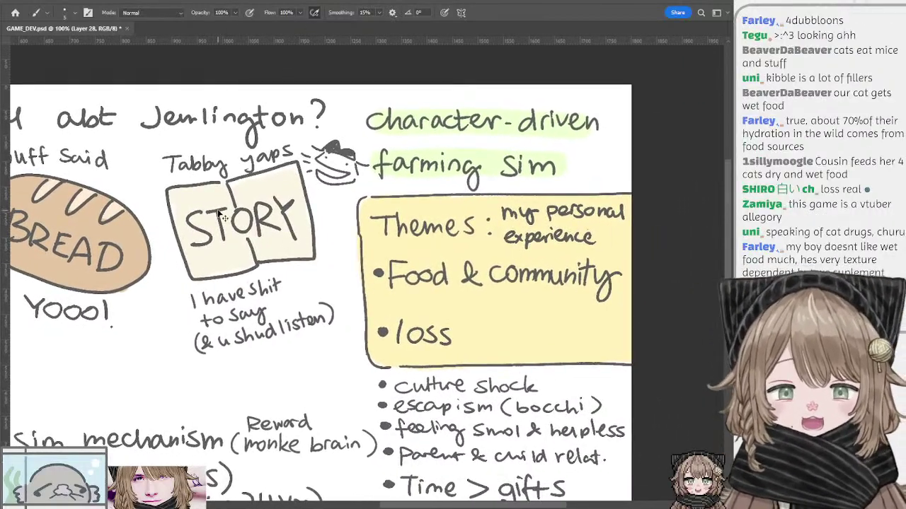
Add a new layer, then lasso the handwritten note below the STORY drawing and clear the selection
key("ctrl+shift+alt+n")
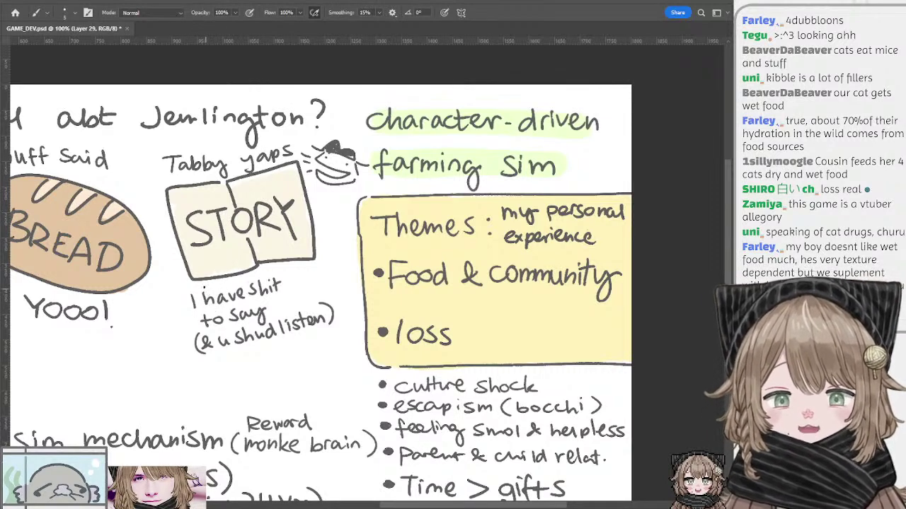
key("l")
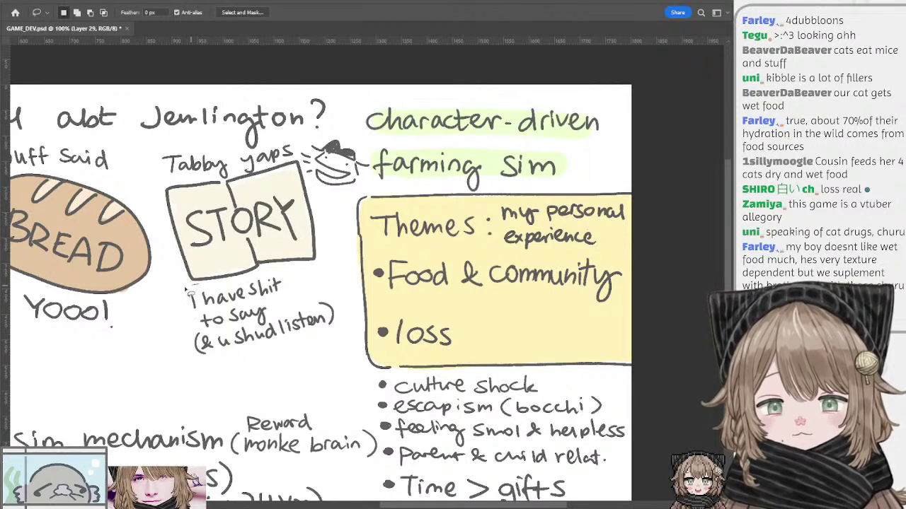
mouse_move(187, 290)
left_mouse_down()
mouse_move(243, 368)
mouse_move(358, 343)
mouse_move(333, 285)
mouse_move(262, 276)
left_mouse_up()
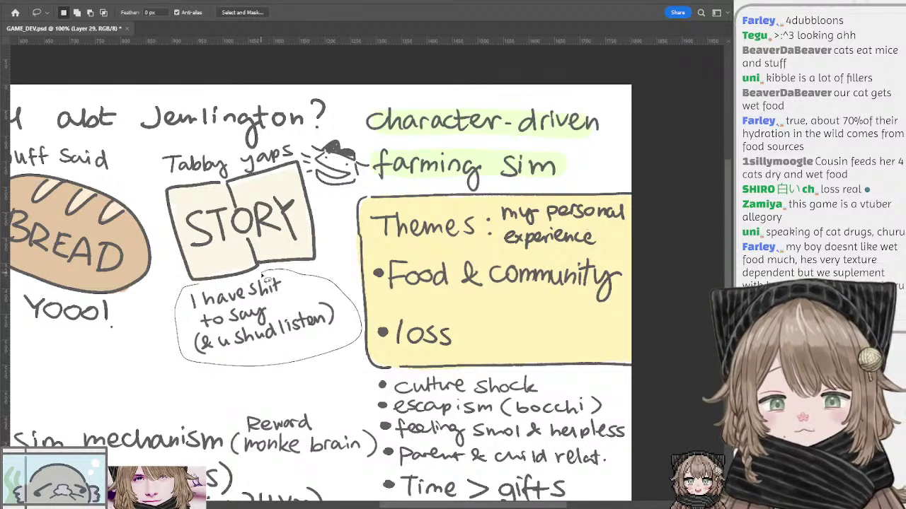
key("ctrl+d")
Examine the character-driven farming sim heading and the yellow Themes box beneath it
mouse_move(329, 220)
left_mouse_down()
mouse_move(290, 235)
mouse_move(332, 231)
left_mouse_up()
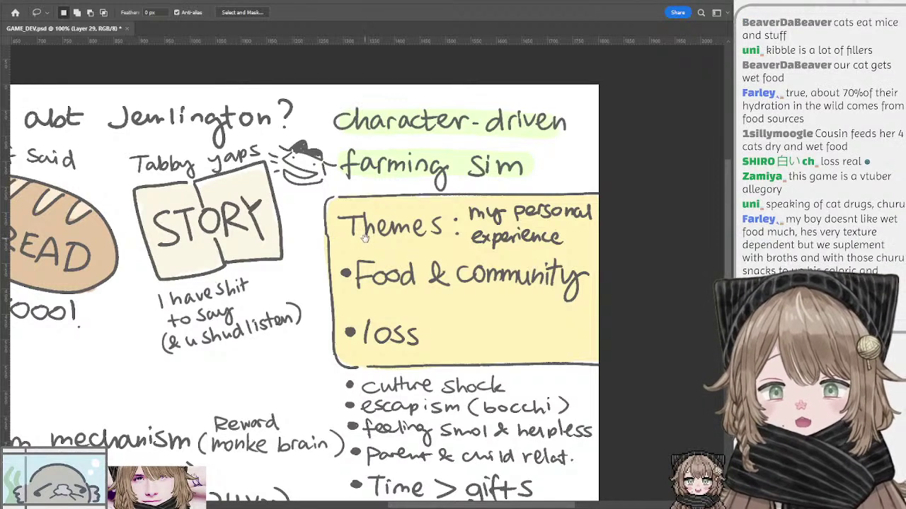
mouse_move(365, 238)
left_mouse_down()
mouse_move(329, 232)
mouse_move(359, 235)
left_mouse_up()
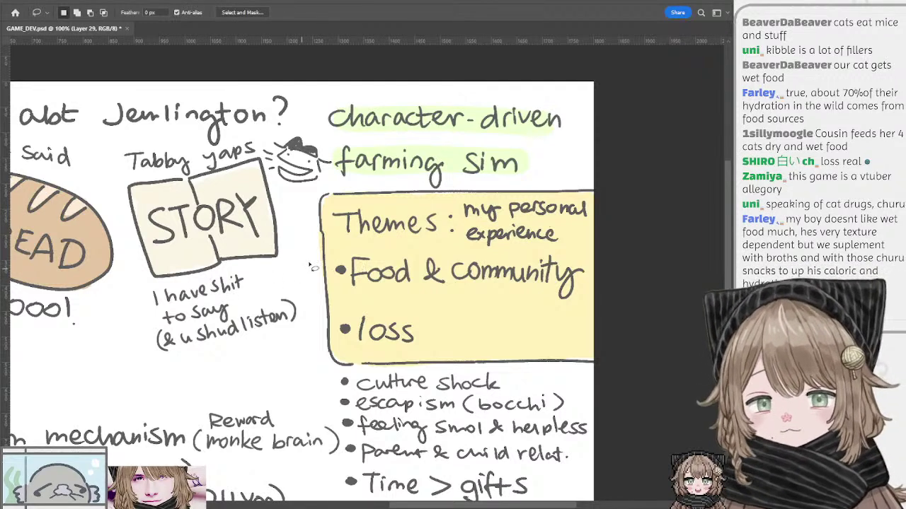
left_click_drag(382, 260, 310, 268)
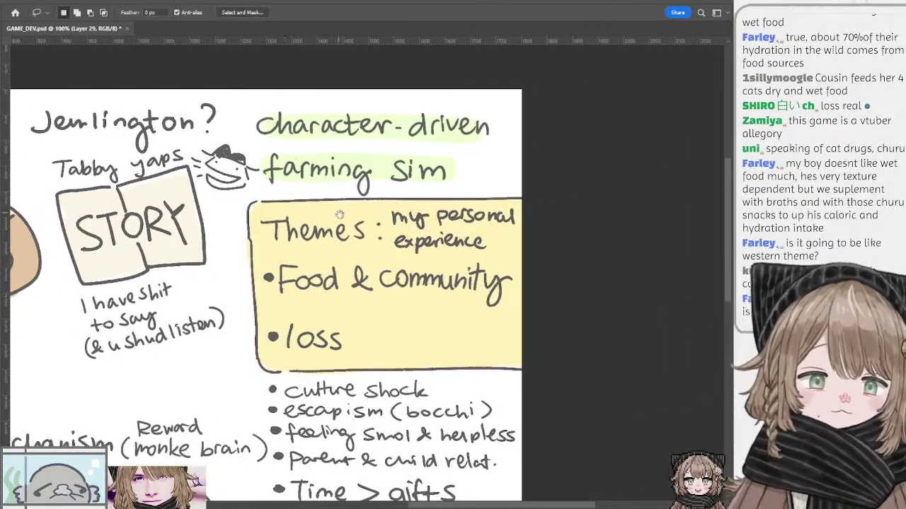
left_click_drag(339, 214, 317, 181)
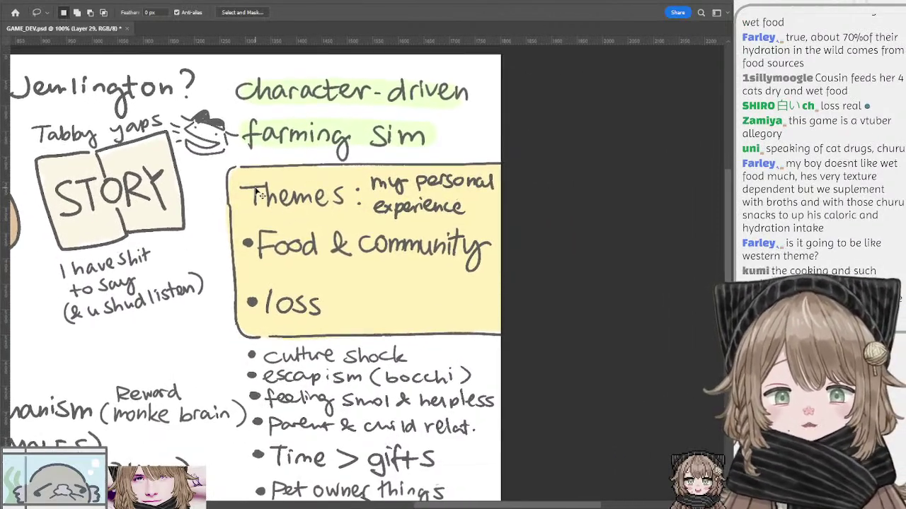
key("b")
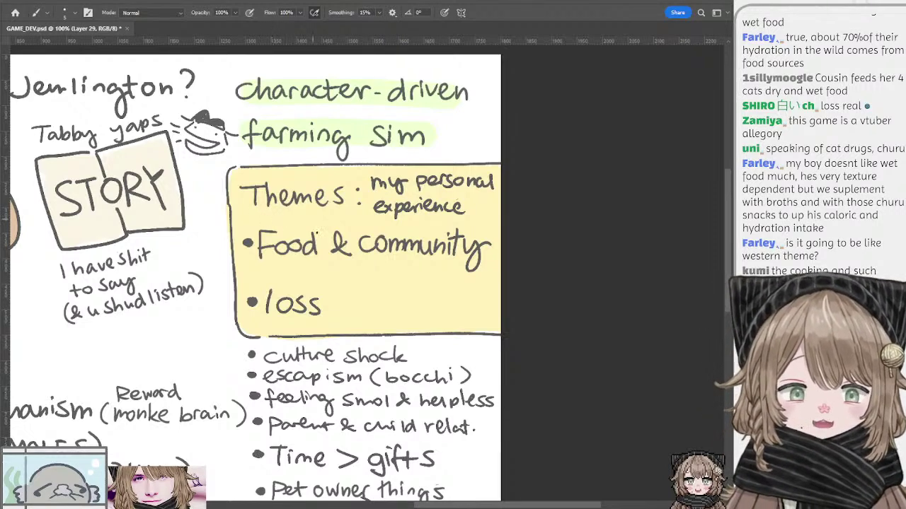
scroll(285, 217, "up", 1)
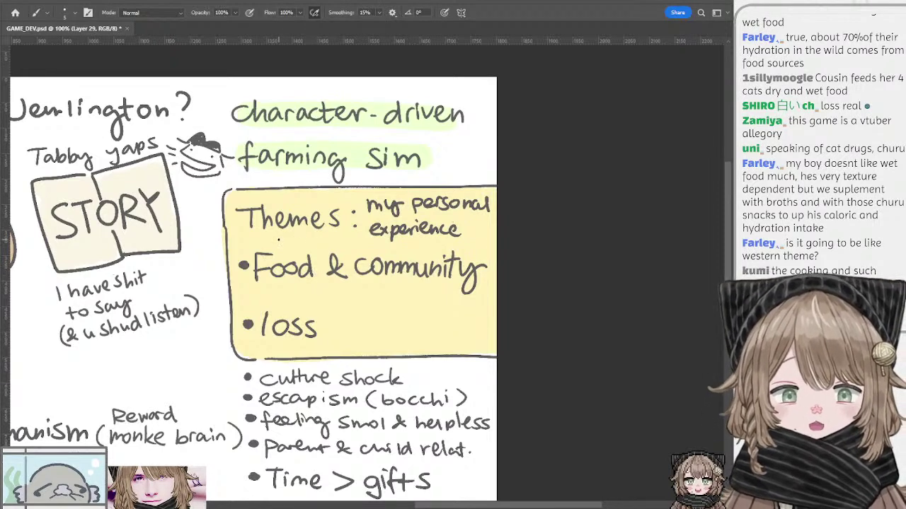
scroll(301, 286, "down", 1)
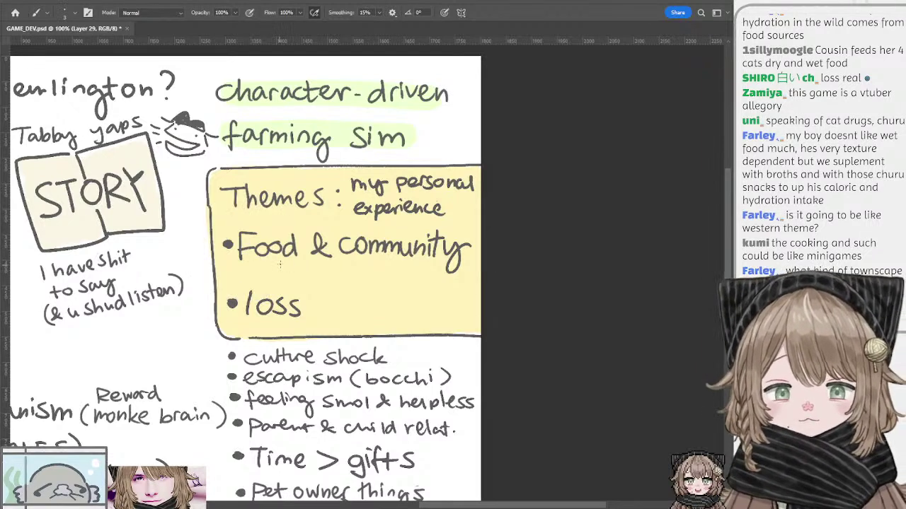
Try a short brush stroke below the "Food & community" bullet and undo it
mouse_move(280, 265)
left_mouse_down()
mouse_move(300, 254)
mouse_move(268, 267)
left_mouse_up()
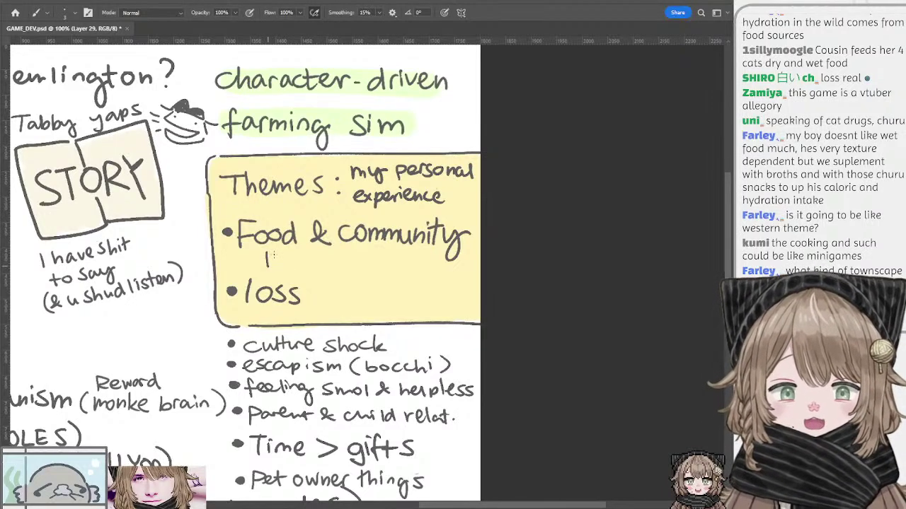
key("ctrl+z")
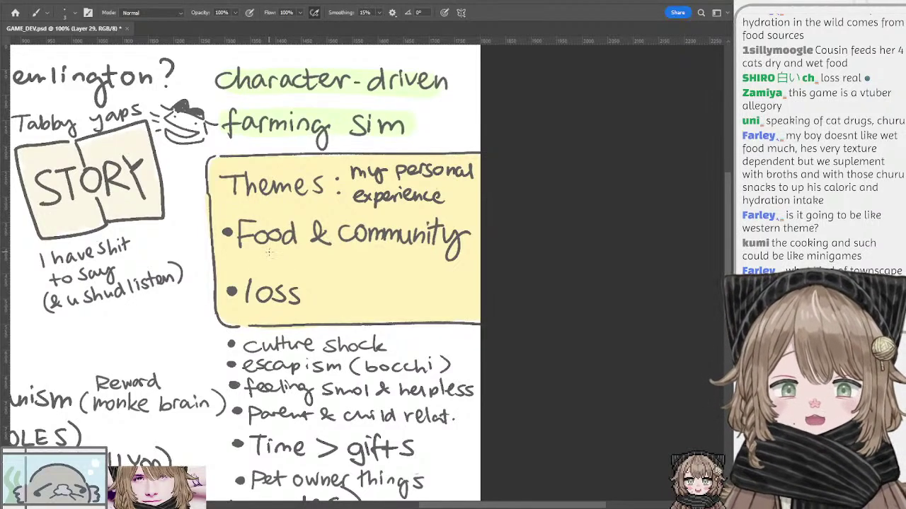
left_click_drag(273, 249, 278, 254)
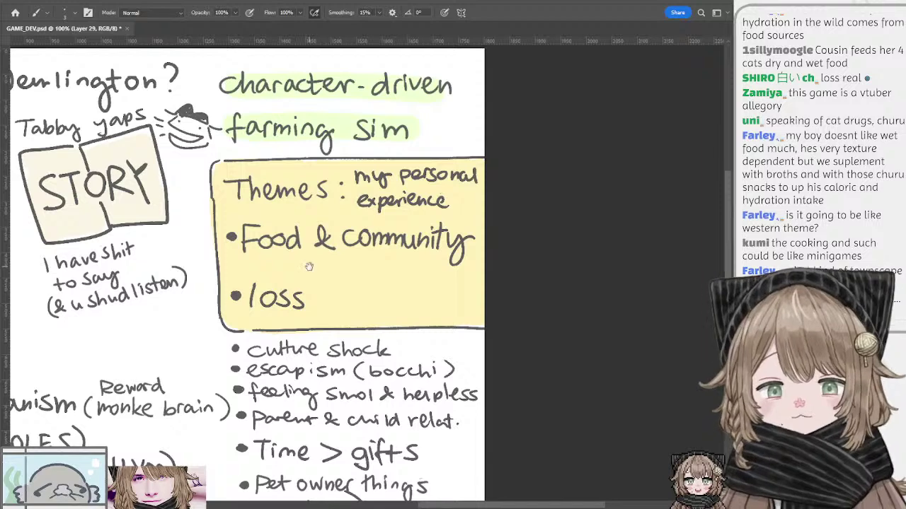
left_click_drag(309, 266, 296, 276)
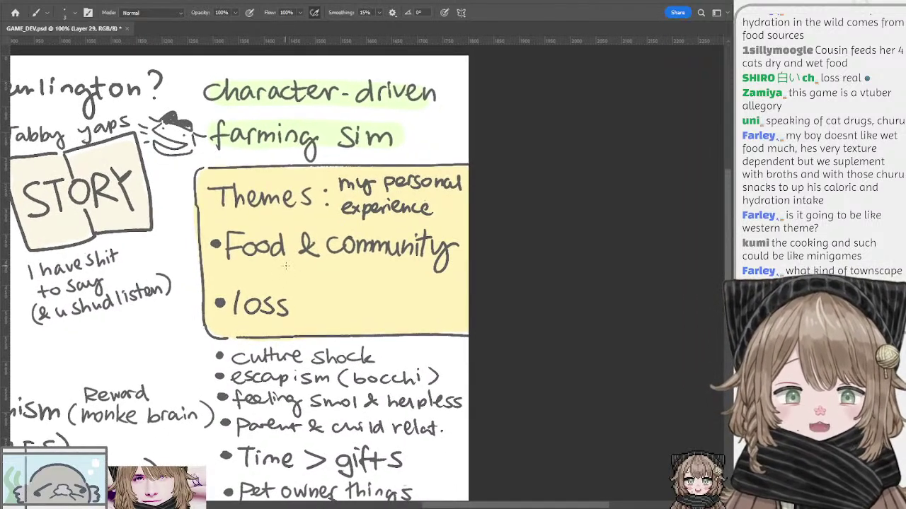
left_click_drag(289, 278, 286, 261)
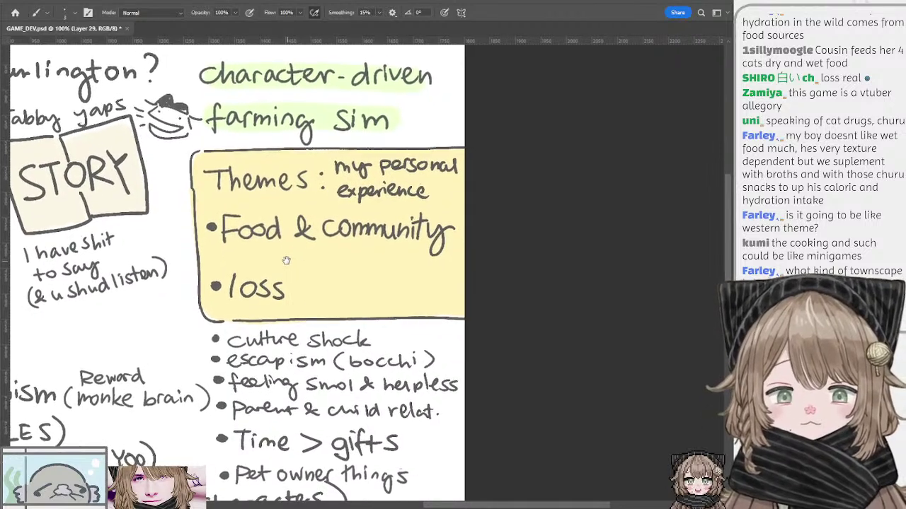
left_click_drag(269, 253, 276, 258)
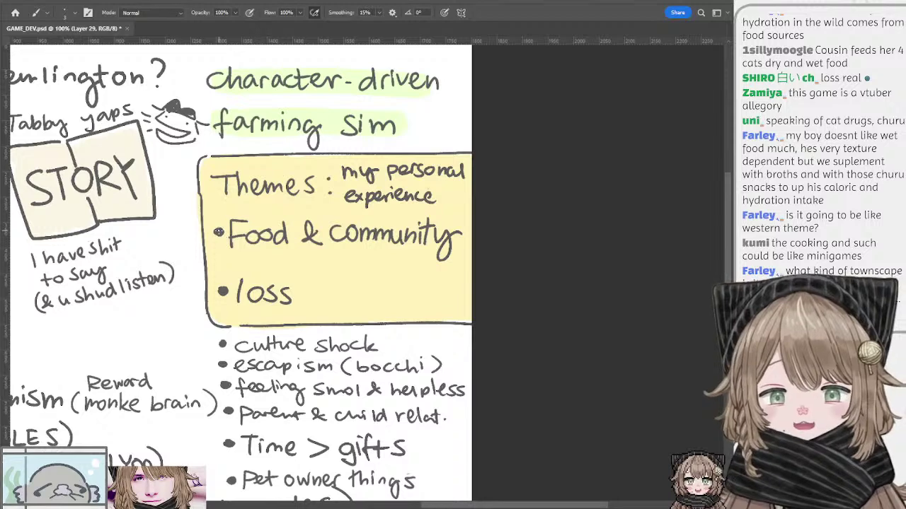
Sample the dark colour of the "Food & community" bullet for the brush and reduce the eraser size to 15
left_click(219, 231, "alt")
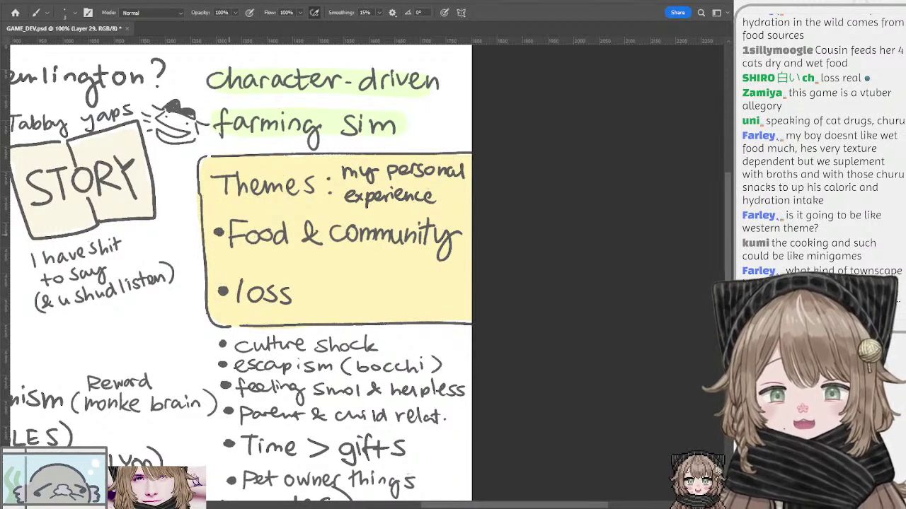
mouse_move(285, 249)
left_mouse_down()
mouse_move(259, 243)
mouse_move(285, 243)
left_mouse_up()
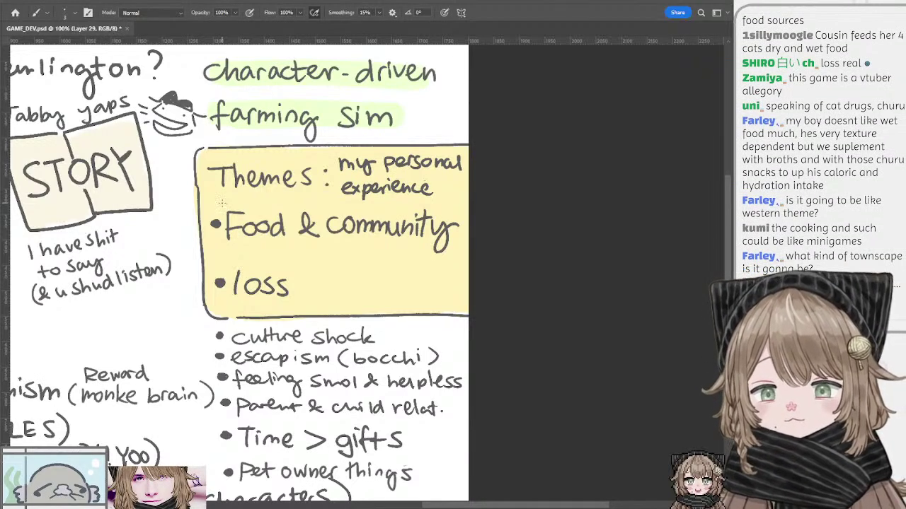
key("e")
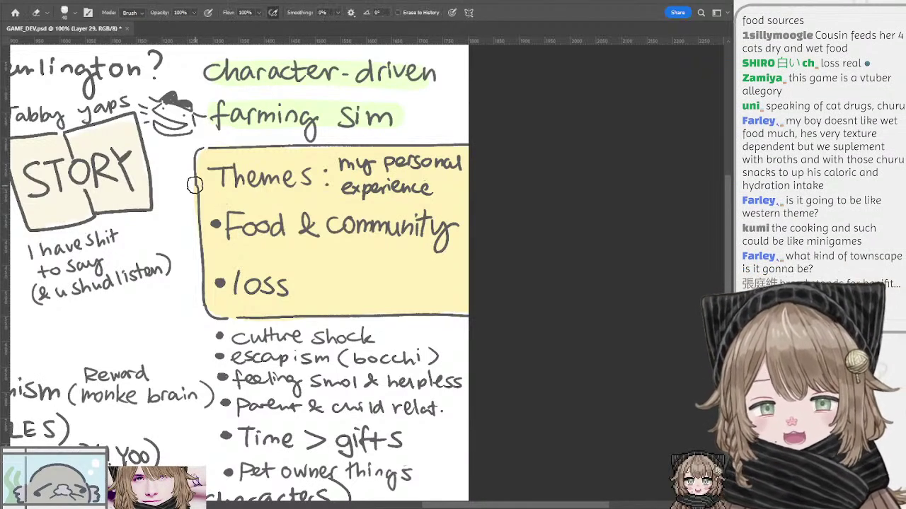
key("bracketleft")
key("bracketleft")
key("bracketleft")
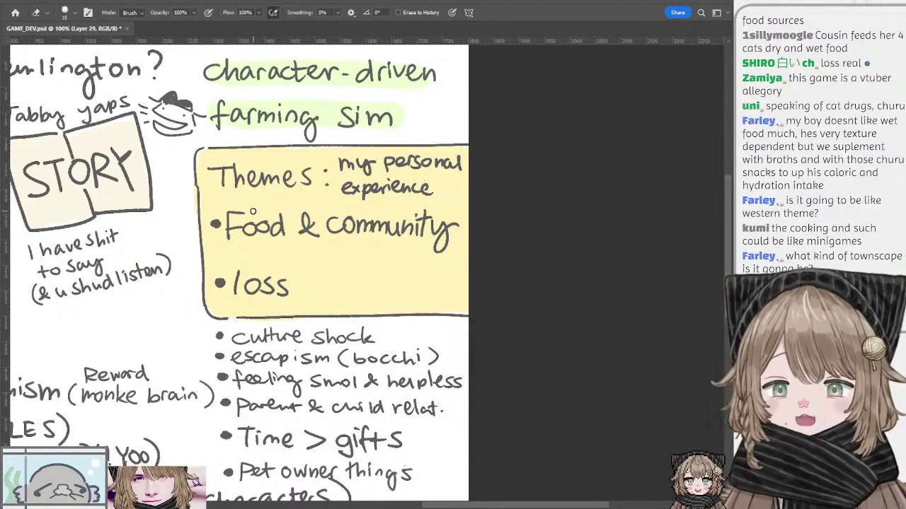
key("b")
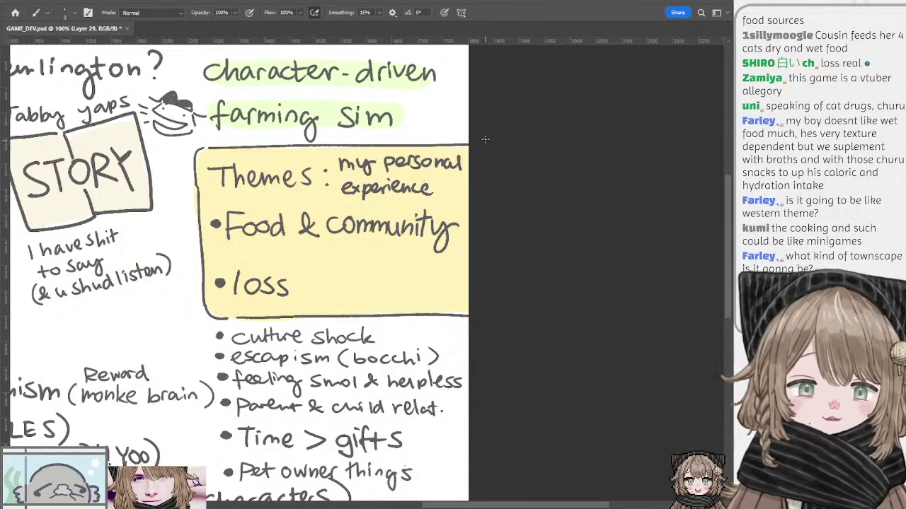
Examine the Food & community and loss themes and the bullet list below them, from culture shock to pet owner things
left_click_drag(489, 161, 473, 167)
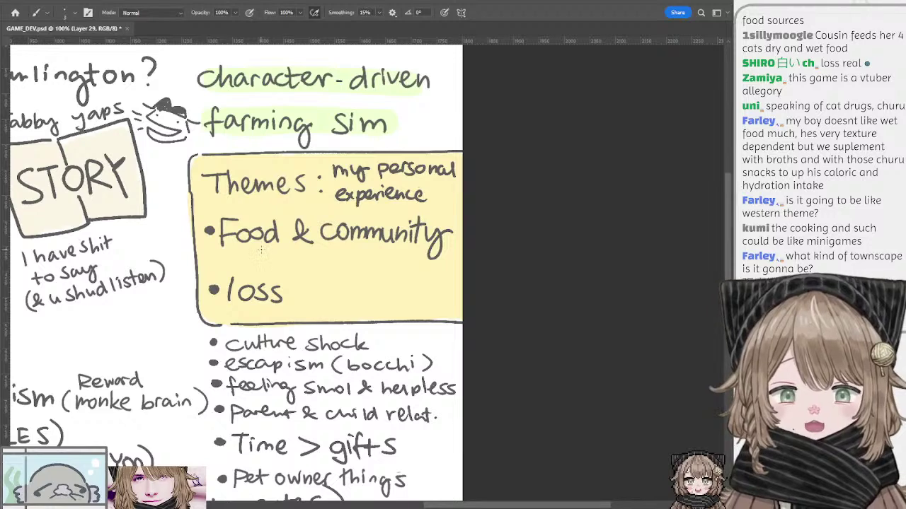
mouse_move(267, 257)
left_mouse_down()
mouse_move(264, 272)
mouse_move(247, 258)
left_mouse_up()
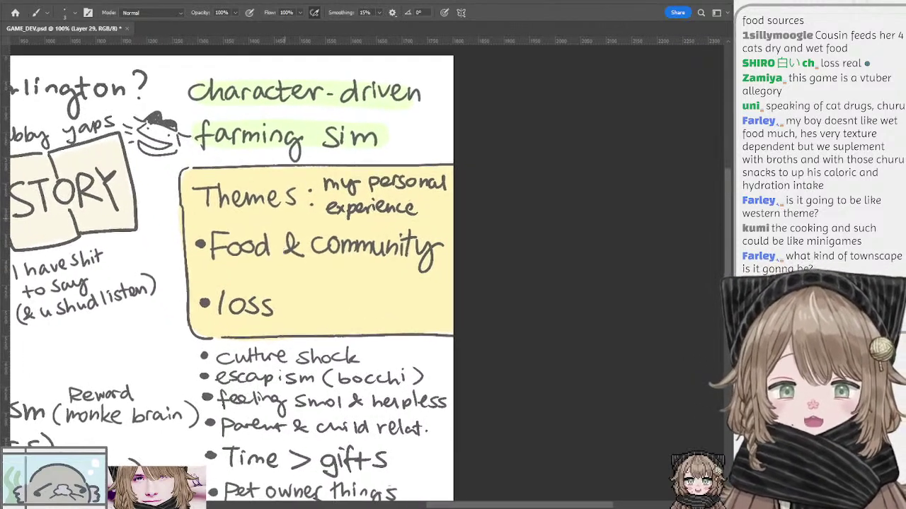
mouse_move(312, 269)
left_mouse_down()
mouse_move(309, 234)
mouse_move(301, 236)
mouse_move(309, 257)
mouse_move(261, 241)
mouse_move(329, 327)
mouse_move(305, 360)
mouse_move(265, 332)
mouse_move(262, 340)
mouse_move(263, 276)
left_mouse_up()
key("l")
mouse_move(243, 241)
left_mouse_down()
mouse_move(292, 296)
mouse_move(307, 271)
mouse_move(329, 290)
mouse_move(322, 281)
mouse_move(233, 268)
left_mouse_up()
scroll(266, 277, "right", 2)
scroll(266, 278, "down", 1)
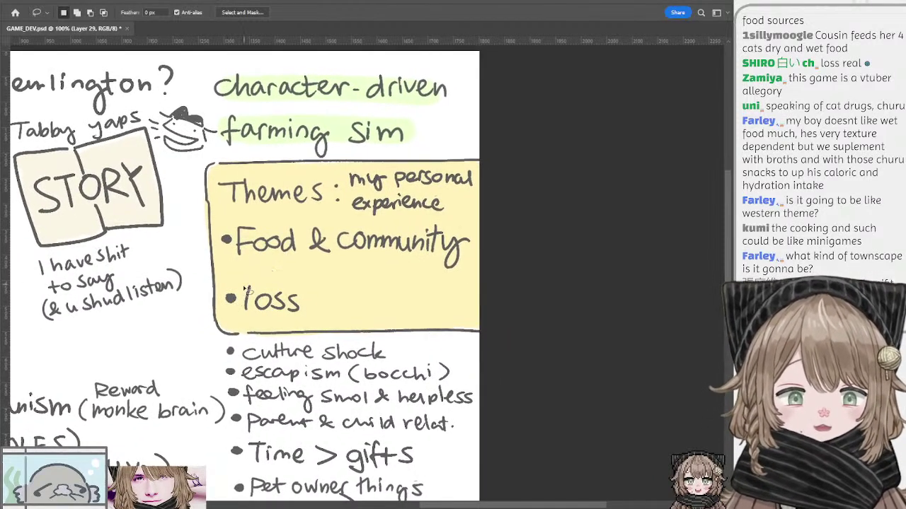
scroll(262, 300, "down", 3)
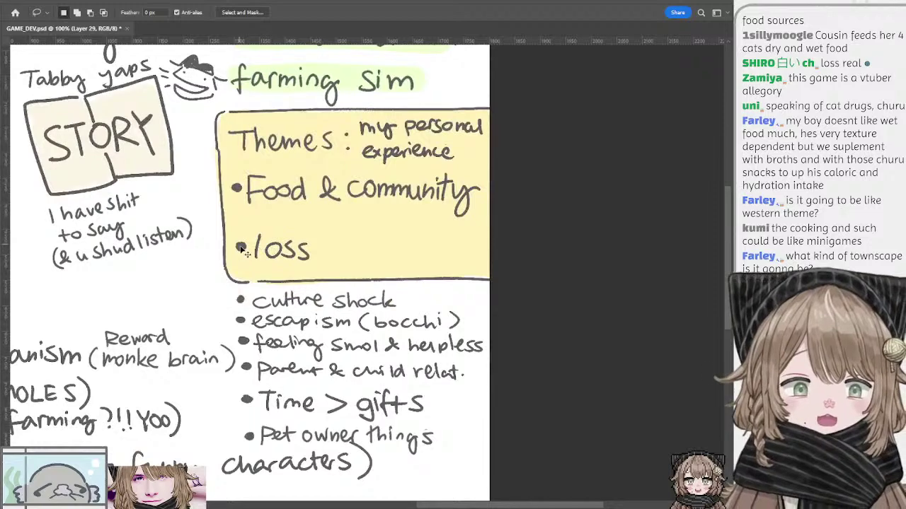
scroll(251, 259, "down", 1)
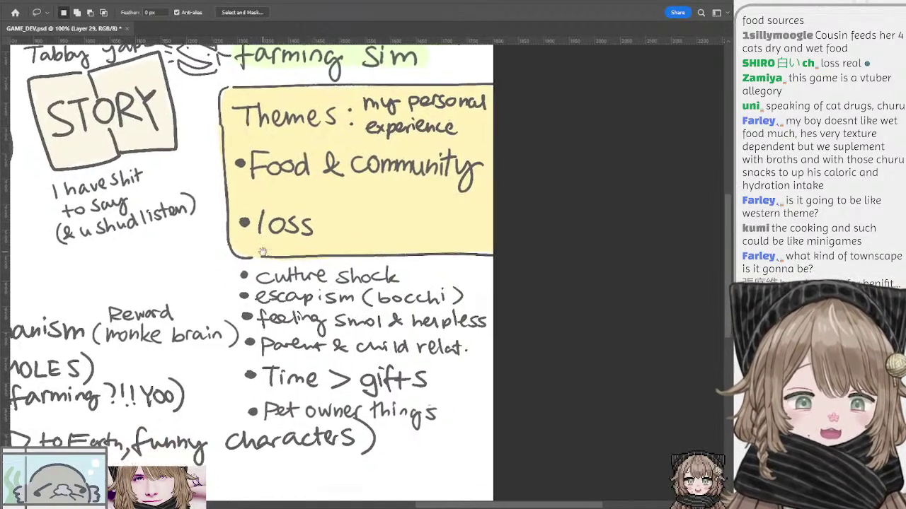
Examine the loss theme and the culture shock to pet owner things bullets beneath the yellow Themes box
mouse_move(257, 246)
left_mouse_down()
mouse_move(344, 228)
mouse_move(313, 250)
mouse_move(237, 225)
mouse_move(331, 210)
mouse_move(342, 237)
mouse_move(319, 245)
mouse_move(331, 241)
mouse_move(306, 230)
mouse_move(306, 294)
mouse_move(306, 224)
mouse_move(309, 257)
left_mouse_up()
key("ctrl+d")
key("ctrl+d")
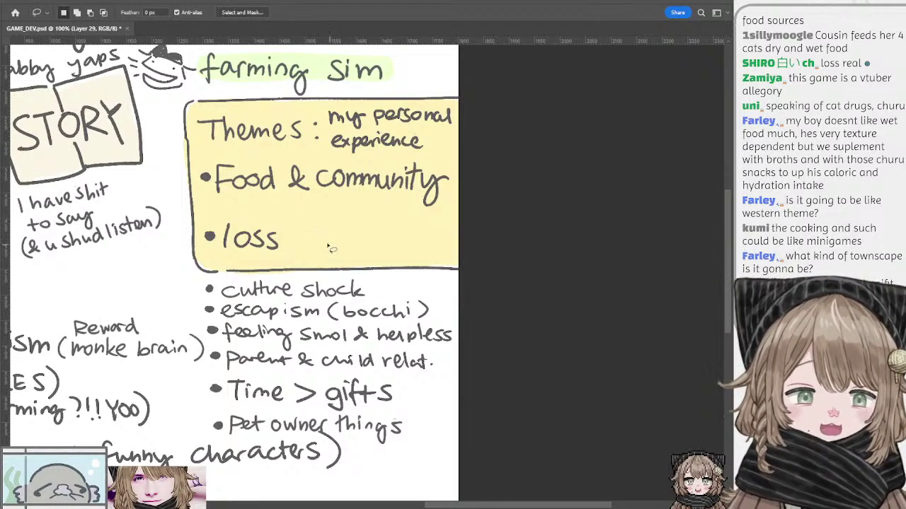
key("b")
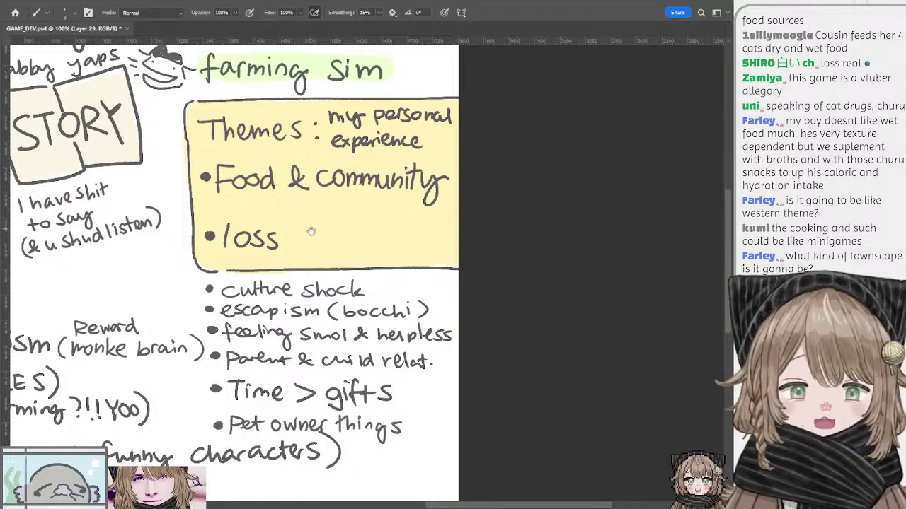
left_click_drag(312, 230, 318, 175)
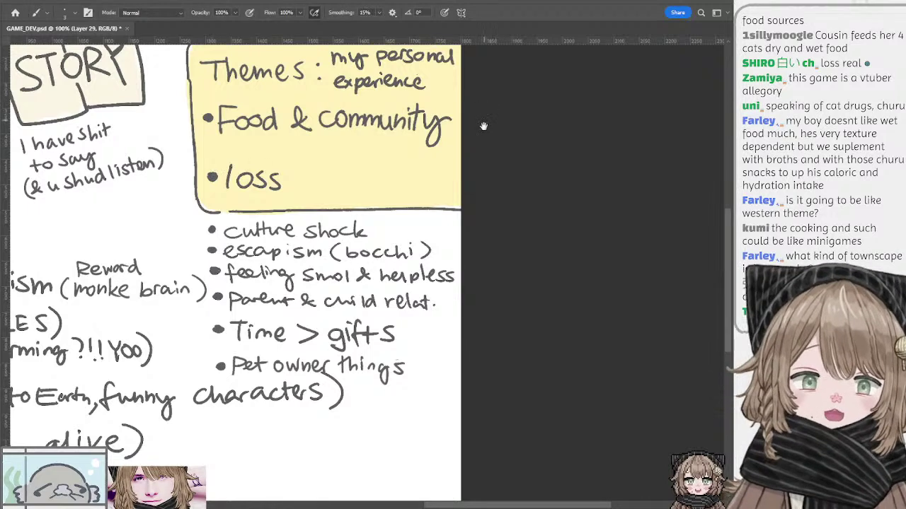
left_click_drag(481, 125, 479, 95)
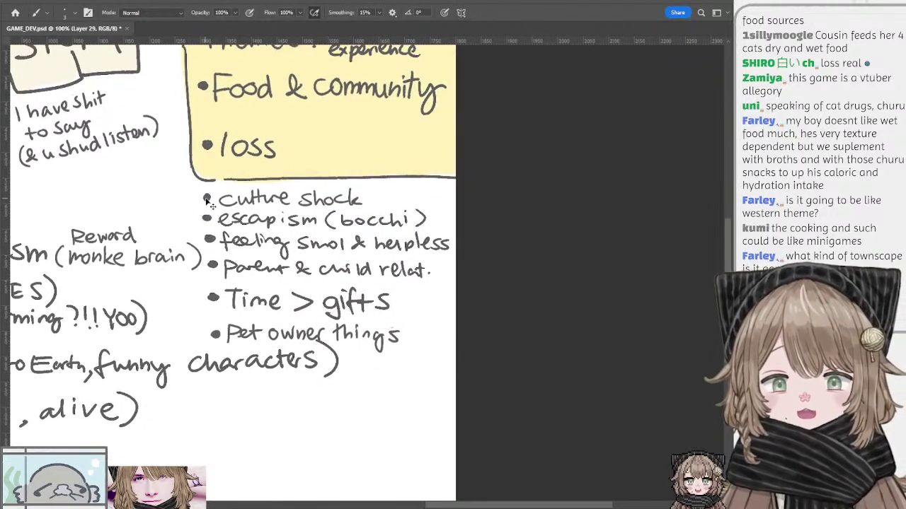
mouse_move(223, 220)
left_mouse_down()
mouse_move(233, 191)
mouse_move(210, 212)
left_mouse_up()
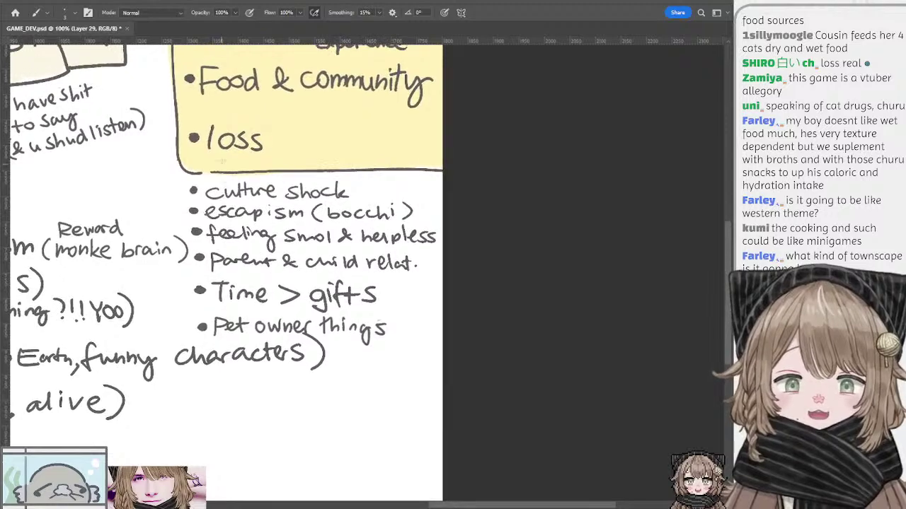
Make Layer 29, which holds the "loss" bullet, the active layer and return to the Brush tool
key("e")
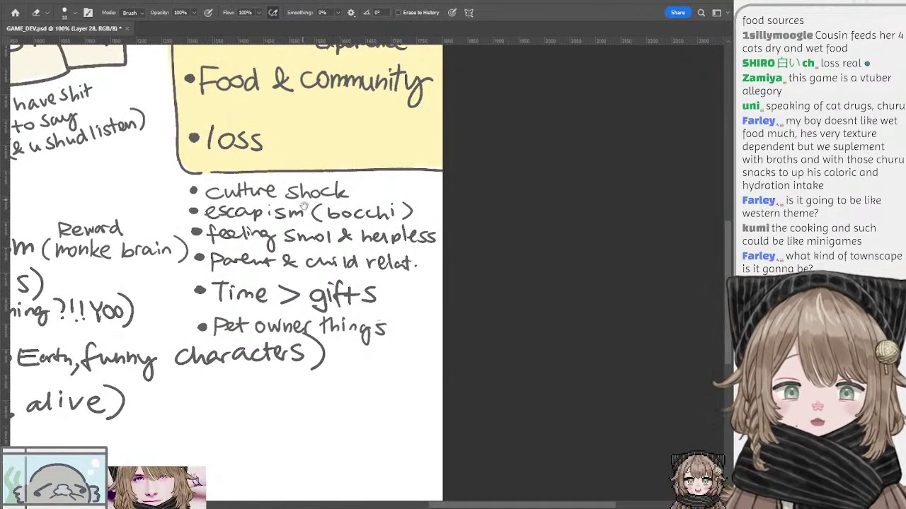
left_click_drag(303, 206, 300, 181)
left_click(192, 114, "ctrl")
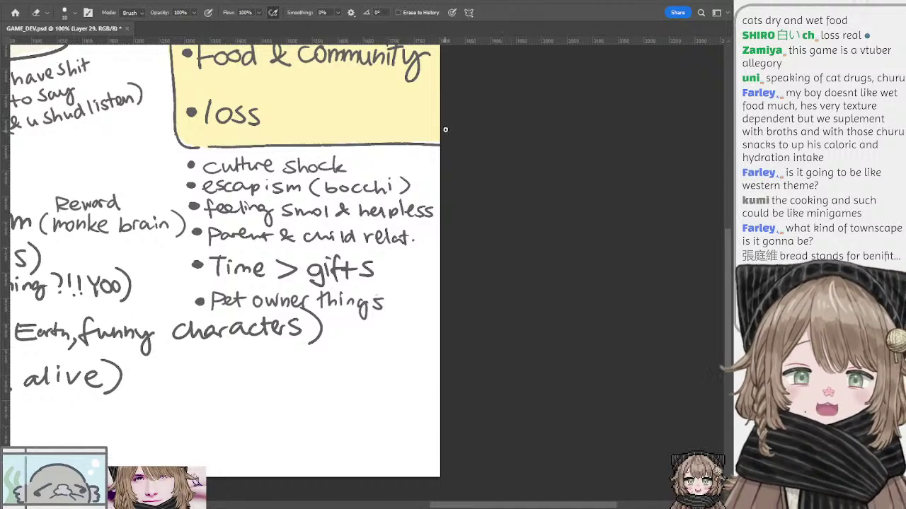
left_click_drag(424, 90, 434, 166)
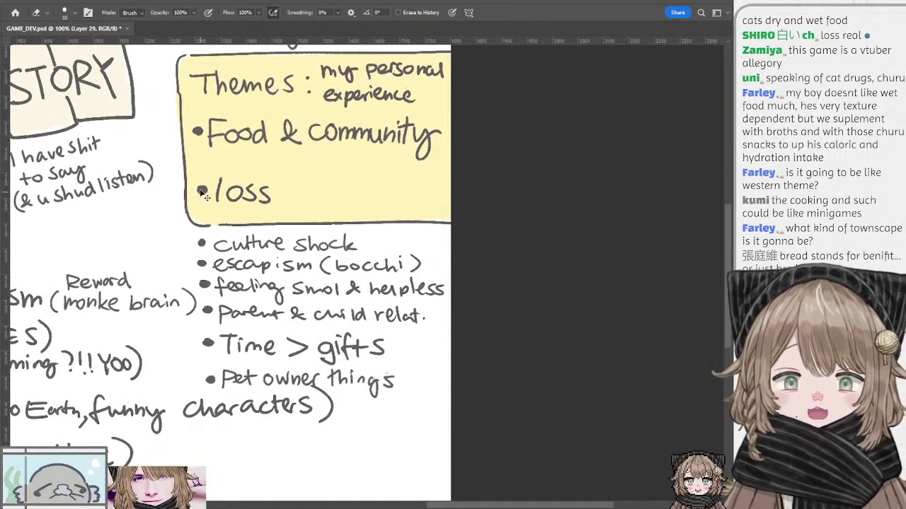
key("b")
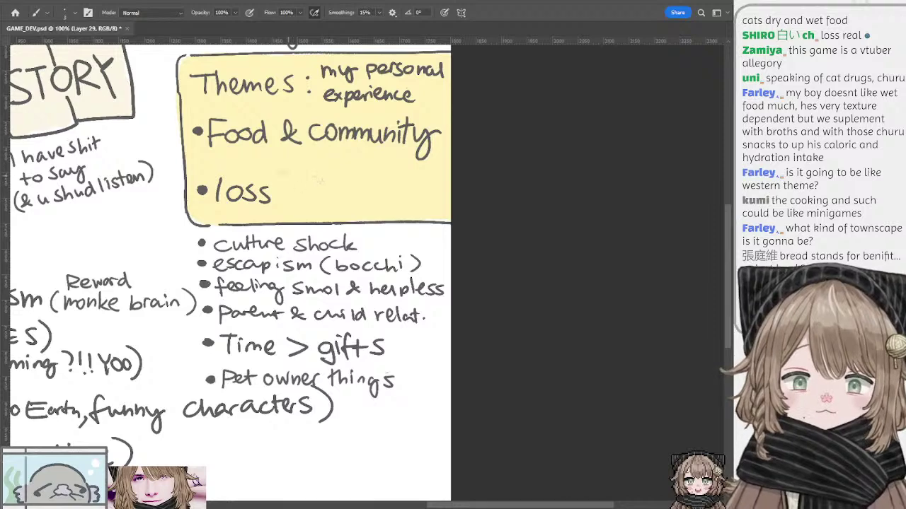
Examine the culture shock and escapism (bocchi) notes just under the Themes box
left_click_drag(308, 194, 298, 196)
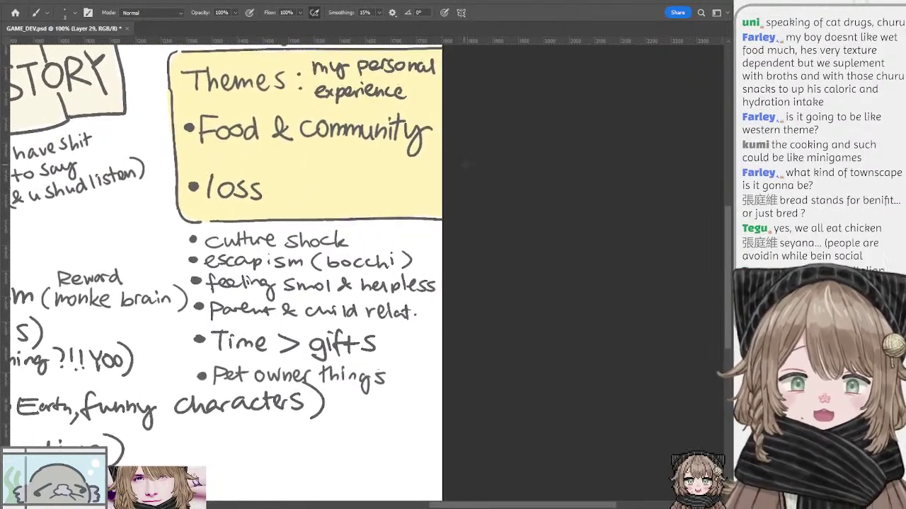
left_click_drag(377, 222, 372, 190)
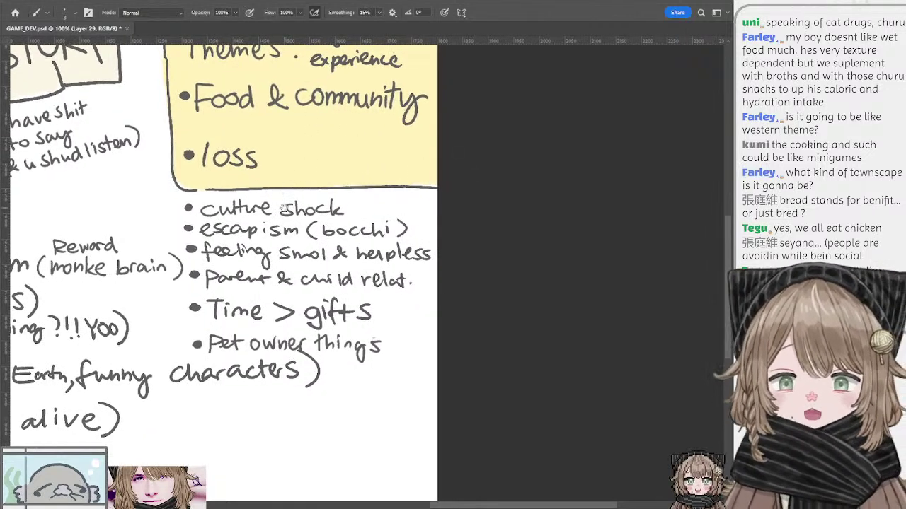
scroll(283, 207, "down", 2)
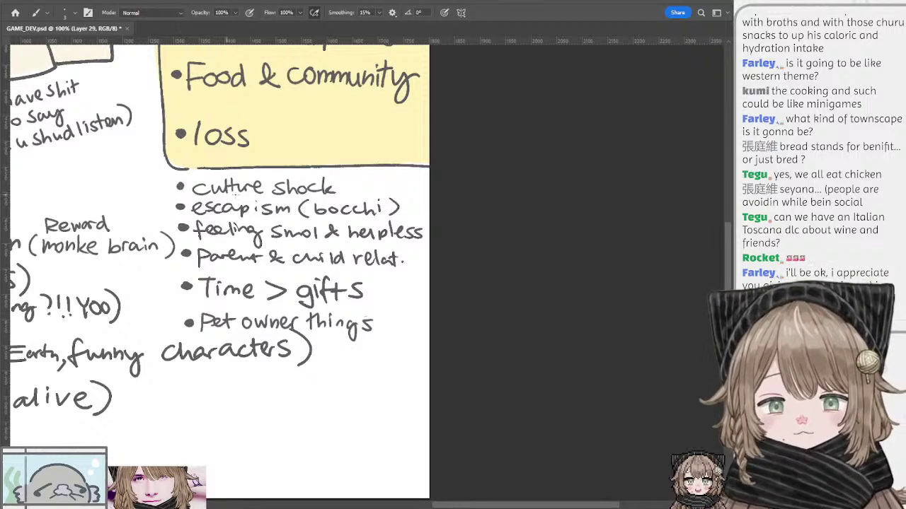
scroll(343, 186, "down", 2)
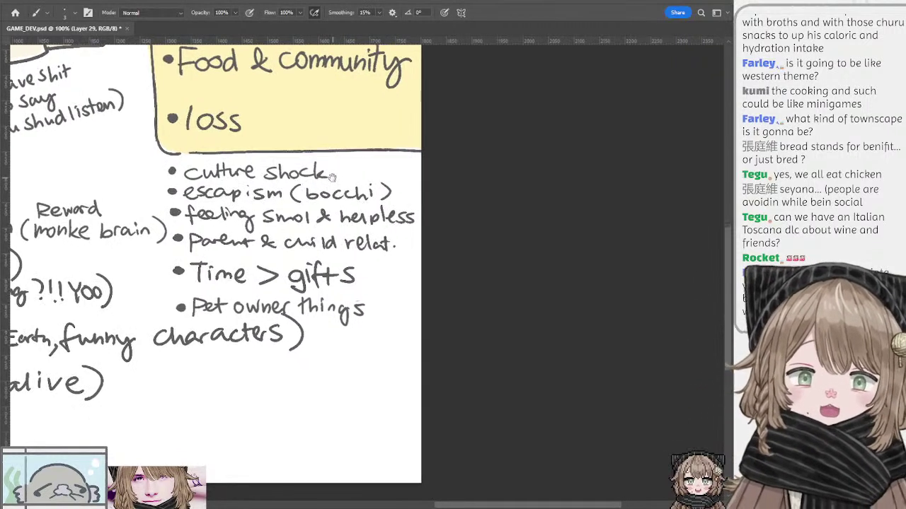
scroll(243, 168, "left", 2)
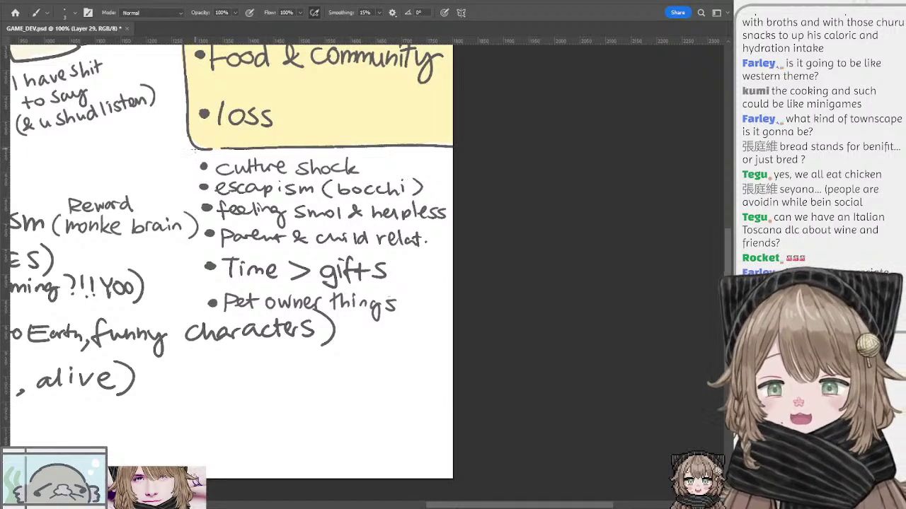
scroll(360, 259, "down", 1)
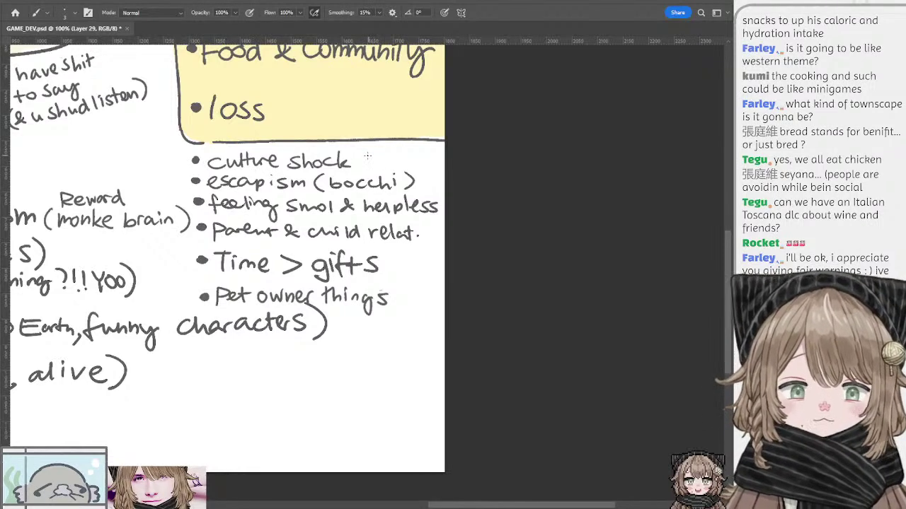
Try short brush strokes after the words "culture shock" and undo them
left_click_drag(357, 155, 384, 163)
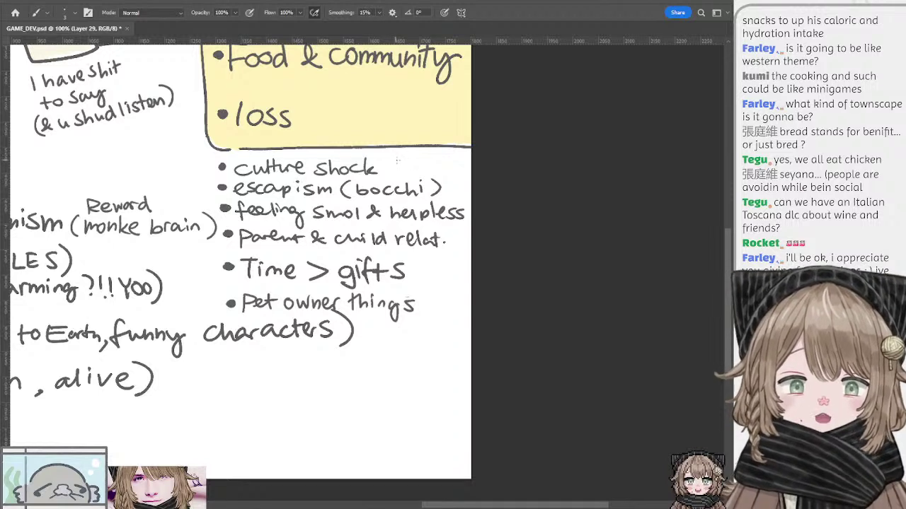
left_click_drag(397, 160, 400, 174)
key("ctrl+z")
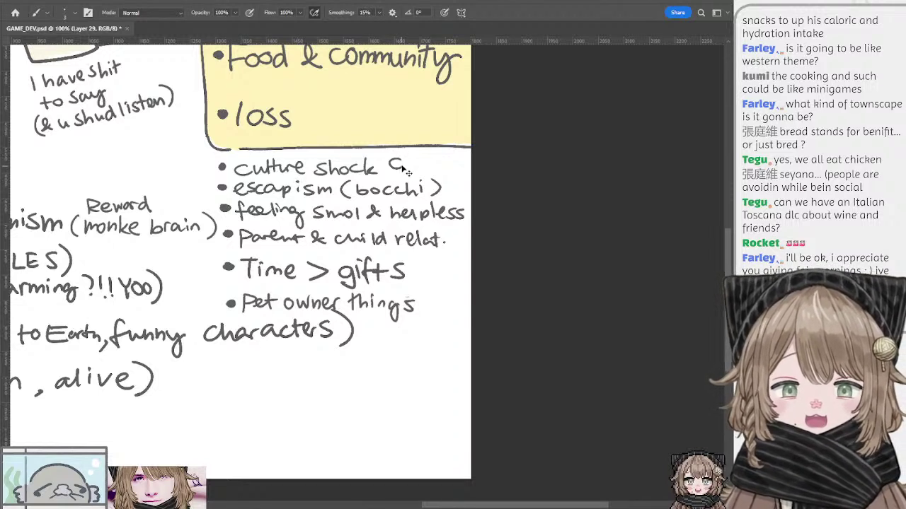
key("ctrl+z")
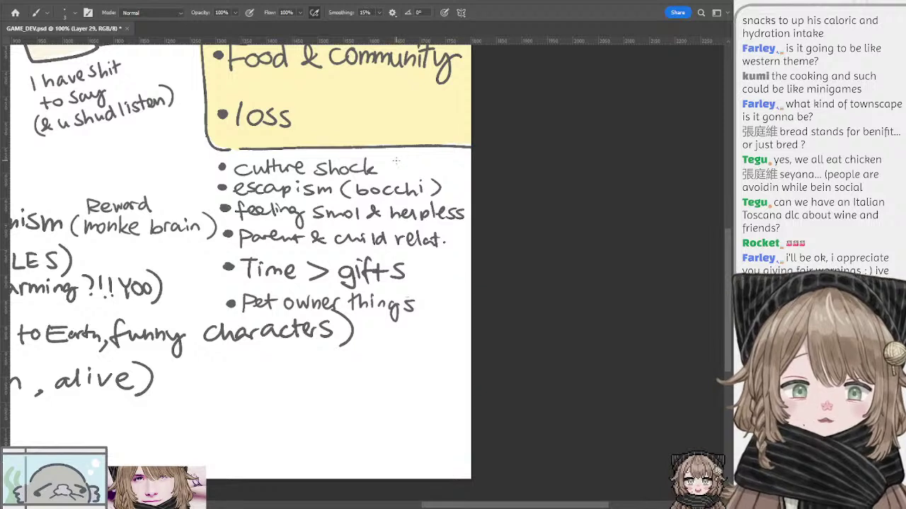
left_click_drag(396, 159, 405, 171)
key("ctrl+z")
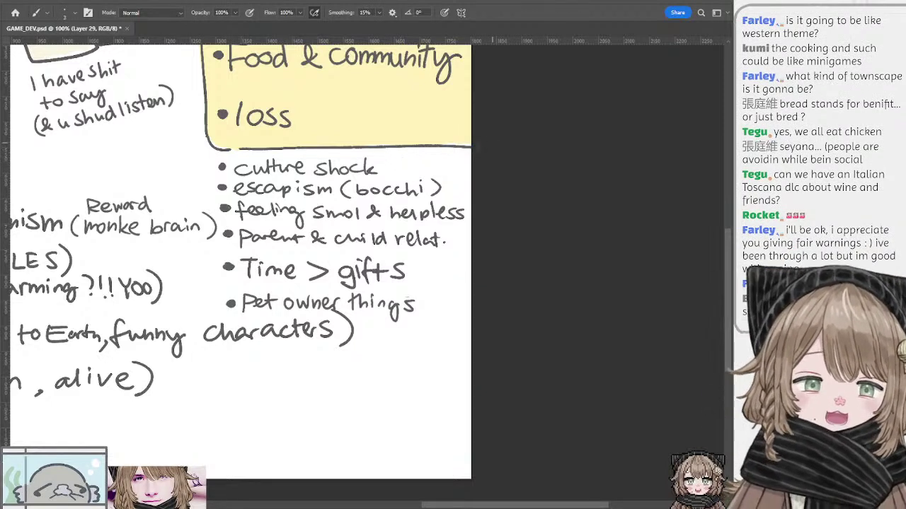
Draw a standing cat with an open mouth and a small food box beside it in the blank area below "characters"
left_click_drag(479, 145, 457, 144)
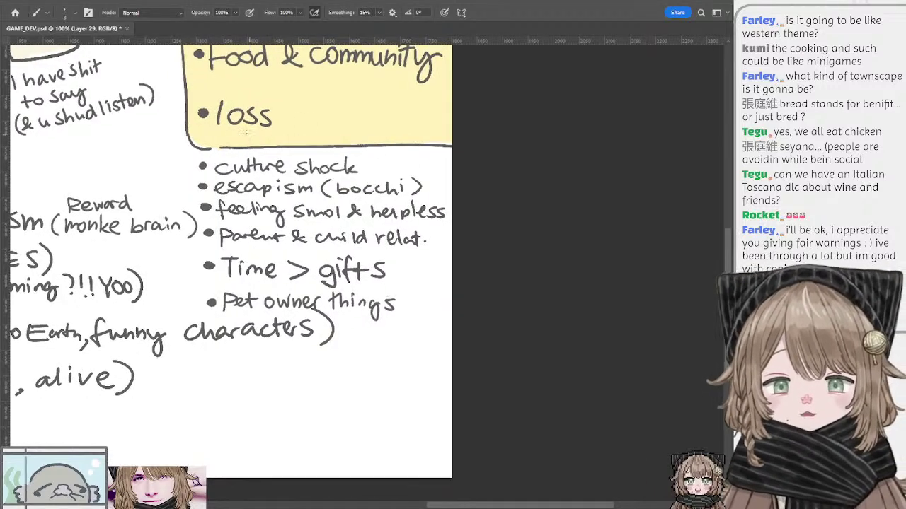
left_click_drag(312, 184, 338, 144)
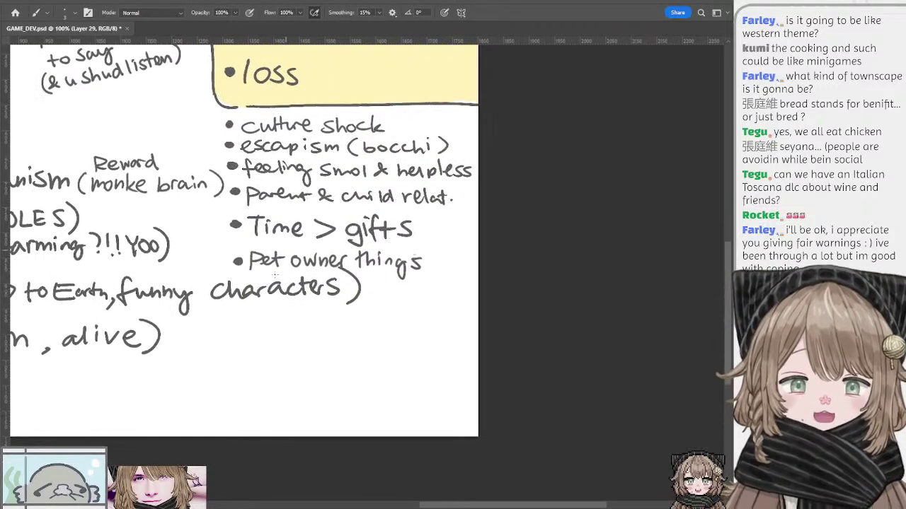
mouse_move(281, 343)
left_mouse_down()
mouse_move(296, 368)
mouse_move(235, 368)
mouse_move(281, 357)
mouse_move(297, 399)
mouse_move(283, 408)
mouse_move(277, 393)
mouse_move(265, 409)
mouse_move(256, 396)
mouse_move(211, 403)
mouse_move(197, 389)
mouse_move(206, 351)
mouse_move(233, 367)
left_mouse_up()
mouse_move(310, 387)
left_mouse_down()
mouse_move(331, 383)
mouse_move(342, 402)
mouse_move(306, 390)
mouse_move(330, 392)
mouse_move(314, 394)
left_mouse_up()
key("ctrl+z")
key("ctrl+z")
key("ctrl+z")
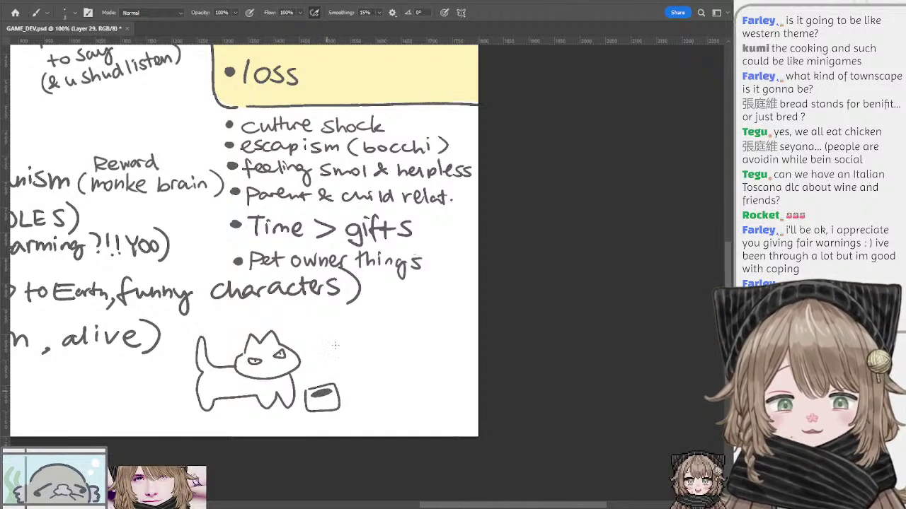
left_click_drag(336, 326, 337, 312)
left_click_drag(262, 347, 275, 353)
Sketch the rounded head, long hair and small body of a character facing the cat, undoing stray strokes
left_click_drag(330, 319, 392, 345)
key("ctrl+z")
key("ctrl+z")
key("ctrl+z")
mouse_move(369, 314)
left_mouse_down()
mouse_move(371, 357)
mouse_move(415, 308)
mouse_move(428, 347)
mouse_move(419, 355)
mouse_move(416, 322)
mouse_move(376, 320)
mouse_move(384, 320)
mouse_move(388, 382)
mouse_move(416, 380)
left_mouse_up()
key("ctrl+z")
key("ctrl+z")
key("ctrl+z")
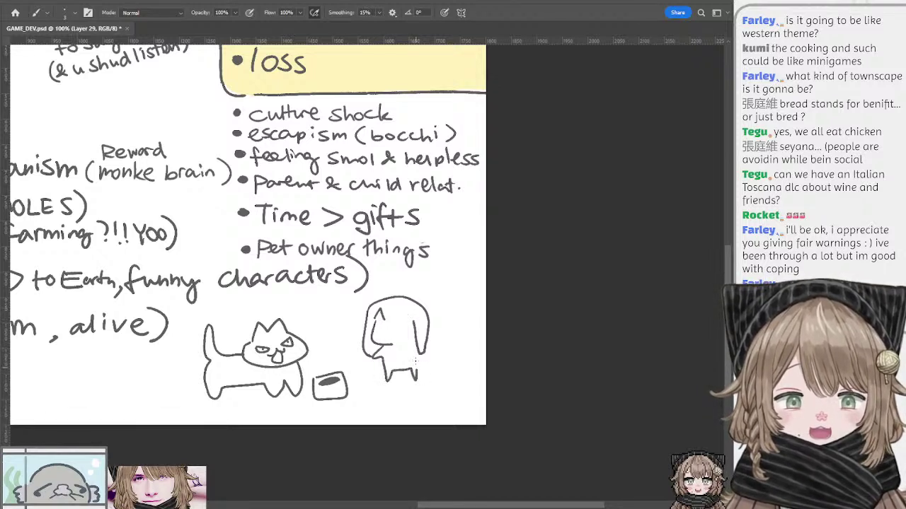
Finish the long-haired character's face with a chin line, dot eyes and small mouth, and add a question mark beside the head
mouse_move(391, 344)
left_mouse_down()
mouse_move(414, 351)
mouse_move(413, 344)
left_mouse_up()
key("ctrl+z")
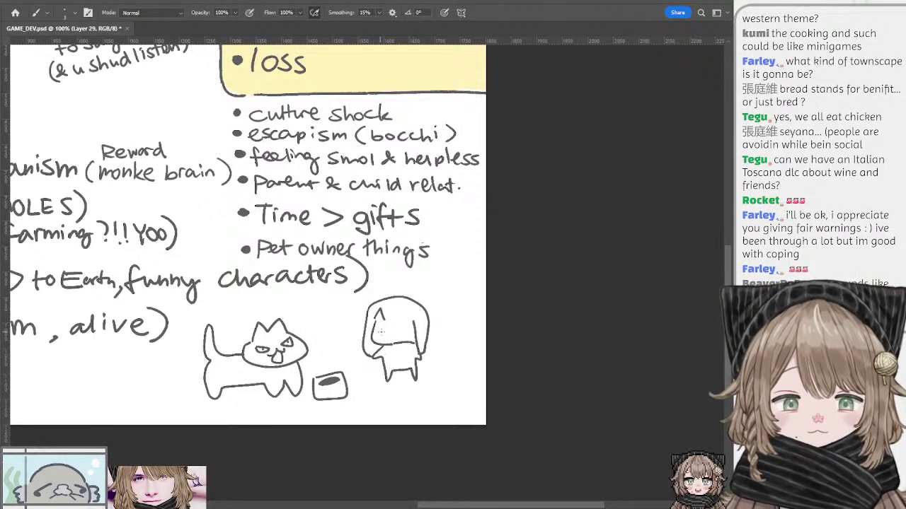
left_click(409, 329)
left_click_drag(392, 331, 396, 332)
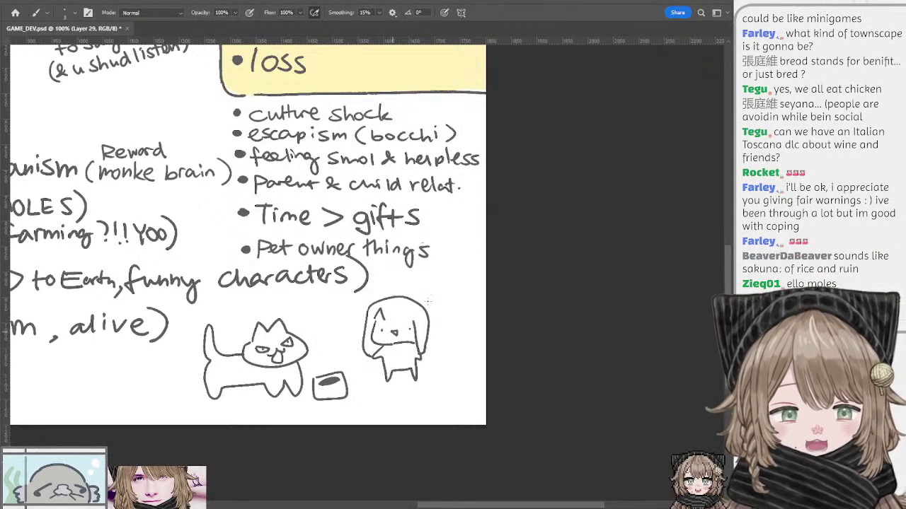
left_click_drag(434, 304, 438, 312)
left_click(438, 317)
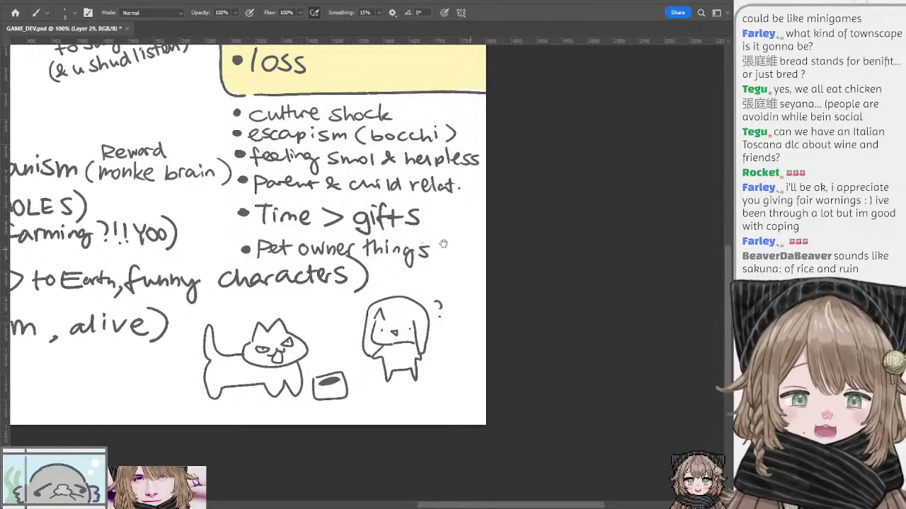
Lasso the cat, food box and long-haired character drawing, move it slightly lower on the page and deselect it
mouse_move(442, 255)
left_mouse_down()
mouse_move(465, 290)
mouse_move(452, 258)
left_mouse_up()
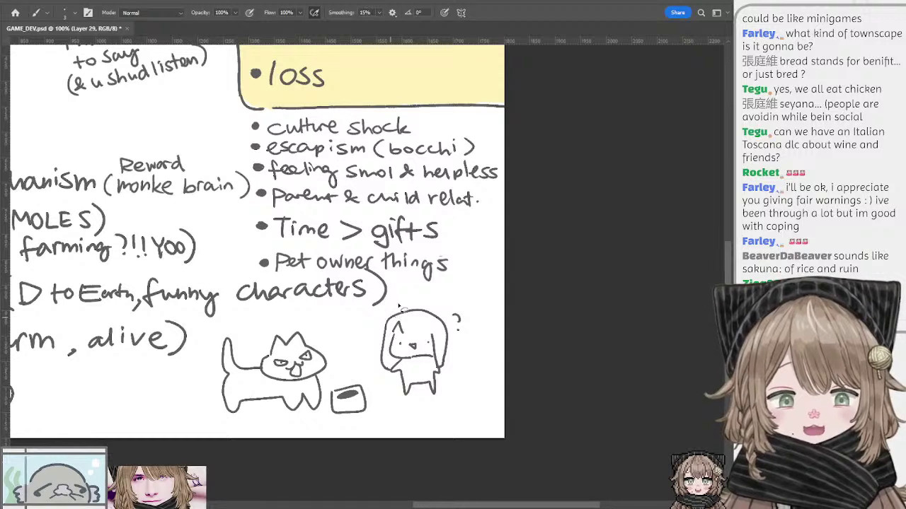
key("l")
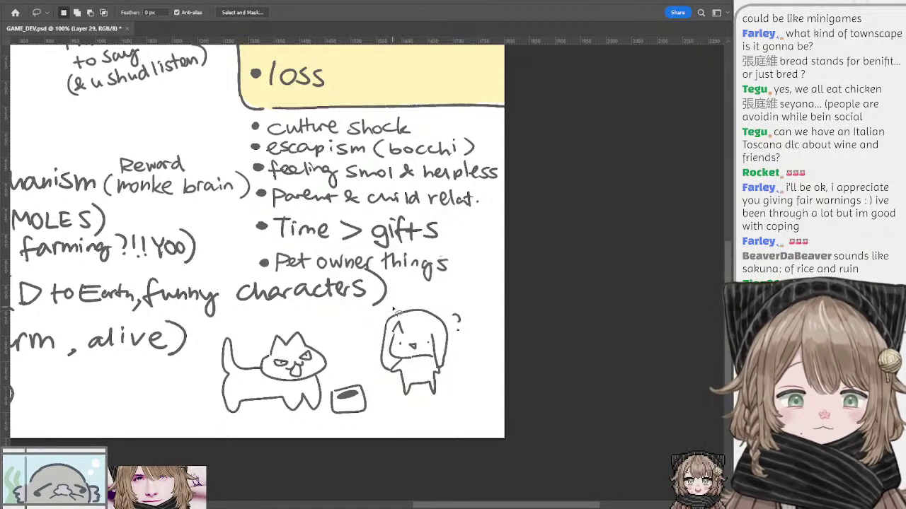
mouse_move(396, 306)
left_mouse_down()
mouse_move(372, 322)
mouse_move(311, 327)
mouse_move(239, 323)
mouse_move(203, 361)
mouse_move(295, 443)
mouse_move(476, 397)
mouse_move(461, 297)
mouse_move(434, 347)
left_mouse_up()
key("ctrl+d")
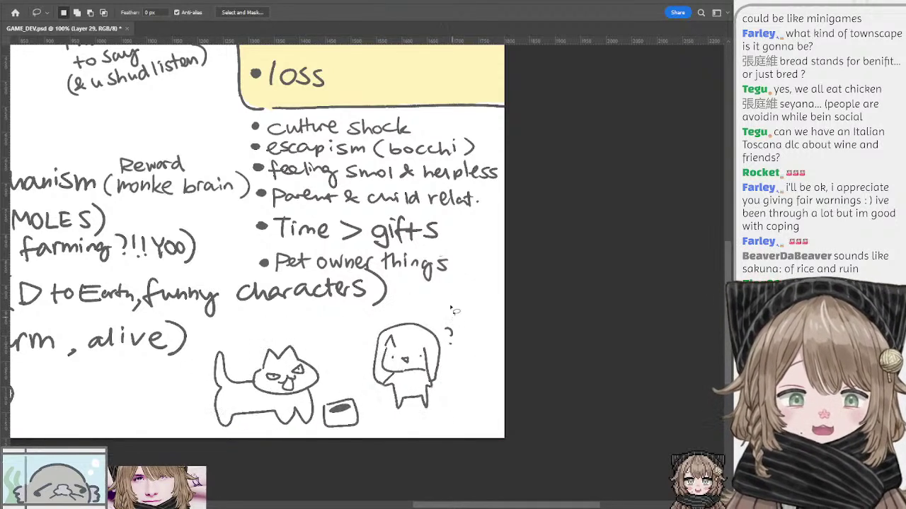
left_click_drag(449, 274, 464, 265)
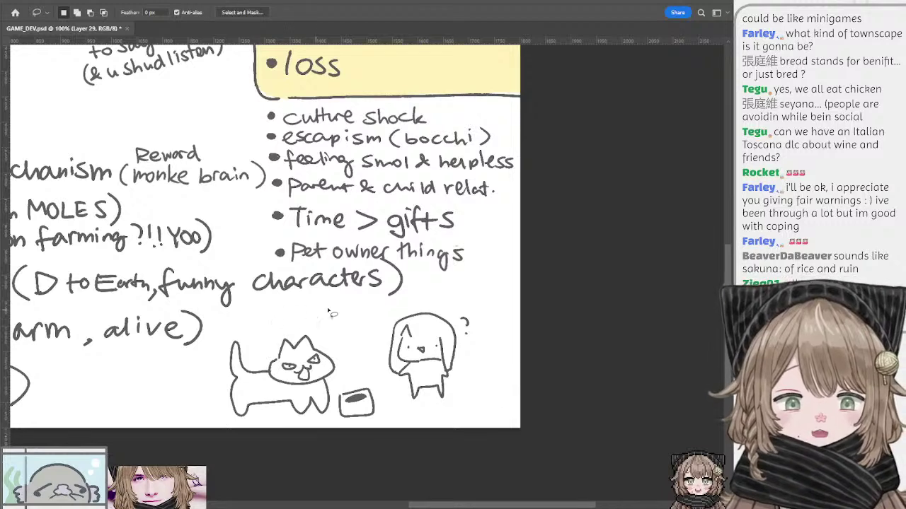
Scale the cat and character drawing to 71.80%, place it closer to the word "alive" and deselect it
key("b")
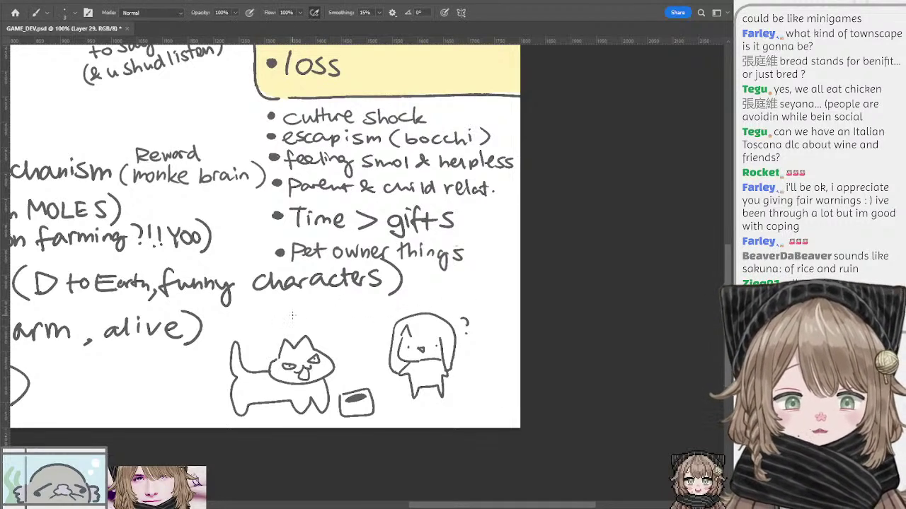
key("l")
mouse_move(290, 316)
left_mouse_down()
mouse_move(219, 359)
mouse_move(269, 439)
mouse_move(479, 384)
mouse_move(458, 304)
mouse_move(432, 291)
mouse_move(410, 301)
left_mouse_up()
key("ctrl+t")
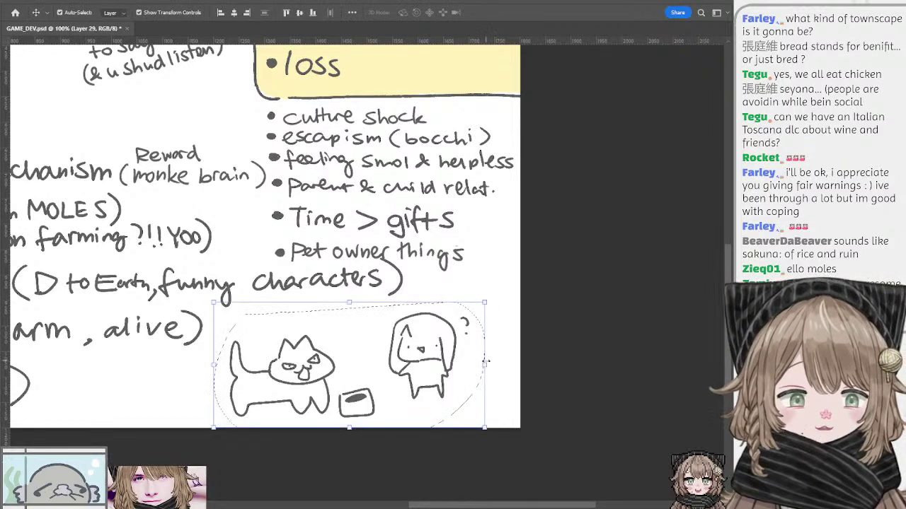
left_click_drag(486, 365, 346, 369)
key("Return")
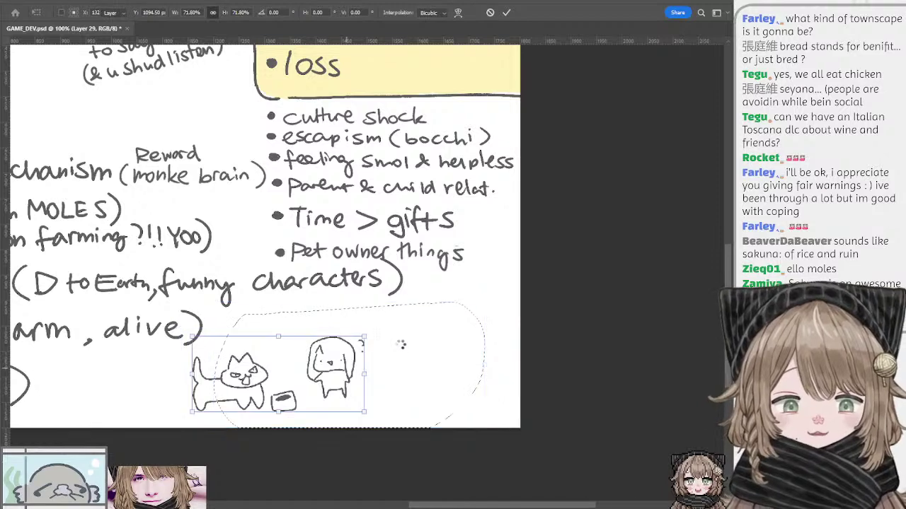
key("ctrl+d")
key("b")
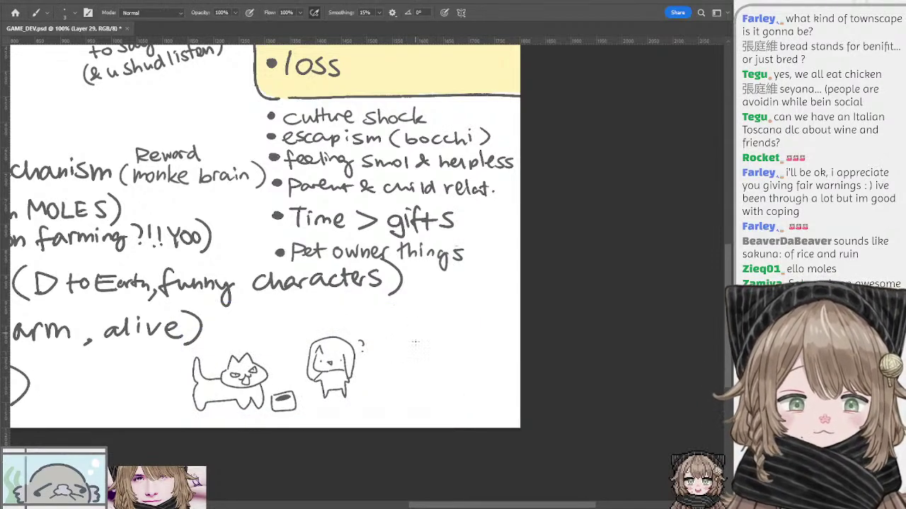
Sketch a second long-haired character's head with bangs and dot eyes plus a cat head outline beside it, undoing stray strokes
mouse_move(414, 322)
left_mouse_down()
mouse_move(437, 333)
mouse_move(436, 367)
left_mouse_up()
key("ctrl+z")
left_click_drag(411, 323, 400, 356)
key("ctrl+z")
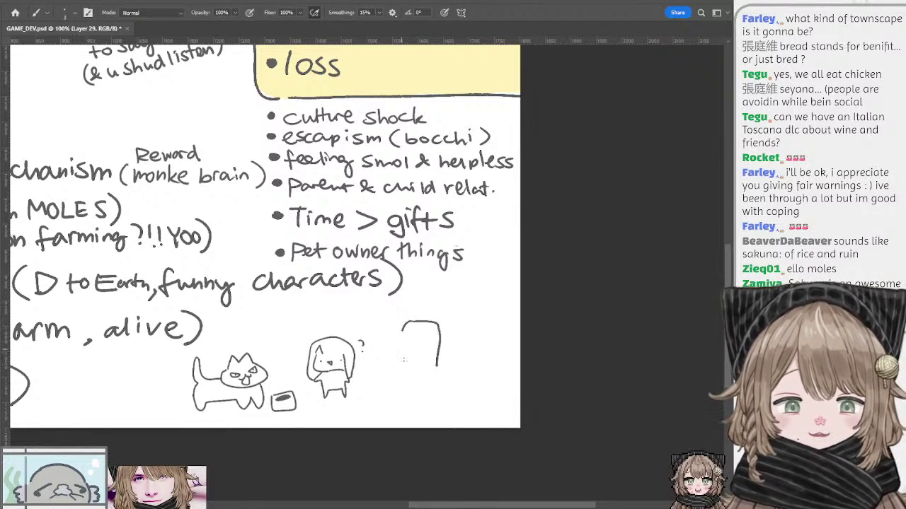
key("ctrl+z")
left_click_drag(411, 323, 402, 366)
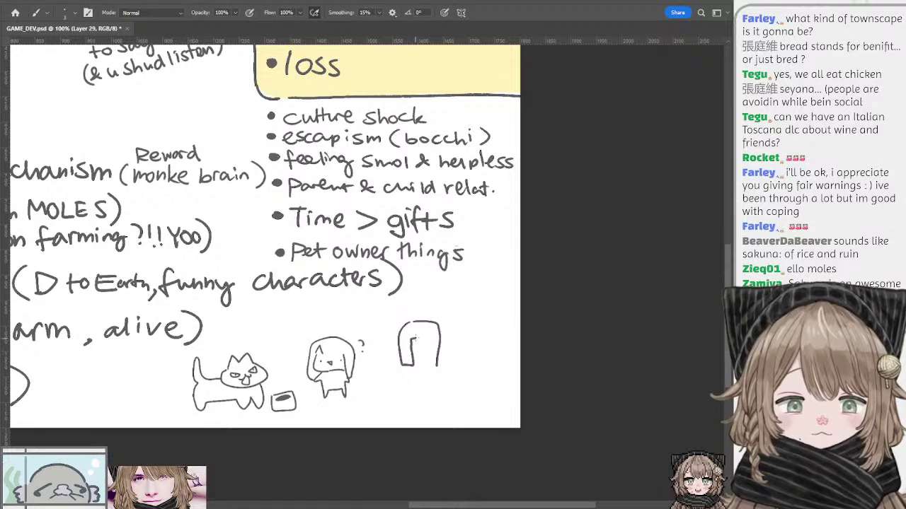
key("ctrl+z")
mouse_move(402, 326)
left_mouse_down()
mouse_move(401, 369)
mouse_move(413, 327)
mouse_move(431, 335)
mouse_move(418, 361)
mouse_move(426, 345)
mouse_move(472, 348)
mouse_move(482, 331)
mouse_move(496, 363)
mouse_move(468, 358)
left_mouse_up()
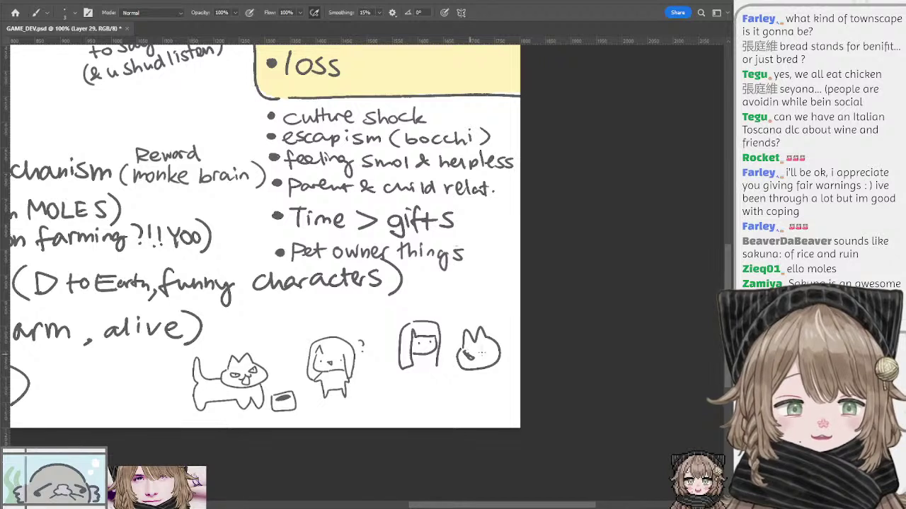
Finish the cat beside the second character with angry slanted eyes, legs and spiky fur, undoing and erasing stray strokes
mouse_move(489, 345)
left_mouse_down()
mouse_move(486, 377)
mouse_move(481, 360)
left_mouse_up()
key("ctrl+z")
key("ctrl+z")
key("ctrl+z")
key("ctrl+z")
key("e")
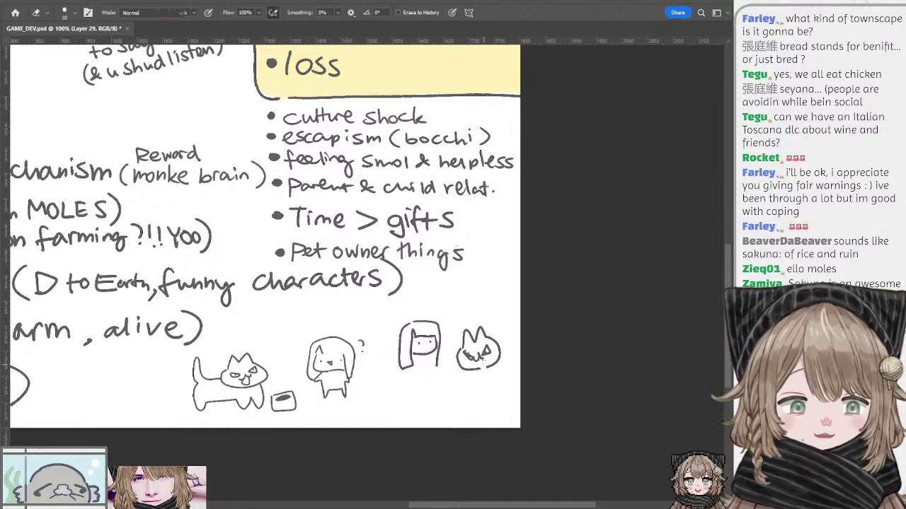
key("ctrl+z")
key("ctrl+z")
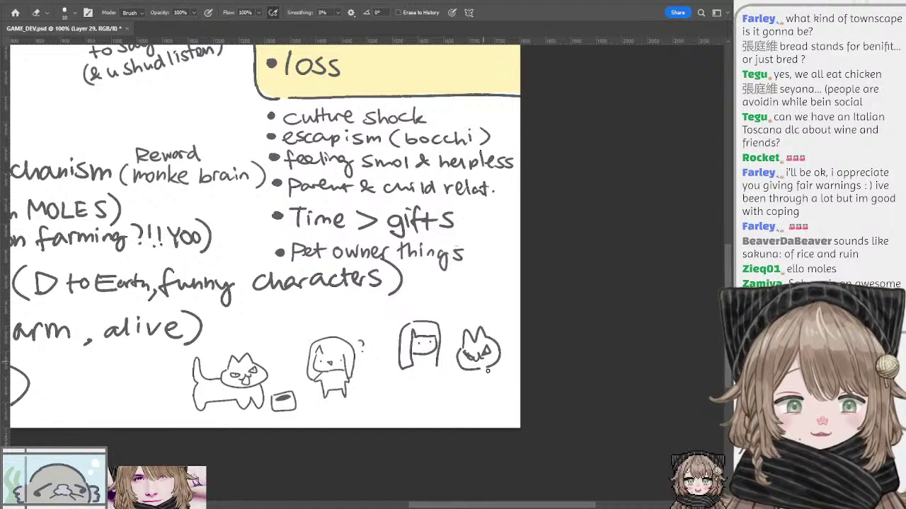
key("b")
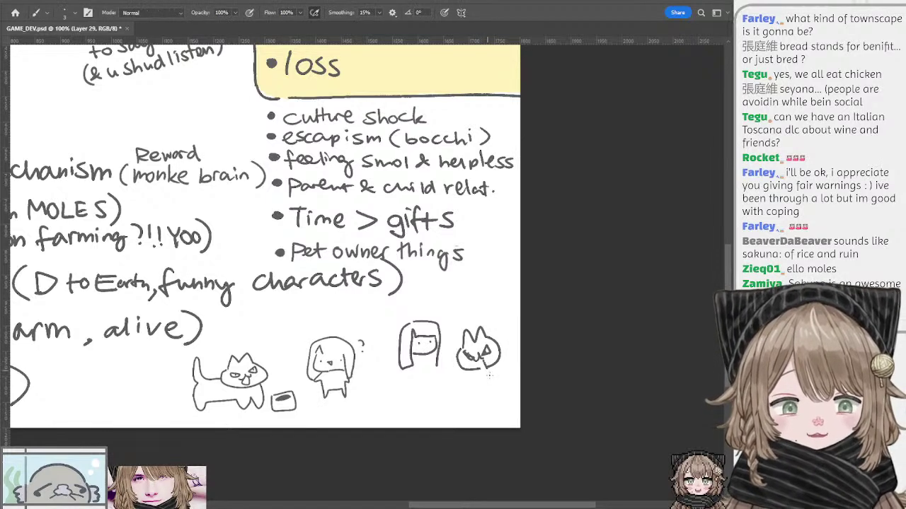
mouse_move(488, 375)
left_mouse_down()
mouse_move(477, 361)
mouse_move(482, 395)
mouse_move(500, 375)
mouse_move(503, 327)
mouse_move(515, 332)
mouse_move(519, 385)
left_mouse_up()
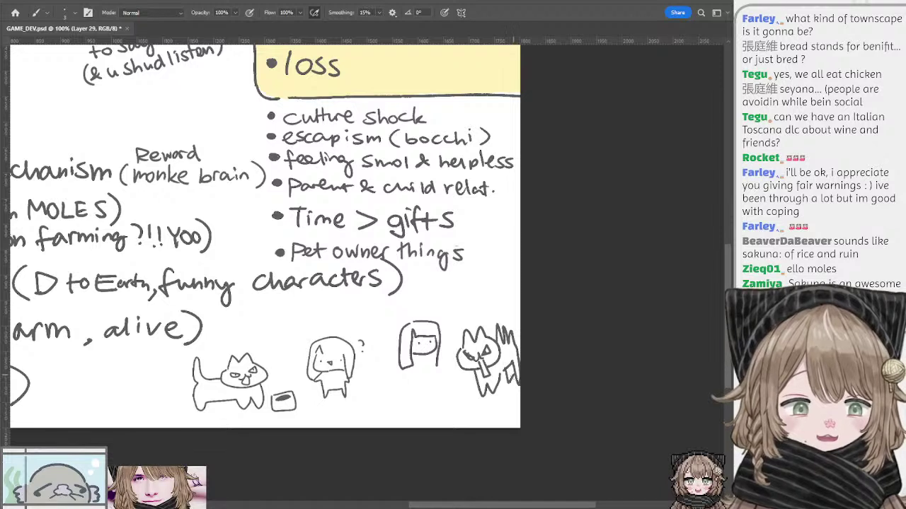
Draw a small rounded object with a jagged edge and inner marks below the angry cat, undoing failed strokes
mouse_move(448, 380)
left_mouse_down()
mouse_move(443, 397)
mouse_move(467, 394)
mouse_move(449, 394)
mouse_move(468, 383)
mouse_move(451, 387)
mouse_move(459, 383)
left_mouse_up()
key("ctrl+z")
key("ctrl+z")
key("ctrl+z")
key("ctrl+z")
key("ctrl+z")
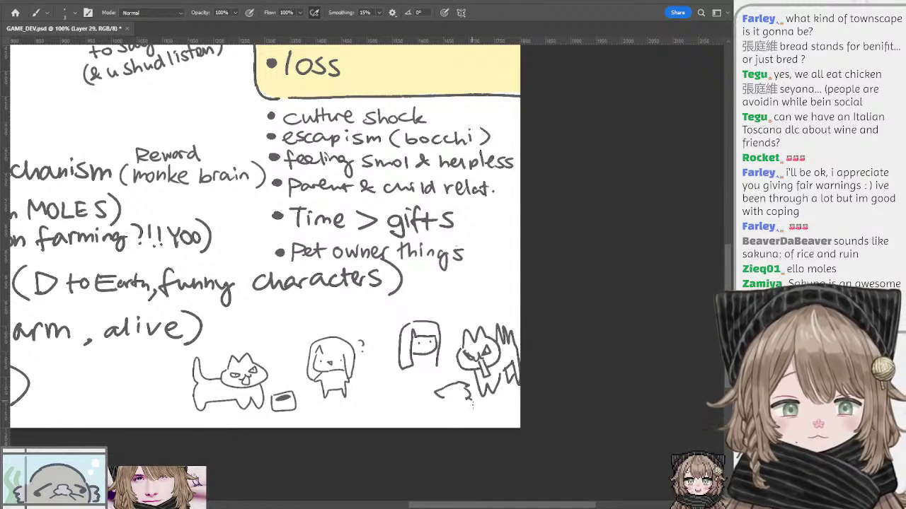
mouse_move(467, 402)
left_mouse_down()
mouse_move(434, 416)
mouse_move(436, 399)
left_mouse_up()
key("ctrl+z")
key("ctrl+z")
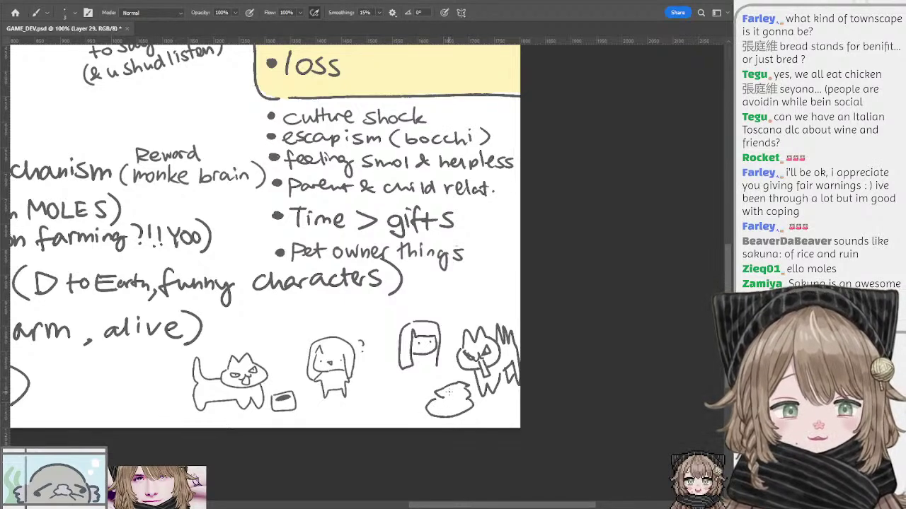
left_click_drag(462, 390, 462, 409)
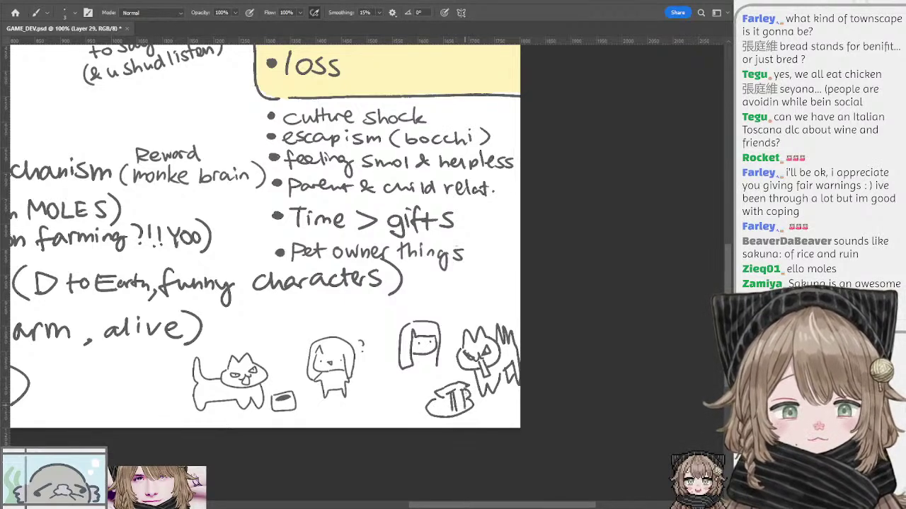
Add a frowning mouth to the second long-haired character's face, undoing the stray stroke
scroll(446, 271, "up", 2)
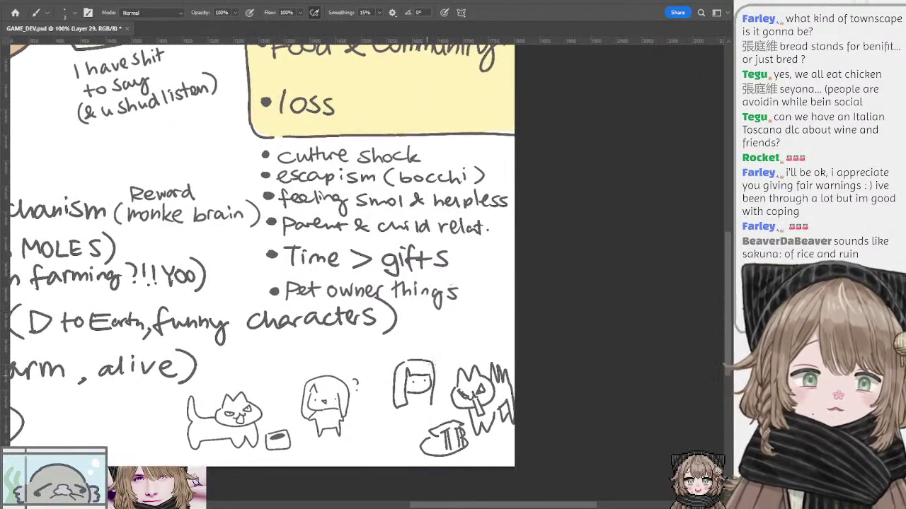
left_click_drag(417, 385, 414, 384)
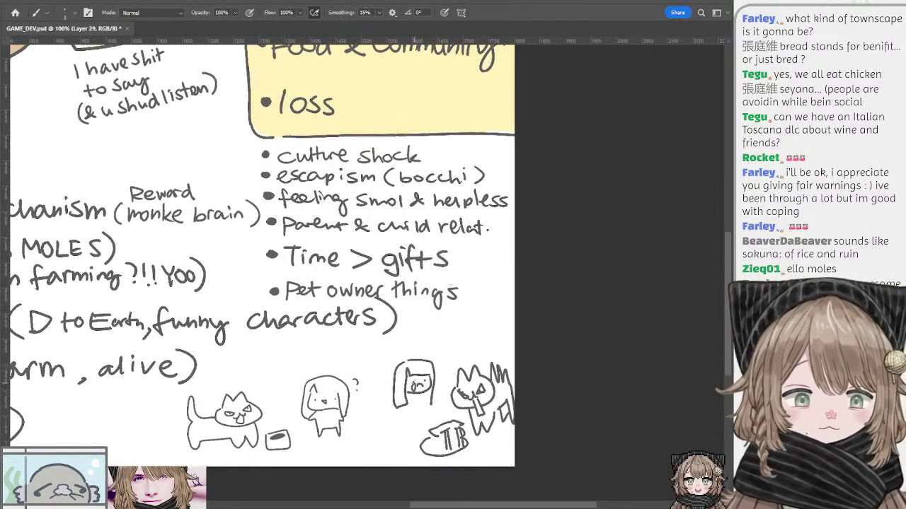
key("ctrl+z")
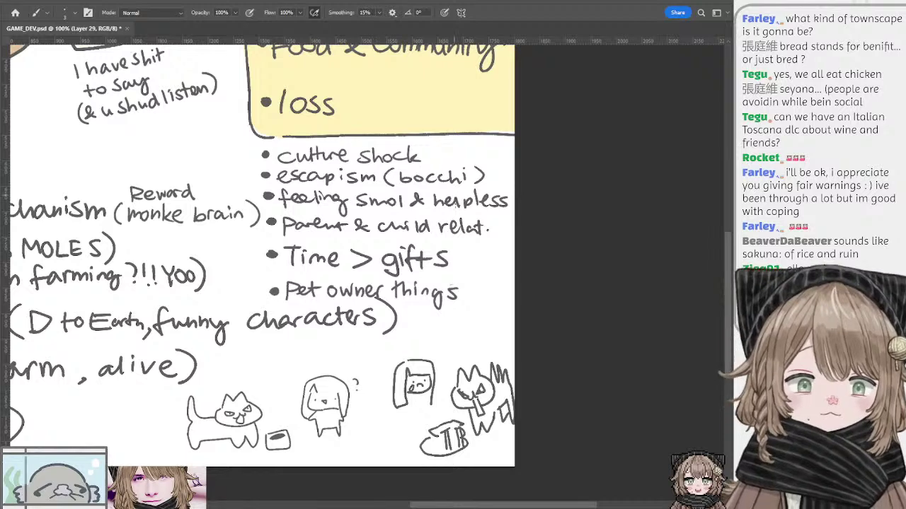
Strike out the line "feeling smol & helpless" in the list below the themes box, redoing the first stroke
left_click_drag(427, 194, 423, 210)
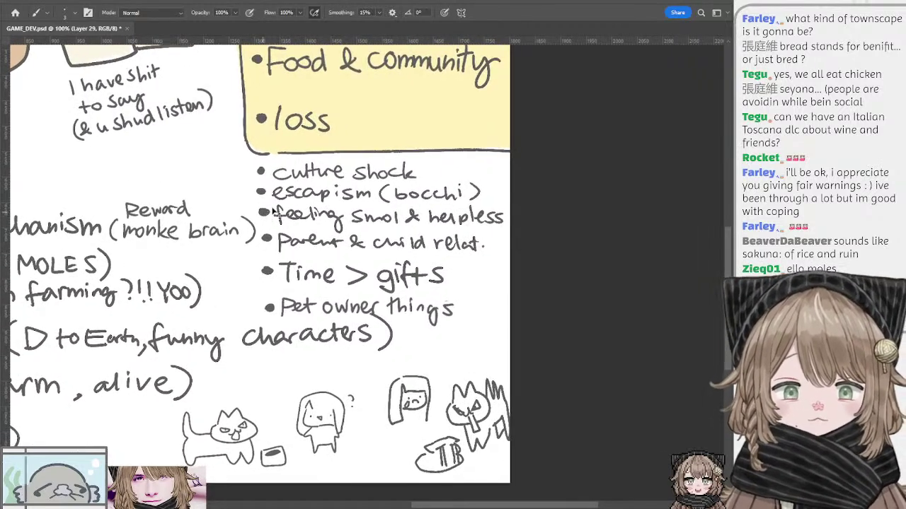
scroll(332, 222, "down", 1)
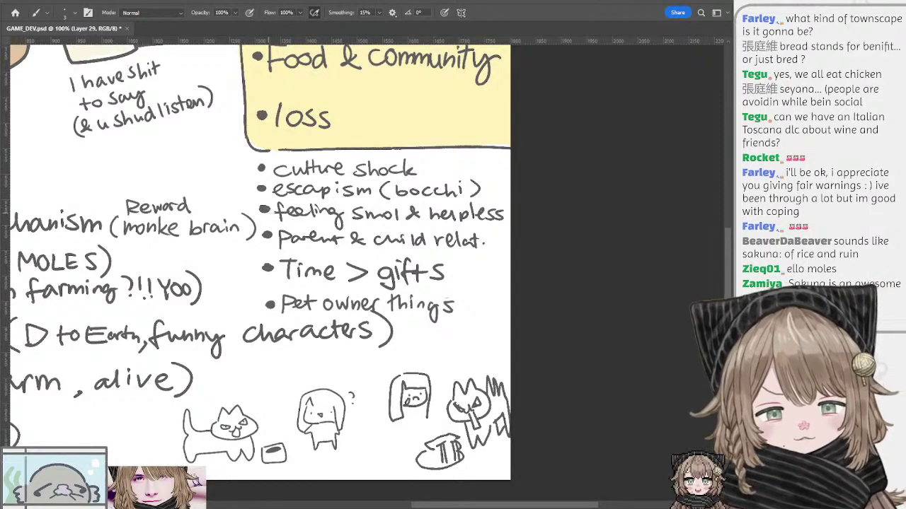
left_click_drag(263, 210, 501, 201)
key("ctrl+z")
left_click_drag(263, 210, 504, 213)
left_click_drag(433, 211, 277, 210)
mouse_move(390, 225)
left_mouse_down()
mouse_move(368, 210)
mouse_move(376, 221)
left_mouse_up()
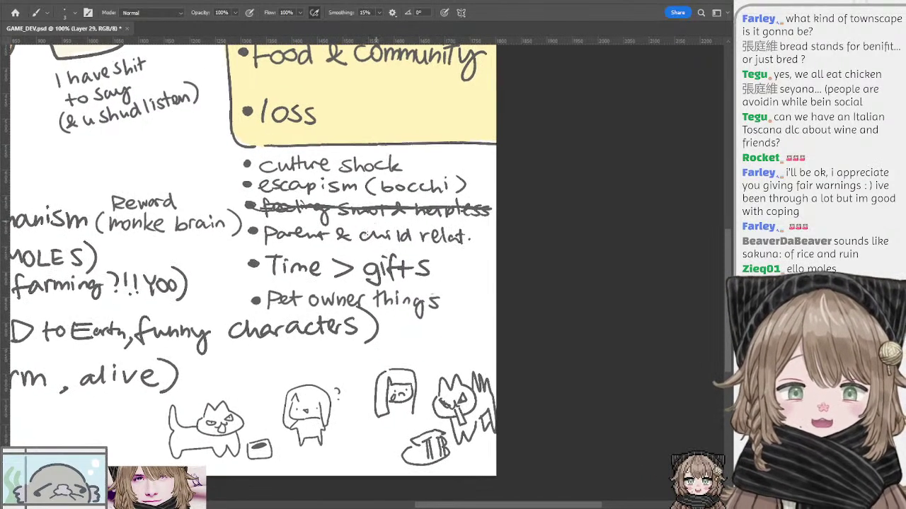
Write "setsunai" beneath "funny characters", lasso it, move it closer to the word "alive" and deselect it
left_click_drag(313, 332, 333, 309)
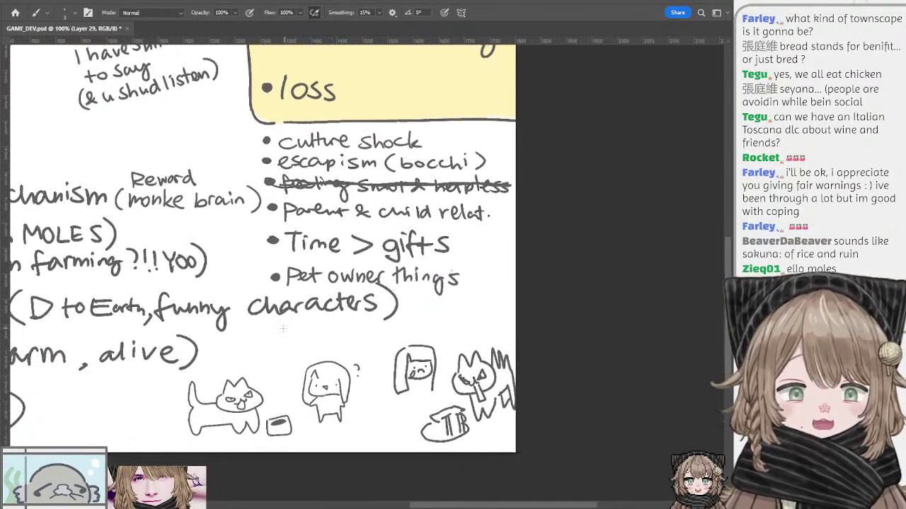
mouse_move(258, 334)
left_mouse_down()
mouse_move(245, 347)
mouse_move(338, 345)
mouse_move(343, 319)
left_mouse_up()
left_click(343, 327)
key("l")
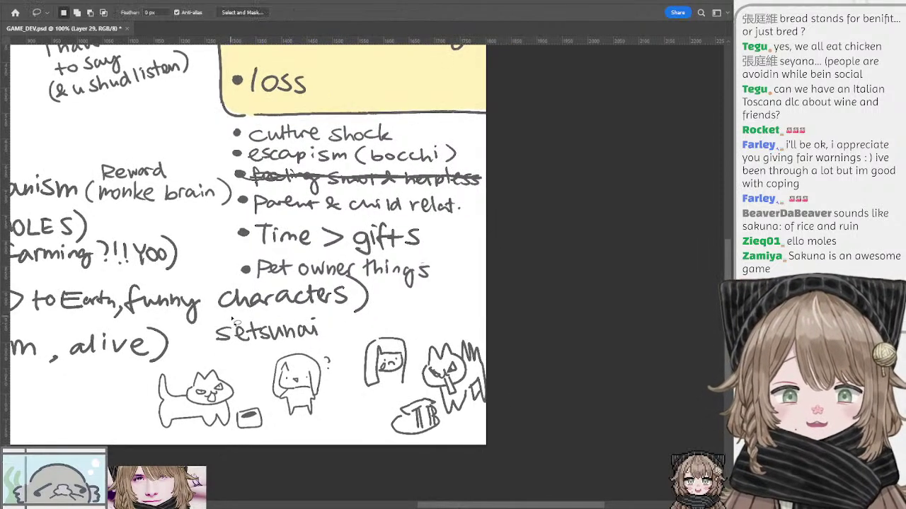
mouse_move(231, 319)
left_mouse_down()
mouse_move(217, 354)
mouse_move(306, 347)
mouse_move(329, 324)
mouse_move(313, 314)
mouse_move(282, 342)
left_mouse_up()
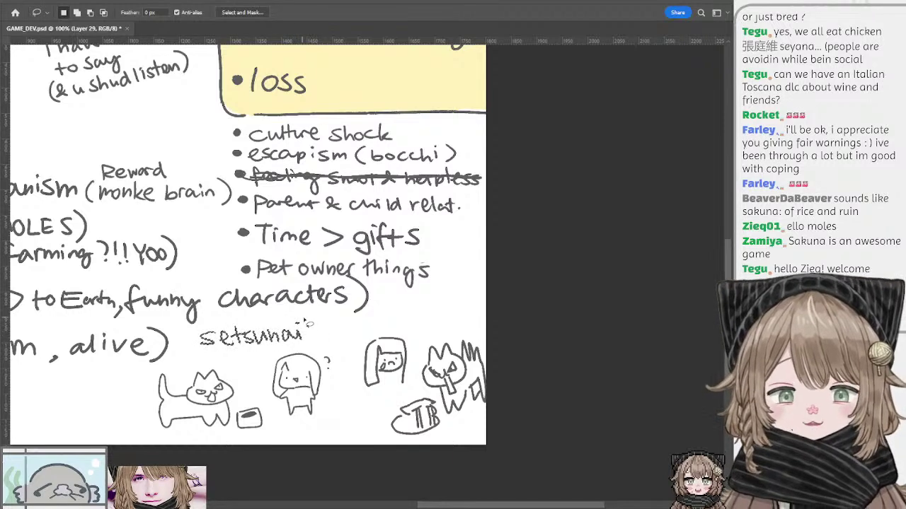
key("ctrl+d")
left_click_drag(326, 291, 324, 299)
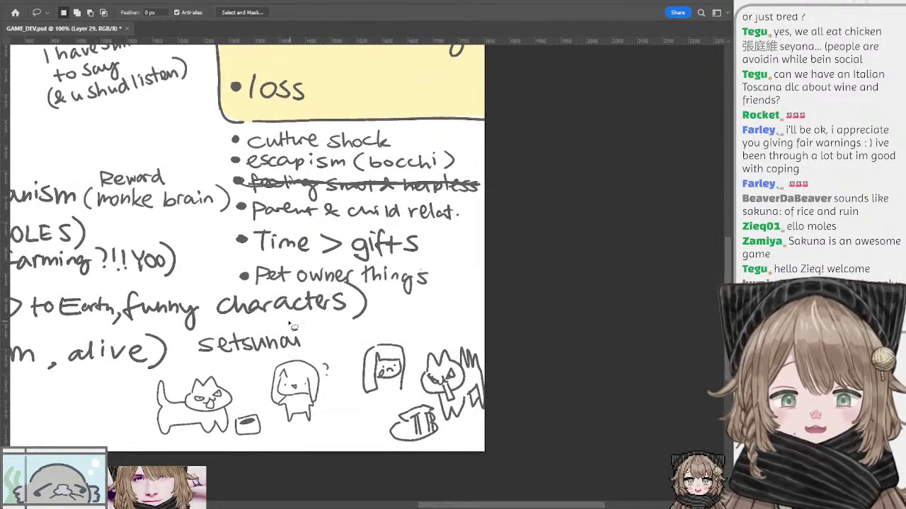
Draw a rounded outline around the word "setsunai" with the brush
key("b")
mouse_move(211, 330)
left_mouse_down()
mouse_move(272, 322)
mouse_move(320, 350)
mouse_move(193, 363)
mouse_move(213, 324)
left_mouse_up()
left_click_drag(283, 308, 322, 336)
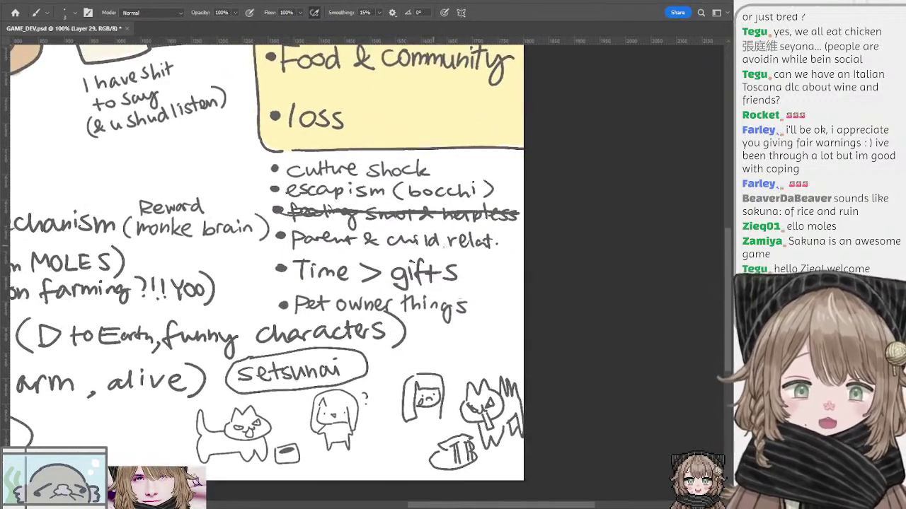
Add three exclamation marks after the line "Time > gifts"
left_click_drag(361, 237, 361, 272)
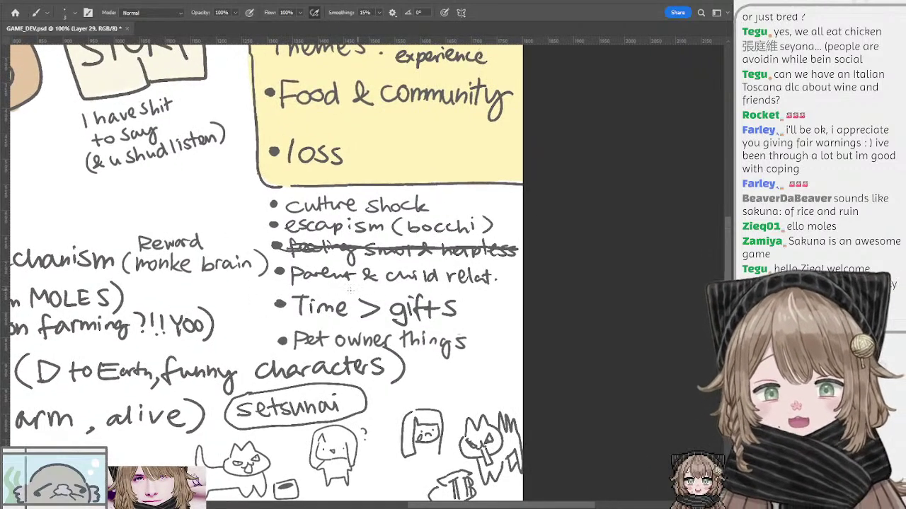
mouse_move(468, 300)
left_mouse_down()
mouse_move(468, 314)
mouse_move(476, 314)
left_mouse_up()
mouse_move(485, 299)
left_mouse_down()
mouse_move(484, 313)
mouse_move(463, 255)
left_mouse_up()
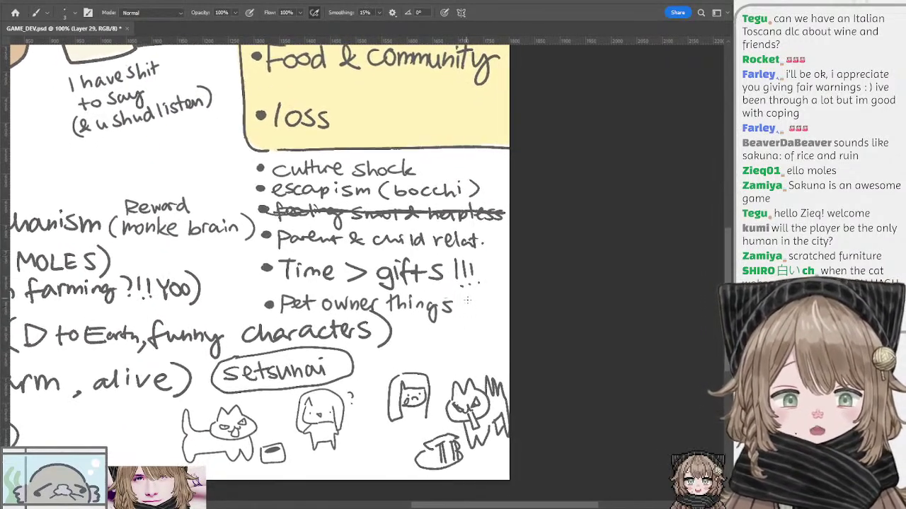
left_click_drag(449, 302, 508, 284)
left_click_drag(387, 276, 360, 312)
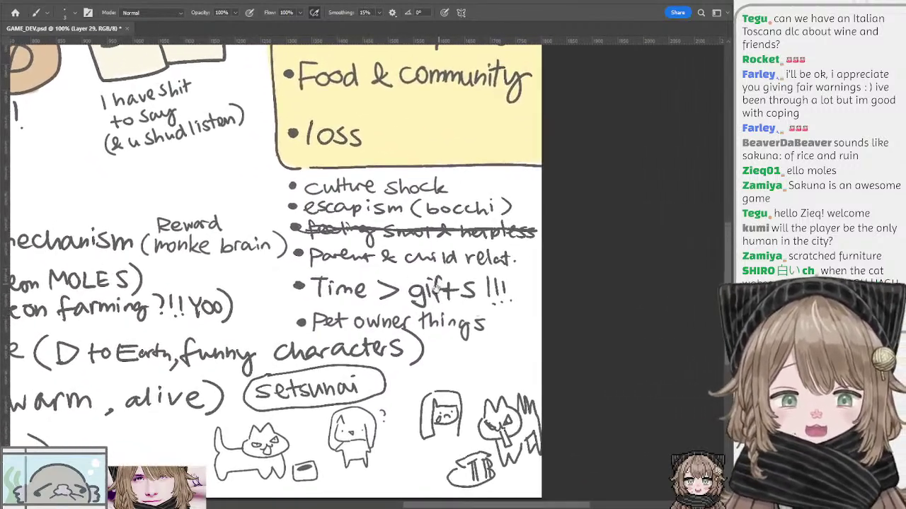
left_click_drag(438, 288, 369, 259)
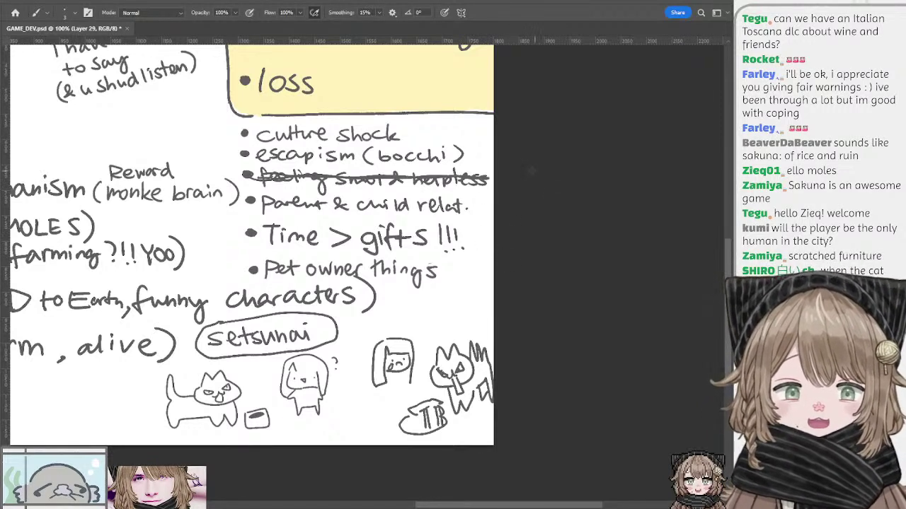
left_click_drag(532, 170, 497, 194)
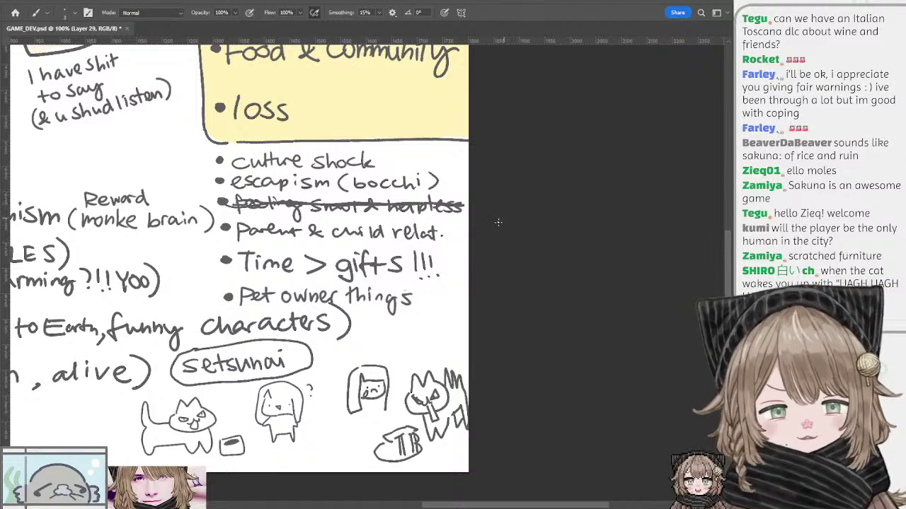
left_click_drag(454, 251, 473, 239)
left_click_drag(264, 265, 247, 345)
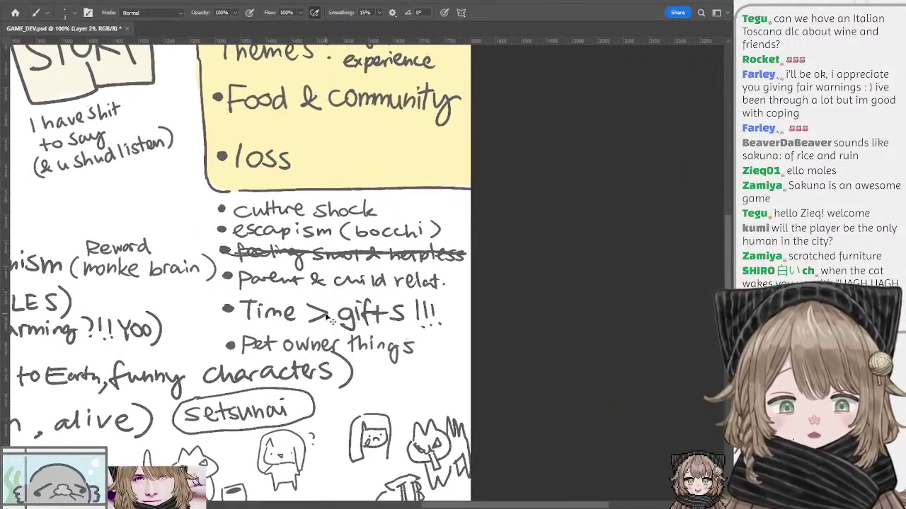
left_click_drag(386, 294, 411, 275)
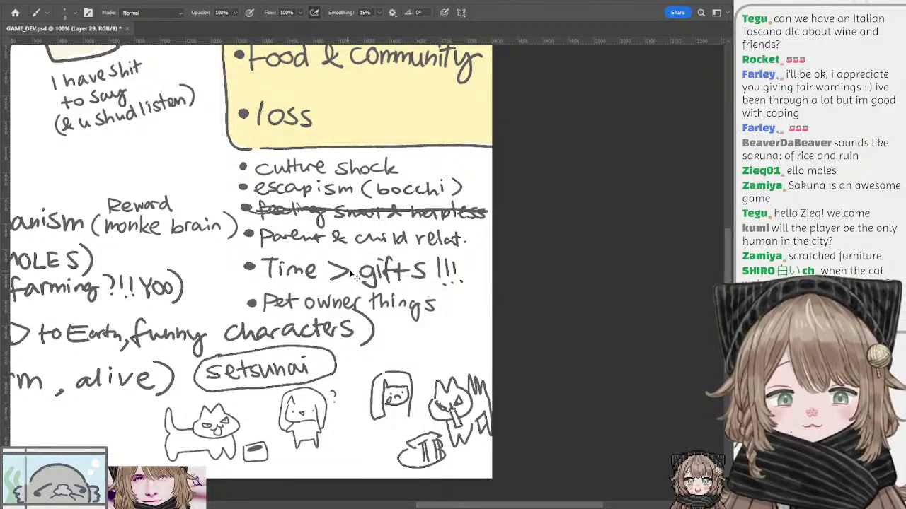
Add a fourth exclamation mark to the end of "Time > gifts"
left_click_drag(350, 264, 400, 268)
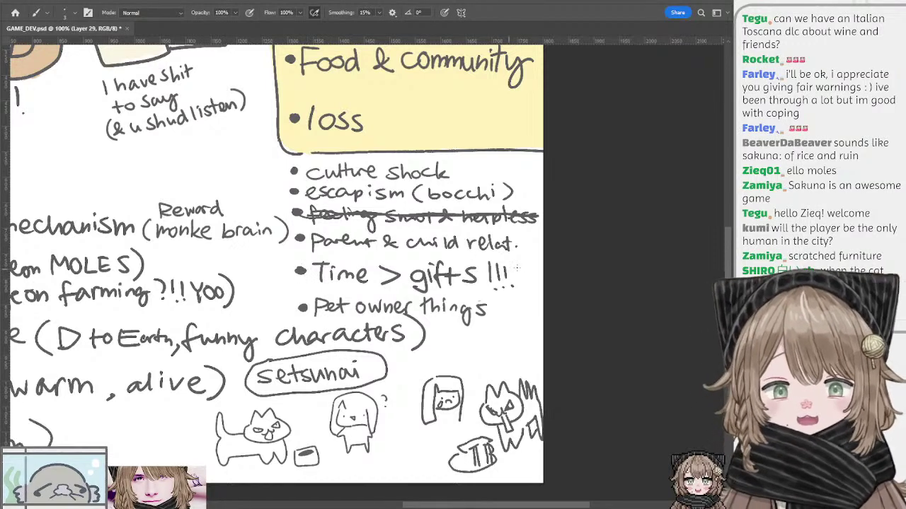
left_click_drag(517, 266, 516, 282)
left_click(519, 288)
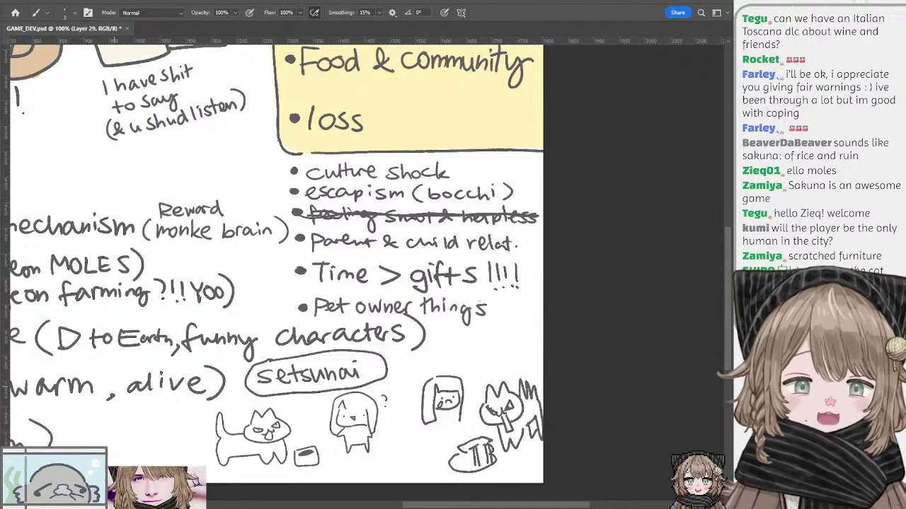
Draw an arrow pointing from the CATS drawing to the BREAD drawing under "What's special abt Jemlington?"
left_click_drag(217, 147, 375, 205)
left_click_drag(257, 203, 336, 222)
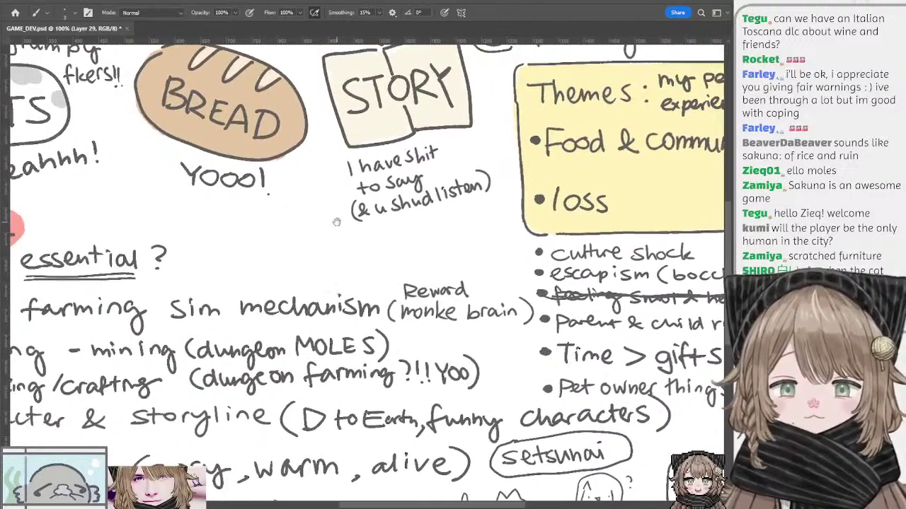
left_click_drag(233, 157, 404, 241)
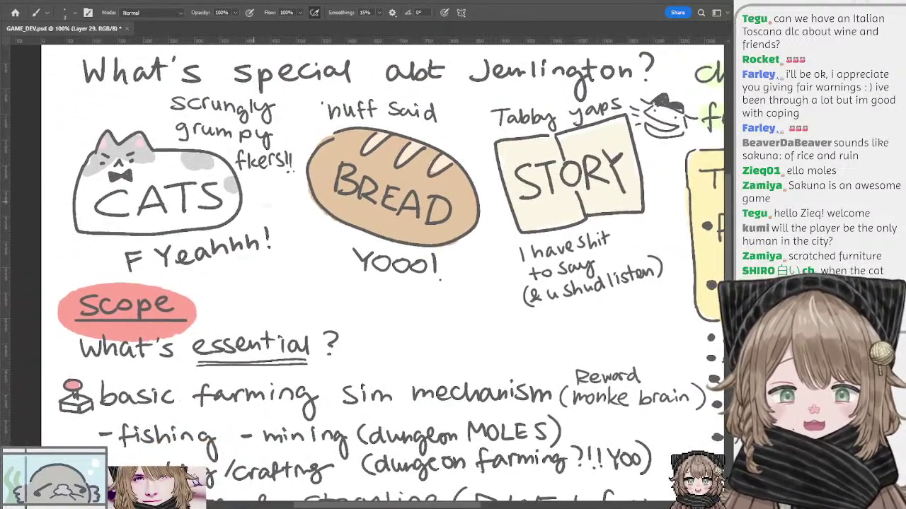
left_click_drag(252, 204, 309, 205)
mouse_move(289, 191)
left_mouse_down()
mouse_move(309, 206)
mouse_move(297, 217)
left_mouse_up()
Write "knead funny" on two lines below the arrow between CATS and BREAD
mouse_move(263, 261)
left_mouse_down()
mouse_move(264, 281)
mouse_move(277, 282)
left_mouse_up()
left_click_drag(281, 281, 333, 281)
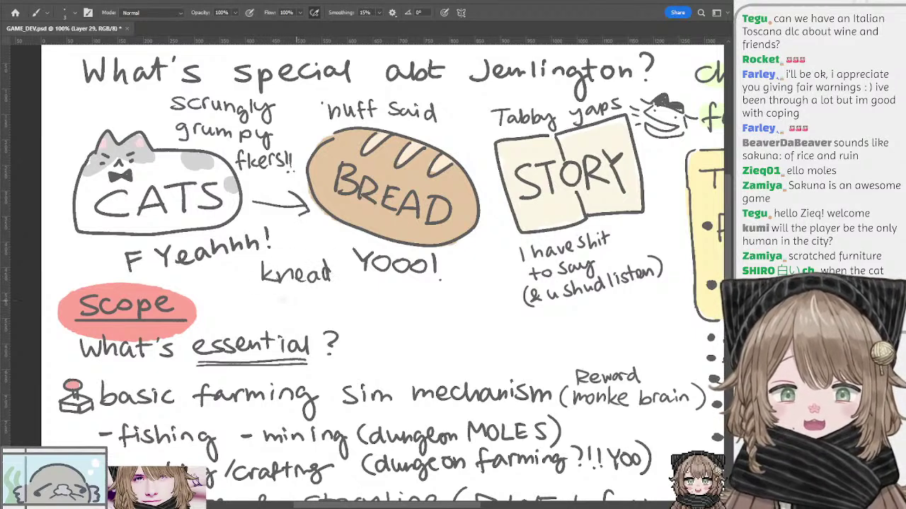
mouse_move(276, 284)
left_mouse_down()
mouse_move(267, 304)
mouse_move(278, 293)
left_mouse_up()
mouse_move(282, 290)
left_mouse_down()
mouse_move(287, 301)
mouse_move(296, 289)
left_mouse_up()
mouse_move(298, 302)
left_mouse_down()
mouse_move(320, 286)
mouse_move(327, 306)
left_mouse_up()
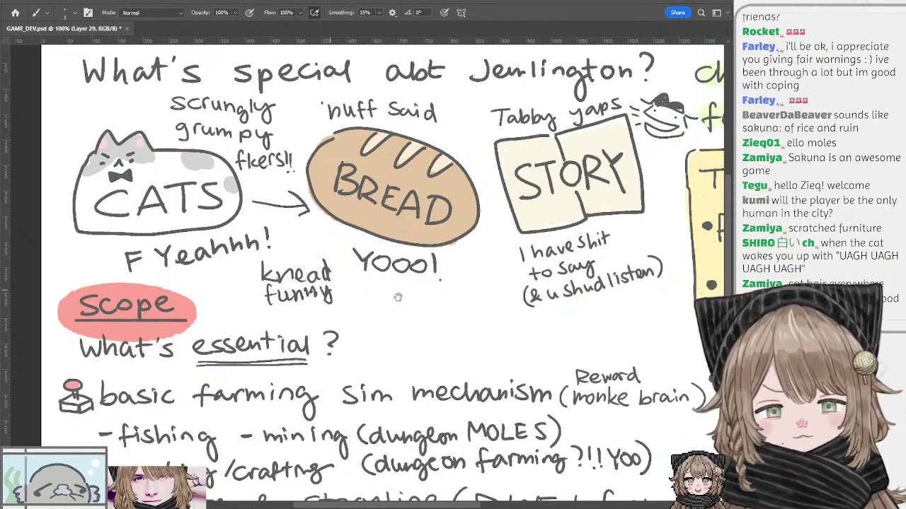
Draw a hand kneading a lump of dough below "Yooo!", undoing the stray first stroke
mouse_move(397, 297)
left_mouse_down()
mouse_move(343, 289)
mouse_move(370, 312)
left_mouse_up()
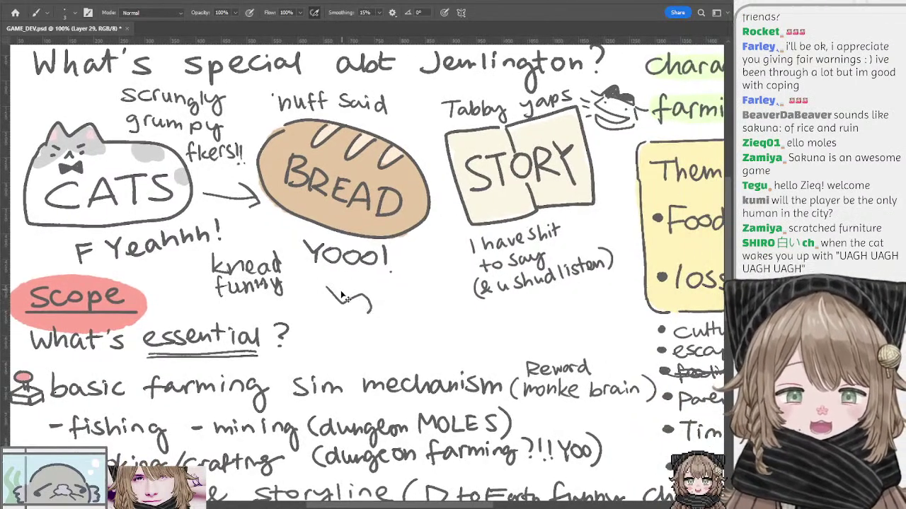
key("ctrl+z")
mouse_move(331, 283)
left_mouse_down()
mouse_move(367, 312)
mouse_move(332, 323)
mouse_move(311, 293)
left_mouse_up()
mouse_move(368, 307)
left_mouse_down()
mouse_move(434, 305)
mouse_move(412, 343)
mouse_move(334, 336)
mouse_move(413, 323)
left_mouse_up()
left_click_drag(421, 312, 425, 321)
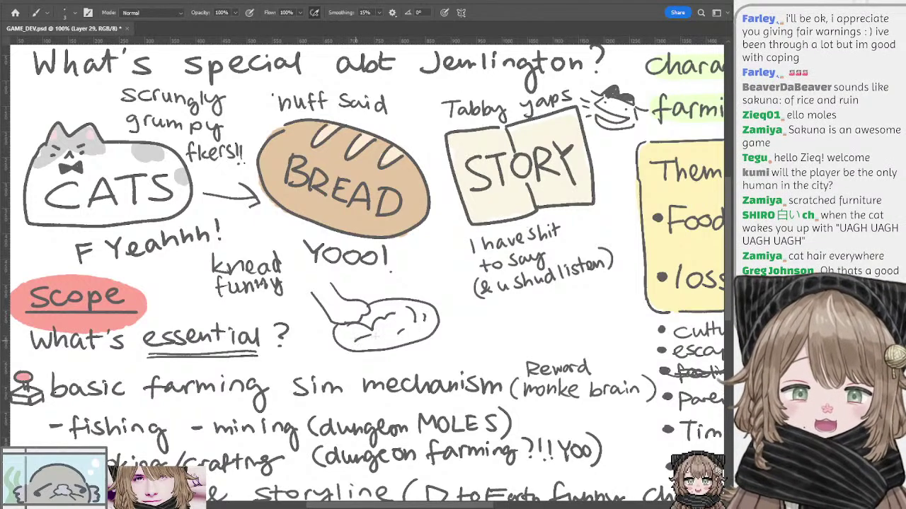
left_click_drag(358, 341, 376, 335)
Write "extra protein" beside the kneaded dough drawing, undoing and redoing misdrawn letters
left_click_drag(400, 241, 348, 221)
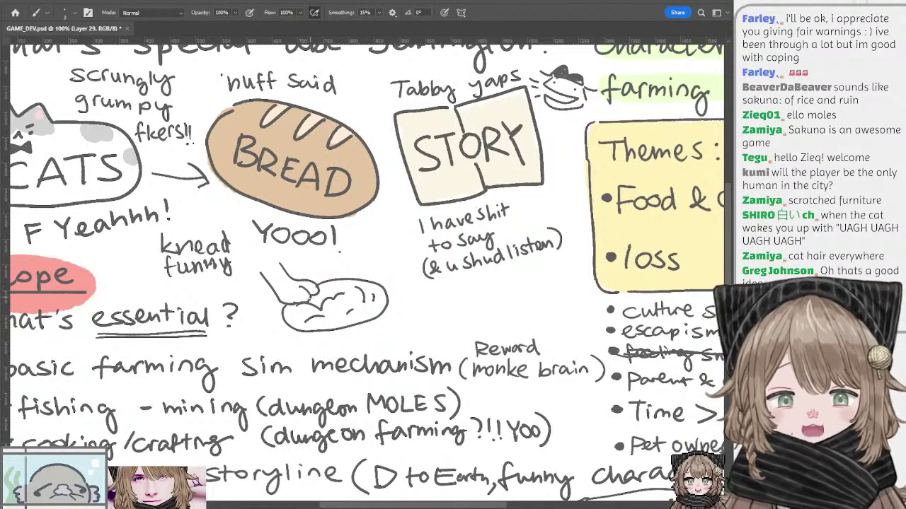
mouse_move(380, 337)
left_mouse_down()
mouse_move(381, 319)
mouse_move(402, 328)
left_mouse_up()
key("ctrl+z")
mouse_move(393, 329)
left_mouse_down()
mouse_move(404, 318)
mouse_move(403, 329)
mouse_move(440, 325)
left_mouse_up()
left_click(439, 331)
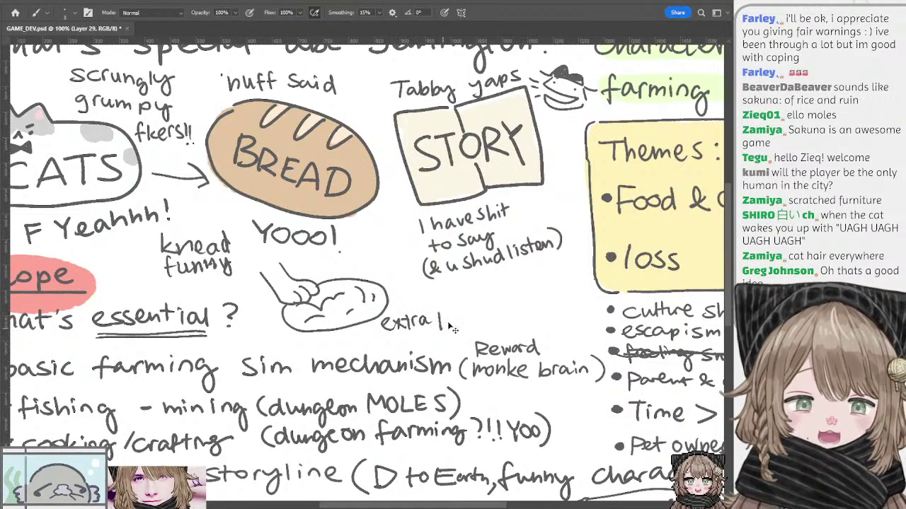
key("ctrl+z")
left_click_drag(427, 258, 357, 237)
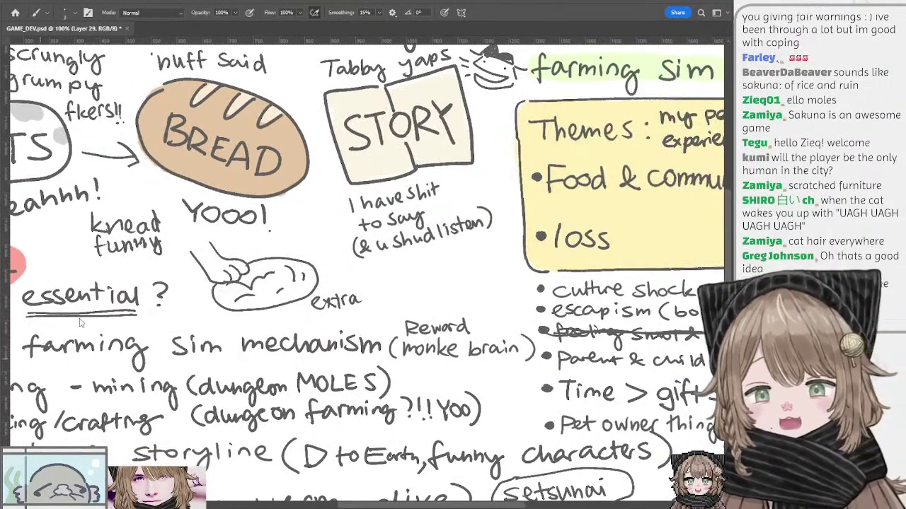
key("ctrl+z")
mouse_move(368, 294)
left_mouse_down()
mouse_move(371, 311)
mouse_move(390, 293)
mouse_move(437, 302)
mouse_move(434, 282)
mouse_move(448, 281)
mouse_move(351, 238)
left_mouse_up()
key("ctrl+z")
left_click(420, 288)
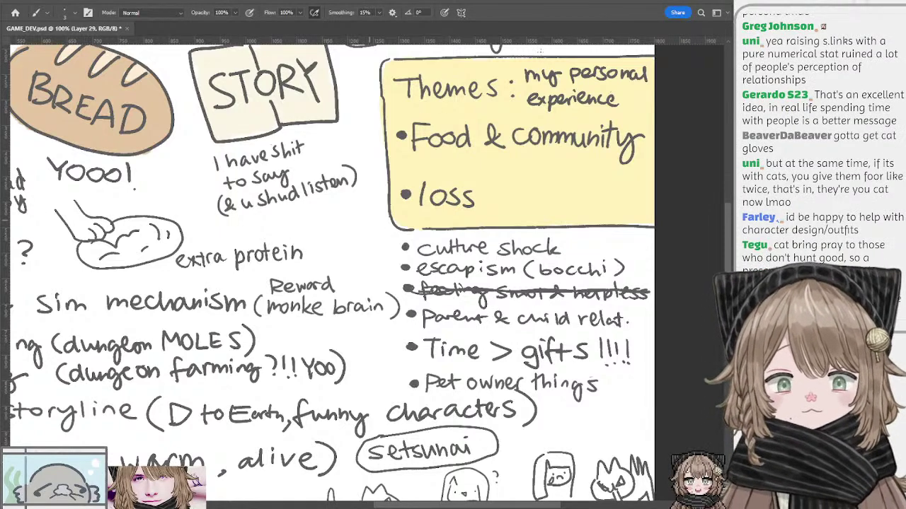
Paste the copied autumn farm pixel-art screenshot over the notes as a reference image
key("ctrl+v")
key("ctrl+z")
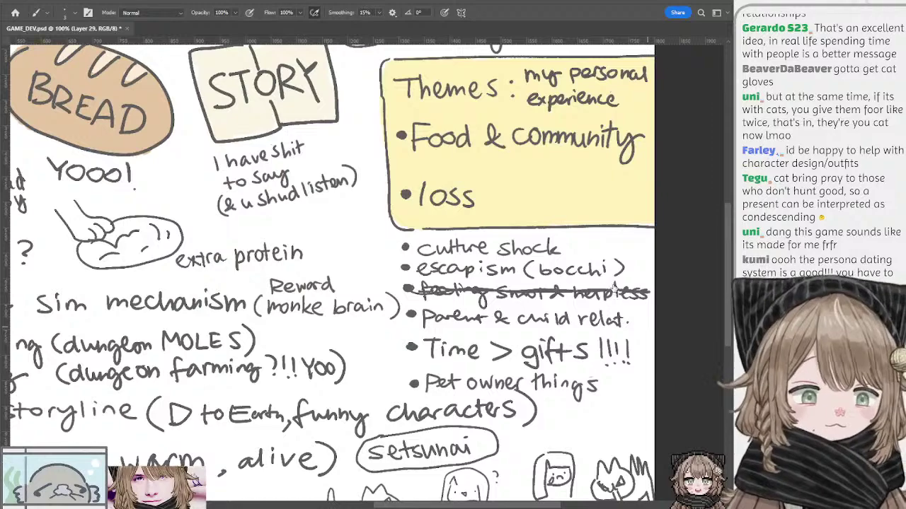
key("ctrl+shift+z")
key("ctrl+minus")
key("ctrl+minus")
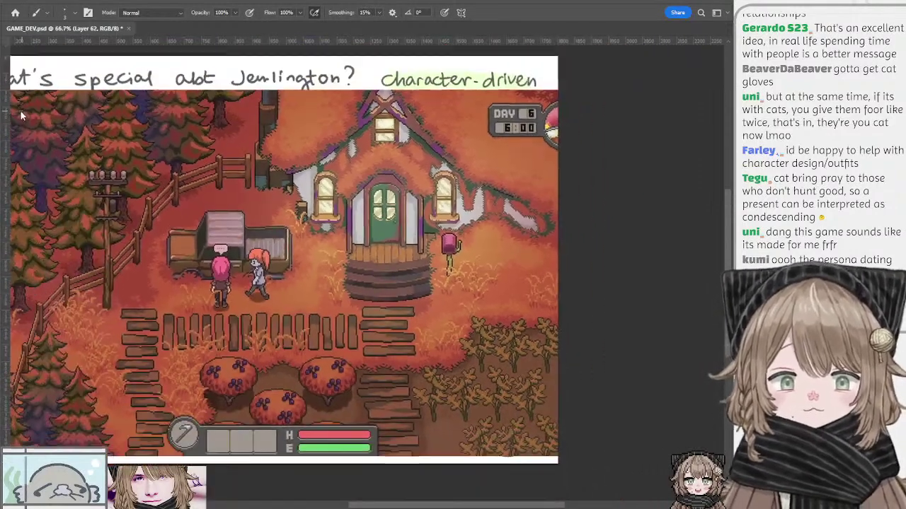
left_click_drag(176, 149, 247, 135)
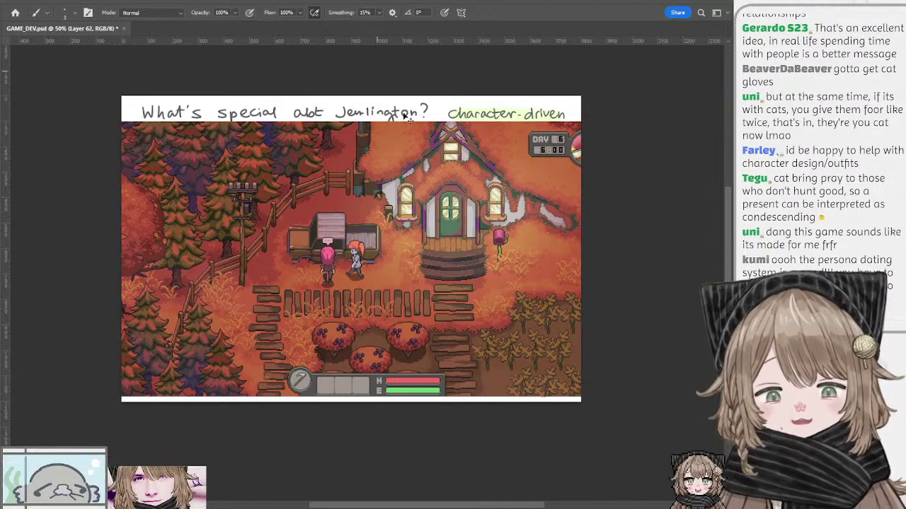
Try pasting the Hotel Rose waterfront image and enlarging it to about 591% over the farm screenshot
key("ctrl+v")
key("v")
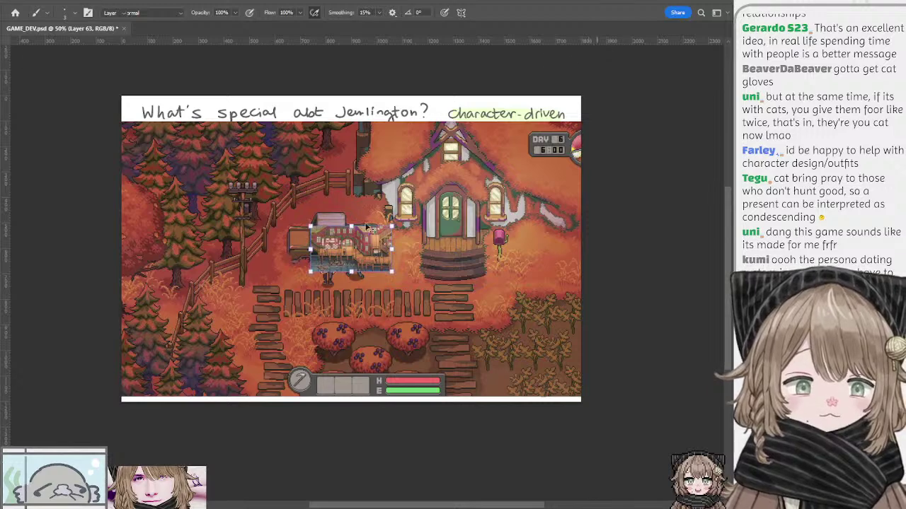
left_click_drag(351, 225, 392, 109)
mouse_move(388, 172)
left_mouse_down()
mouse_move(395, 183)
mouse_move(395, 170)
left_mouse_up()
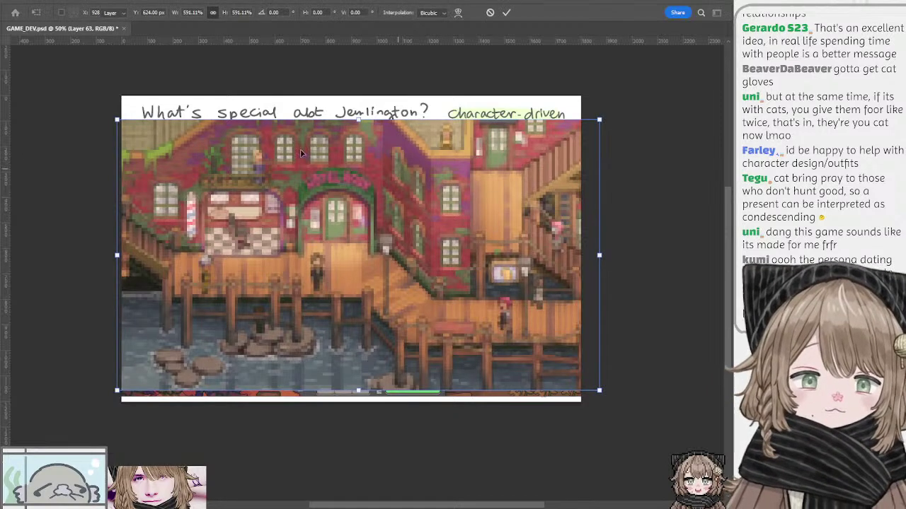
key("Return")
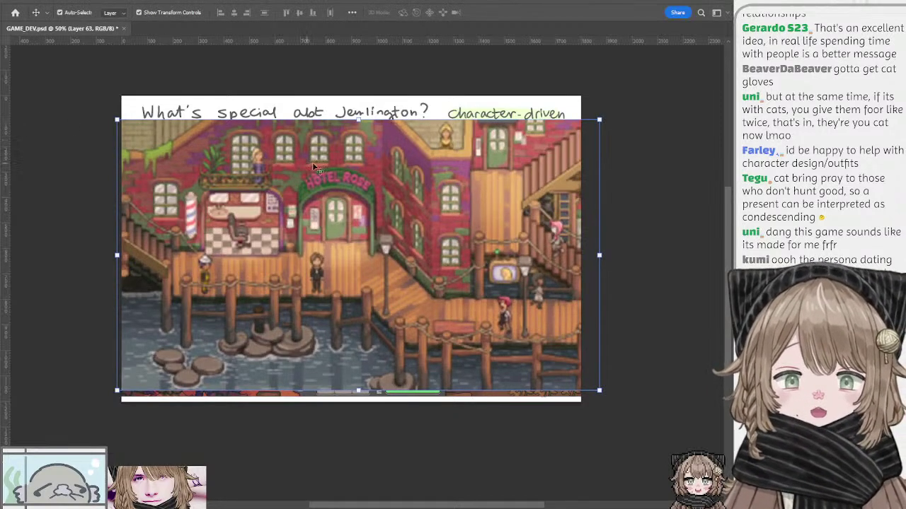
key("ctrl+z")
key("ctrl+z")
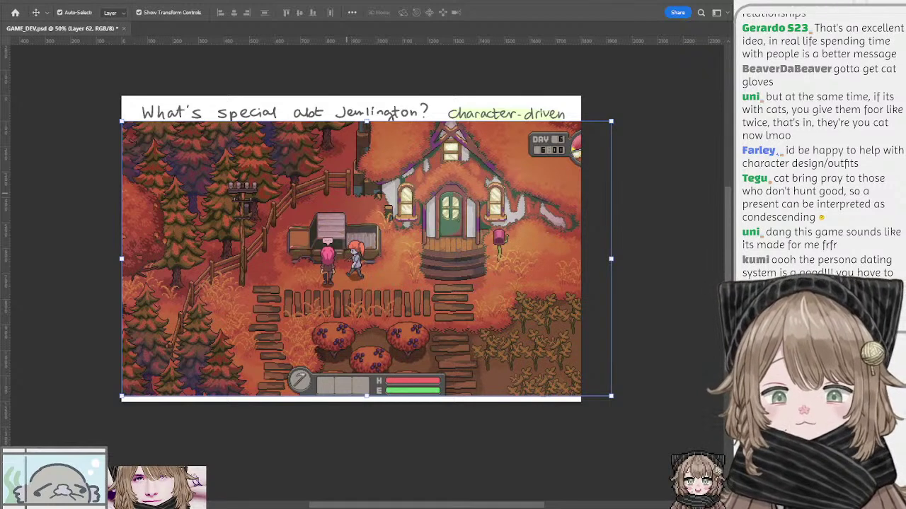
Paste the green-roofed bathhouse pixel-art image, enlarge it to about 165%, and move it toward the canvas's left edge
key("ctrl+v")
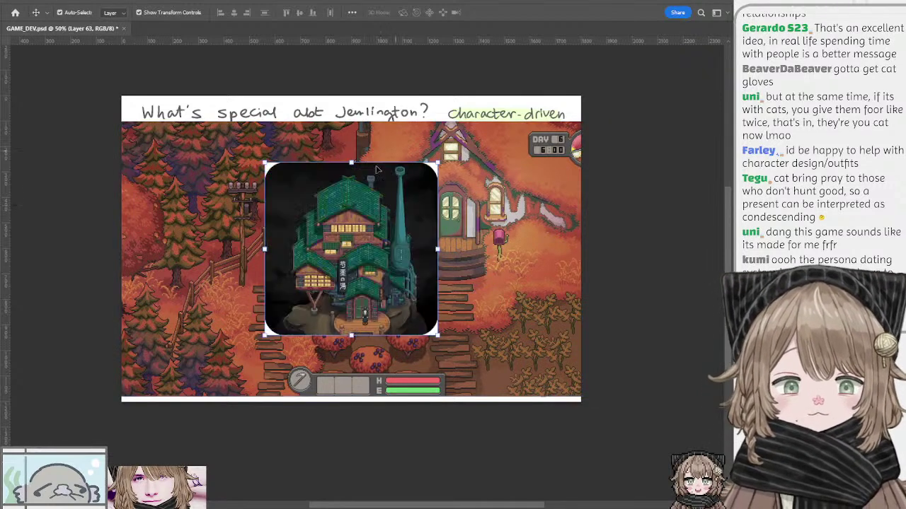
left_click_drag(351, 162, 369, 106)
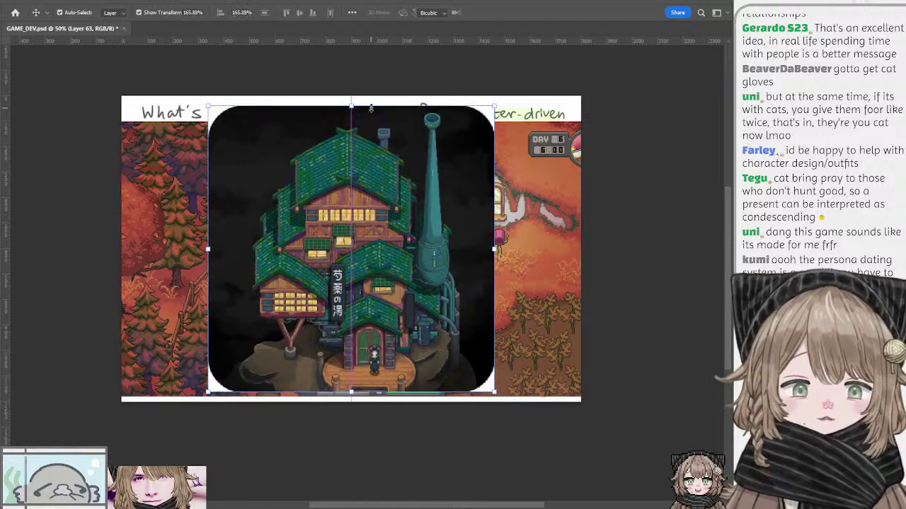
key("Return")
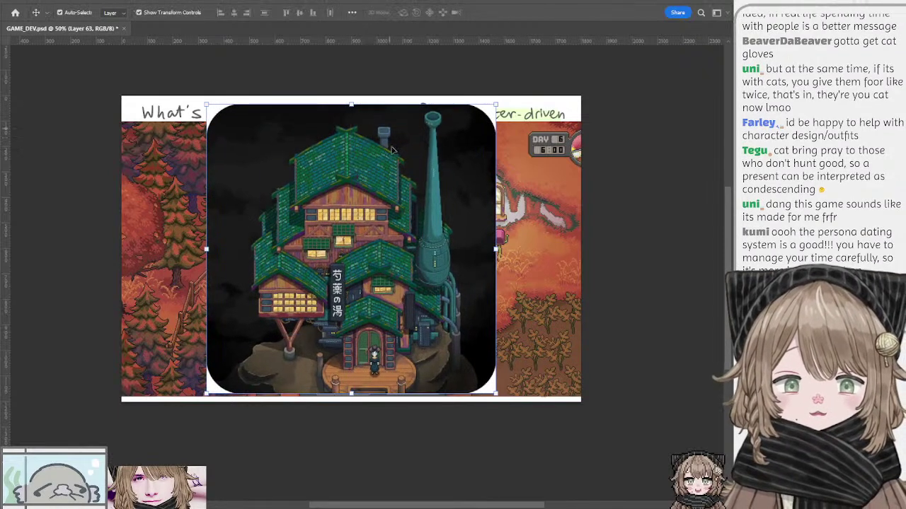
left_click_drag(385, 153, 333, 150)
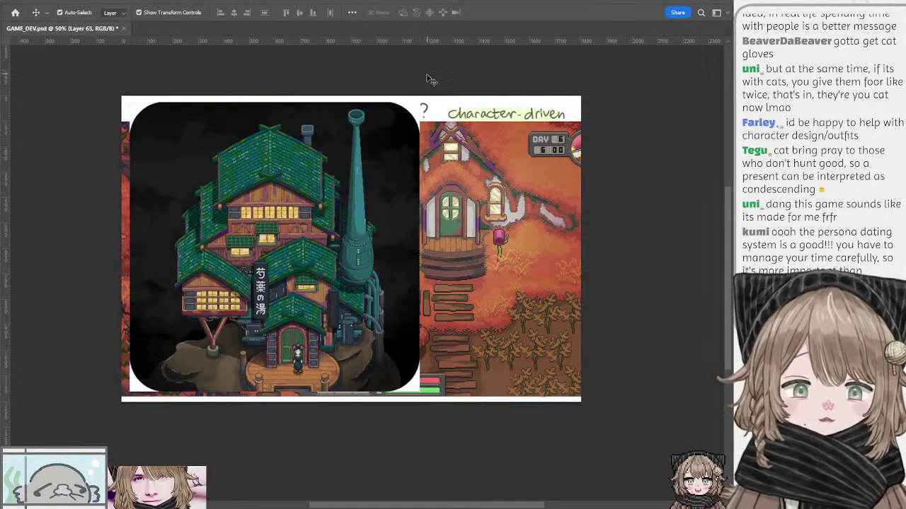
left_click(409, 91)
left_click_drag(395, 89, 419, 85)
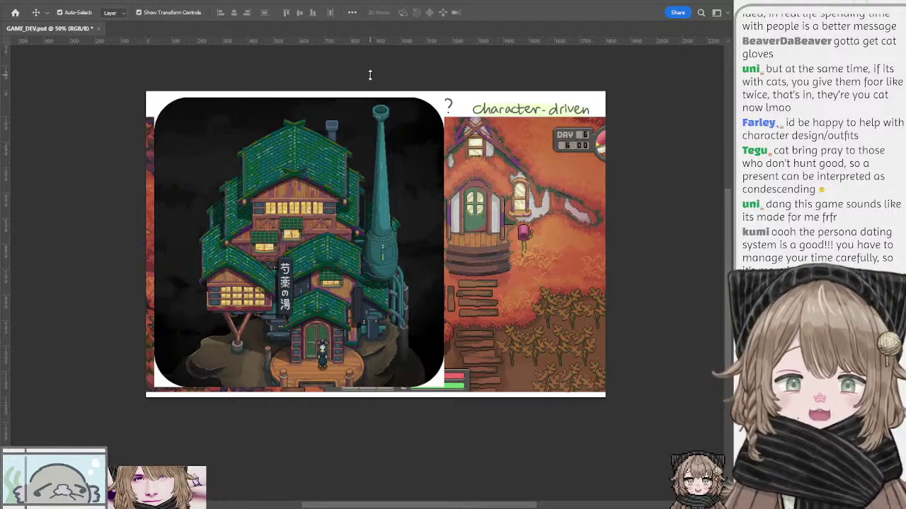
Remove the pasted bathhouse and autumn farm reference images from the notes
left_click(401, 199)
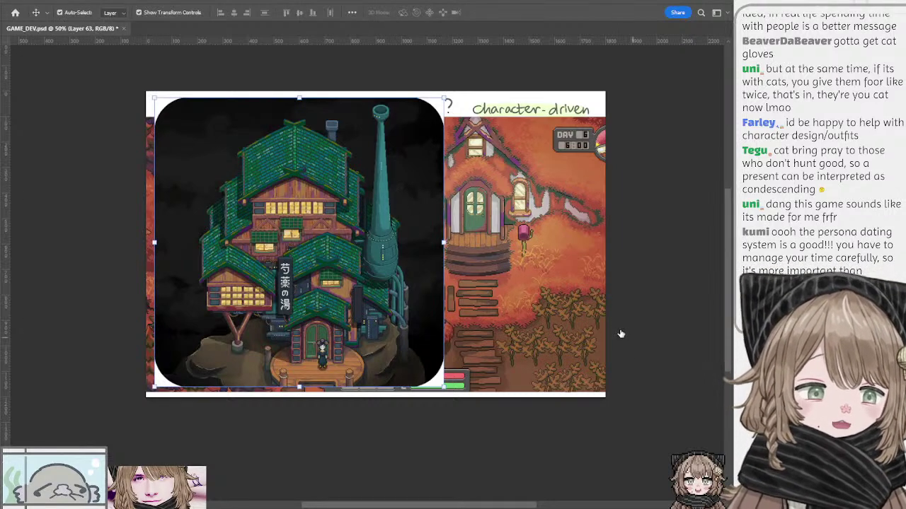
left_click(623, 351)
left_click(645, 358)
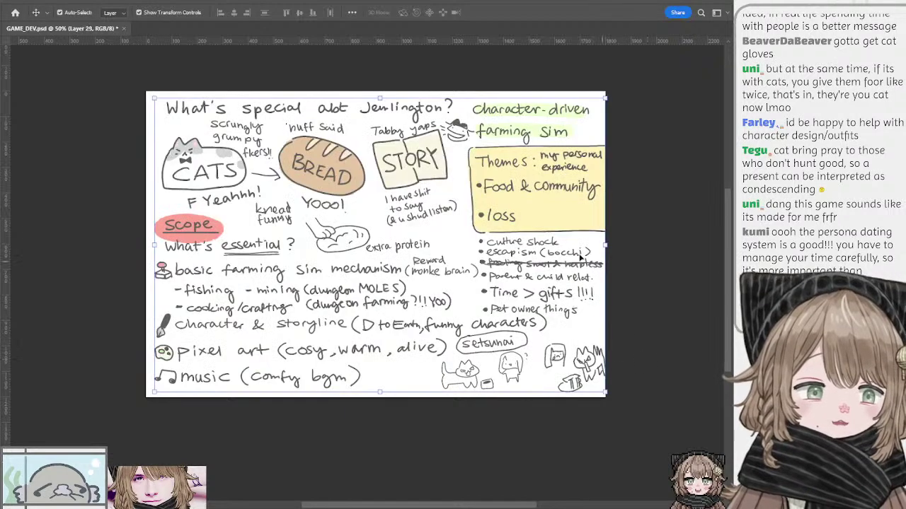
left_click_drag(475, 262, 407, 260)
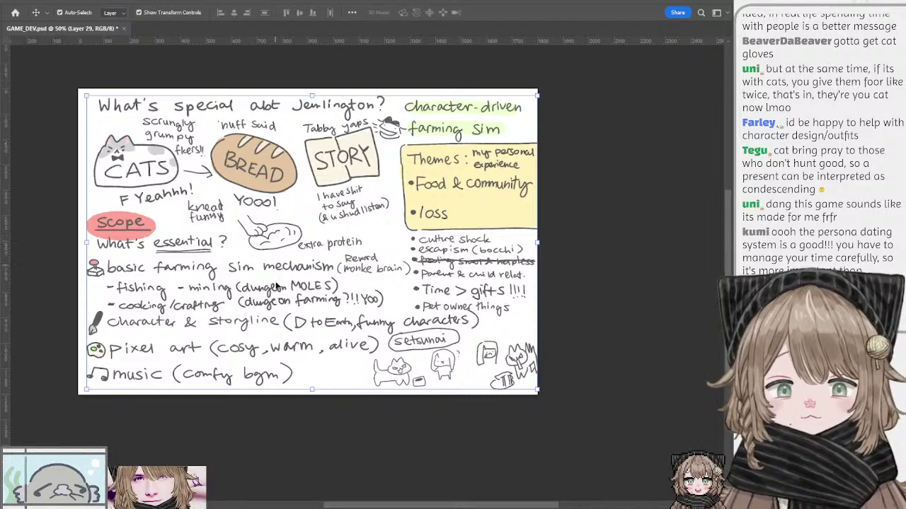
key("l")
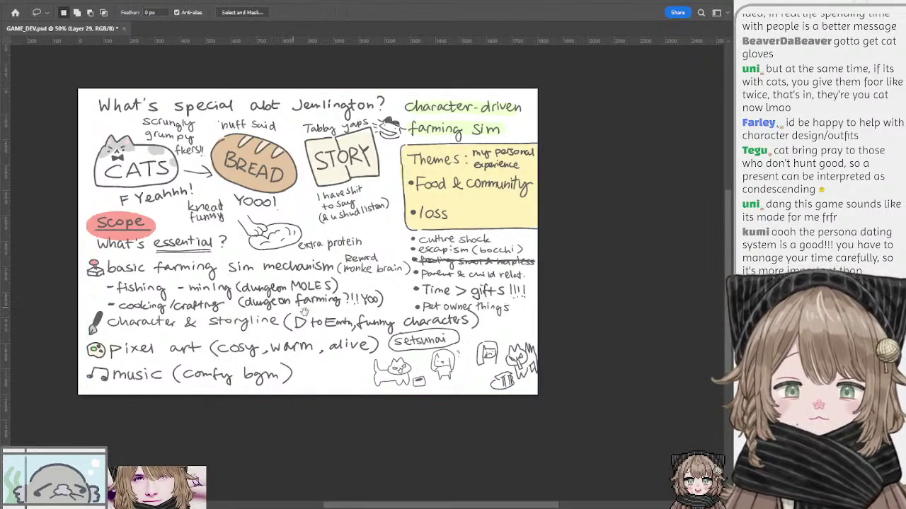
scroll(304, 311, "left", 2)
scroll(304, 312, "up", 1)
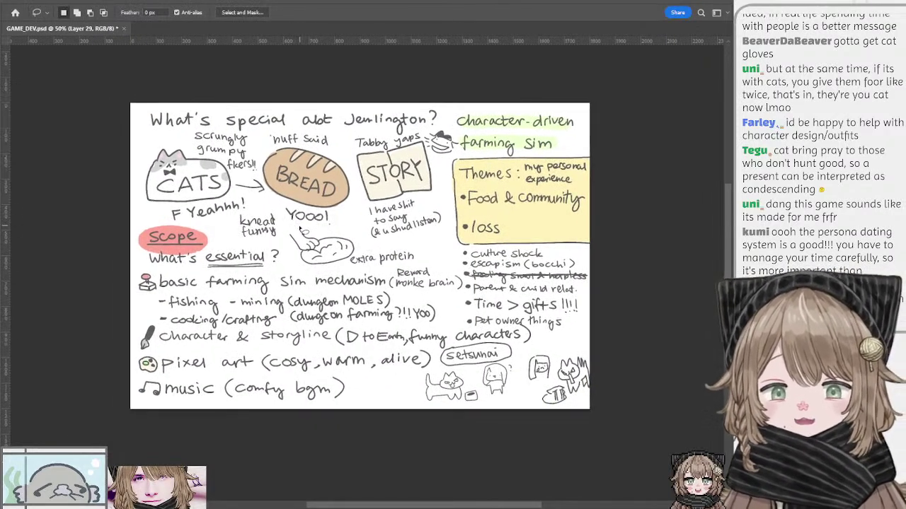
mouse_move(302, 229)
left_mouse_down()
mouse_move(290, 251)
mouse_move(307, 270)
mouse_move(409, 267)
left_mouse_up()
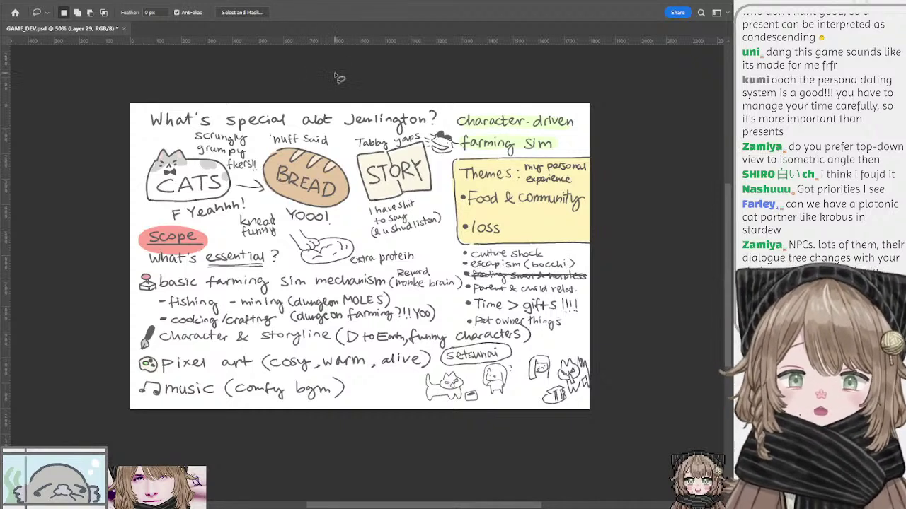
Switch to the Brush tool and save the GAME_DEV.psd notes
key("b")
key("b")
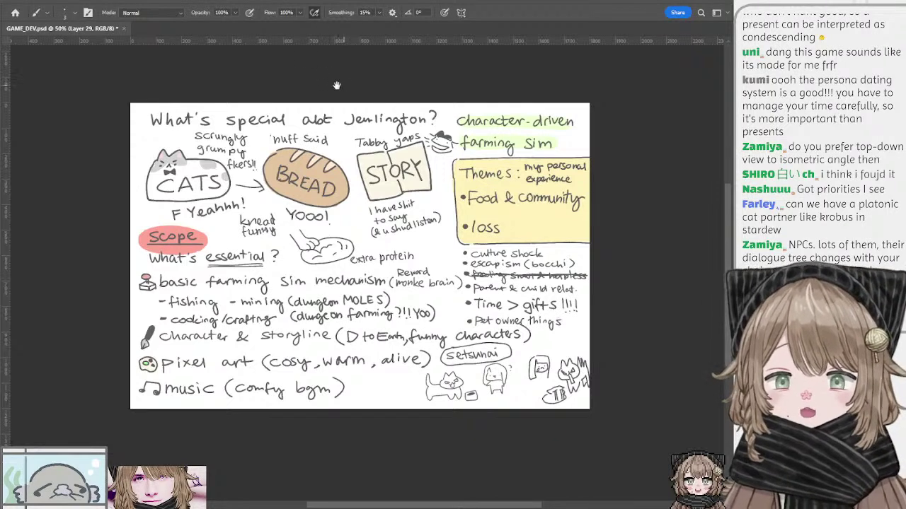
mouse_move(342, 82)
left_mouse_down()
mouse_move(297, 79)
mouse_move(332, 76)
left_mouse_up()
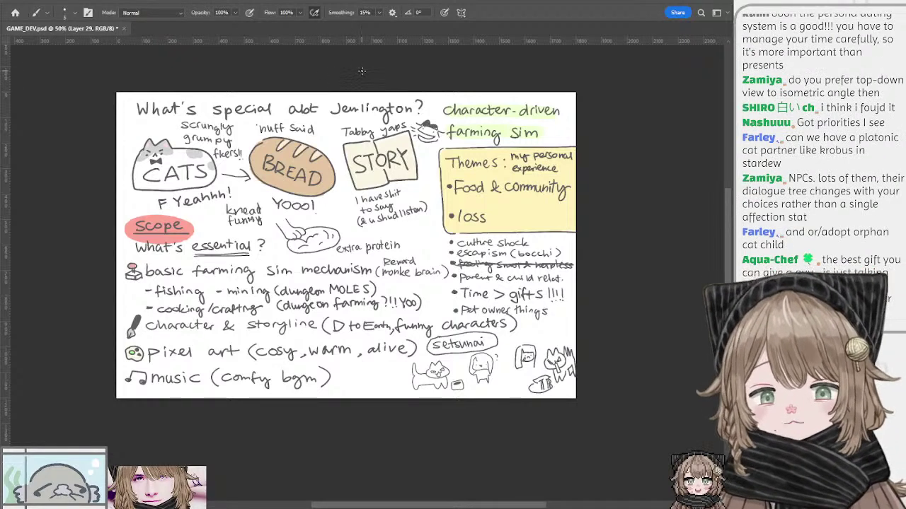
key("ctrl+plus")
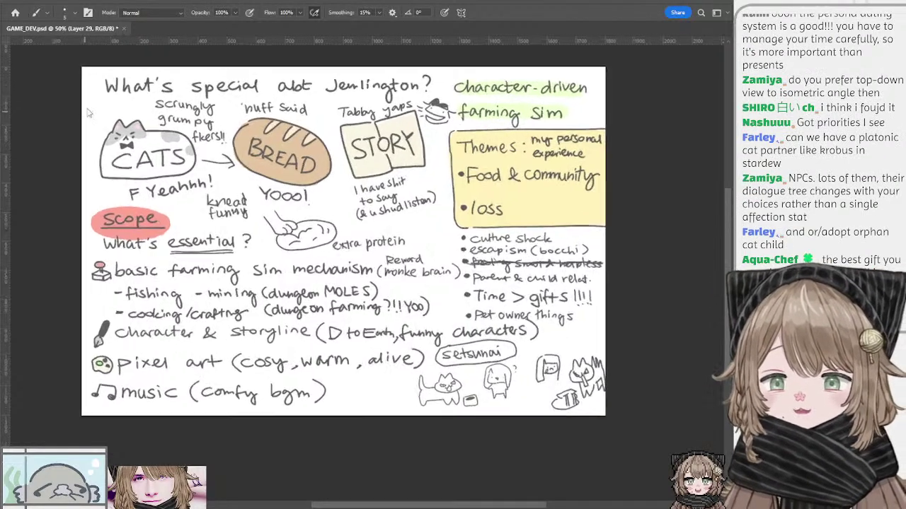
key("ctrl+minus")
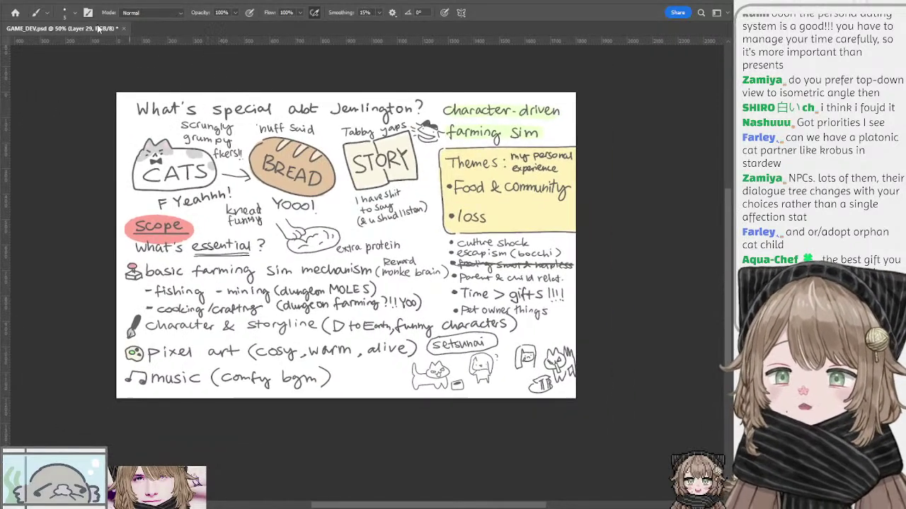
key("ctrl+s")
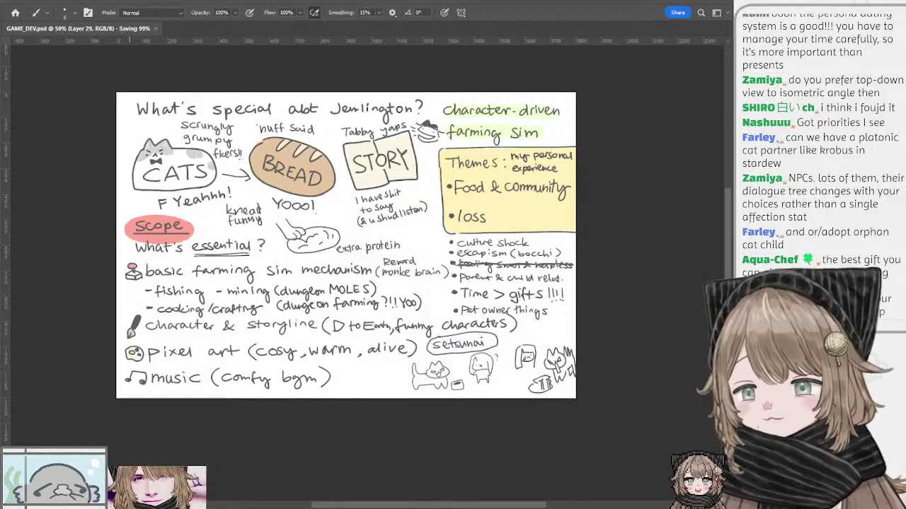
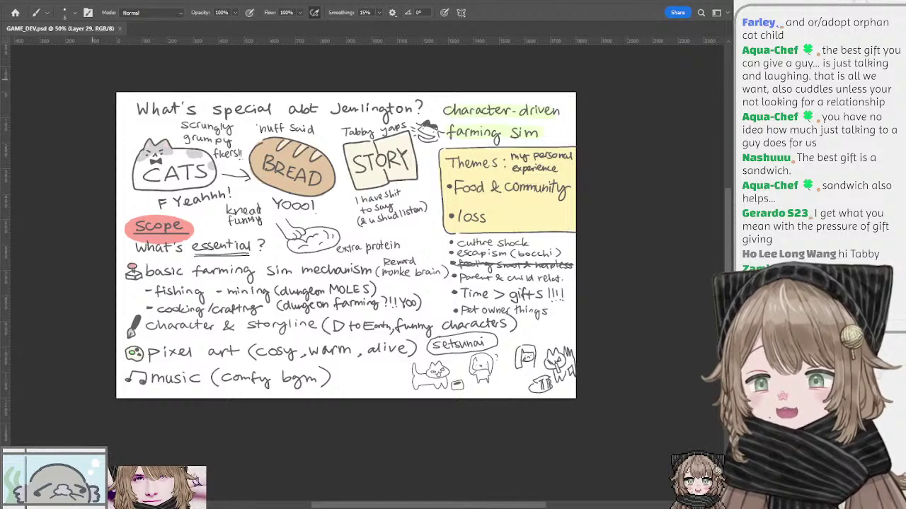
Hide the layer group holding the handwritten notes and their color fills to clear the canvas
left_click(386, 74)
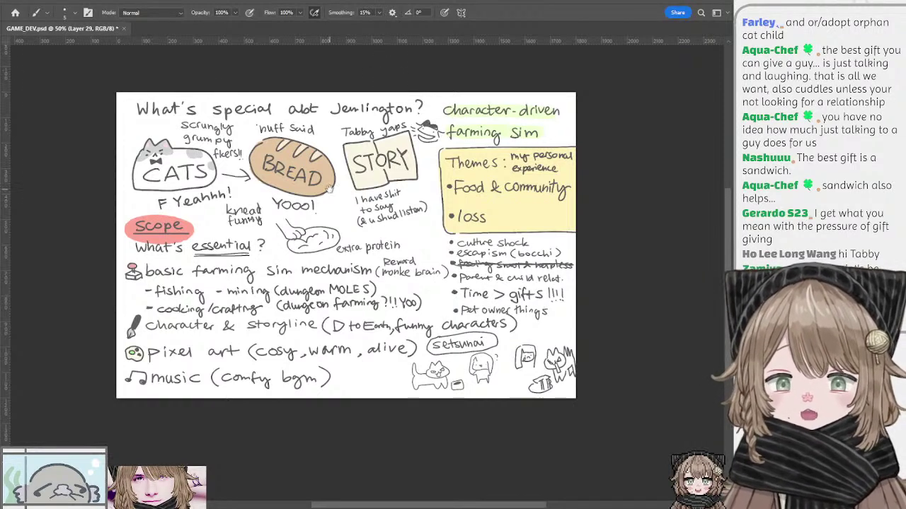
left_click_drag(328, 185, 322, 149)
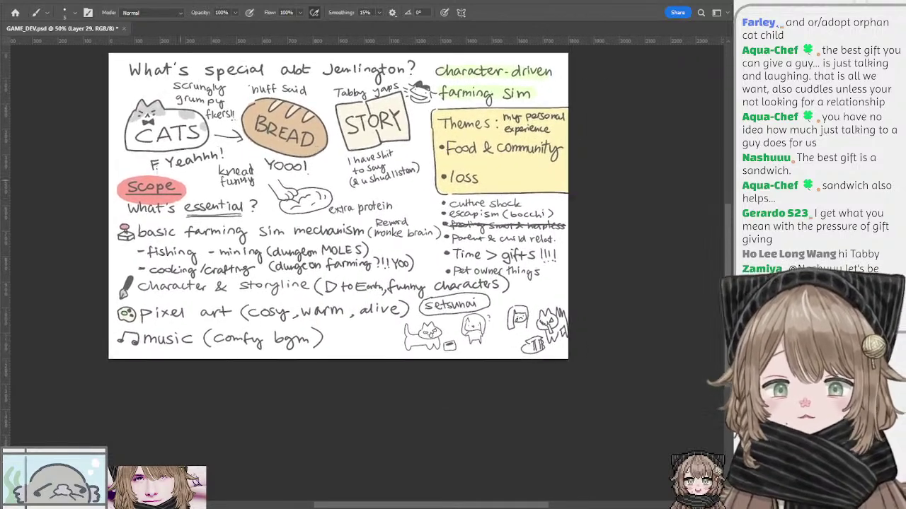
left_click(623, 364)
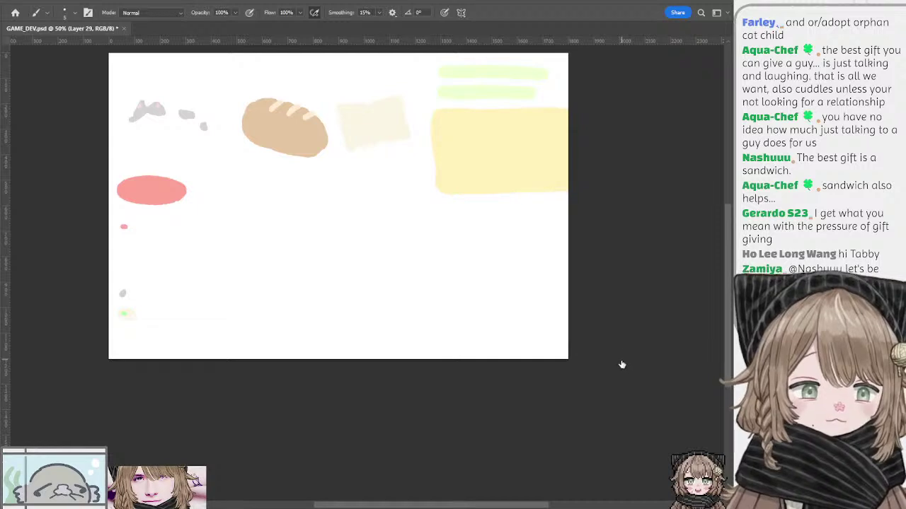
key("ctrl+comma")
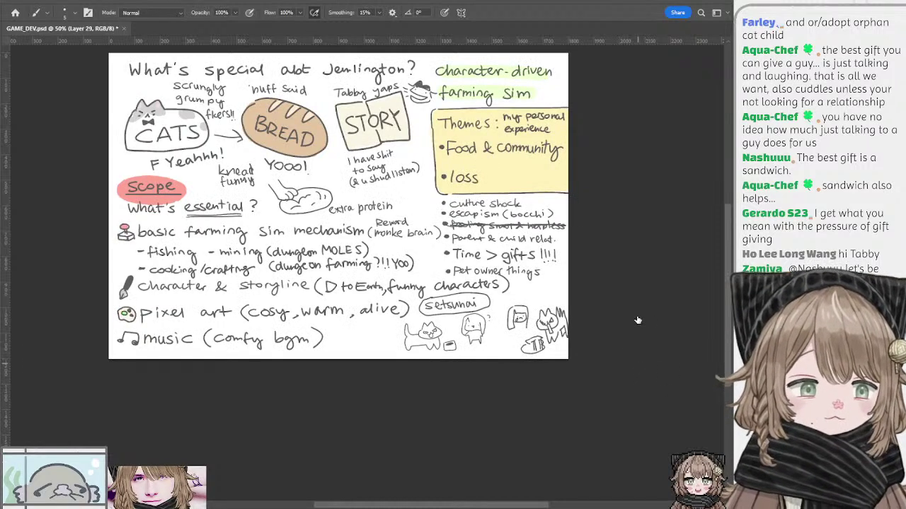
key("alt+bracketright")
key("ctrl+comma")
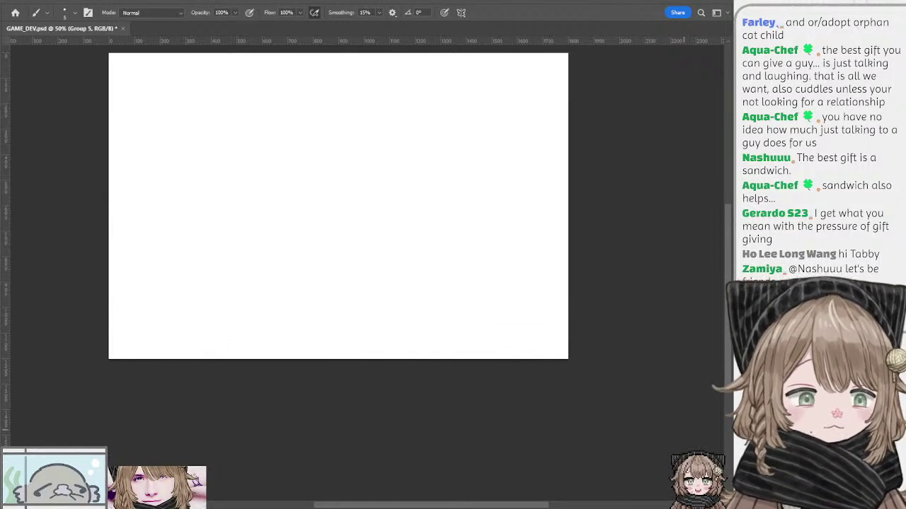
Add a new layer and draw a plus-shaped D-pad outline near the canvas's upper-left corner
key("ctrl+shift+alt+n")
left_click_drag(258, 145, 303, 189)
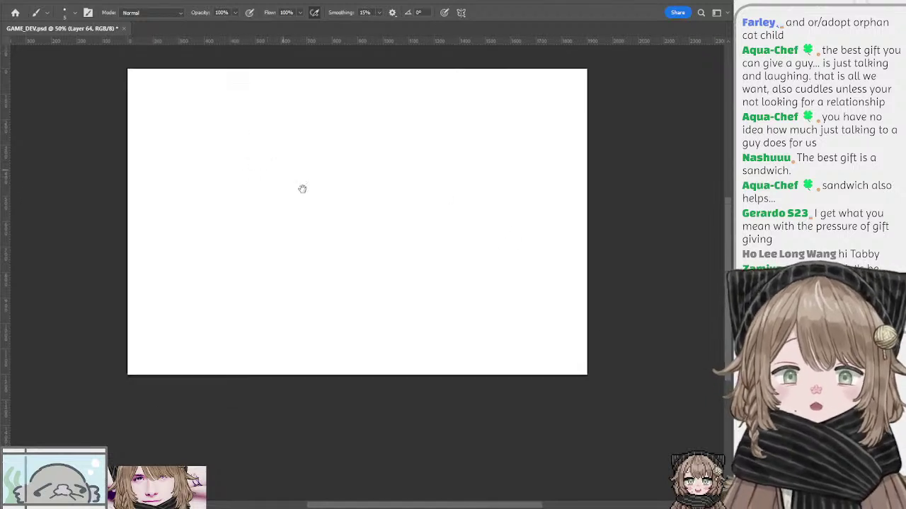
mouse_move(235, 214)
left_mouse_down()
mouse_move(362, 182)
mouse_move(485, 210)
left_mouse_up()
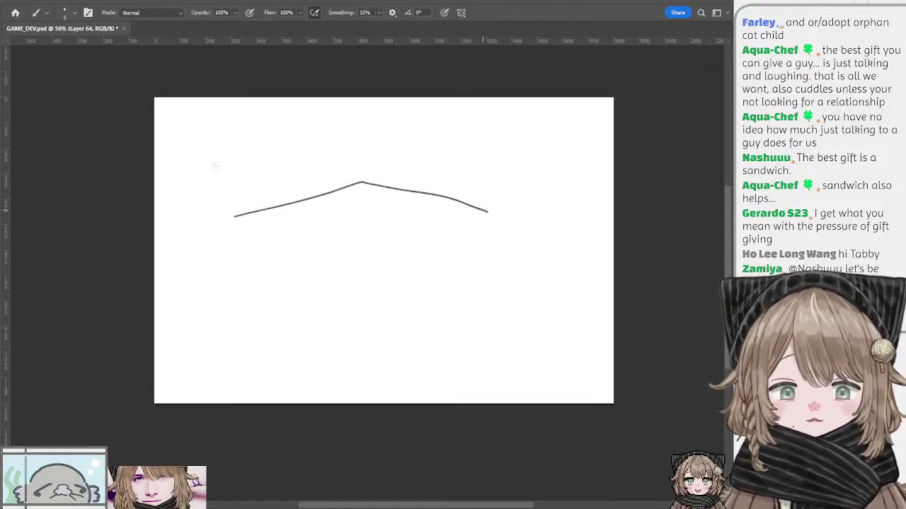
key("ctrl+z")
mouse_move(212, 174)
left_mouse_down()
mouse_move(236, 153)
mouse_move(238, 178)
mouse_move(264, 200)
mouse_move(243, 201)
mouse_move(236, 218)
mouse_move(210, 215)
mouse_move(212, 179)
left_mouse_up()
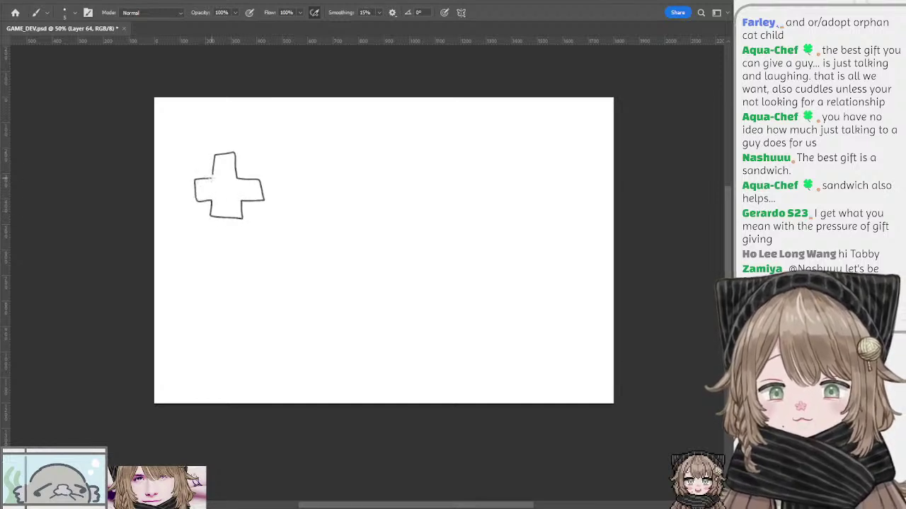
Draw a peaked line beside the D-pad outline and two parallel diagonals beneath it to start an isometric grid
mouse_move(320, 167)
left_mouse_down()
mouse_move(265, 176)
mouse_move(305, 197)
mouse_move(342, 188)
mouse_move(432, 213)
left_mouse_up()
key("ctrl+z")
mouse_move(251, 210)
left_mouse_down()
mouse_move(338, 188)
mouse_move(444, 206)
left_mouse_up()
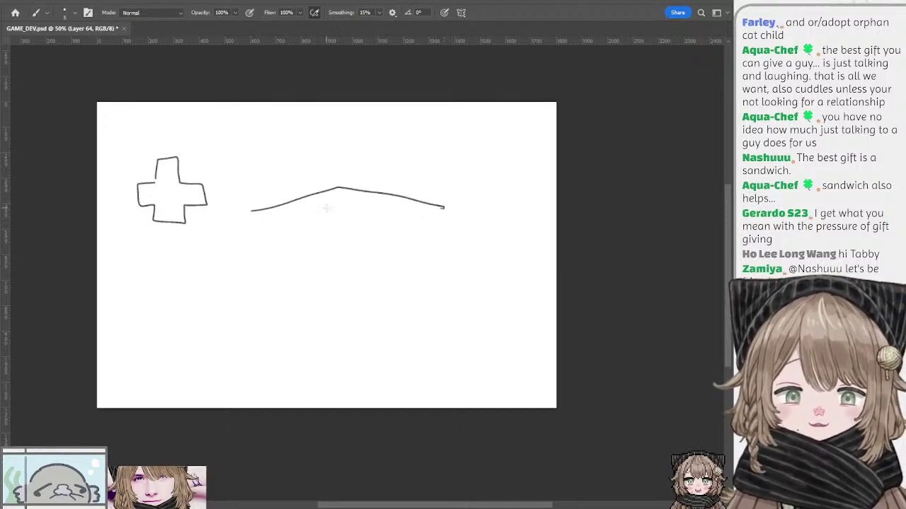
left_click_drag(360, 197, 283, 222)
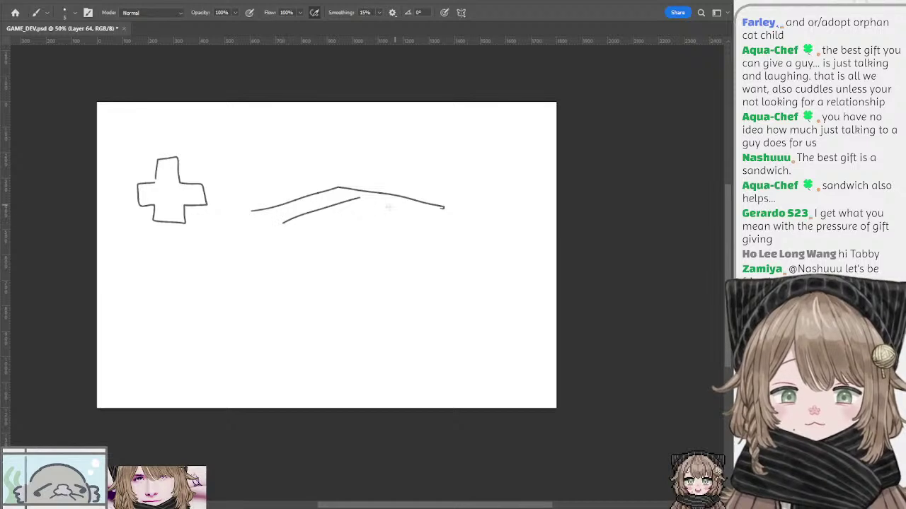
left_click_drag(395, 205, 318, 238)
left_click_drag(309, 197, 403, 212)
key("ctrl+z")
mouse_move(308, 197)
left_mouse_down()
mouse_move(427, 211)
mouse_move(430, 221)
left_mouse_up()
key("ctrl+z")
key("ctrl+z")
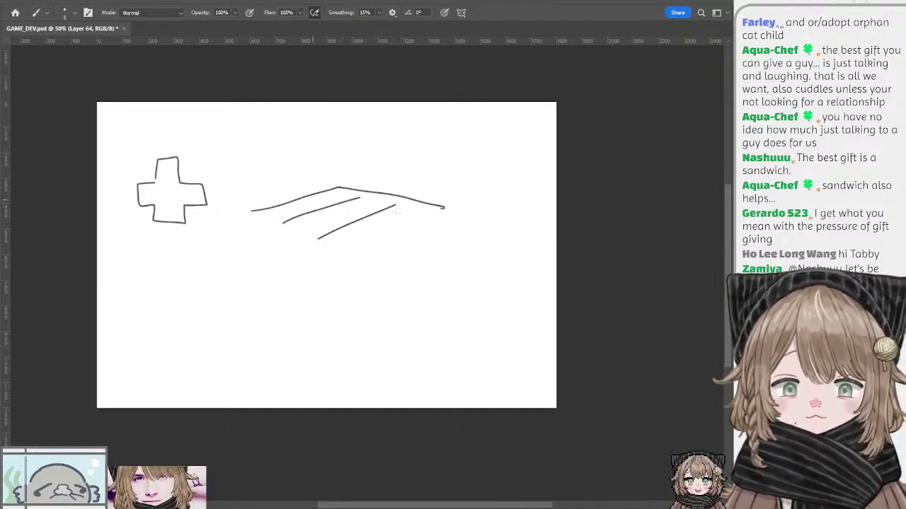
Complete the isometric floor grid with long crossing lines and a third diagonal on its near side
left_click_drag(306, 196, 434, 221)
left_click_drag(271, 208, 405, 237)
key("ctrl+z")
key("ctrl+z")
key("ctrl+z")
left_click_drag(435, 210, 349, 253)
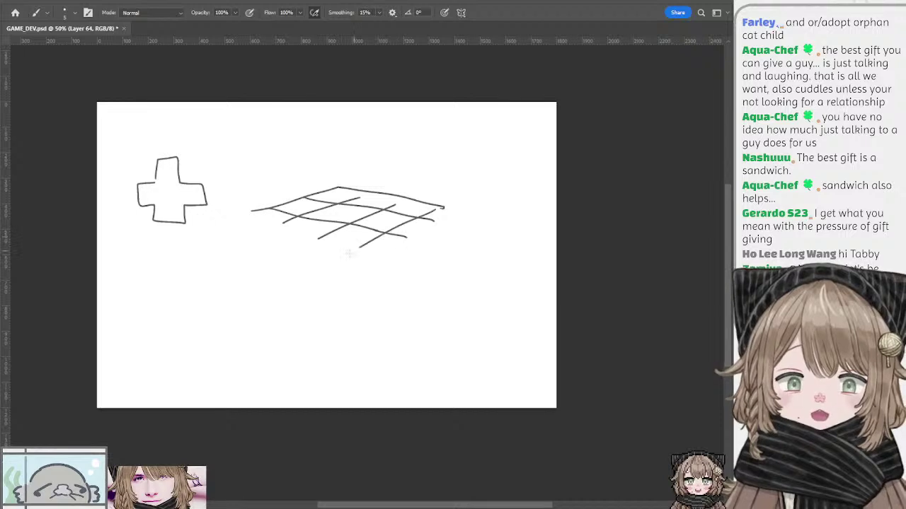
key("ctrl+z")
left_click_drag(431, 217, 360, 245)
key("ctrl+z")
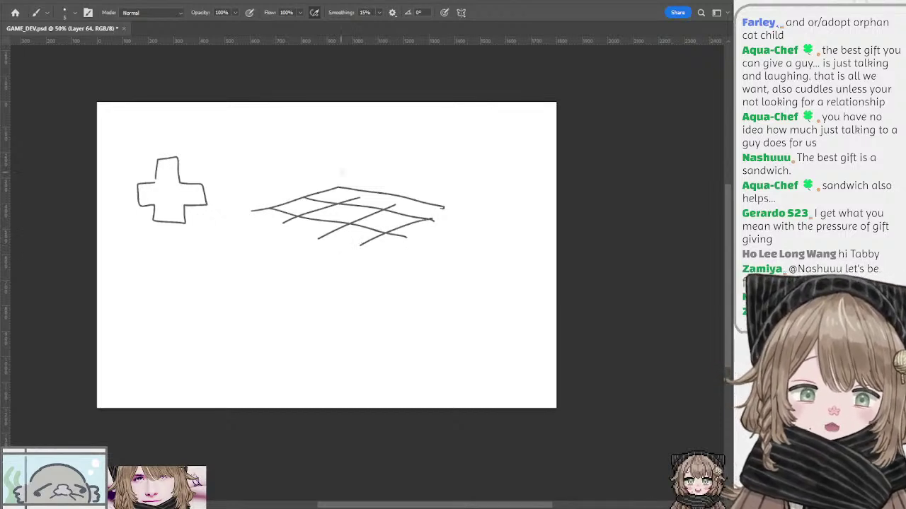
Draw an arrow pointing diagonally up above the grid and an up arrow inside the D-pad's upper arm
mouse_move(343, 143)
left_mouse_down()
mouse_move(394, 191)
mouse_move(386, 166)
left_mouse_up()
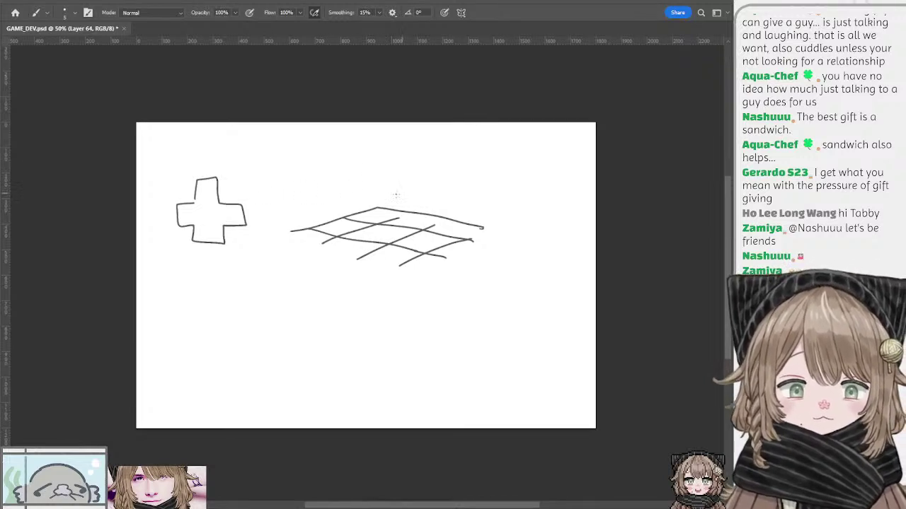
mouse_move(388, 199)
left_mouse_down()
mouse_move(424, 182)
mouse_move(418, 188)
mouse_move(429, 190)
mouse_move(419, 188)
left_mouse_up()
key("ctrl+z")
key("ctrl+z")
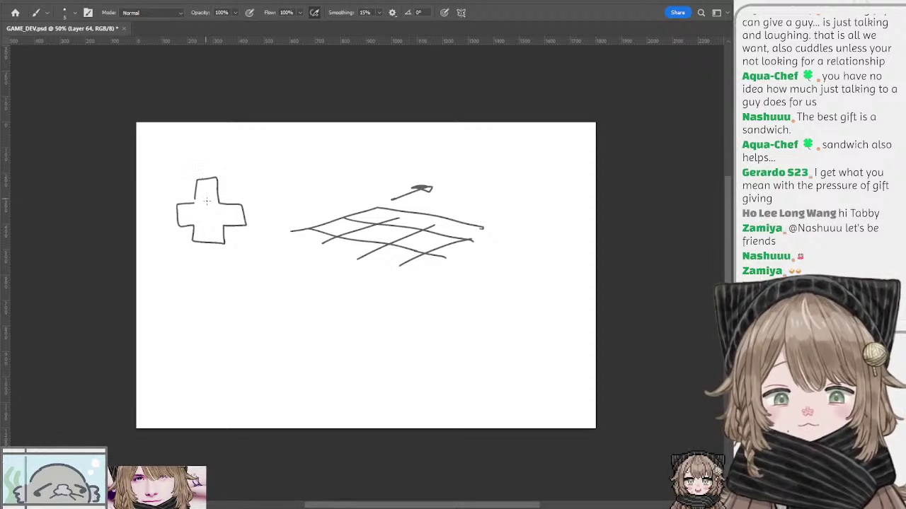
left_click_drag(206, 201, 206, 182)
mouse_move(200, 190)
left_mouse_down()
mouse_move(208, 181)
mouse_move(214, 188)
mouse_move(208, 183)
left_mouse_up()
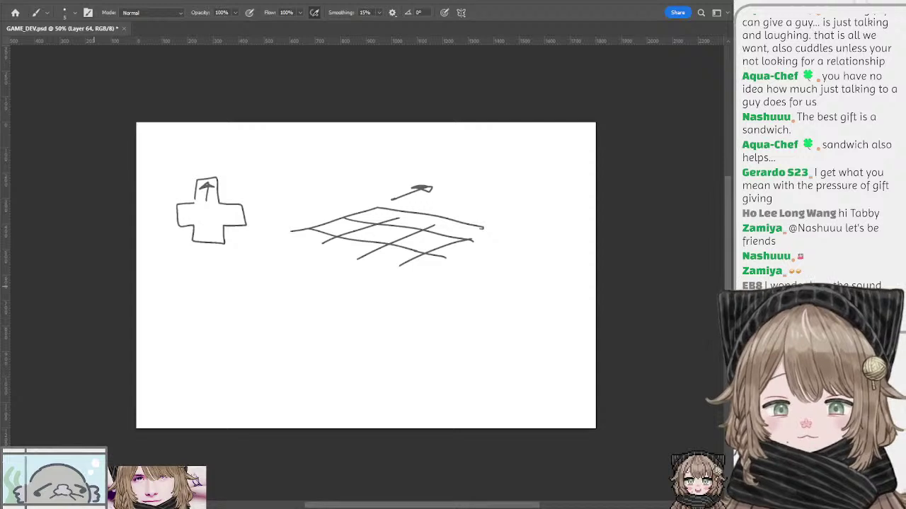
Paste the pixel-art room screenshot, place it in the canvas's lower right, and move the sketches up clear of it
key("ctrl+v")
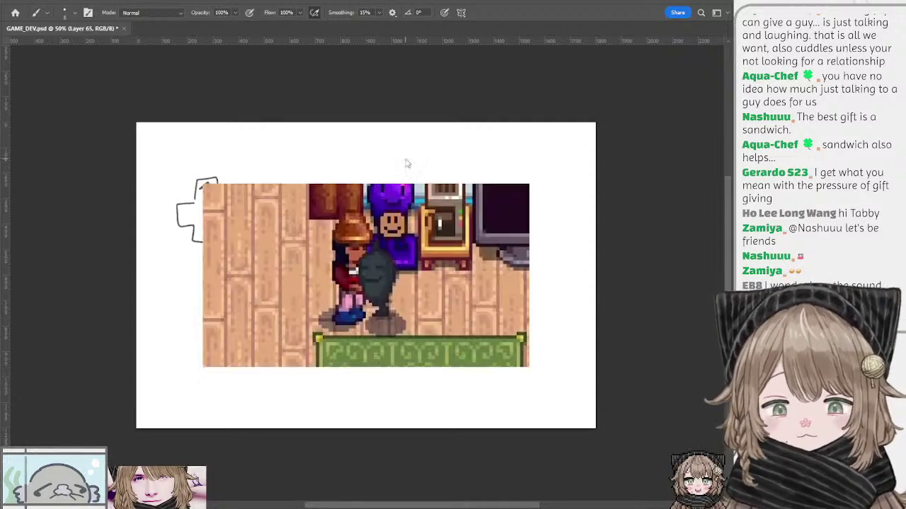
key("v")
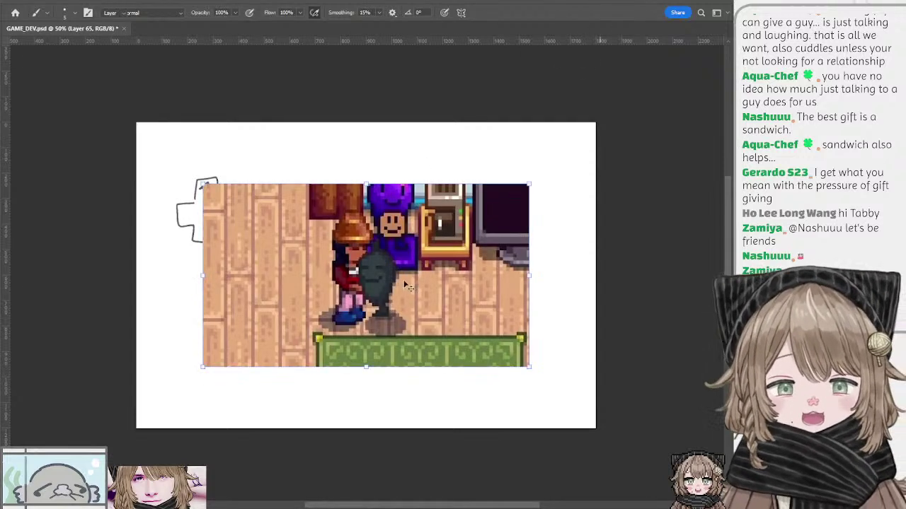
mouse_move(319, 238)
left_mouse_down()
mouse_move(362, 314)
mouse_move(406, 273)
mouse_move(415, 286)
left_mouse_up()
key("v")
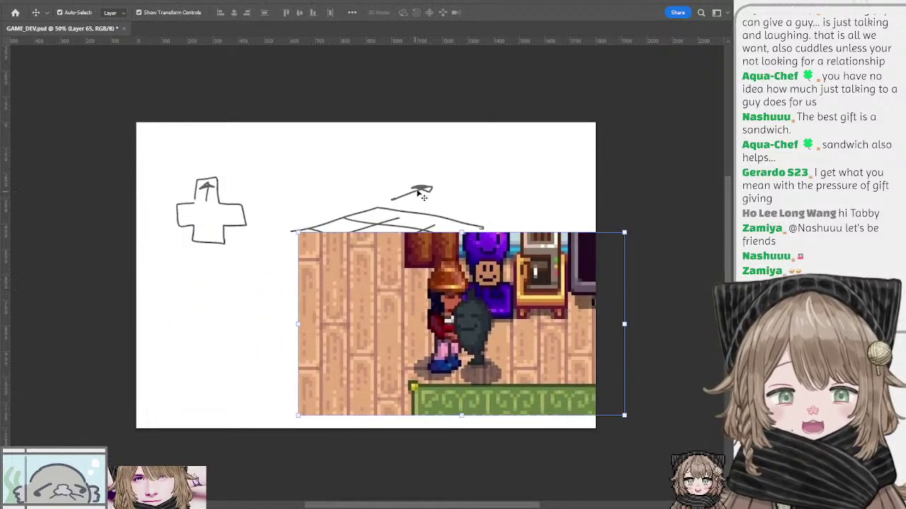
mouse_move(416, 185)
left_mouse_down()
mouse_move(386, 157)
mouse_move(398, 144)
left_mouse_up()
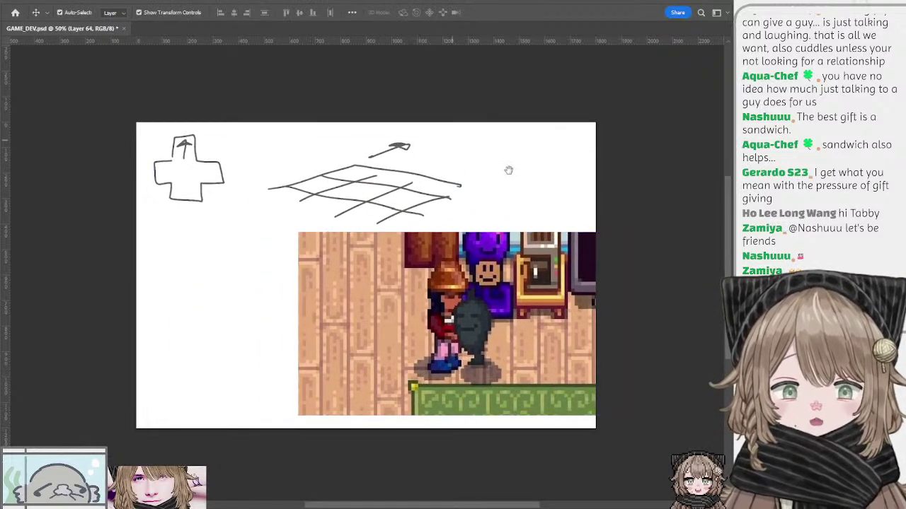
mouse_move(506, 173)
left_mouse_down()
mouse_move(397, 154)
mouse_move(443, 154)
left_mouse_up()
left_click_drag(441, 263, 397, 267)
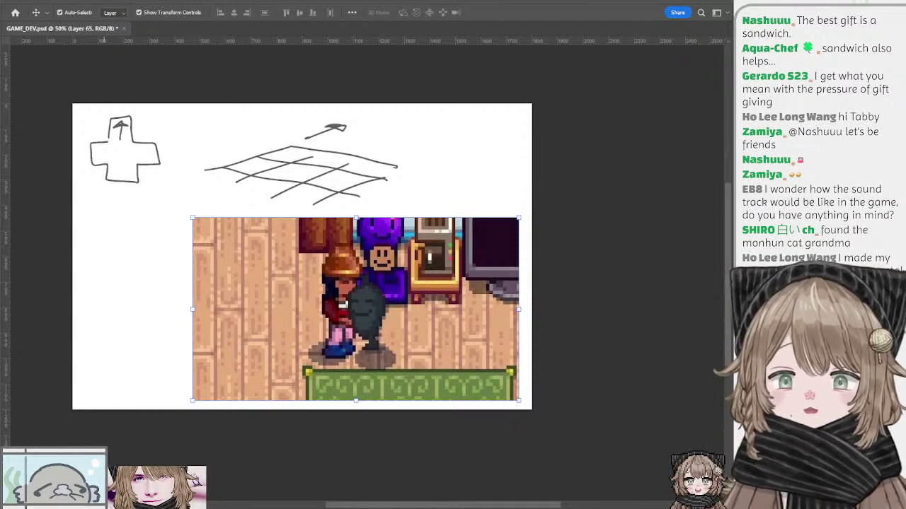
key("ctrl")
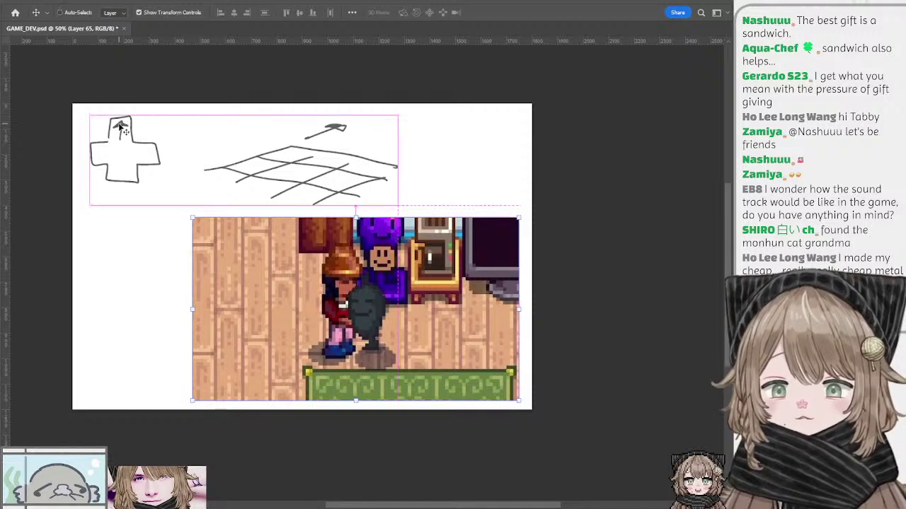
left_click_drag(119, 125, 128, 125)
key("ctrl+z")
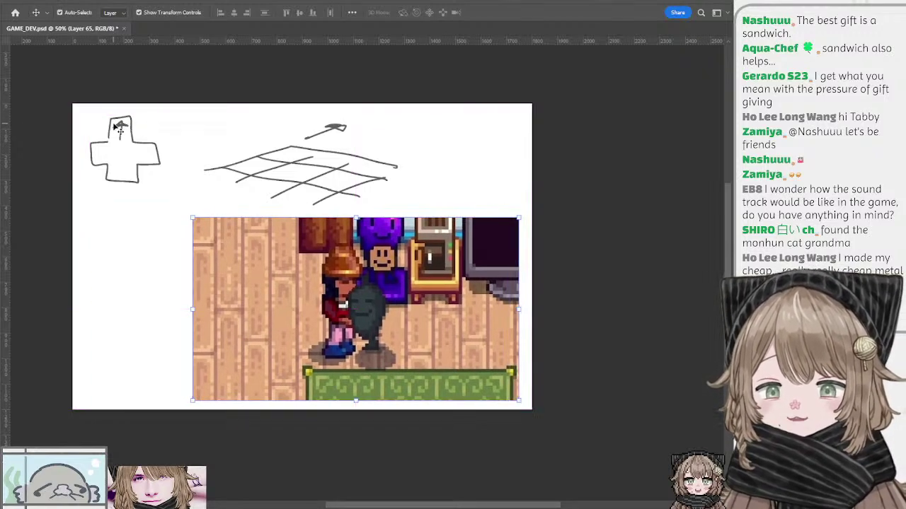
Select the sketch layer, switch to the Brush tool, and draw a head's rounded jawline below the D-pad
left_click(119, 126)
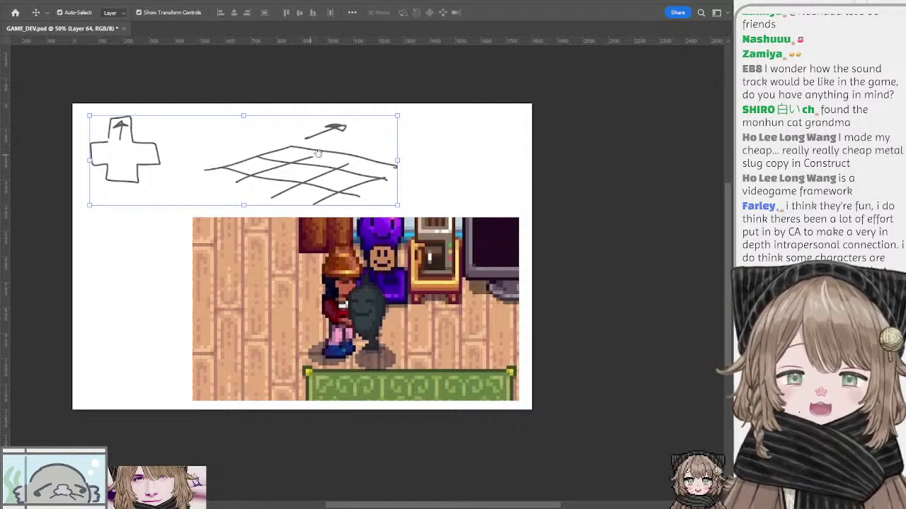
left_click_drag(315, 153, 389, 155)
key("b")
key("b")
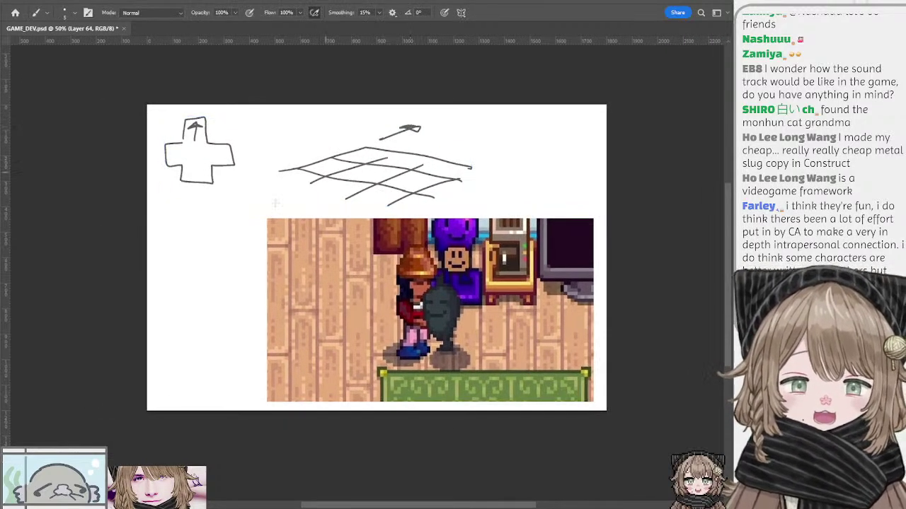
left_click_drag(174, 244, 230, 256)
key("ctrl+z")
left_click_drag(174, 243, 232, 254)
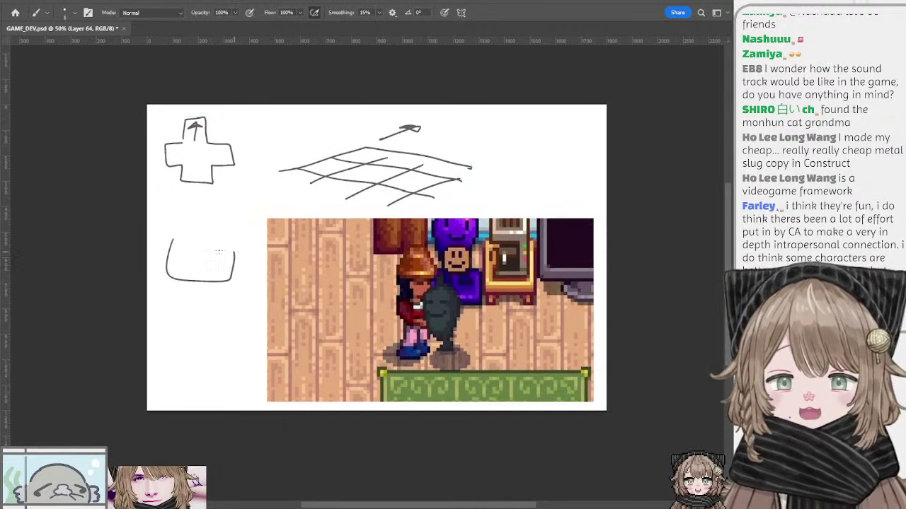
key("ctrl+z")
left_click_drag(185, 236, 234, 262)
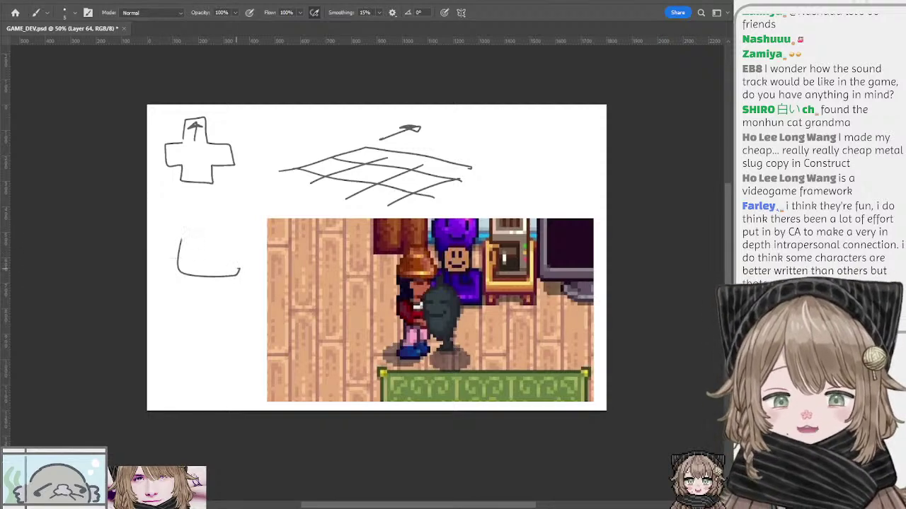
key("ctrl+z")
left_click_drag(186, 237, 233, 261)
Finish the head with outer hair, jagged bangs, half-lidded eyes and an open smile
left_click_drag(170, 225, 170, 271)
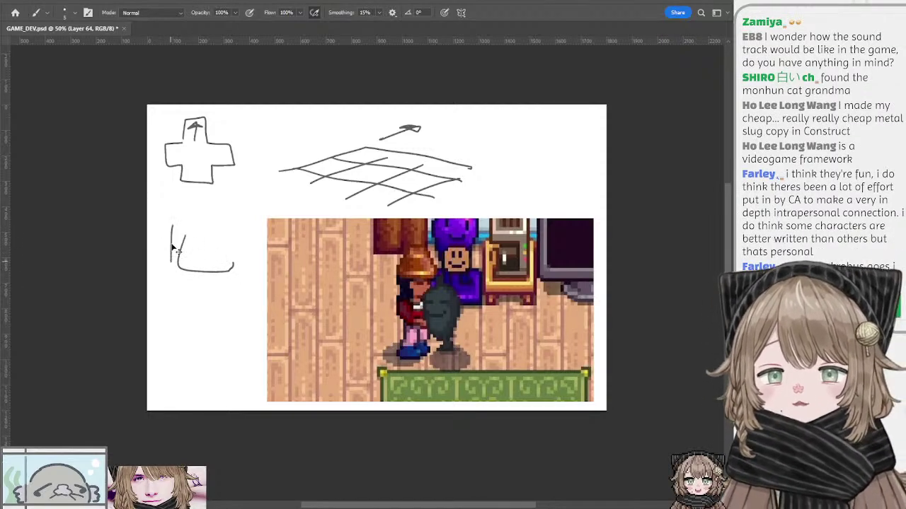
key("ctrl+z")
left_click_drag(170, 225, 170, 271)
key("ctrl+z")
left_click_drag(175, 228, 180, 263)
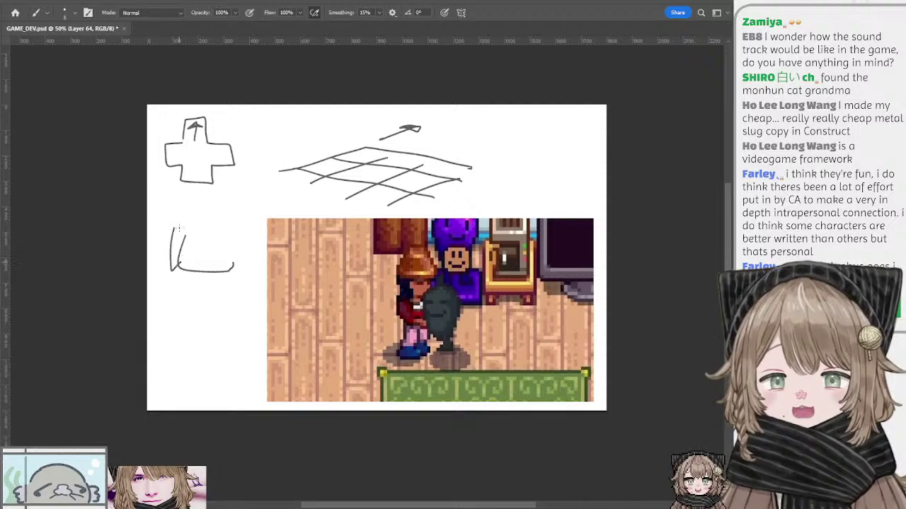
mouse_move(176, 228)
left_mouse_down()
mouse_move(225, 211)
mouse_move(250, 227)
left_mouse_up()
key("ctrl+z")
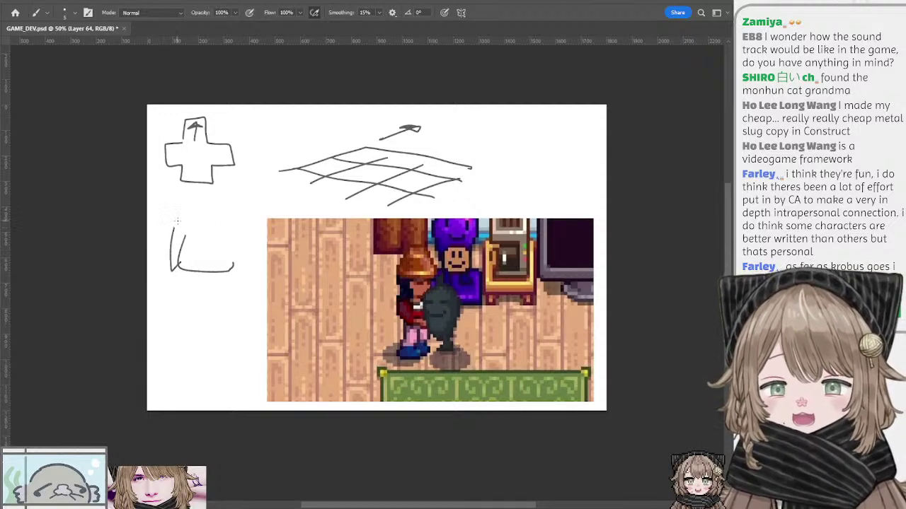
mouse_move(174, 223)
left_mouse_down()
mouse_move(253, 241)
mouse_move(255, 277)
mouse_move(211, 225)
mouse_move(234, 232)
mouse_move(199, 242)
left_mouse_up()
key("ctrl+z")
mouse_move(184, 249)
left_mouse_down()
mouse_move(232, 241)
mouse_move(217, 242)
mouse_move(213, 262)
mouse_move(238, 243)
left_mouse_up()
key("ctrl+z")
key("ctrl+z")
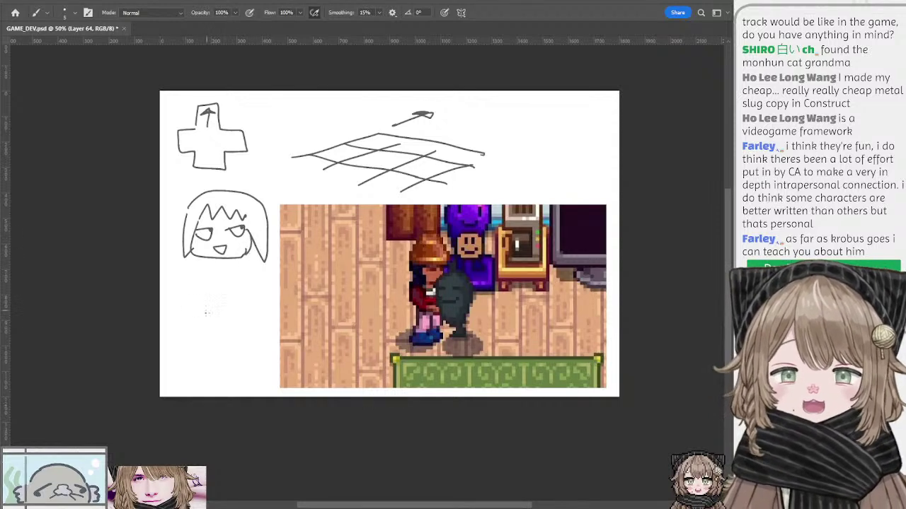
mouse_move(205, 327)
left_mouse_down()
mouse_move(210, 285)
mouse_move(221, 292)
left_mouse_up()
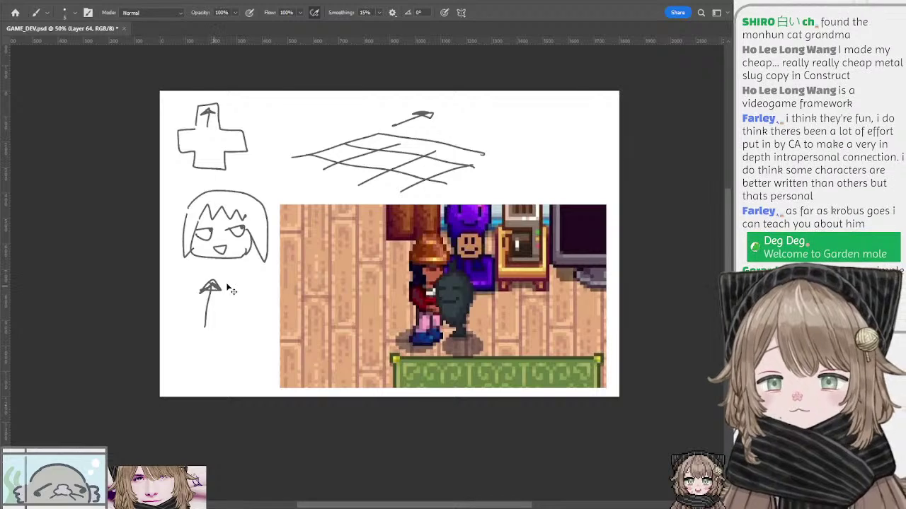
key("ctrl+z")
key("ctrl+z")
key("ctrl+z")
Sketch a second head without facial features directly below the first, with outer hair and zigzag bangs
mouse_move(195, 263)
left_mouse_down()
mouse_move(221, 268)
mouse_move(193, 269)
mouse_move(192, 318)
mouse_move(220, 326)
left_mouse_up()
key("ctrl+z")
mouse_move(201, 293)
left_mouse_down()
mouse_move(237, 328)
mouse_move(196, 315)
mouse_move(267, 298)
mouse_move(260, 286)
mouse_move(263, 330)
left_mouse_up()
key("ctrl+z")
key("ctrl+z")
key("ctrl+z")
mouse_move(192, 290)
left_mouse_down()
mouse_move(264, 310)
mouse_move(259, 326)
mouse_move(197, 288)
mouse_move(244, 289)
left_mouse_up()
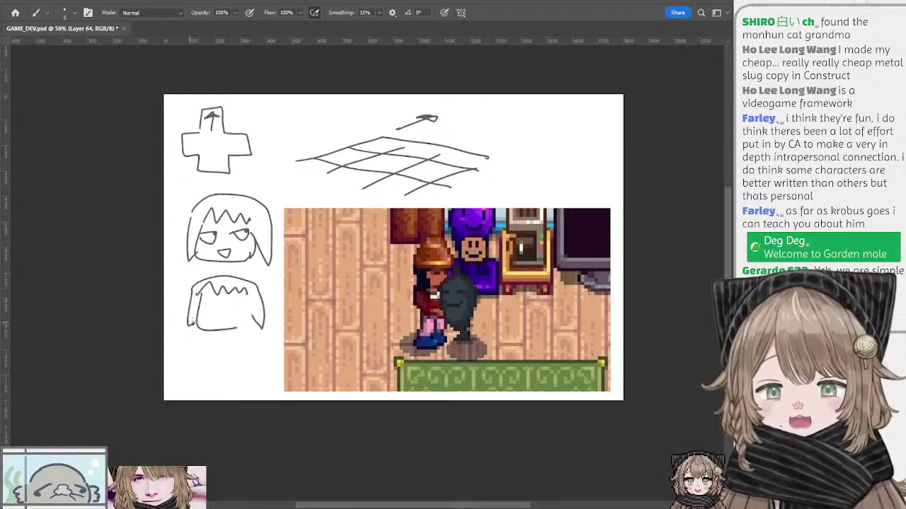
Sketch a tilted head with long hair and zigzag bangs overlapping the lower-left part of the second head
key("ctrl+z")
mouse_move(177, 333)
left_mouse_down()
mouse_move(214, 353)
mouse_move(230, 343)
mouse_move(178, 360)
mouse_move(188, 362)
mouse_move(201, 312)
mouse_move(181, 311)
mouse_move(248, 337)
mouse_move(234, 329)
left_mouse_up()
key("ctrl+z")
mouse_move(180, 338)
left_mouse_down()
mouse_move(222, 314)
mouse_move(196, 339)
mouse_move(196, 353)
mouse_move(223, 321)
mouse_move(222, 304)
left_mouse_up()
key("ctrl+z")
key("ctrl+z")
key("ctrl+z")
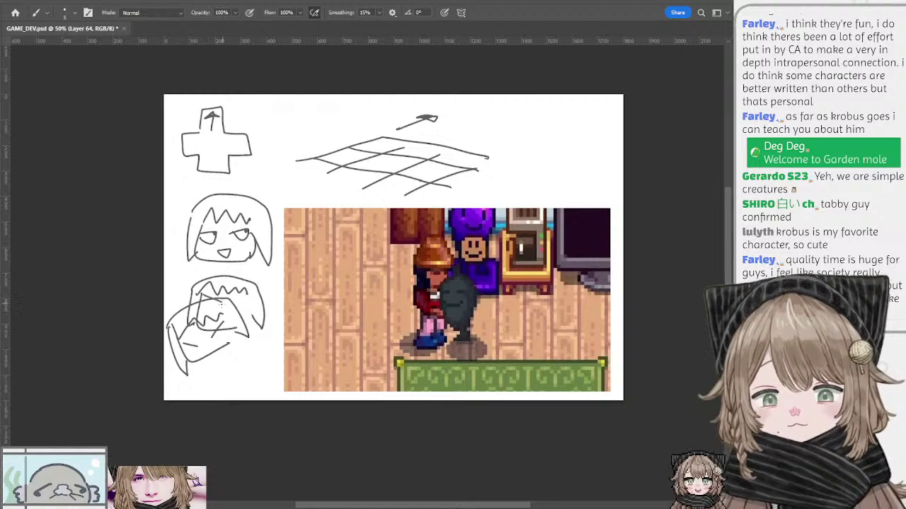
Add curved motion lines along the upper-left side of the overlapping heads
left_click_drag(202, 275, 181, 319)
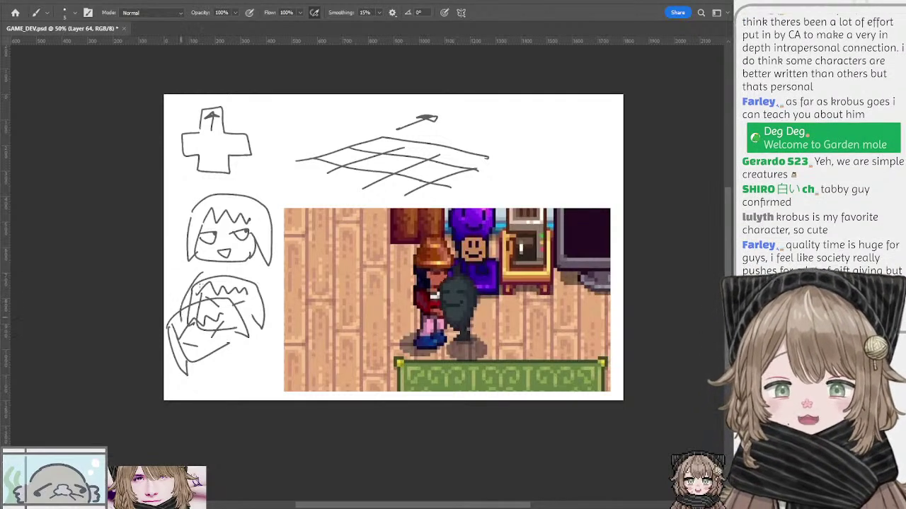
key("ctrl+z")
mouse_move(195, 273)
left_mouse_down()
mouse_move(174, 307)
mouse_move(181, 304)
left_mouse_up()
key("ctrl+z")
Draw a boxy body under the overlapping heads and letter "YSYS" beneath it
mouse_move(211, 369)
left_mouse_down()
mouse_move(240, 366)
mouse_move(251, 343)
left_mouse_up()
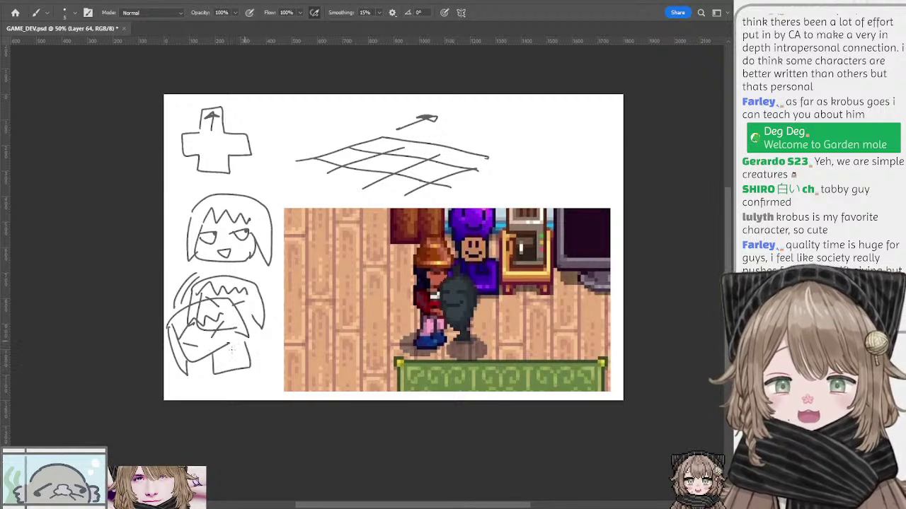
mouse_move(196, 378)
left_mouse_down()
mouse_move(212, 388)
mouse_move(233, 375)
mouse_move(233, 386)
left_mouse_up()
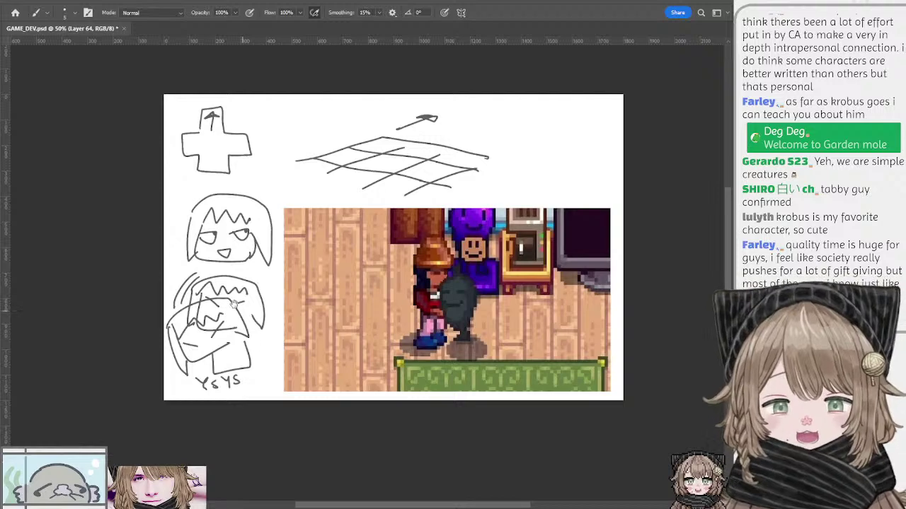
Hide the layers with the sketches and the pasted room screenshot to leave the canvas blank
mouse_move(233, 304)
left_mouse_down()
mouse_move(276, 318)
mouse_move(247, 321)
left_mouse_up()
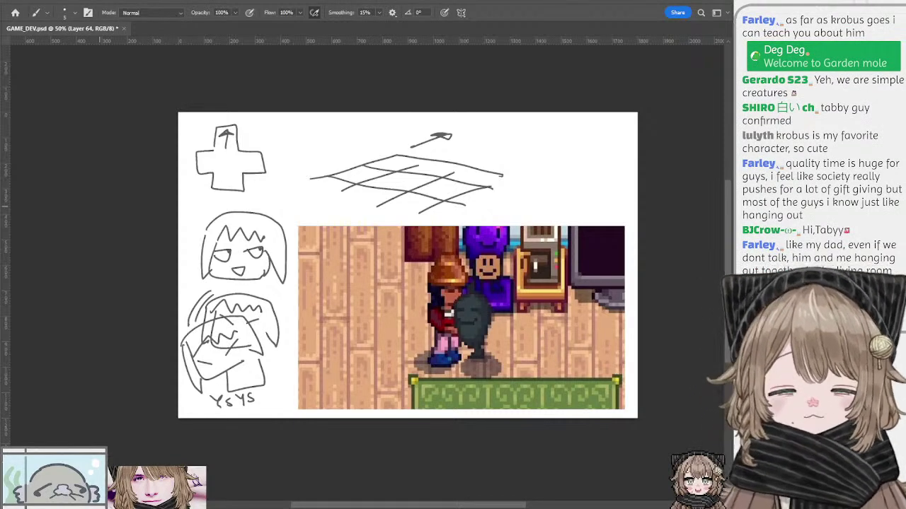
left_click(621, 336)
left_click(622, 337)
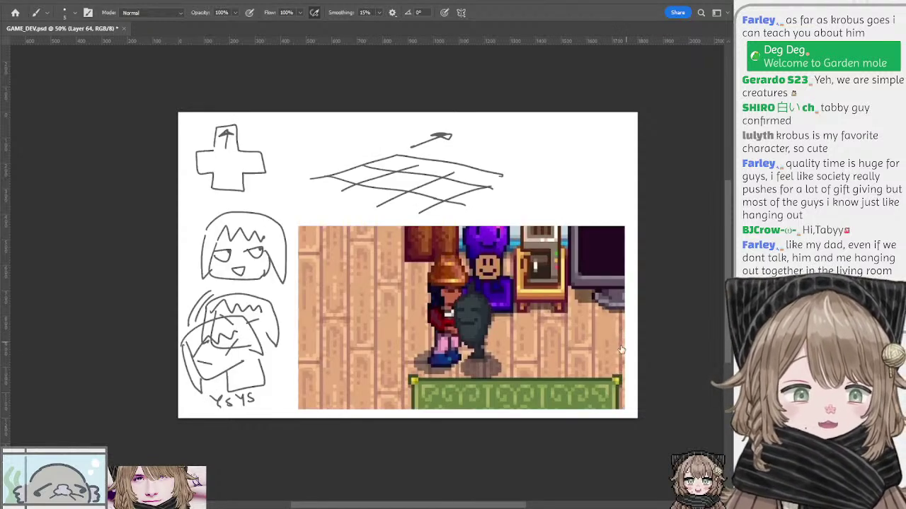
left_click(621, 351)
left_click(623, 348)
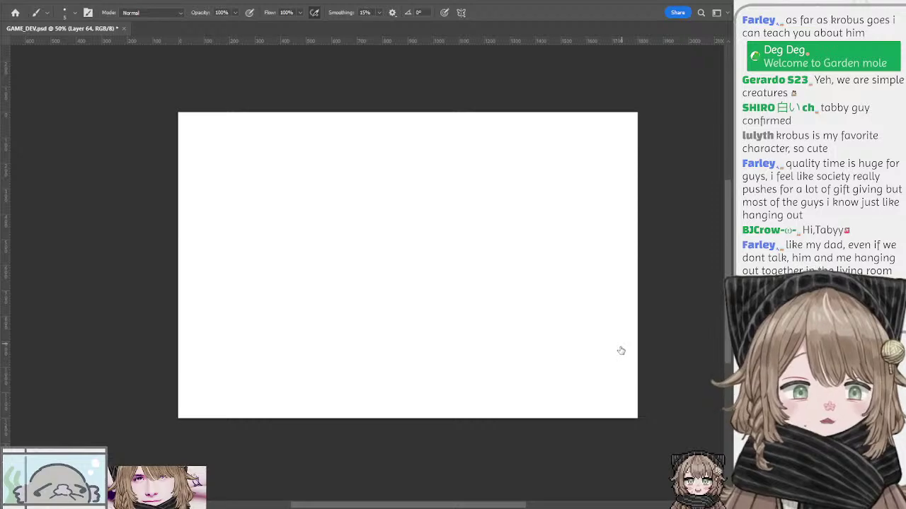
Show the hidden layers of the "What's special abt Jemlington?" page and bring its scope section into view
key("ctrl+comma")
left_click_drag(535, 286, 496, 277)
key("ctrl+plus")
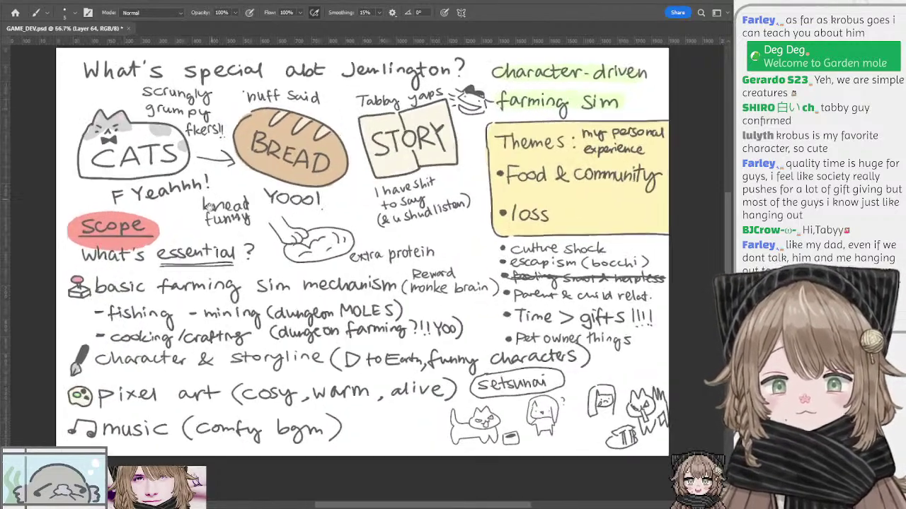
mouse_move(135, 235)
left_mouse_down()
mouse_move(258, 210)
mouse_move(239, 232)
left_mouse_up()
key("ctrl+z")
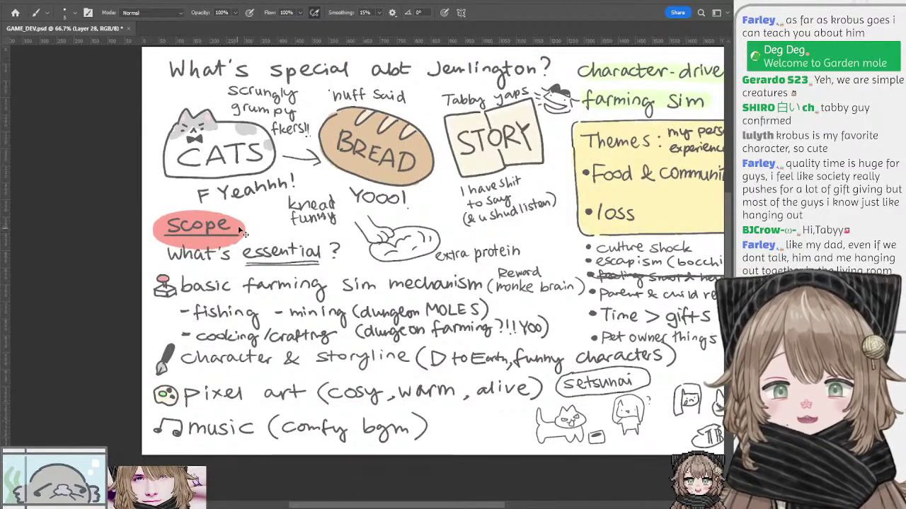
mouse_move(283, 220)
left_mouse_down()
mouse_move(272, 177)
mouse_move(255, 230)
mouse_move(275, 196)
mouse_move(279, 220)
left_mouse_up()
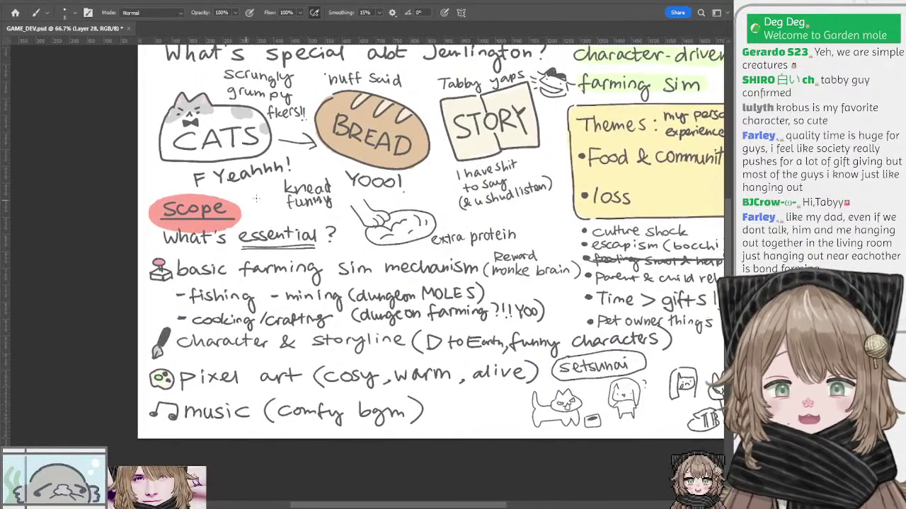
Make Layer 29 active by picking it at the "scope" heading, and return to the Brush tool
key("l")
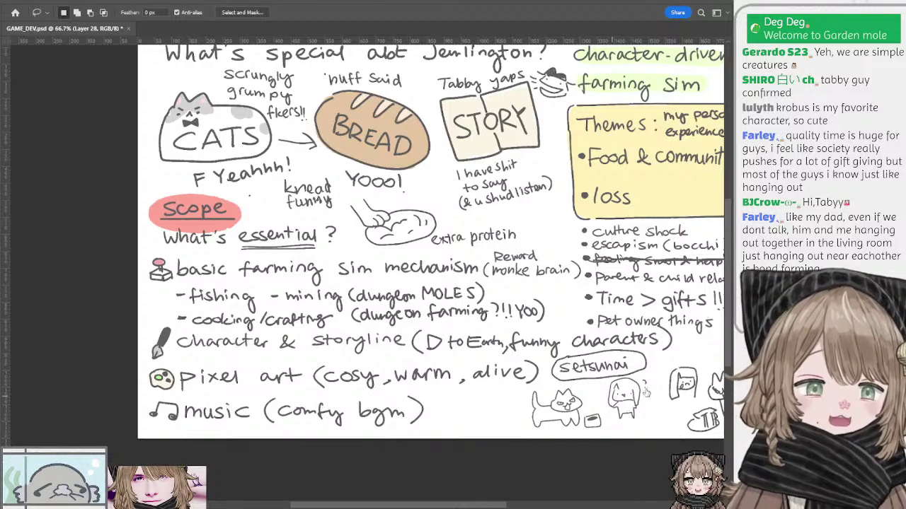
left_click(220, 212, "ctrl")
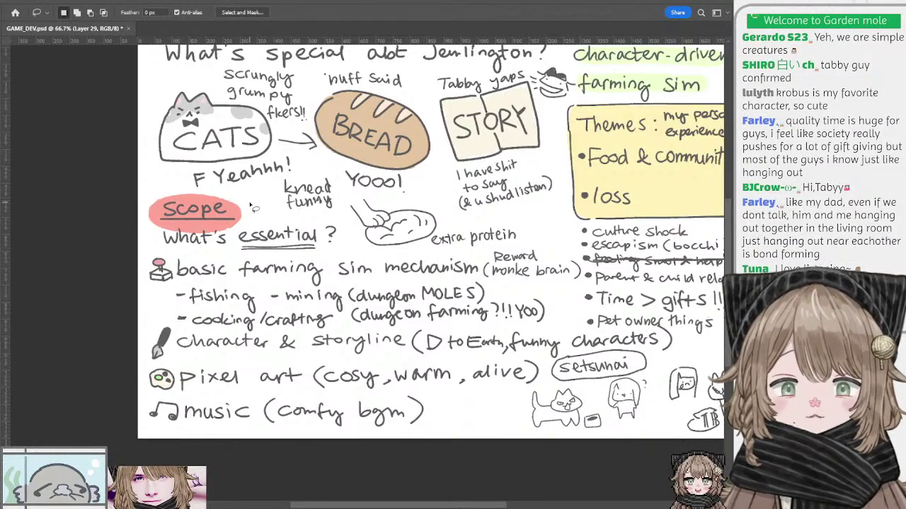
mouse_move(316, 241)
left_mouse_down()
mouse_move(276, 209)
mouse_move(314, 220)
left_mouse_up()
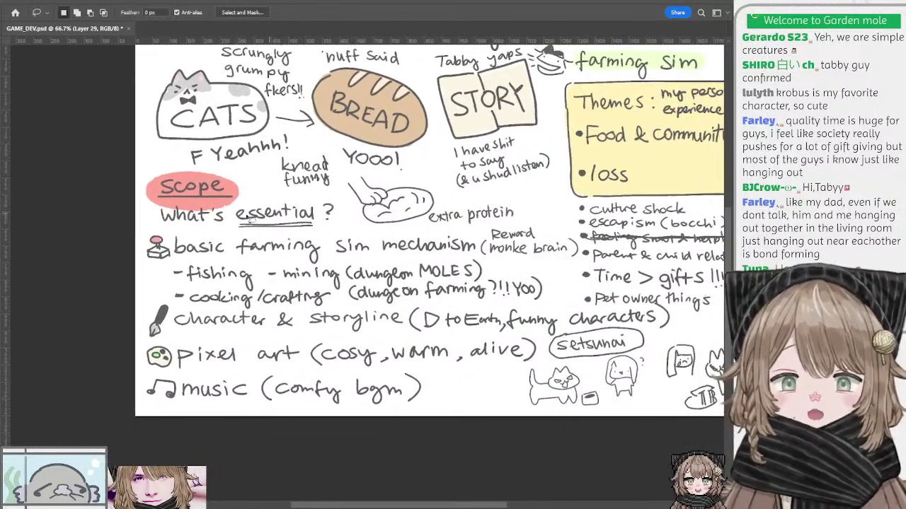
key("b")
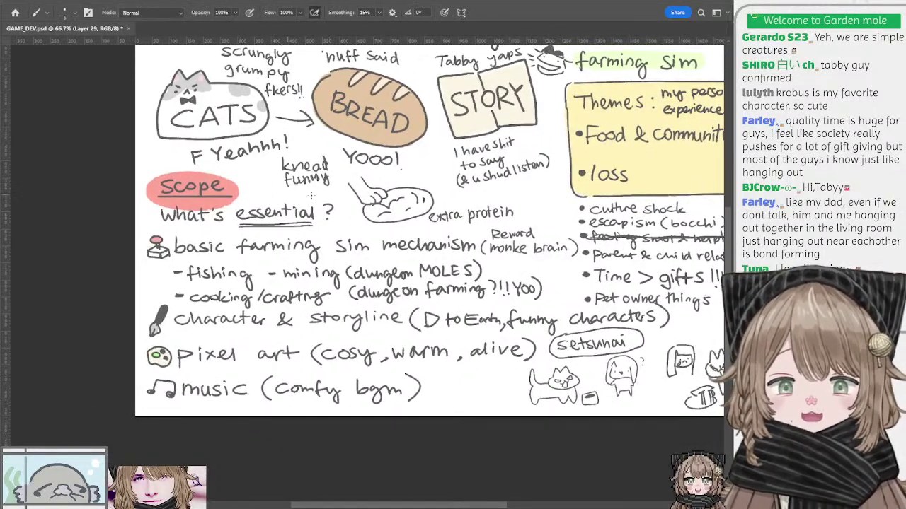
Review the scope notes on basic farming sim mechanisms, characters and storyline, pixel art and music
mouse_move(336, 220)
left_mouse_down()
mouse_move(299, 208)
mouse_move(355, 230)
mouse_move(350, 224)
left_mouse_up()
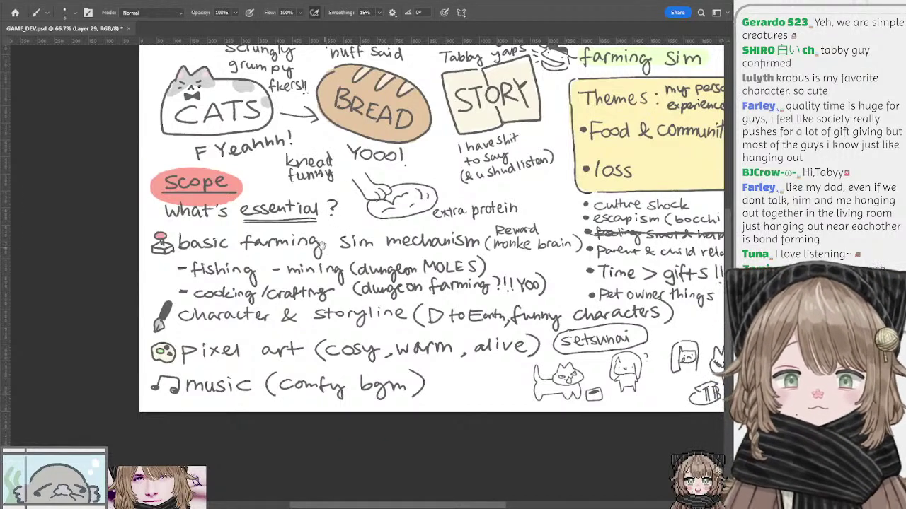
left_click_drag(322, 244, 305, 220)
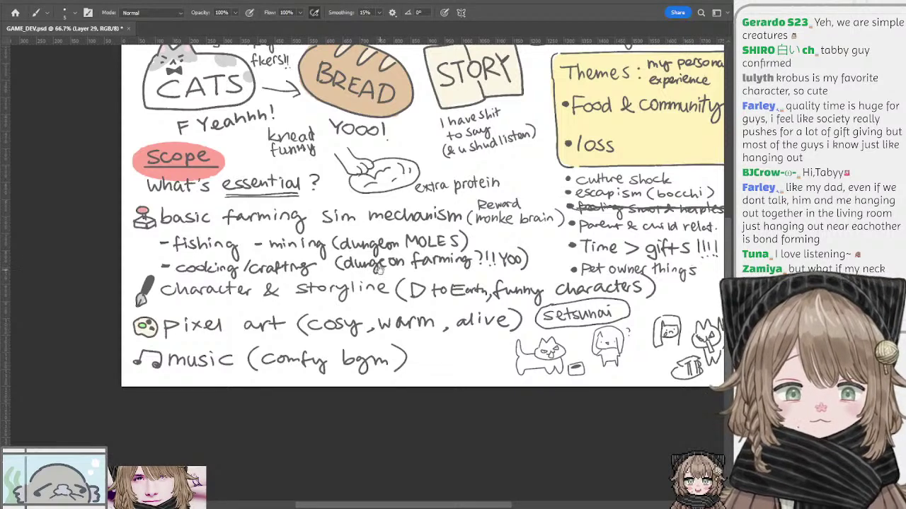
left_click_drag(379, 269, 387, 239)
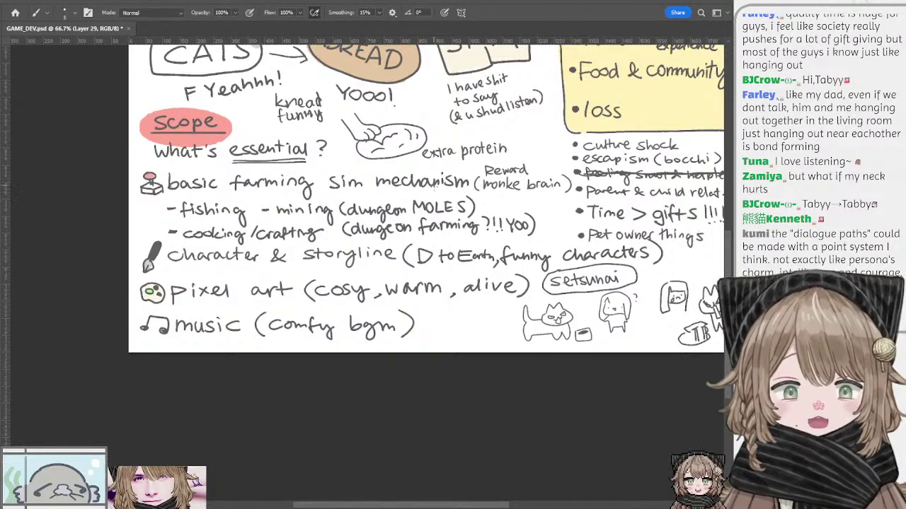
left_click_drag(379, 192, 384, 211)
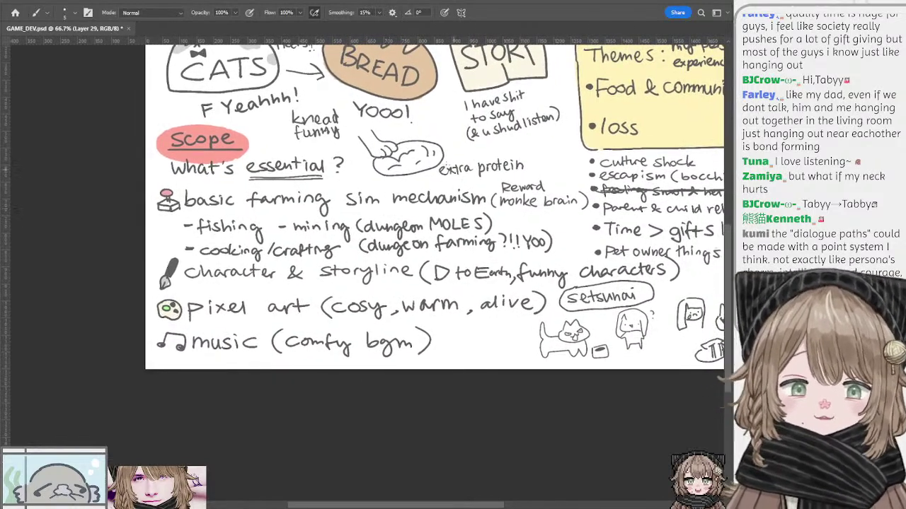
scroll(430, 180, "right", 1)
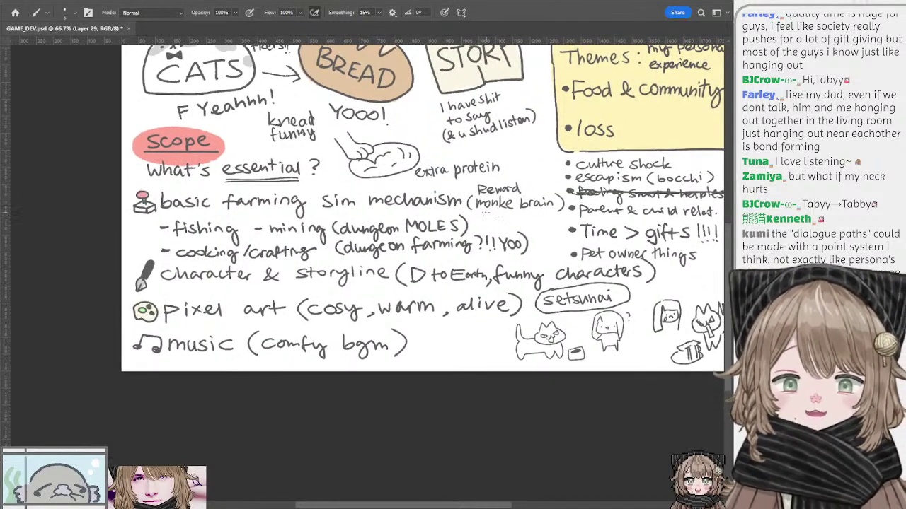
mouse_move(477, 216)
left_mouse_down()
mouse_move(495, 217)
mouse_move(501, 239)
mouse_move(481, 220)
mouse_move(510, 228)
mouse_move(509, 236)
mouse_move(477, 234)
left_mouse_up()
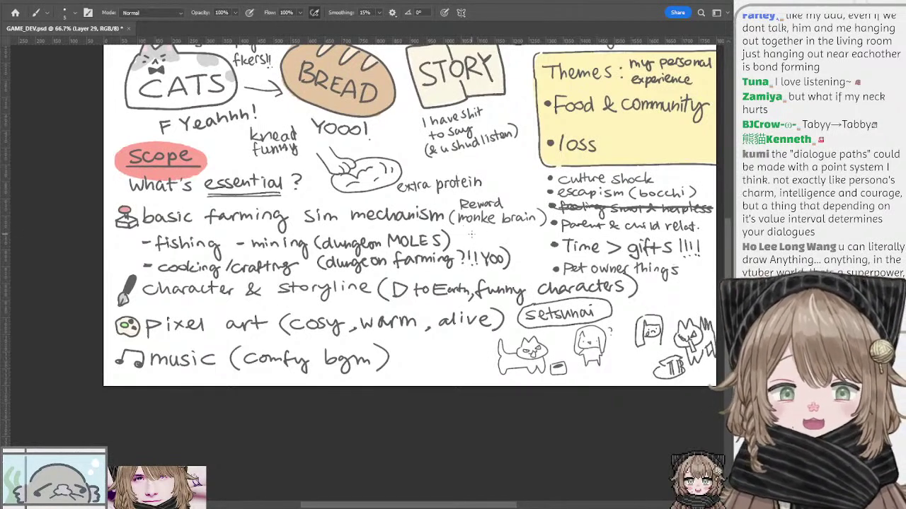
left_click_drag(465, 236, 484, 240)
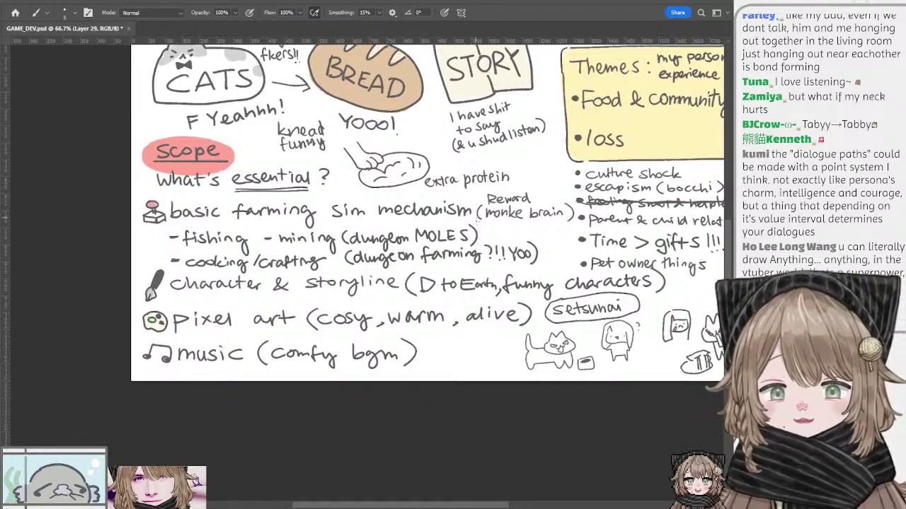
mouse_move(477, 220)
left_mouse_down()
mouse_move(486, 198)
mouse_move(387, 207)
mouse_move(442, 209)
left_mouse_up()
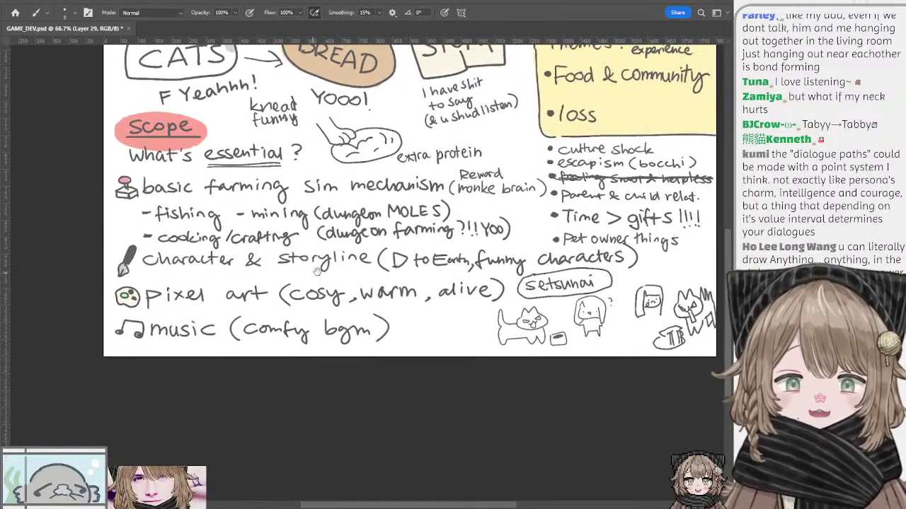
mouse_move(317, 271)
left_mouse_down()
mouse_move(284, 268)
mouse_move(319, 269)
left_mouse_up()
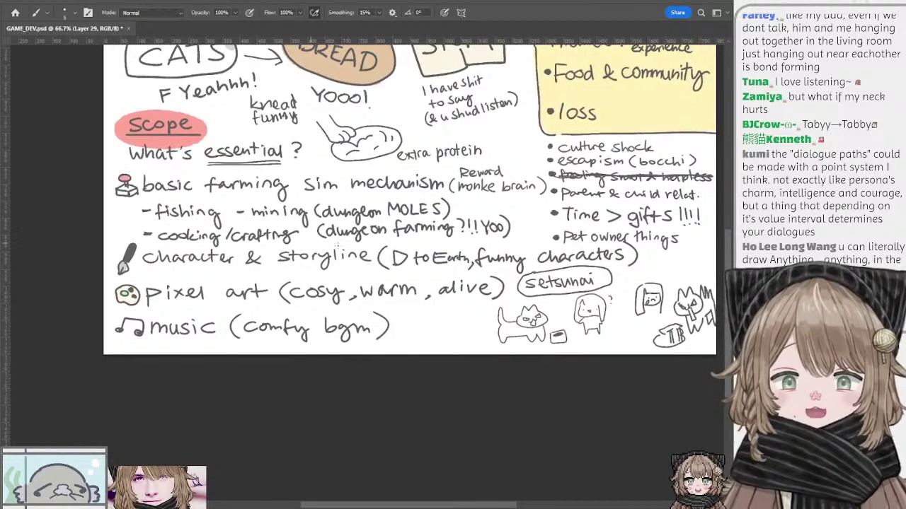
left_click_drag(364, 251, 284, 253)
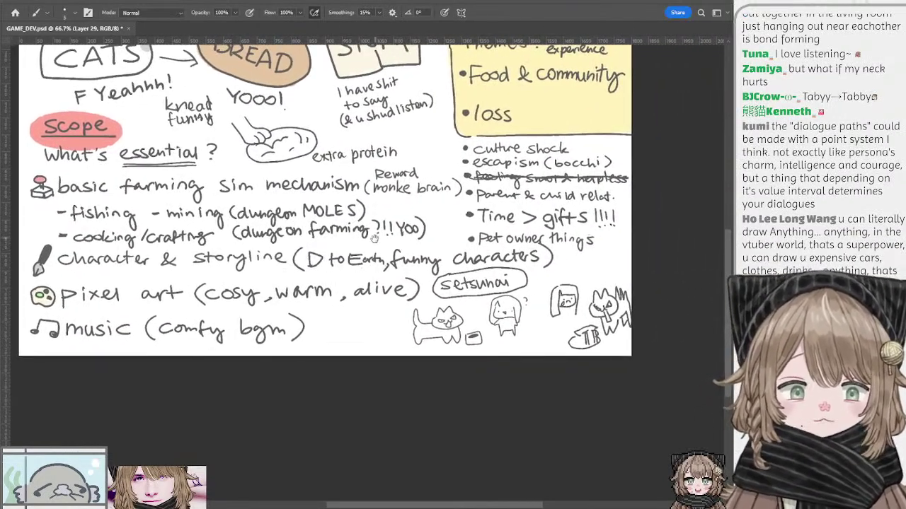
left_click_drag(375, 238, 341, 237)
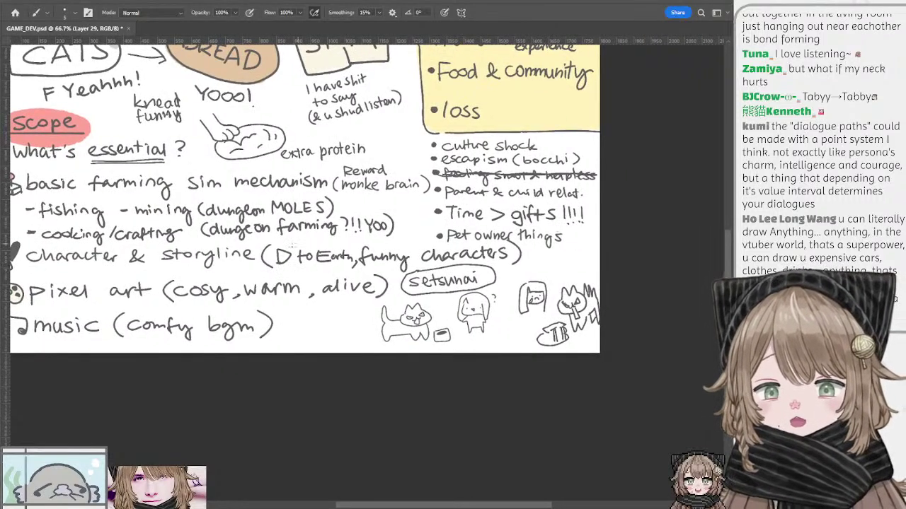
left_click_drag(329, 245, 263, 243)
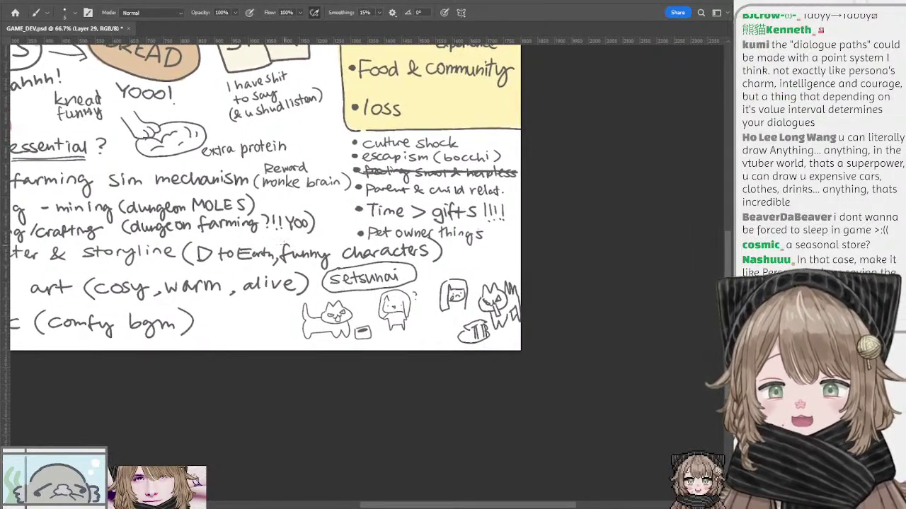
left_click_drag(198, 263, 266, 266)
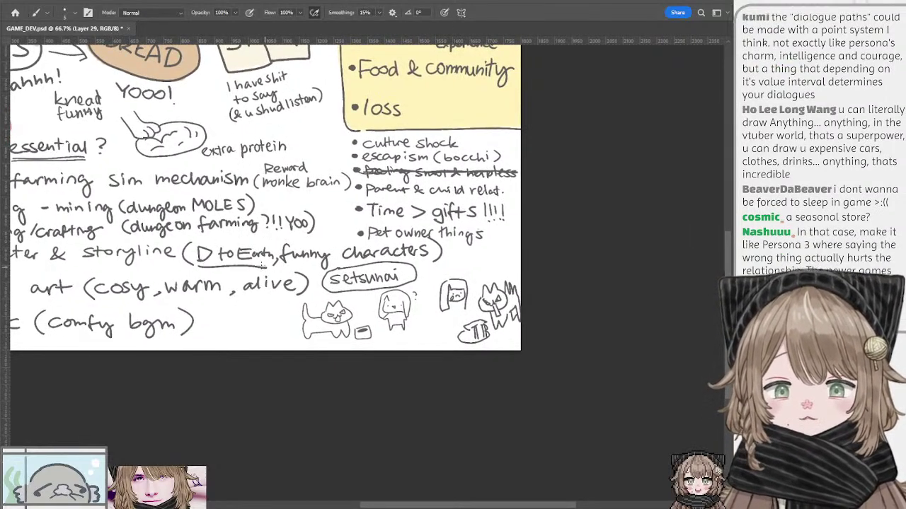
key("ctrl+z")
mouse_move(192, 256)
left_mouse_down()
mouse_move(265, 242)
mouse_move(267, 253)
left_mouse_up()
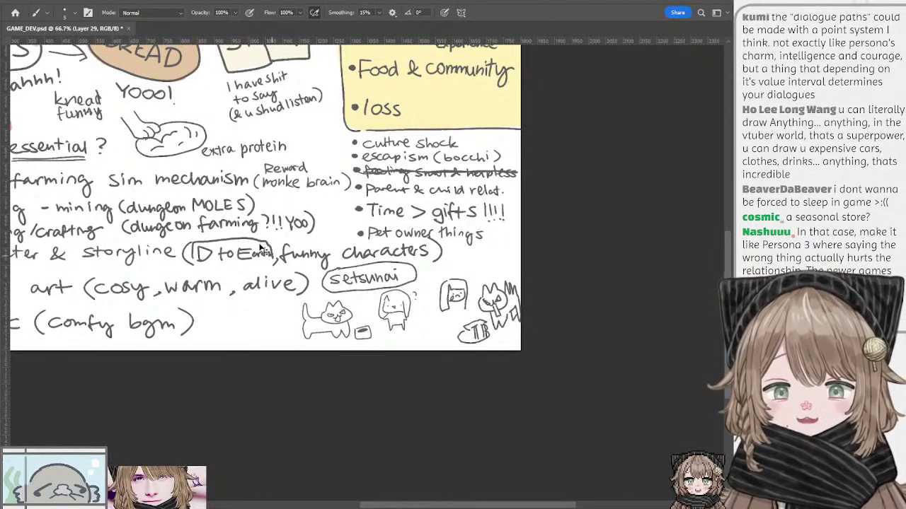
key("ctrl+z")
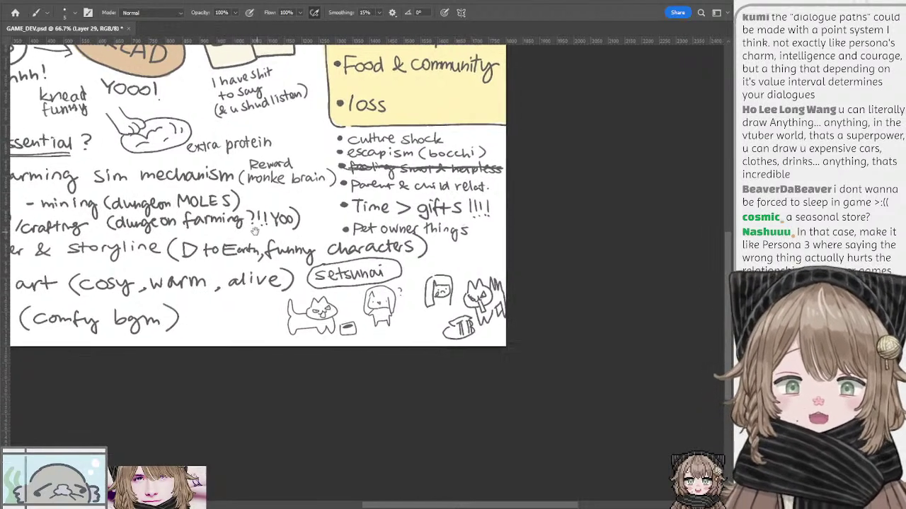
left_click_drag(271, 233, 261, 228)
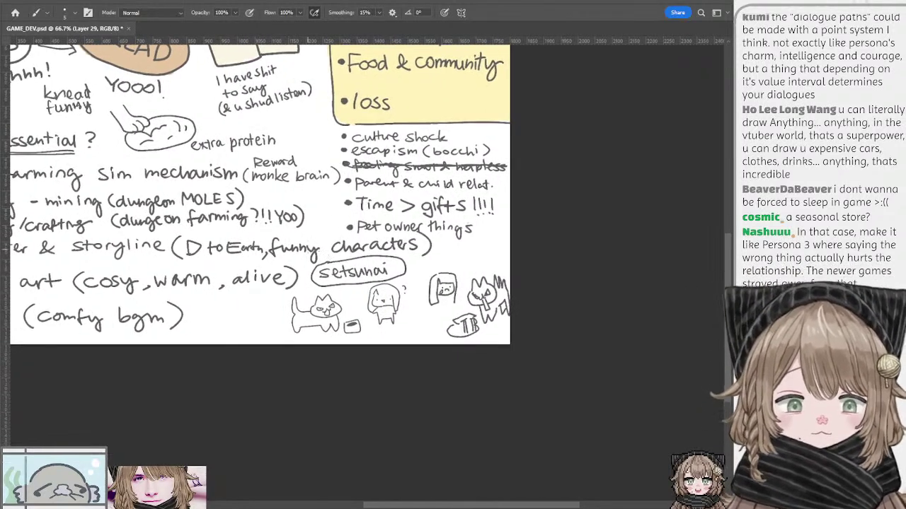
left_click_drag(283, 236, 306, 259)
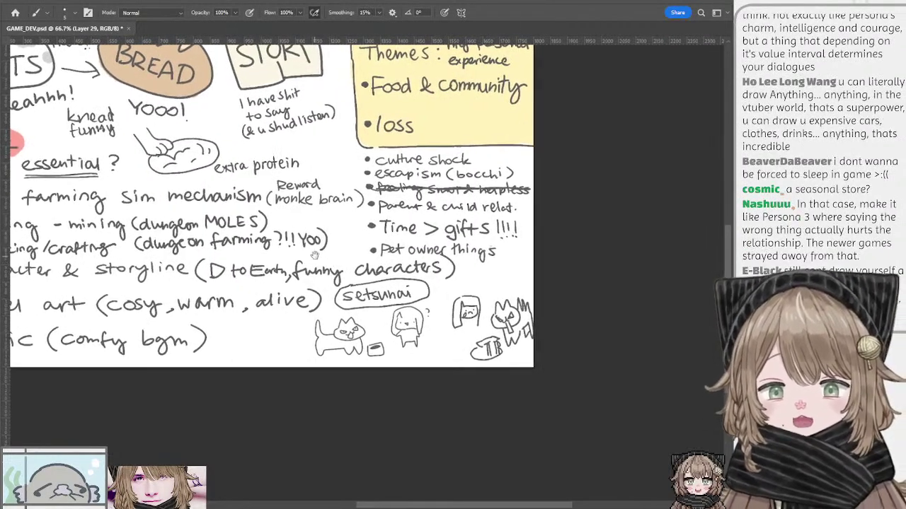
left_click_drag(320, 256, 373, 244)
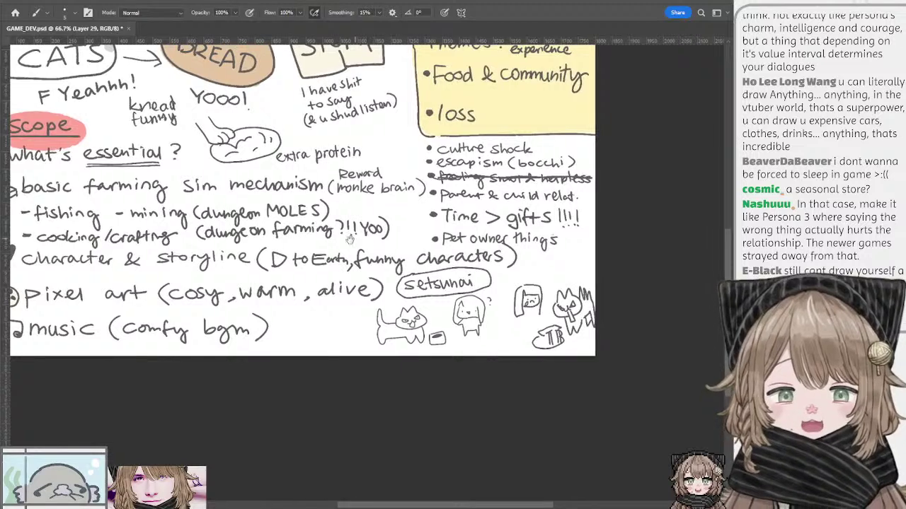
left_click_drag(312, 259, 352, 256)
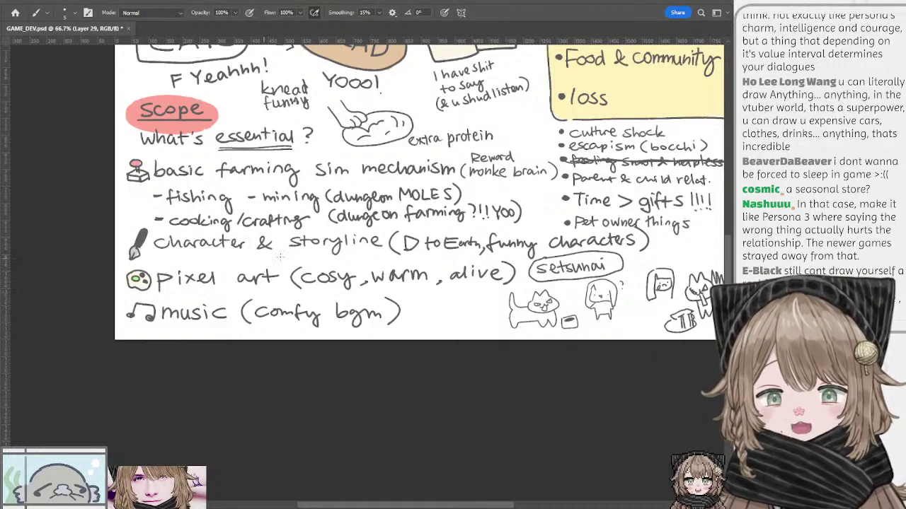
mouse_move(306, 268)
left_mouse_down()
mouse_move(282, 235)
mouse_move(297, 269)
mouse_move(317, 263)
mouse_move(300, 259)
left_mouse_up()
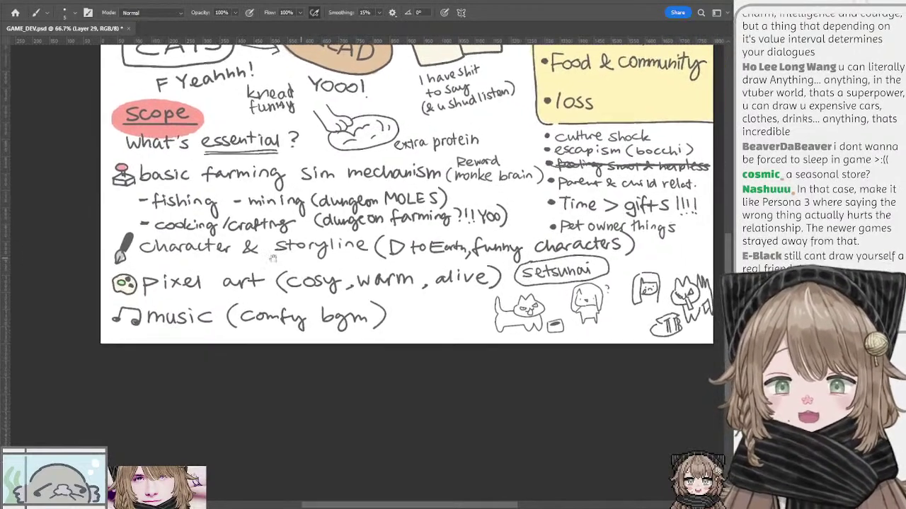
left_click_drag(236, 269, 250, 268)
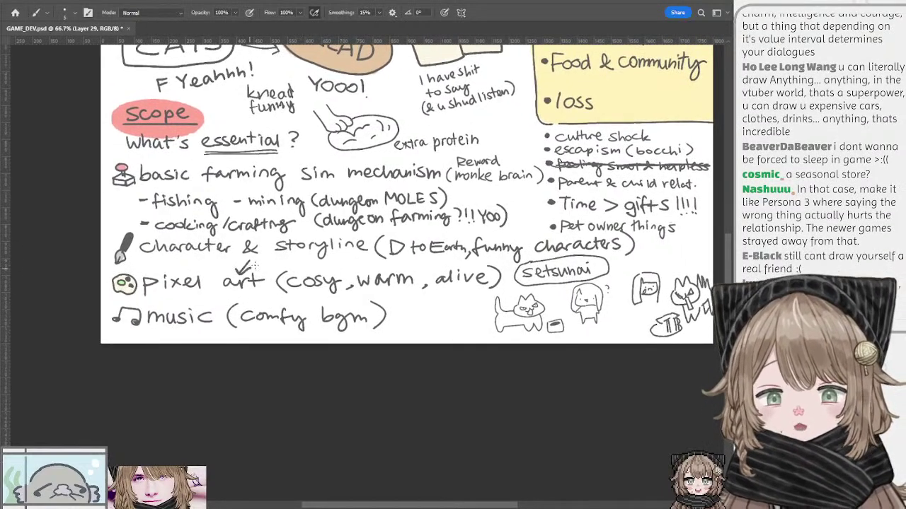
key("ctrl+z")
key("ctrl+z")
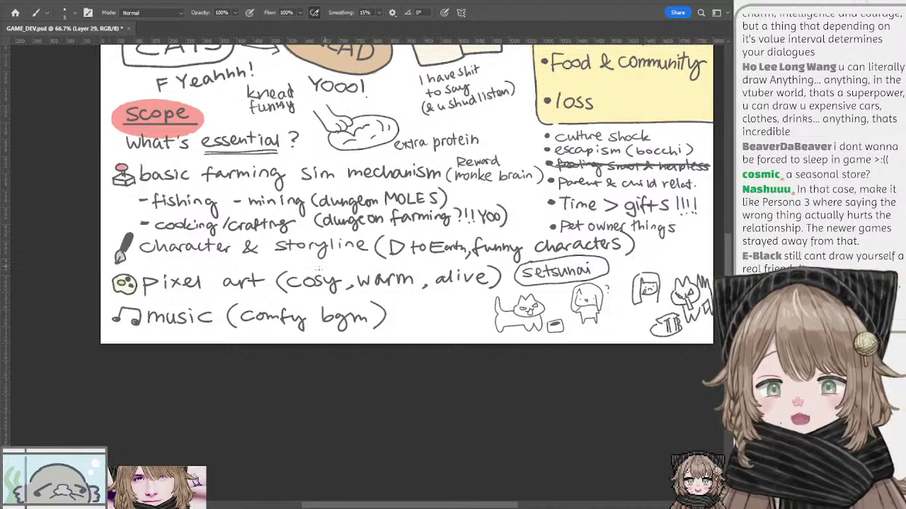
Circle the word "alive" in the pixel art line of the scope notes
left_click_drag(344, 268, 307, 256)
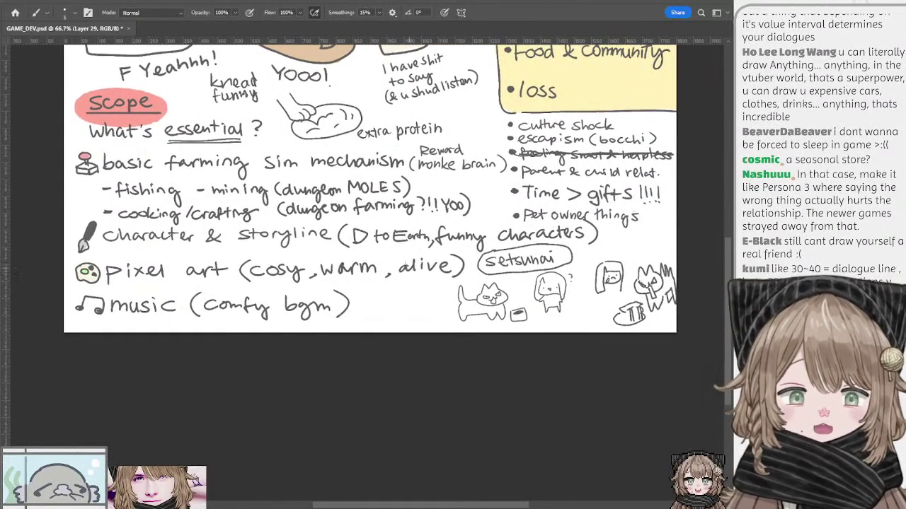
mouse_move(387, 287)
left_mouse_down()
mouse_move(398, 256)
mouse_move(402, 280)
mouse_move(402, 247)
mouse_move(440, 279)
mouse_move(401, 251)
mouse_move(348, 243)
left_mouse_up()
key("ctrl+z")
key("ctrl+z")
key("ctrl+z")
key("ctrl+z")
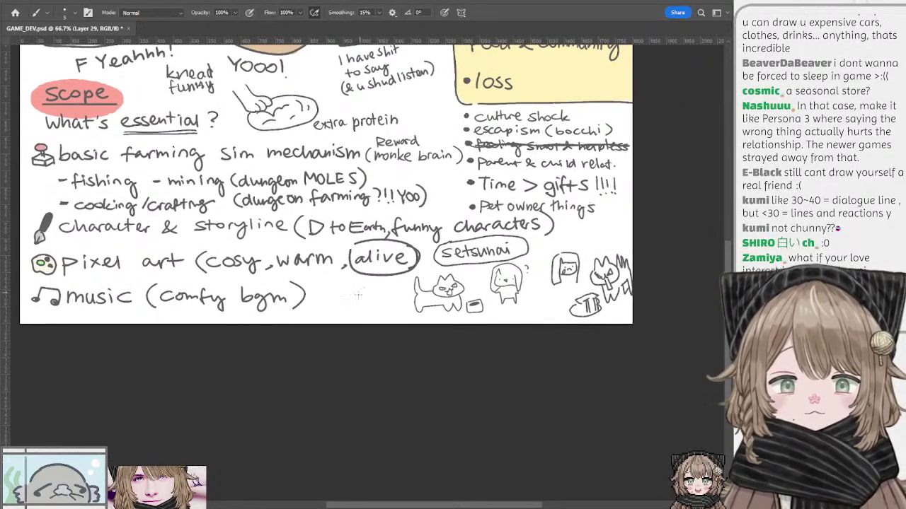
Sketch a small empty chair just after "(comfy bgm)" in the music line
mouse_move(340, 292)
left_mouse_down()
mouse_move(324, 296)
mouse_move(314, 285)
mouse_move(327, 305)
mouse_move(315, 314)
mouse_move(325, 304)
mouse_move(306, 285)
mouse_move(324, 302)
left_mouse_up()
key("ctrl+z")
key("ctrl+z")
key("ctrl+z")
mouse_move(304, 304)
left_mouse_down()
mouse_move(324, 303)
mouse_move(297, 309)
mouse_move(322, 307)
mouse_move(324, 315)
mouse_move(301, 318)
left_mouse_up()
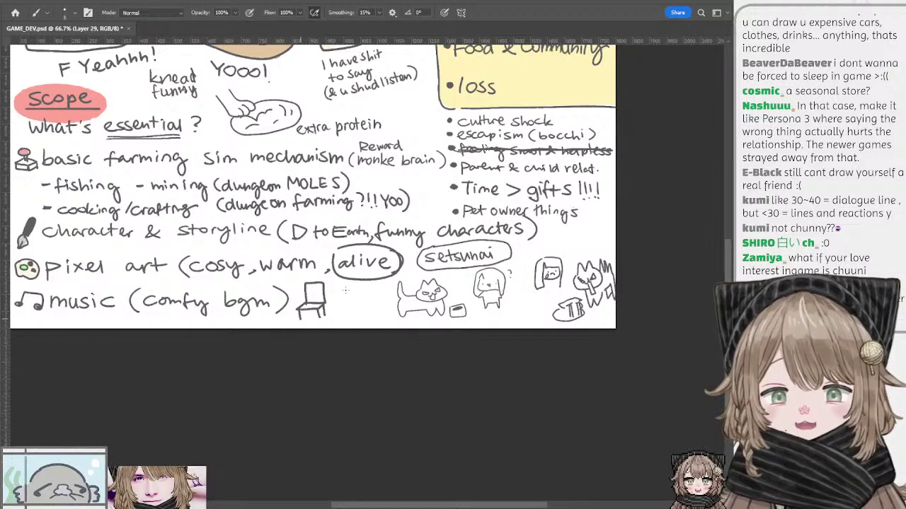
Sketch a second chair with a figure sitting on it beside the empty chair
mouse_move(346, 290)
left_mouse_down()
mouse_move(359, 291)
mouse_move(348, 312)
mouse_move(333, 310)
mouse_move(357, 308)
mouse_move(337, 311)
mouse_move(363, 293)
mouse_move(359, 288)
mouse_move(357, 297)
mouse_move(363, 281)
mouse_move(360, 317)
mouse_move(338, 319)
mouse_move(364, 312)
left_mouse_up()
key("ctrl+z")
key("ctrl+z")
key("ctrl+z")
key("ctrl+z")
key("ctrl+z")
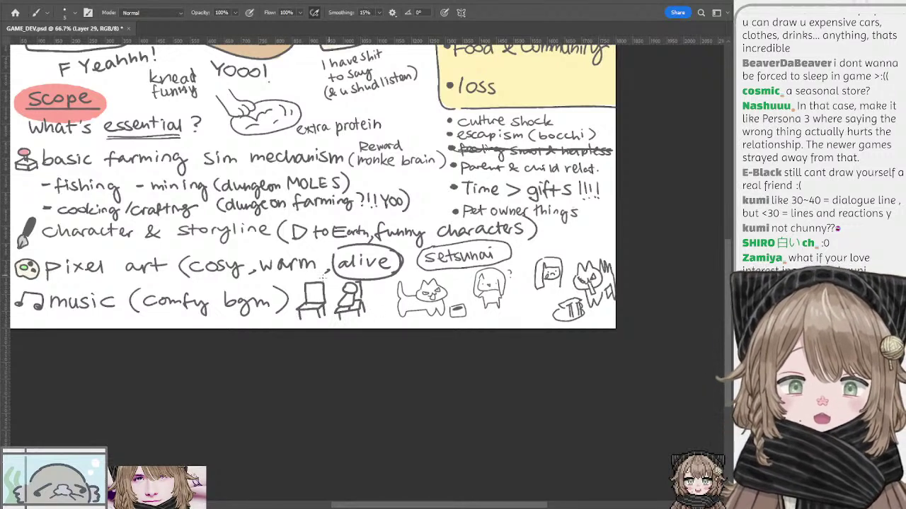
left_click_drag(320, 273, 355, 265)
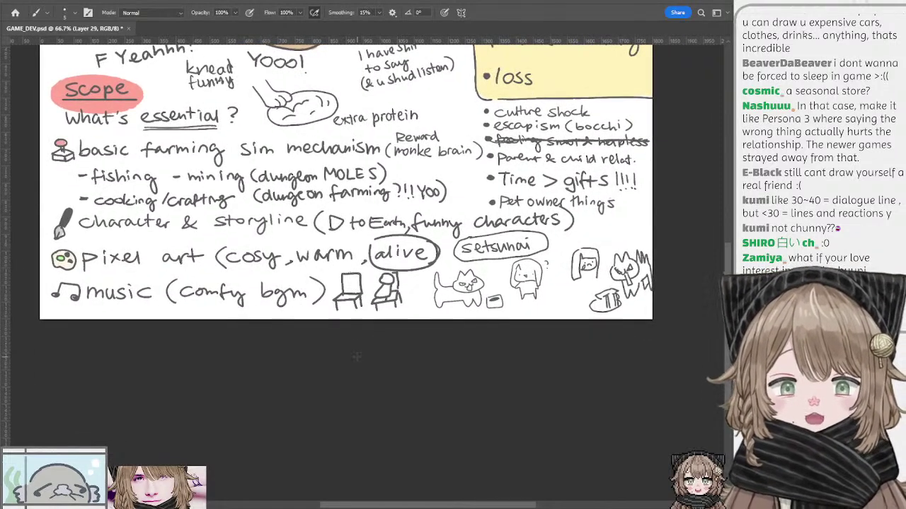
key("l")
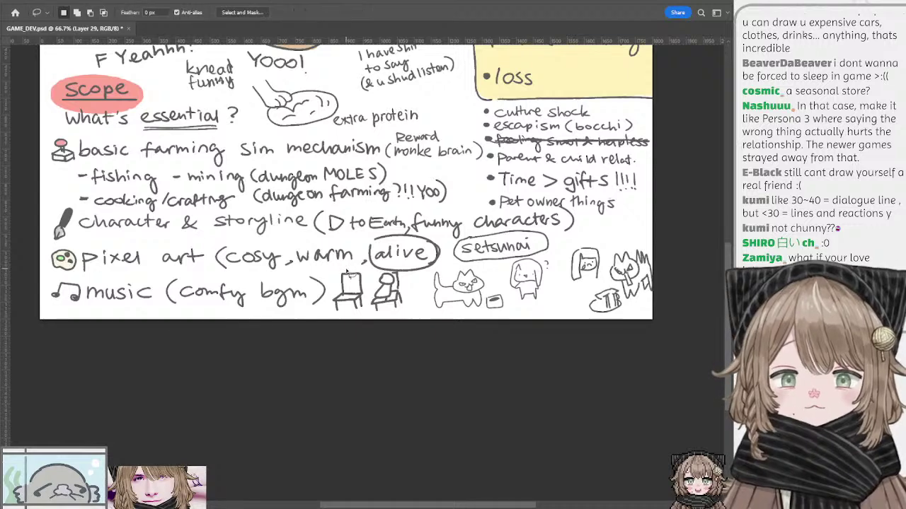
Erase the two chair sketches beside "(comfy bgm)" in the music line
mouse_move(351, 270)
left_mouse_down()
mouse_move(336, 317)
mouse_move(402, 322)
mouse_move(409, 306)
mouse_move(401, 279)
mouse_move(358, 273)
left_mouse_up()
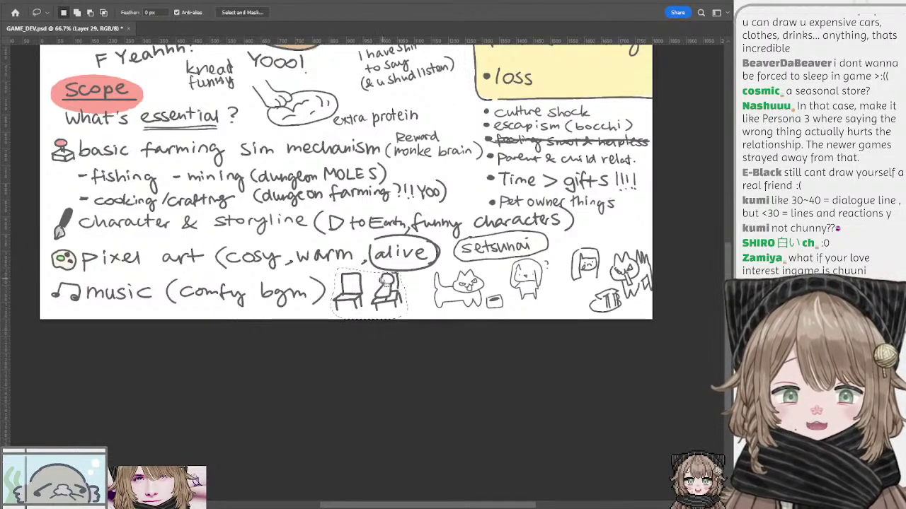
left_click_drag(404, 270, 434, 290)
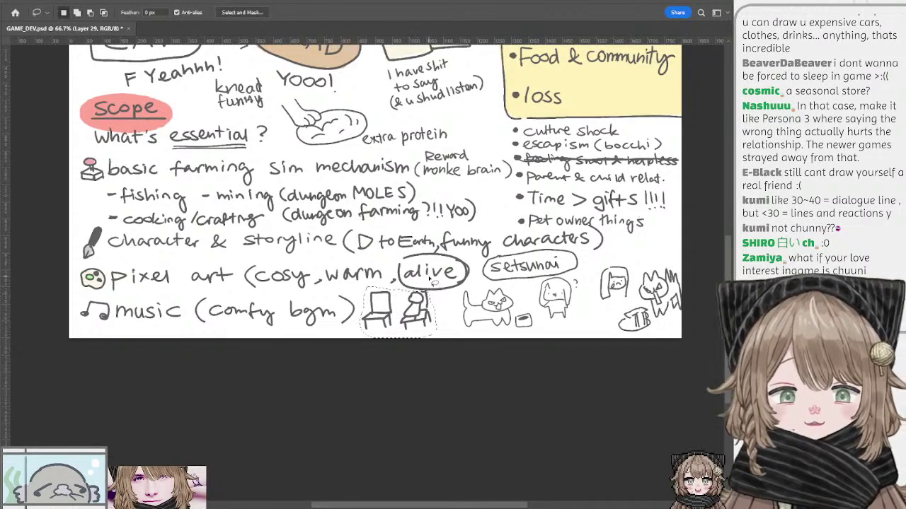
key("Delete")
mouse_move(220, 230)
left_mouse_down()
mouse_move(327, 285)
mouse_move(297, 247)
left_mouse_up()
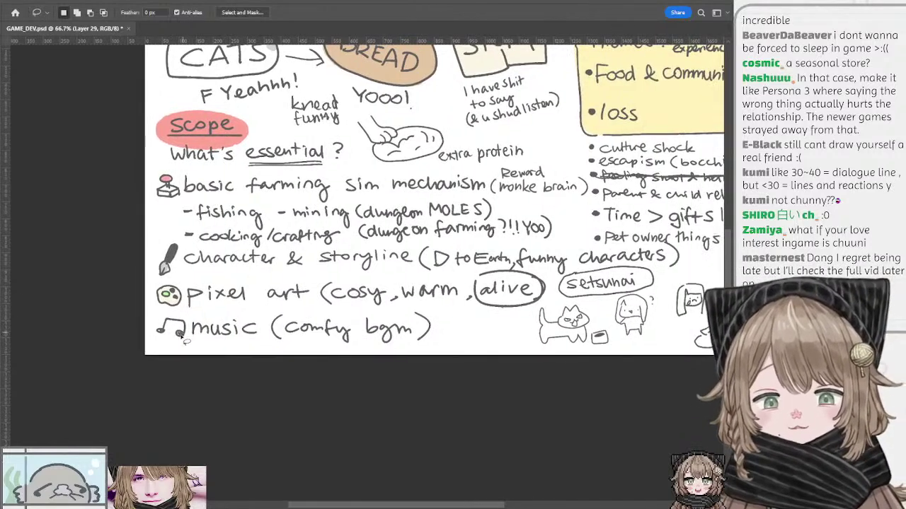
key("b")
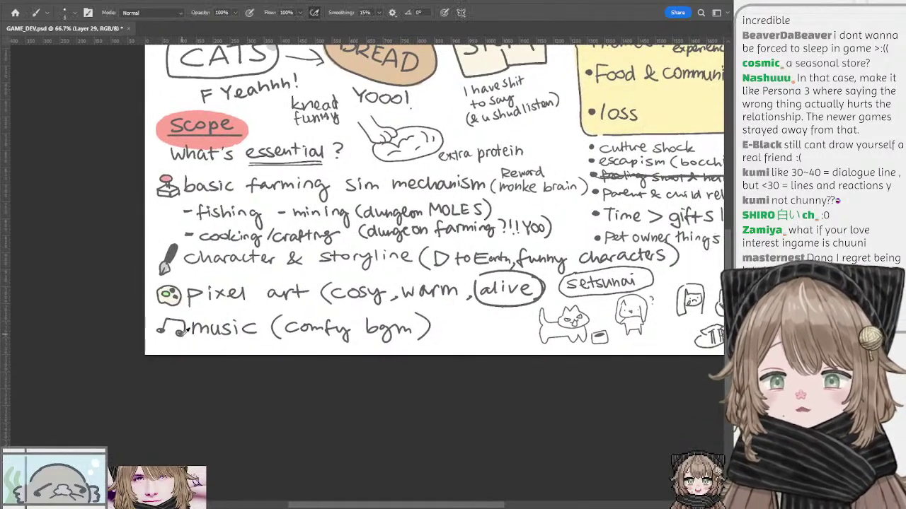
key("l")
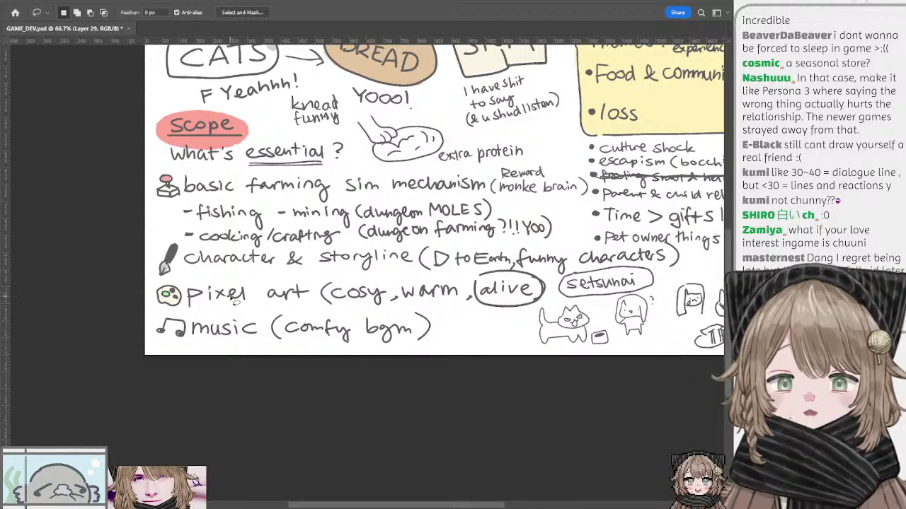
key("b")
mouse_move(226, 286)
left_mouse_down()
mouse_move(234, 327)
mouse_move(227, 302)
left_mouse_up()
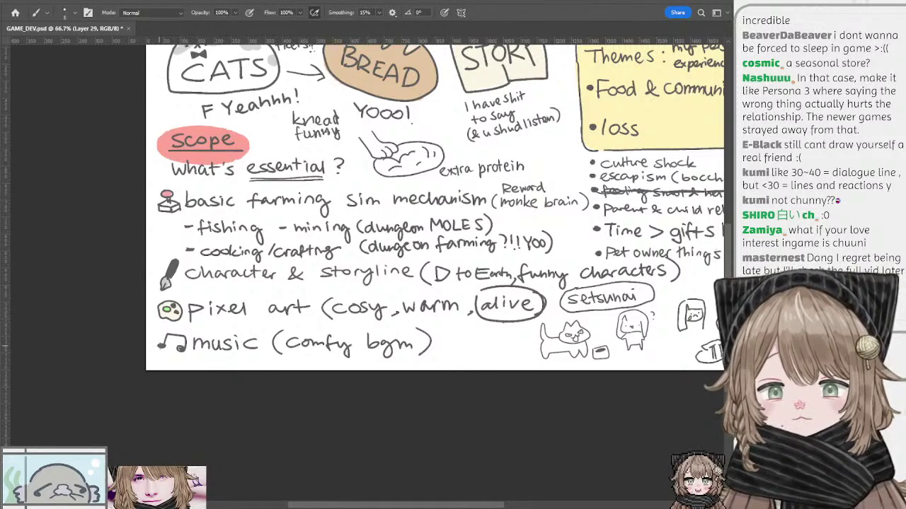
left_click_drag(217, 333, 197, 321)
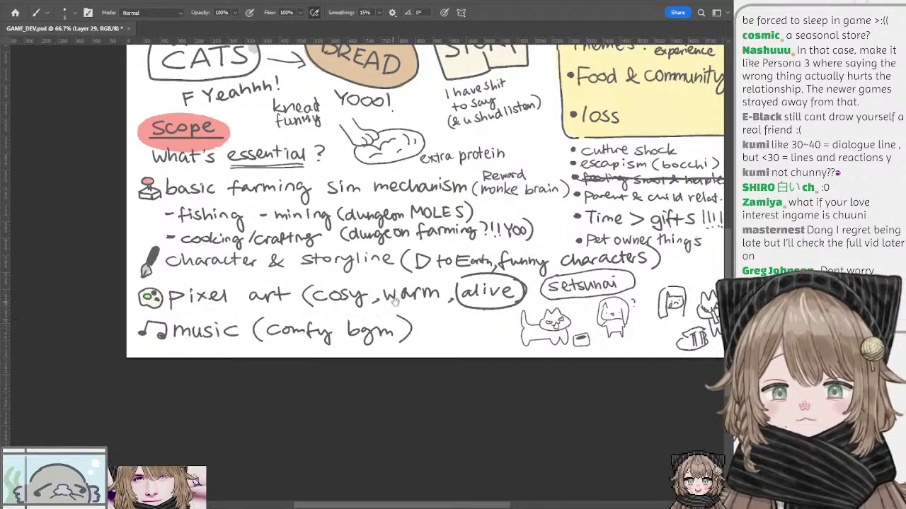
scroll(394, 301, "down", 1)
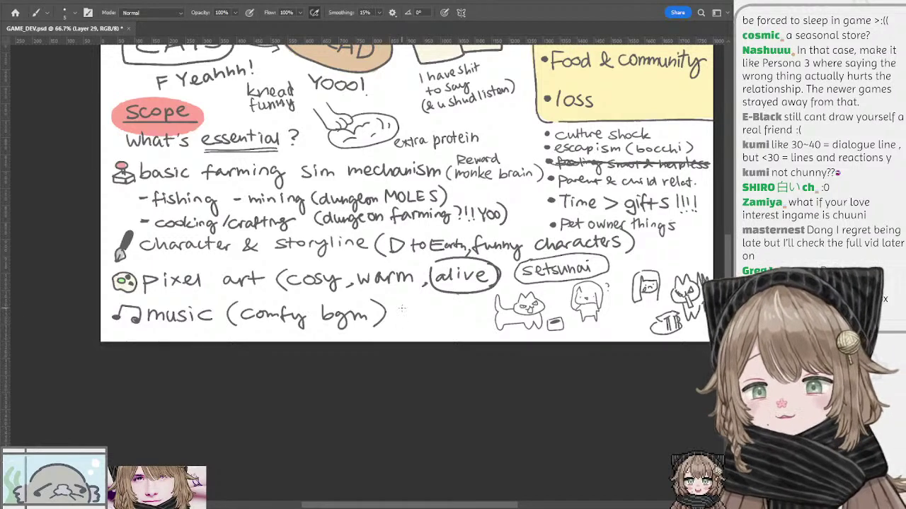
scroll(400, 312, "up", 1)
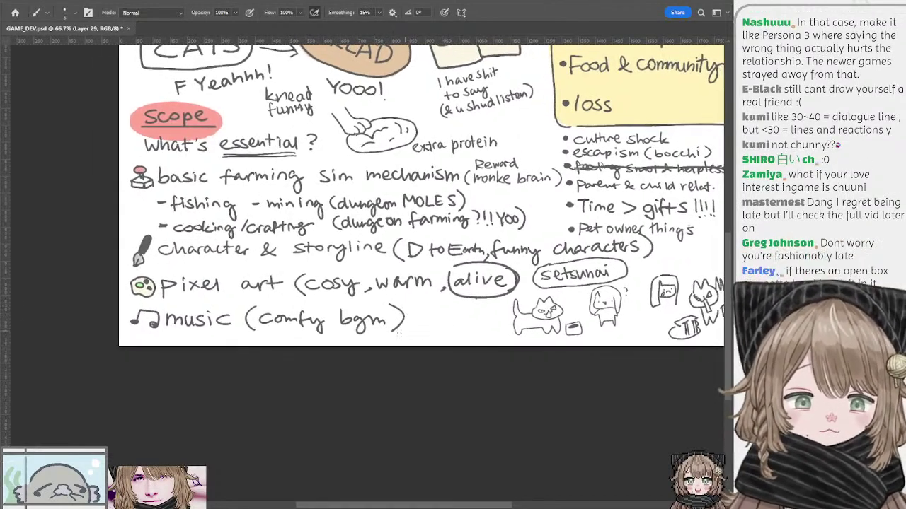
left_click_drag(422, 304, 441, 297)
scroll(435, 287, "up", 2)
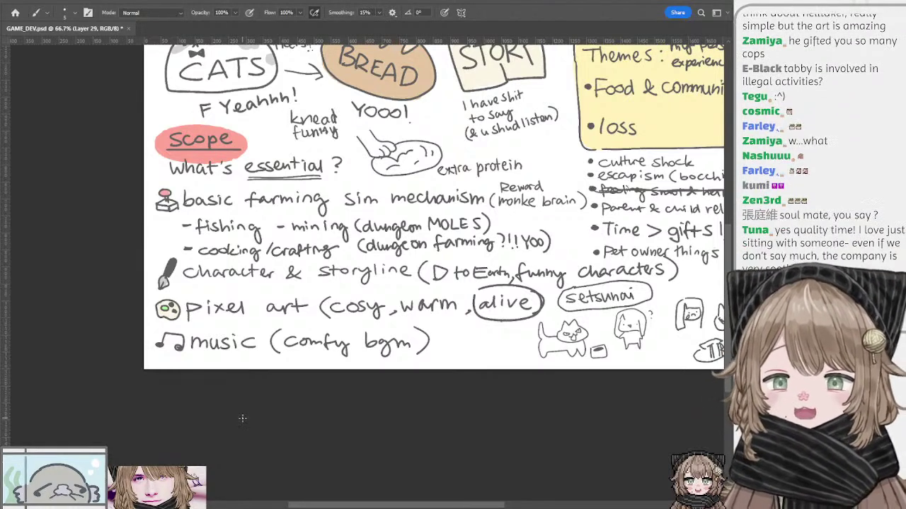
Save the GAME_DEV.psd document
left_click_drag(240, 111, 214, 224)
mouse_move(212, 182)
left_mouse_down()
mouse_move(234, 177)
mouse_move(216, 173)
left_mouse_up()
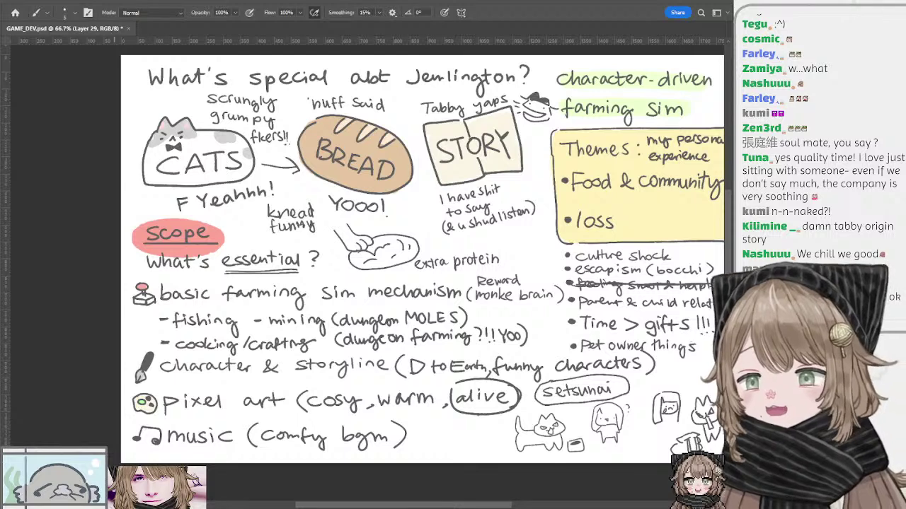
key("ctrl+s")
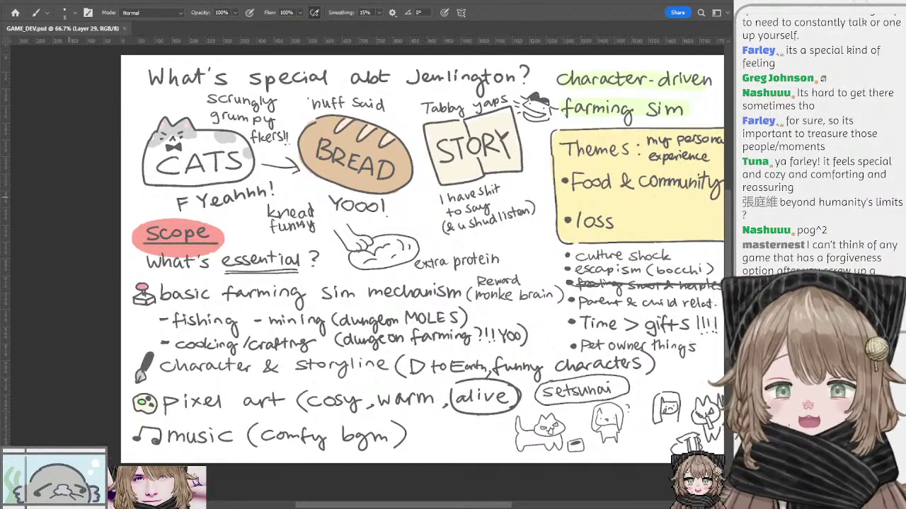
Look over the whole overview page, from the cats, bread and story drawings to the themes box and scope list
left_click_drag(421, 245, 328, 162)
left_click_drag(397, 237, 358, 187)
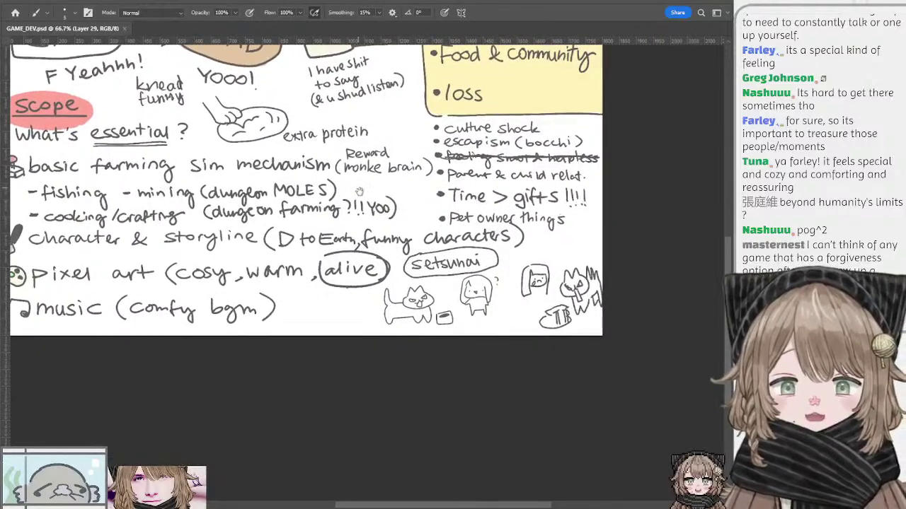
scroll(358, 187, "up", 2)
scroll(358, 187, "left", 2)
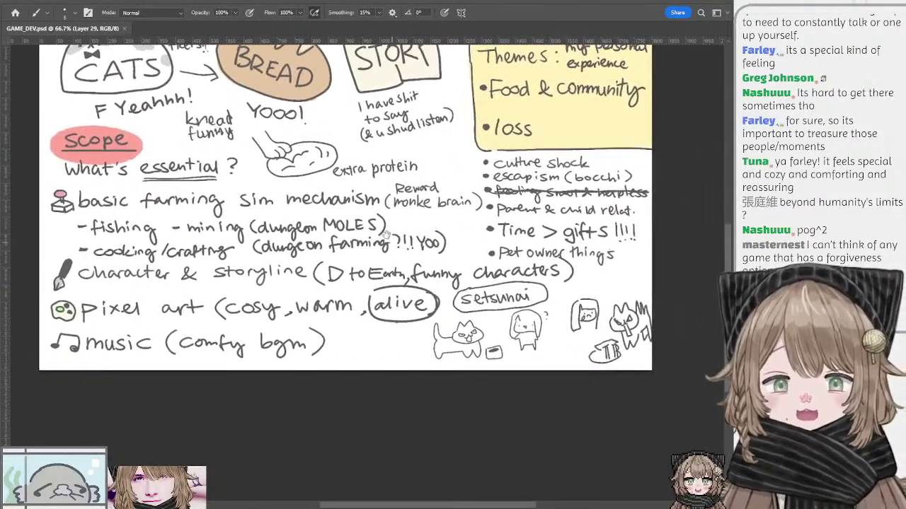
left_click_drag(386, 236, 442, 288)
scroll(369, 181, "up", 3)
scroll(369, 180, "left", 1)
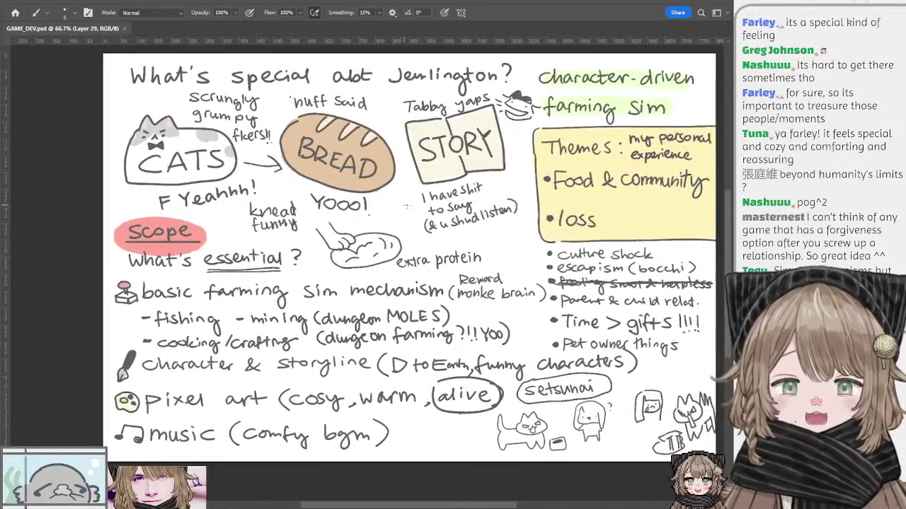
scroll(402, 206, "right", 3)
scroll(402, 206, "down", 1)
scroll(386, 204, "up", 2)
scroll(387, 205, "right", 1)
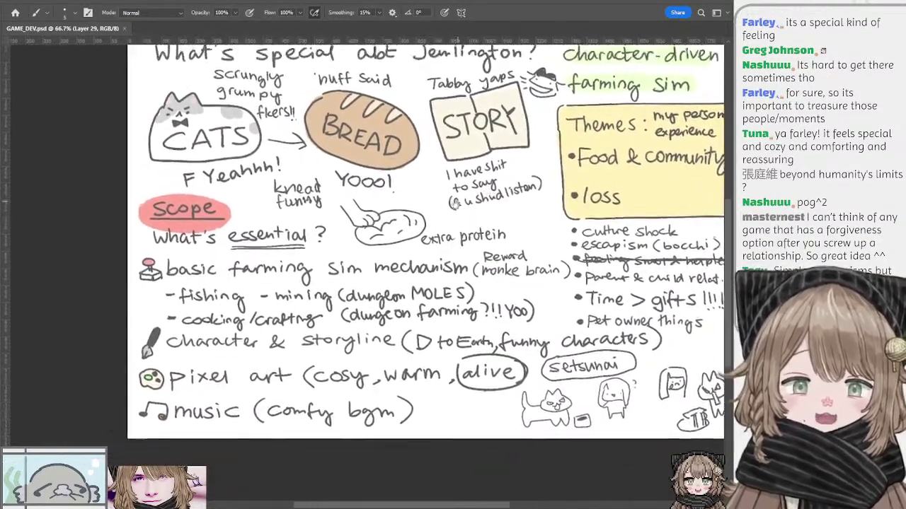
scroll(362, 225, "left", 4)
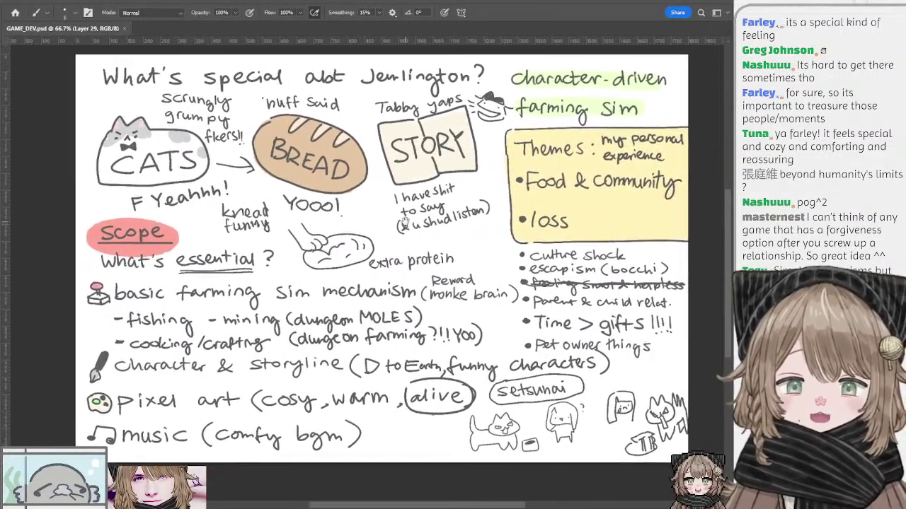
scroll(405, 225, "right", 1)
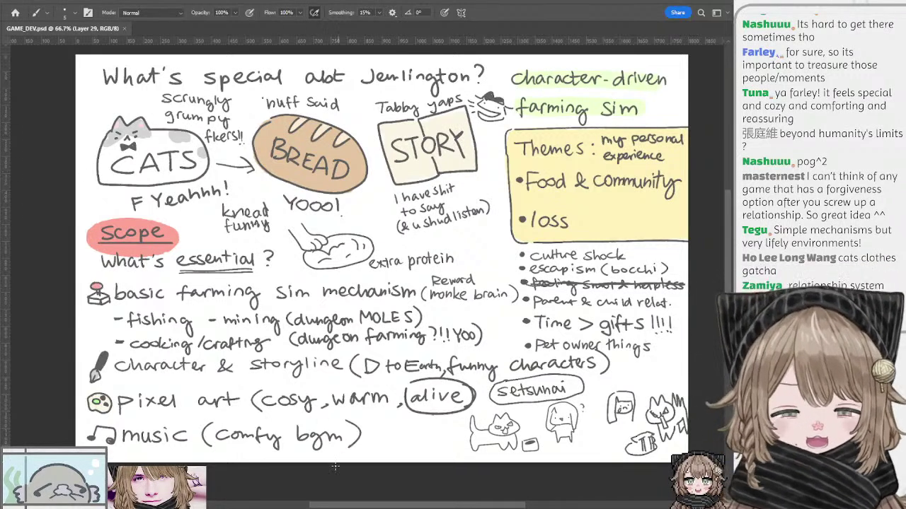
left_click(351, 377)
left_click_drag(350, 376, 374, 349)
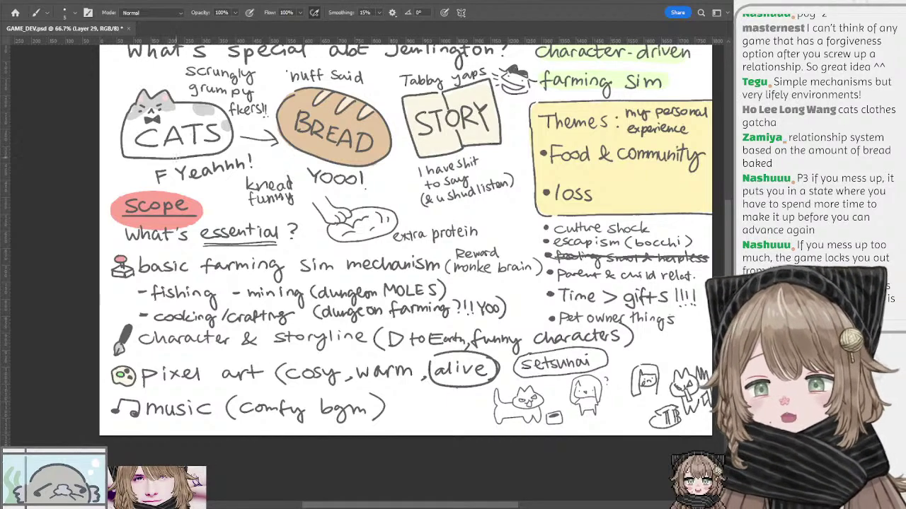
Hide the overview notes to get a blank page and make the PLOT layer ready for new notes
key("ctrl+minus")
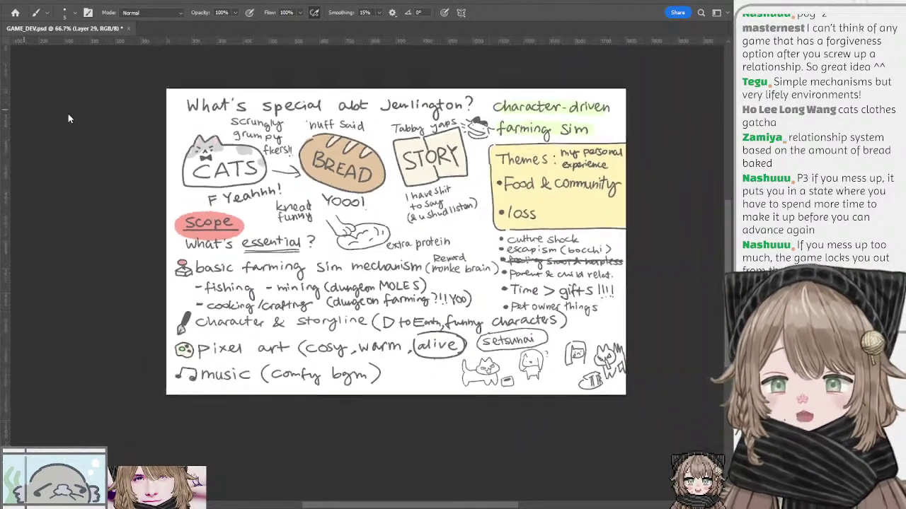
left_click_drag(304, 146, 208, 134)
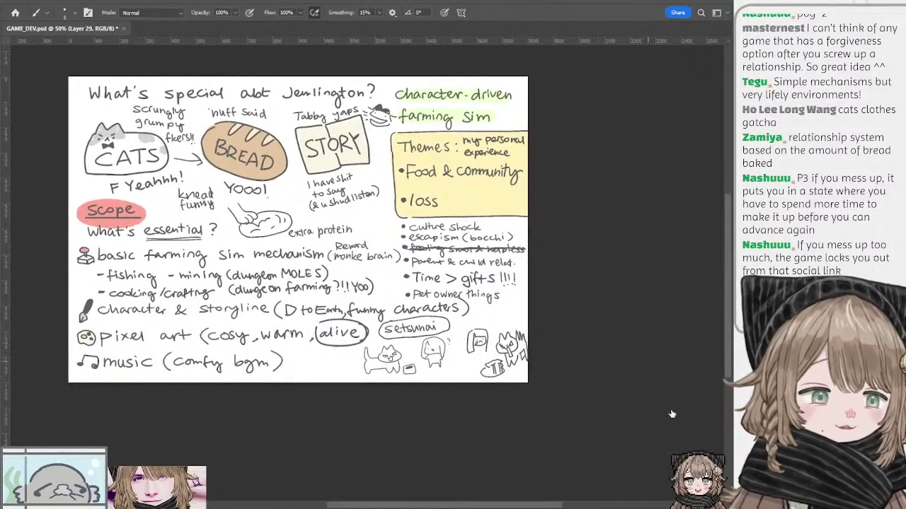
key("ctrl+shift+alt+n")
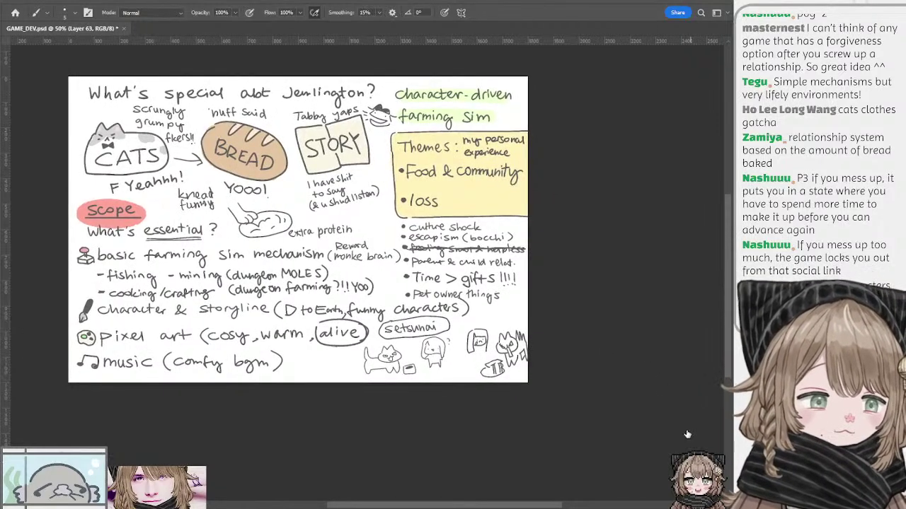
left_click(662, 358)
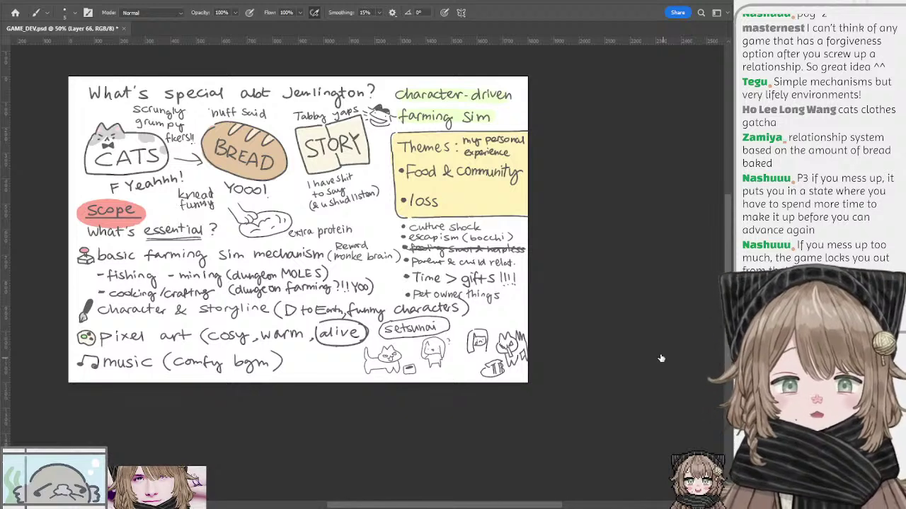
left_click(661, 359)
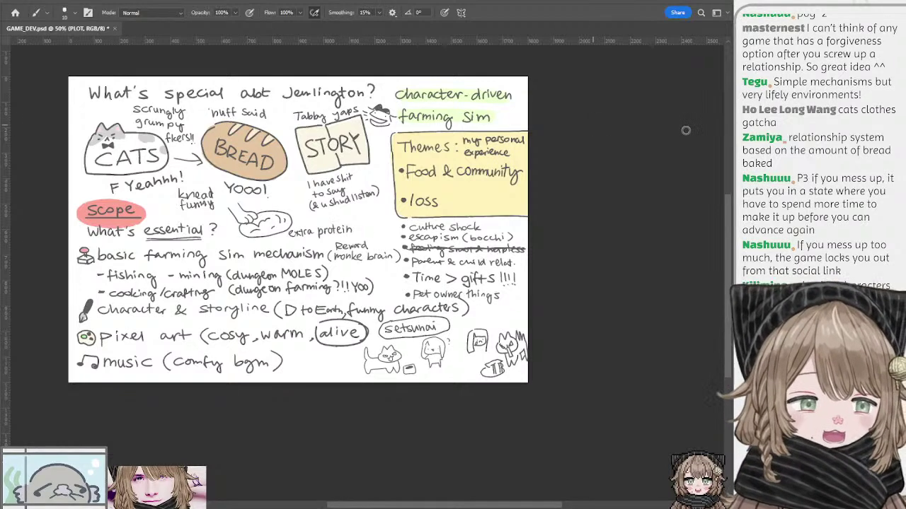
left_click_drag(287, 209, 353, 212)
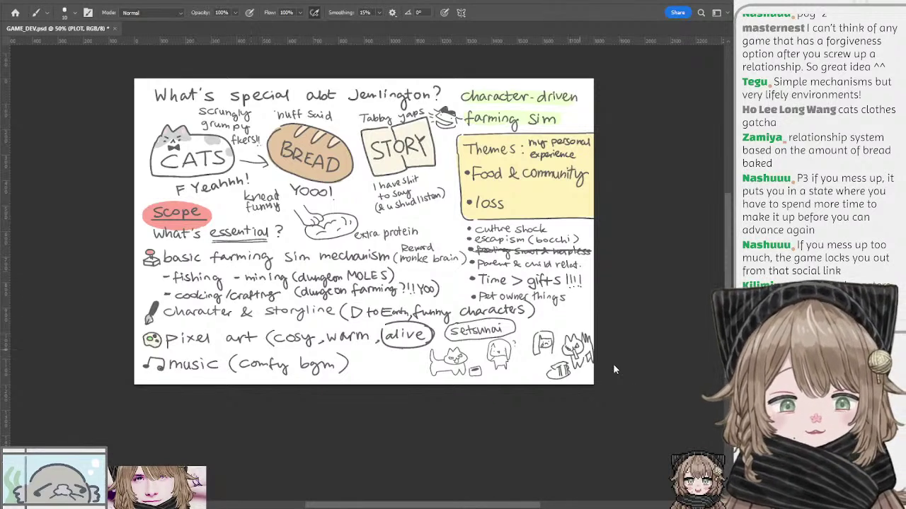
left_click(655, 379)
left_click(649, 365)
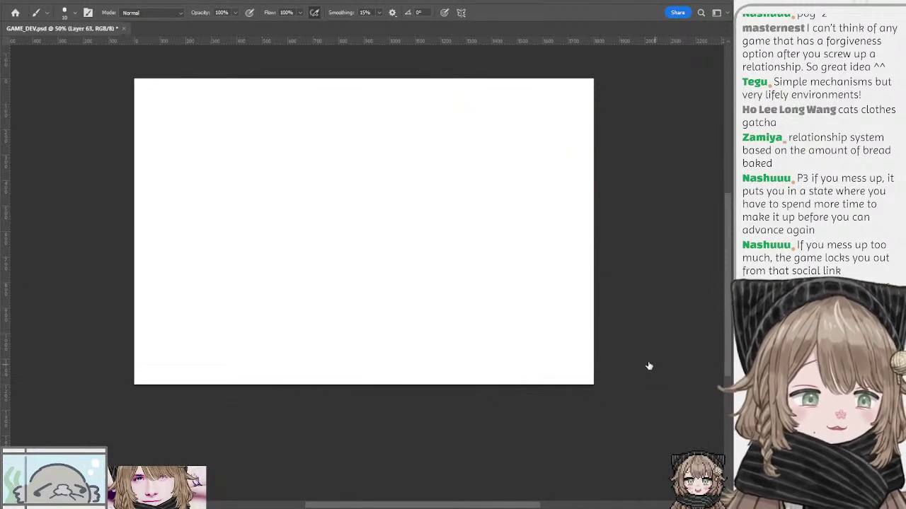
Handwrite "Sitting" in red along the page's upper edge and shift the word toward the upper-left corner
mouse_move(211, 118)
left_mouse_down()
mouse_move(196, 133)
mouse_move(227, 107)
mouse_move(238, 112)
mouse_move(229, 136)
left_mouse_up()
mouse_move(238, 112)
left_mouse_down()
mouse_move(238, 131)
mouse_move(240, 121)
left_mouse_up()
mouse_move(249, 114)
left_mouse_down()
mouse_move(249, 133)
mouse_move(277, 127)
mouse_move(278, 143)
left_mouse_up()
key("l")
mouse_move(221, 87)
left_mouse_down()
mouse_move(190, 153)
mouse_move(316, 106)
left_mouse_up()
left_click_drag(280, 137, 235, 123)
key("ctrl+d")
key("b")
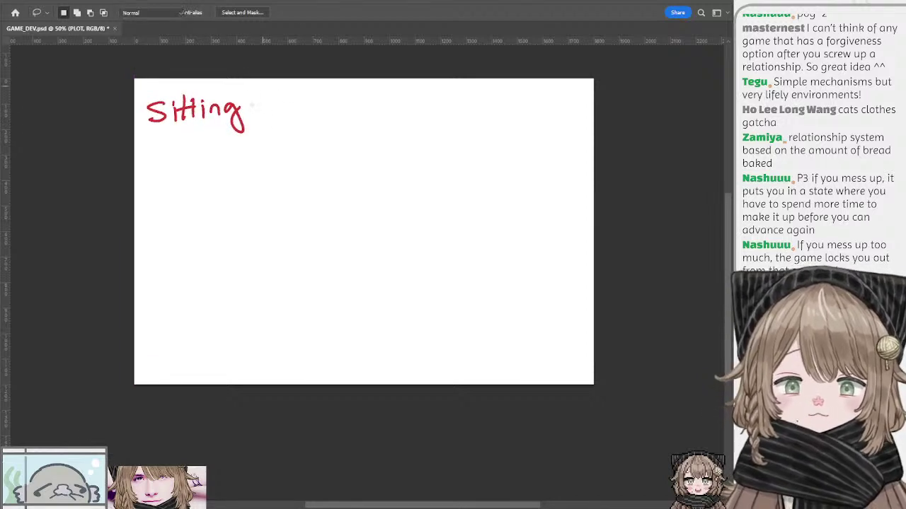
Continue the red heading after "Sitting" with "in silence", an up arrow and the word "relationship"
mouse_move(263, 104)
left_mouse_down()
mouse_move(262, 118)
mouse_move(287, 116)
left_mouse_up()
mouse_move(304, 104)
left_mouse_down()
mouse_move(304, 114)
mouse_move(349, 117)
mouse_move(414, 95)
left_mouse_up()
key("ctrl+z")
mouse_move(406, 103)
left_mouse_down()
mouse_move(415, 94)
mouse_move(423, 106)
mouse_move(410, 97)
left_mouse_up()
key("ctrl+z")
key("ctrl+z")
mouse_move(400, 106)
left_mouse_down()
mouse_move(448, 103)
mouse_move(459, 116)
mouse_move(479, 116)
left_mouse_up()
left_click_drag(483, 94, 486, 116)
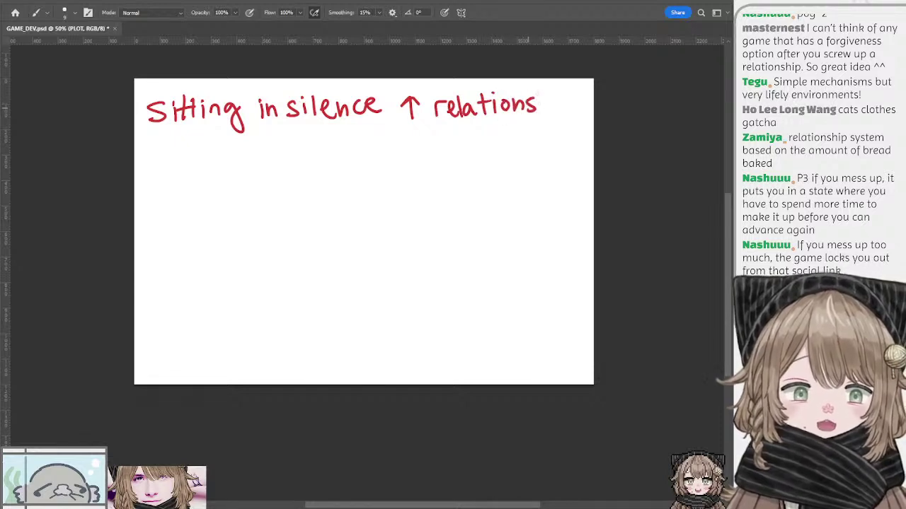
mouse_move(501, 125)
left_mouse_down()
mouse_move(488, 121)
mouse_move(503, 130)
left_mouse_up()
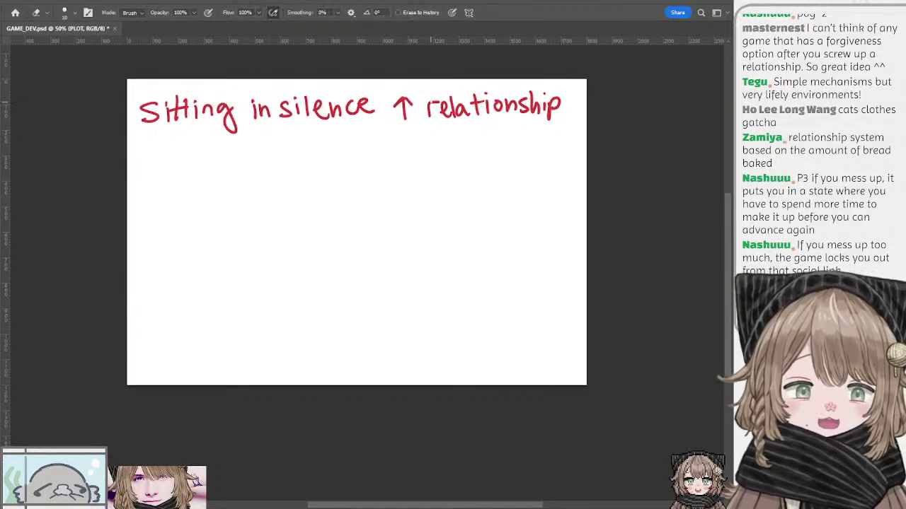
Replace the word "relationship" after the up arrow with handwritten "intimacy"
key("l")
mouse_move(424, 91)
left_mouse_down()
mouse_move(430, 129)
mouse_move(552, 136)
mouse_move(547, 77)
mouse_move(502, 65)
left_mouse_up()
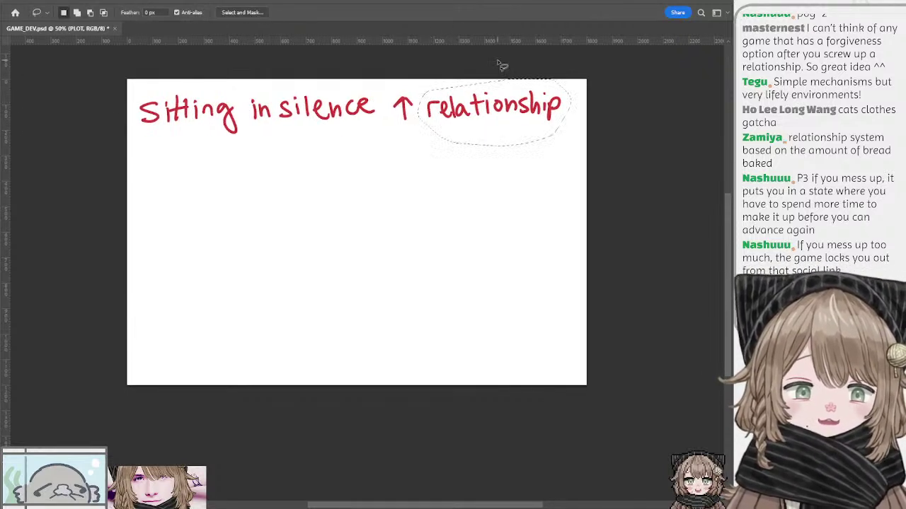
key("Delete")
key("b")
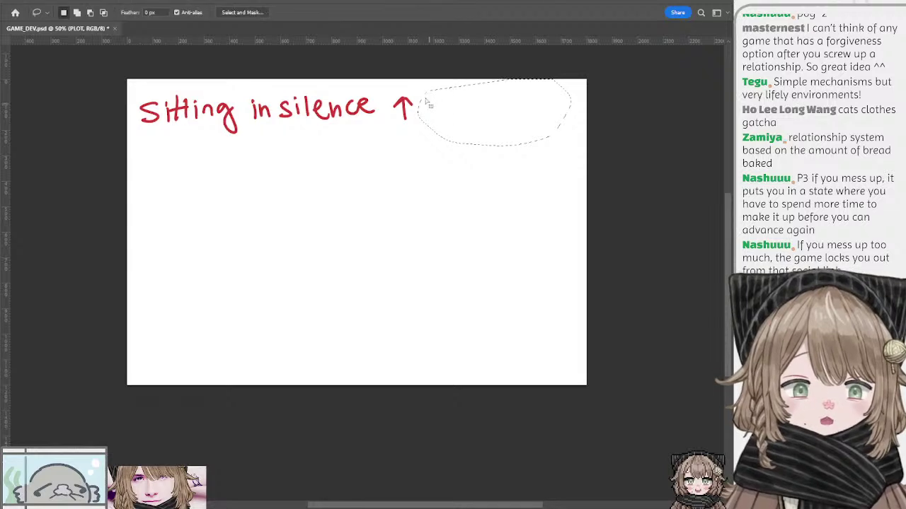
key("ctrl+d")
mouse_move(428, 104)
left_mouse_down()
mouse_move(428, 117)
mouse_move(457, 118)
left_mouse_up()
mouse_move(465, 104)
left_mouse_down()
mouse_move(466, 117)
mouse_move(507, 114)
mouse_move(527, 125)
left_mouse_up()
left_click(504, 106)
left_click_drag(435, 136, 455, 140)
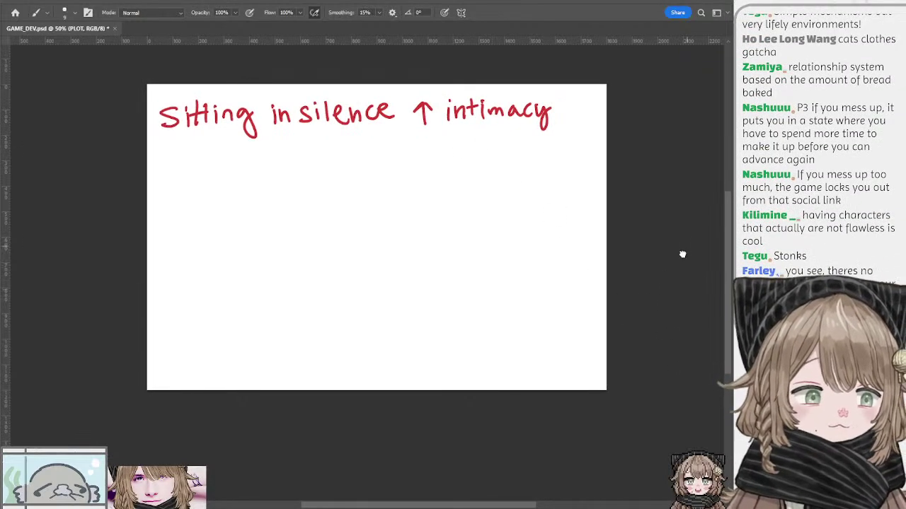
key("Delete")
key("ctrl+z")
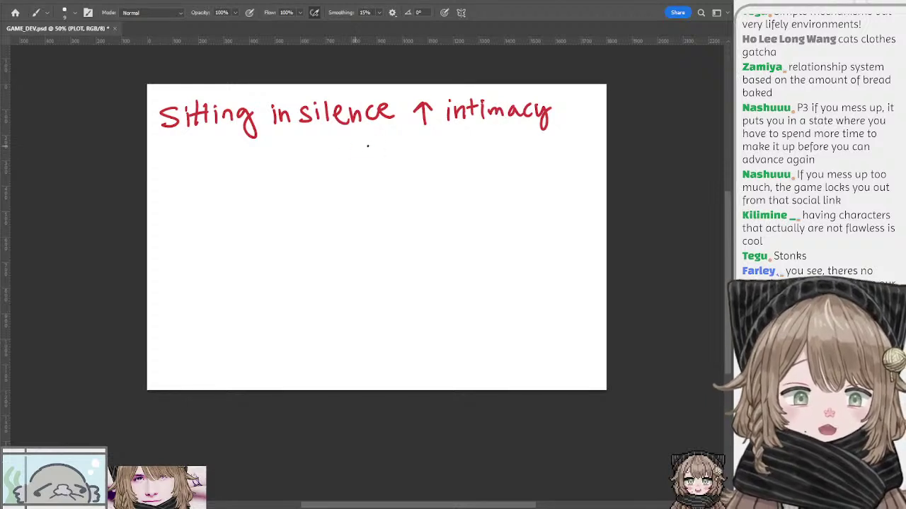
Handwrite a dash and the contributing viewer's name below the heading as a credit
mouse_move(361, 144)
left_mouse_down()
mouse_move(394, 142)
mouse_move(417, 162)
mouse_move(413, 153)
mouse_move(419, 163)
mouse_move(449, 146)
mouse_move(467, 176)
left_mouse_up()
key("ctrl+z")
key("ctrl+z")
left_click(439, 162)
left_click_drag(455, 144, 453, 140)
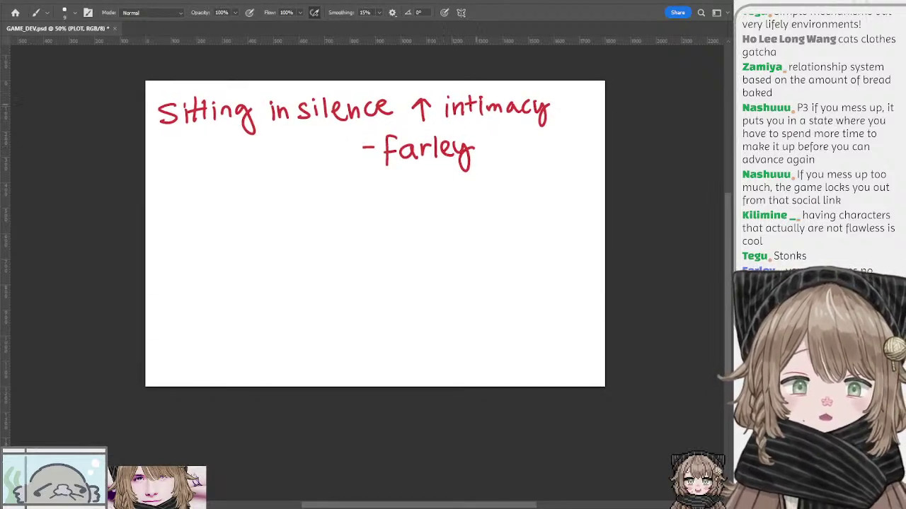
Select the word "intimacy" and nudge it slightly away from the up arrow
key("l")
mouse_move(446, 92)
left_mouse_down()
mouse_move(463, 132)
mouse_move(572, 95)
mouse_move(446, 92)
left_mouse_up()
left_click_drag(541, 104, 546, 109)
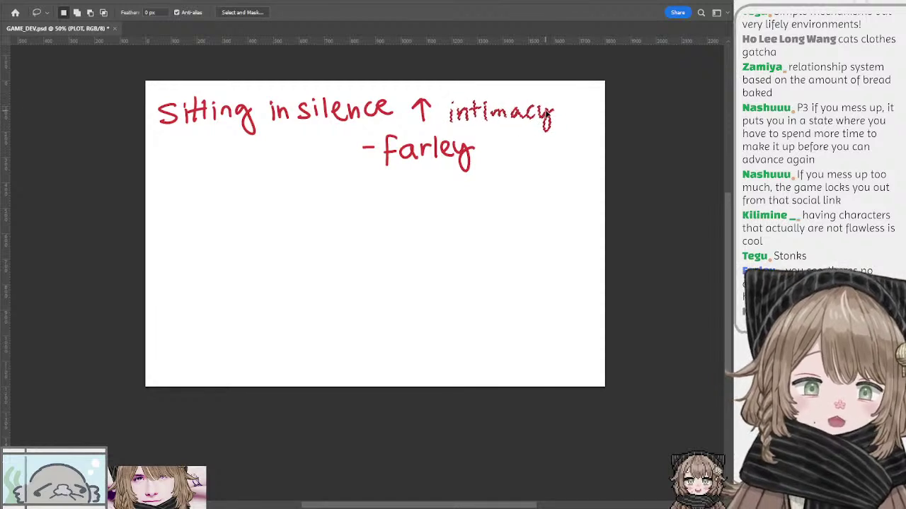
Deselect the word "intimacy" and swap the plot page for the "What's special abt Jemlington?" overview page
key("ctrl+d")
left_click_drag(481, 111, 483, 114)
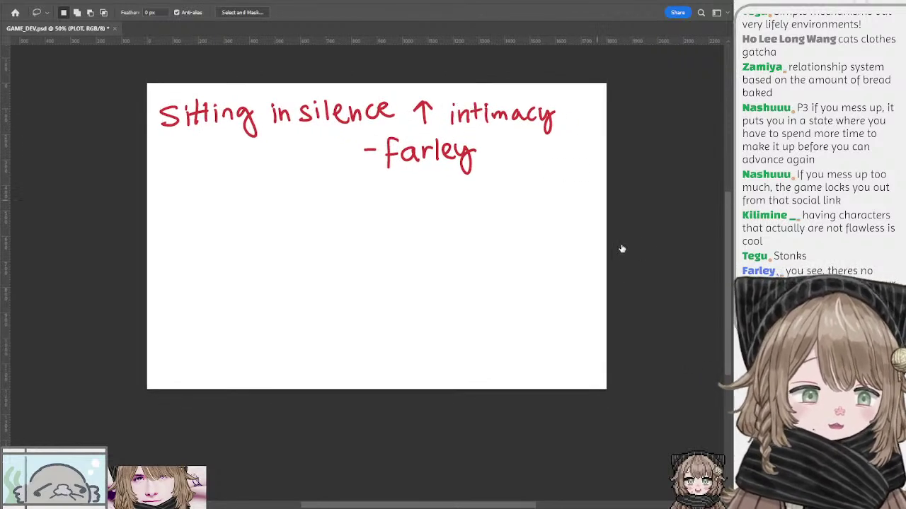
key("Delete")
left_click_drag(488, 212, 499, 195)
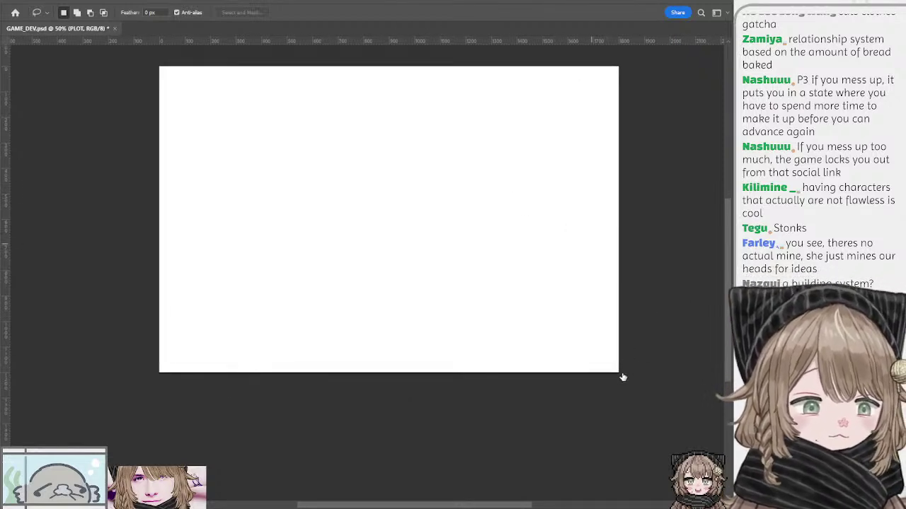
key("ctrl+z")
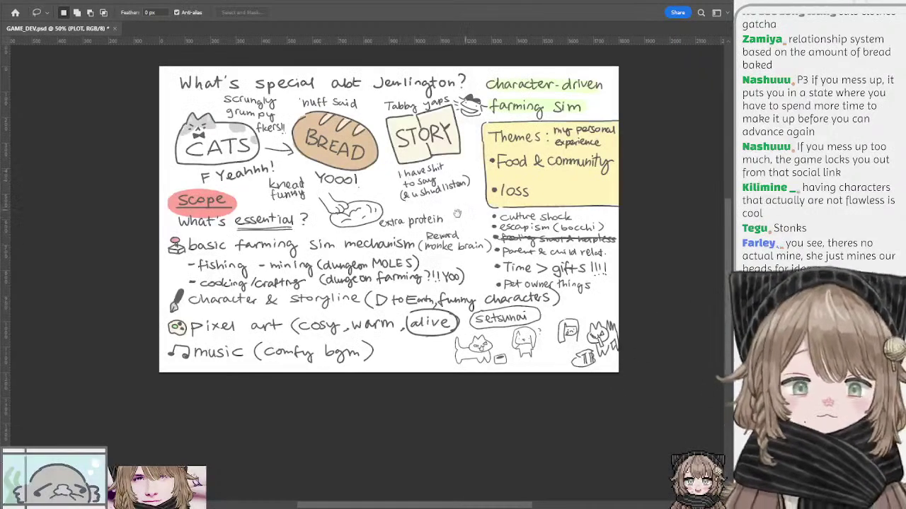
Select the layer holding the music note on the overview page and switch to the Brush tool
left_click_drag(465, 209, 430, 211)
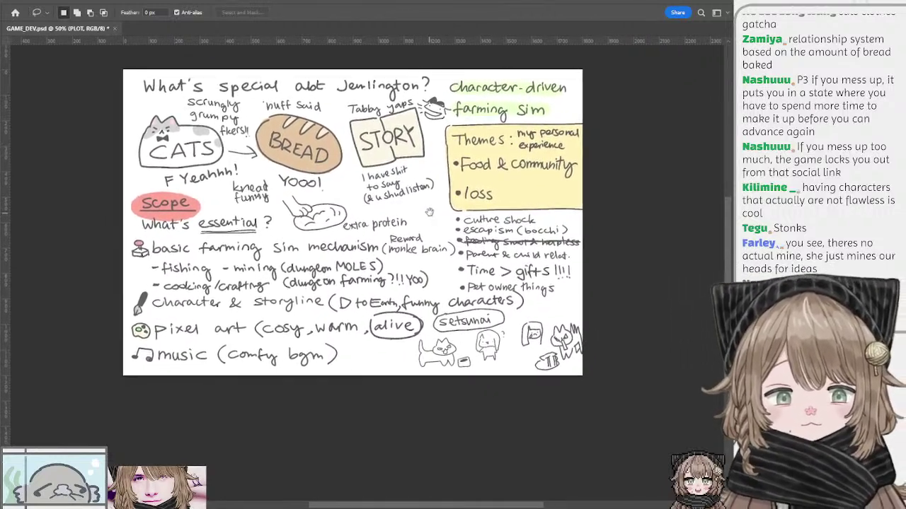
mouse_move(471, 238)
left_mouse_down()
mouse_move(459, 260)
mouse_move(471, 241)
left_mouse_up()
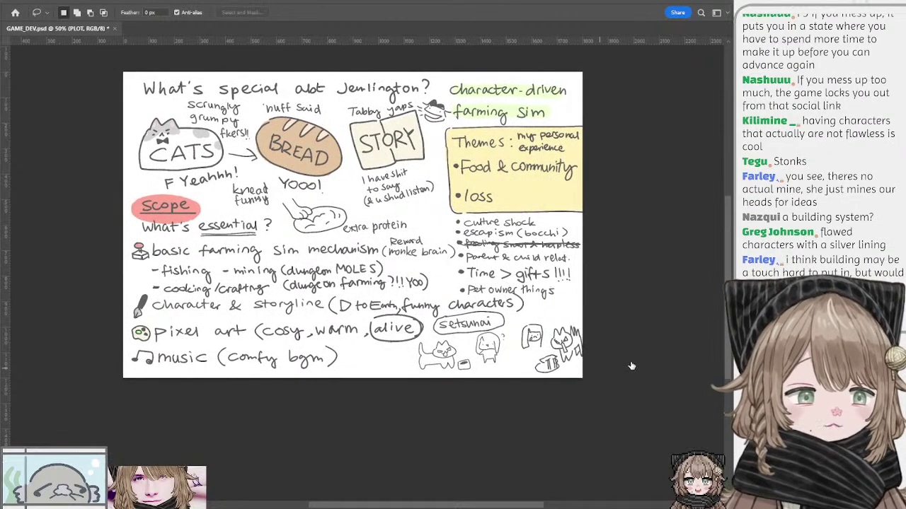
mouse_move(547, 349)
left_mouse_down()
mouse_move(561, 368)
mouse_move(557, 359)
left_mouse_up()
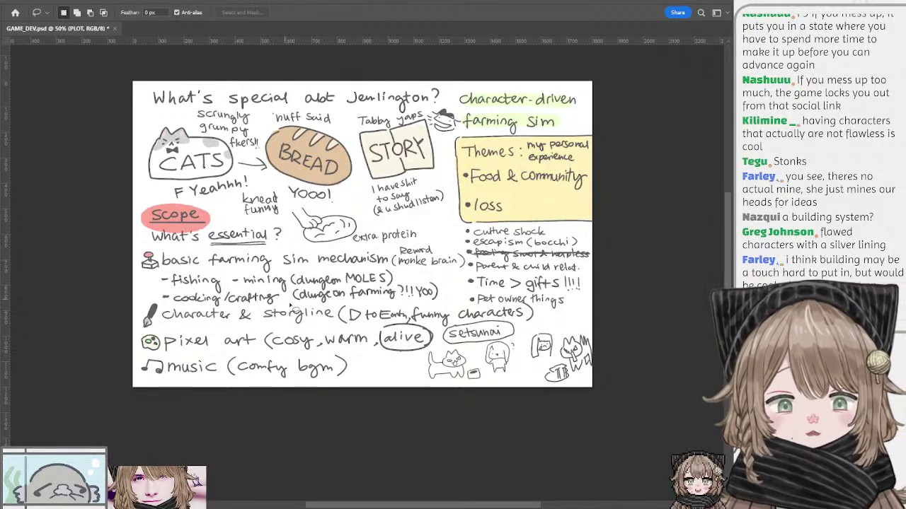
left_click(161, 375, "ctrl")
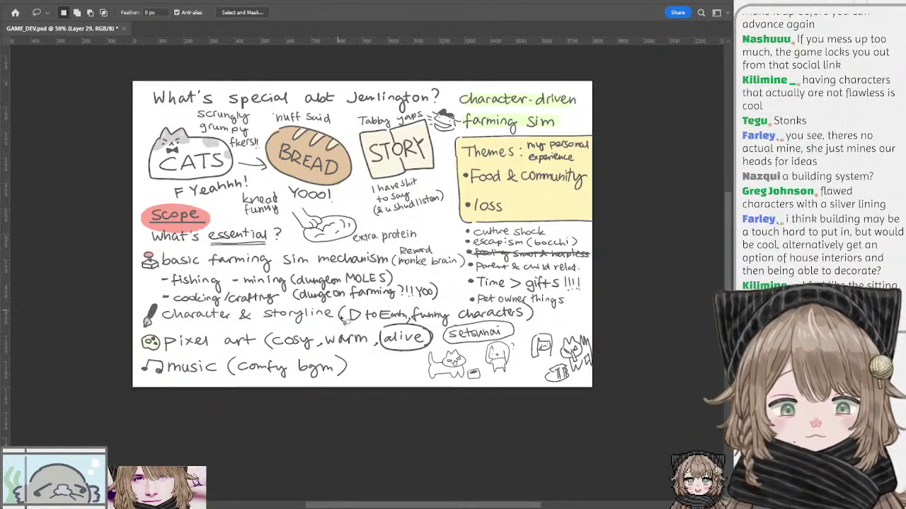
left_click_drag(343, 317, 366, 309)
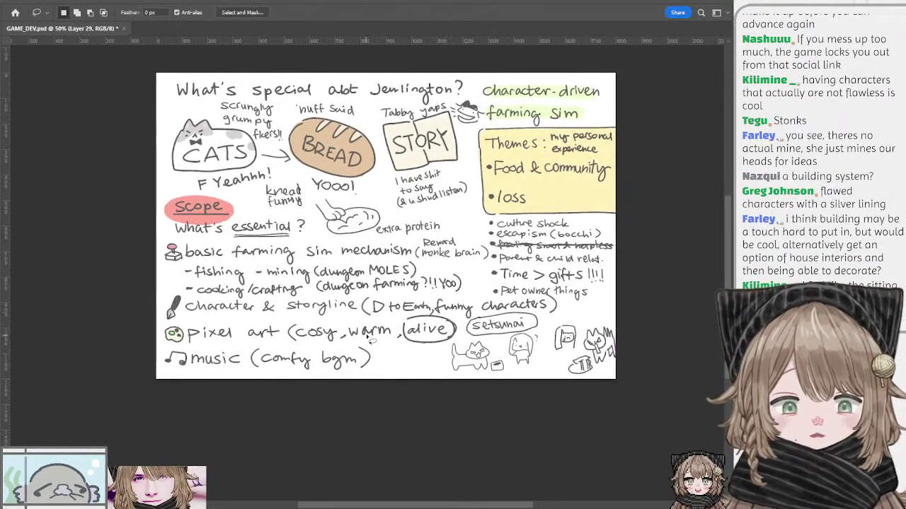
key("b")
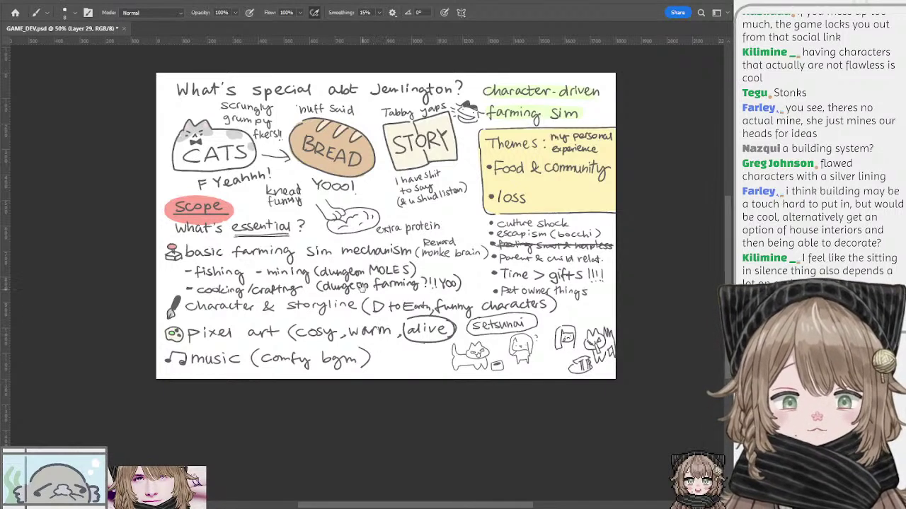
mouse_move(362, 288)
left_mouse_down()
mouse_move(362, 302)
mouse_move(336, 270)
mouse_move(331, 286)
mouse_move(321, 286)
left_mouse_up()
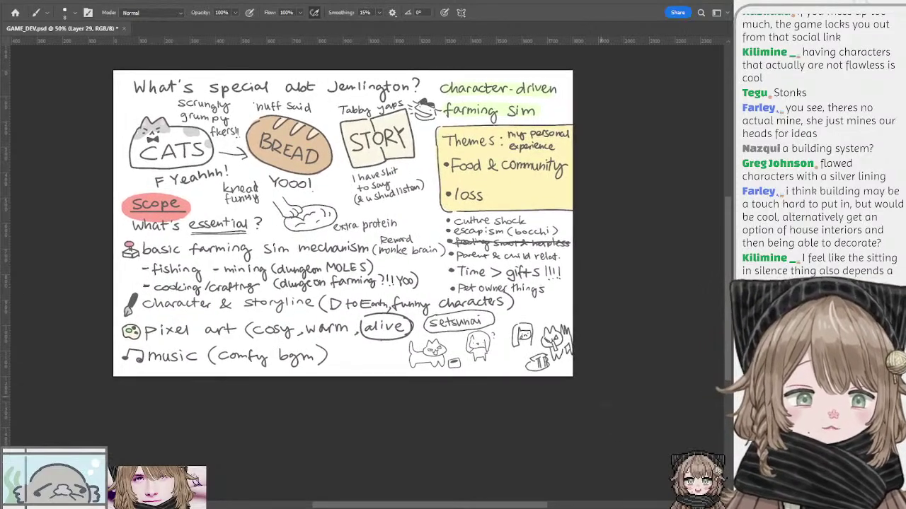
Hide the overview page and step past the kitten photos to the Dragon of Saiyu page
key("ctrl+g")
left_click(621, 353)
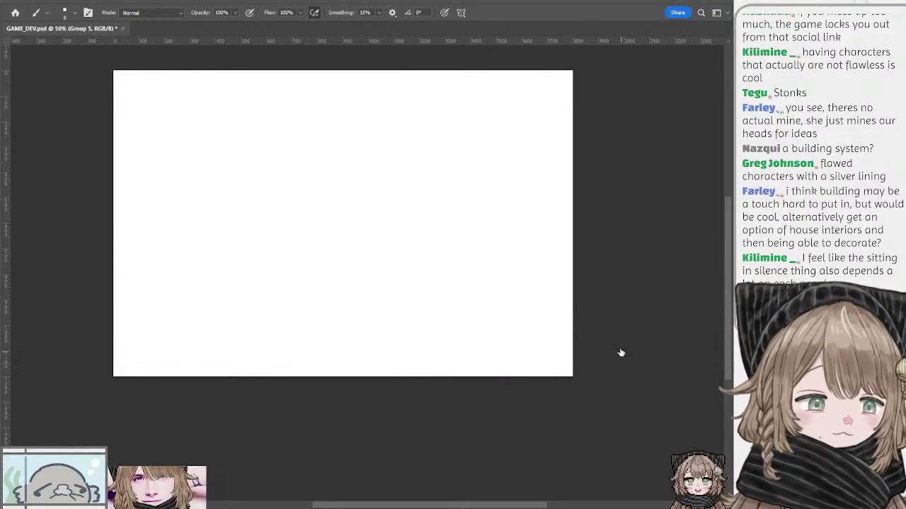
left_click(622, 323)
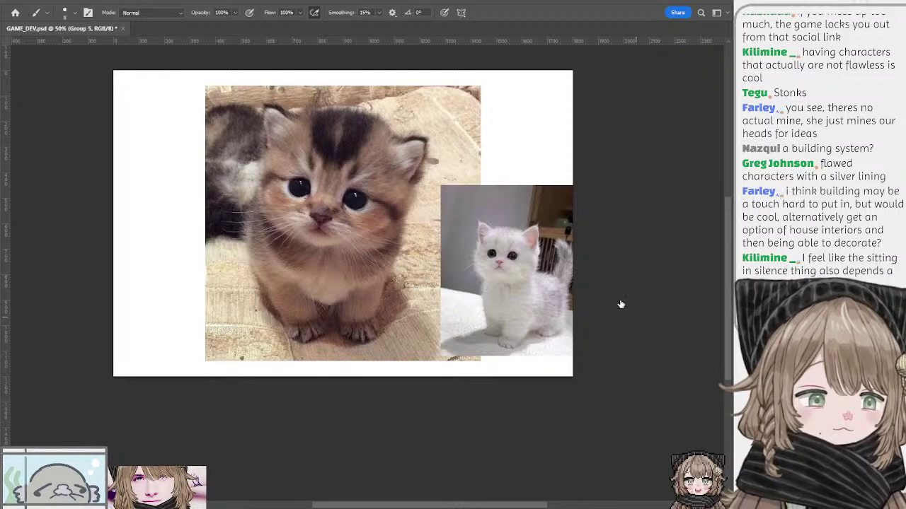
left_click(620, 304)
left_click(622, 297)
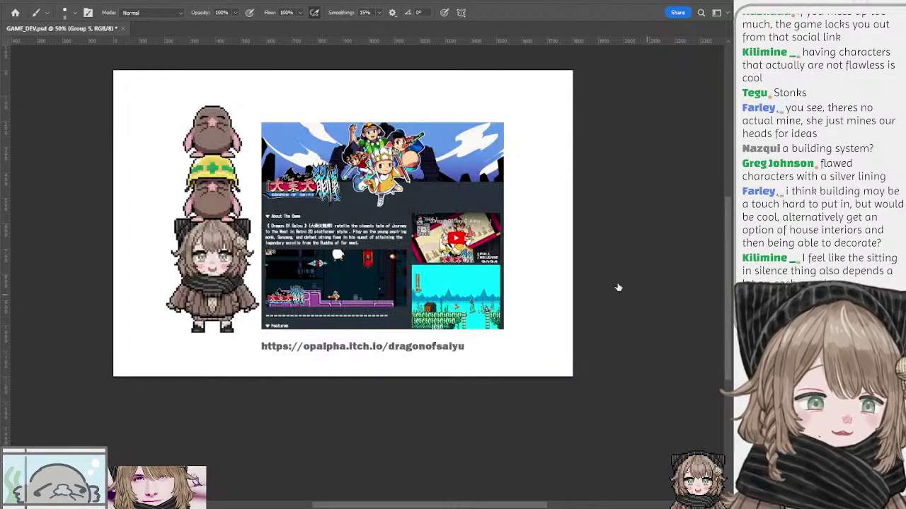
Enlarge the Dragon of Saiyu page for viewing and select the layer of the game-page screenshot
left_click_drag(314, 214, 338, 242)
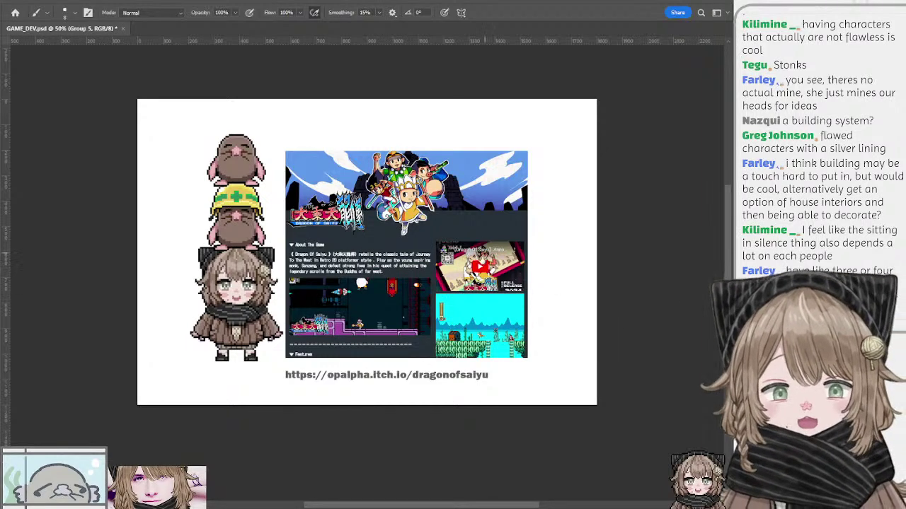
mouse_move(485, 254)
left_mouse_down()
mouse_move(488, 263)
mouse_move(472, 254)
mouse_move(495, 247)
mouse_move(482, 247)
left_mouse_up()
key("ctrl+plus")
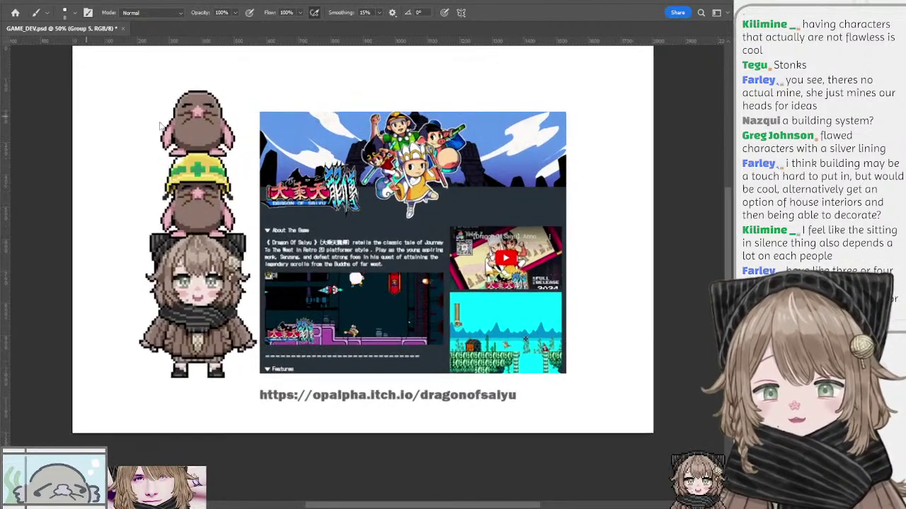
left_click_drag(345, 216, 286, 211)
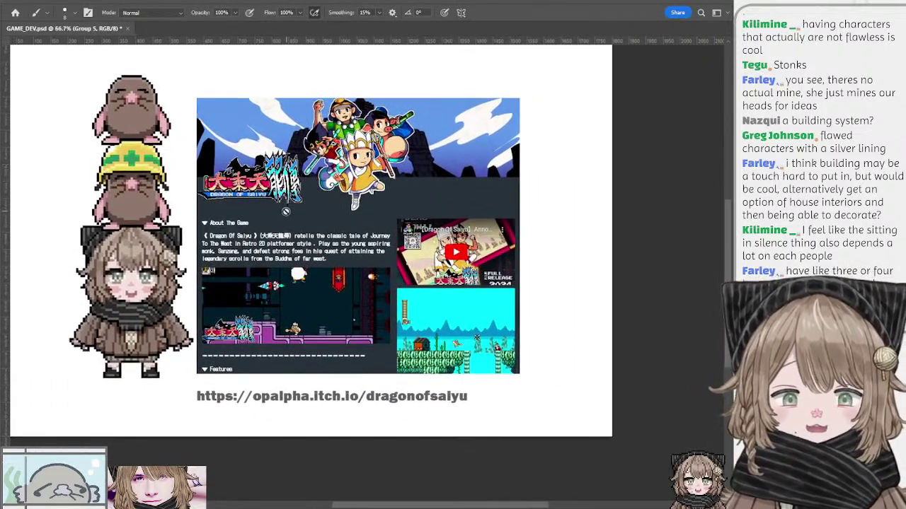
left_click(286, 212, "ctrl")
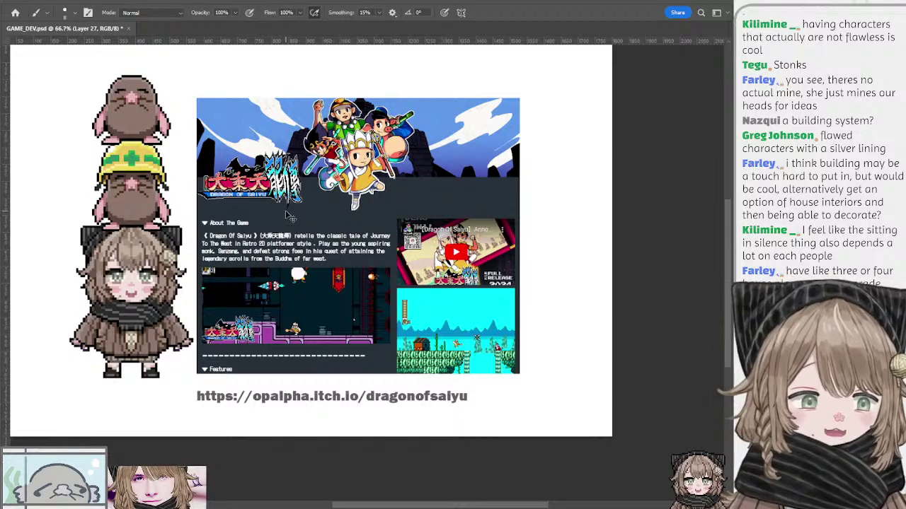
left_click_drag(270, 211, 313, 210)
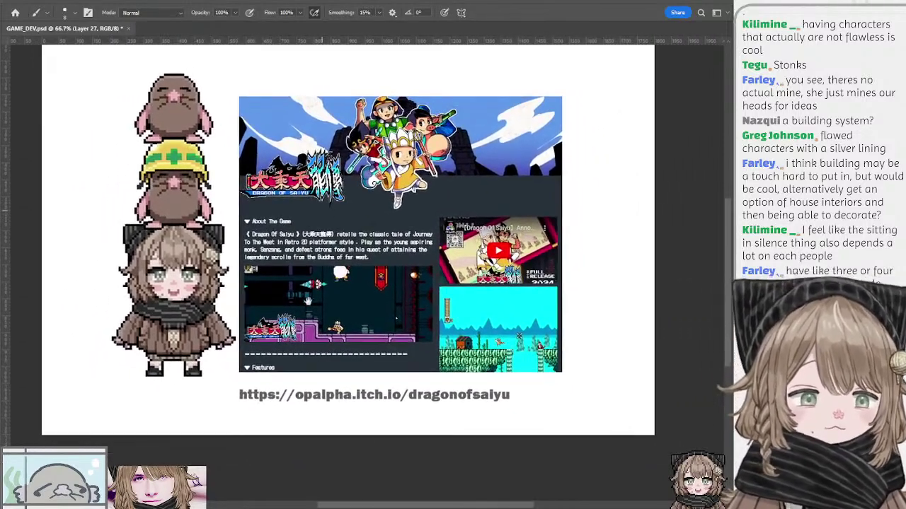
Open the dragonofsaiyu link text for editing with all of it selected, and undo its accidental removal
left_click(486, 400, "ctrl")
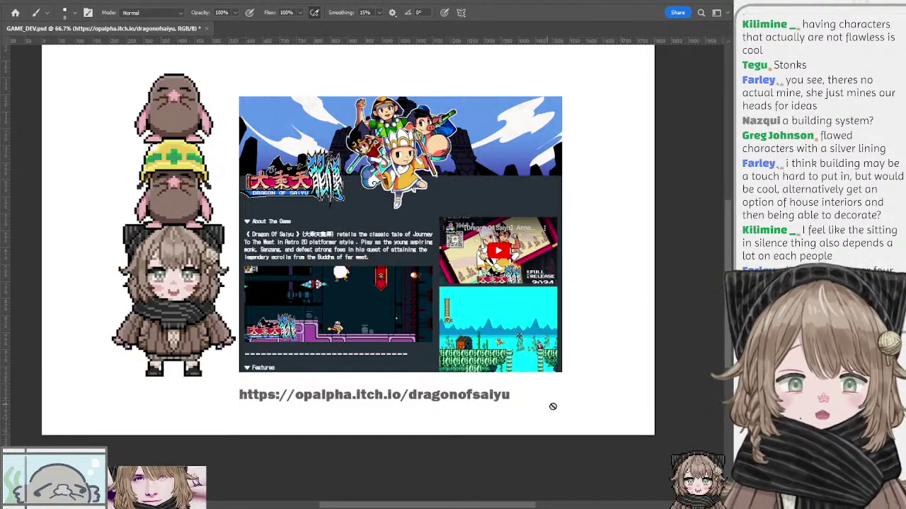
double_click(654, 431)
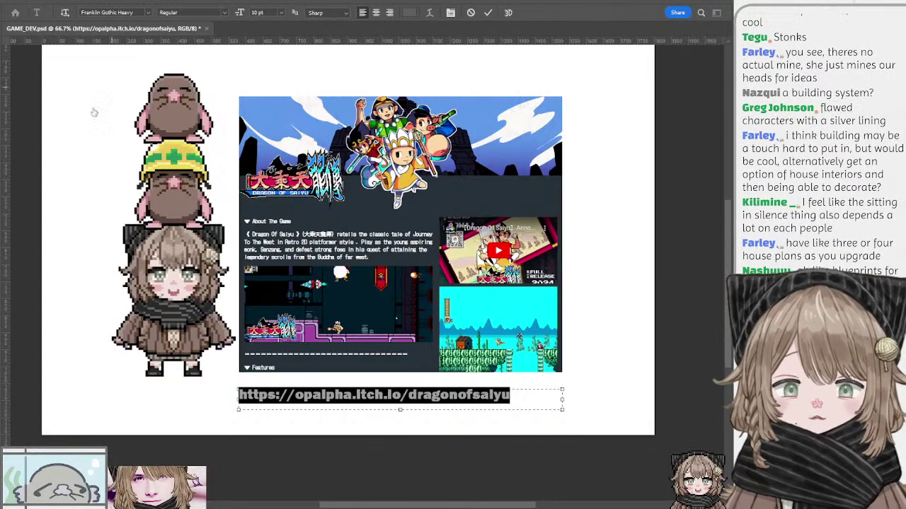
key("ctrl+minus")
key("BackSpace")
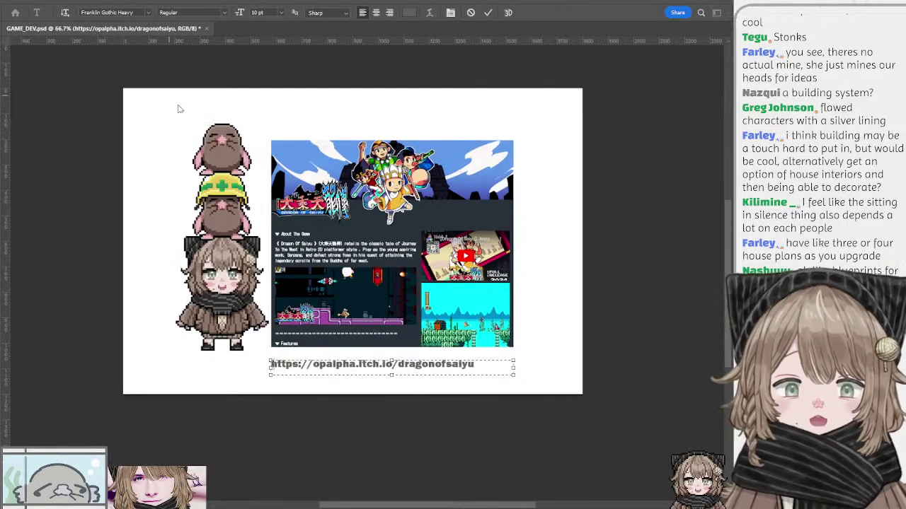
key("Escape")
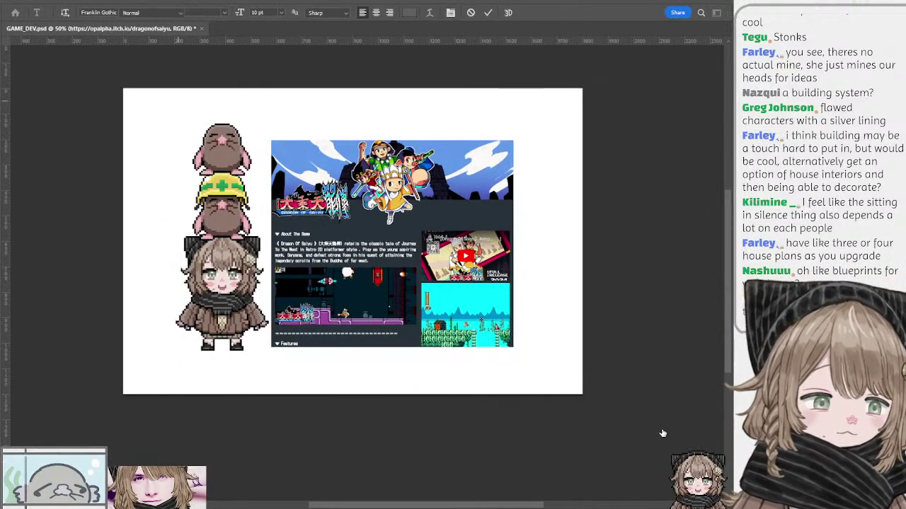
key("b")
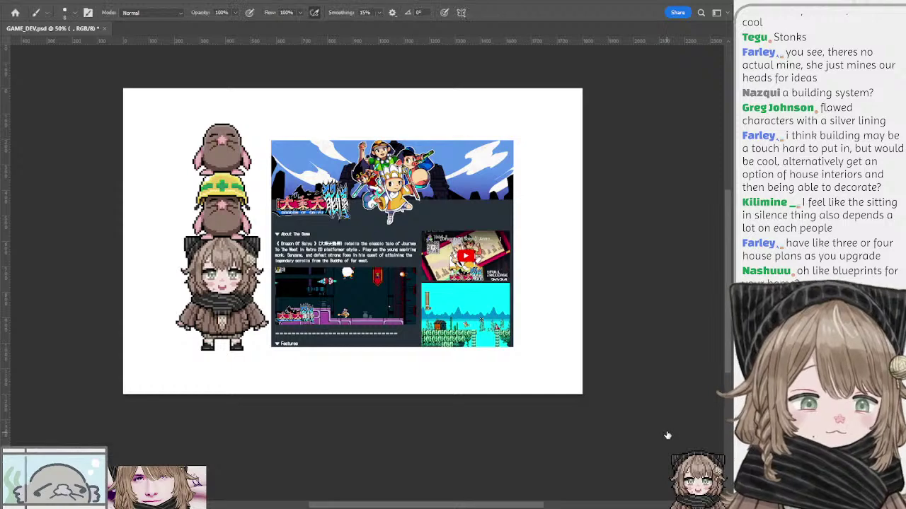
key("ctrl+z")
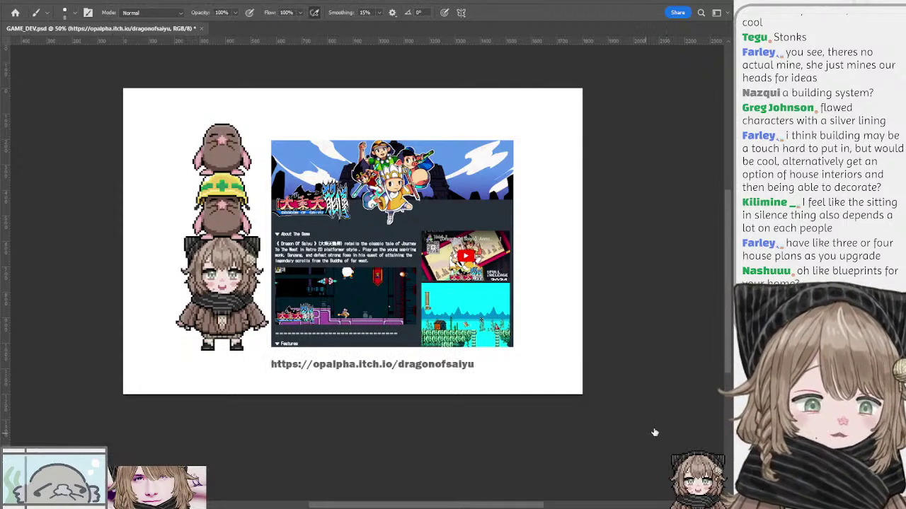
Examine the Dragon of Saiyu game-page screenshot and its description up close at 100%
left_click_drag(395, 413, 377, 405)
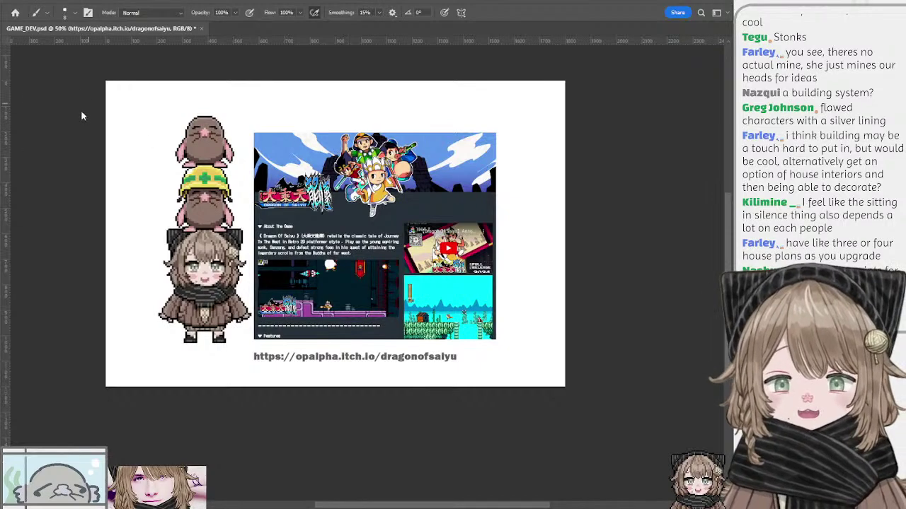
key("ctrl+plus")
mouse_move(139, 116)
left_mouse_down()
mouse_move(188, 119)
mouse_move(144, 117)
left_mouse_up()
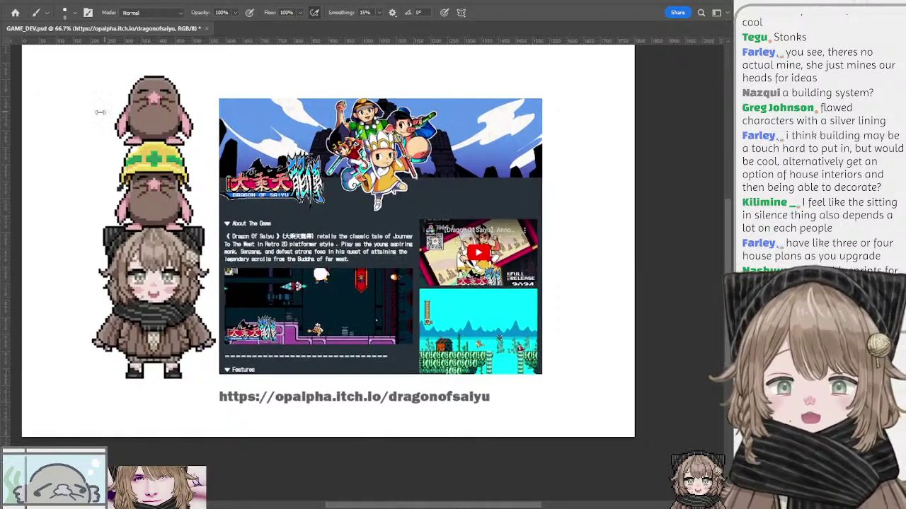
key("ctrl+plus")
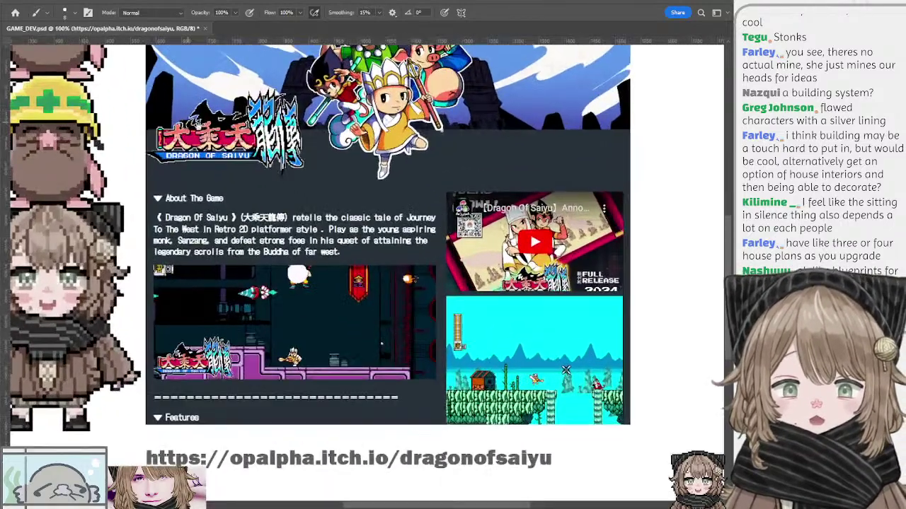
left_click_drag(206, 141, 204, 181)
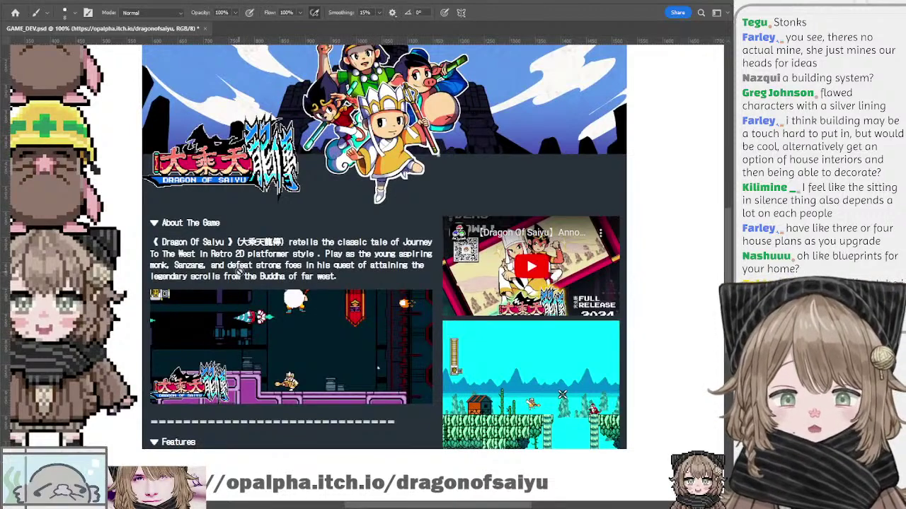
left_click(238, 270, "ctrl")
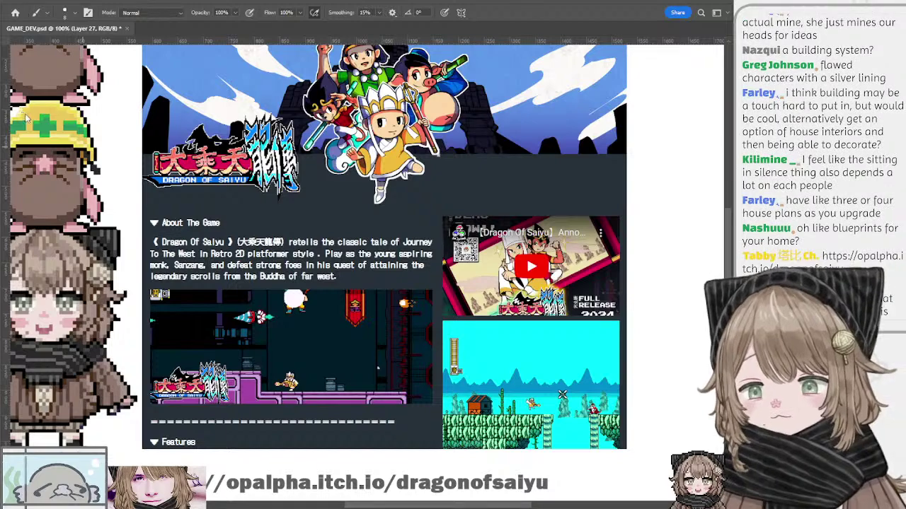
key("ctrl+minus")
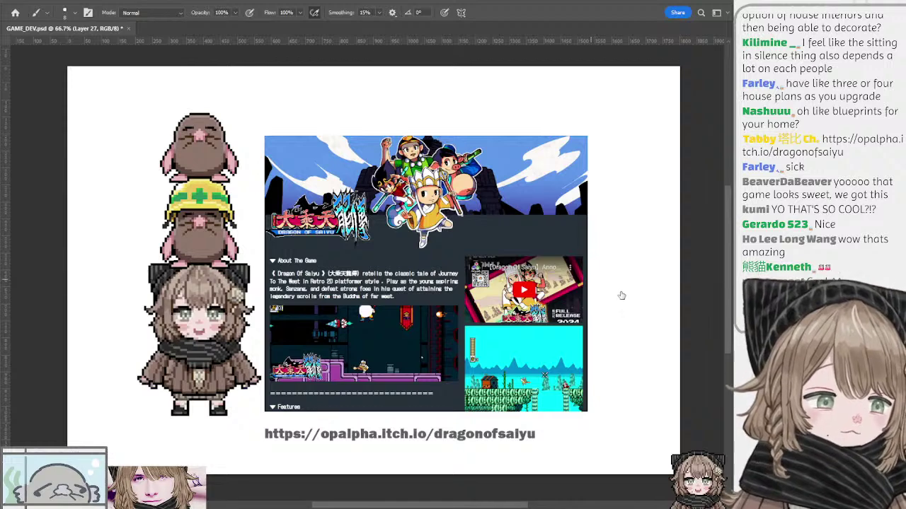
Replace the Dragon of Saiyu page with the plot page and add a red bullet dot before "Sitting in silence"
key("ctrl+BackSpace")
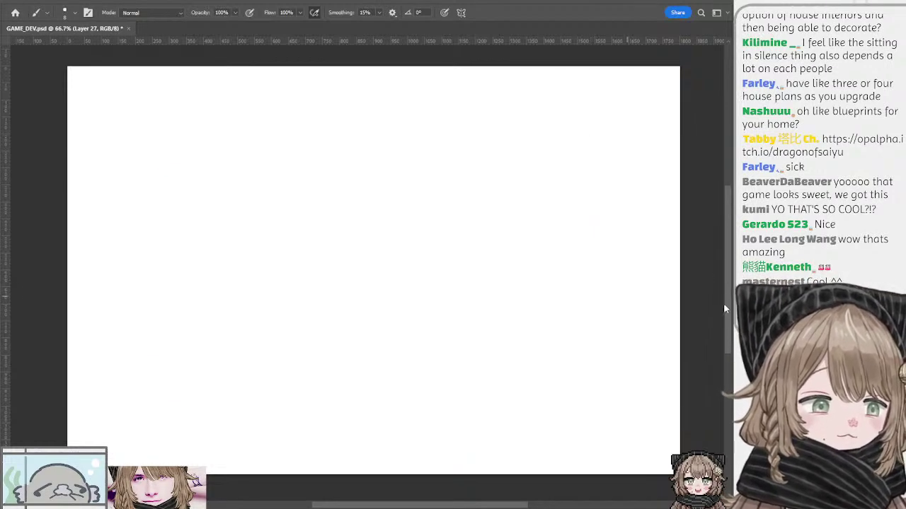
left_click(621, 355)
left_click(620, 355)
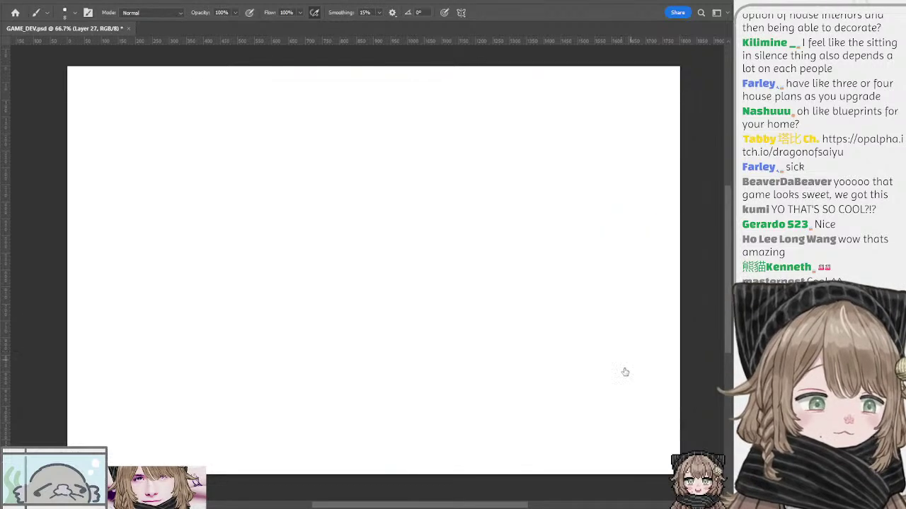
left_click(620, 386)
left_click(620, 387)
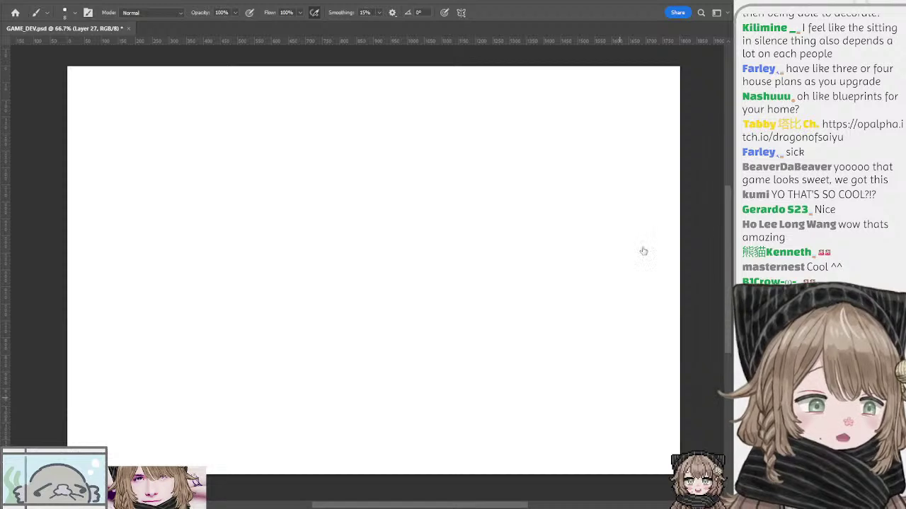
left_click(582, 204)
left_click(582, 204)
left_click_drag(238, 157, 319, 161)
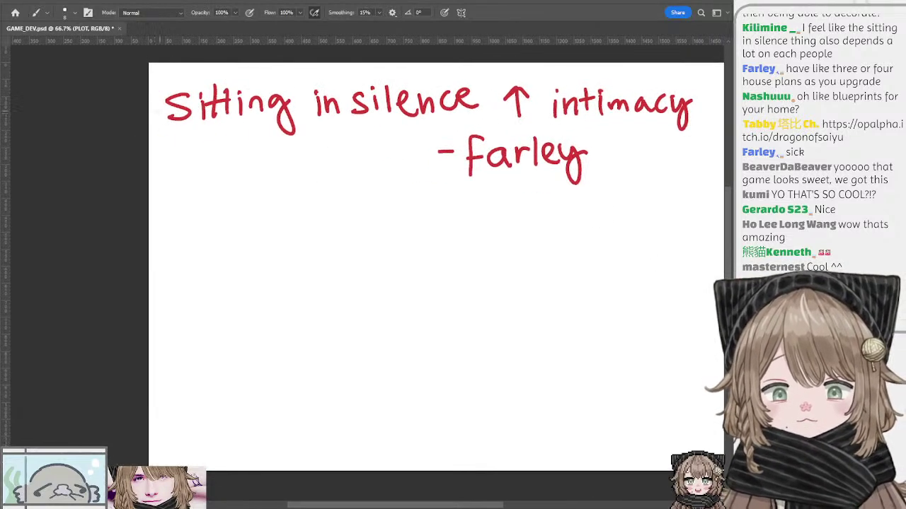
left_click_drag(157, 112, 162, 113)
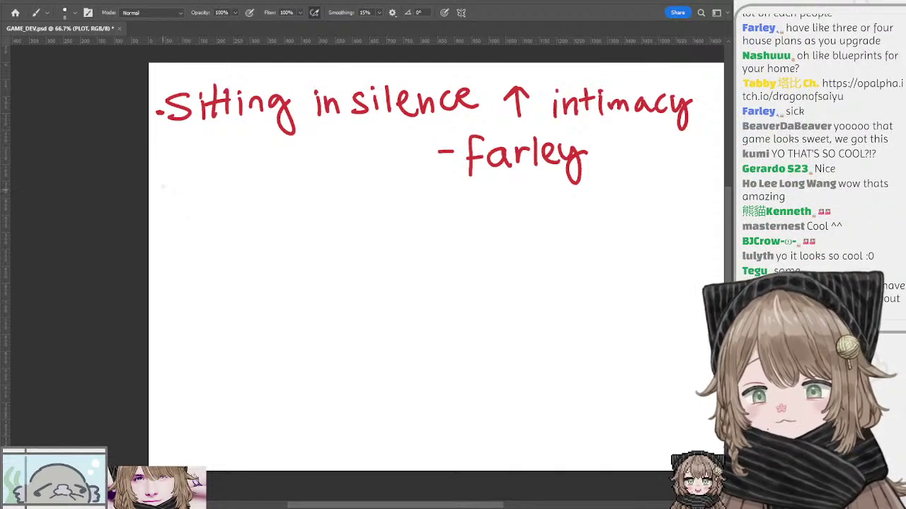
Start a second bullet on the plot page and write the contributor's name after a dash, below and right of it
left_click(166, 188)
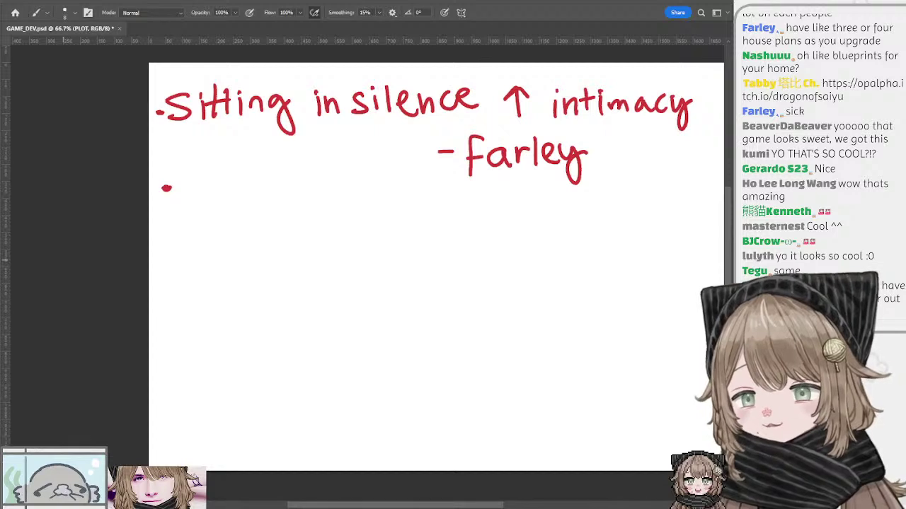
left_click_drag(188, 197, 211, 197)
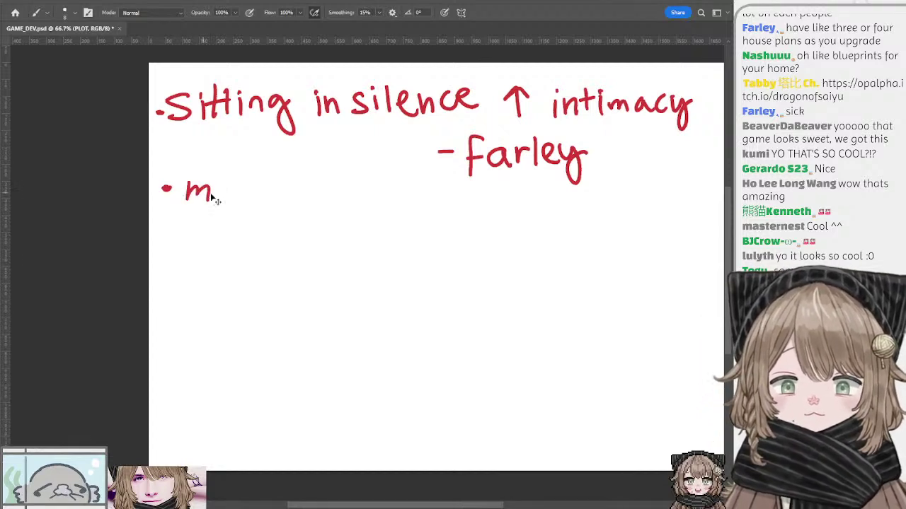
key("ctrl+z")
left_click_drag(415, 247, 487, 253)
left_click_drag(503, 233, 504, 253)
left_click_drag(497, 241, 566, 251)
left_click_drag(558, 236, 577, 233)
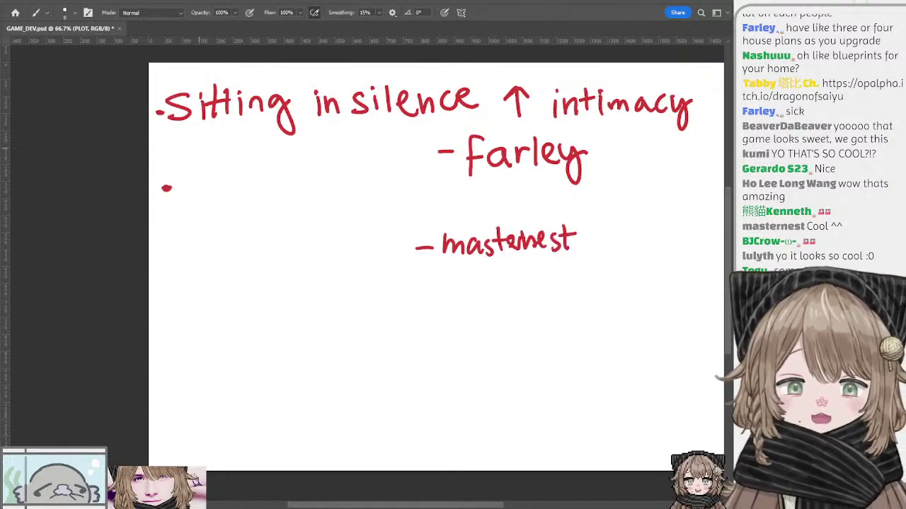
Write "forgiveness mech." in red beside the second bullet
mouse_move(194, 177)
left_mouse_down()
mouse_move(185, 208)
mouse_move(211, 188)
left_mouse_up()
mouse_move(218, 201)
left_mouse_down()
mouse_move(235, 186)
mouse_move(238, 219)
left_mouse_up()
left_click_drag(257, 187, 259, 204)
mouse_move(267, 183)
left_mouse_down()
mouse_move(281, 181)
mouse_move(283, 202)
left_mouse_up()
left_click_drag(284, 191, 308, 197)
mouse_move(321, 180)
left_mouse_down()
mouse_move(313, 195)
mouse_move(375, 205)
left_mouse_up()
left_click_drag(380, 199, 408, 217)
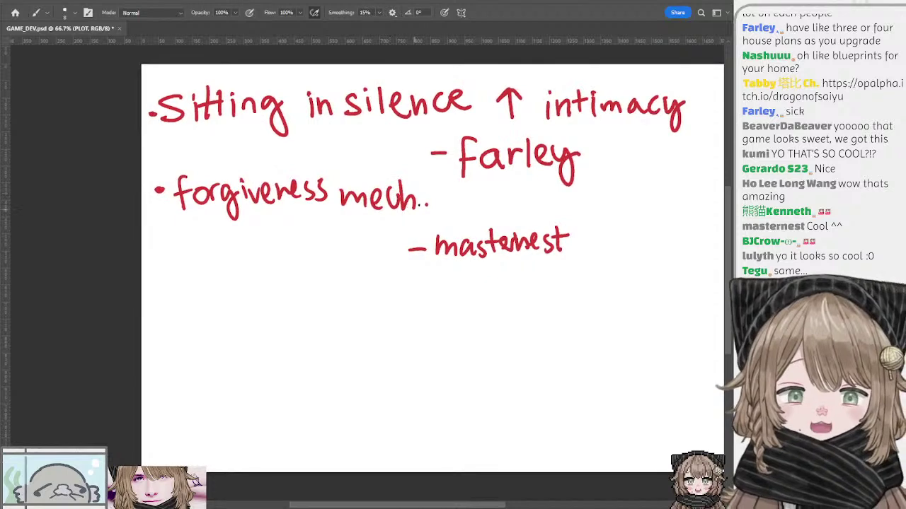
Add a third red bullet dot below the "forgiveness mech." entry
scroll(375, 247, "right", 4)
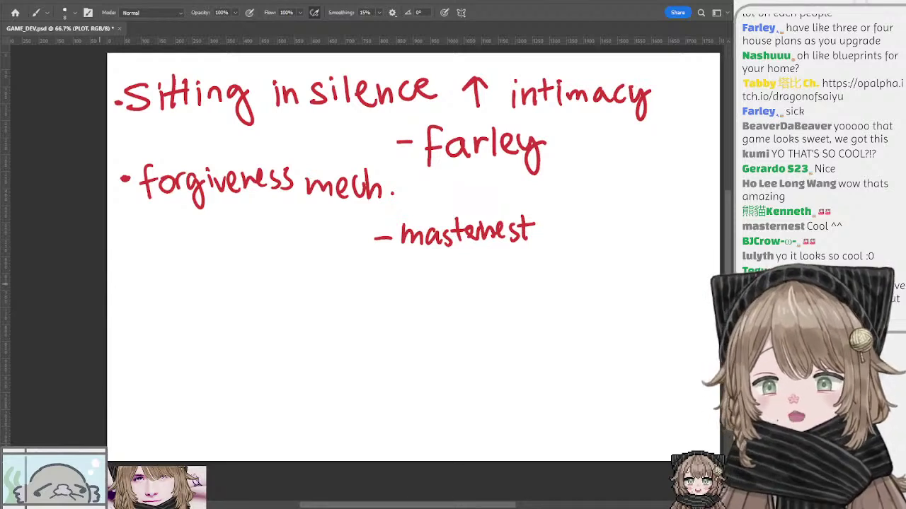
left_click(131, 257)
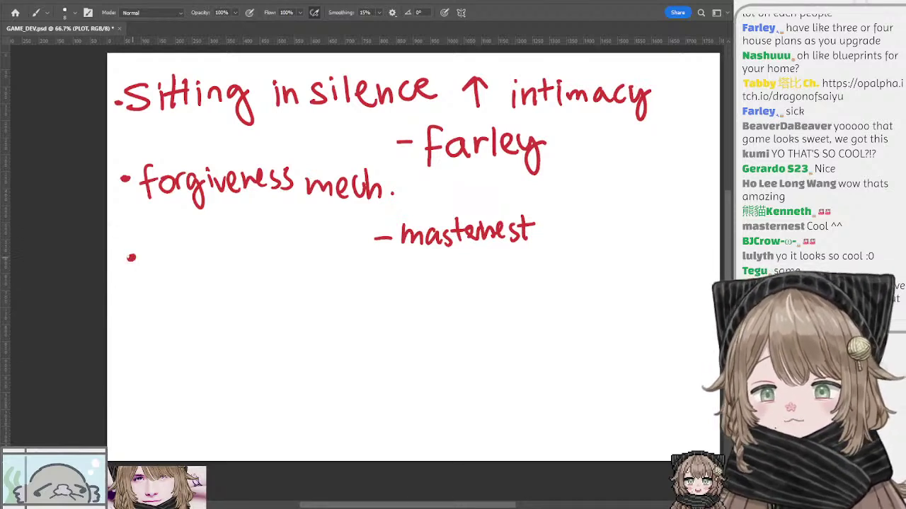
key("ctrl+z")
left_click(128, 261)
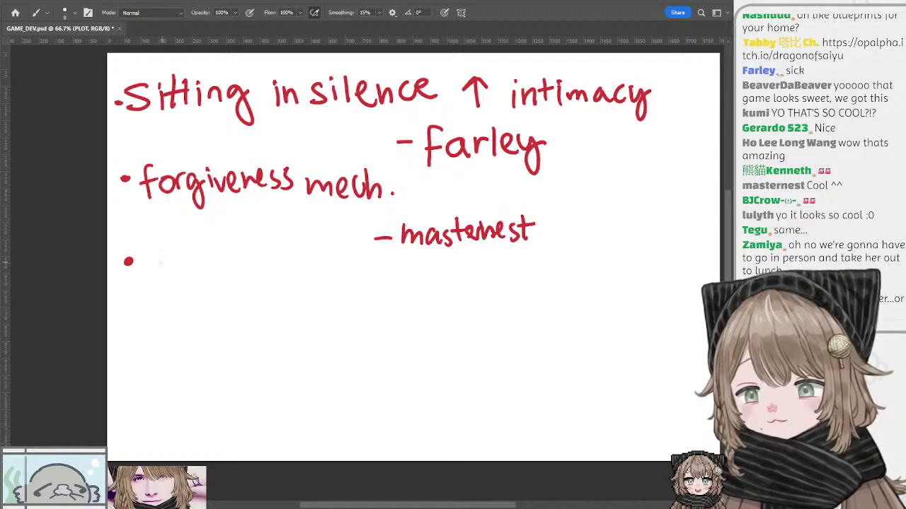
Write the third entry's contributor name in red and place it below and right of the third bullet
left_click_drag(153, 261, 165, 277)
mouse_move(172, 268)
left_mouse_down()
mouse_move(177, 276)
mouse_move(175, 267)
left_mouse_up()
mouse_move(186, 268)
left_mouse_down()
mouse_move(205, 286)
mouse_move(242, 276)
left_mouse_up()
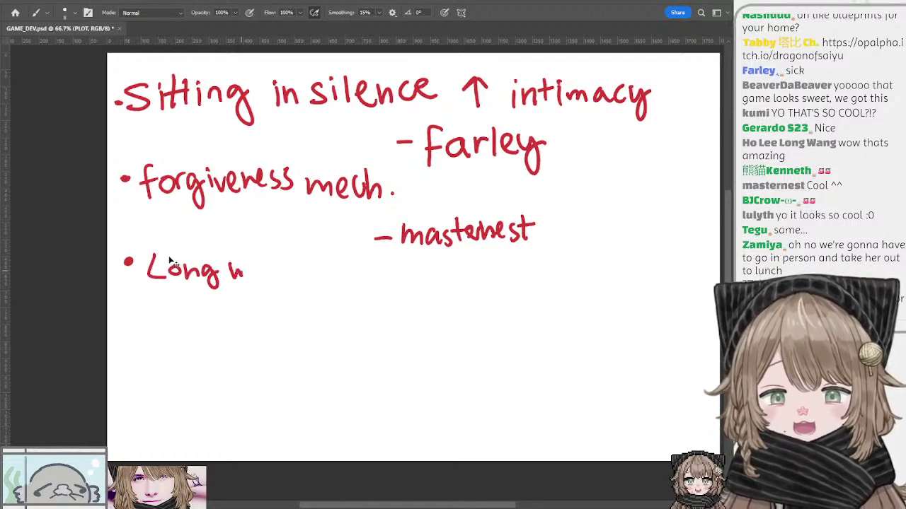
key("ctrl+z")
key("l")
mouse_move(157, 249)
left_mouse_down()
mouse_move(241, 265)
mouse_move(185, 247)
left_mouse_up()
mouse_move(215, 280)
left_mouse_down()
mouse_move(392, 320)
mouse_move(501, 308)
mouse_move(520, 327)
left_mouse_up()
key("b")
mouse_move(524, 317)
left_mouse_down()
mouse_move(535, 327)
mouse_move(554, 317)
mouse_move(545, 339)
left_mouse_up()
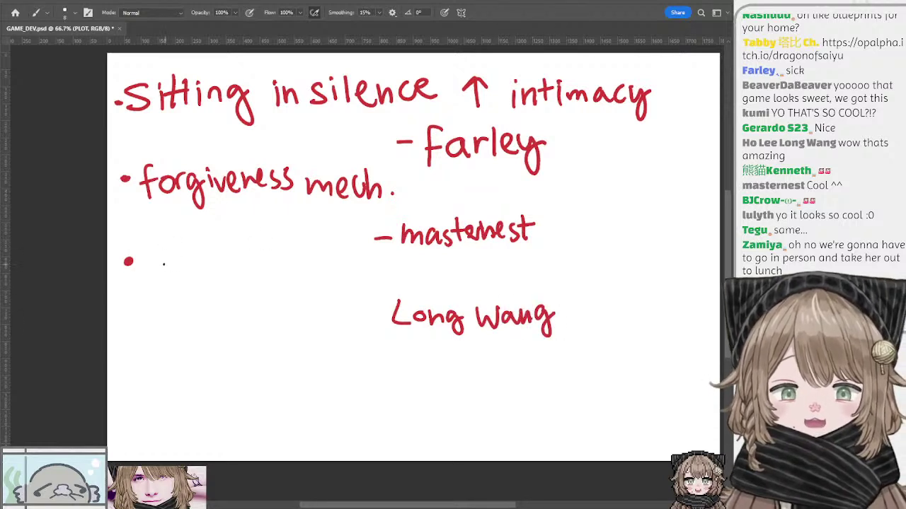
Write "cat clothes gacha" in red beside the third bullet, above the contributor's name
mouse_move(175, 263)
left_mouse_down()
mouse_move(177, 278)
mouse_move(210, 276)
left_mouse_up()
mouse_move(202, 261)
left_mouse_down()
mouse_move(227, 253)
mouse_move(256, 278)
left_mouse_up()
left_click_drag(249, 252, 266, 279)
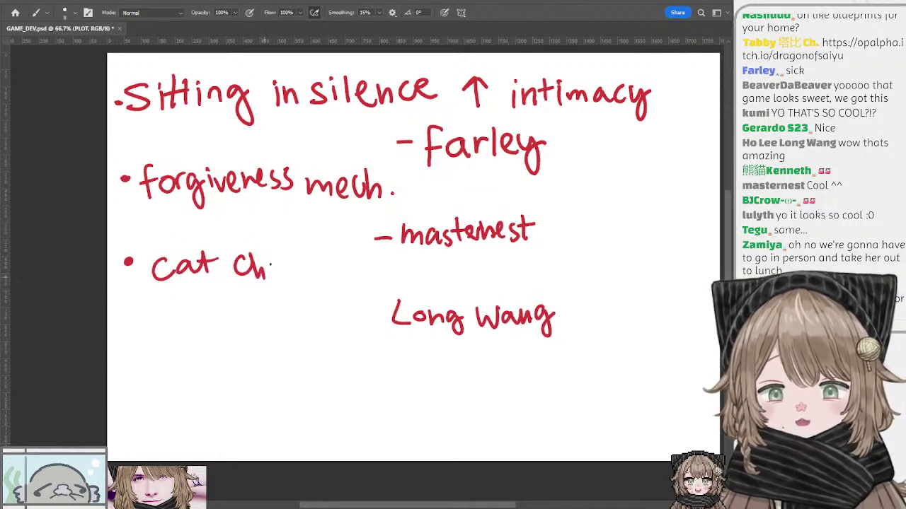
key("e")
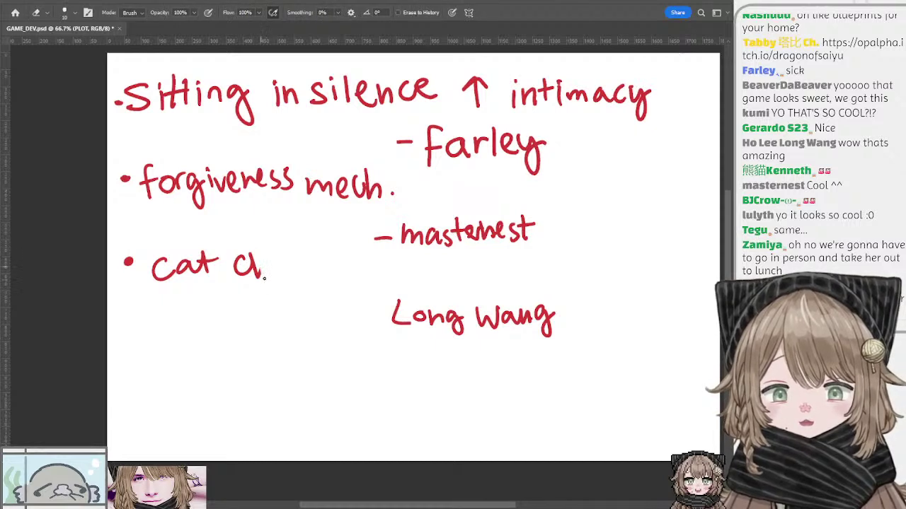
key("b")
left_click_drag(263, 262, 264, 275)
left_click_drag(282, 246, 283, 275)
mouse_move(273, 257)
left_mouse_down()
mouse_move(293, 254)
mouse_move(304, 276)
left_mouse_up()
mouse_move(307, 266)
left_mouse_down()
mouse_move(329, 268)
mouse_move(336, 255)
mouse_move(359, 293)
left_mouse_up()
left_click_drag(392, 266, 397, 279)
mouse_move(416, 267)
left_mouse_down()
mouse_move(416, 280)
mouse_move(465, 280)
left_mouse_up()
key("ctrl+z")
mouse_move(352, 242)
left_mouse_down()
mouse_move(379, 224)
mouse_move(353, 238)
left_mouse_up()
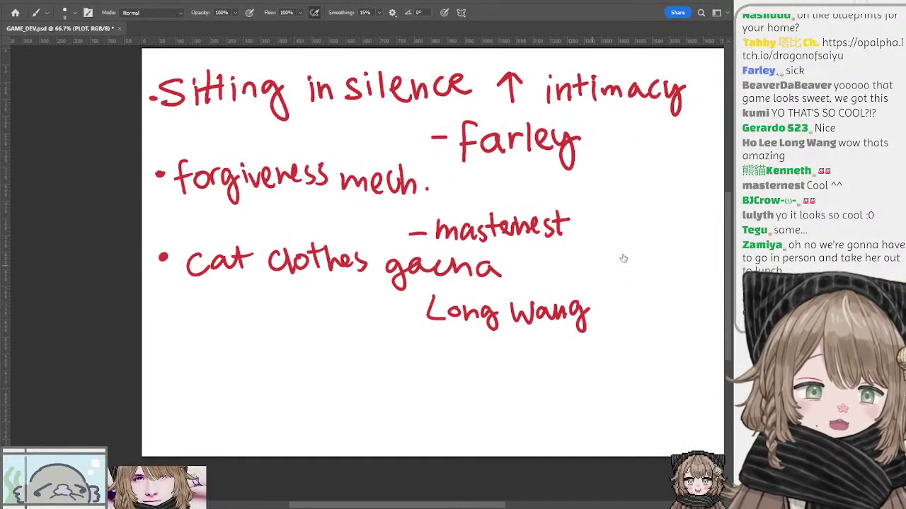
Replace the plot page with the Dragon of Saiyu page and make a separate layer active for drawing
left_click(620, 263)
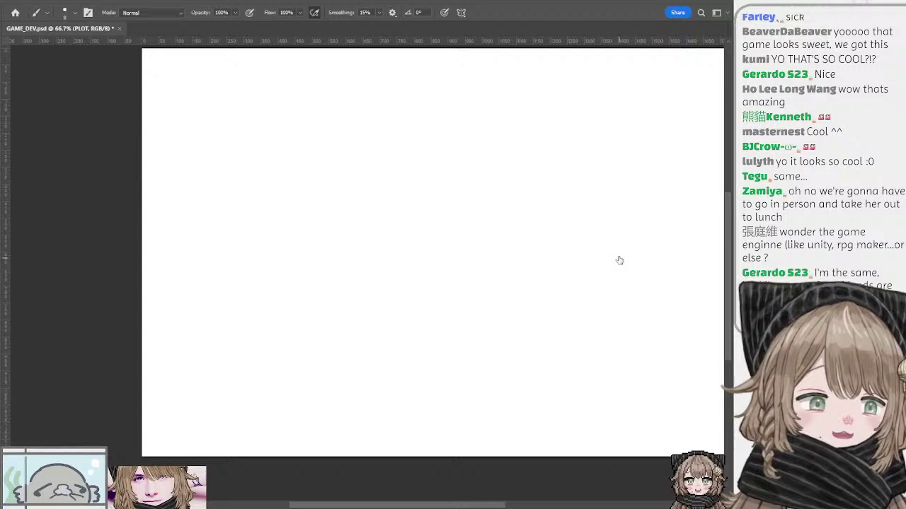
left_click(624, 297)
left_click_drag(509, 234, 445, 254)
left_click(660, 374)
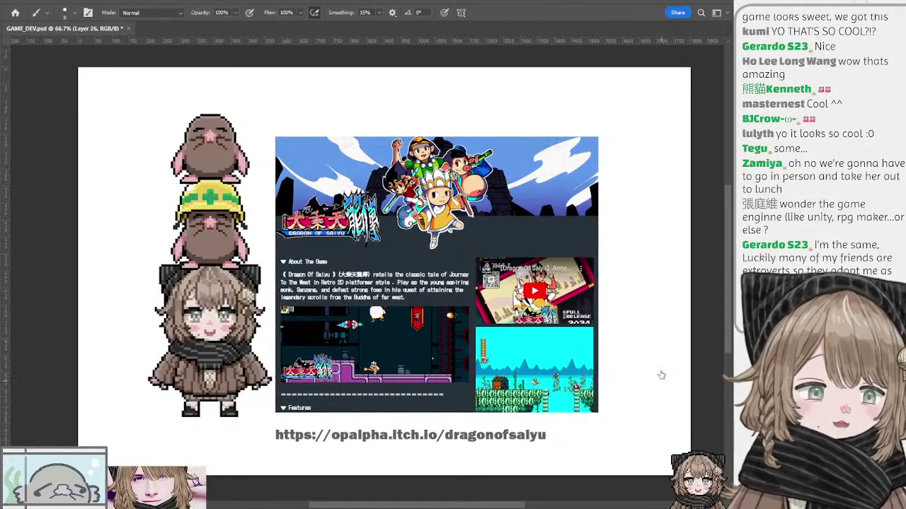
left_click(683, 437)
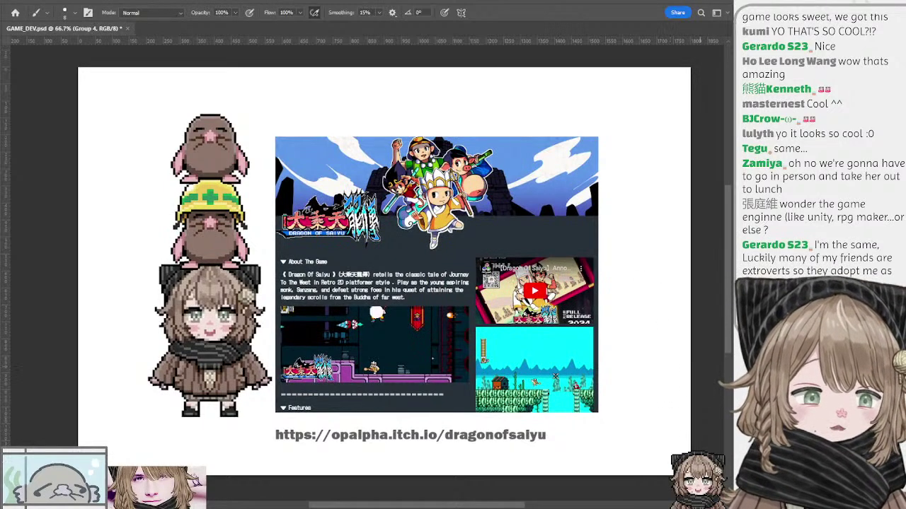
left_click(685, 439)
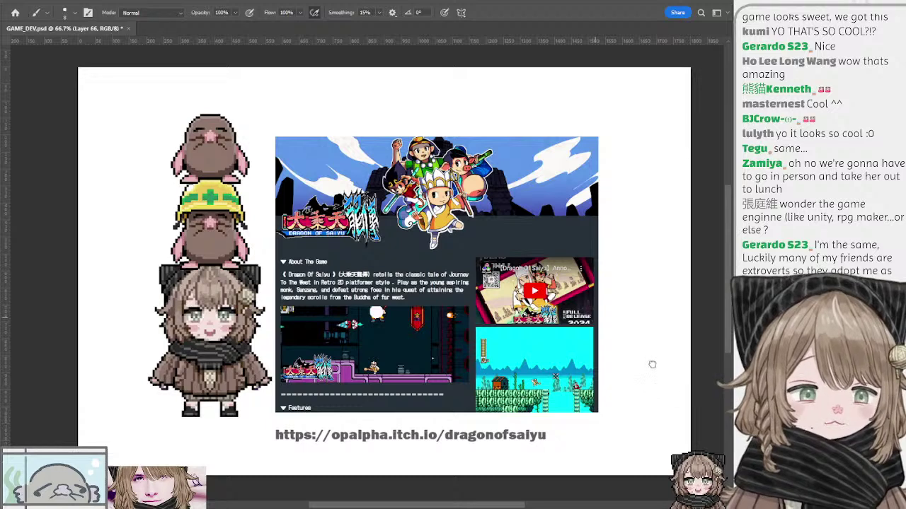
Sketch freehand strokes in the blank area above the game-page screenshot, erase them all and clear the selection
left_click_drag(442, 208, 326, 227)
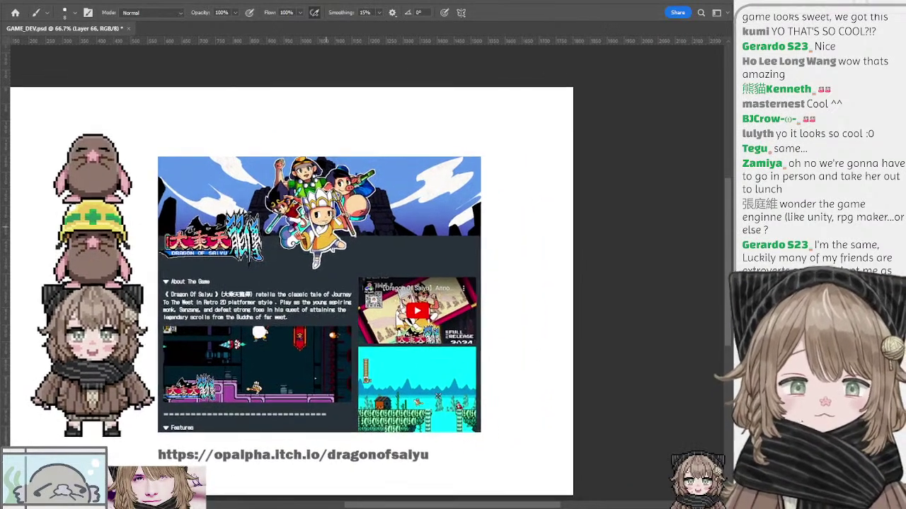
mouse_move(376, 111)
left_mouse_down()
mouse_move(365, 134)
mouse_move(443, 120)
left_mouse_up()
mouse_move(449, 118)
left_mouse_down()
mouse_move(442, 138)
mouse_move(469, 126)
left_mouse_up()
key("ctrl+z")
key("ctrl+z")
left_click(450, 114)
mouse_move(481, 117)
left_mouse_down()
mouse_move(475, 138)
mouse_move(523, 108)
left_mouse_up()
key("l")
mouse_move(427, 142)
left_mouse_down()
mouse_move(545, 102)
mouse_move(550, 139)
mouse_move(447, 132)
left_mouse_up()
key("Delete")
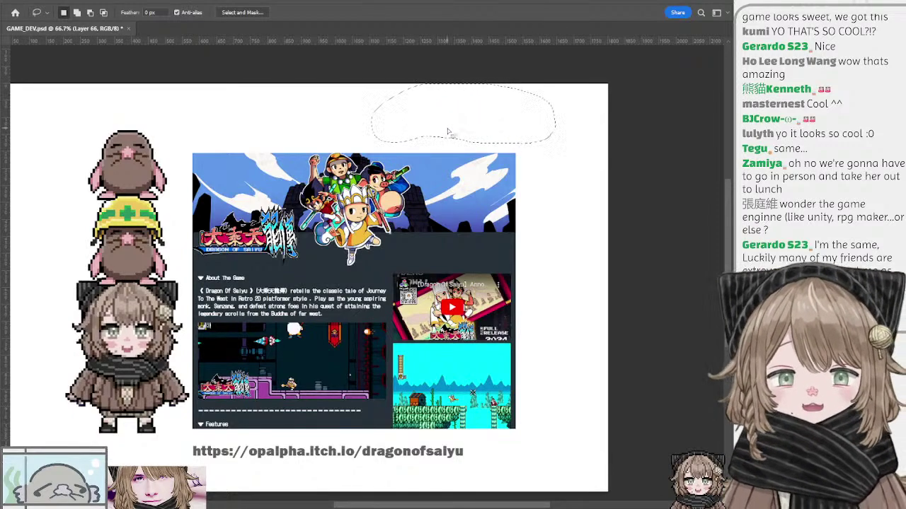
key("ctrl+d")
mouse_move(245, 97)
left_mouse_down()
mouse_move(310, 82)
mouse_move(304, 66)
mouse_move(297, 73)
mouse_move(328, 92)
mouse_move(319, 94)
left_mouse_up()
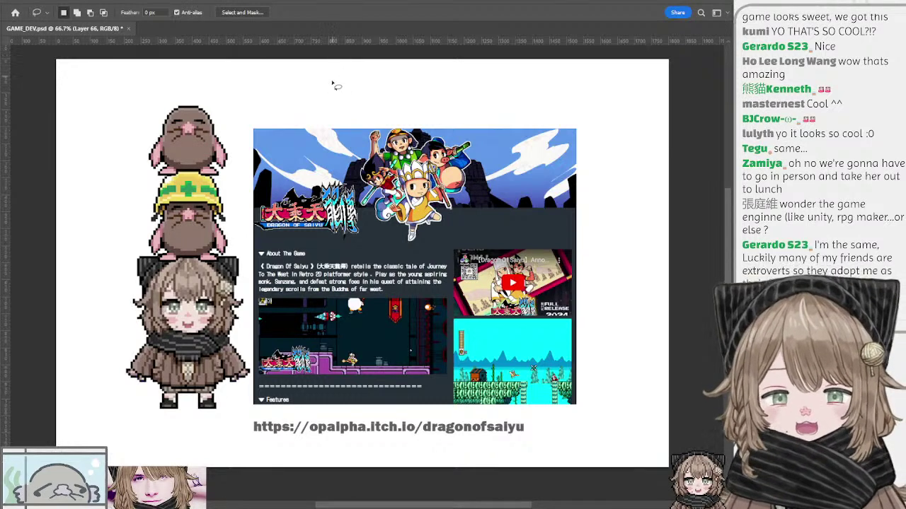
scroll(329, 85, "right", 1)
scroll(329, 86, "down", 1)
left_click_drag(329, 86, 337, 91)
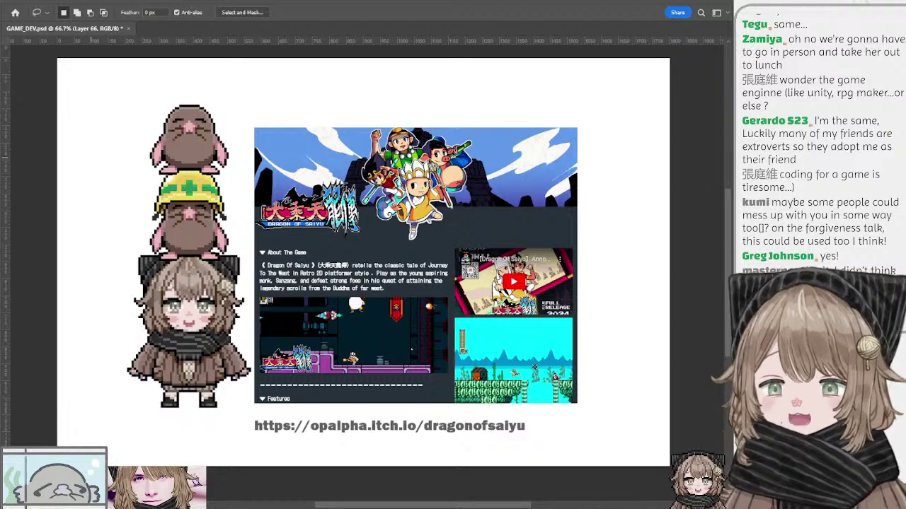
Draw a wide, flat red plate outline above the game-page screenshot, leaving its upper edge open
key("b")
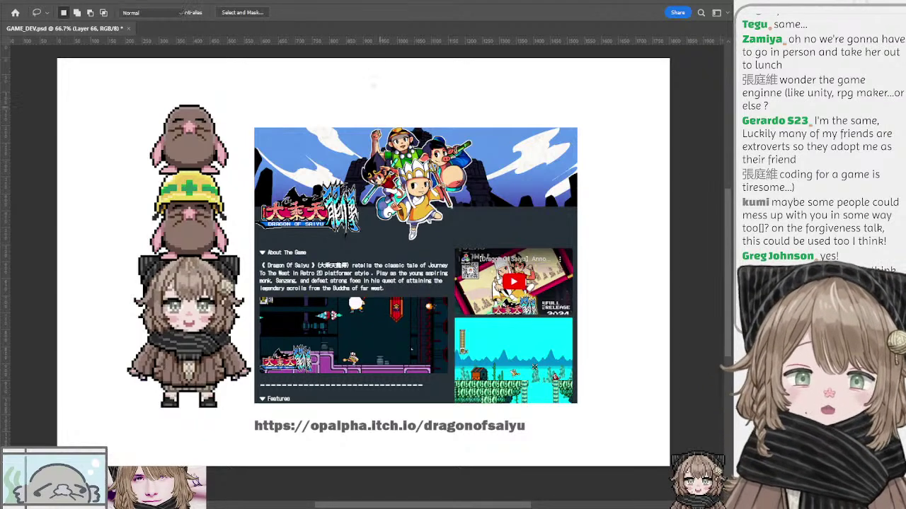
mouse_move(361, 82)
left_mouse_down()
mouse_move(408, 97)
mouse_move(353, 96)
mouse_move(360, 106)
mouse_move(425, 90)
left_mouse_up()
key("ctrl+z")
mouse_move(353, 92)
left_mouse_down()
mouse_move(438, 101)
mouse_move(405, 91)
left_mouse_up()
left_click_drag(454, 92, 410, 85)
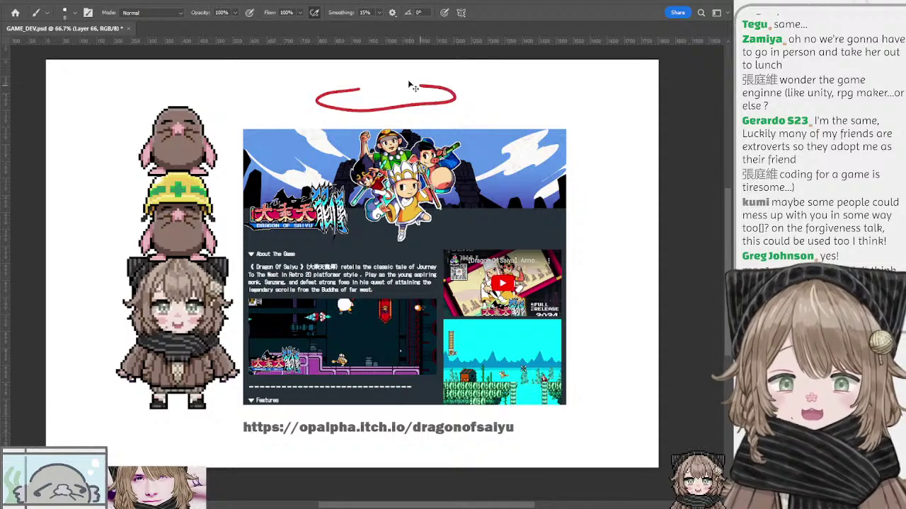
key("ctrl+z")
mouse_move(315, 99)
left_mouse_down()
mouse_move(458, 96)
mouse_move(441, 92)
left_mouse_up()
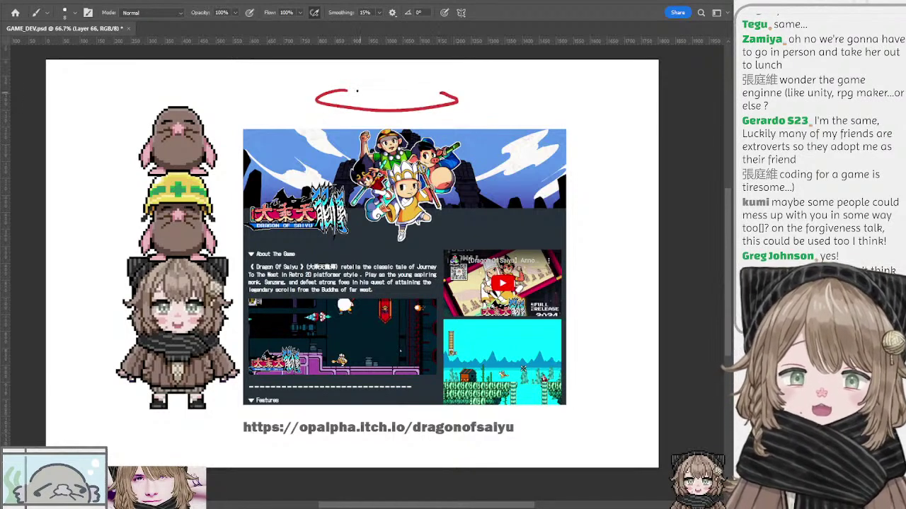
mouse_move(347, 95)
left_mouse_down()
mouse_move(388, 90)
mouse_move(379, 77)
mouse_move(387, 72)
left_mouse_up()
key("ctrl+z")
key("ctrl+z")
key("ctrl+z")
key("ctrl+z")
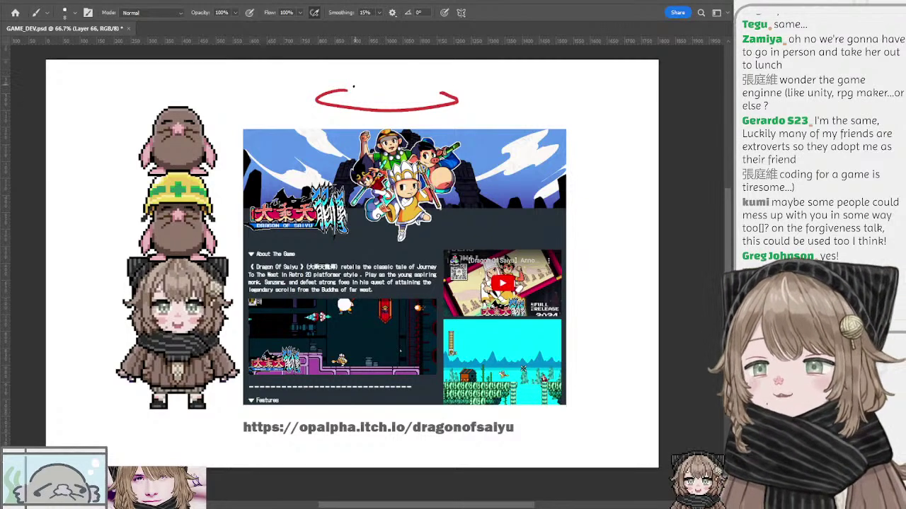
Draw three overlapping rounded mounds on the red plate
left_click_drag(349, 98, 388, 74)
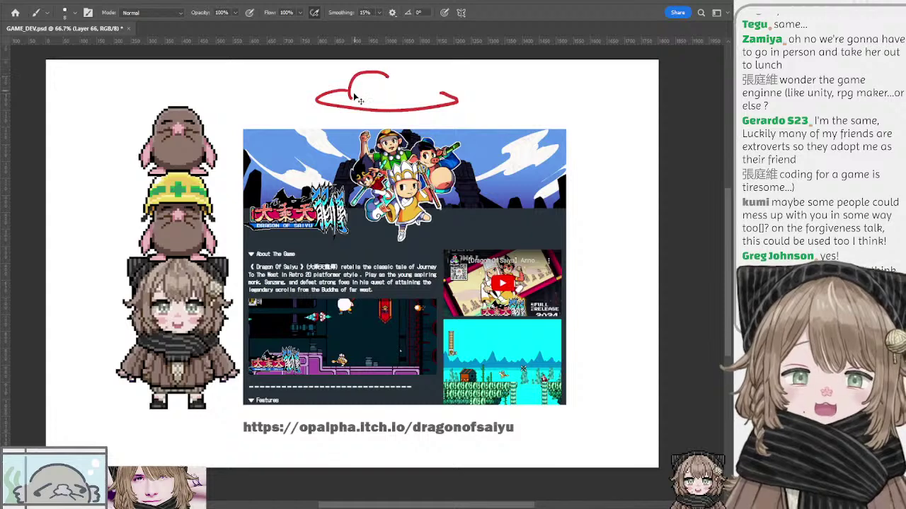
key("ctrl+z")
mouse_move(350, 99)
left_mouse_down()
mouse_move(367, 71)
mouse_move(420, 89)
mouse_move(430, 81)
mouse_move(440, 95)
left_mouse_up()
left_click_drag(350, 99, 440, 95)
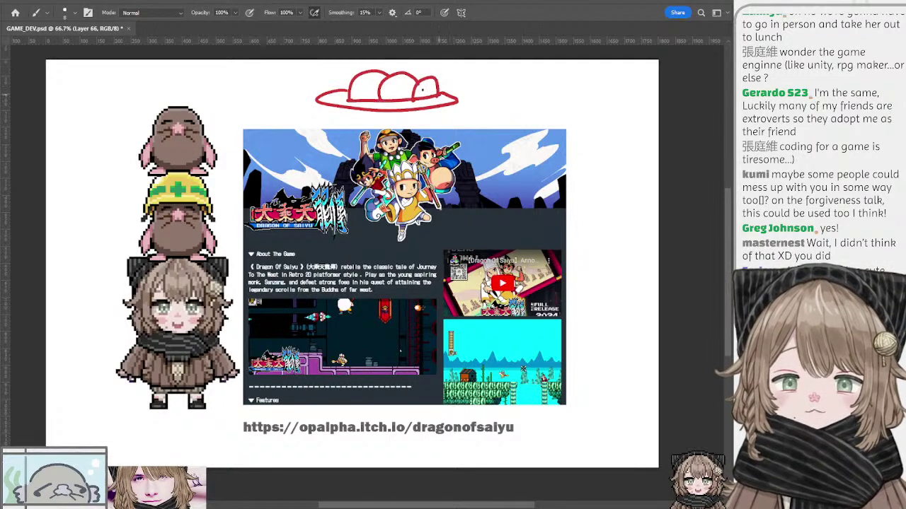
key("ctrl+z")
left_click_drag(351, 99, 440, 95)
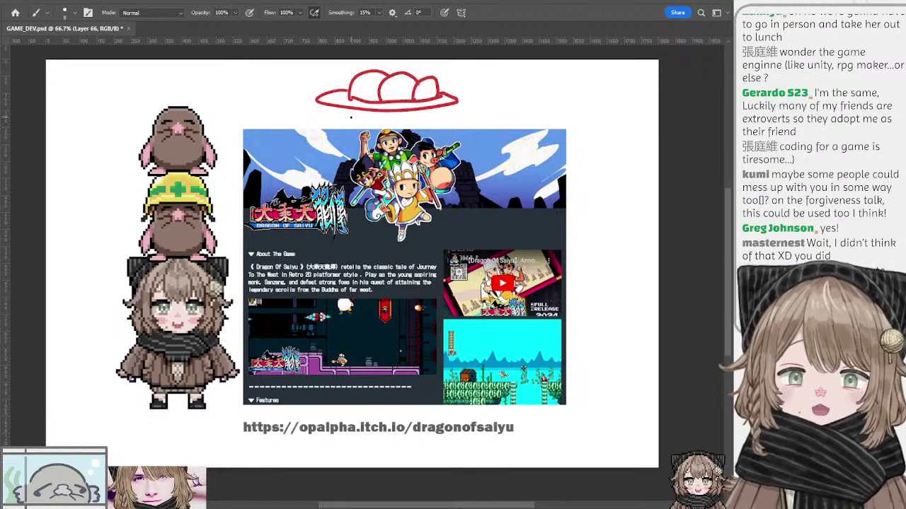
Select the plate with its three mounds, delete it and clear the selection
key("l")
mouse_move(344, 121)
left_mouse_down()
mouse_move(473, 68)
mouse_move(495, 103)
mouse_move(440, 98)
left_mouse_up()
key("Delete")
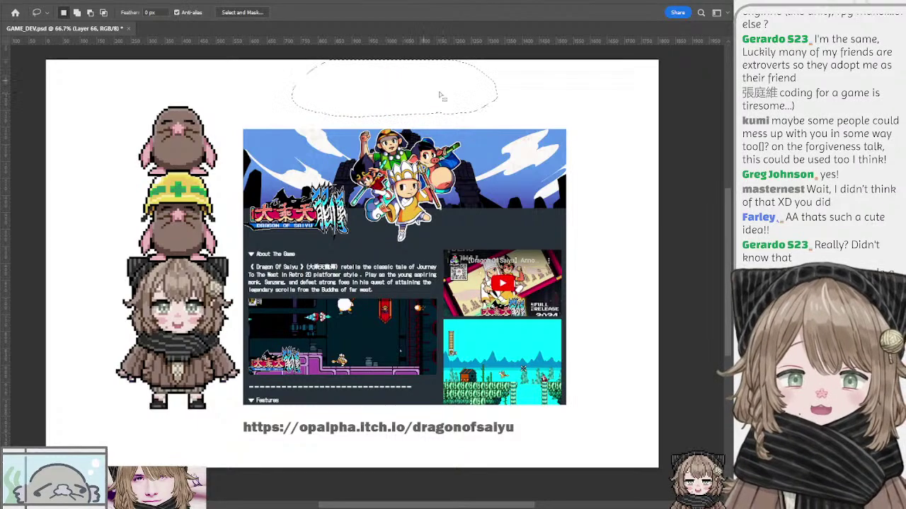
left_click(520, 98)
mouse_move(485, 113)
left_mouse_down()
mouse_move(471, 116)
mouse_move(507, 109)
mouse_move(493, 119)
left_mouse_up()
Draw a plate with one mound, "+1", a box and "meh" in red above the screenshot, erasing the marks below "meh"
key("b")
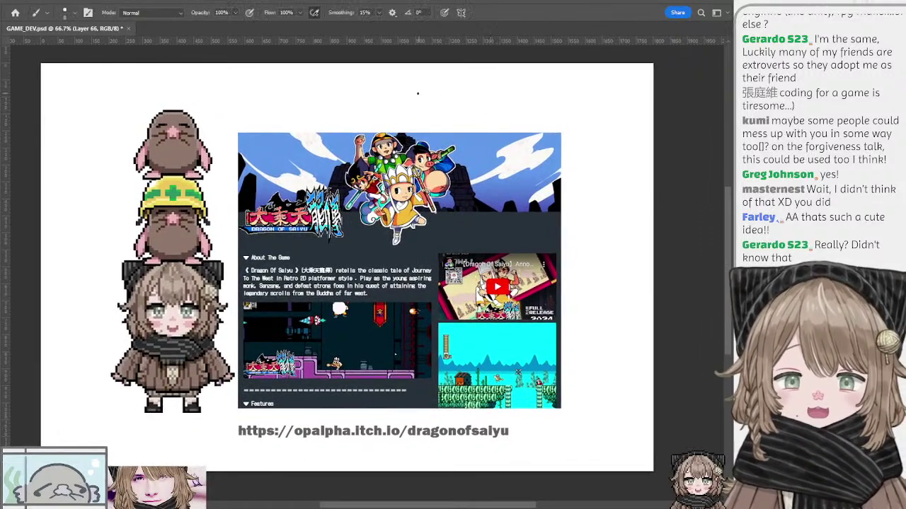
mouse_move(395, 95)
left_mouse_down()
mouse_move(436, 100)
mouse_move(398, 100)
mouse_move(388, 112)
mouse_move(372, 99)
mouse_move(450, 105)
mouse_move(429, 97)
left_mouse_up()
key("ctrl+z")
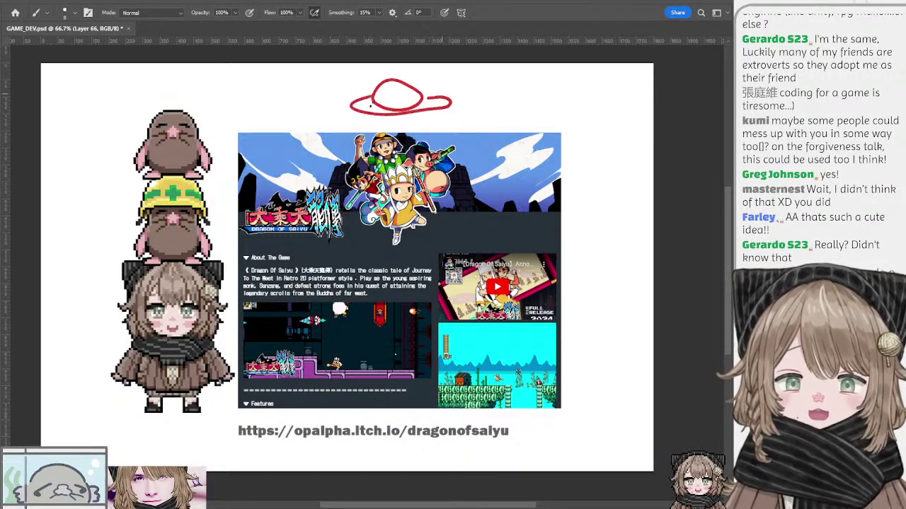
key("ctrl+z")
mouse_move(373, 100)
left_mouse_down()
mouse_move(418, 114)
mouse_move(423, 99)
mouse_move(489, 99)
mouse_move(458, 100)
mouse_move(474, 117)
mouse_move(447, 85)
mouse_move(490, 85)
mouse_move(562, 112)
left_mouse_up()
mouse_move(513, 131)
left_mouse_down()
mouse_move(539, 124)
mouse_move(541, 138)
mouse_move(504, 144)
mouse_move(535, 116)
left_mouse_up()
key("l")
key("Delete")
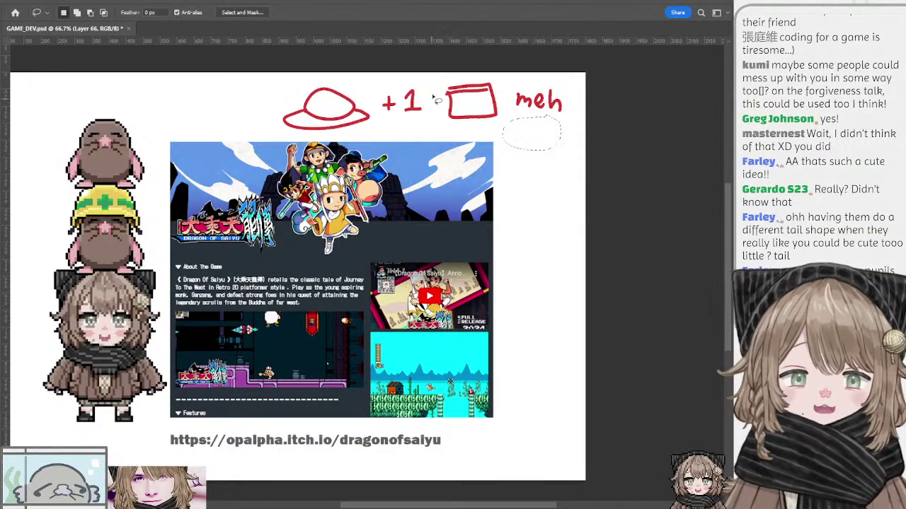
key("ctrl+d")
Add a small sparkle beside the mound and scribble red shading on its top
key("b")
left_click_drag(345, 96, 353, 83)
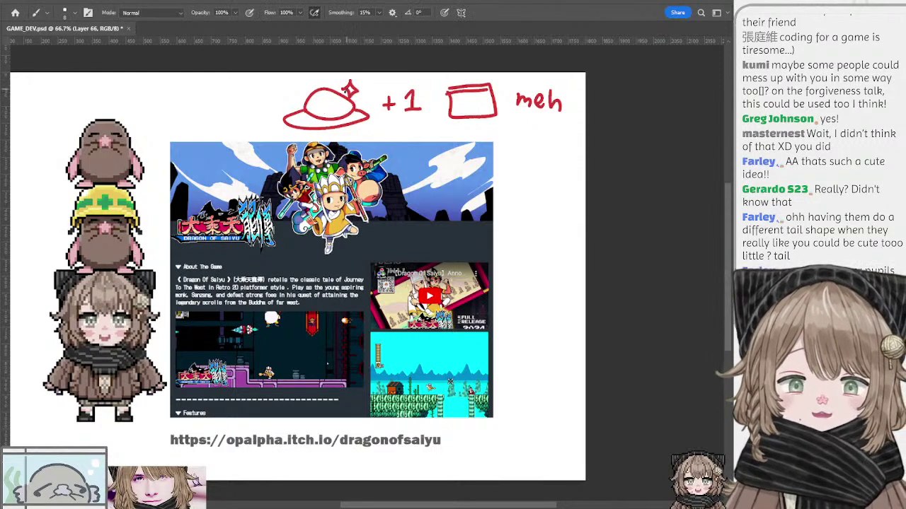
mouse_move(290, 89)
left_mouse_down()
mouse_move(313, 103)
mouse_move(341, 97)
left_mouse_up()
key("ctrl+z")
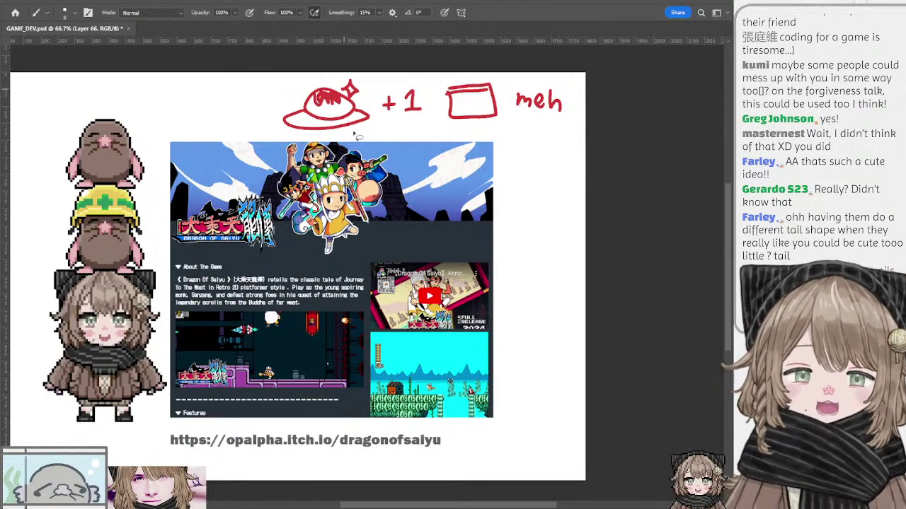
Select the whole row of red sketches above the game-page screenshot, delete it and clear the selection
key("l")
mouse_move(253, 119)
left_mouse_down()
mouse_move(471, 60)
mouse_move(589, 118)
mouse_move(489, 122)
left_mouse_up()
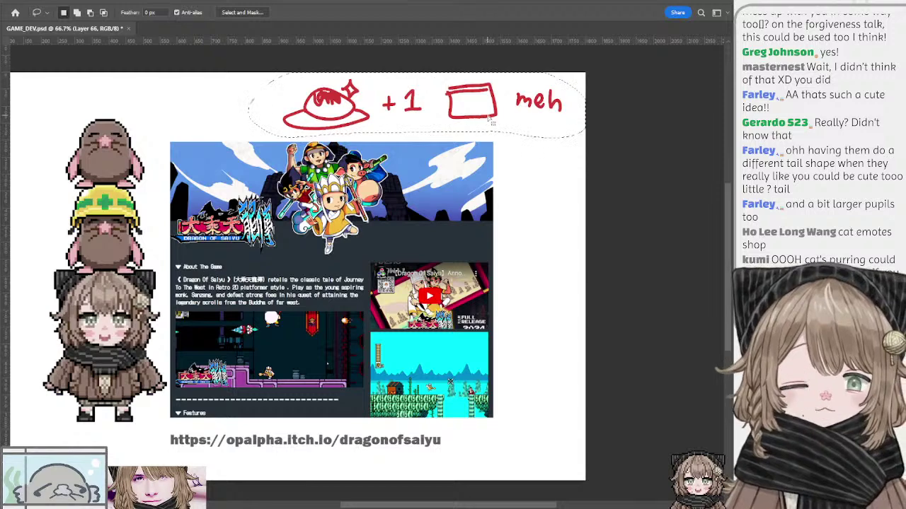
key("Delete")
key("ctrl+d")
mouse_move(242, 108)
left_mouse_down()
mouse_move(319, 105)
mouse_move(298, 99)
left_mouse_up()
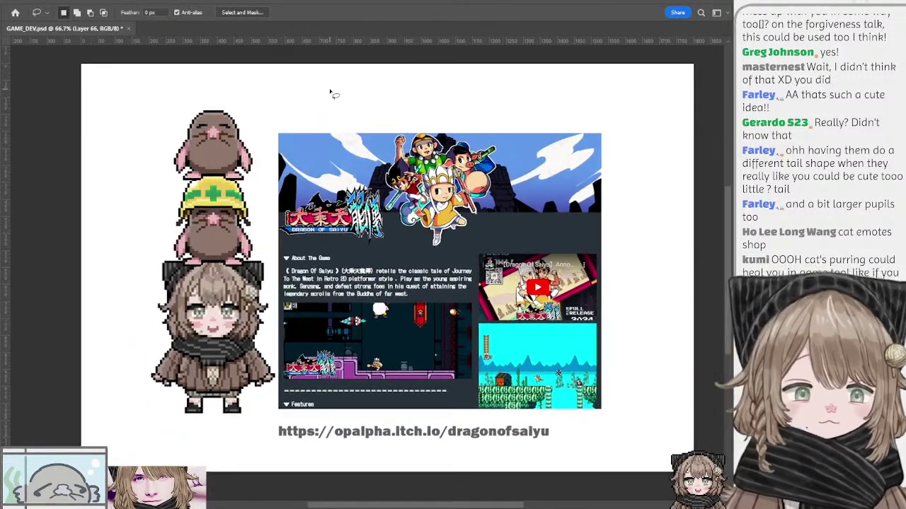
Hide the Dragon of Saiyu page and show the pixel-art treehouse village artwork in its place
left_click(620, 377)
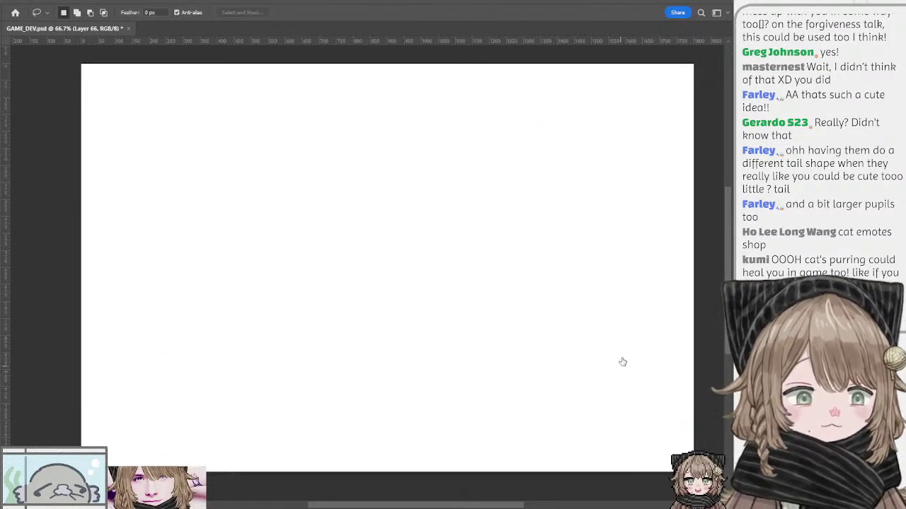
left_click(622, 362)
left_click_drag(437, 321, 432, 268)
mouse_move(259, 199)
left_mouse_down()
mouse_move(277, 208)
mouse_move(254, 204)
left_mouse_up()
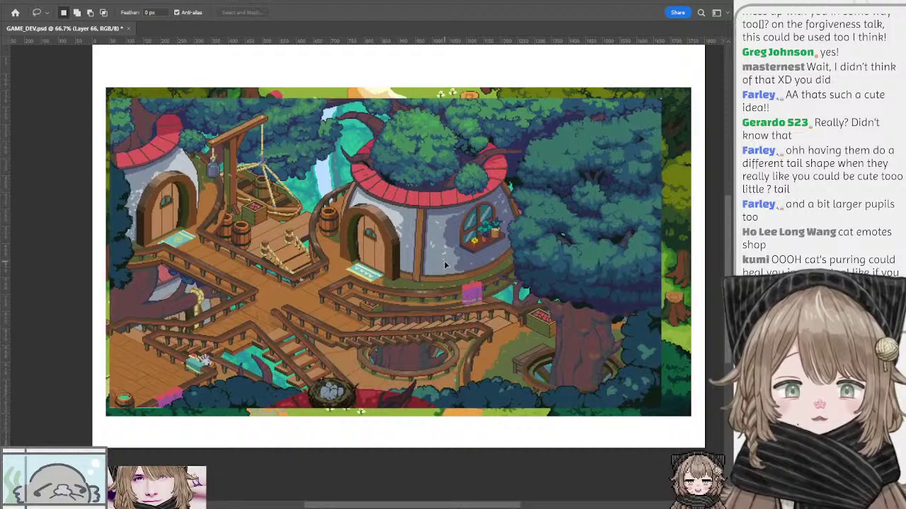
left_click_drag(444, 261, 445, 262)
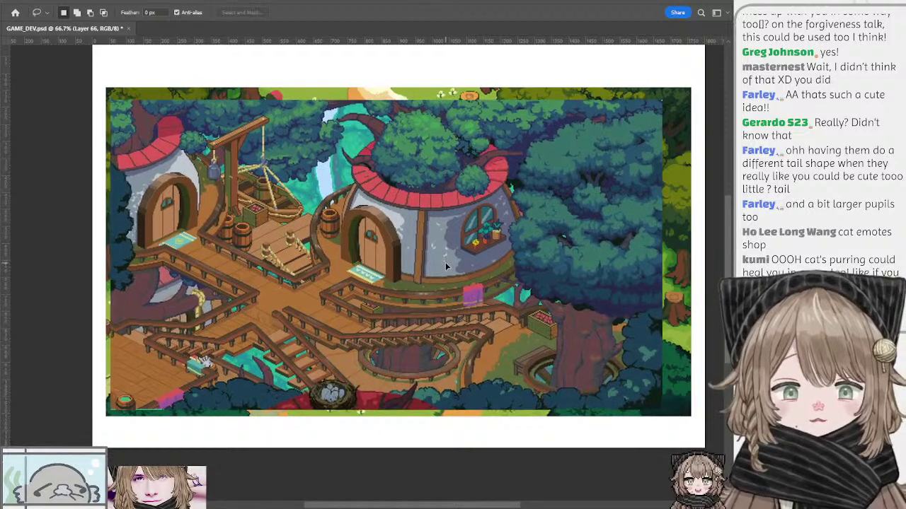
Add a new layer above the treehouse artwork and handwrite "crochet" in white with the Brush near the waterfall
key("ctrl+e")
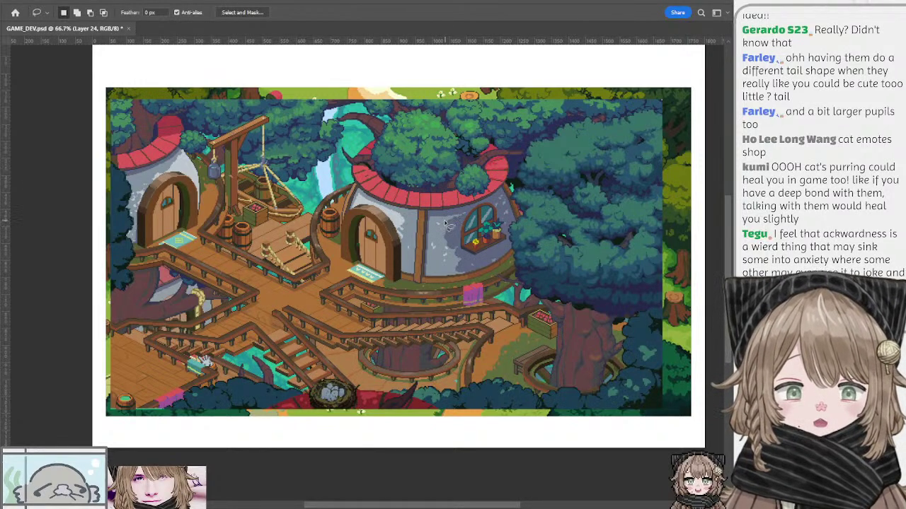
key("b")
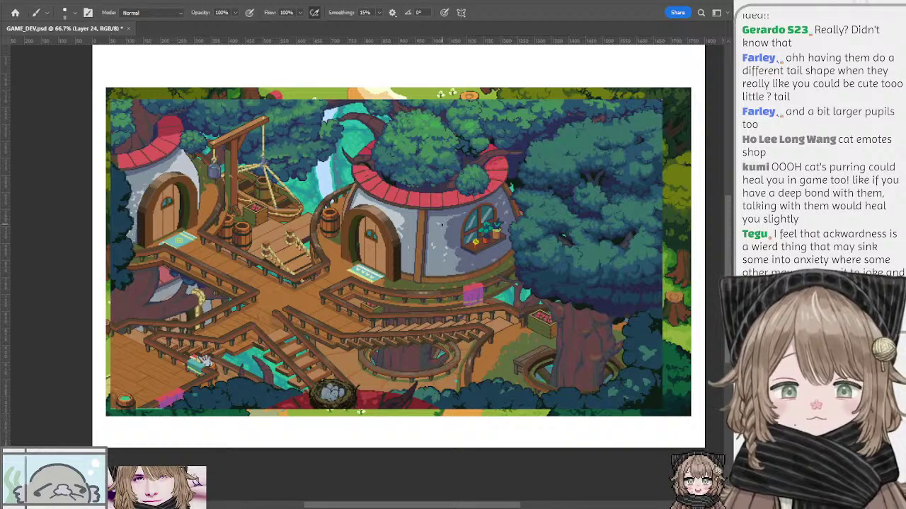
left_click_drag(429, 233, 460, 209)
left_click_drag(459, 128, 398, 141)
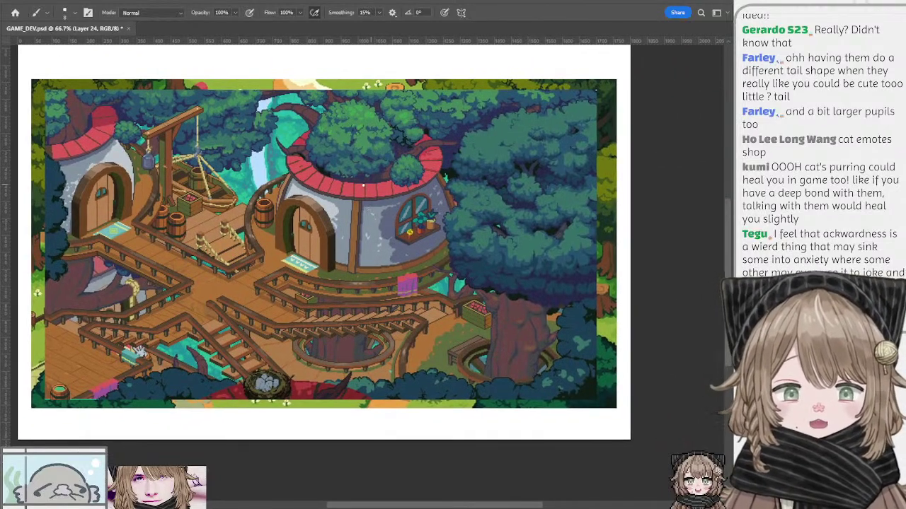
left_click_drag(373, 214, 427, 209)
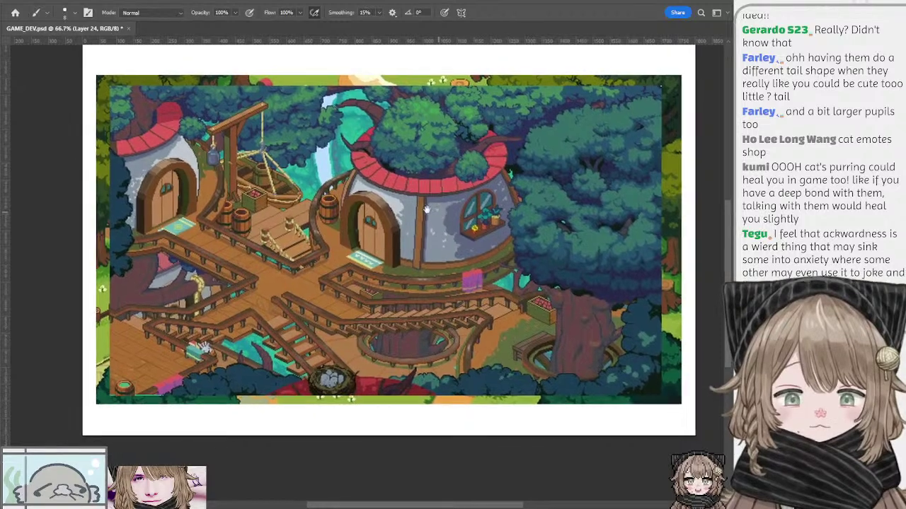
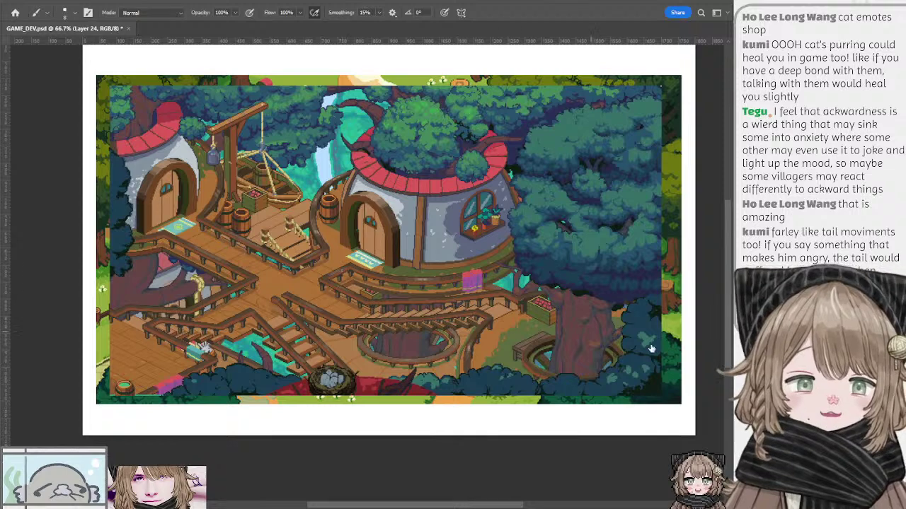
left_click(685, 435)
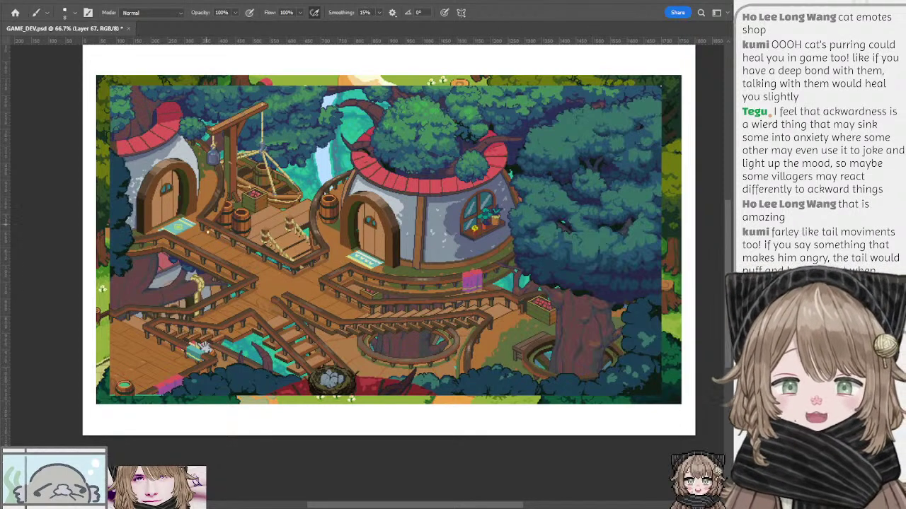
left_click_drag(283, 242, 289, 244)
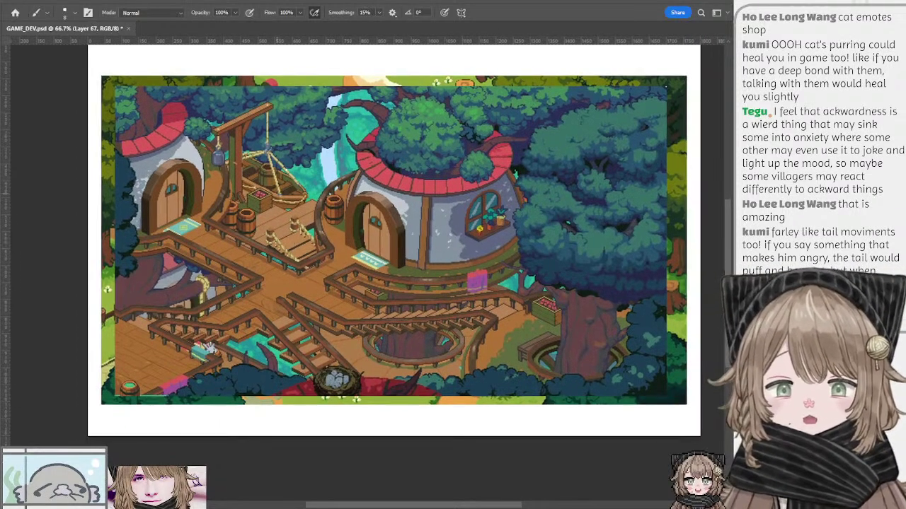
left_click_drag(299, 165, 334, 214)
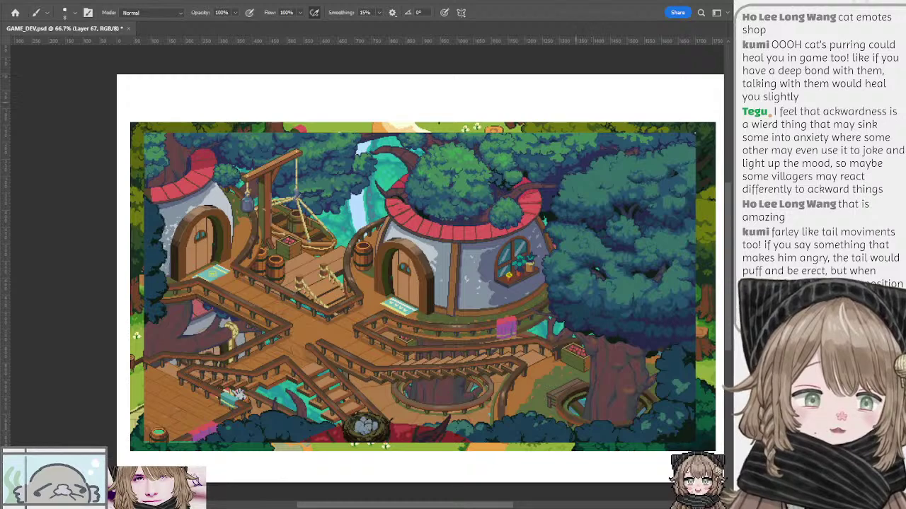
mouse_move(321, 156)
left_mouse_down()
mouse_move(322, 172)
mouse_move(337, 157)
mouse_move(365, 158)
left_mouse_up()
mouse_move(370, 169)
left_mouse_down()
mouse_move(411, 169)
mouse_move(428, 151)
mouse_move(339, 198)
left_mouse_up()
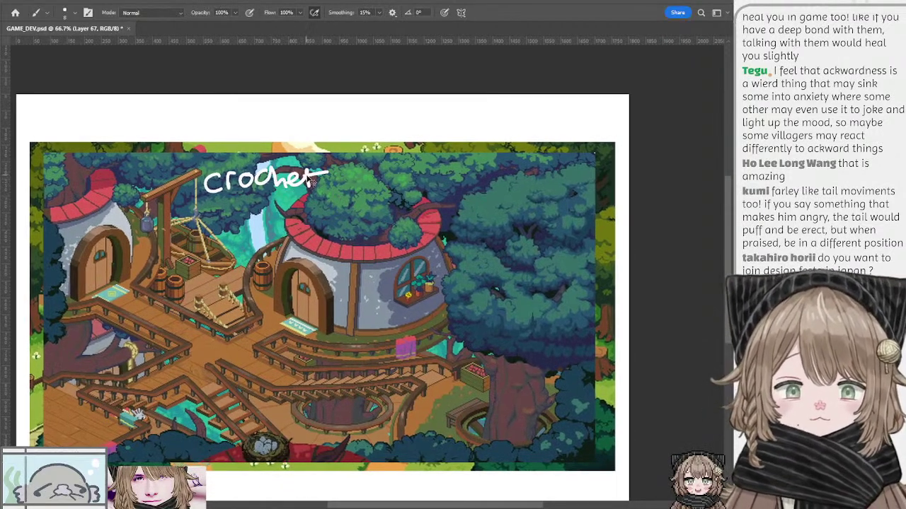
left_click_drag(306, 176, 329, 177)
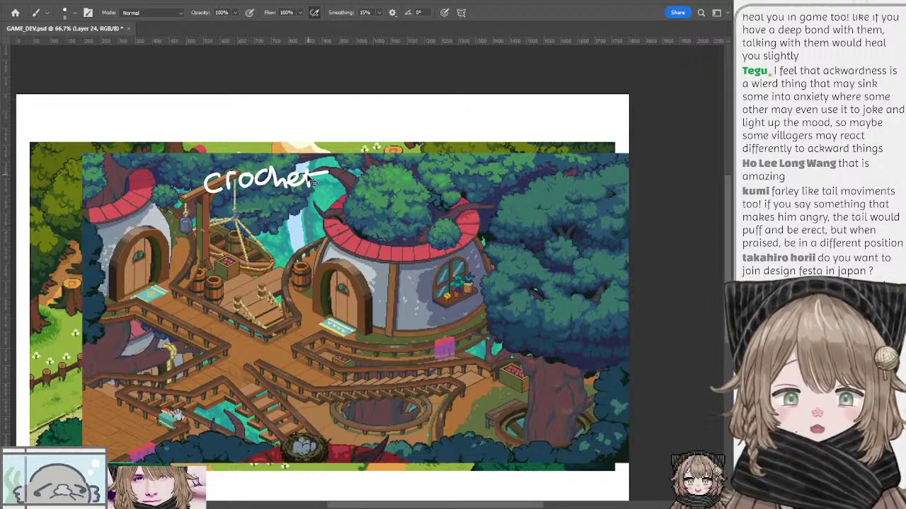
key("ctrl+z")
key("ctrl+z")
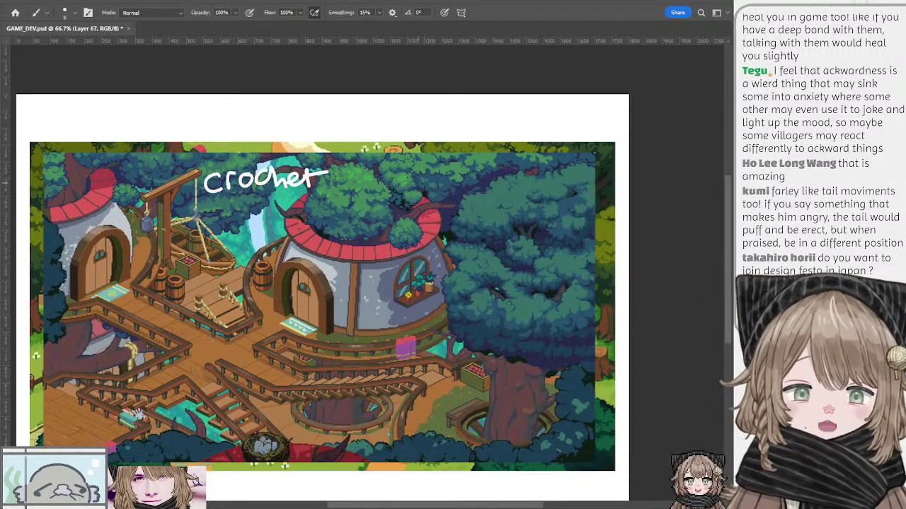
Sketch a small, double-lined bowl-like curve in white over the large tree's foliage, undoing unwanted strokes
left_click_drag(414, 194, 332, 174)
mouse_move(414, 187)
left_mouse_down()
mouse_move(435, 209)
mouse_move(455, 194)
mouse_move(423, 203)
mouse_move(455, 195)
mouse_move(418, 186)
mouse_move(454, 192)
mouse_move(397, 205)
mouse_move(430, 215)
mouse_move(460, 201)
left_mouse_up()
key("ctrl+z")
key("ctrl+z")
key("ctrl+z")
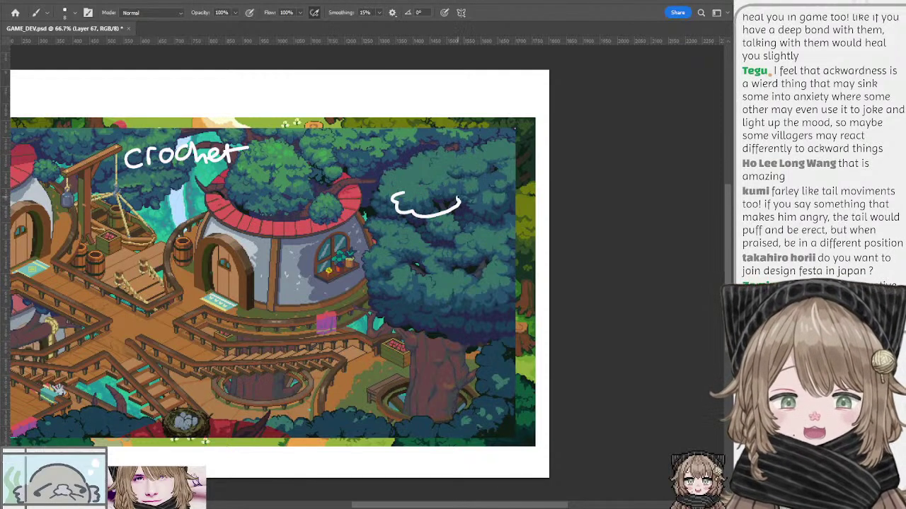
mouse_move(402, 195)
left_mouse_down()
mouse_move(432, 205)
mouse_move(457, 199)
left_mouse_up()
key("ctrl+z")
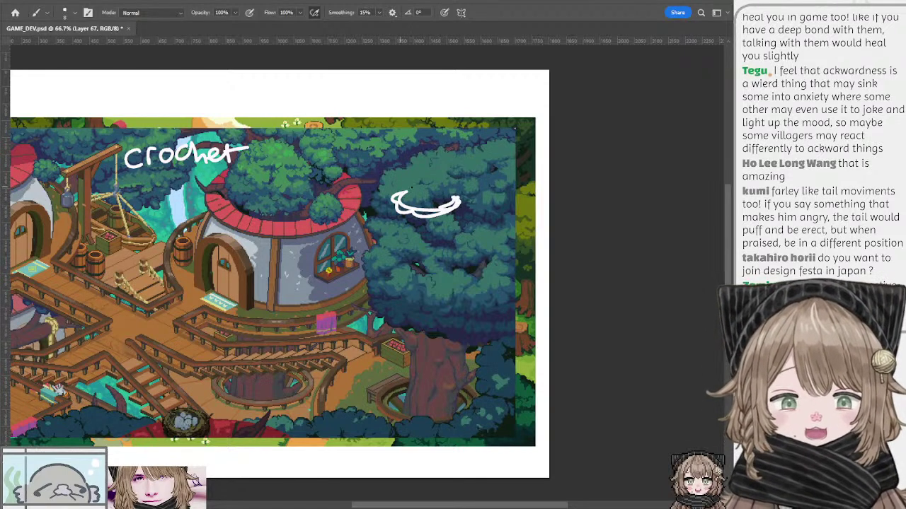
mouse_move(397, 192)
left_mouse_down()
mouse_move(450, 189)
mouse_move(422, 193)
mouse_move(454, 194)
left_mouse_up()
key("ctrl+z")
key("ctrl+z")
key("ctrl+z")
key("ctrl+z")
key("ctrl+z")
key("ctrl+z")
key("ctrl+z")
left_click_drag(404, 166, 432, 148)
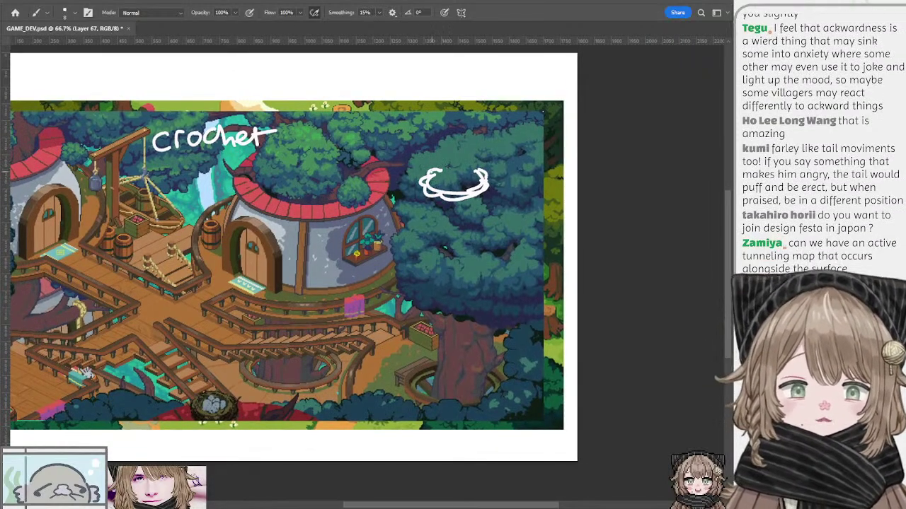
Delete the "crochet" note and the white curved sketch from the layer above the treehouse artwork
left_click_drag(435, 173, 439, 175)
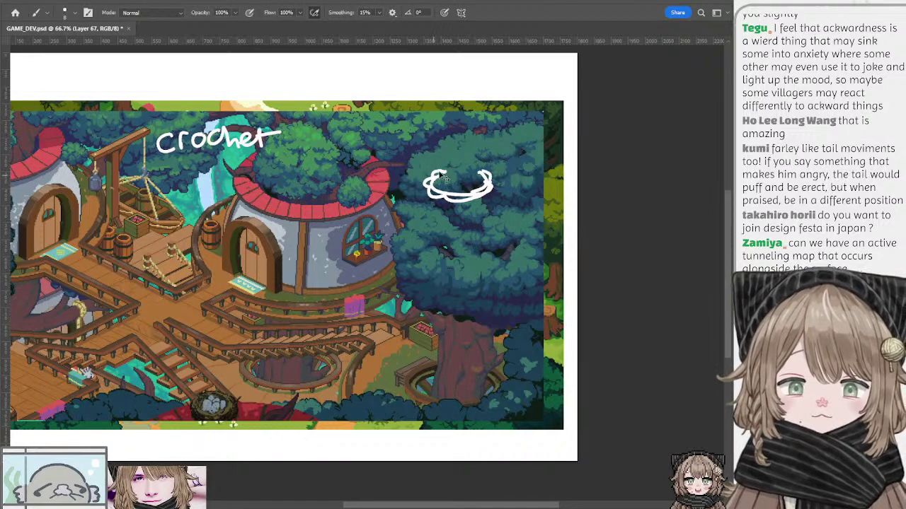
key("l")
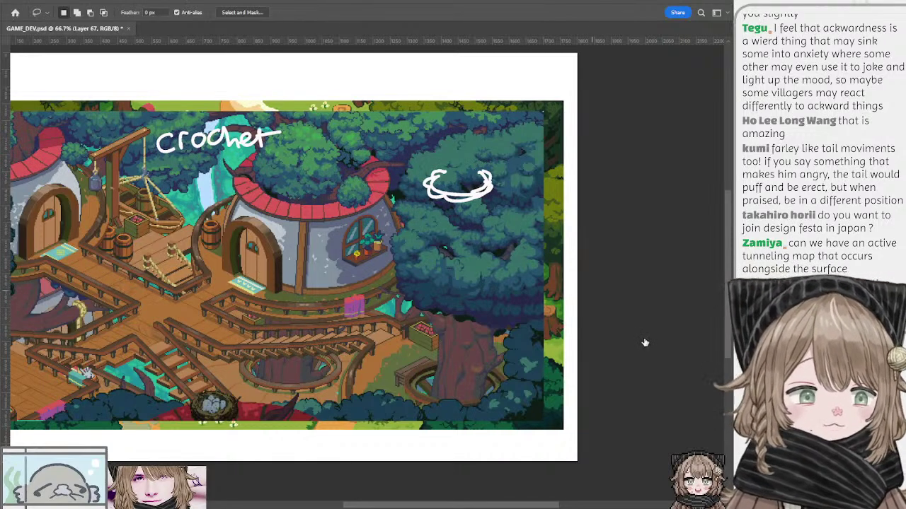
key("Delete")
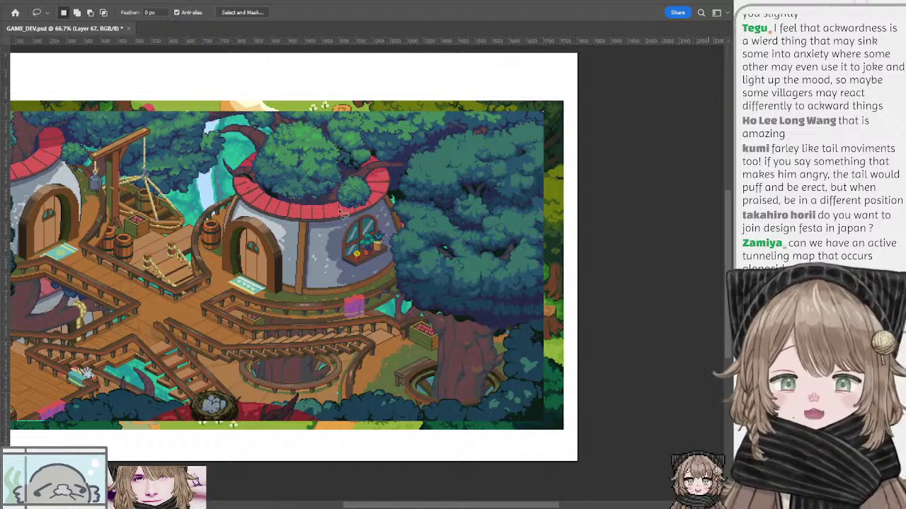
Hide the treehouse village artwork and show the page with the pixel artists' #PortfolioDay posts
left_click_drag(315, 206, 390, 210)
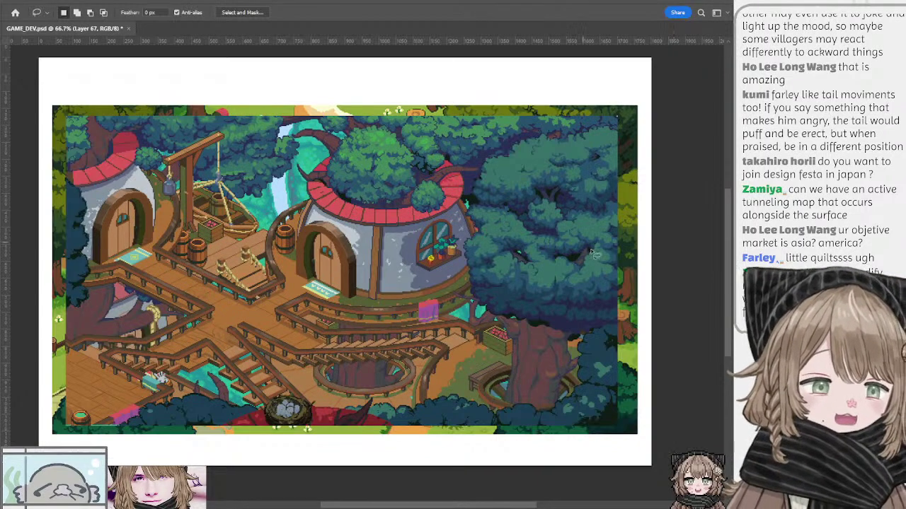
left_click(621, 343)
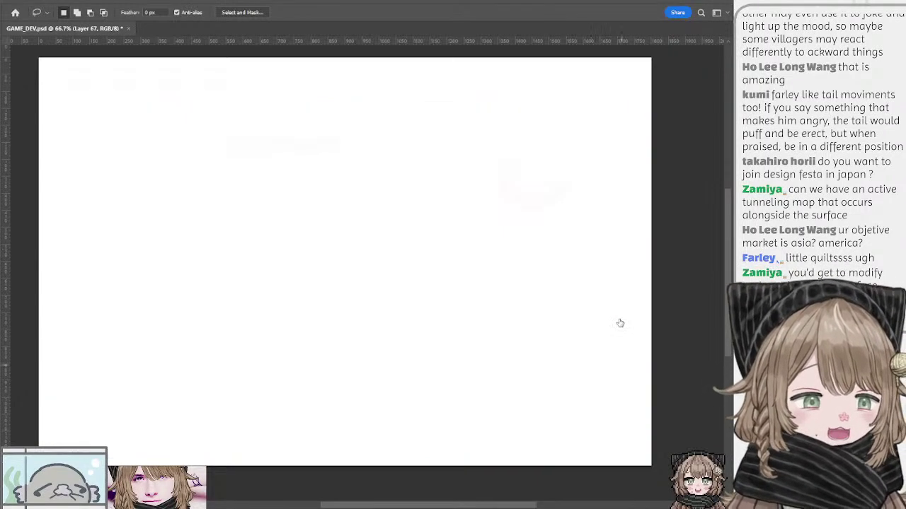
left_click(620, 314)
left_click(620, 314)
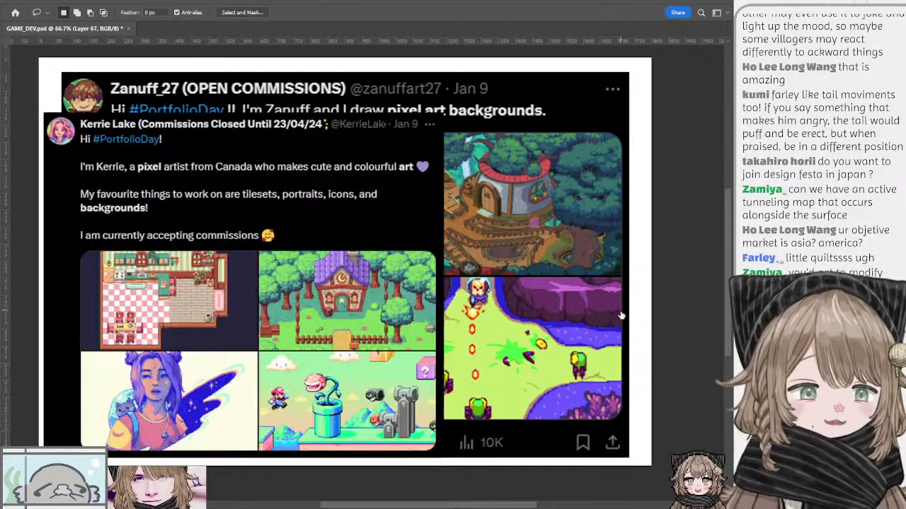
Move the overlapping pixel artist tweet screenshot toward the middle of the page and enlarge it to about 117%
left_click_drag(327, 273, 458, 248)
key("v")
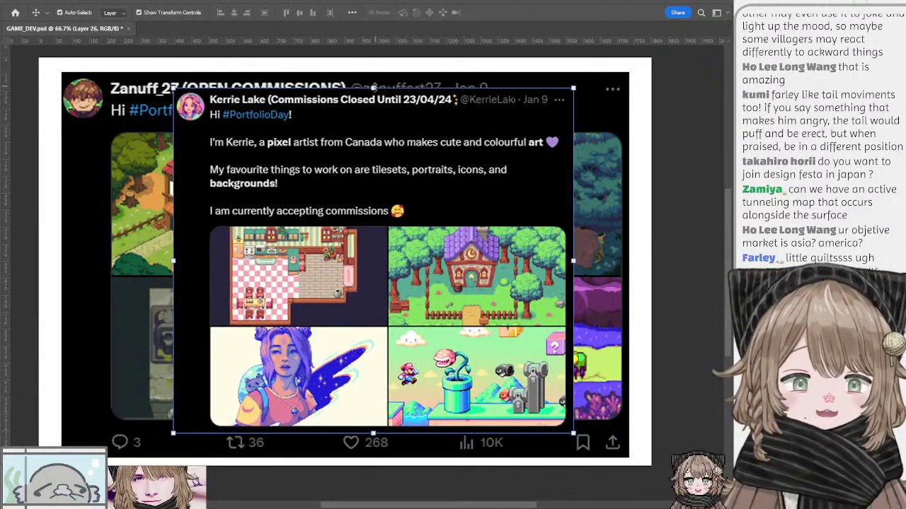
left_click_drag(373, 89, 377, 59)
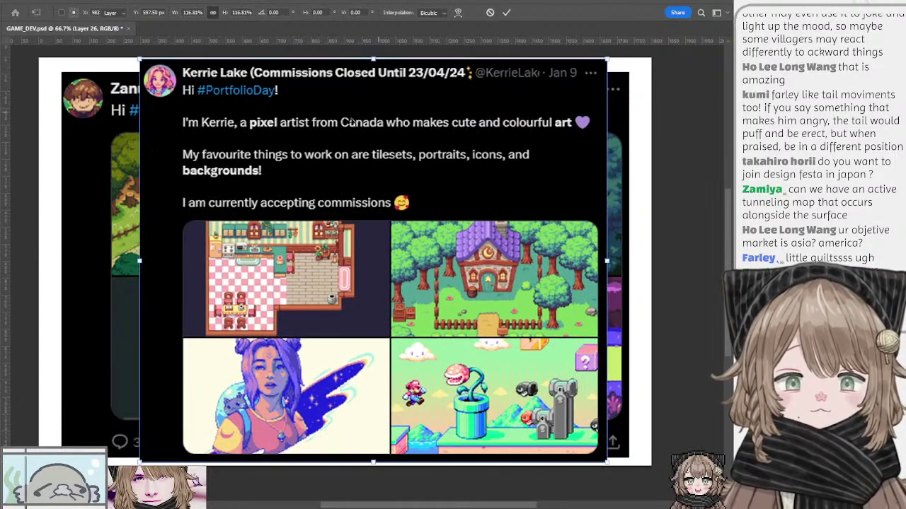
key("Return")
scroll(318, 141, "right", 3)
scroll(301, 153, "left", 3)
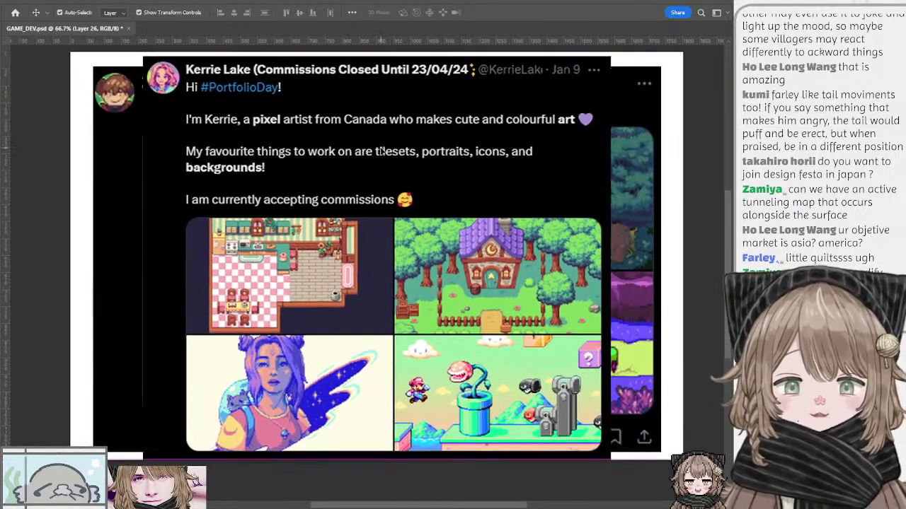
left_click_drag(380, 151, 342, 181)
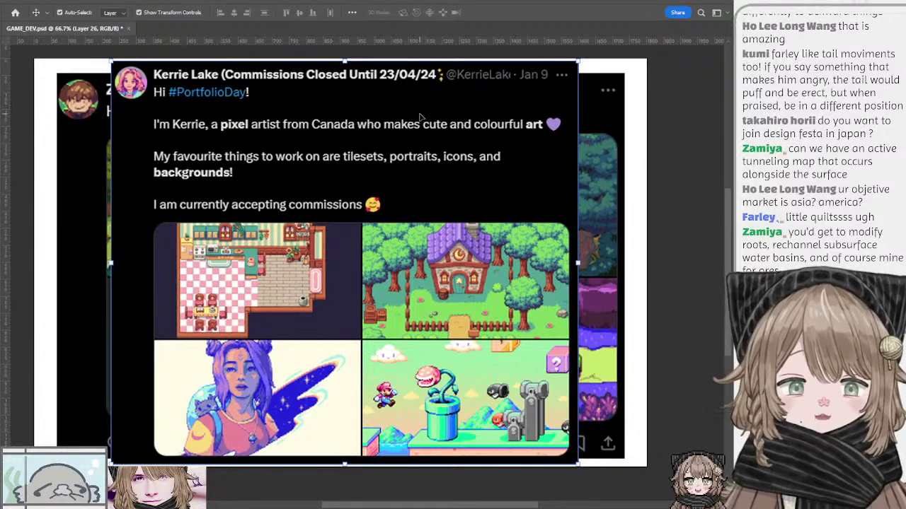
Examine the pixel art samples in the front tweet up close, including the kitchen interior and the forest cottage
key("b")
left_click_drag(390, 176, 395, 136)
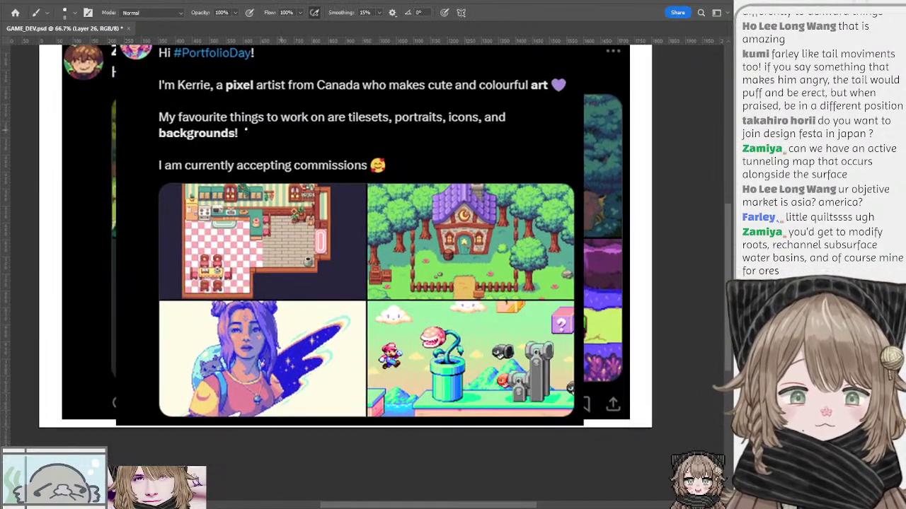
key("ctrl+plus")
left_click_drag(224, 116, 313, 133)
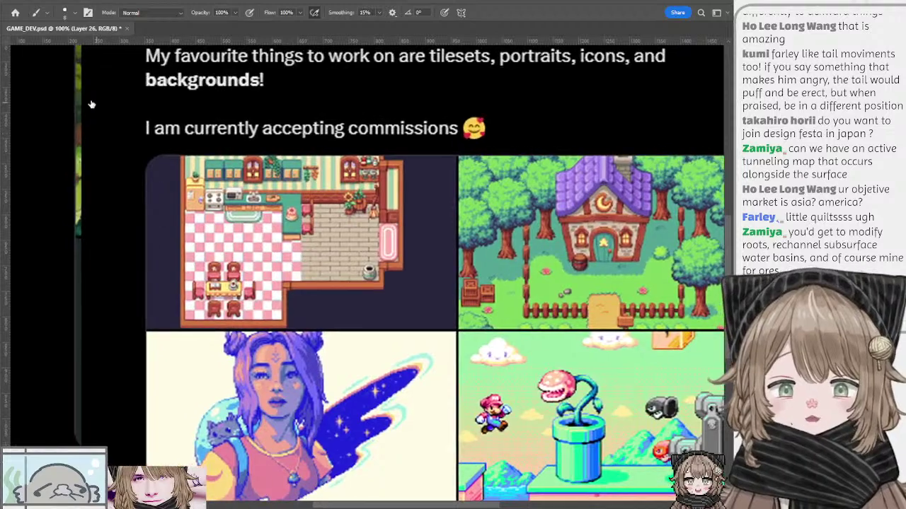
key("ctrl+plus")
left_click_drag(118, 189, 264, 247)
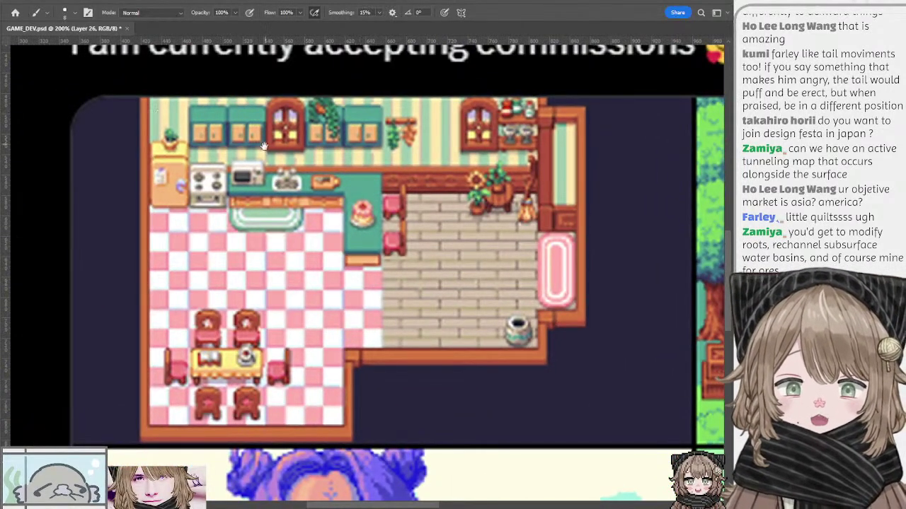
key("ctrl+minus")
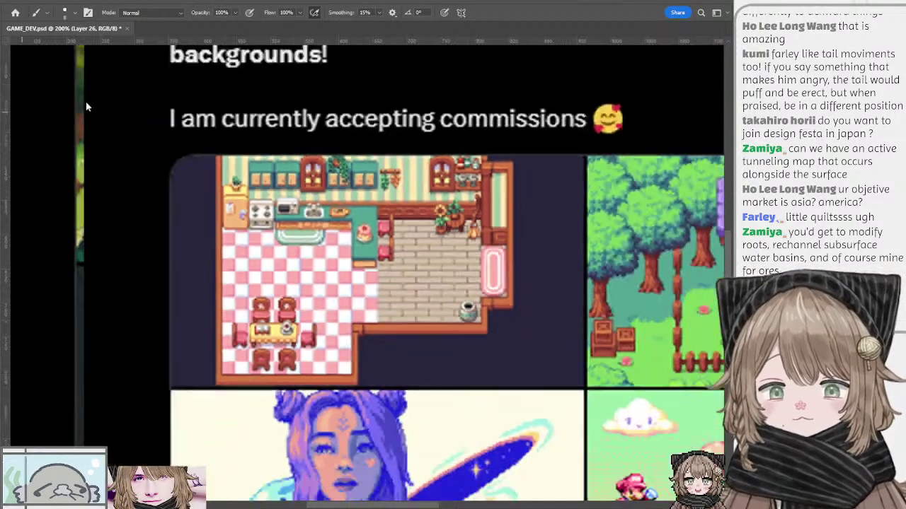
left_click_drag(495, 157, 252, 149)
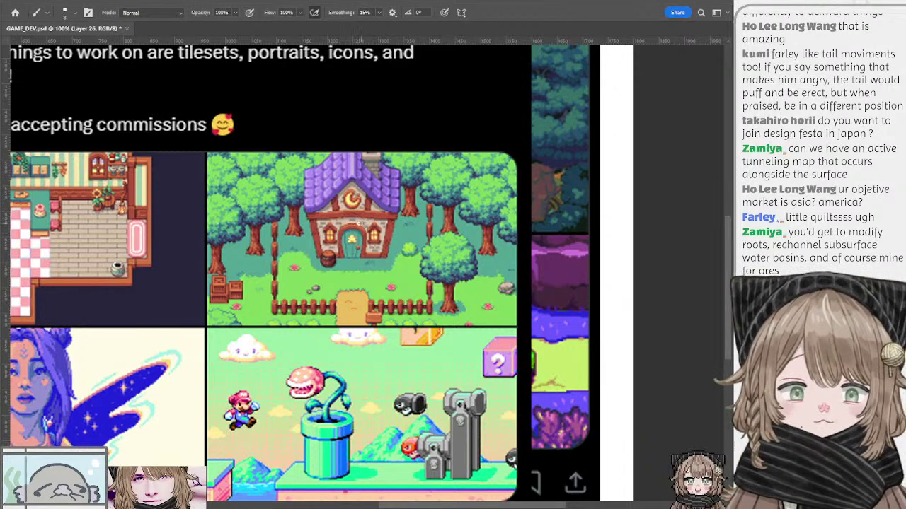
left_click_drag(309, 220, 345, 228)
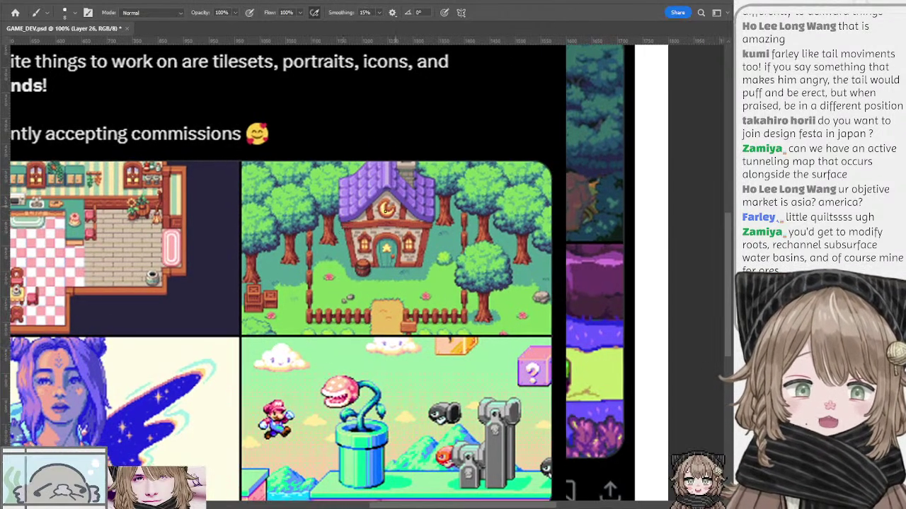
left_click_drag(290, 211, 360, 208)
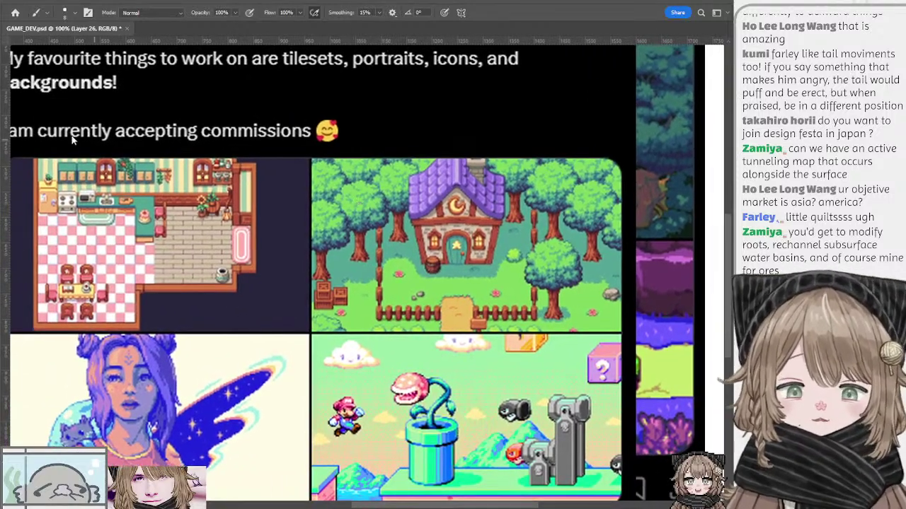
key("ctrl+minus")
left_click_drag(233, 166, 284, 187)
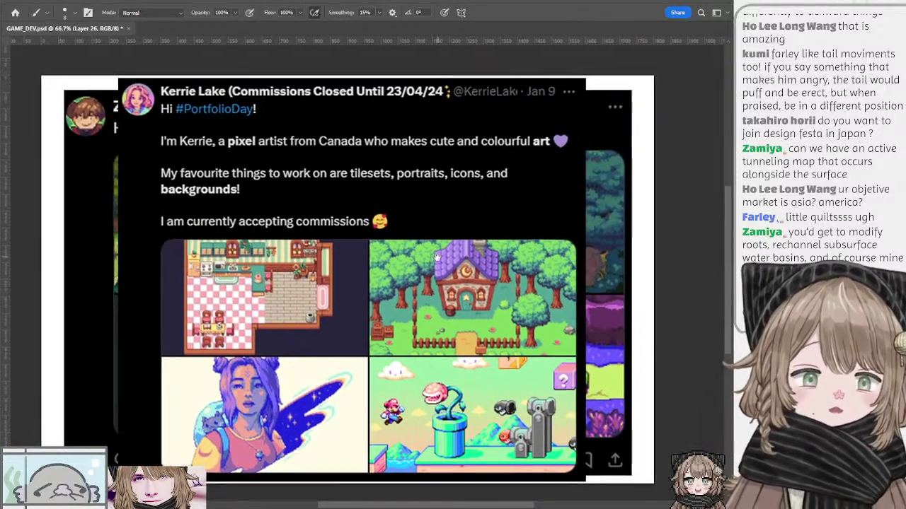
left_click_drag(449, 222, 438, 257)
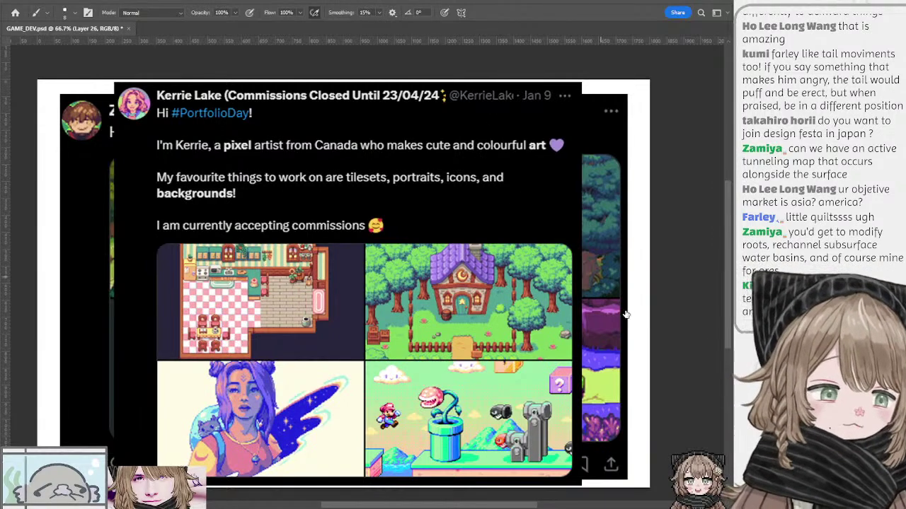
Hide both pixel art tweet screenshots and show the "What that Tabby do?" plan page
key("ctrl+z")
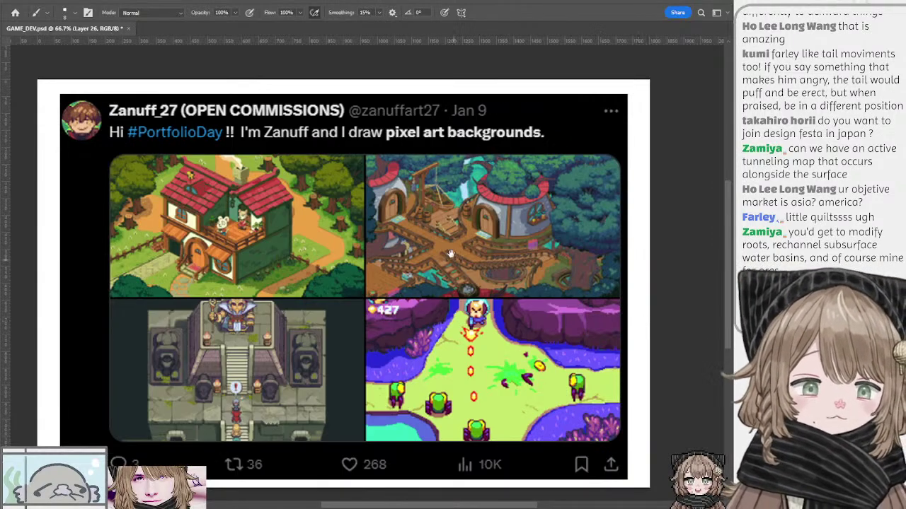
left_click_drag(450, 253, 475, 247)
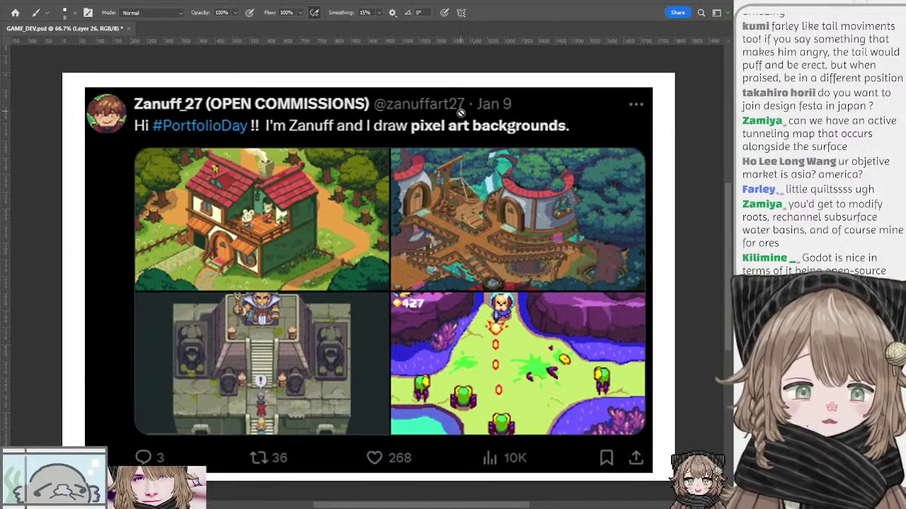
left_click_drag(448, 197, 397, 175)
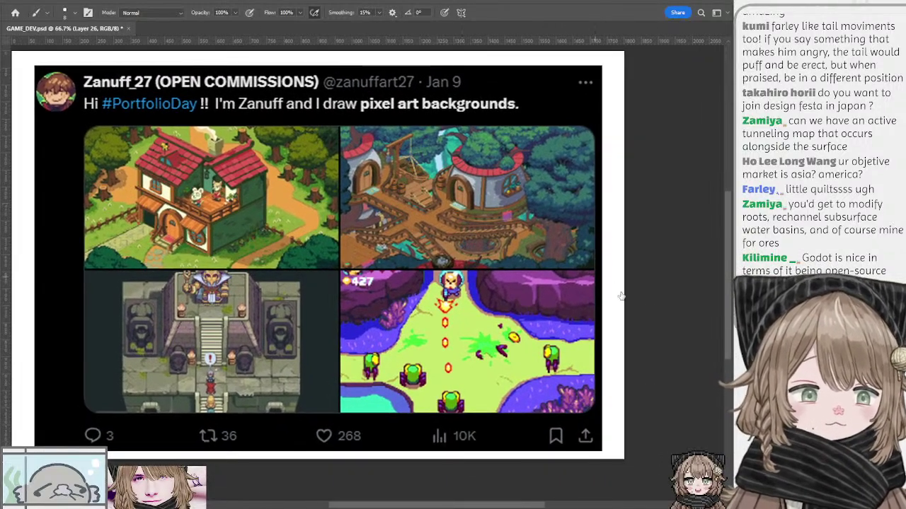
key("Delete")
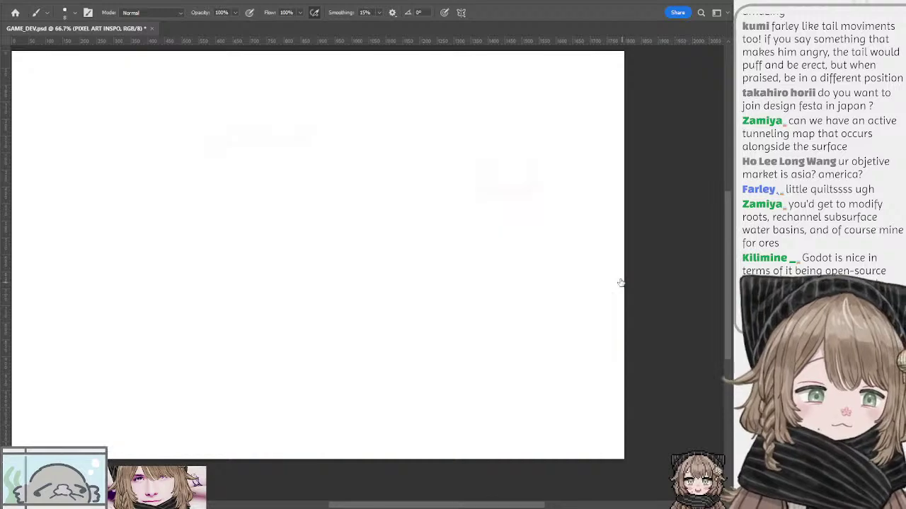
left_click(616, 278)
left_click_drag(277, 181, 391, 203)
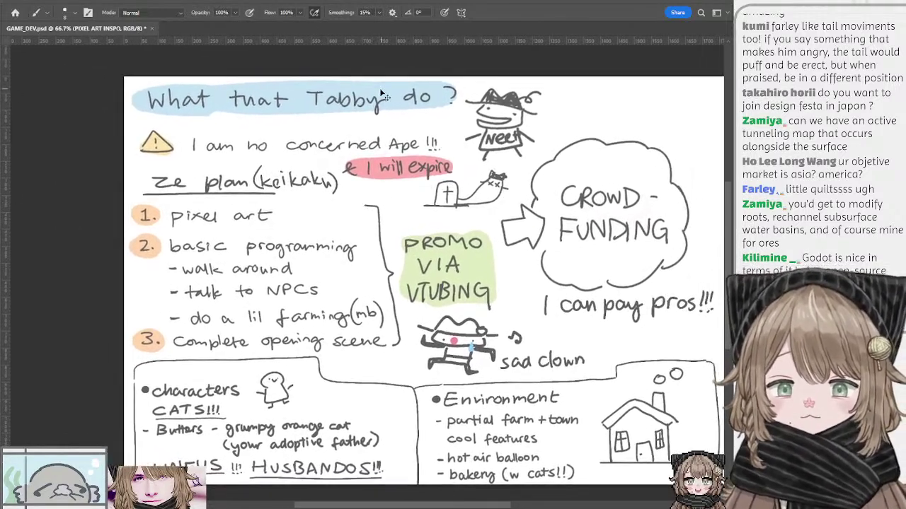
Hide the plan page and show the PLOT page with the red handwritten idea list
left_click_drag(382, 94, 386, 106)
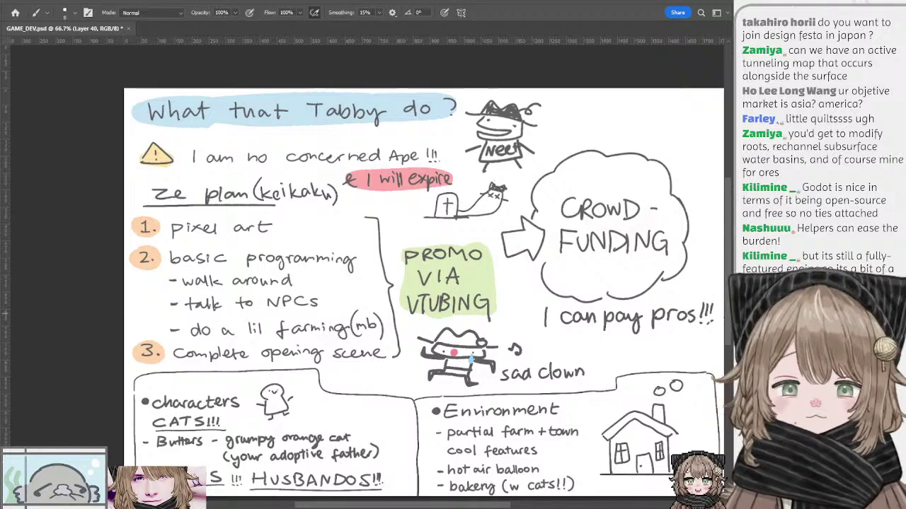
left_click_drag(467, 114, 426, 110)
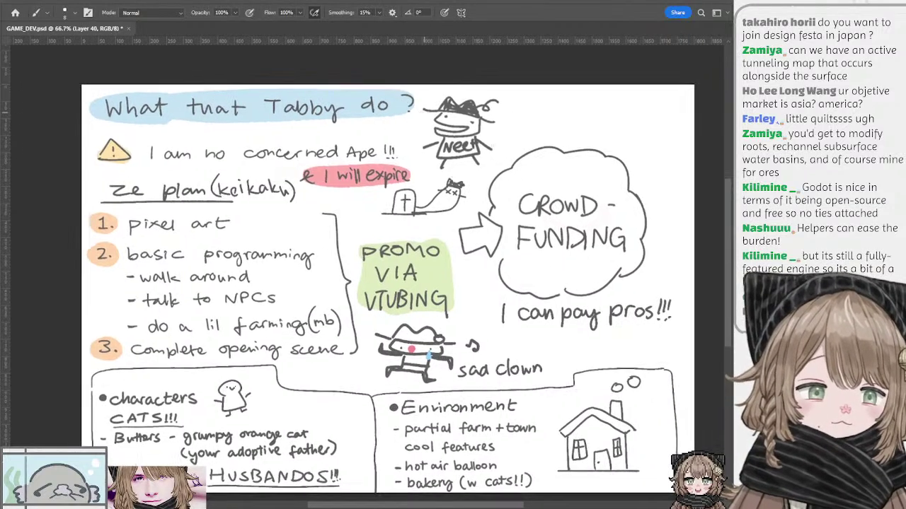
left_click(638, 254)
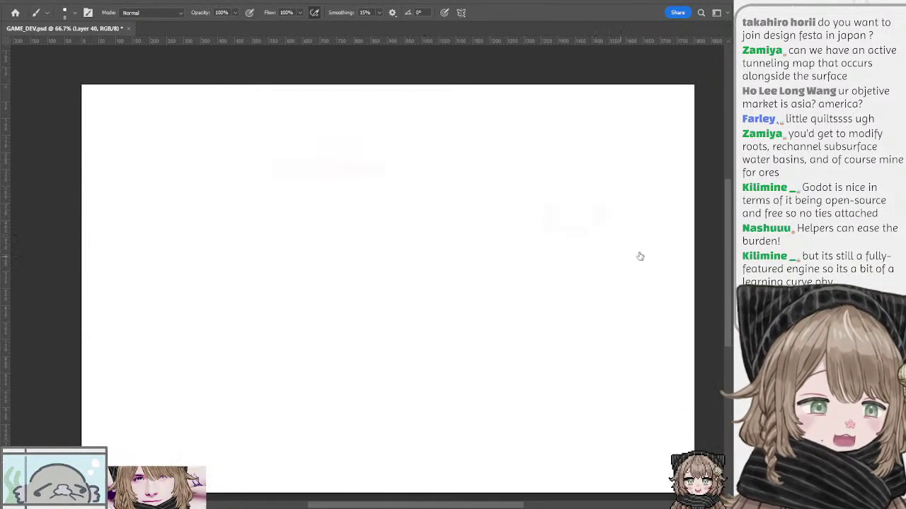
left_click(613, 232)
left_click(610, 232)
left_click_drag(313, 222, 351, 162)
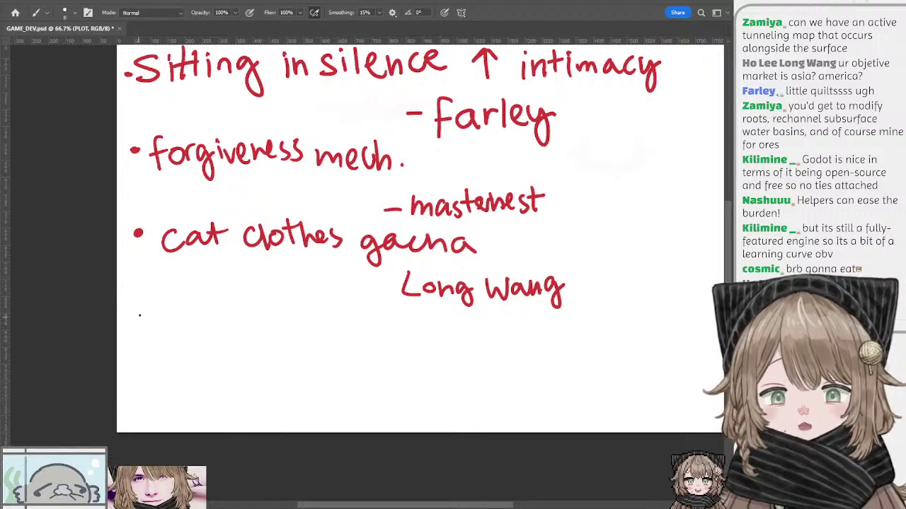
Handwrite a new bullet "tail shape → emotions" below the cat clothes gacha entry, with the suggesting viewer's name beneath it
mouse_move(140, 315)
left_mouse_down()
mouse_move(202, 303)
mouse_move(177, 321)
mouse_move(231, 318)
mouse_move(245, 303)
mouse_move(282, 330)
mouse_move(304, 313)
mouse_move(305, 327)
mouse_move(357, 321)
left_mouse_up()
left_click_drag(349, 313, 350, 333)
mouse_move(396, 315)
left_mouse_down()
mouse_move(347, 310)
mouse_move(340, 325)
left_mouse_up()
left_click(357, 321)
mouse_move(346, 315)
left_mouse_down()
mouse_move(390, 327)
mouse_move(401, 316)
mouse_move(441, 330)
left_mouse_up()
left_click_drag(489, 284, 394, 271)
left_click_drag(311, 237, 317, 278)
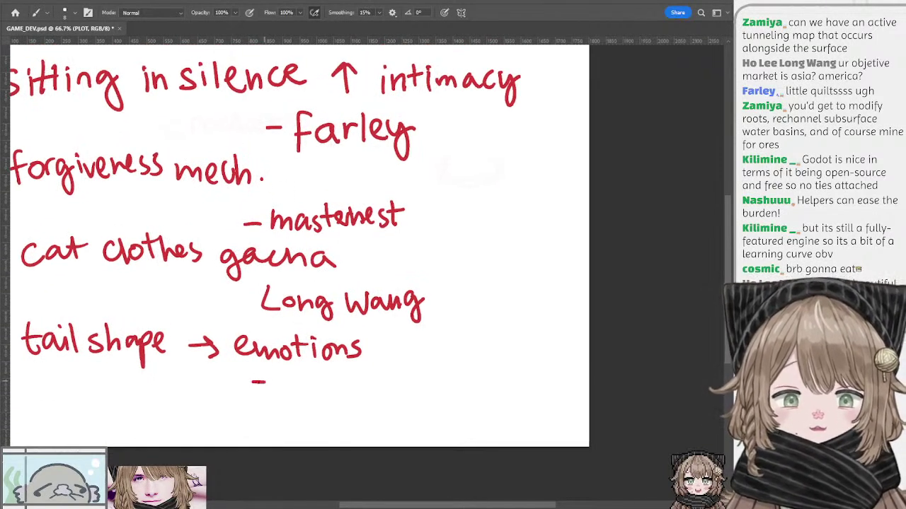
mouse_move(284, 374)
left_mouse_down()
mouse_move(278, 396)
mouse_move(319, 376)
mouse_move(327, 393)
mouse_move(367, 405)
left_mouse_up()
left_click_drag(438, 297, 508, 234)
left_click_drag(333, 261, 215, 289)
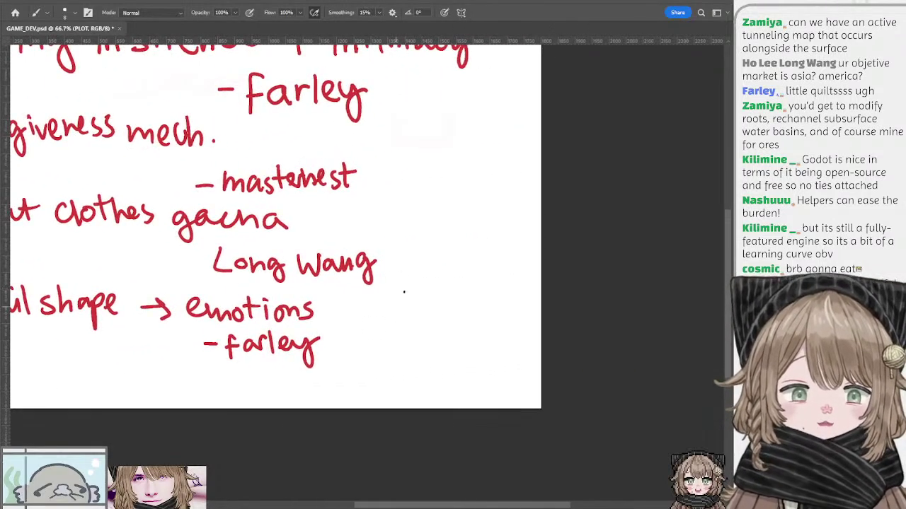
Draw a small red cat with a straight upright tail beside the "emotions" note, without an outline curve around its head
mouse_move(392, 285)
left_mouse_down()
mouse_move(393, 300)
mouse_move(414, 303)
mouse_move(396, 309)
mouse_move(414, 311)
mouse_move(412, 300)
mouse_move(402, 312)
mouse_move(414, 310)
left_mouse_up()
mouse_move(413, 310)
left_mouse_down()
mouse_move(445, 310)
mouse_move(445, 336)
mouse_move(447, 276)
mouse_move(387, 334)
left_mouse_up()
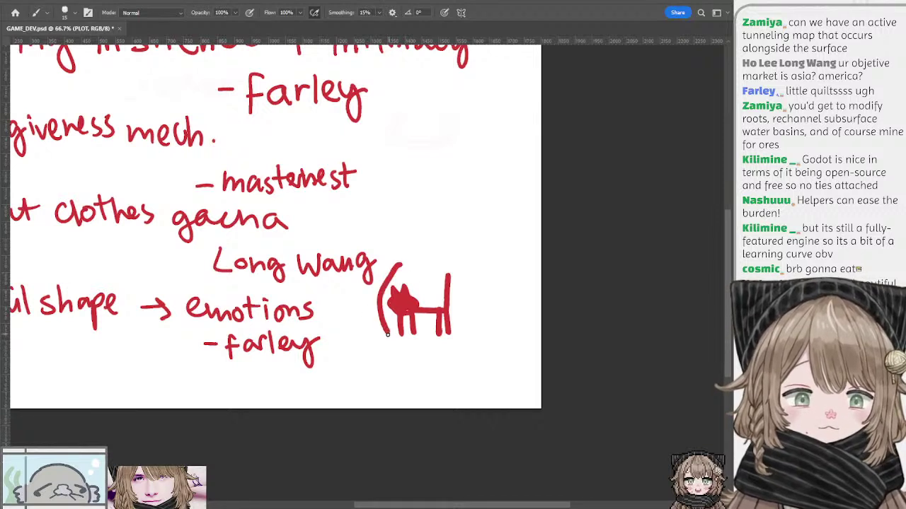
key("ctrl+z")
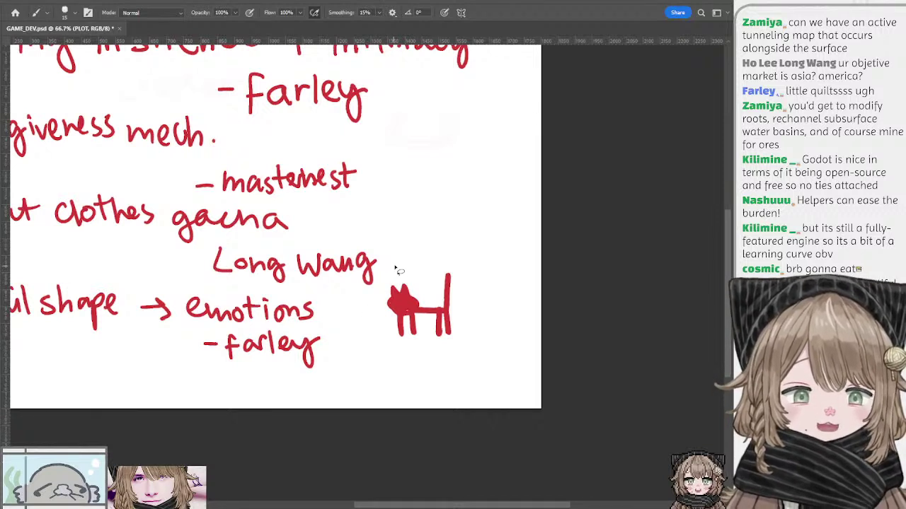
Duplicate the cat sketch beside the original and rework the copy's tail so its tip hooks forward
key("l")
mouse_move(400, 266)
left_mouse_down()
mouse_move(467, 270)
mouse_move(519, 299)
left_mouse_up()
key("ctrl+d")
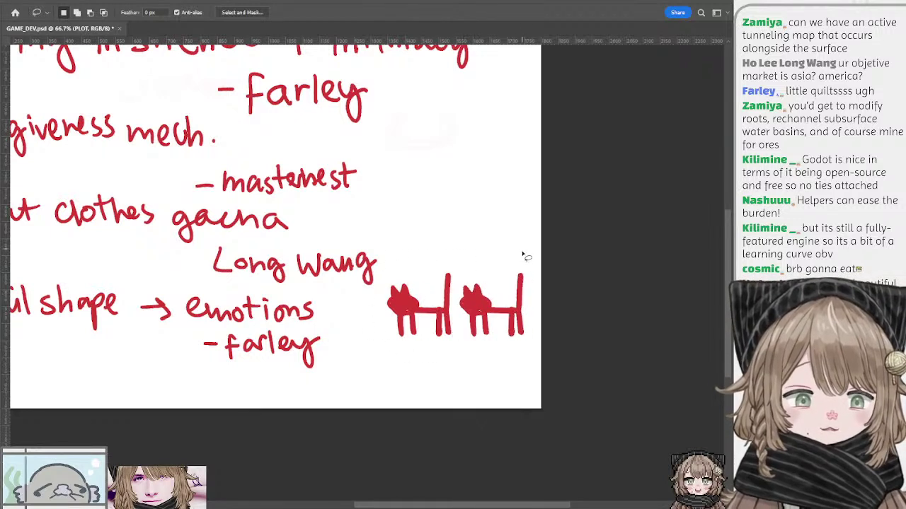
key("b")
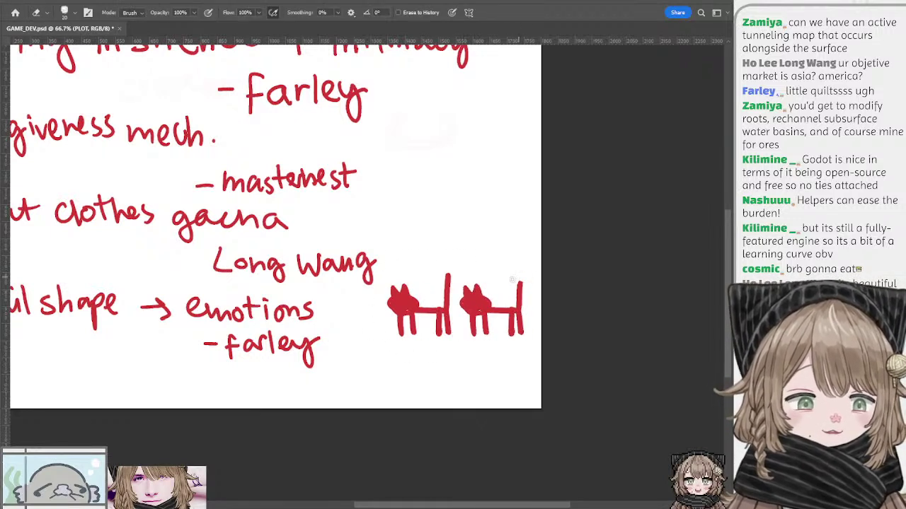
key("b")
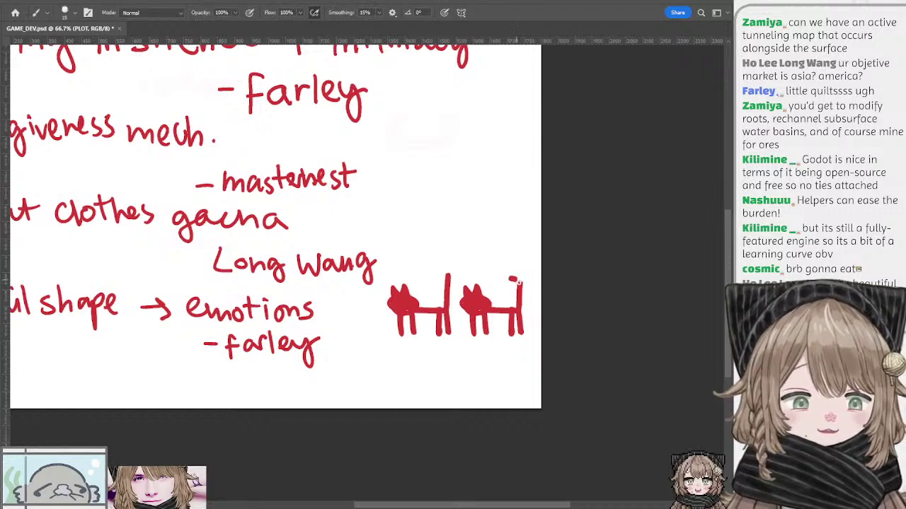
key("ctrl+z")
left_click_drag(510, 279, 520, 285)
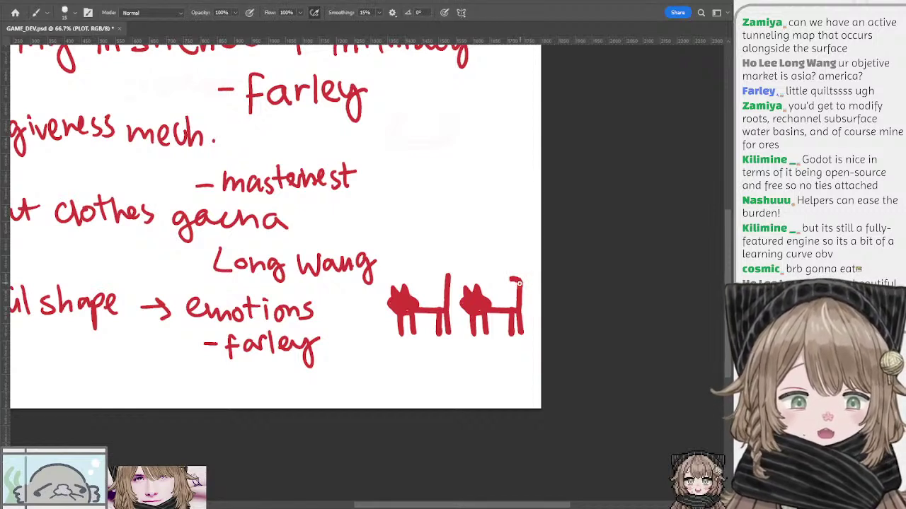
Duplicate the straight-tailed cat and place the copy directly below the original
key("l")
key("l")
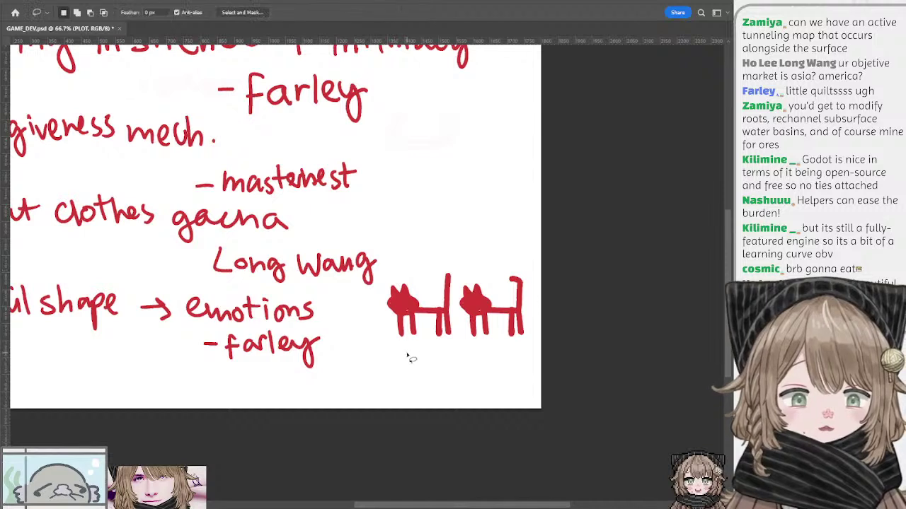
mouse_move(396, 273)
left_mouse_down()
mouse_move(442, 354)
mouse_move(454, 334)
mouse_move(447, 263)
left_mouse_up()
mouse_move(449, 302)
left_mouse_down()
mouse_move(453, 361)
mouse_move(407, 358)
mouse_move(457, 354)
left_mouse_up()
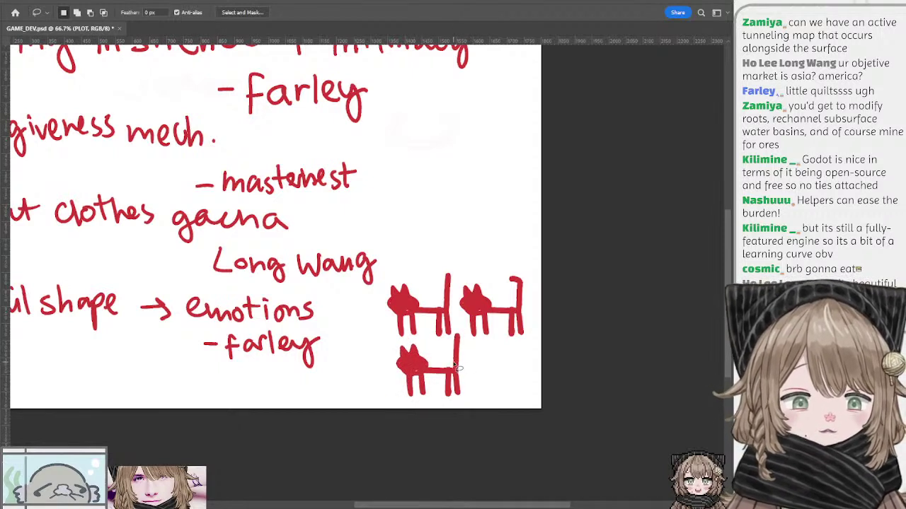
Replace the lower cat's upright tail with one tucked under its body, and erase a sad face into its head
key("e")
left_click_drag(457, 367, 458, 338)
key("b")
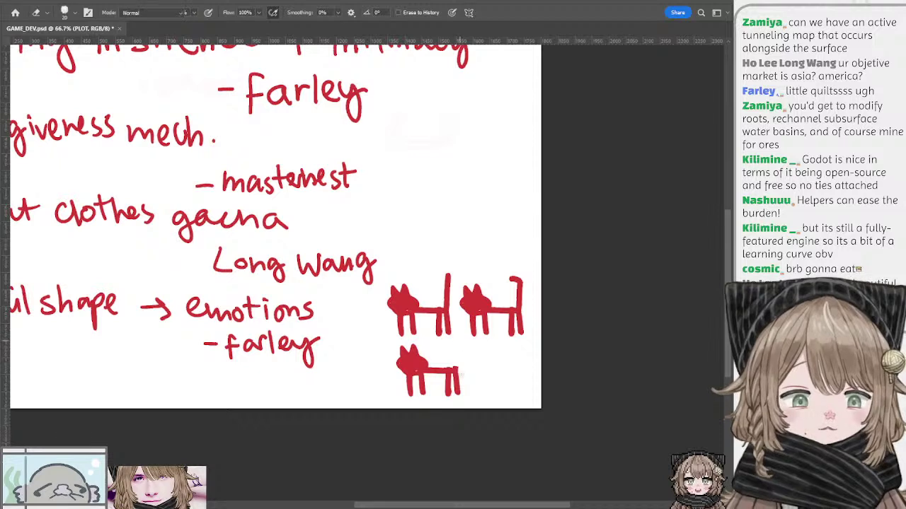
mouse_move(457, 369)
left_mouse_down()
mouse_move(462, 384)
mouse_move(431, 384)
left_mouse_up()
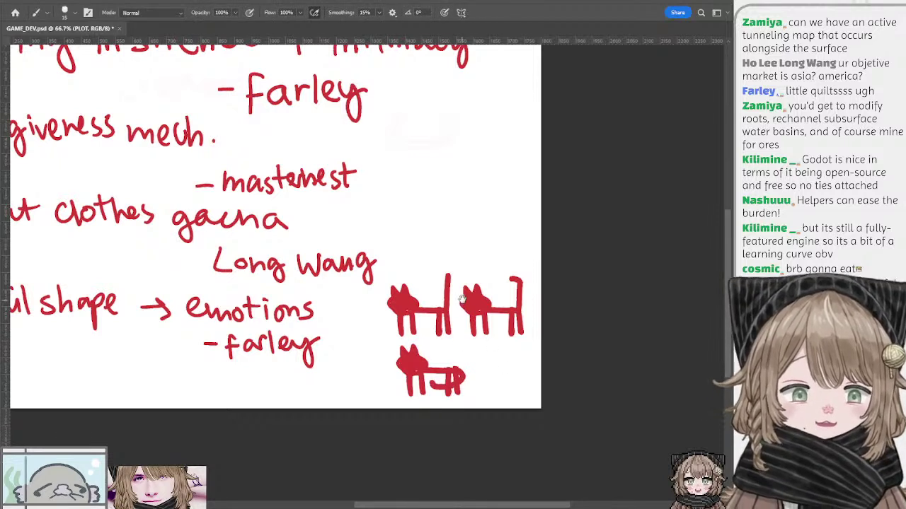
left_click_drag(460, 303, 463, 297)
key("e")
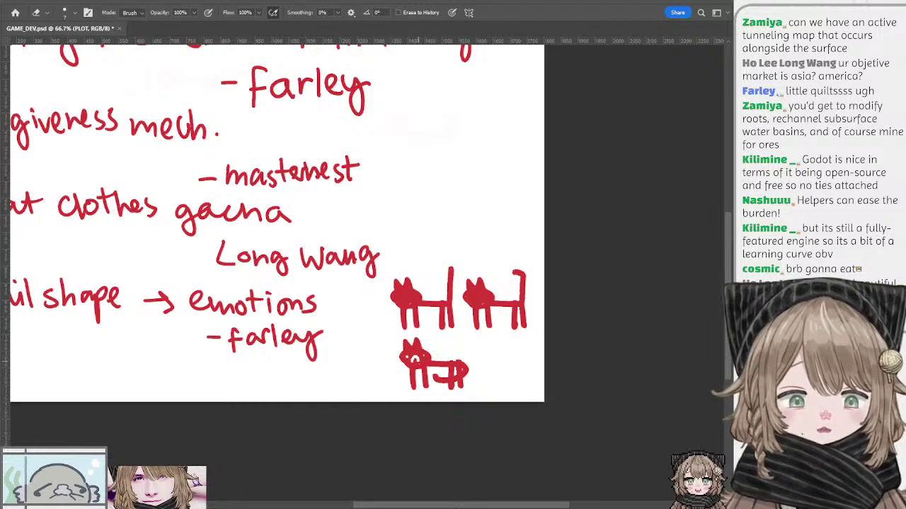
Undo the lower cat's erased face mark and erase a finer sad face into its head with a smaller eraser
key("ctrl+z")
key("[")
left_click_drag(413, 362, 423, 357)
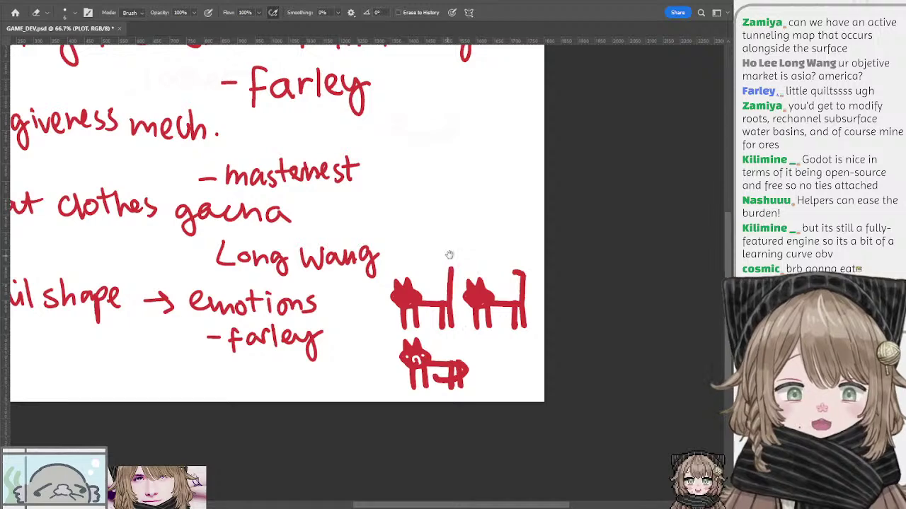
Scale the handwritten PLOT notes and cat sketches down toward the page's upper-left corner to free space around them
left_click_drag(449, 254, 436, 256)
key("ctrl+minus")
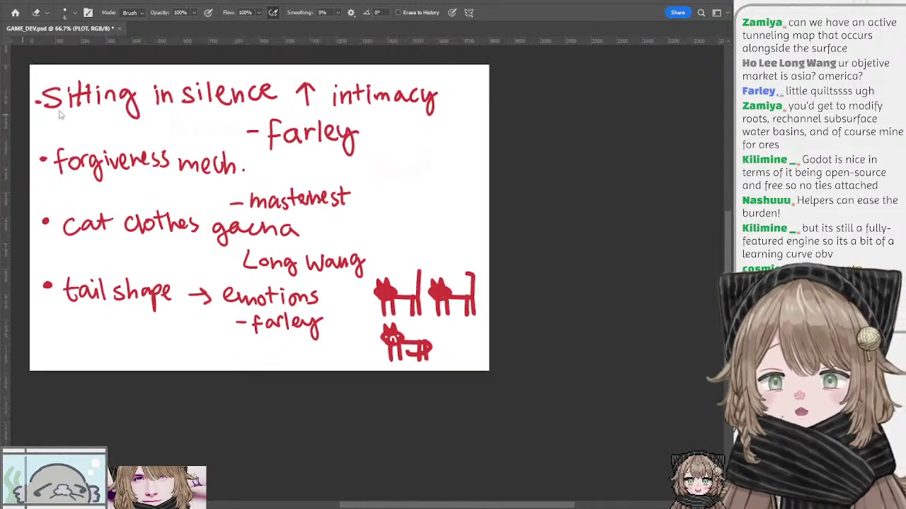
left_click_drag(211, 148, 308, 170)
key("v")
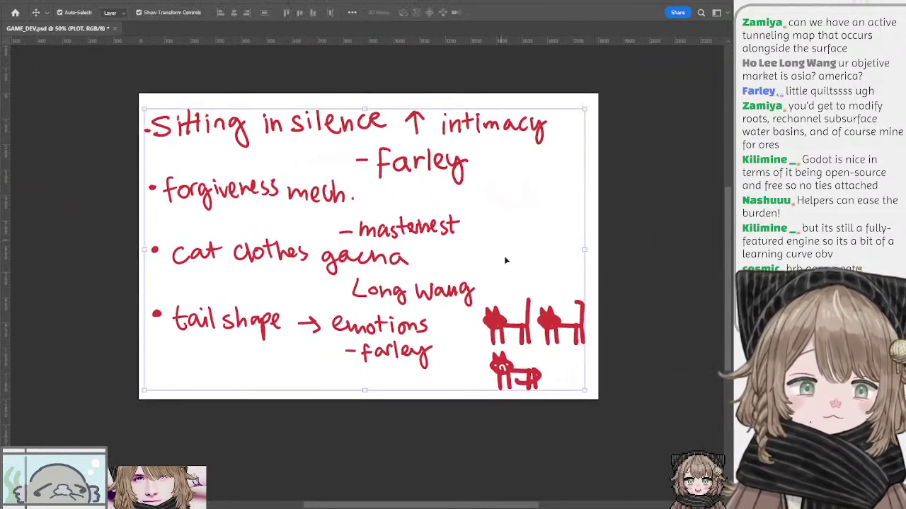
mouse_move(586, 392)
left_mouse_down()
mouse_move(481, 322)
mouse_move(463, 263)
mouse_move(436, 234)
left_mouse_up()
key("Return")
Switch from the PLOT notes to the "What that Tabby do?" plan page
key("l")
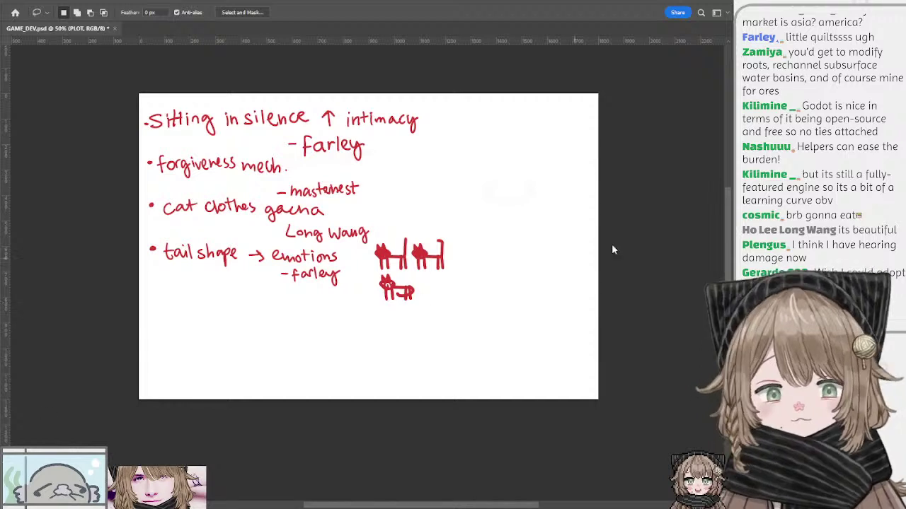
key("Delete")
left_click(624, 282)
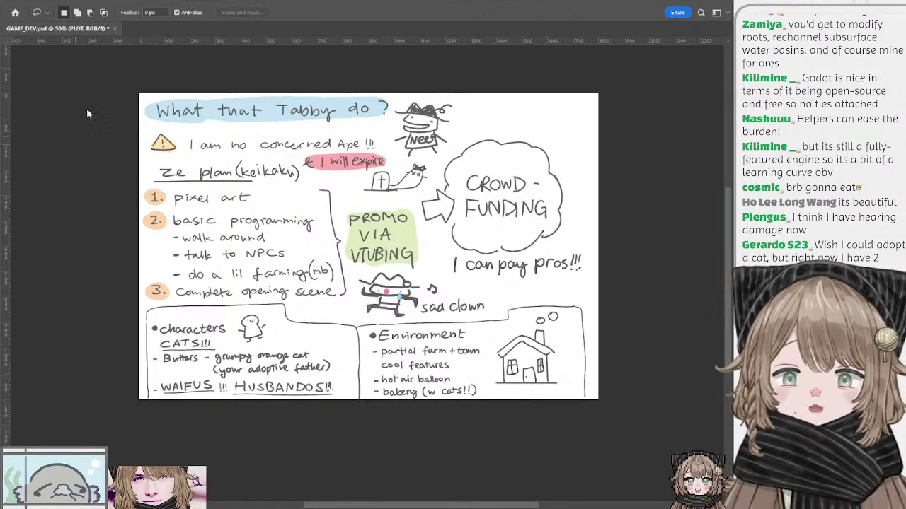
key("ctrl+plus")
left_click_drag(188, 86, 265, 156)
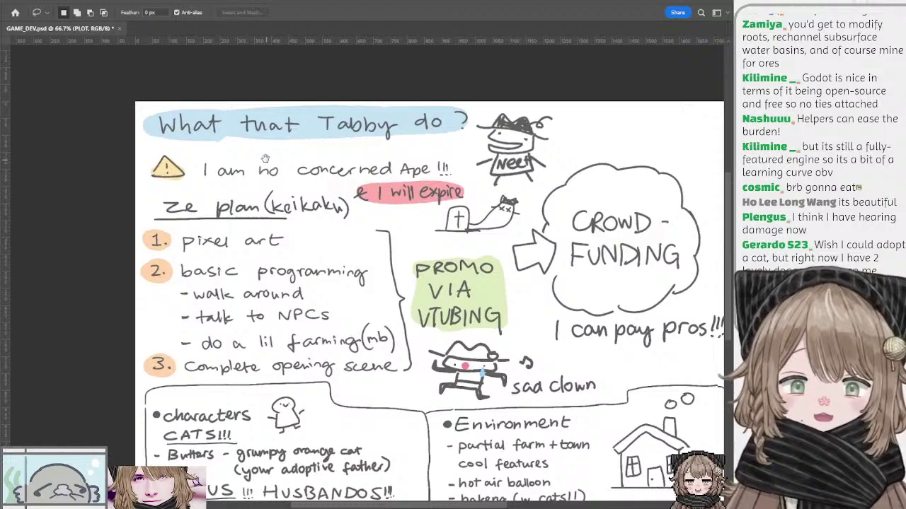
Add a new layer over the plan page and ready the brush with a colour sampled from the title area
key("ctrl+shift+alt+n")
key("b")
left_click(307, 130, "alt")
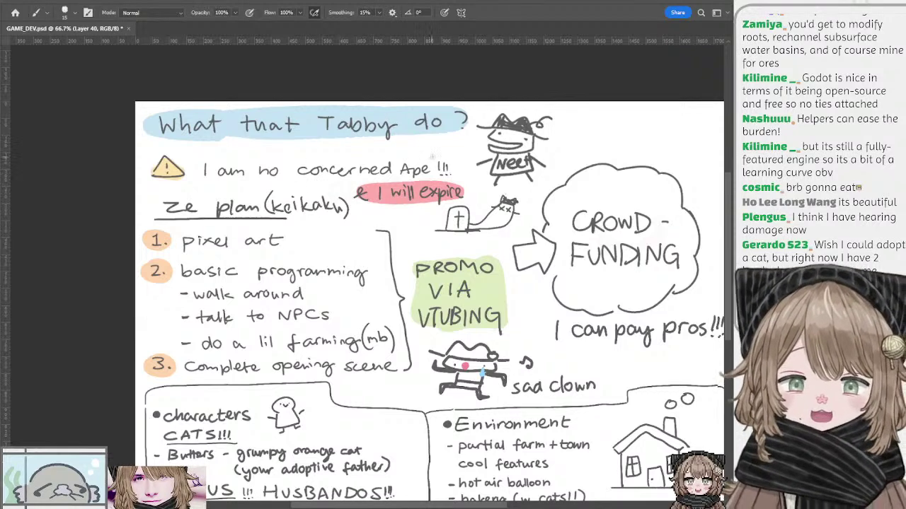
mouse_move(435, 159)
left_mouse_down()
mouse_move(409, 157)
mouse_move(419, 157)
left_mouse_up()
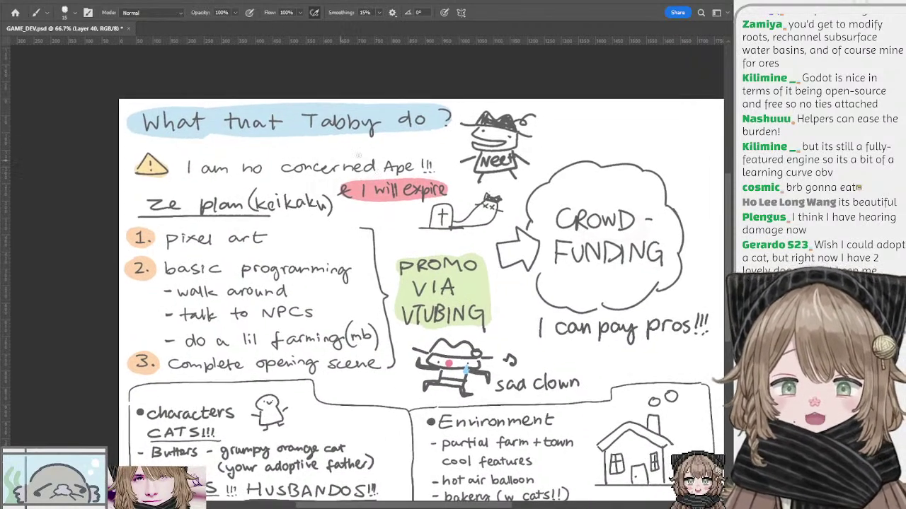
mouse_move(416, 143)
left_mouse_down()
mouse_move(383, 145)
mouse_move(416, 142)
left_mouse_up()
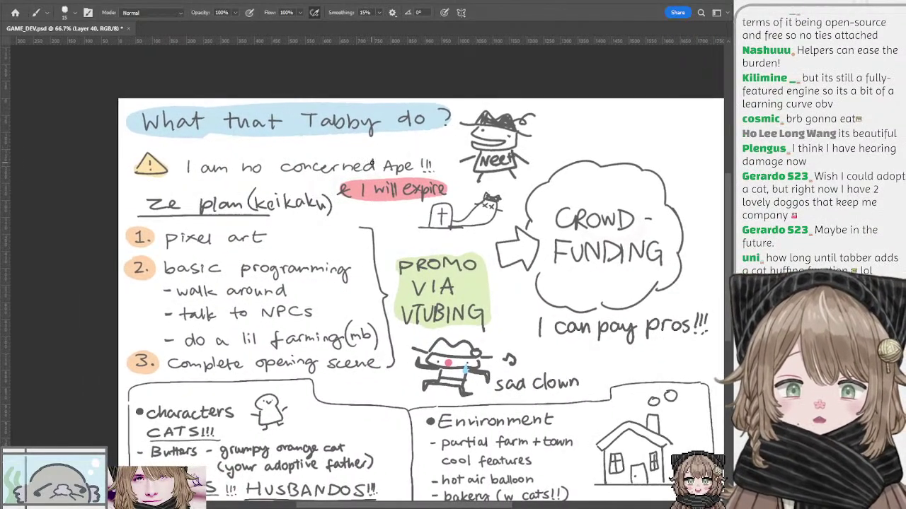
left_click_drag(376, 165, 359, 140)
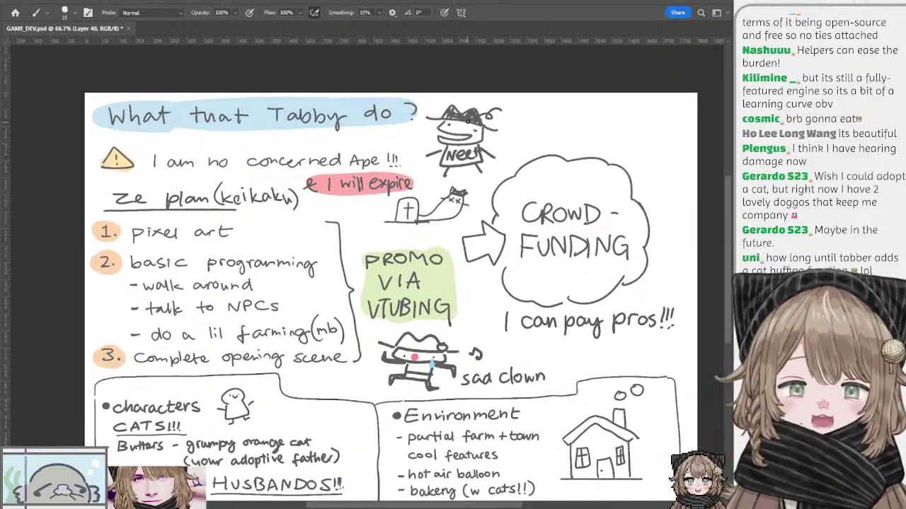
Make the layer holding the hatted "NEET" doodle active and return to the Brush tool
left_click(469, 117, "ctrl")
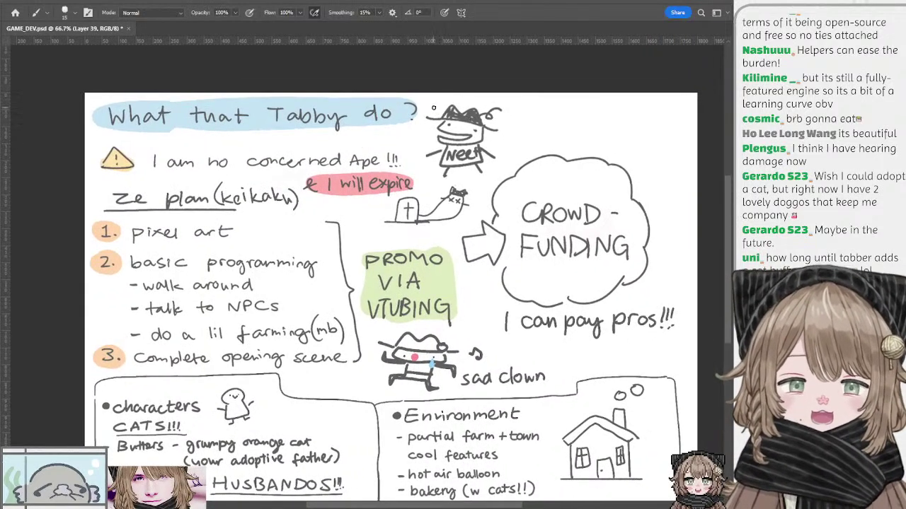
key("l")
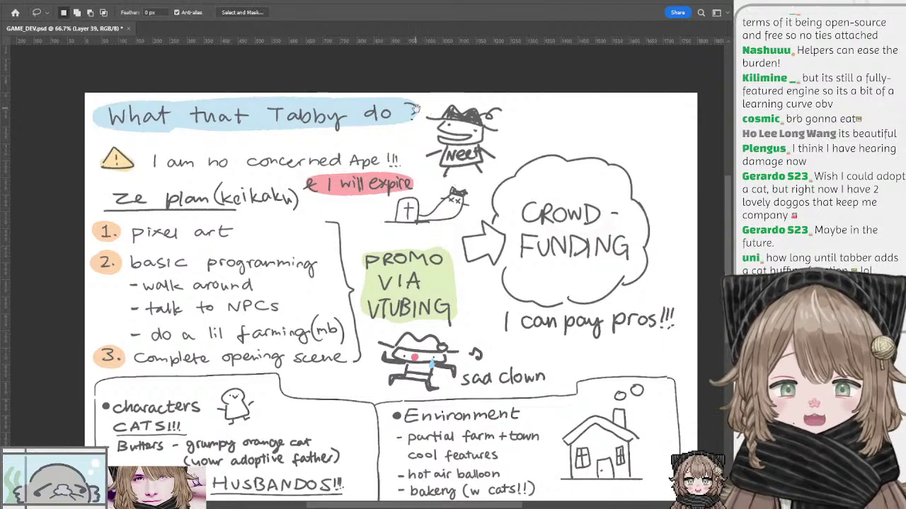
mouse_move(379, 133)
left_mouse_down()
mouse_move(432, 134)
mouse_move(423, 116)
mouse_move(429, 125)
left_mouse_up()
key("b")
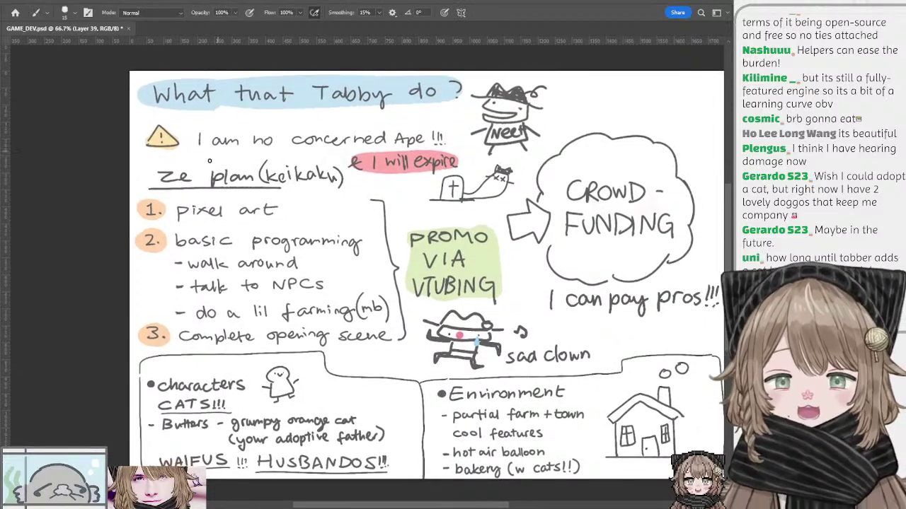
Examine the "ze plan" section and its numbered goals, starting with pixel art, on the plan page
left_click_drag(260, 183, 278, 172)
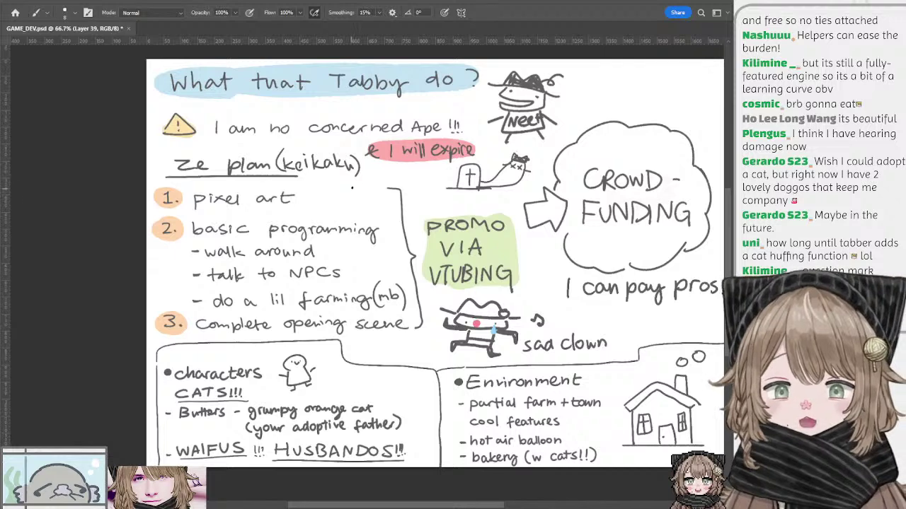
left_click_drag(361, 194, 364, 192)
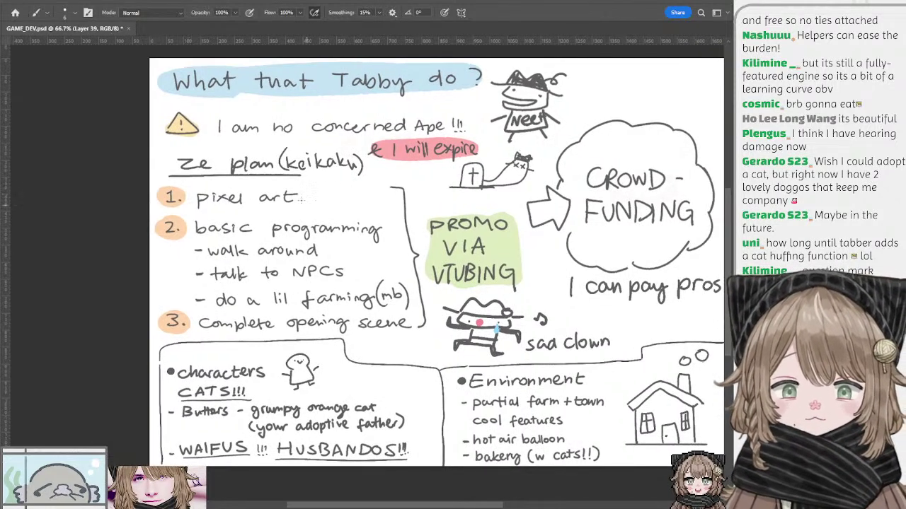
left_click_drag(325, 181, 319, 187)
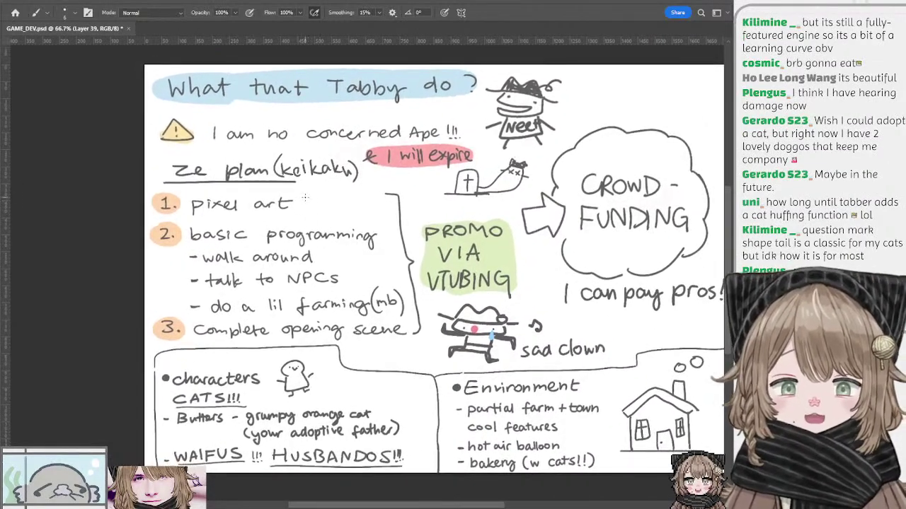
mouse_move(314, 202)
left_mouse_down()
mouse_move(323, 206)
mouse_move(313, 202)
left_mouse_up()
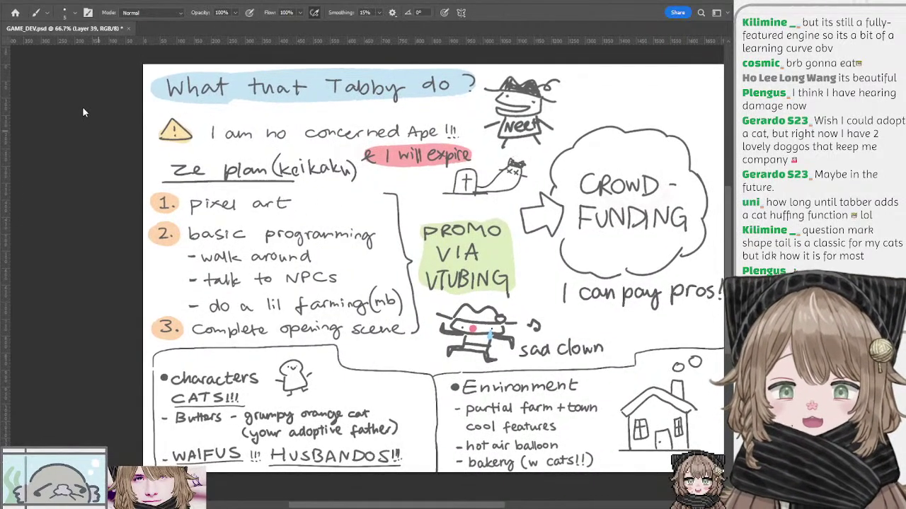
key("ctrl+=")
left_click_drag(190, 154, 293, 203)
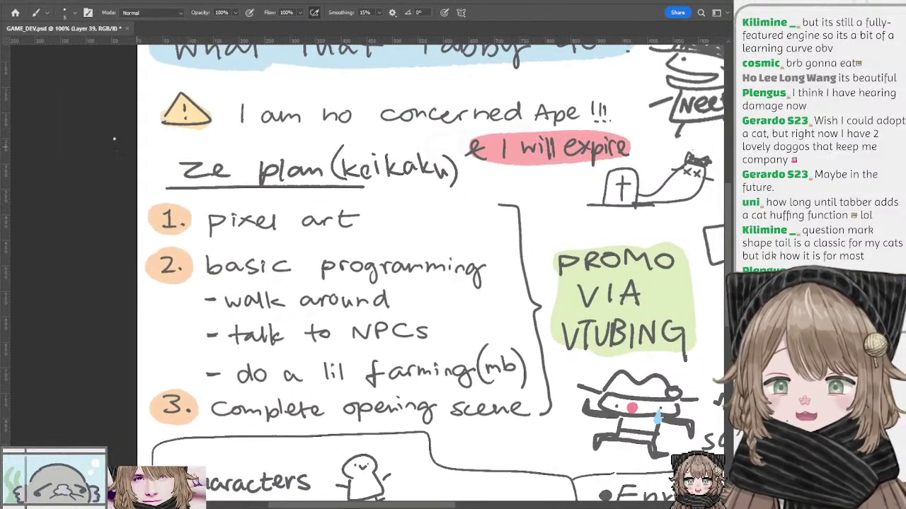
key("ctrl+-")
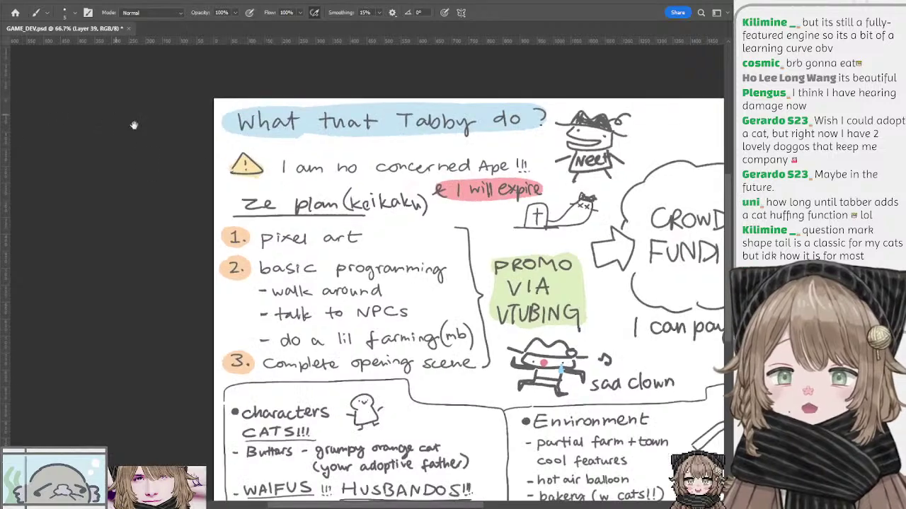
left_click_drag(222, 189, 164, 184)
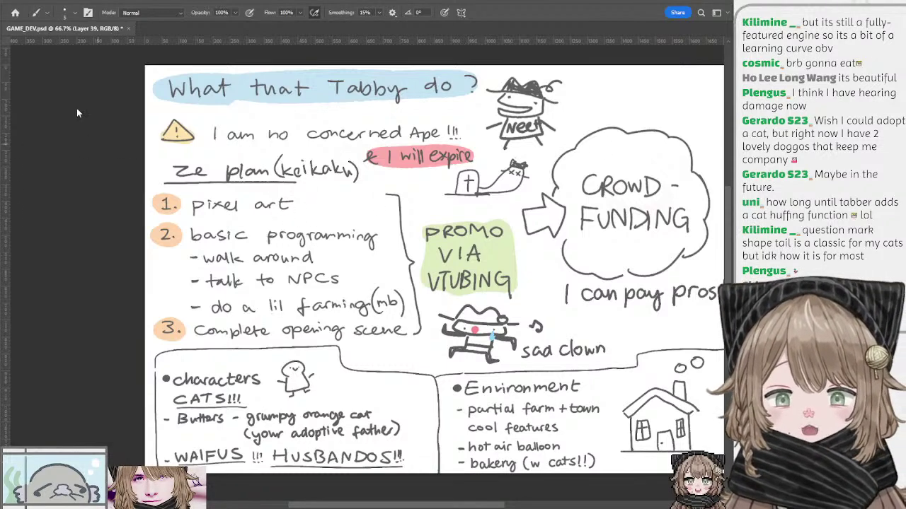
Try small pointing arrows beside the "walk around" and "talk to NPCs" items, and undo them
key("ctrl+plus")
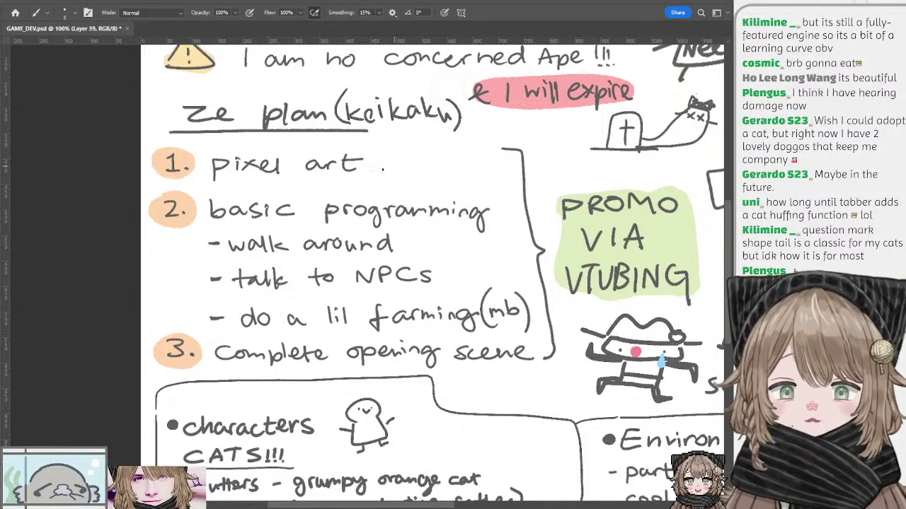
left_click_drag(442, 169, 409, 160)
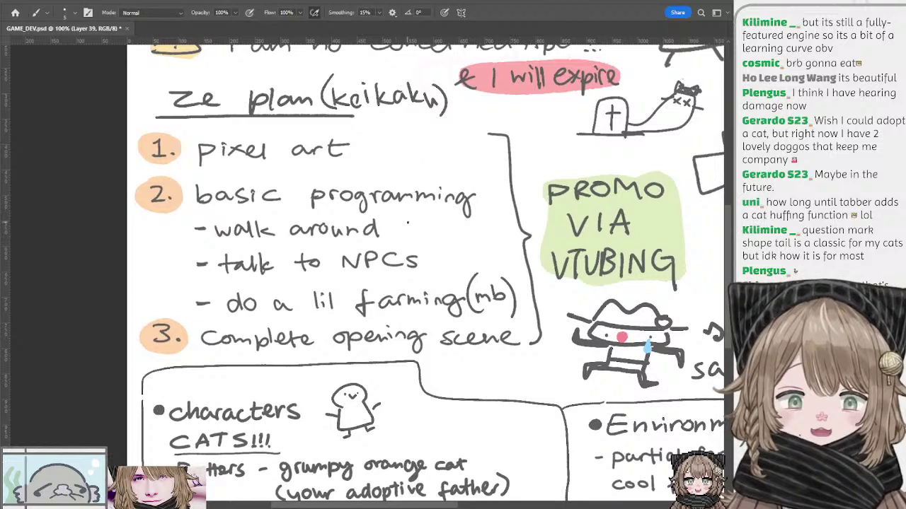
left_click_drag(411, 218, 408, 217)
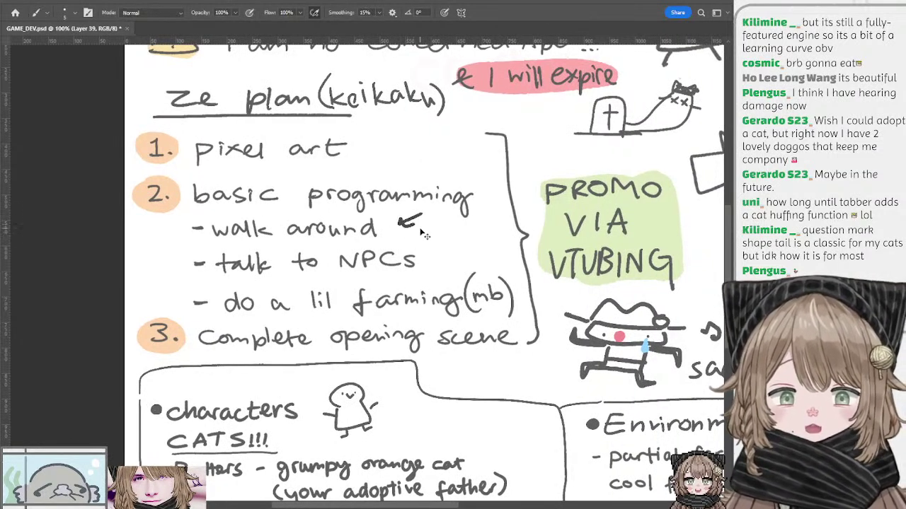
mouse_move(411, 239)
left_mouse_down()
mouse_move(392, 233)
mouse_move(450, 238)
left_mouse_up()
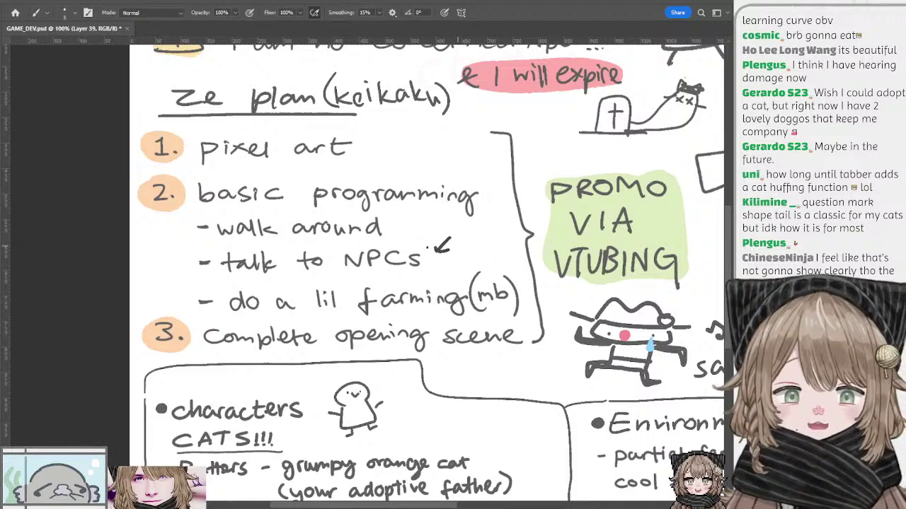
key("ctrl+z")
Examine the basic programming sub-items, the opening scene goal and the characters section of the plan
mouse_move(482, 228)
left_mouse_down()
mouse_move(460, 230)
mouse_move(480, 230)
left_mouse_up()
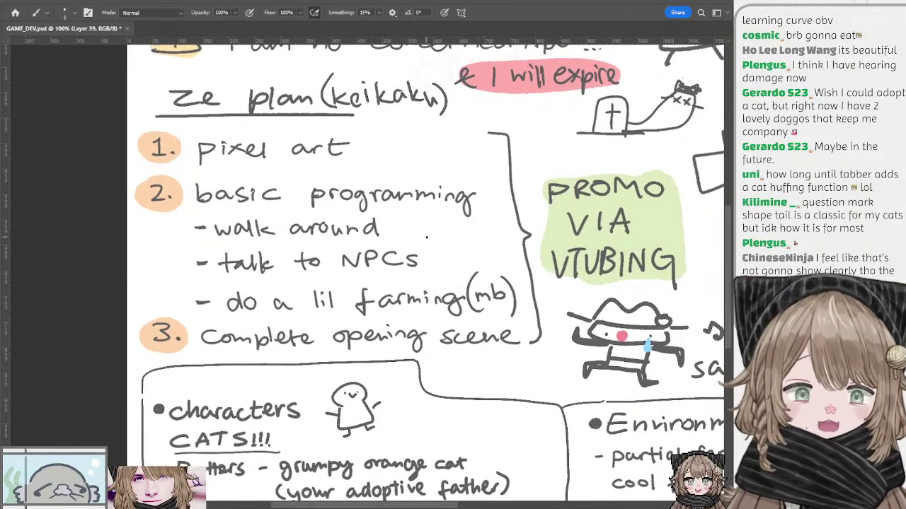
left_click_drag(449, 264, 446, 258)
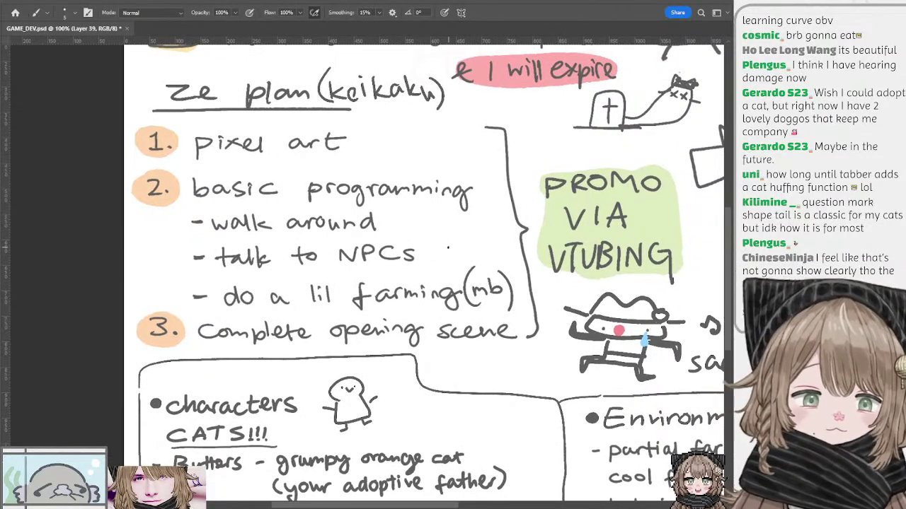
mouse_move(445, 217)
left_mouse_down()
mouse_move(447, 254)
mouse_move(457, 249)
mouse_move(452, 236)
left_mouse_up()
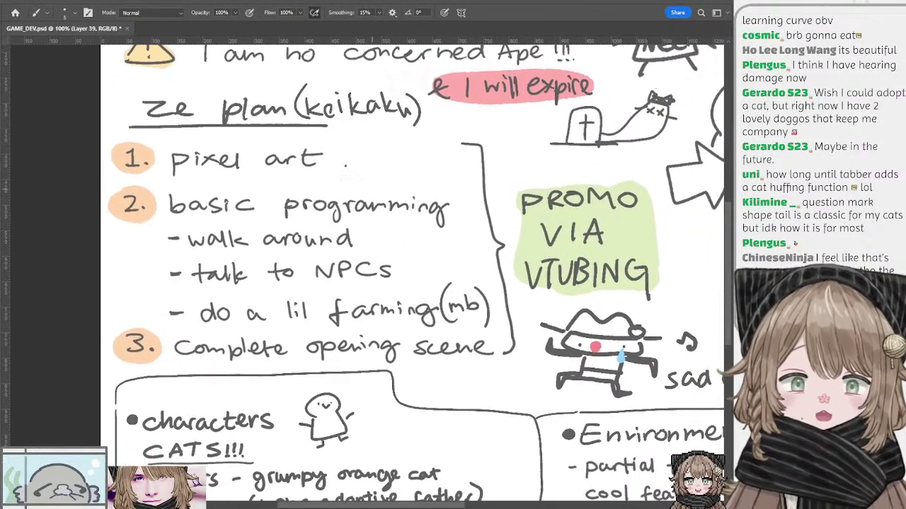
key("ctrl+minus")
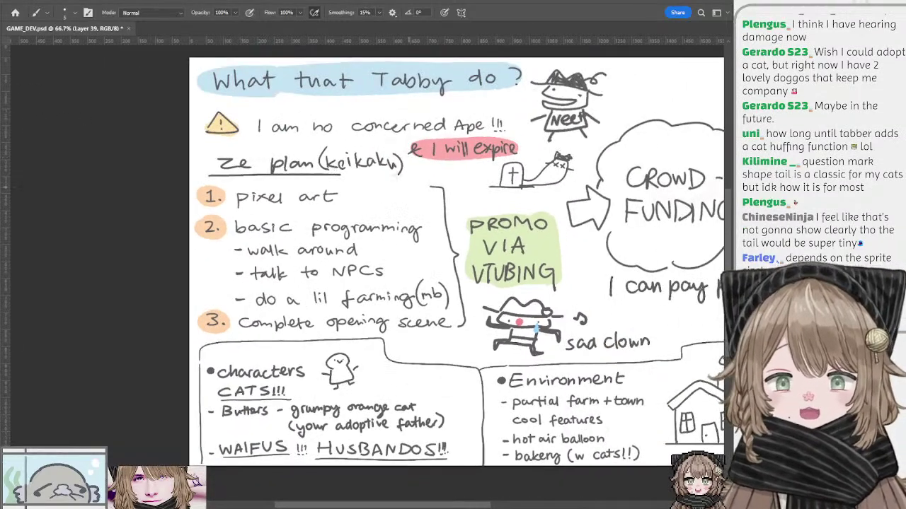
left_click_drag(382, 155, 381, 151)
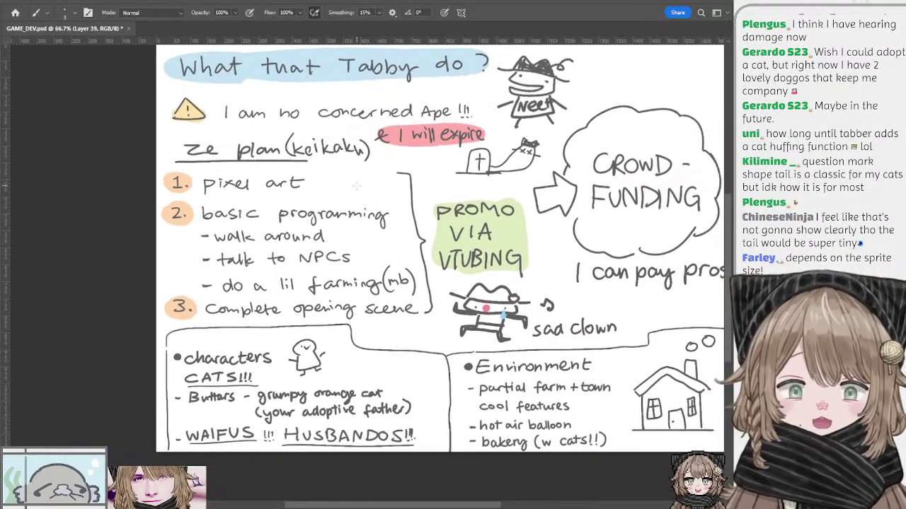
key("ctrl+plus")
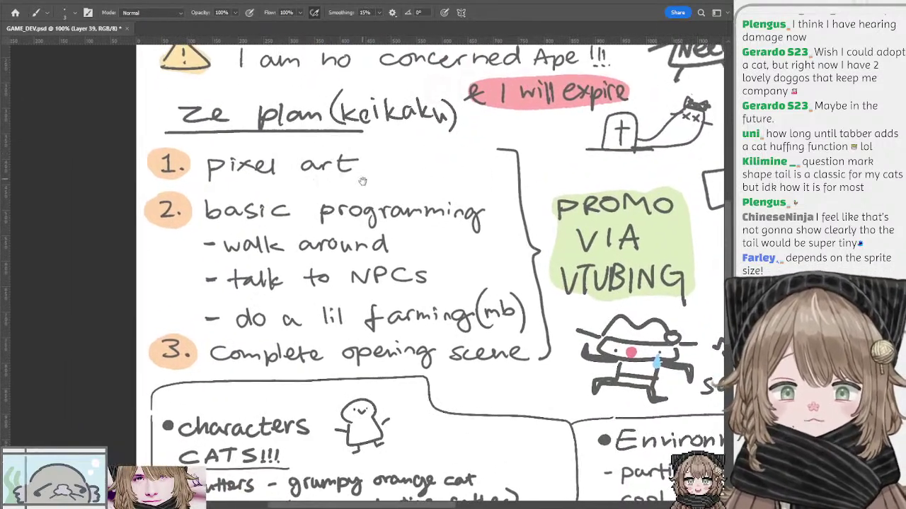
left_click_drag(363, 182, 349, 157)
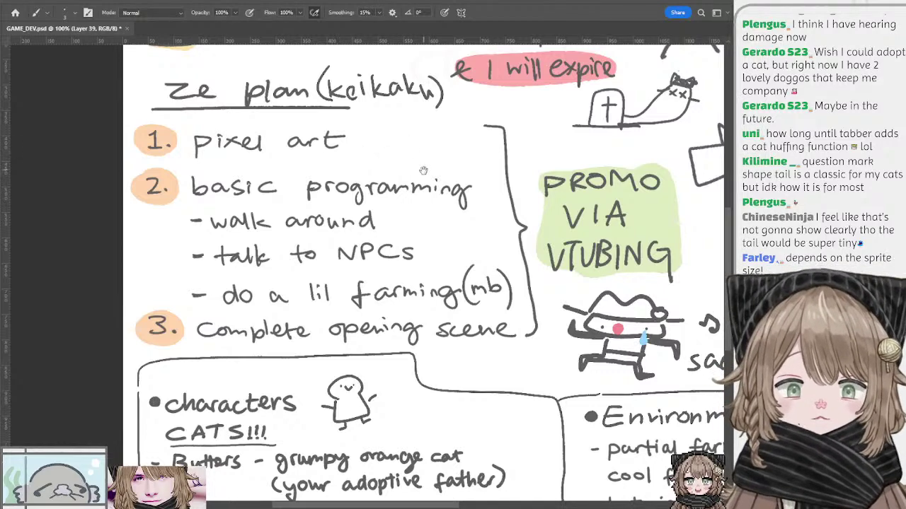
left_click_drag(423, 170, 415, 147)
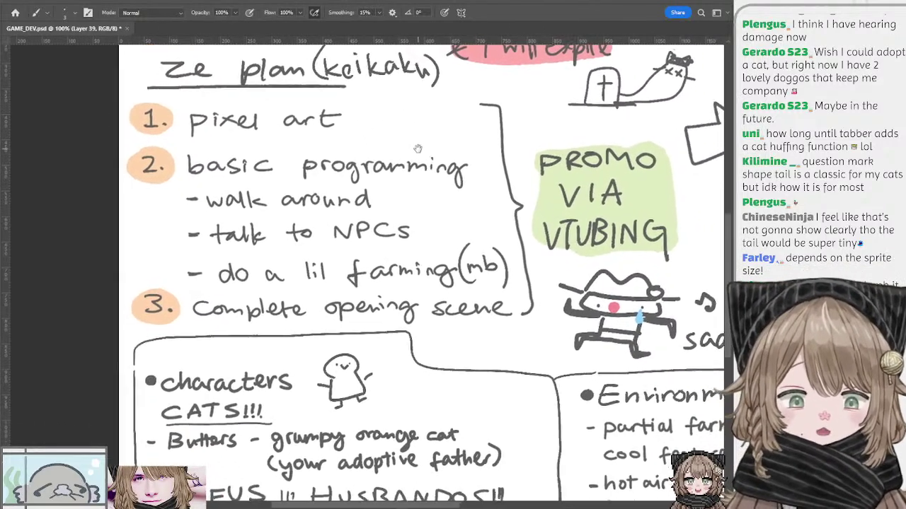
left_click_drag(288, 242, 307, 211)
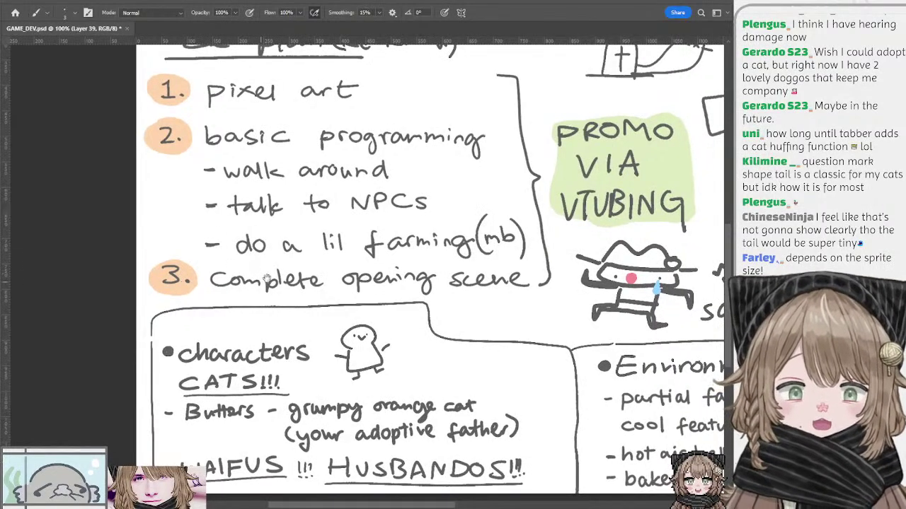
left_click_drag(276, 278, 244, 277)
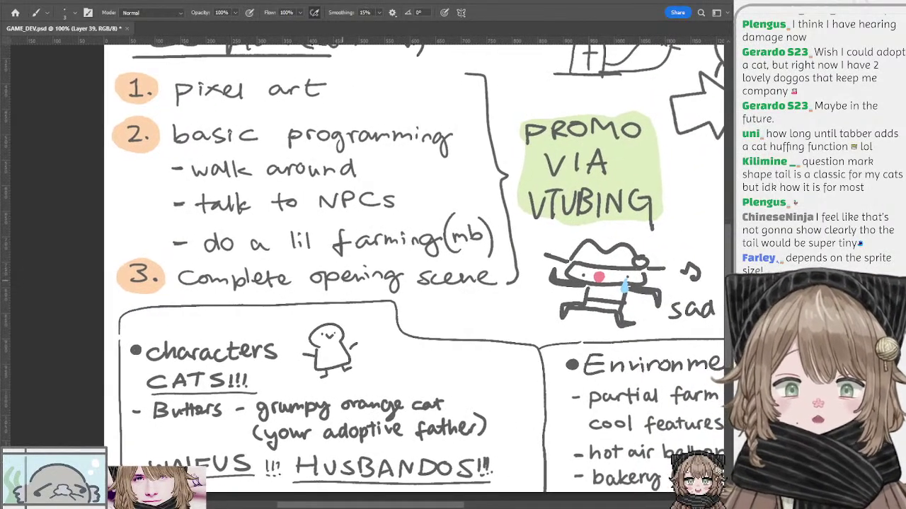
left_click_drag(359, 256, 372, 335)
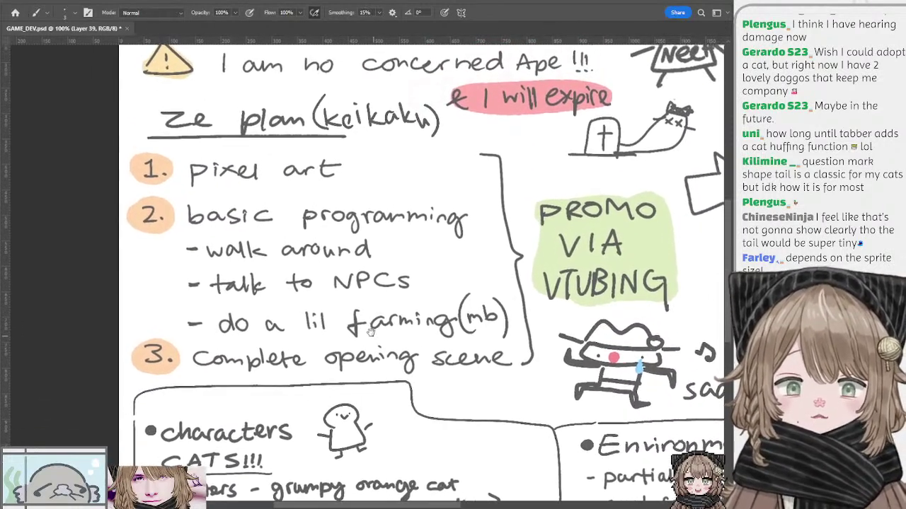
Examine the numbered goals under "ze plan" and how they fit into the whole plan page
left_click_drag(332, 259, 318, 240)
scroll(336, 265, "down", 1)
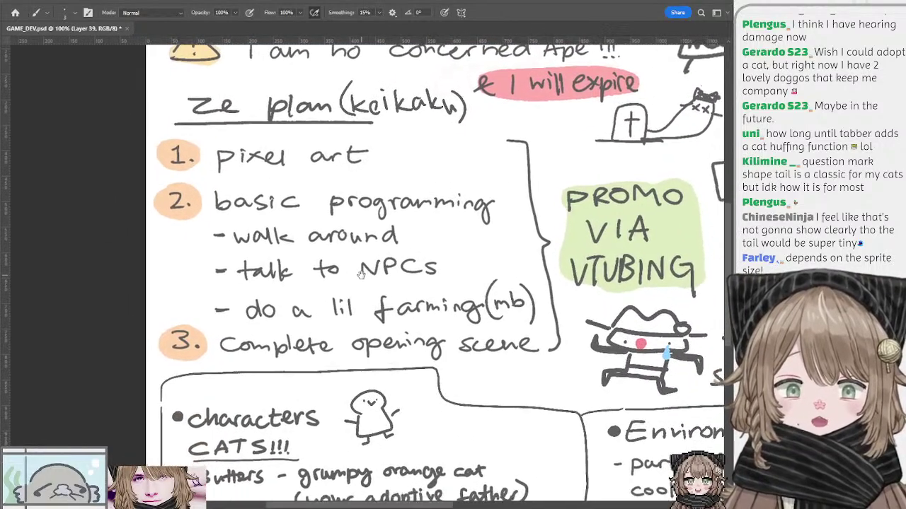
scroll(344, 249, "up", 1)
scroll(340, 240, "down", 1)
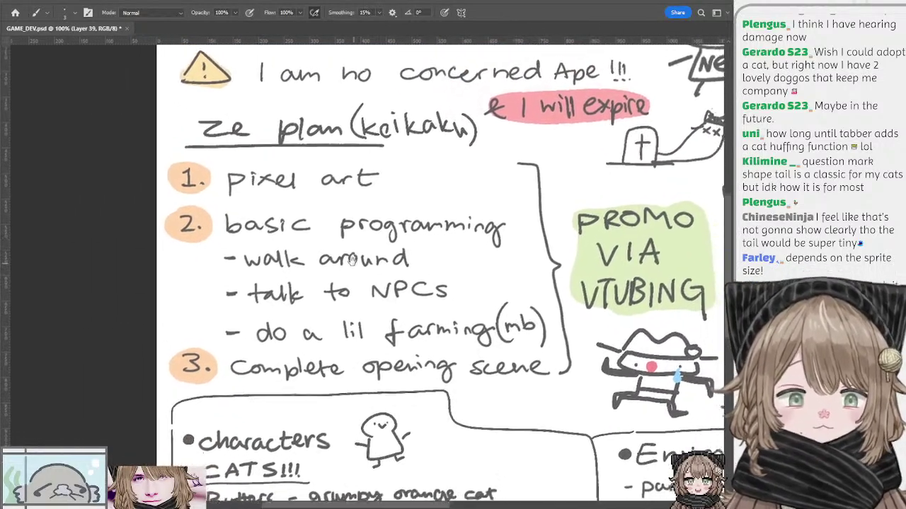
scroll(339, 256, "up", 1)
mouse_move(382, 265)
left_mouse_down()
mouse_move(350, 234)
mouse_move(342, 207)
mouse_move(370, 257)
left_mouse_up()
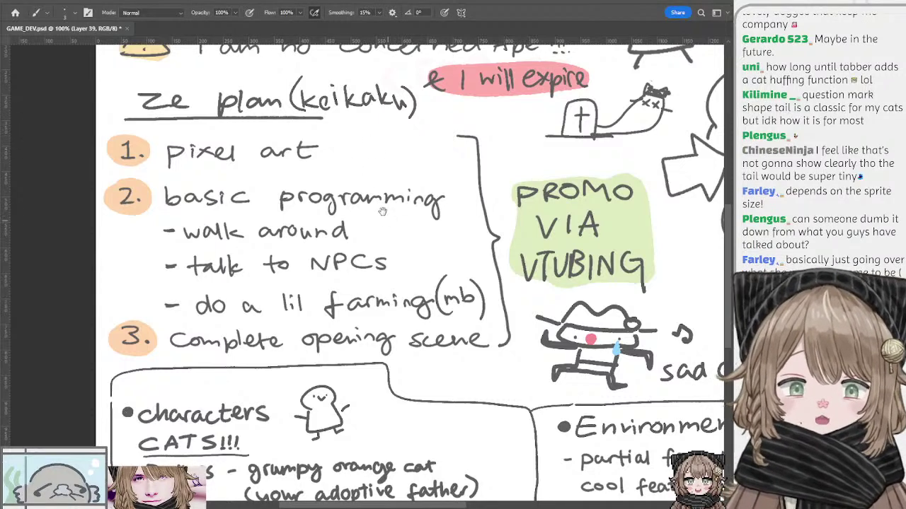
left_click_drag(384, 217, 372, 210)
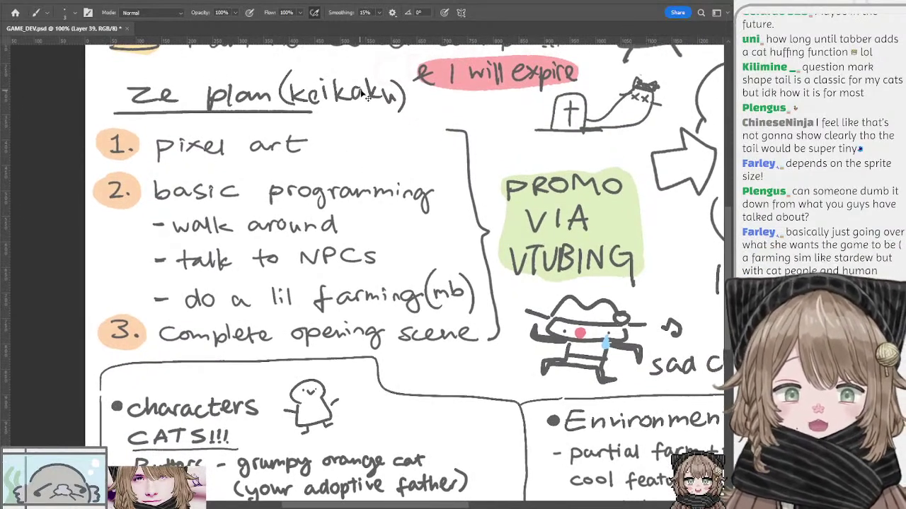
left_click_drag(353, 171, 272, 170)
key("ctrl+minus")
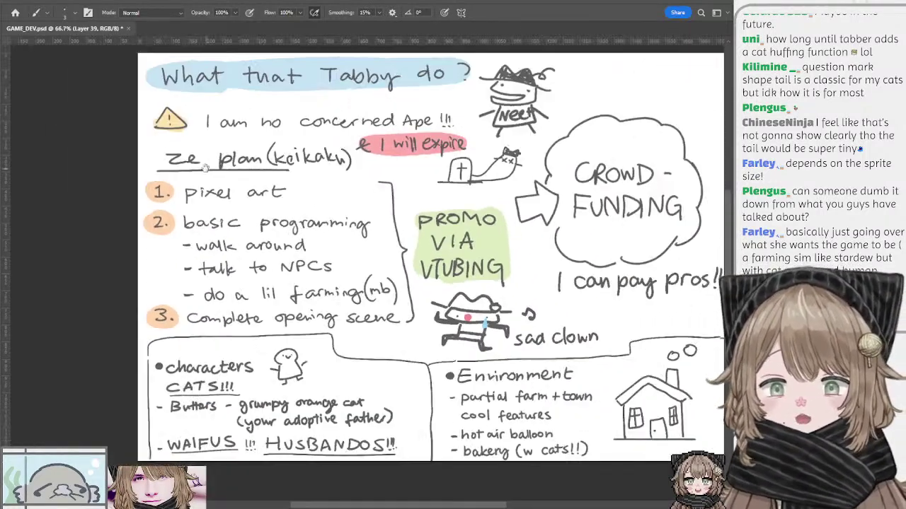
left_click_drag(198, 168, 224, 185)
left_click_drag(305, 212, 234, 169)
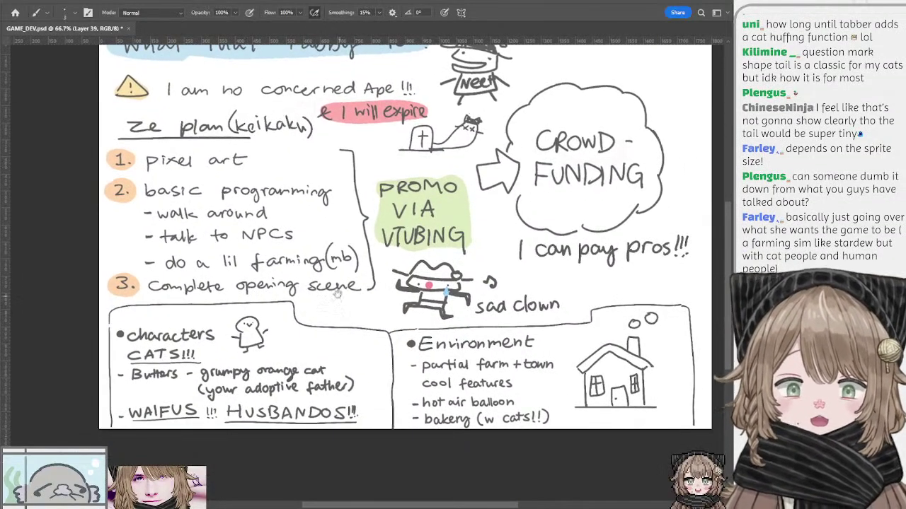
left_click_drag(338, 295, 368, 281)
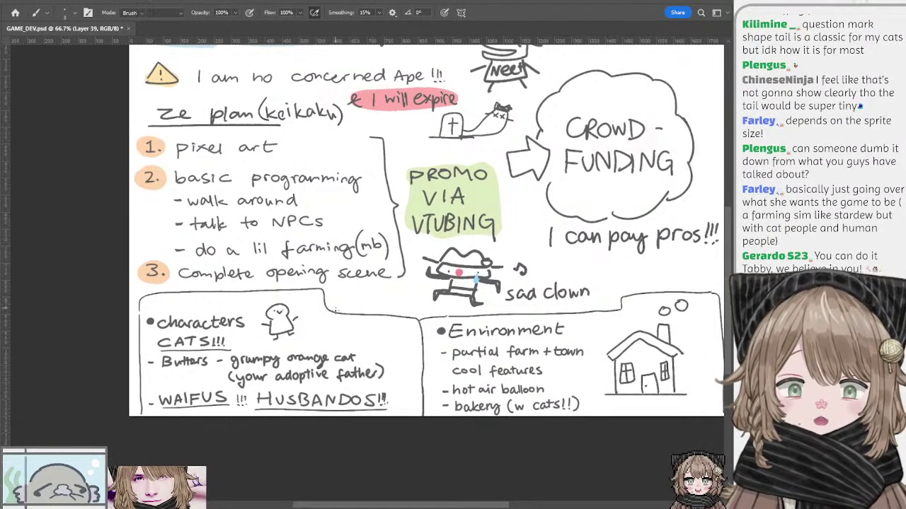
key("e")
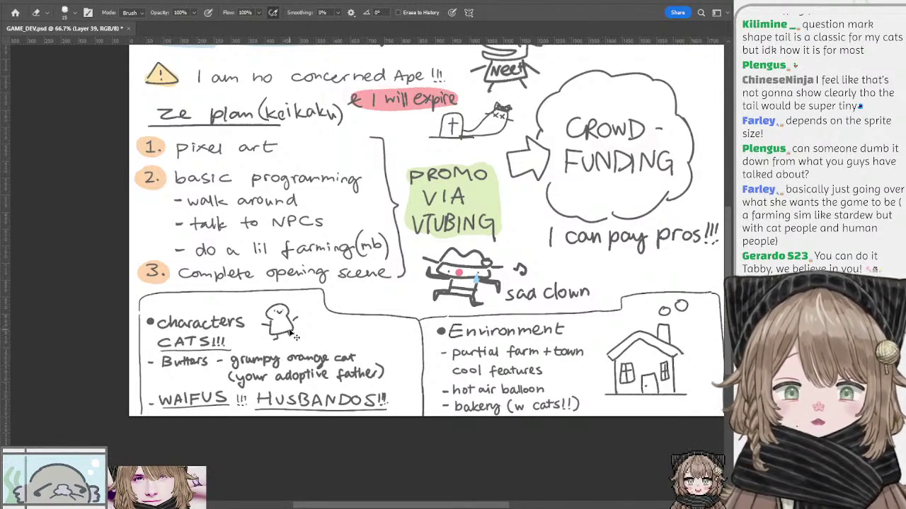
key("l")
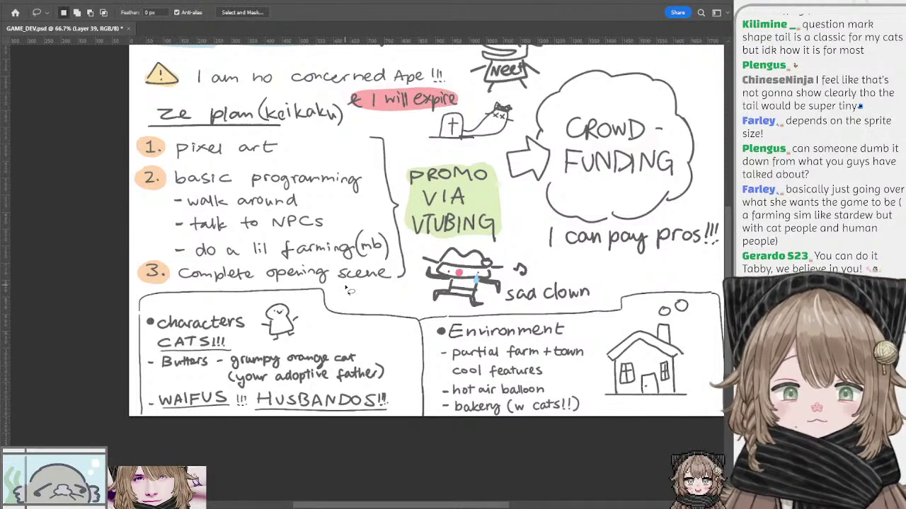
left_click_drag(334, 276, 341, 291)
key("b")
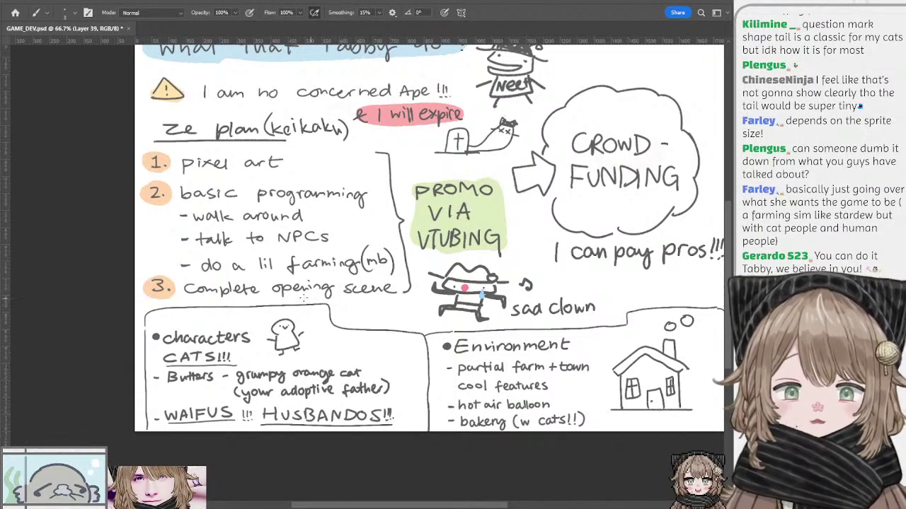
Examine the "complete opening scene" goal and its surroundings between the programming items and the characters box
key("ctrl+plus")
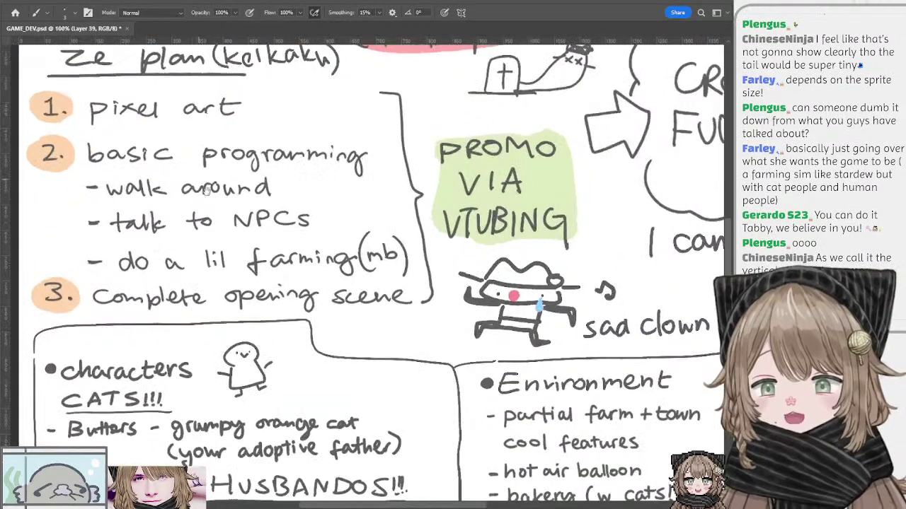
left_click_drag(225, 203, 331, 161)
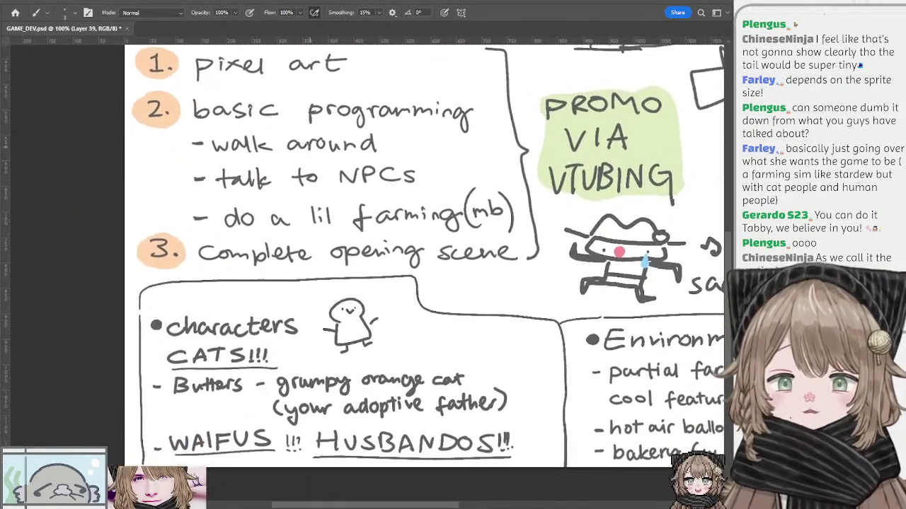
left_click_drag(385, 218, 358, 206)
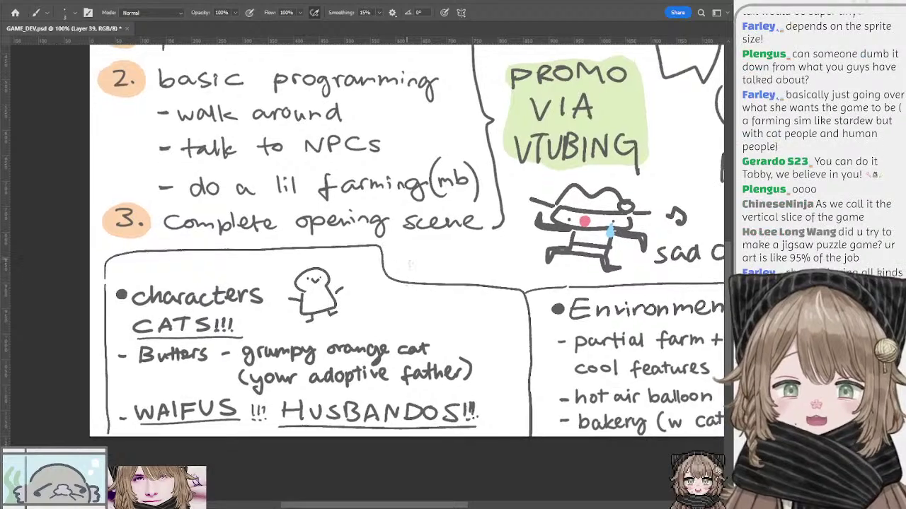
left_click_drag(450, 256, 457, 285)
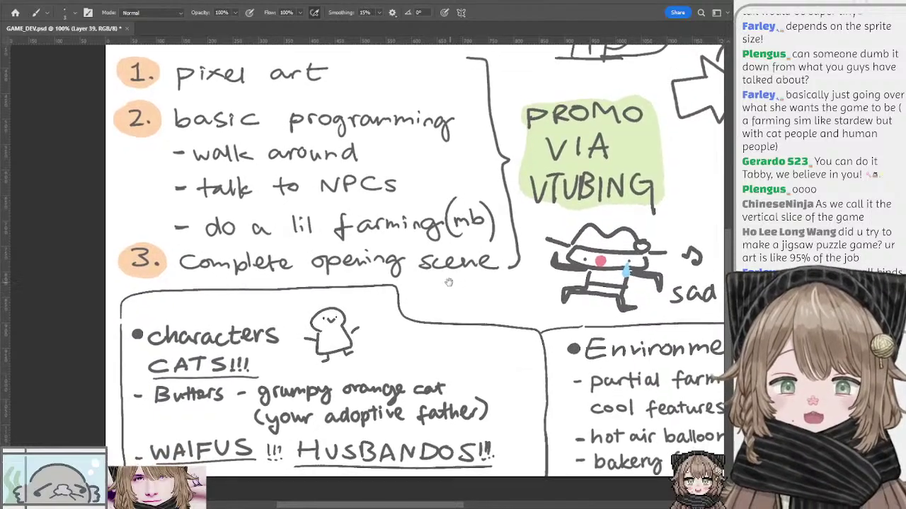
left_click_drag(447, 282, 446, 264)
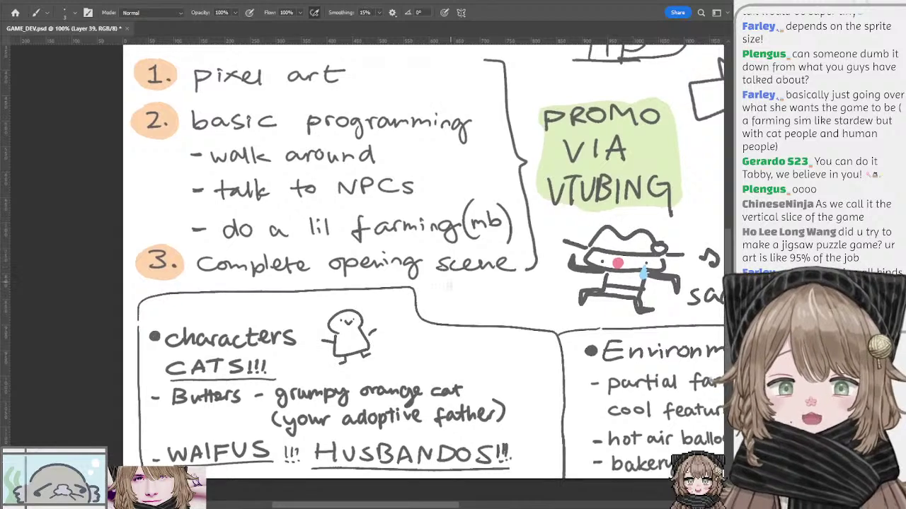
left_click_drag(439, 286, 398, 263)
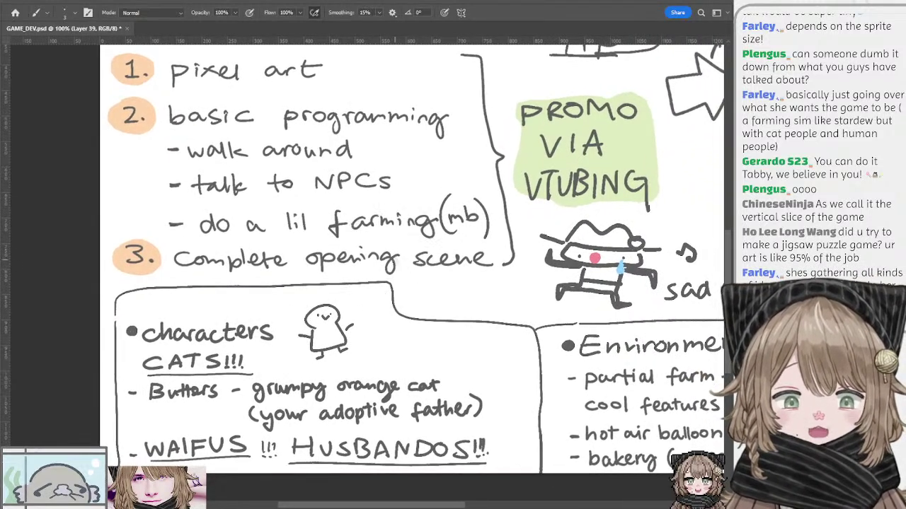
left_click_drag(431, 286, 467, 316)
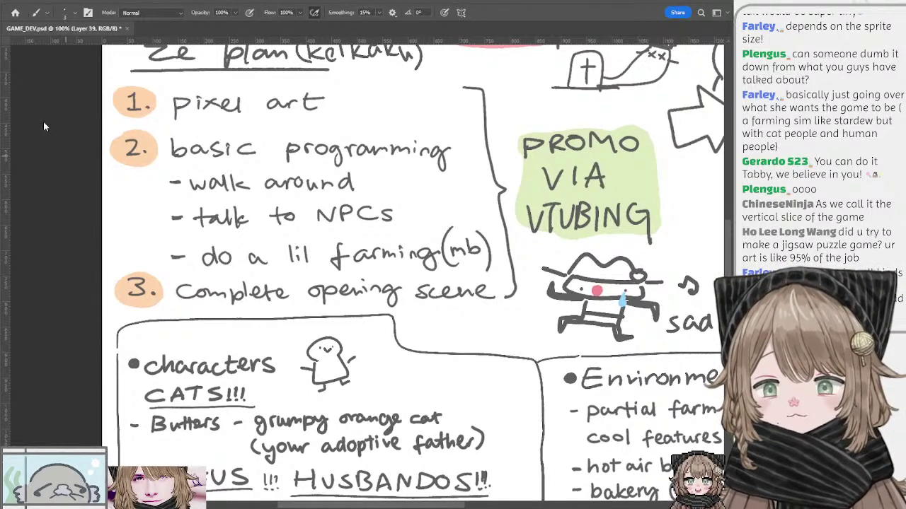
left_click_drag(185, 148, 187, 199)
key("ctrl+minus")
left_click_drag(263, 162, 203, 145)
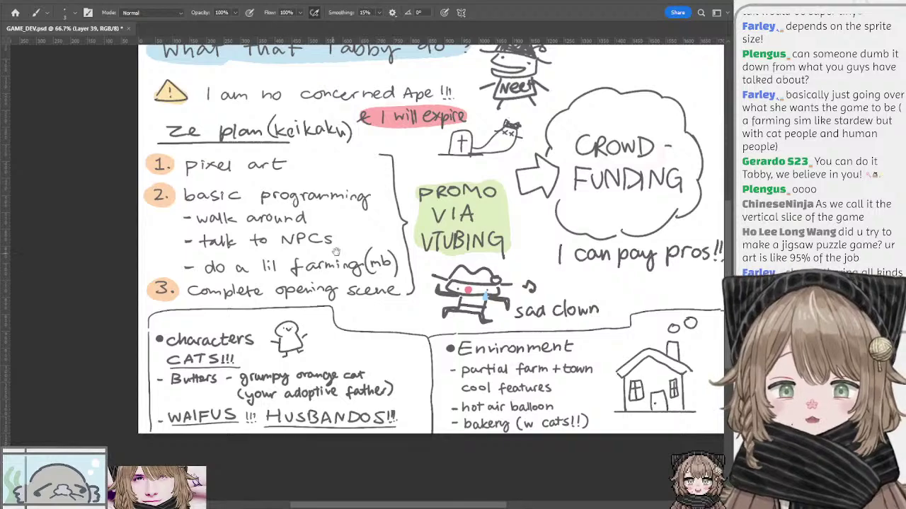
mouse_move(336, 251)
left_mouse_down()
mouse_move(318, 249)
mouse_move(331, 264)
mouse_move(258, 293)
mouse_move(368, 246)
mouse_move(269, 232)
left_mouse_up()
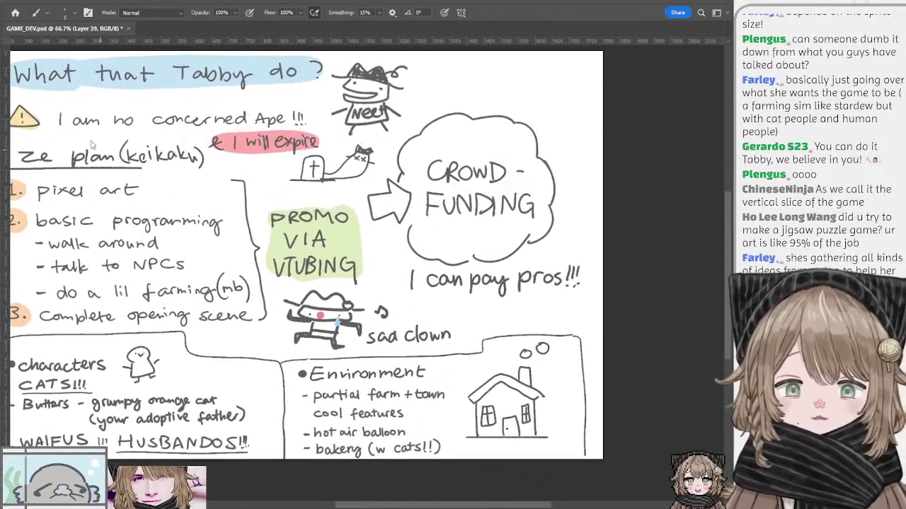
Examine the "PROMO VIA VTUBING" block and the "CROWD-FUNDING" cloud with its "I can pay pros!!!" note
key("ctrl+plus")
left_click_drag(253, 196, 245, 217)
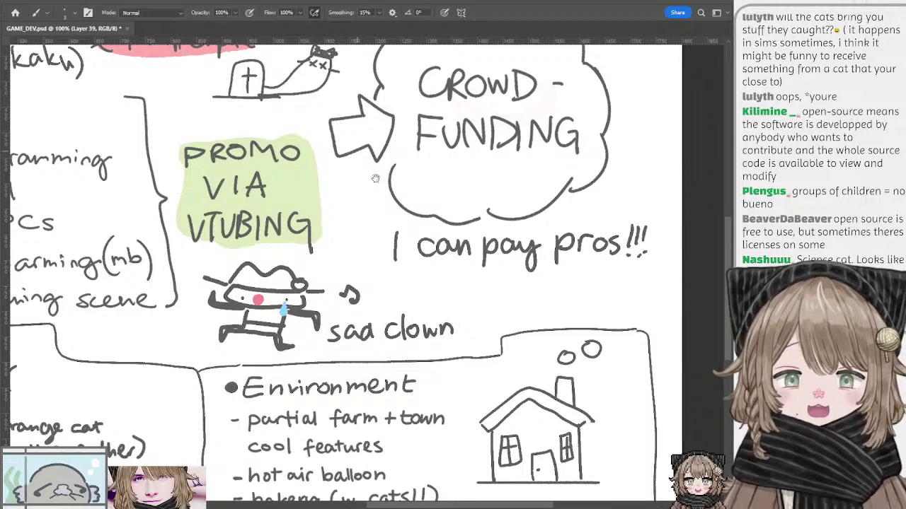
left_click_drag(428, 302, 381, 259)
left_click_drag(361, 228, 384, 285)
left_click_drag(316, 201, 366, 206)
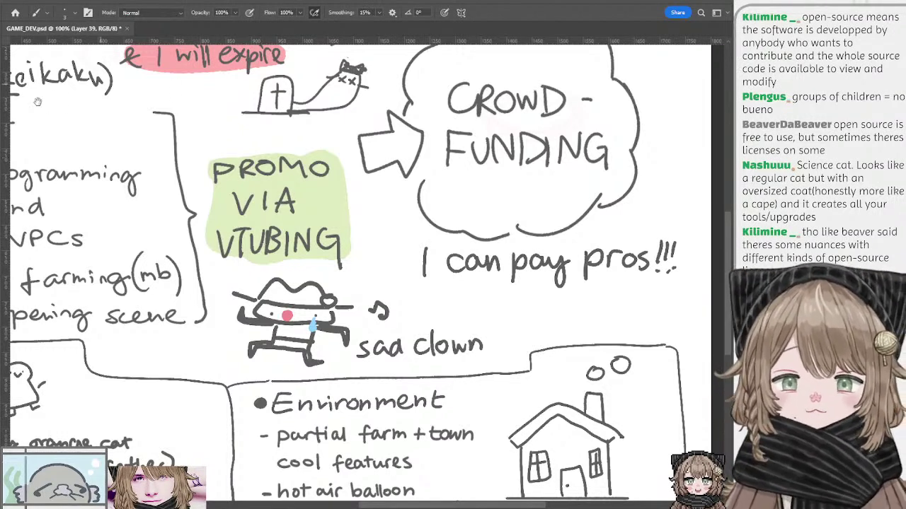
key("ctrl+minus")
key("ctrl+minus")
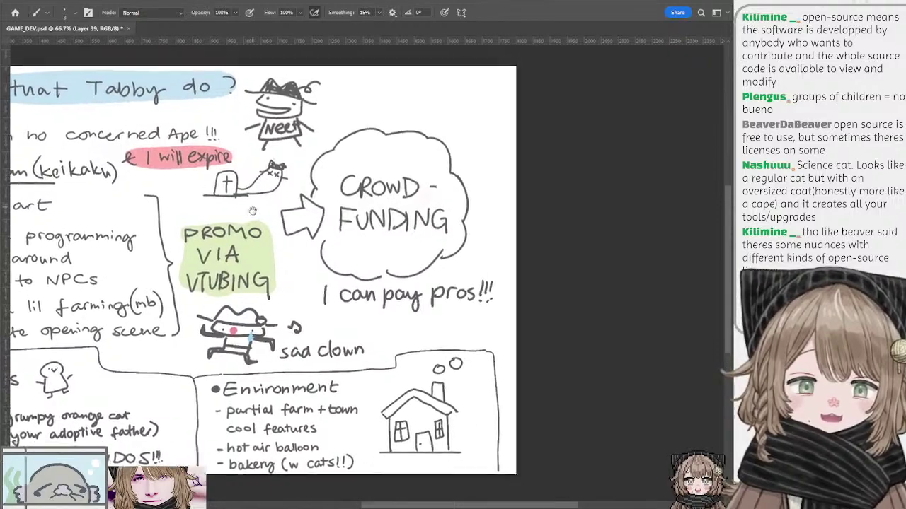
key("ctrl+plus")
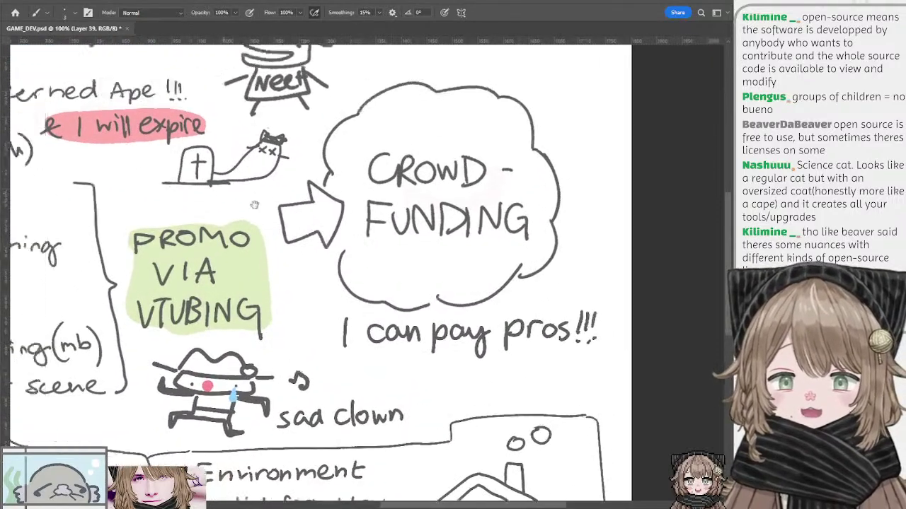
left_click_drag(194, 264, 185, 264)
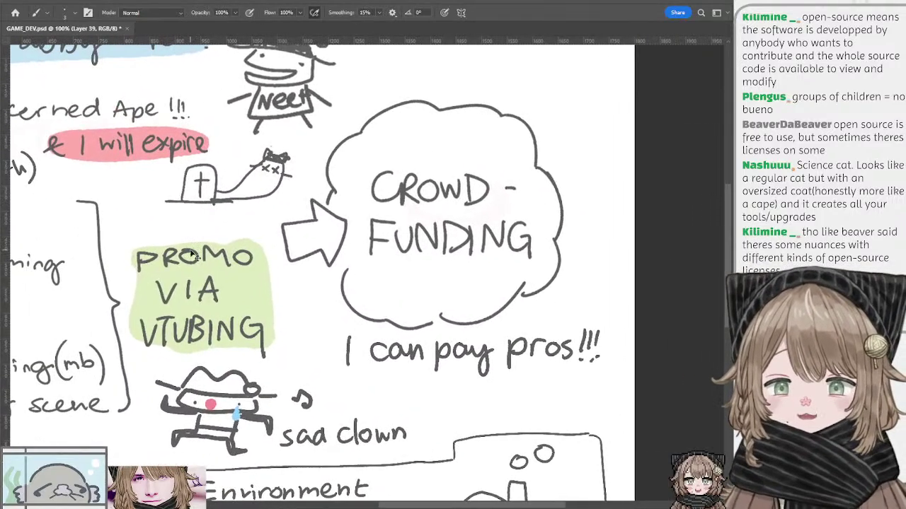
left_click_drag(195, 226, 227, 233)
key("ctrl+minus")
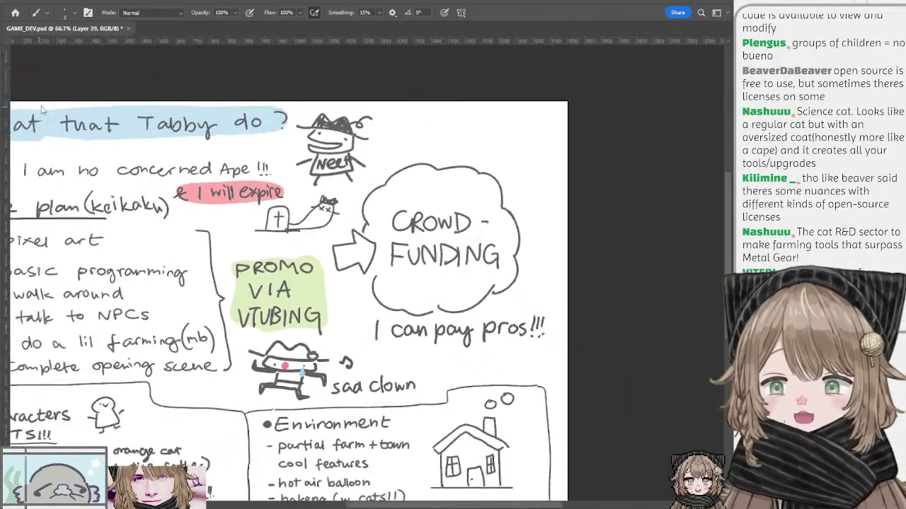
key("ctrl+plus")
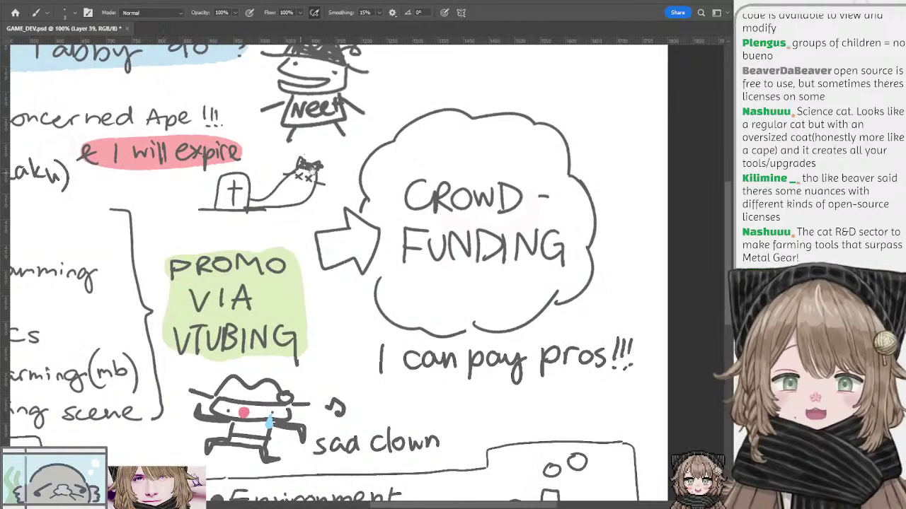
left_click_drag(312, 171, 200, 162)
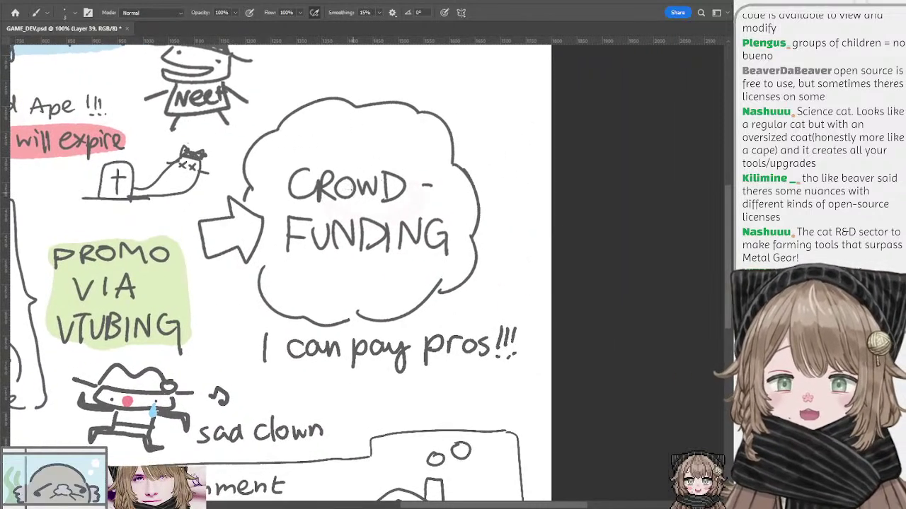
left_click_drag(345, 167, 334, 152)
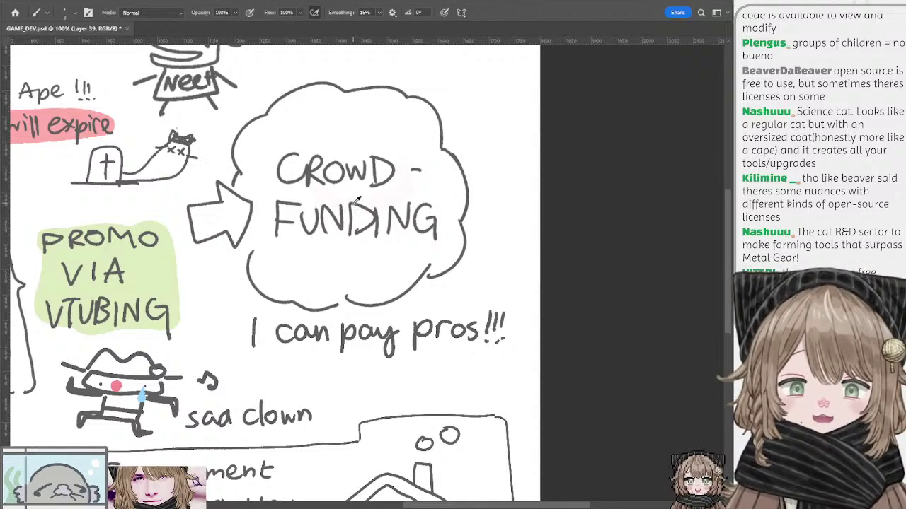
Sample the dark line colour and close the gap in the crowdfunding cloud's outline just below the arrow
left_click(353, 203, "alt")
mouse_move(342, 182)
left_mouse_down()
mouse_move(365, 208)
mouse_move(340, 175)
mouse_move(357, 180)
mouse_move(347, 180)
left_mouse_up()
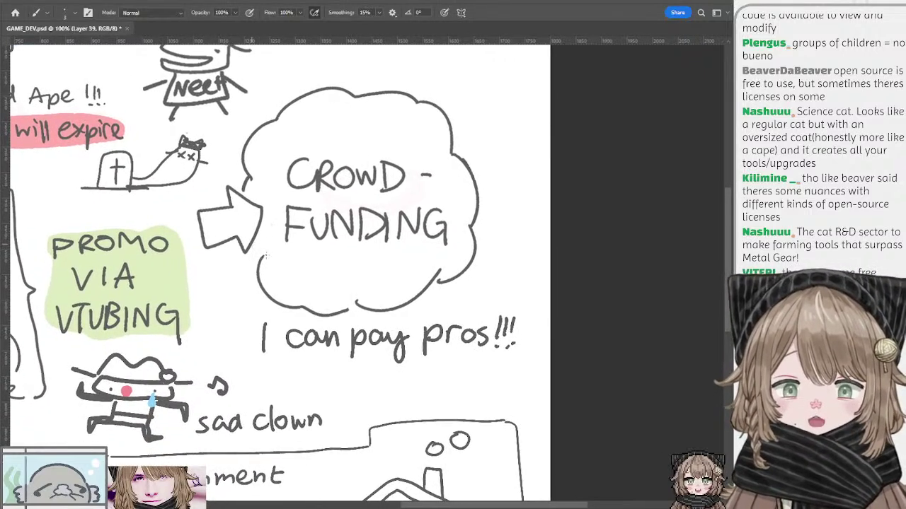
left_click(252, 238, "alt")
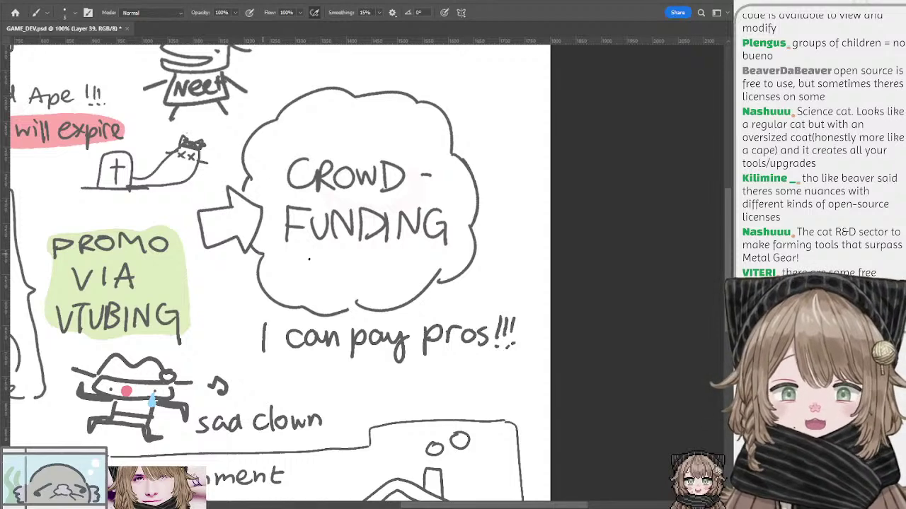
Lasso the words "can pay pros!!!" below the cloud, move them closer to the "I", and deselect
left_click_drag(340, 262, 328, 199)
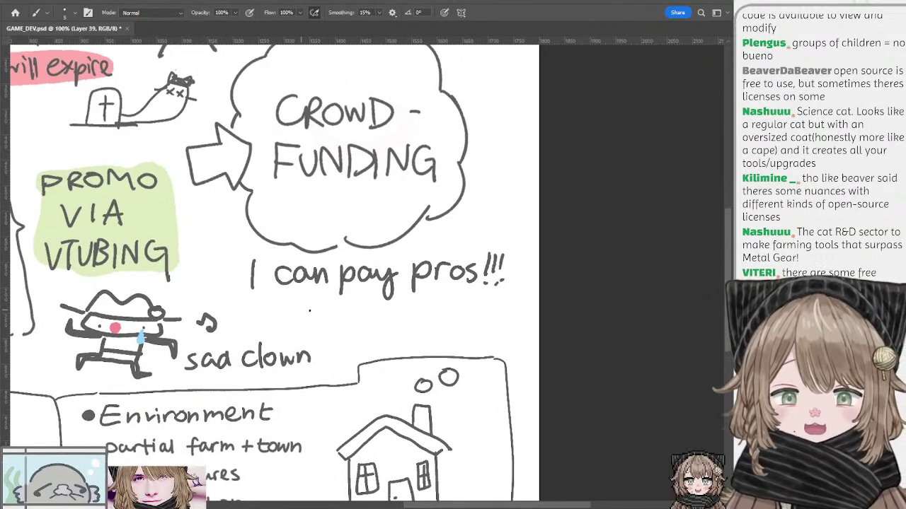
left_click_drag(303, 292, 263, 280)
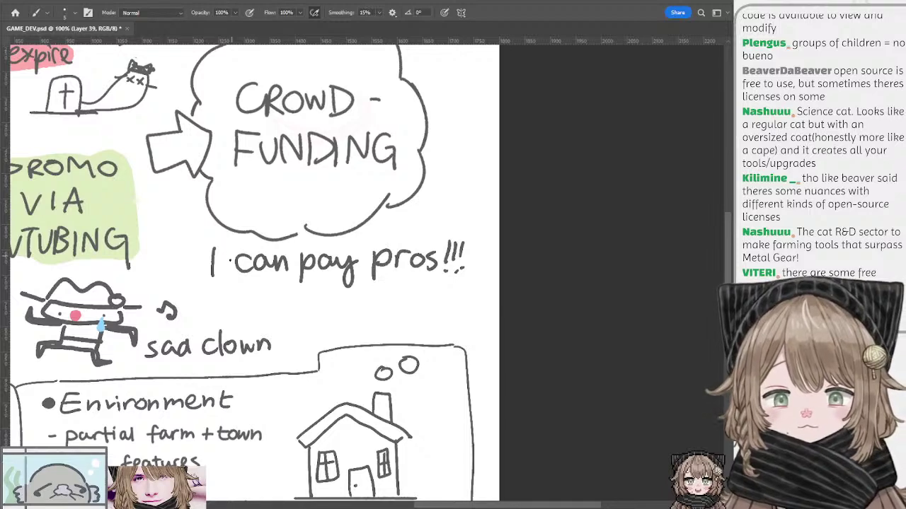
key("l")
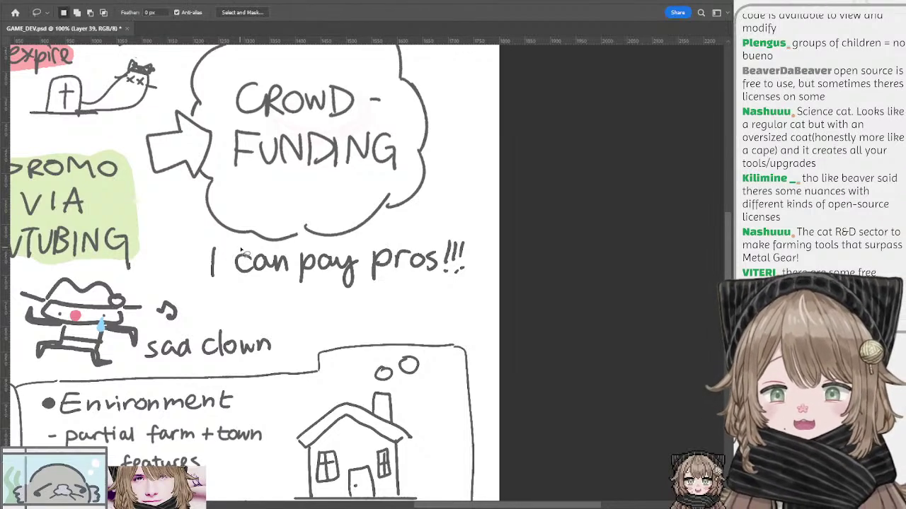
mouse_move(240, 251)
left_mouse_down()
mouse_move(342, 319)
mouse_move(489, 290)
mouse_move(457, 220)
mouse_move(283, 248)
mouse_move(324, 266)
left_mouse_up()
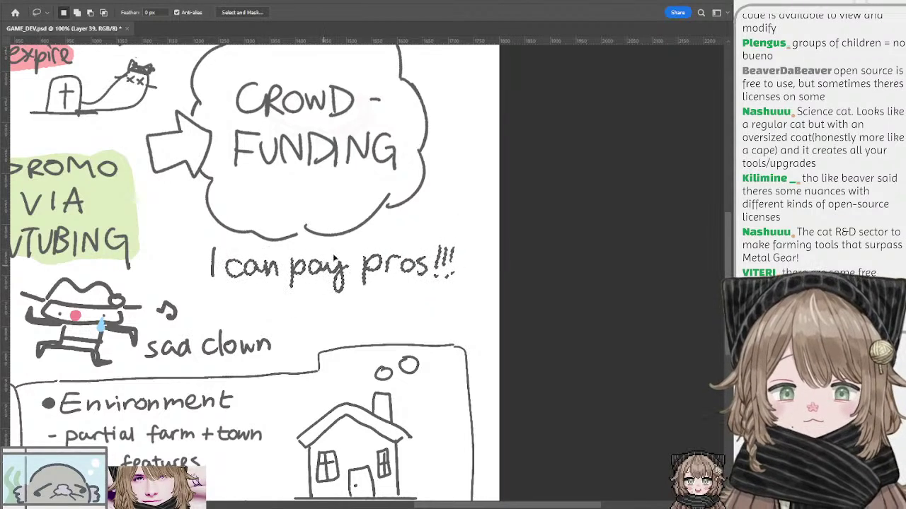
key("ctrl+d")
left_click_drag(336, 223, 366, 262)
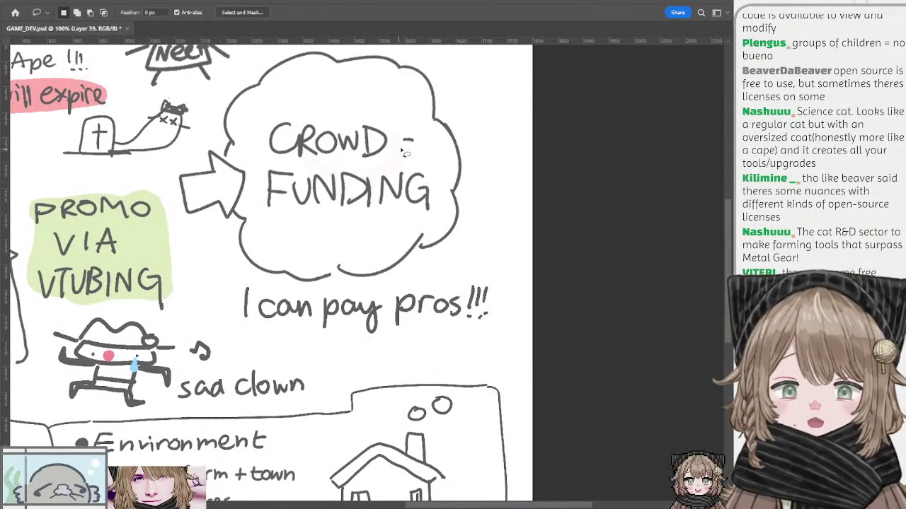
Try to draw a thin arrow pointing down at the upper edge of the crowdfunding cloud
mouse_move(403, 152)
left_mouse_down()
mouse_move(367, 246)
mouse_move(370, 237)
left_mouse_up()
key("b")
mouse_move(383, 90)
left_mouse_down()
mouse_move(346, 138)
mouse_move(371, 146)
left_mouse_up()
key("ctrl+z")
key("ctrl+z")
mouse_move(356, 98)
left_mouse_down()
mouse_move(364, 131)
mouse_move(353, 133)
mouse_move(332, 174)
mouse_move(353, 178)
left_mouse_up()
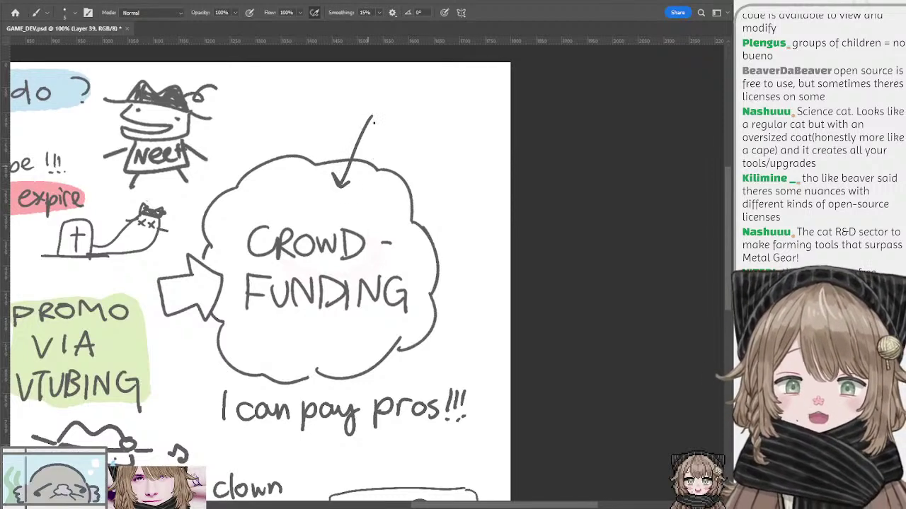
key("ctrl+z")
mouse_move(376, 114)
left_mouse_down()
mouse_move(323, 183)
mouse_move(347, 186)
left_mouse_up()
key("ctrl+z")
key("ctrl+z")
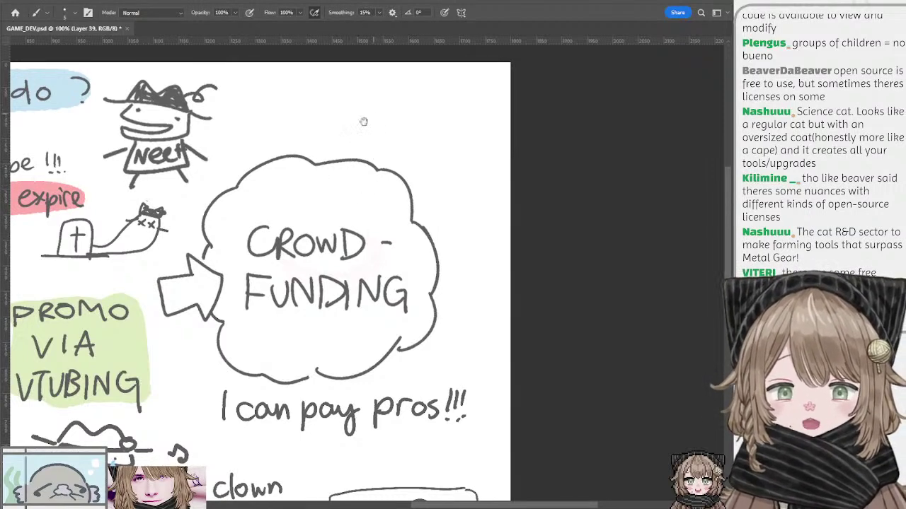
Examine the crowdfunding cloud, the "I can pay pros!!!" note and the neighbouring "PROMO VIA VTUBING" block
left_click_drag(364, 120, 335, 116)
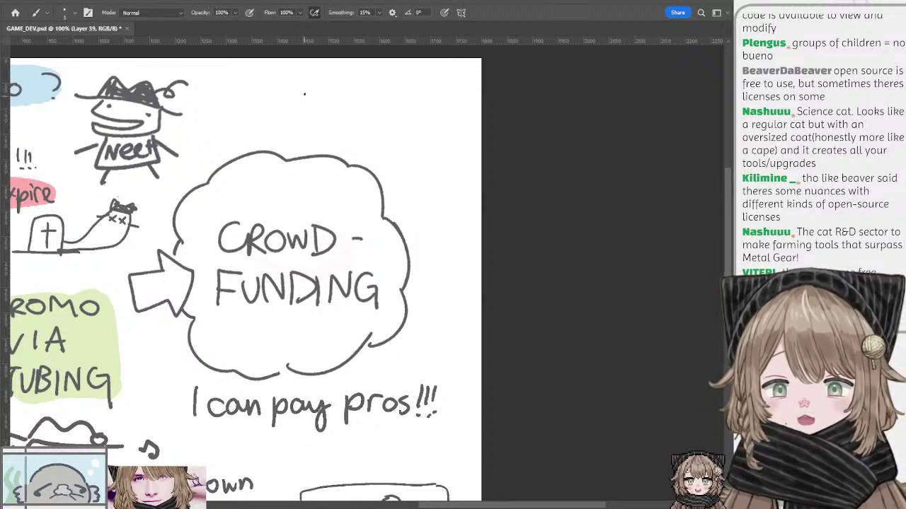
mouse_move(300, 135)
left_mouse_down()
mouse_move(336, 113)
mouse_move(323, 114)
mouse_move(325, 105)
left_mouse_up()
left_click_drag(281, 141, 305, 108)
left_click_drag(290, 153, 311, 146)
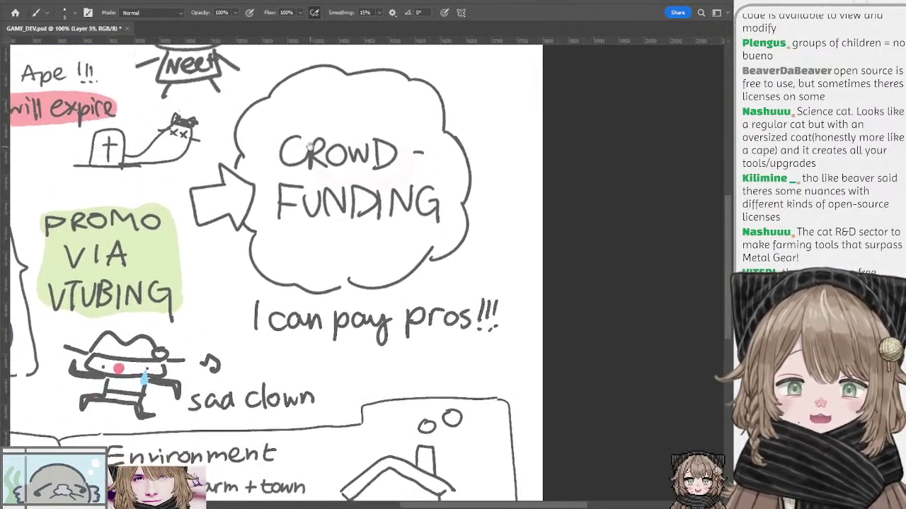
mouse_move(244, 226)
left_mouse_down()
mouse_move(321, 192)
mouse_move(227, 218)
mouse_move(344, 196)
left_mouse_up()
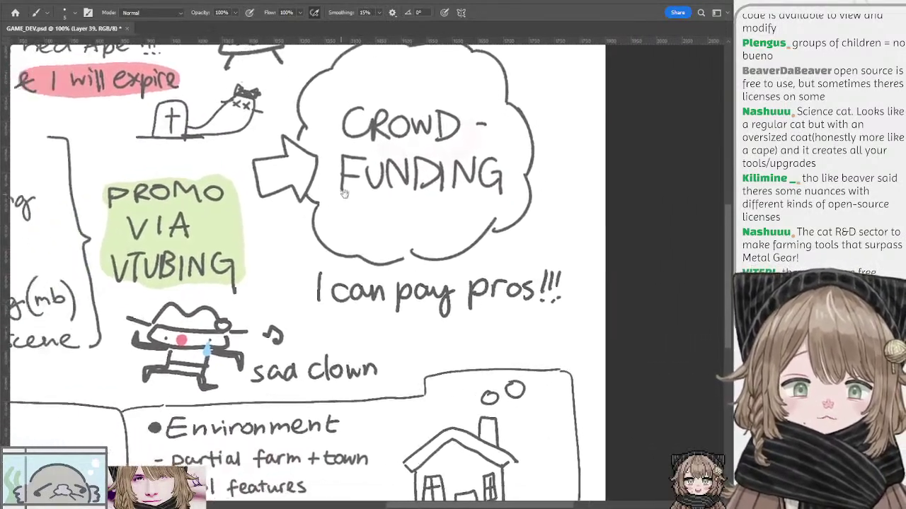
left_click_drag(234, 219, 457, 177)
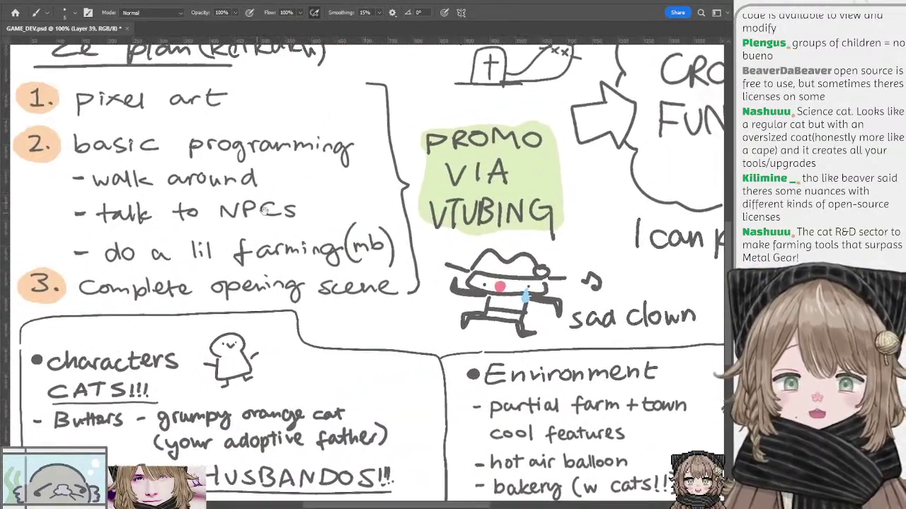
Review the numbered plan from "pixel art" to "complete opening scene" and its bracket leading to the promo block and crowdfunding cloud
left_click_drag(249, 207, 389, 137)
left_click_drag(324, 168, 354, 183)
scroll(354, 183, "right", 2)
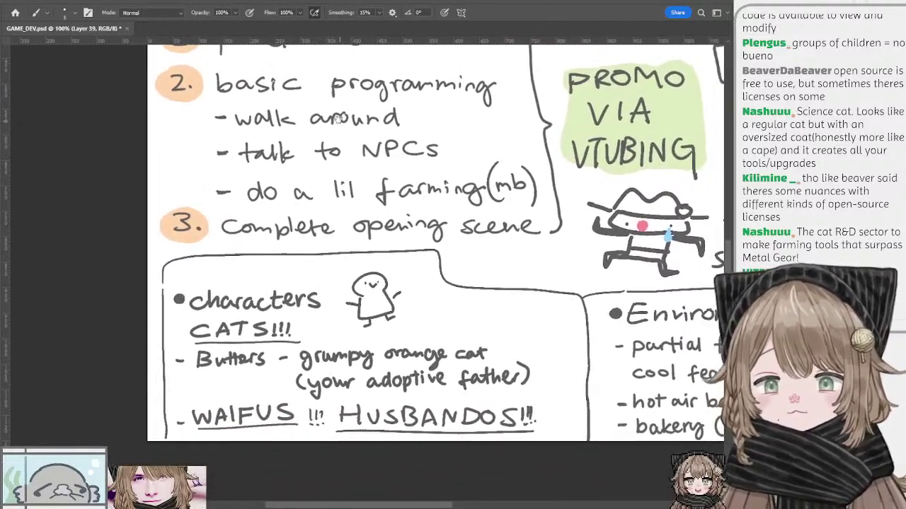
scroll(332, 188, "up", 4)
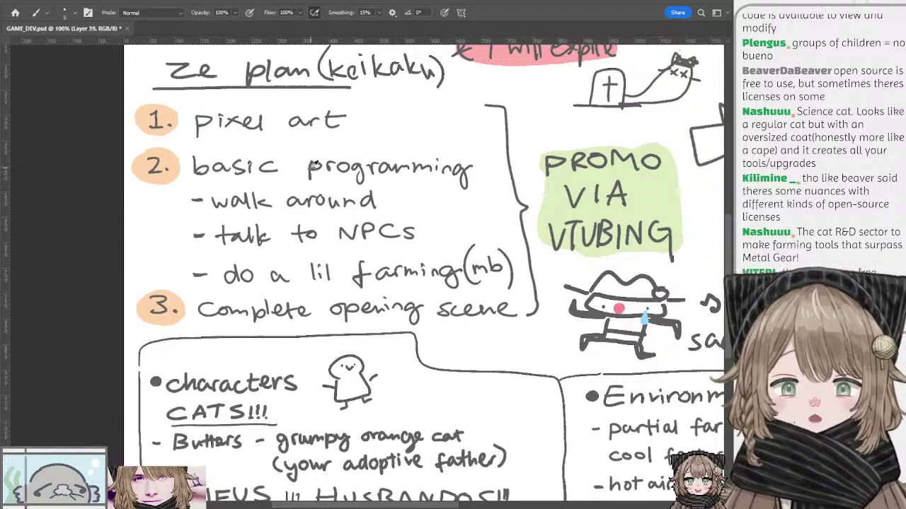
left_click_drag(332, 150, 339, 179)
scroll(340, 179, "right", 2)
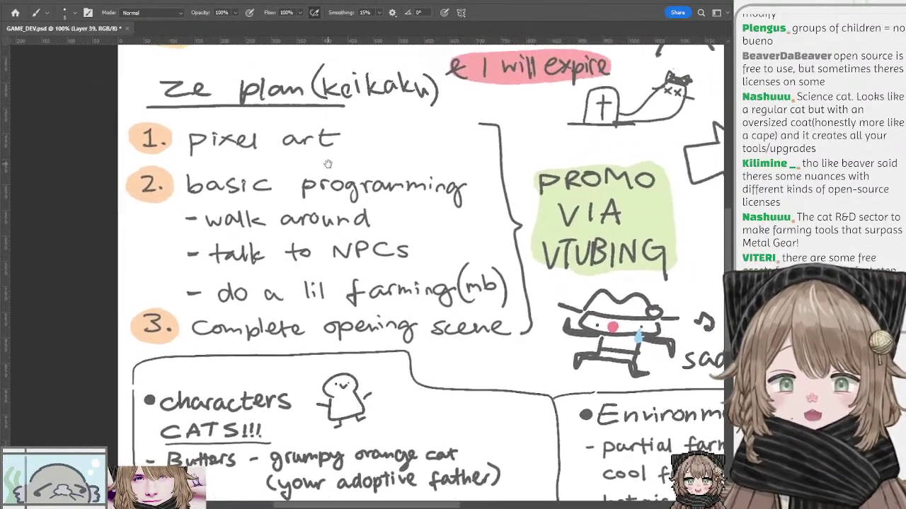
scroll(346, 167, "right", 2)
scroll(347, 166, "up", 1)
scroll(351, 159, "right", 4)
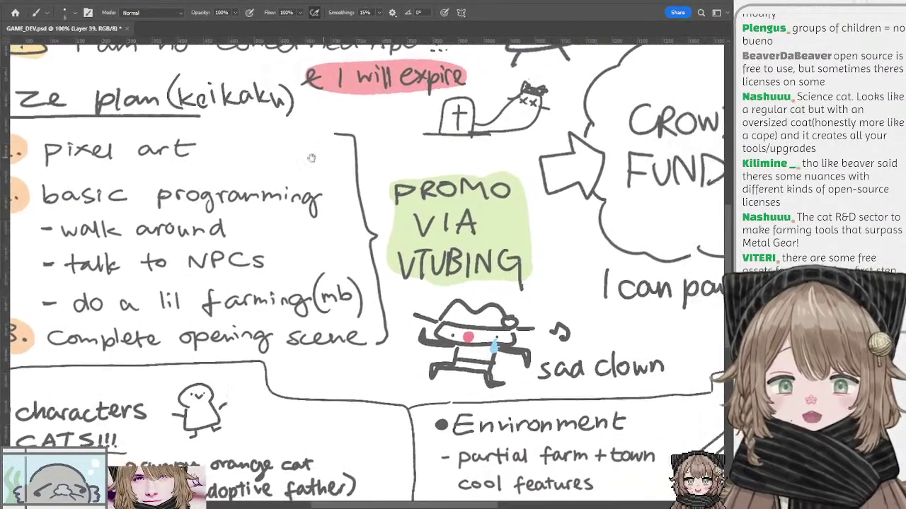
scroll(333, 156, "down", 1)
scroll(317, 154, "right", 6)
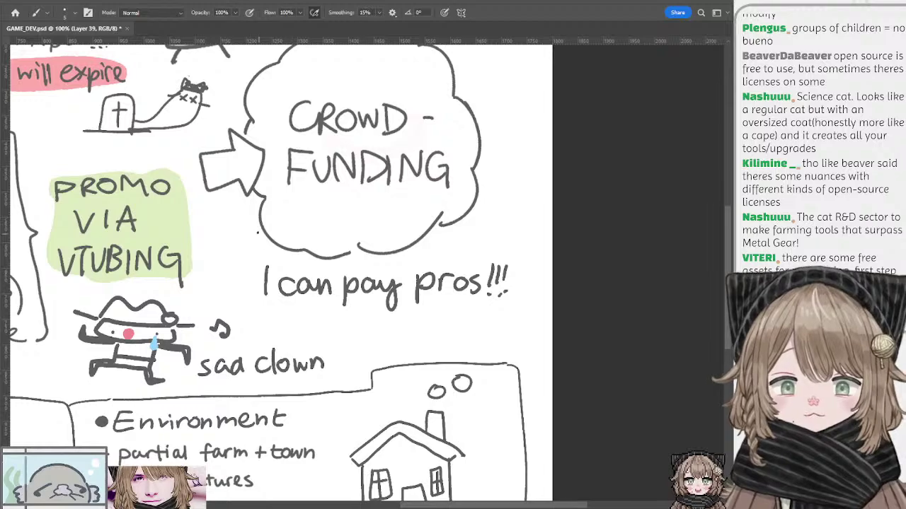
Examine the characters box with its cats, waifus and husbandos notes below the "complete opening scene" goal
mouse_move(257, 233)
left_mouse_down()
mouse_move(307, 263)
mouse_move(239, 272)
mouse_move(336, 221)
left_mouse_up()
mouse_move(100, 295)
left_mouse_down()
mouse_move(243, 216)
mouse_move(383, 180)
mouse_move(420, 194)
left_mouse_up()
mouse_move(286, 191)
left_mouse_down()
mouse_move(348, 175)
mouse_move(360, 147)
left_mouse_up()
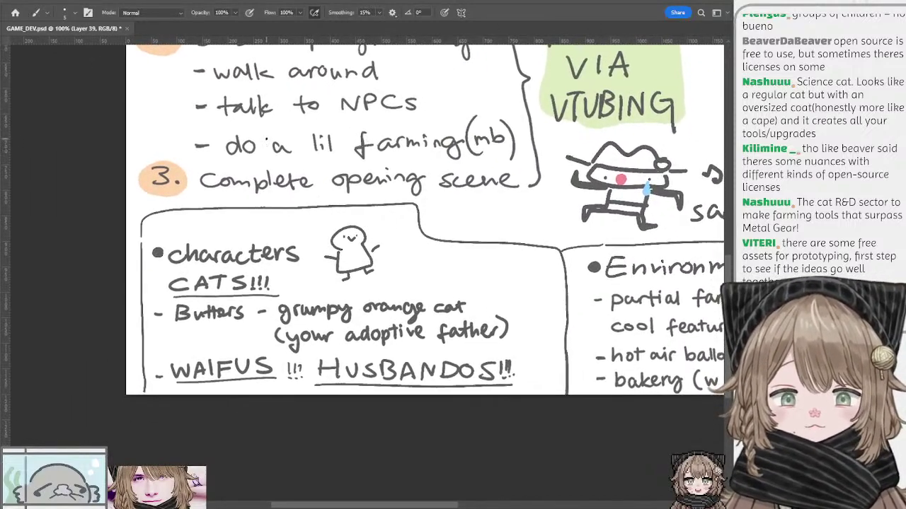
mouse_move(312, 165)
left_mouse_down()
mouse_move(312, 263)
mouse_move(321, 248)
mouse_move(316, 160)
mouse_move(327, 163)
mouse_move(316, 165)
left_mouse_up()
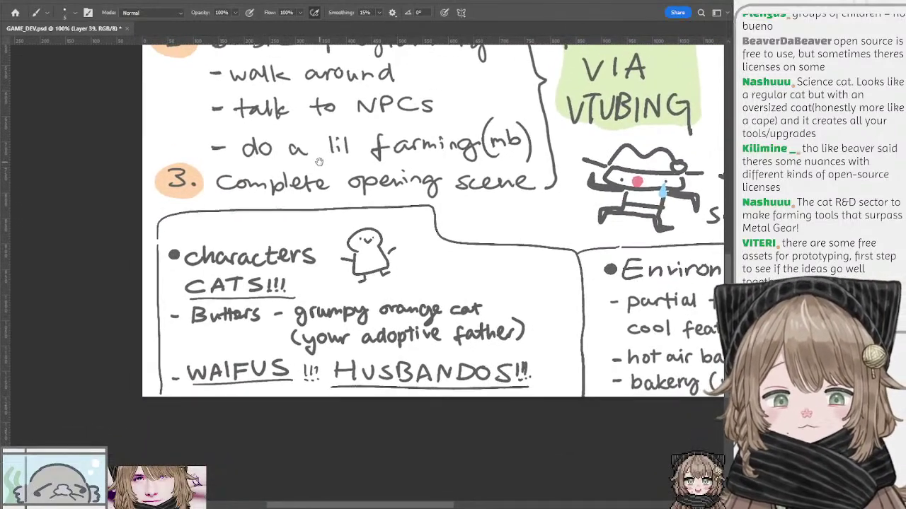
left_click_drag(369, 207, 343, 168)
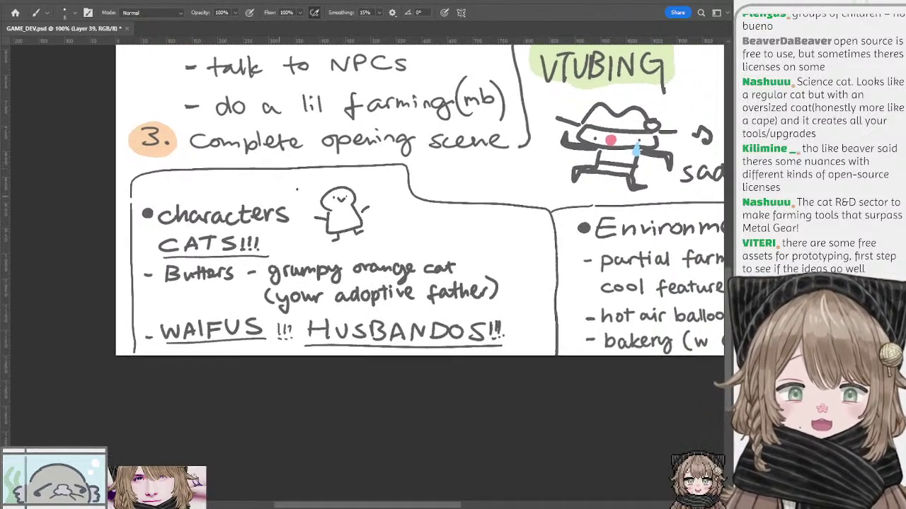
left_click_drag(422, 187, 418, 210)
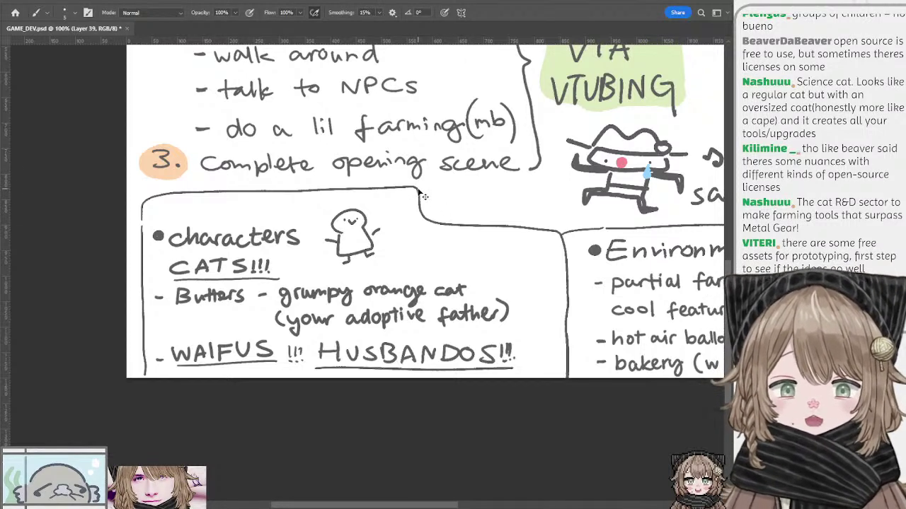
mouse_move(411, 196)
left_mouse_down()
mouse_move(417, 179)
mouse_move(401, 183)
mouse_move(427, 189)
mouse_move(417, 190)
left_mouse_up()
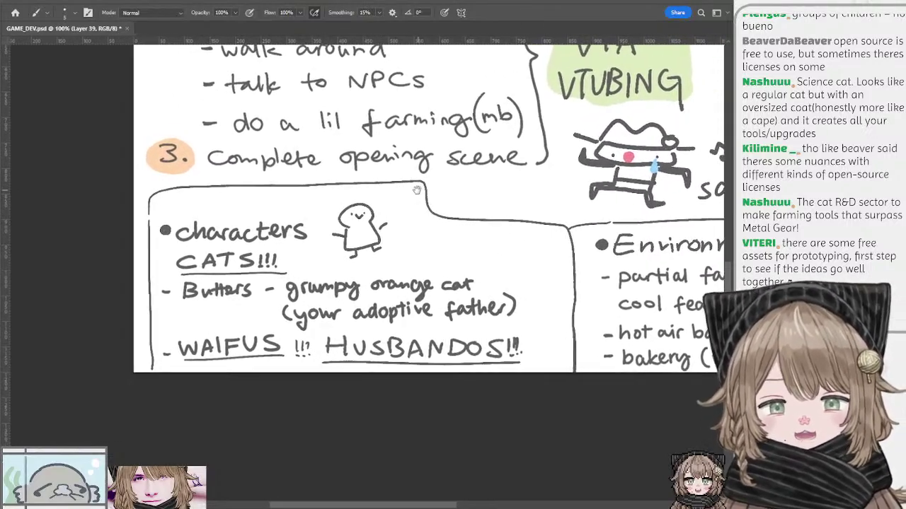
left_click_drag(468, 222, 460, 212)
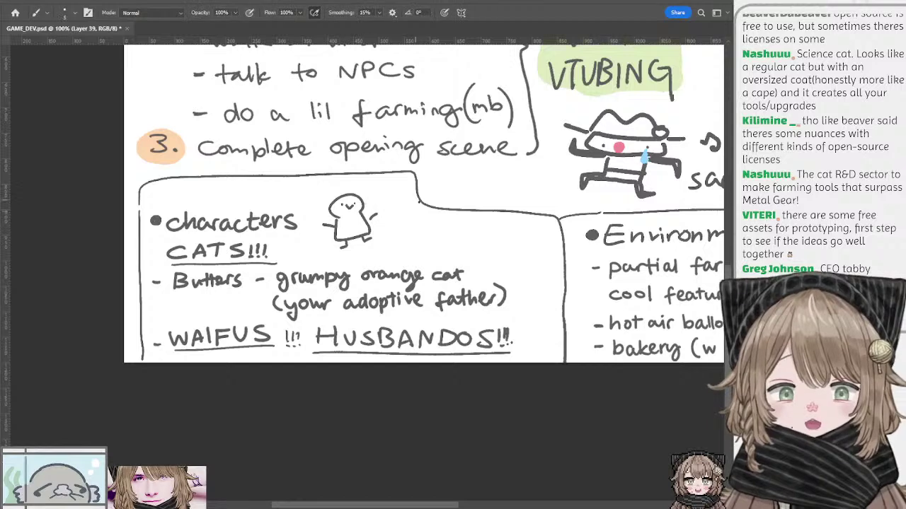
Draw a small smiling creature with round ears, arms and legs beside the existing figure in the characters box
key("e")
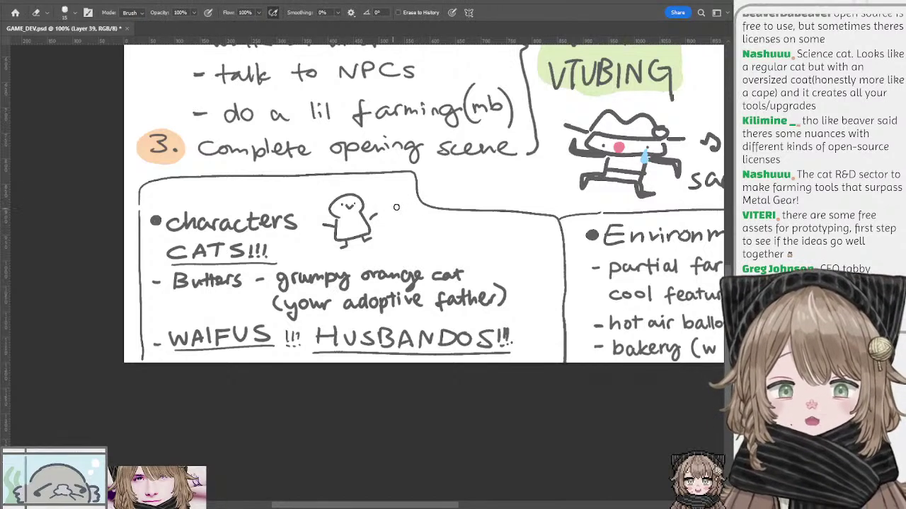
key("b")
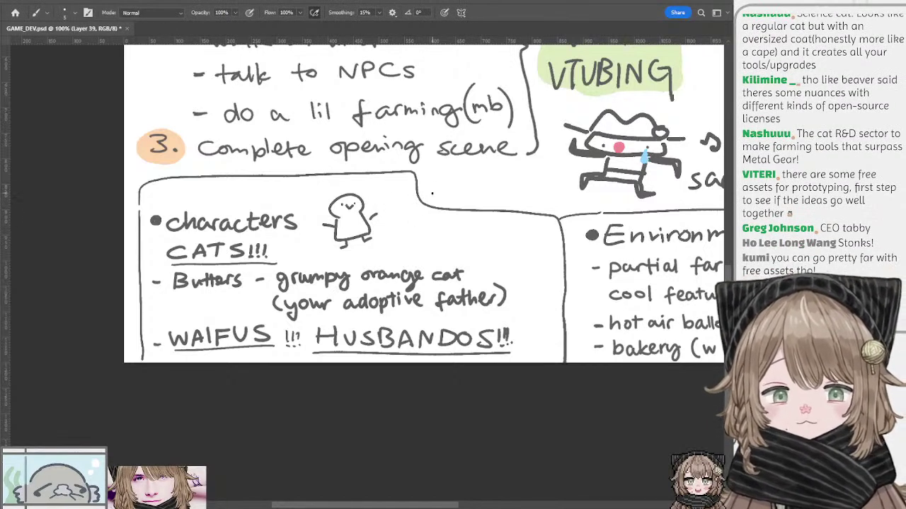
mouse_move(433, 195)
left_mouse_down()
mouse_move(447, 196)
mouse_move(438, 194)
left_mouse_up()
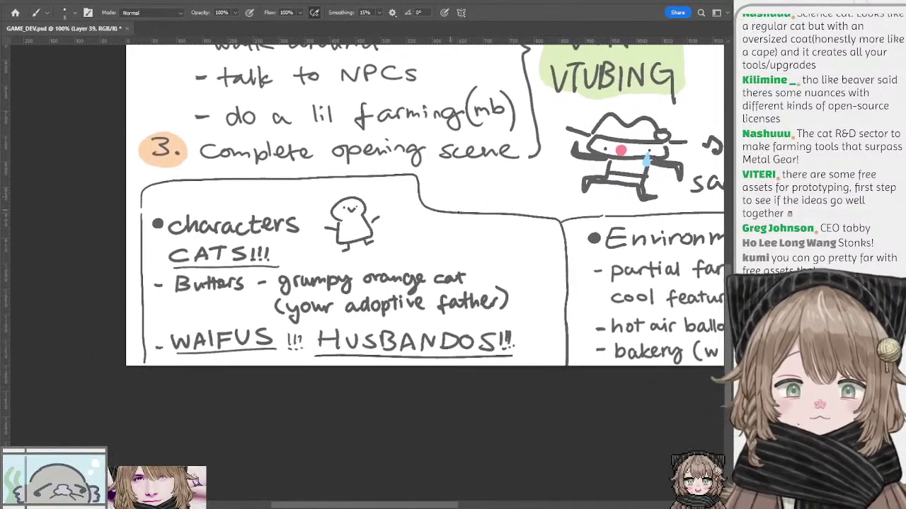
key("e")
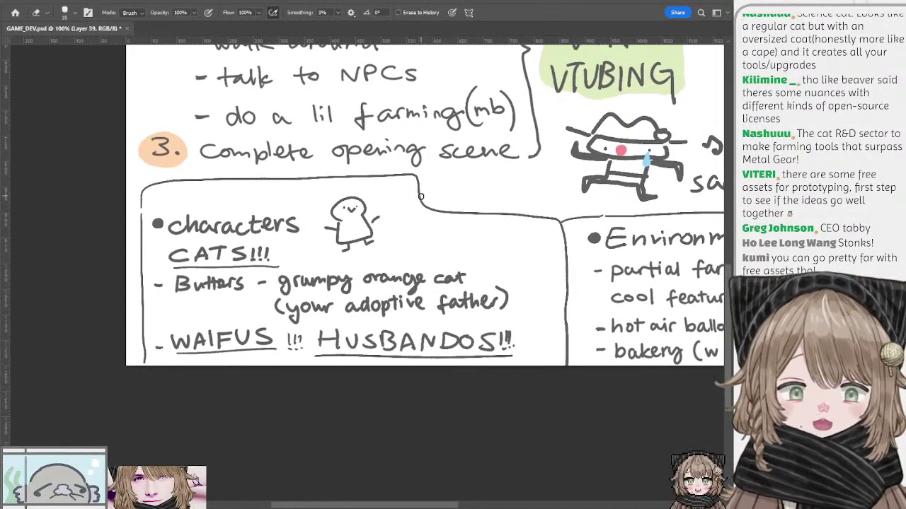
key("b")
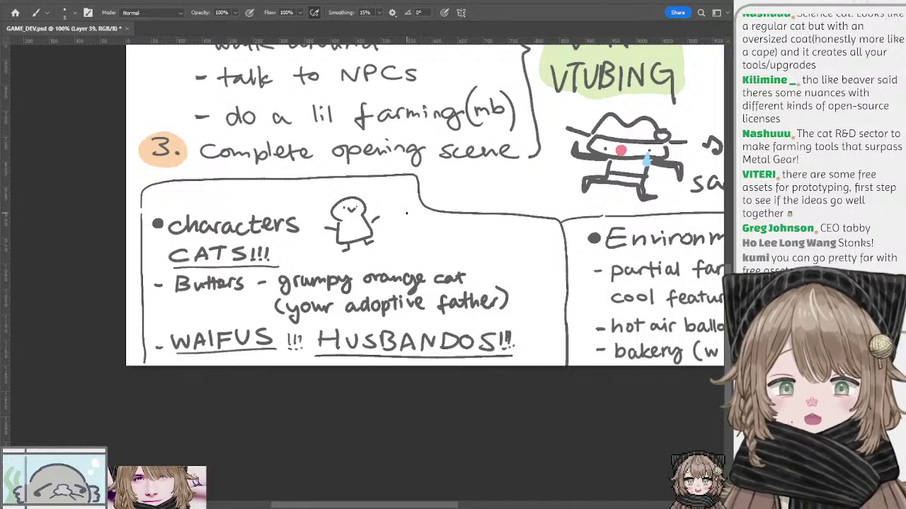
mouse_move(407, 210)
left_mouse_down()
mouse_move(401, 218)
mouse_move(432, 212)
mouse_move(421, 247)
mouse_move(401, 253)
left_mouse_up()
key("ctrl+z")
key("ctrl+z")
key("ctrl+z")
left_click_drag(414, 247, 418, 252)
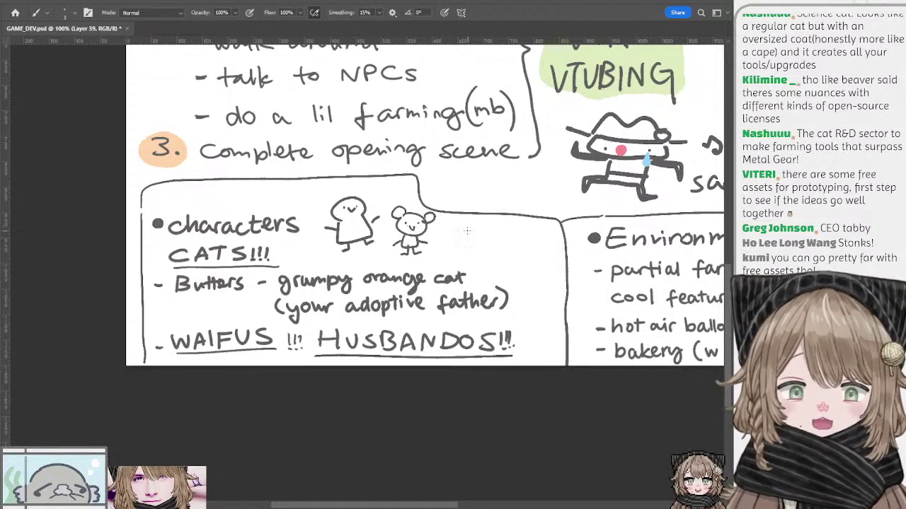
Add simple overalls with a front pocket to the two small figures in the characters box
mouse_move(477, 222)
left_mouse_down()
mouse_move(449, 221)
mouse_move(428, 239)
mouse_move(467, 228)
mouse_move(462, 205)
left_mouse_up()
key("ctrl+z")
key("ctrl+z")
key("ctrl+z")
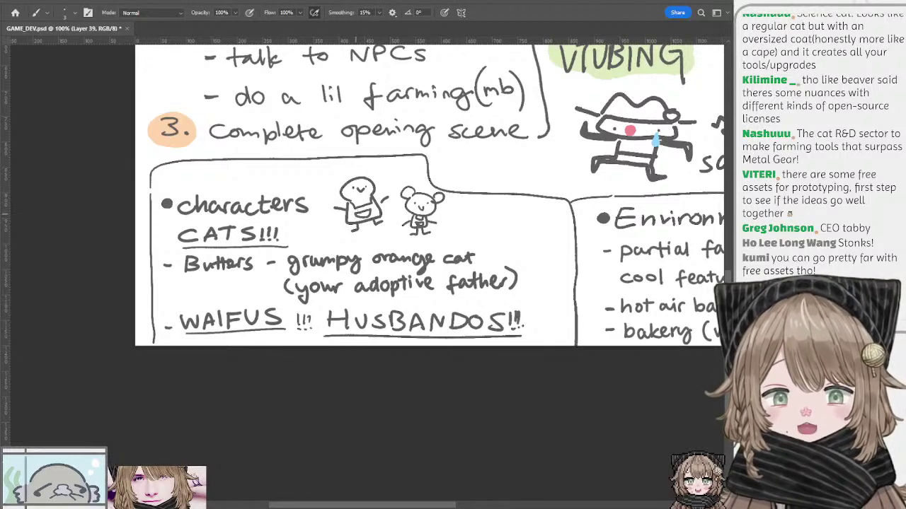
left_click_drag(393, 210, 372, 202)
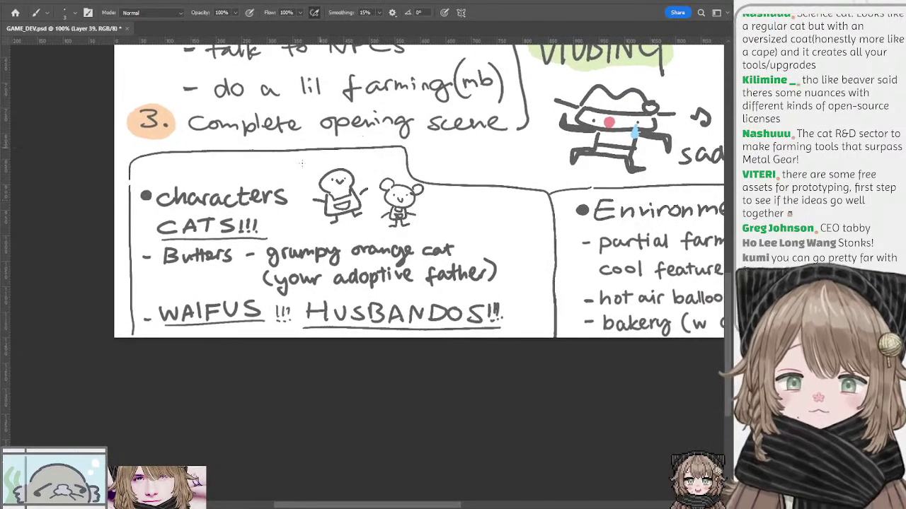
scroll(283, 211, "down", 2)
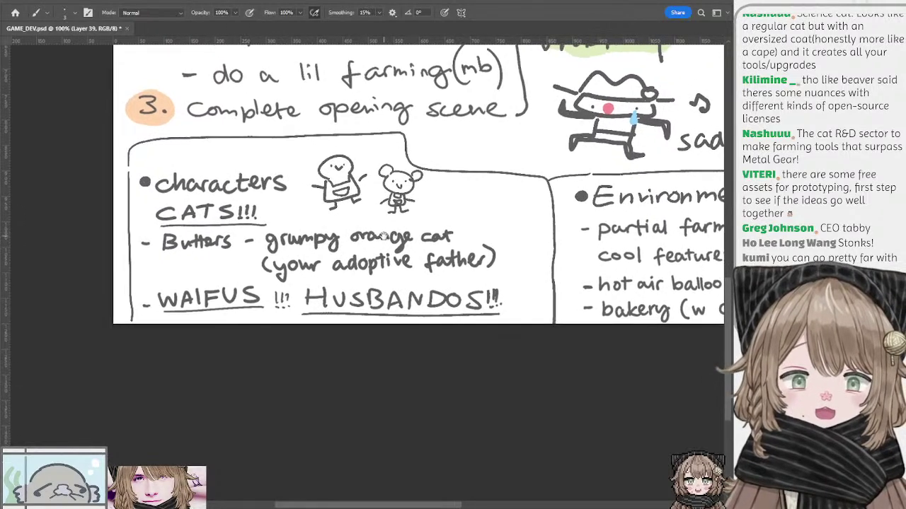
mouse_move(377, 200)
left_mouse_down()
mouse_move(399, 232)
mouse_move(384, 210)
left_mouse_up()
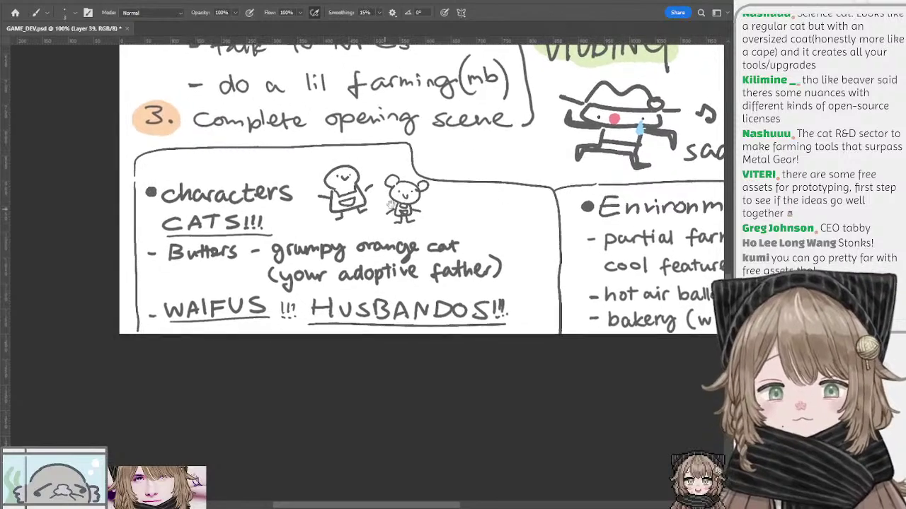
Erase part of the characters box's upper outline and draw a wide cat head with pointed ears in the gap
key("e")
mouse_move(466, 183)
left_mouse_down()
mouse_move(451, 180)
mouse_move(534, 187)
left_mouse_up()
mouse_move(496, 164)
left_mouse_down()
mouse_move(452, 167)
mouse_move(427, 155)
mouse_move(473, 150)
mouse_move(478, 161)
mouse_move(436, 205)
mouse_move(408, 179)
mouse_move(413, 184)
left_mouse_up()
key("b")
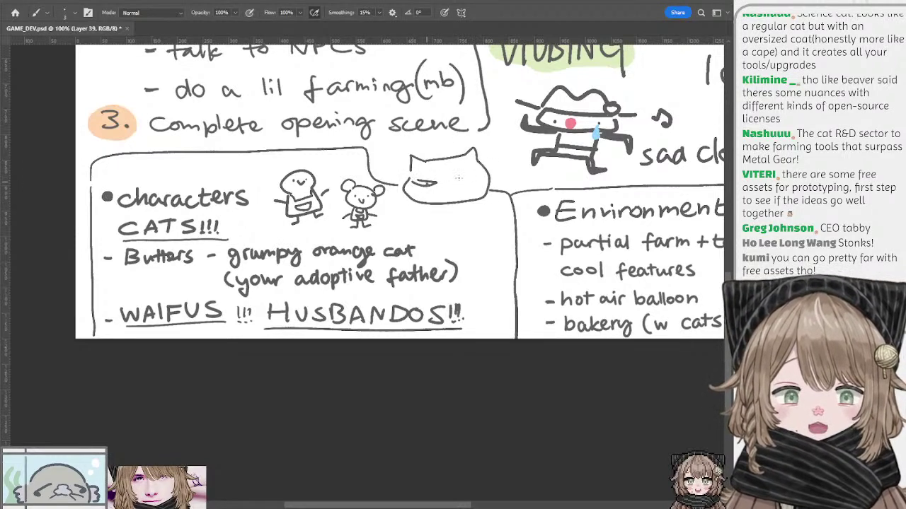
Give the wide cat head a grumpy face with narrowed eyes, a nose, a mouth and whiskers
left_click_drag(472, 177, 457, 182)
mouse_move(447, 185)
left_mouse_down()
mouse_move(439, 188)
mouse_move(481, 191)
left_mouse_up()
key("ctrl+z")
key("ctrl+z")
key("ctrl+z")
mouse_move(459, 190)
left_mouse_down()
mouse_move(482, 181)
mouse_move(413, 201)
left_mouse_up()
left_click_drag(438, 192, 420, 203)
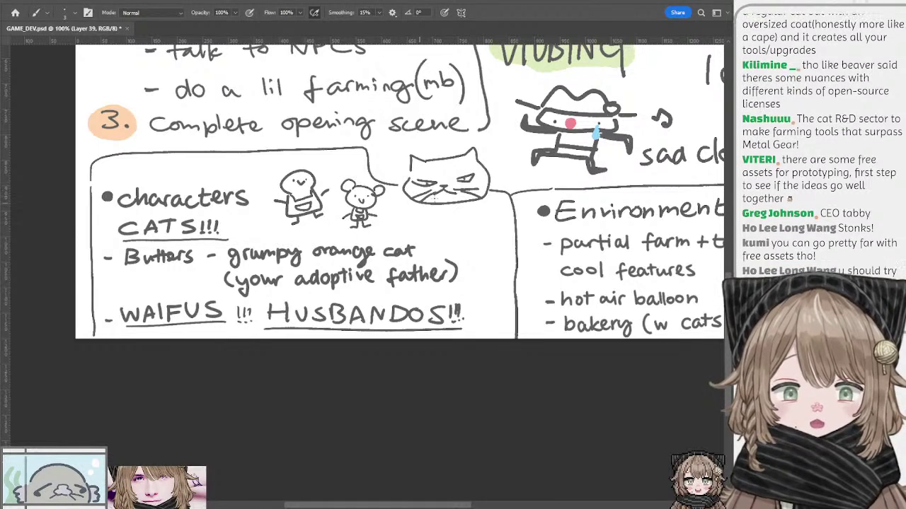
Draw a smaller cat head with closed eyes and an open mouth below the grumpy cat, near the box's edge
mouse_move(478, 217)
left_mouse_down()
mouse_move(459, 219)
mouse_move(506, 203)
mouse_move(508, 245)
left_mouse_up()
left_click_drag(467, 222, 479, 248)
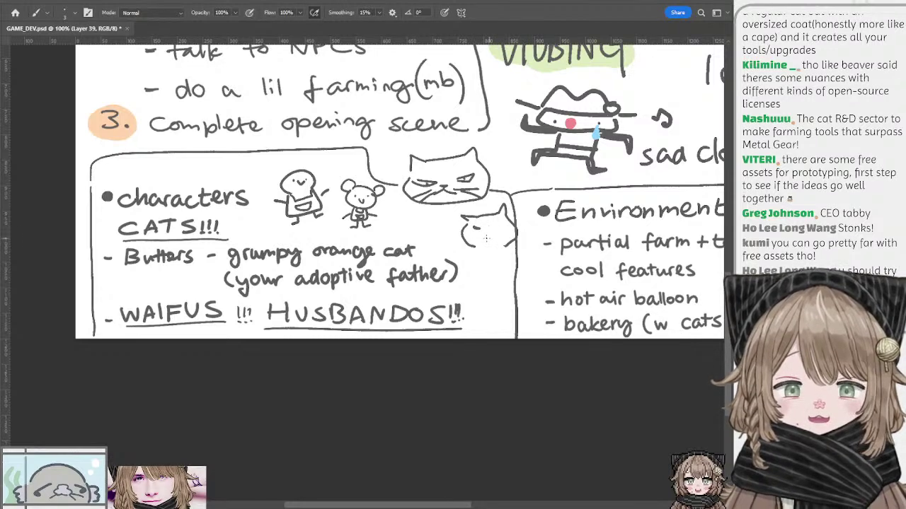
left_click_drag(484, 231, 503, 227)
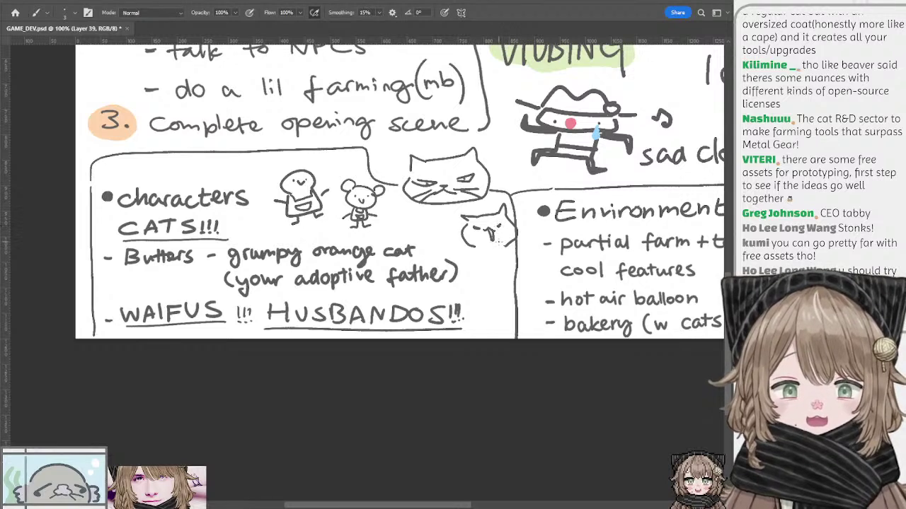
Draw a seated body with folded arms and crossed legs under the smaller cat, and erase the box outline running through it
mouse_move(467, 259)
left_mouse_down()
mouse_move(511, 259)
mouse_move(461, 262)
mouse_move(499, 265)
mouse_move(468, 275)
mouse_move(493, 279)
mouse_move(471, 275)
mouse_move(505, 276)
mouse_move(511, 266)
mouse_move(477, 266)
mouse_move(516, 271)
left_mouse_up()
key("ctrl+z")
key("ctrl+z")
key("ctrl+z")
key("ctrl+z")
key("ctrl+z")
key("ctrl+z")
key("ctrl+z")
key("e")
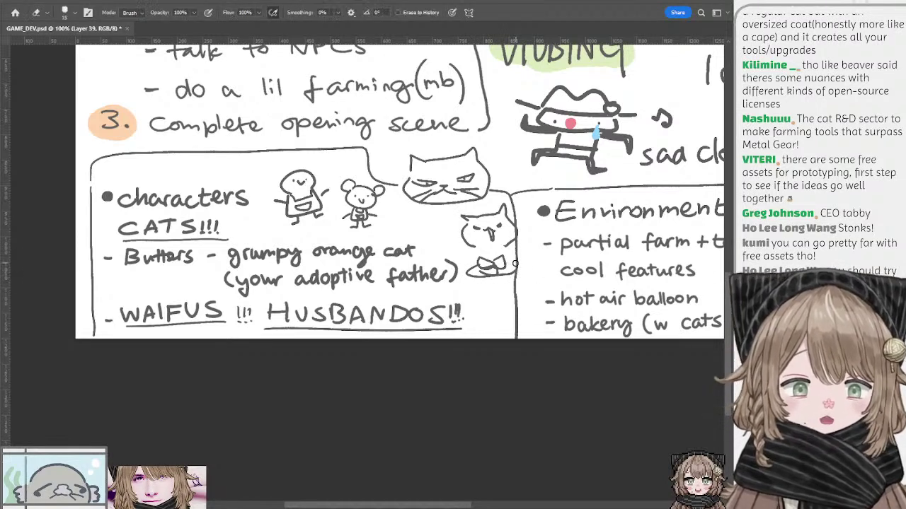
key("b")
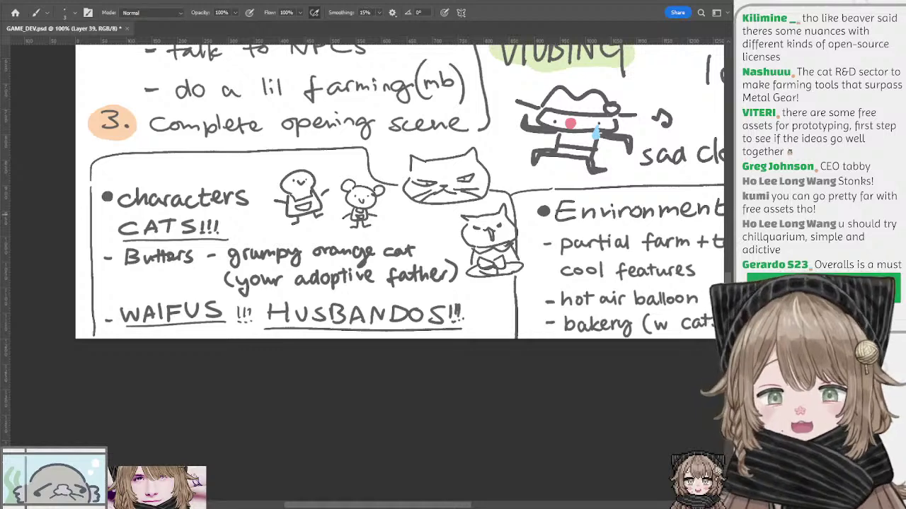
Draw a collar and a shoulder line beneath the grumpy cat's head
scroll(423, 221, "up", 1)
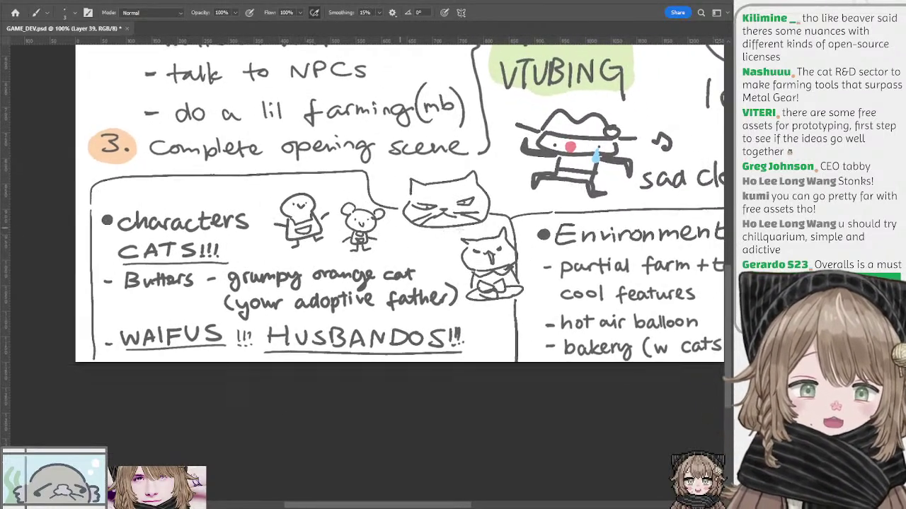
key("ctrl+z")
mouse_move(432, 230)
left_mouse_down()
mouse_move(466, 225)
mouse_move(418, 245)
mouse_move(460, 218)
mouse_move(438, 224)
left_mouse_up()
key("ctrl+z")
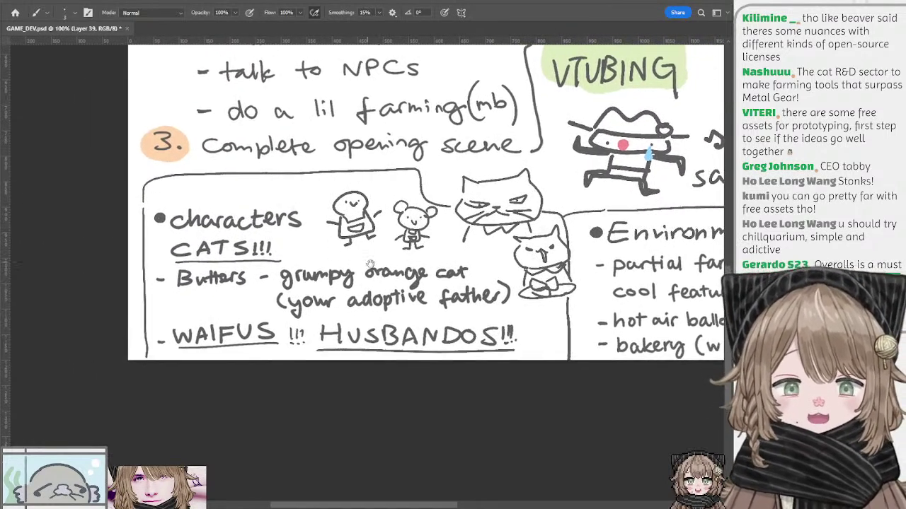
Review the characters box and the Environment box of the plan page
left_click_drag(370, 265, 361, 234)
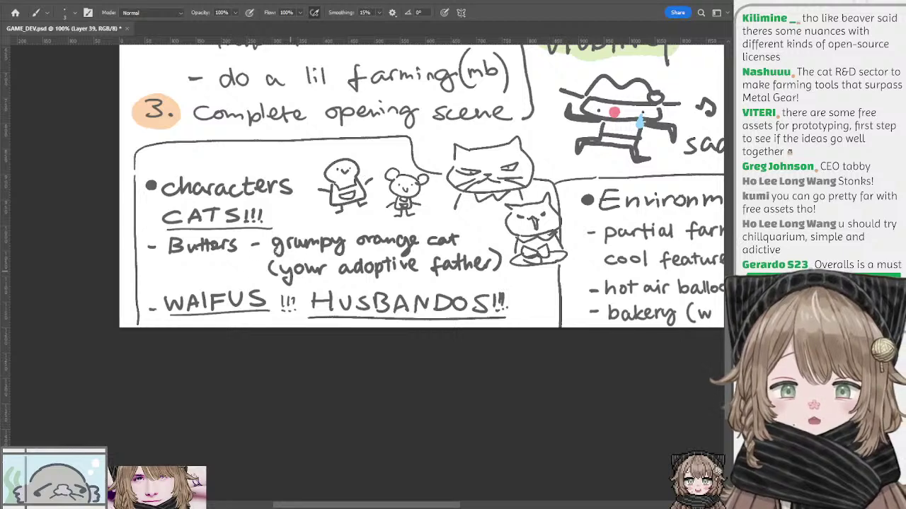
key("e")
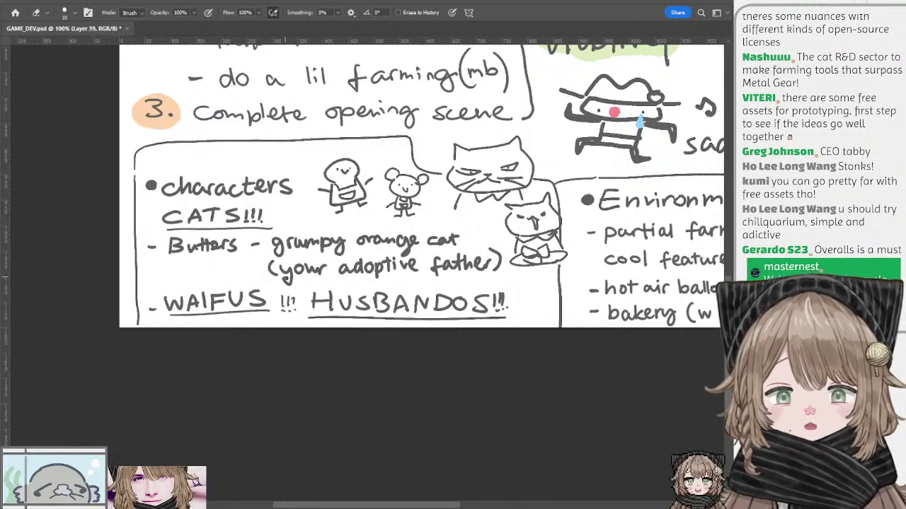
key("l")
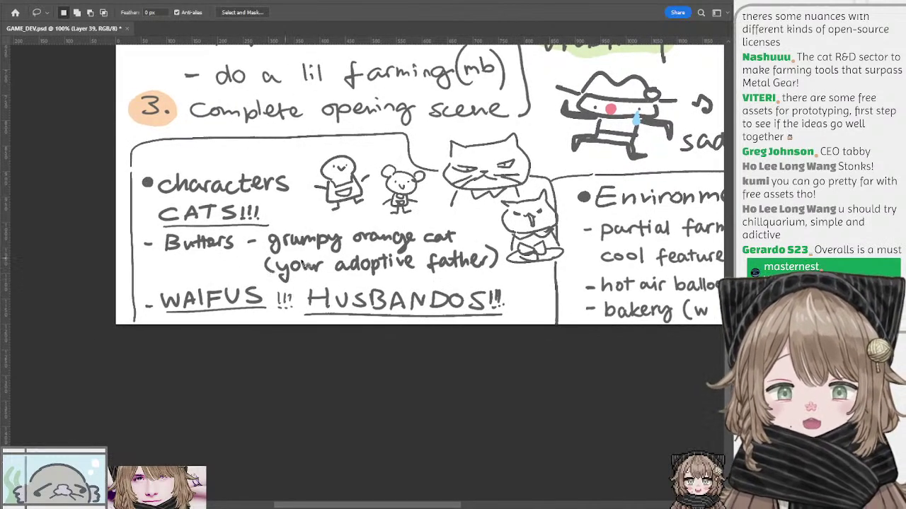
mouse_move(329, 277)
left_mouse_down()
mouse_move(343, 288)
mouse_move(332, 281)
left_mouse_up()
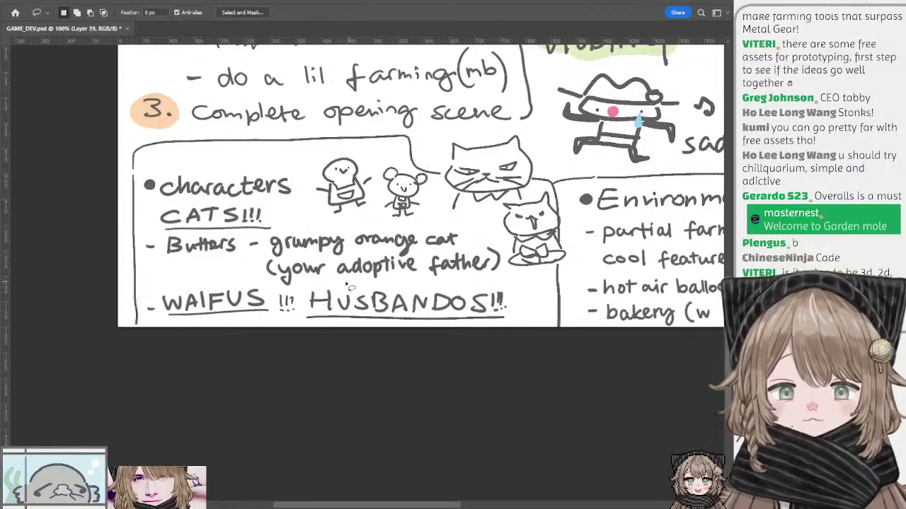
key("b")
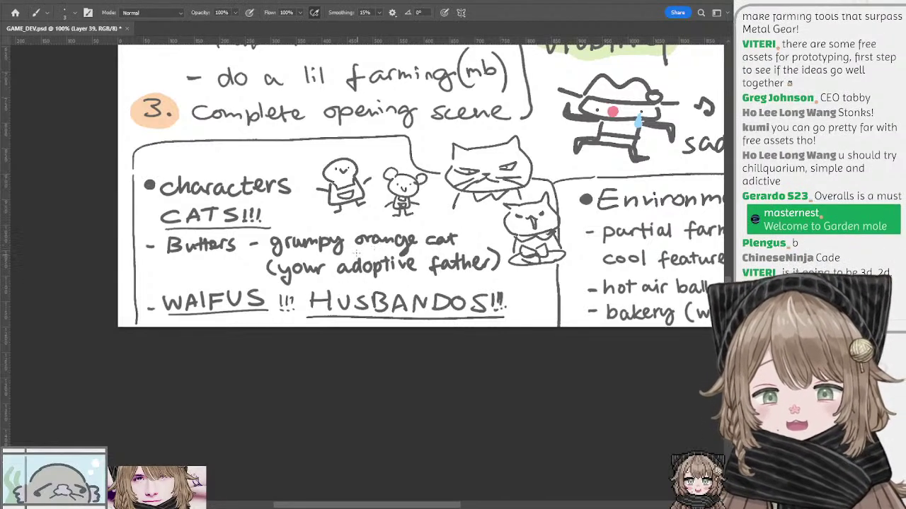
mouse_move(353, 259)
left_mouse_down()
mouse_move(346, 263)
mouse_move(358, 256)
left_mouse_up()
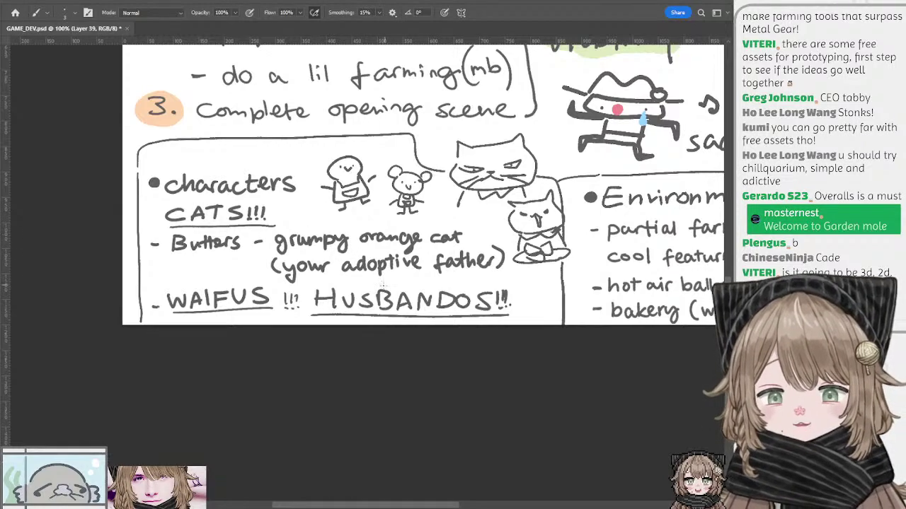
left_click_drag(335, 305, 305, 299)
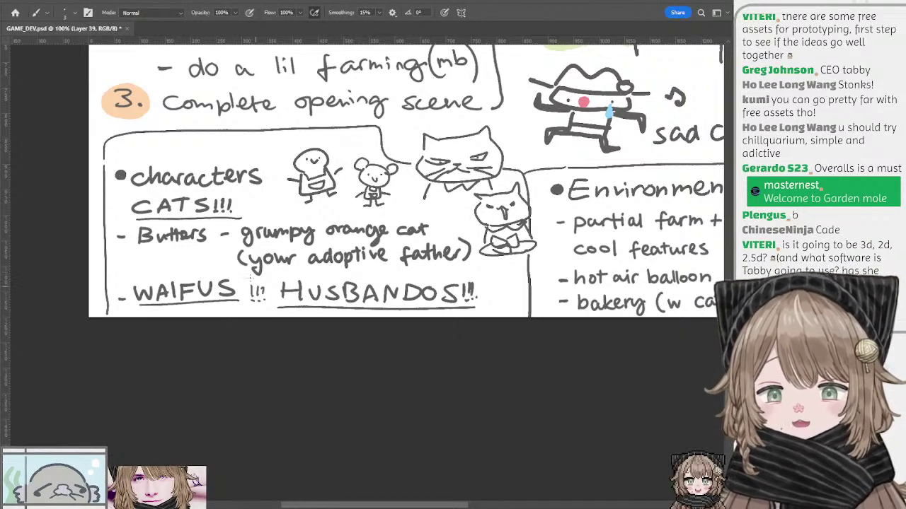
left_click_drag(272, 249, 299, 274)
key("ctrl+minus")
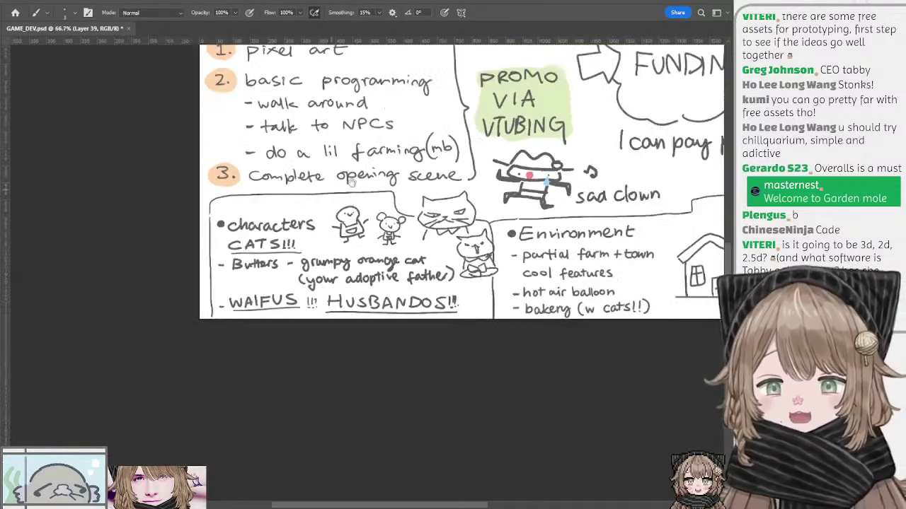
left_click_drag(367, 192, 298, 170)
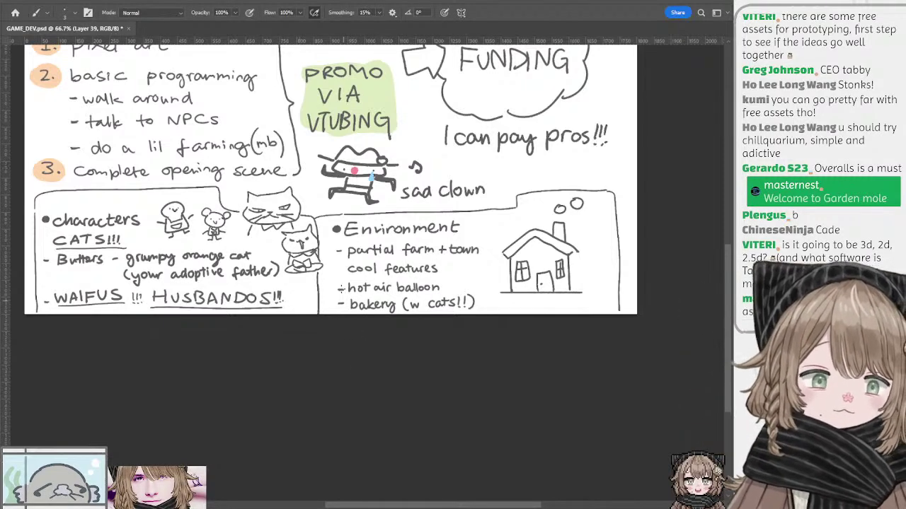
left_click_drag(370, 340, 281, 347)
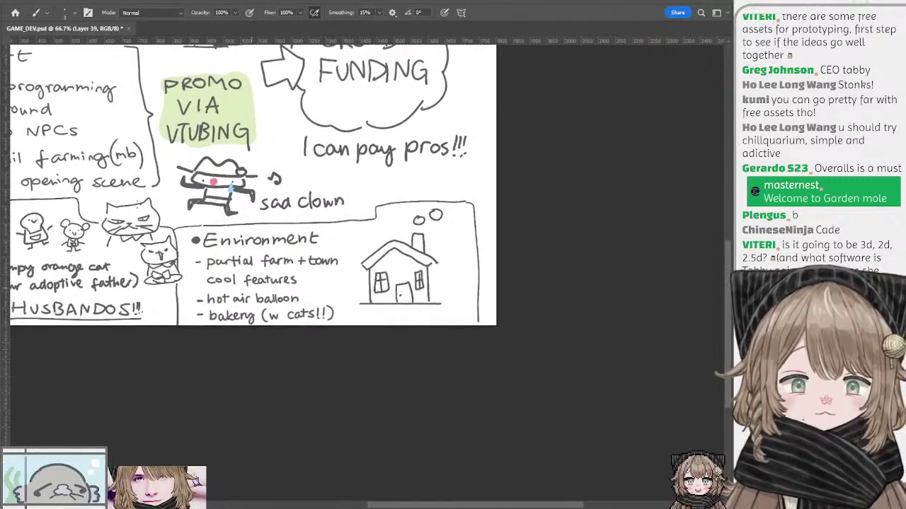
key("ctrl+plus")
mouse_move(204, 201)
left_mouse_down()
mouse_move(283, 205)
mouse_move(234, 192)
mouse_move(246, 191)
left_mouse_up()
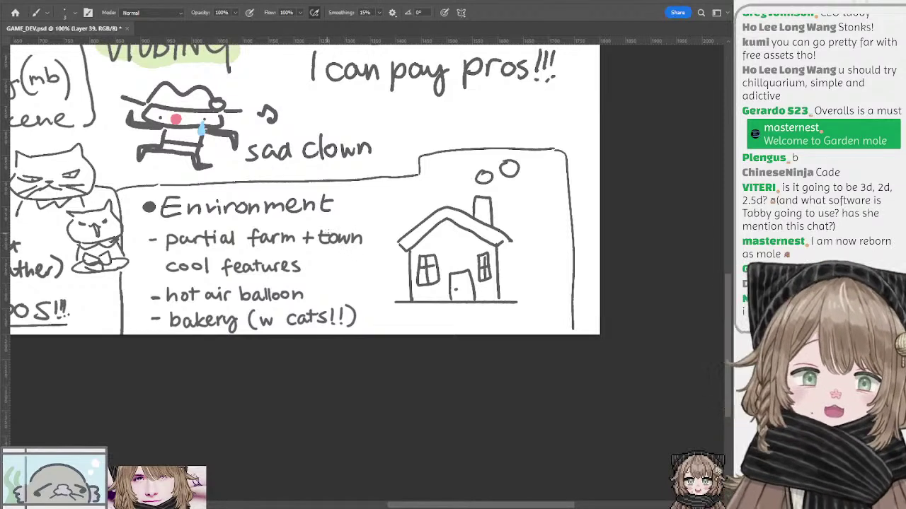
mouse_move(333, 231)
left_mouse_down()
mouse_move(307, 223)
mouse_move(351, 251)
mouse_move(282, 222)
mouse_move(349, 245)
mouse_move(286, 241)
mouse_move(356, 235)
mouse_move(281, 226)
mouse_move(344, 207)
mouse_move(313, 227)
mouse_move(319, 245)
mouse_move(312, 240)
left_mouse_up()
key("ctrl+z")
key("ctrl+z")
key("ctrl+z")
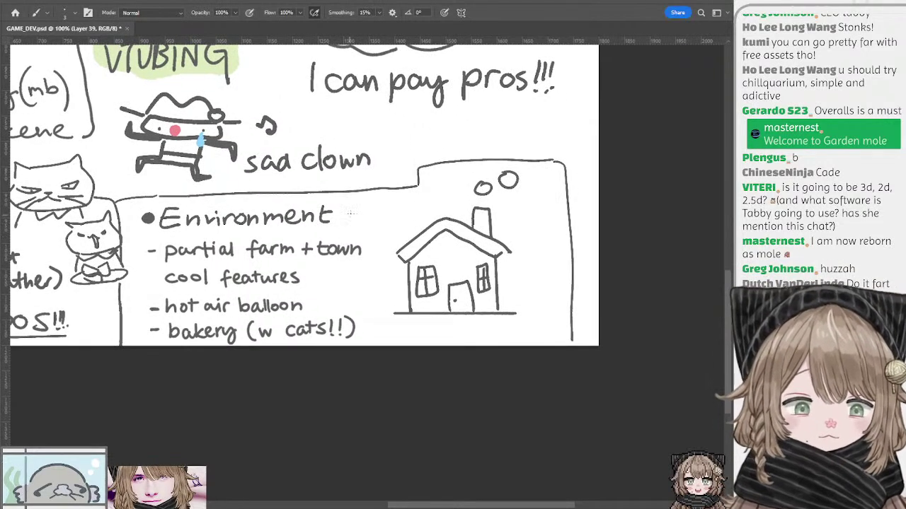
left_click_drag(350, 213, 379, 185)
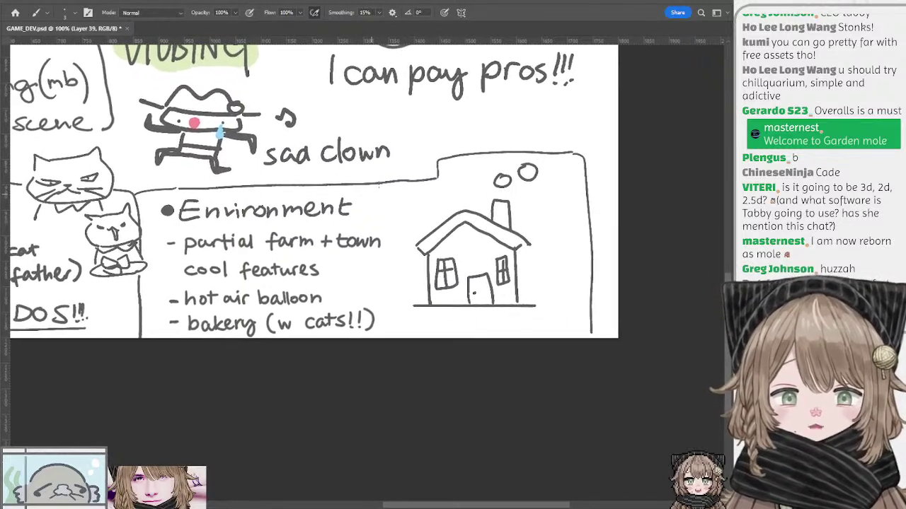
left_click_drag(431, 165, 422, 155)
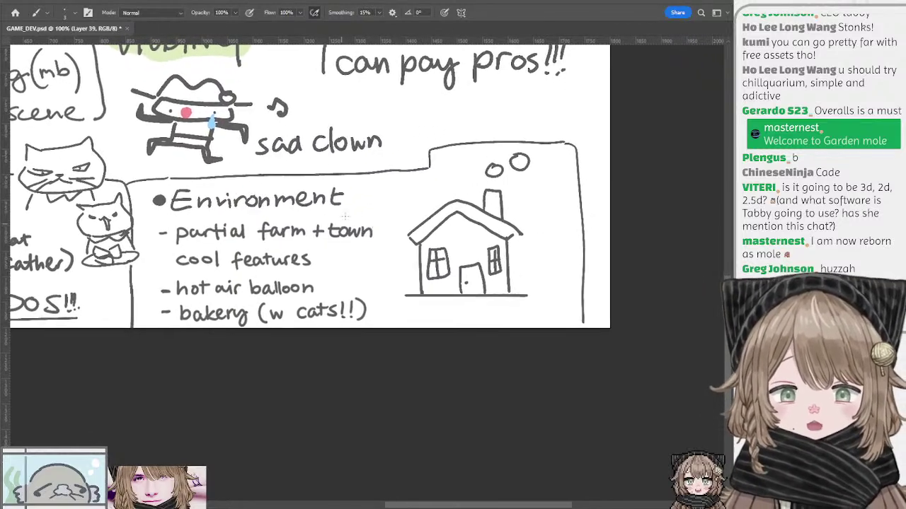
left_click_drag(394, 201, 369, 206)
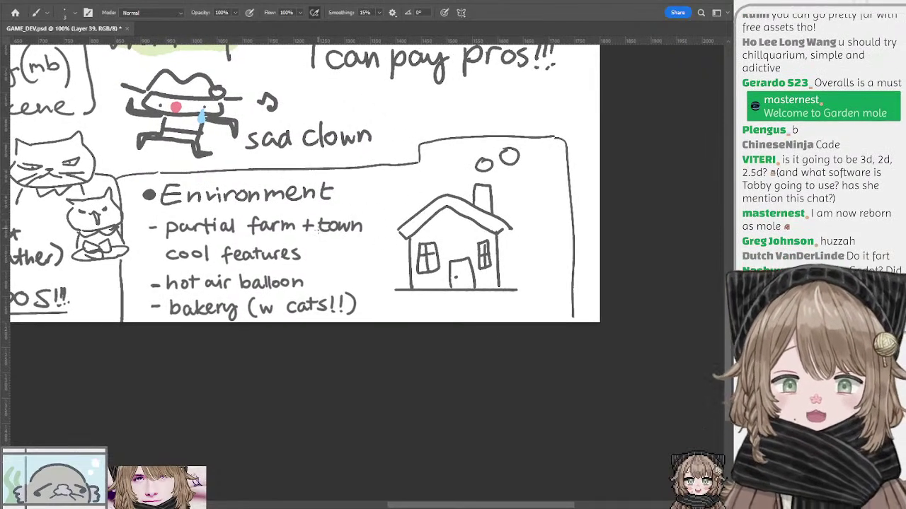
scroll(333, 246, "down", 1)
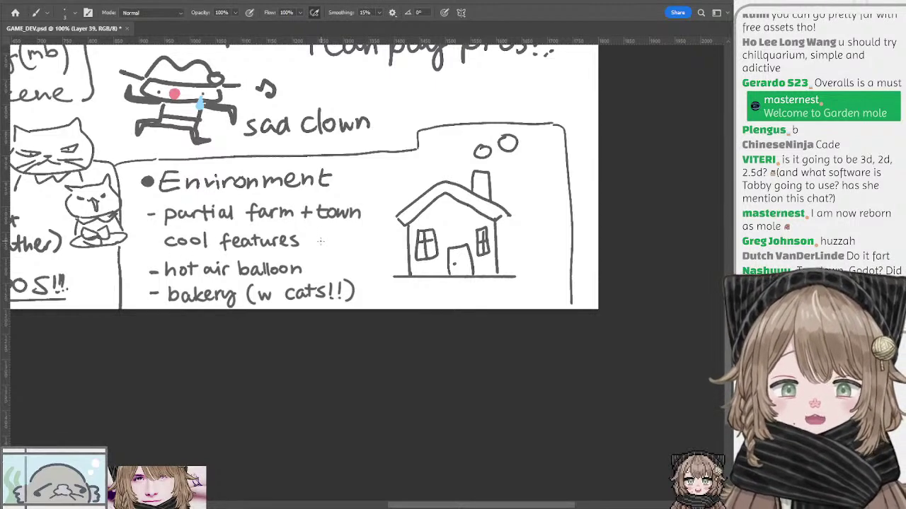
mouse_move(240, 246)
left_mouse_down()
mouse_move(288, 244)
mouse_move(260, 244)
left_mouse_up()
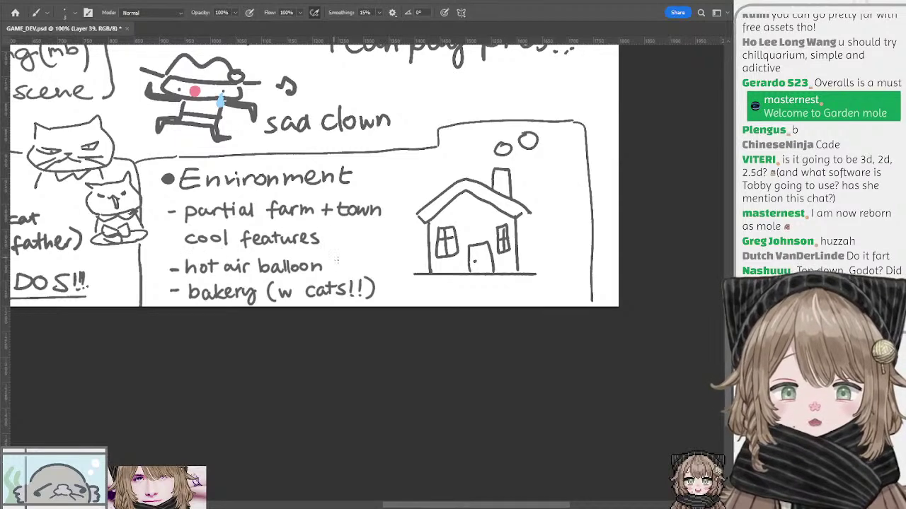
mouse_move(353, 244)
left_mouse_down()
mouse_move(331, 264)
mouse_move(347, 262)
mouse_move(339, 232)
mouse_move(317, 218)
mouse_move(297, 238)
mouse_move(274, 233)
mouse_move(279, 224)
mouse_move(330, 236)
left_mouse_up()
key("ctrl+z")
key("ctrl+z")
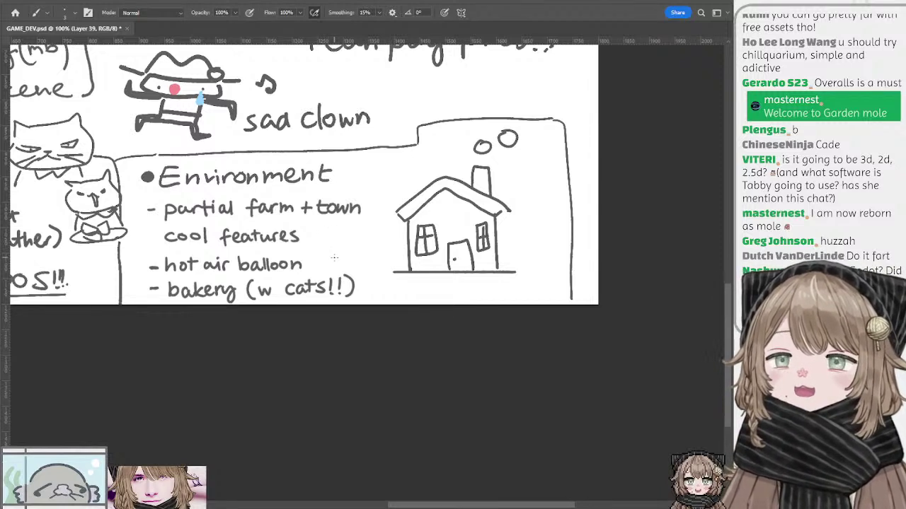
Draw a small boat hull beside the "cool features" line in the Environment box
mouse_move(328, 241)
left_mouse_down()
mouse_move(365, 236)
mouse_move(373, 249)
mouse_move(360, 235)
mouse_move(372, 249)
mouse_move(359, 258)
mouse_move(374, 250)
mouse_move(358, 259)
left_mouse_up()
key("ctrl+z")
key("ctrl+z")
key("ctrl+z")
key("ctrl+z")
key("ctrl+z")
mouse_move(361, 252)
left_mouse_down()
mouse_move(370, 260)
mouse_move(338, 236)
mouse_move(347, 231)
left_mouse_up()
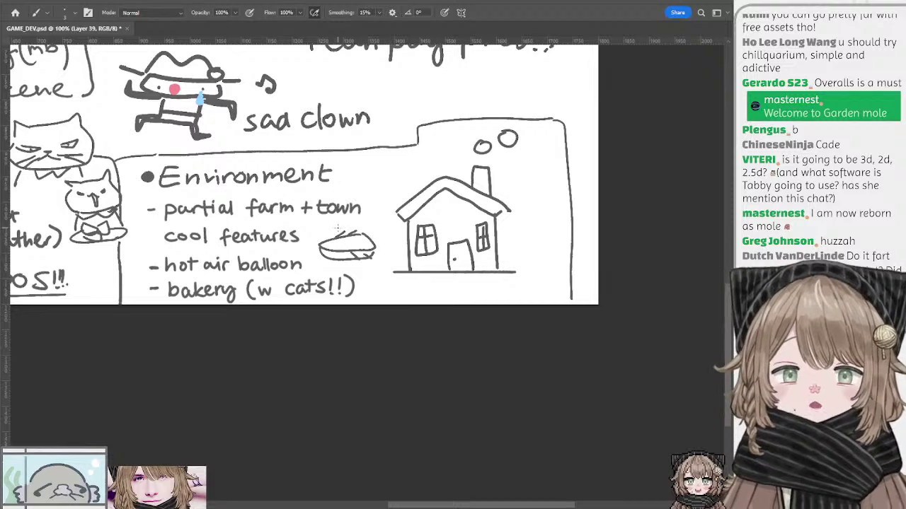
Scale the boat hull sketch down to 70%, and try adding a mast and sail to it
key("l")
mouse_move(341, 226)
left_mouse_down()
mouse_move(316, 257)
mouse_move(384, 262)
mouse_move(374, 224)
mouse_move(381, 230)
mouse_move(370, 247)
mouse_move(357, 244)
left_mouse_up()
key("ctrl+t")
key("Return")
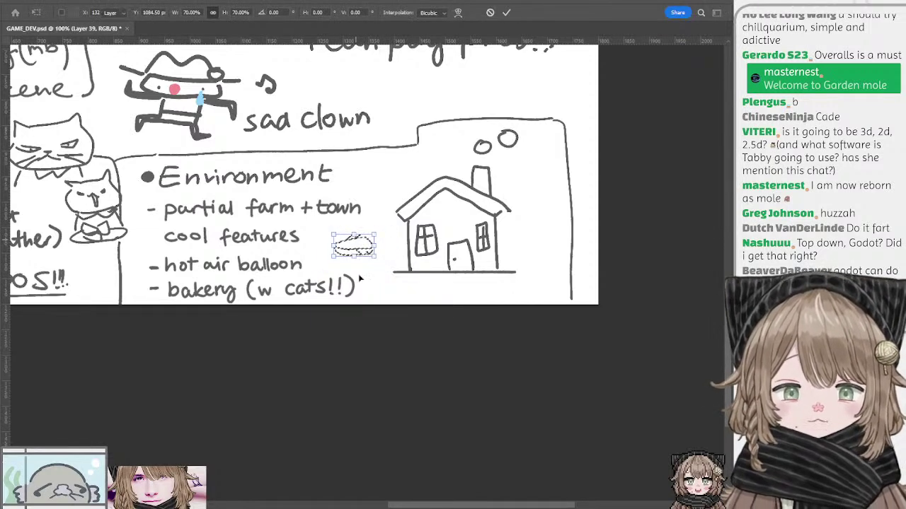
key("ctrl+d")
key("b")
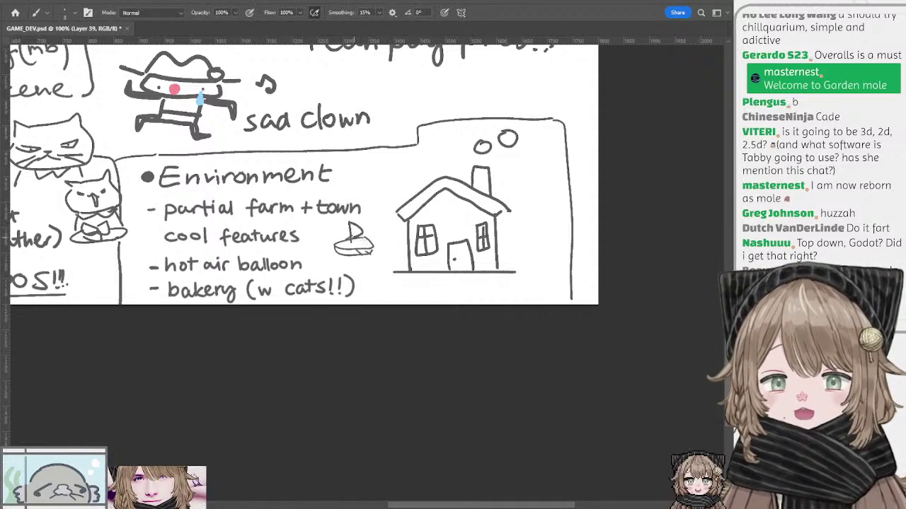
key("l")
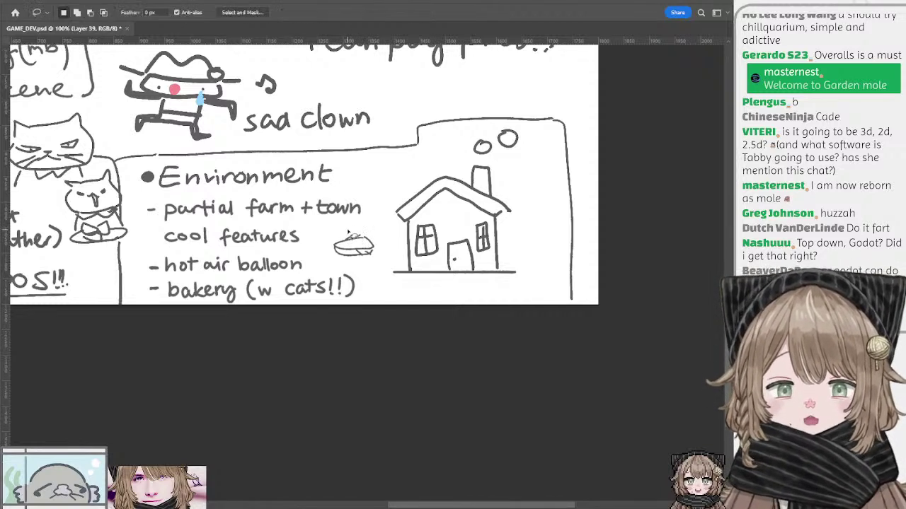
Erase the stepped top outline of the Environment box above the house sketch
mouse_move(392, 229)
left_mouse_down()
mouse_move(334, 242)
mouse_move(298, 271)
left_mouse_up()
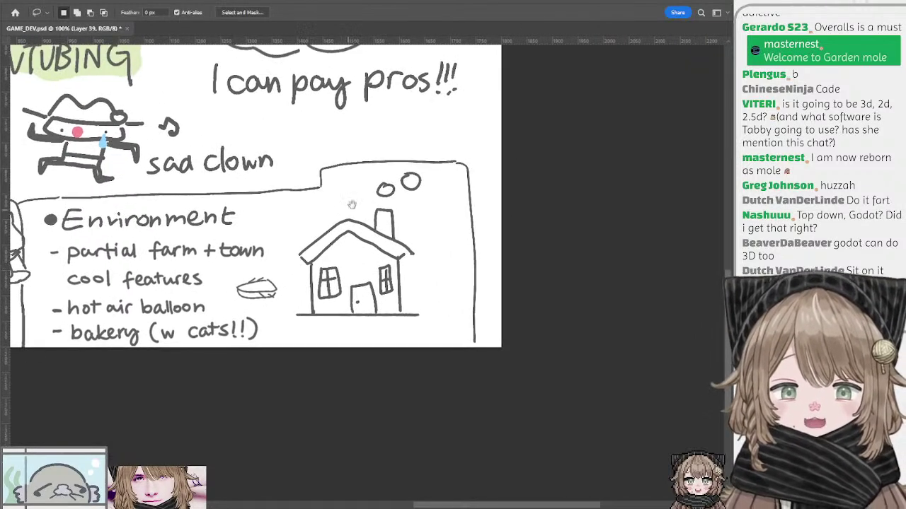
mouse_move(353, 205)
left_mouse_down()
mouse_move(390, 261)
mouse_move(353, 264)
left_mouse_up()
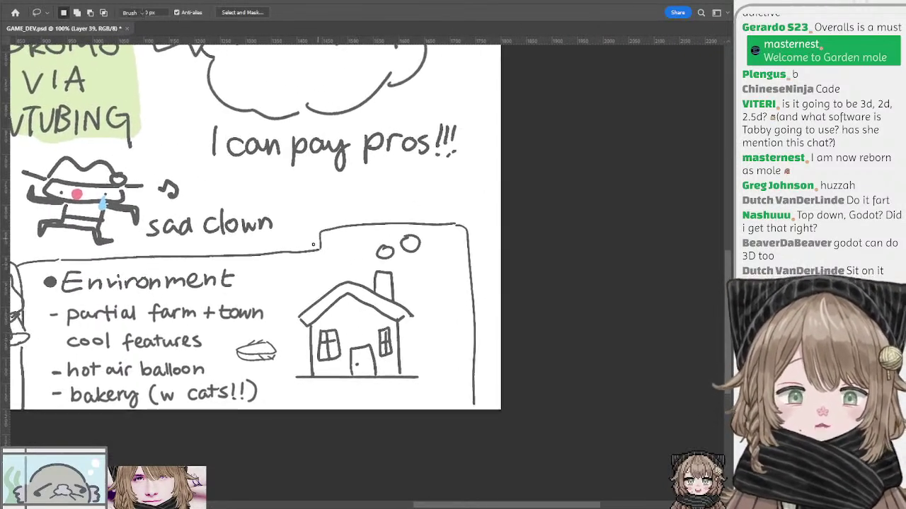
key("b")
mouse_move(279, 251)
left_mouse_down()
mouse_move(327, 240)
mouse_move(333, 227)
mouse_move(428, 216)
mouse_move(464, 222)
left_mouse_up()
Draw a dialogue box with text lines and a small figure standing on it above the house, under "I can pay pros!!!"
key("b")
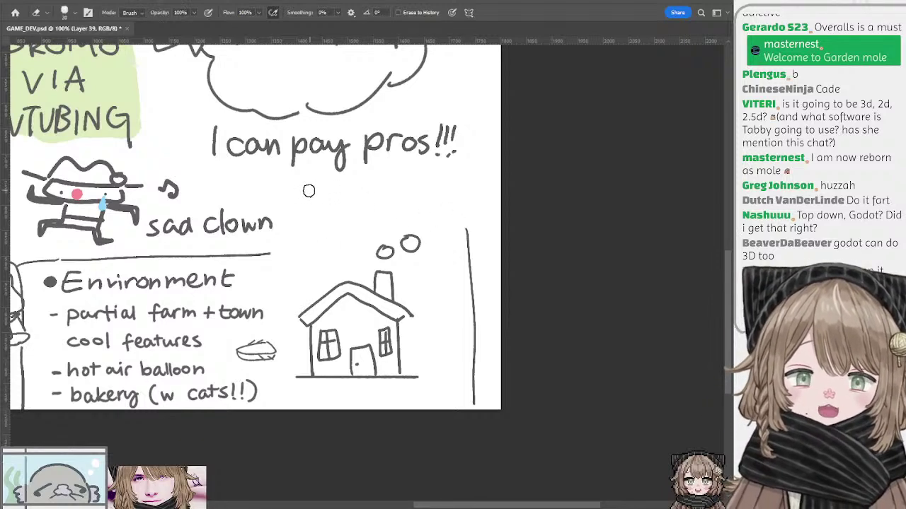
mouse_move(306, 205)
left_mouse_down()
mouse_move(388, 193)
mouse_move(377, 222)
mouse_move(306, 206)
left_mouse_up()
key("ctrl+z")
mouse_move(364, 203)
left_mouse_down()
mouse_move(305, 206)
mouse_move(369, 208)
left_mouse_up()
mouse_move(311, 216)
left_mouse_down()
mouse_move(372, 216)
mouse_move(365, 222)
mouse_move(356, 187)
mouse_move(367, 193)
left_mouse_up()
key("ctrl+z")
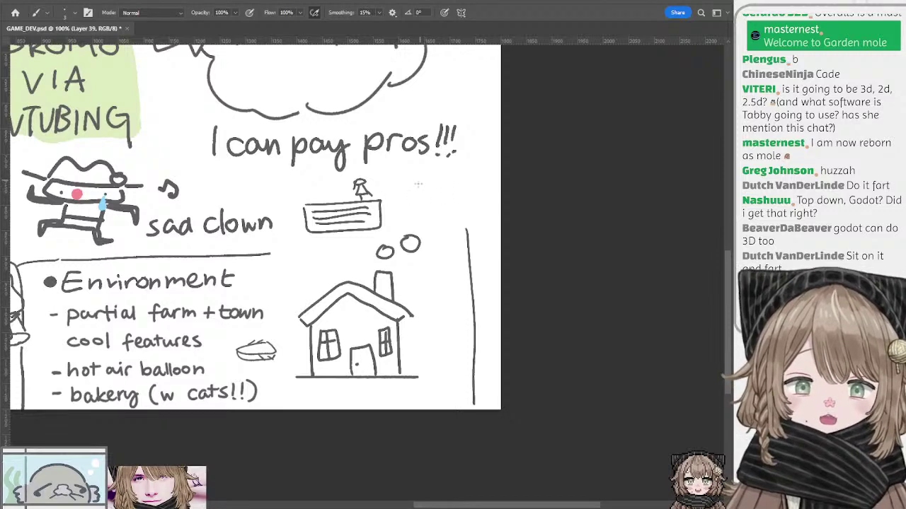
Draw a small running figure with outstretched arms and a simple face to the right of the dialogue box
mouse_move(422, 181)
left_mouse_down()
mouse_move(439, 202)
mouse_move(436, 213)
mouse_move(438, 204)
mouse_move(411, 213)
left_mouse_up()
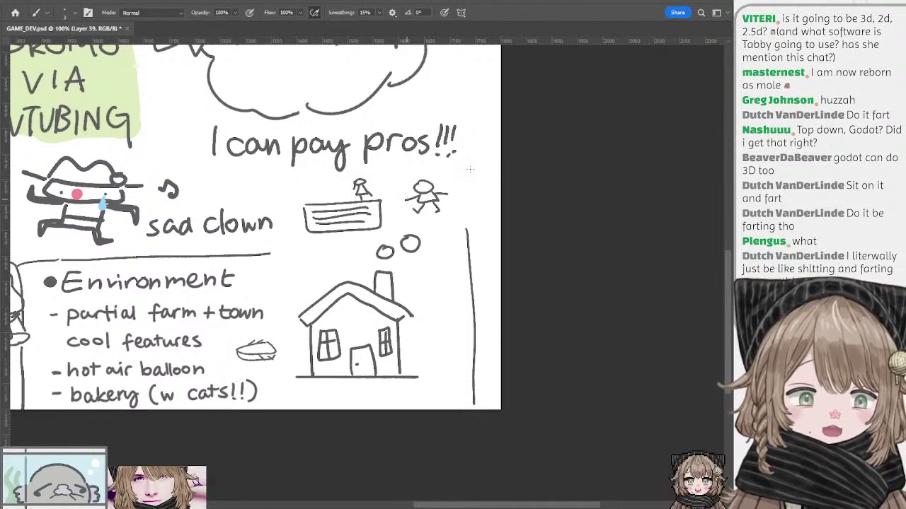
left_click_drag(467, 162, 434, 183)
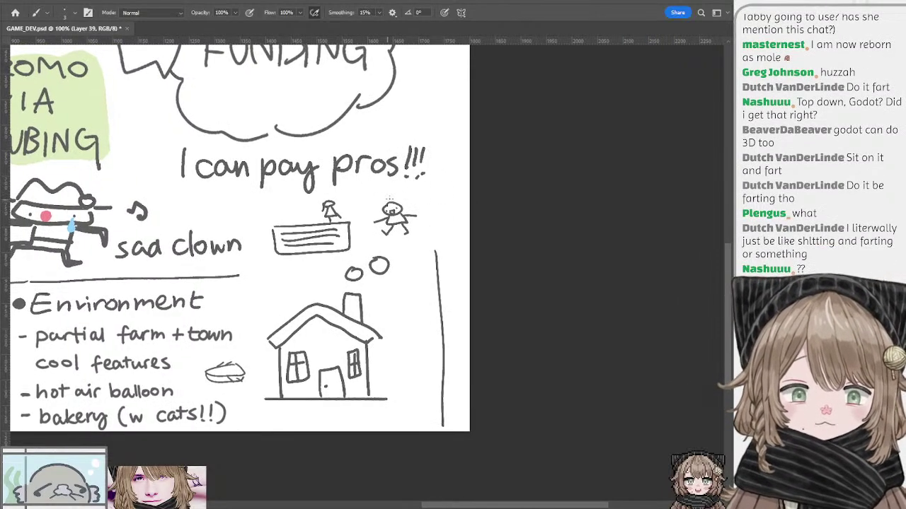
key("l")
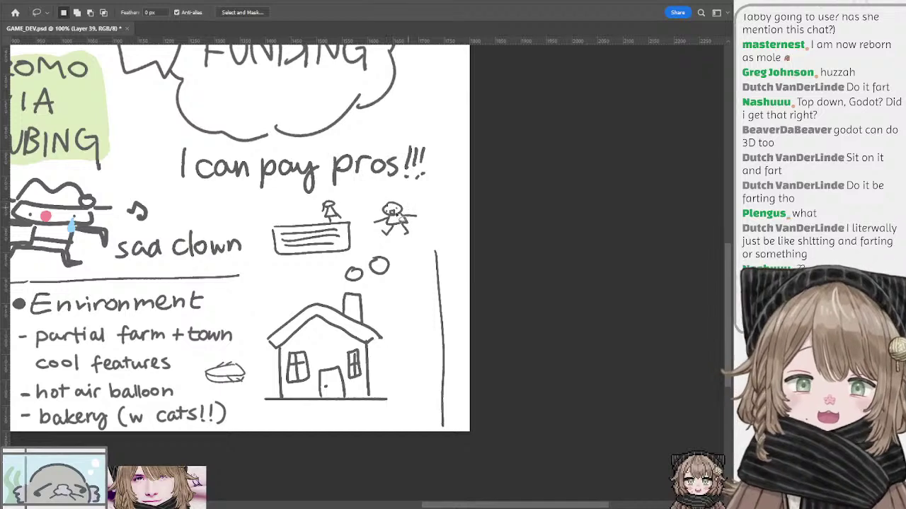
mouse_move(389, 194)
left_mouse_down()
mouse_move(431, 246)
mouse_move(437, 207)
left_mouse_up()
key("ctrl+d")
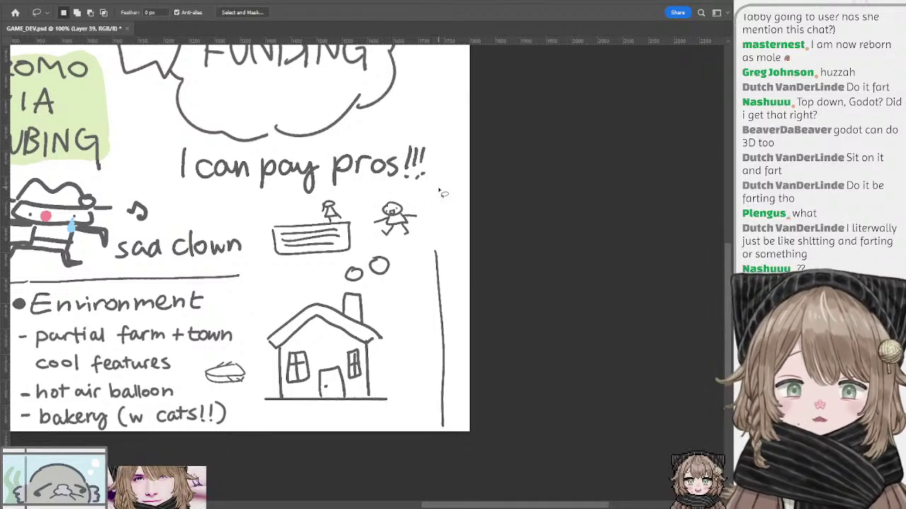
Draw a rectangular screen frame around the dialogue box and the small figure standing on it
left_click_drag(338, 226, 409, 217)
key("b")
mouse_move(334, 189)
left_mouse_down()
mouse_move(343, 244)
mouse_move(433, 241)
mouse_move(423, 187)
mouse_move(334, 189)
left_mouse_up()
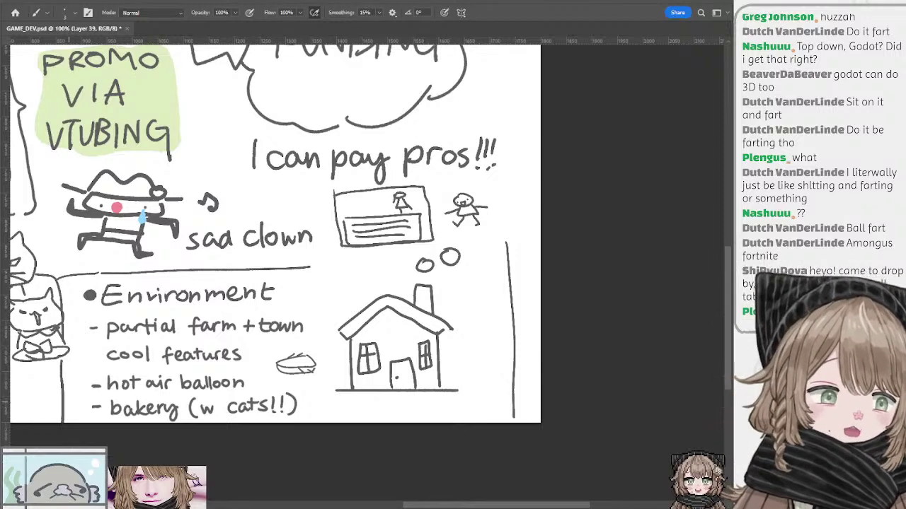
Display the red handwritten notes page and make its PLOT layer the active one
left_click(633, 258)
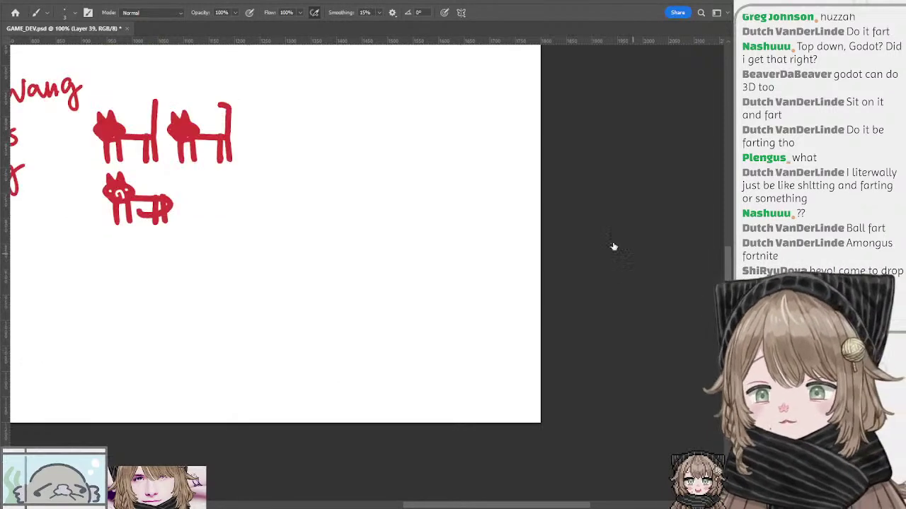
left_click(613, 248)
left_click_drag(306, 227, 523, 261)
scroll(281, 249, "left", 5)
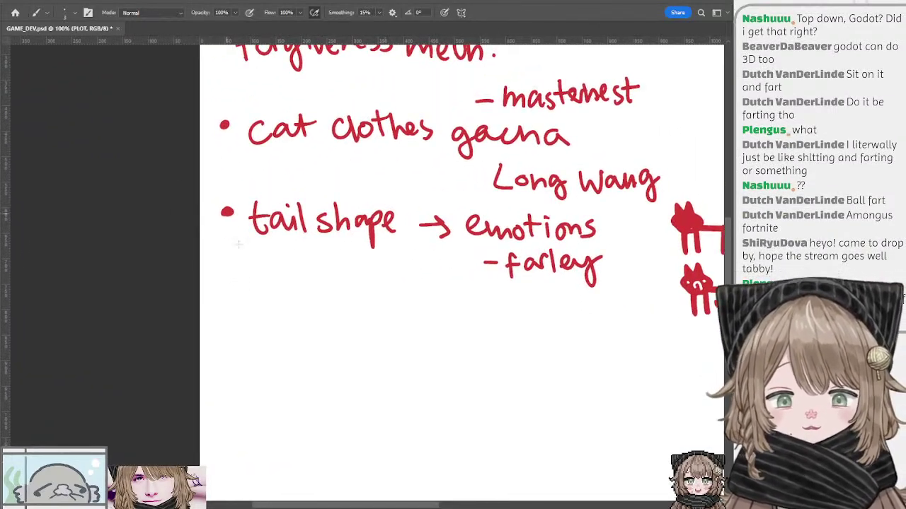
Handwrite a new bullet reading "cat gifts corpses" below the "tail shape → emotions" entry in the red plot notes
left_click(228, 300)
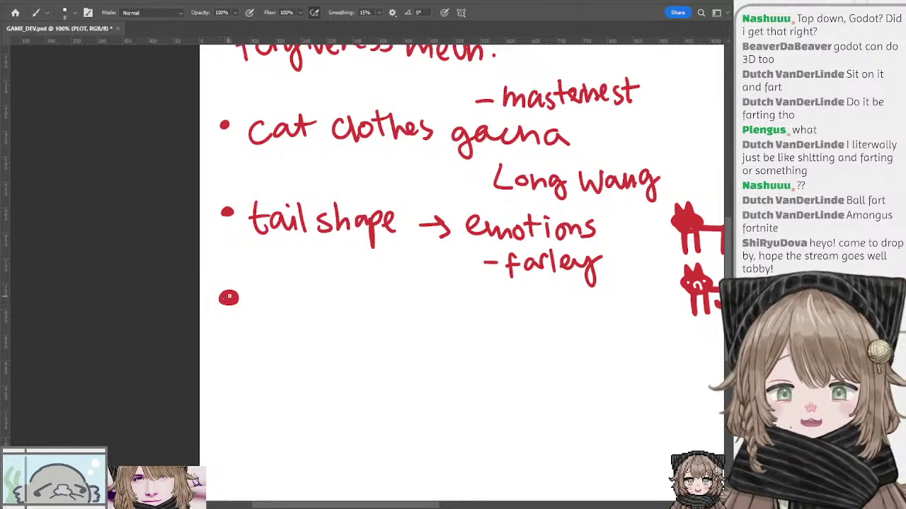
key("ctrl+z")
left_click_drag(227, 307, 230, 305)
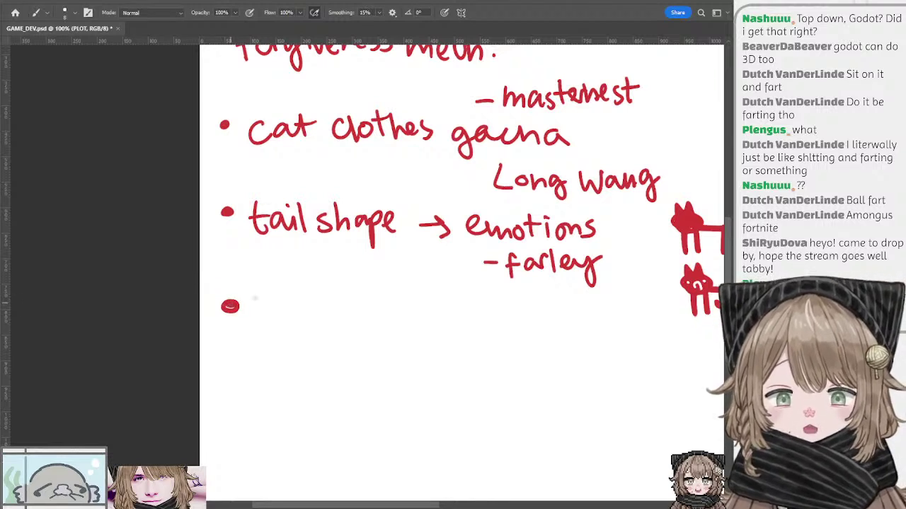
mouse_move(302, 287)
left_mouse_down()
mouse_move(251, 278)
mouse_move(212, 313)
mouse_move(260, 311)
left_mouse_up()
key("ctrl+z")
mouse_move(249, 297)
left_mouse_down()
mouse_move(316, 299)
mouse_move(311, 324)
left_mouse_up()
left_click_drag(334, 293, 333, 306)
left_click(331, 284)
mouse_move(341, 293)
left_mouse_down()
mouse_move(348, 284)
mouse_move(341, 315)
left_mouse_up()
mouse_move(359, 284)
left_mouse_down()
mouse_move(358, 310)
mouse_move(370, 292)
left_mouse_up()
mouse_move(387, 290)
left_mouse_down()
mouse_move(374, 311)
mouse_move(375, 290)
mouse_move(332, 280)
mouse_move(346, 290)
left_mouse_up()
key("ctrl+z")
mouse_move(356, 277)
left_mouse_down()
mouse_move(384, 276)
mouse_move(389, 287)
mouse_move(420, 283)
mouse_move(445, 267)
mouse_move(444, 290)
left_mouse_up()
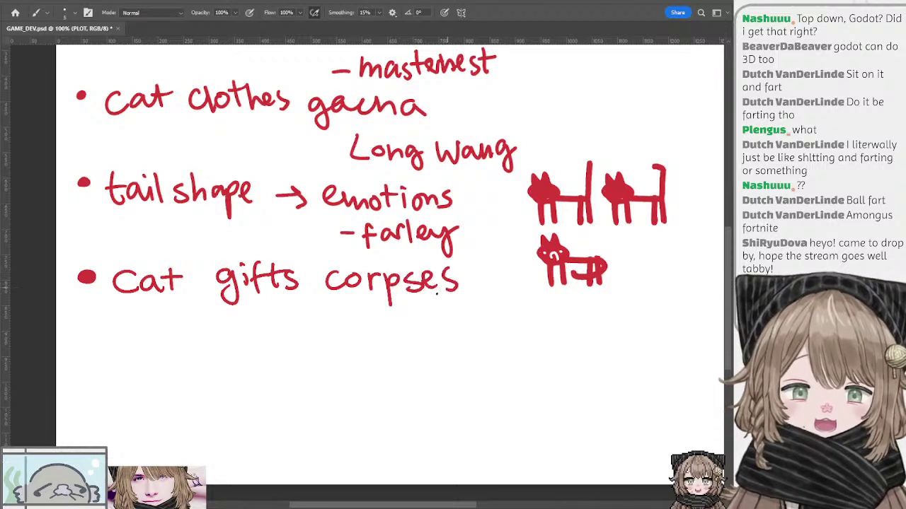
Draw a small dead bird with an X eye, beak and feet beneath the word "corpses"
mouse_move(461, 323)
left_mouse_down()
mouse_move(492, 320)
mouse_move(441, 285)
mouse_move(451, 293)
mouse_move(449, 319)
mouse_move(452, 294)
mouse_move(410, 299)
mouse_move(417, 294)
left_mouse_up()
key("ctrl+z")
left_click_drag(396, 299, 391, 311)
mouse_move(442, 323)
left_mouse_down()
mouse_move(434, 332)
mouse_move(454, 325)
left_mouse_up()
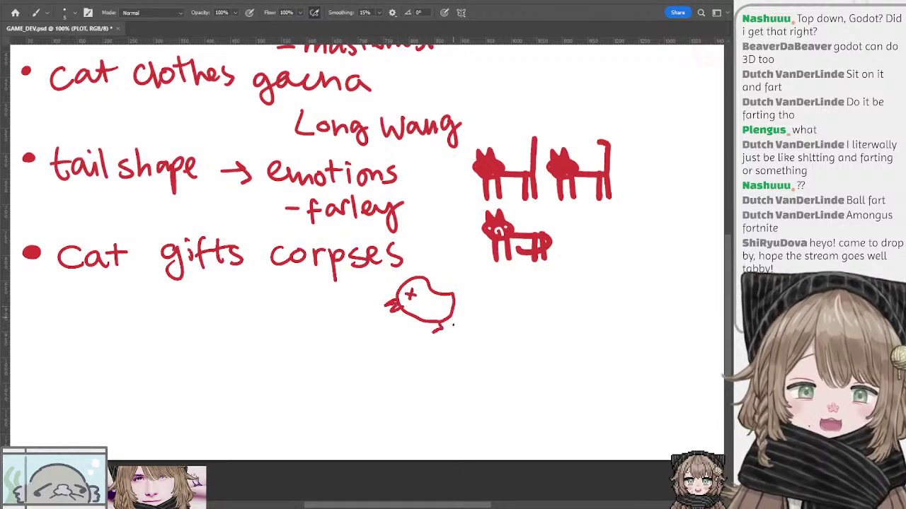
Write a dash and the contributing viewer's name below "cat gifts corpses", beside the bird
left_click_drag(429, 271, 496, 244)
mouse_move(295, 200)
left_mouse_down()
mouse_move(309, 228)
mouse_move(226, 229)
mouse_move(269, 224)
left_mouse_up()
left_click_drag(275, 291, 301, 300)
mouse_move(307, 283)
left_mouse_down()
mouse_move(329, 282)
mouse_move(344, 317)
left_mouse_up()
left_click_drag(347, 289, 379, 296)
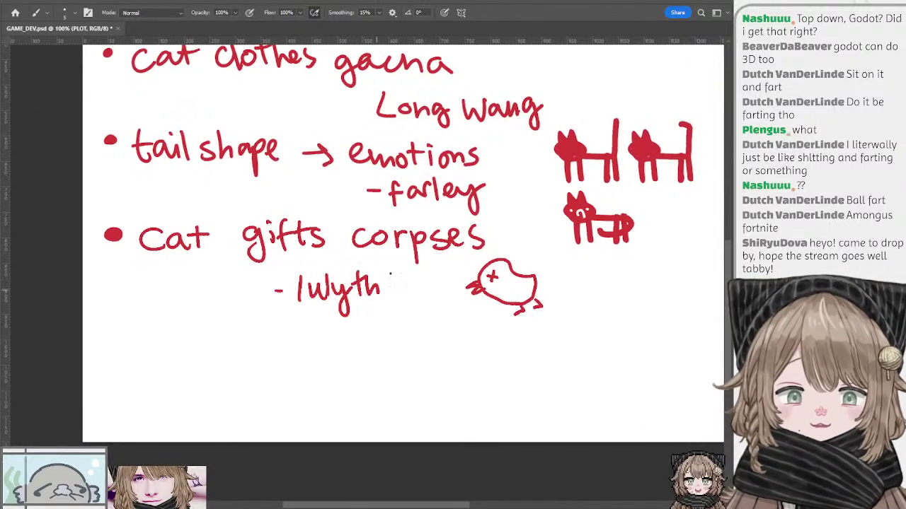
mouse_move(344, 262)
left_mouse_down()
mouse_move(362, 258)
mouse_move(373, 271)
mouse_move(410, 245)
mouse_move(401, 233)
left_mouse_up()
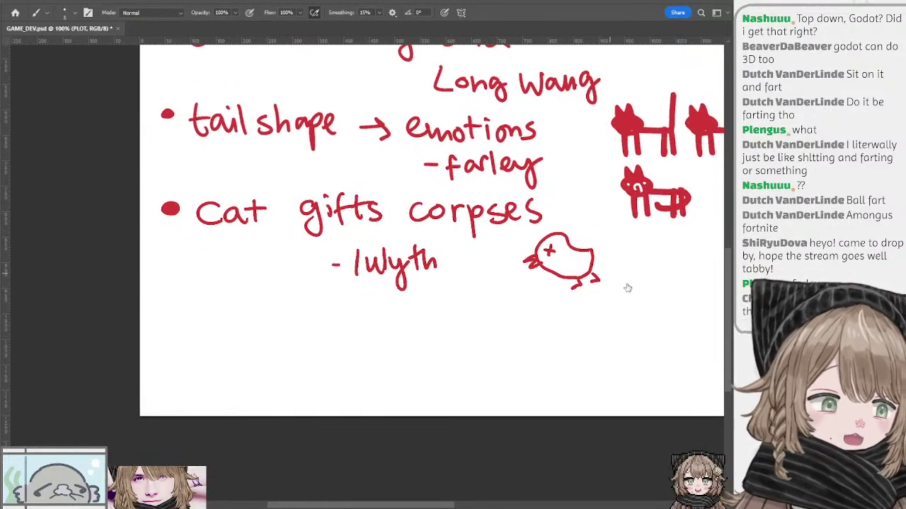
Hide the red plot notes and display the plan page's Environment box with its house sketch
left_click(630, 363)
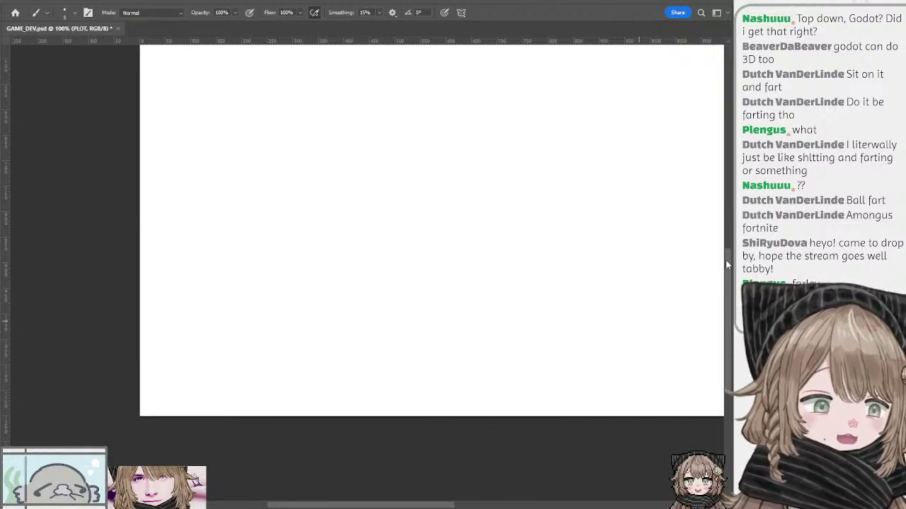
left_click(623, 285)
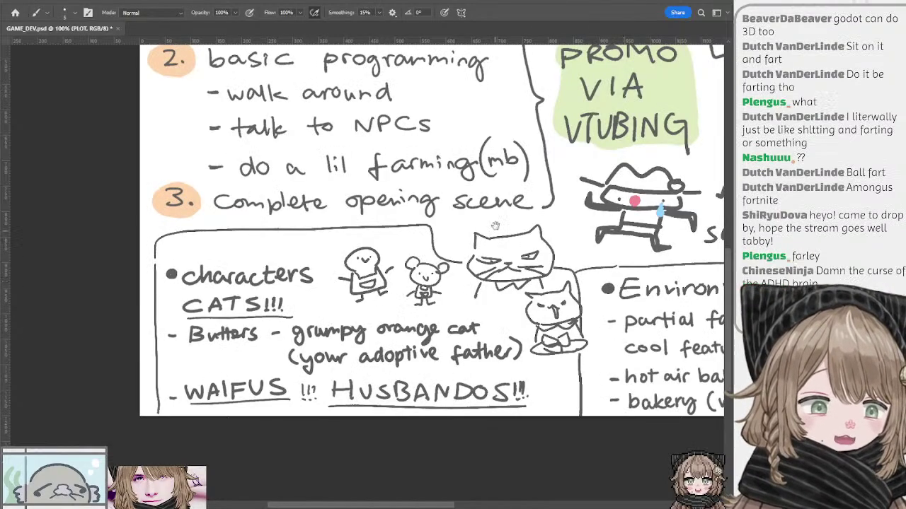
left_click_drag(462, 201, 274, 242)
left_click_drag(511, 274, 232, 261)
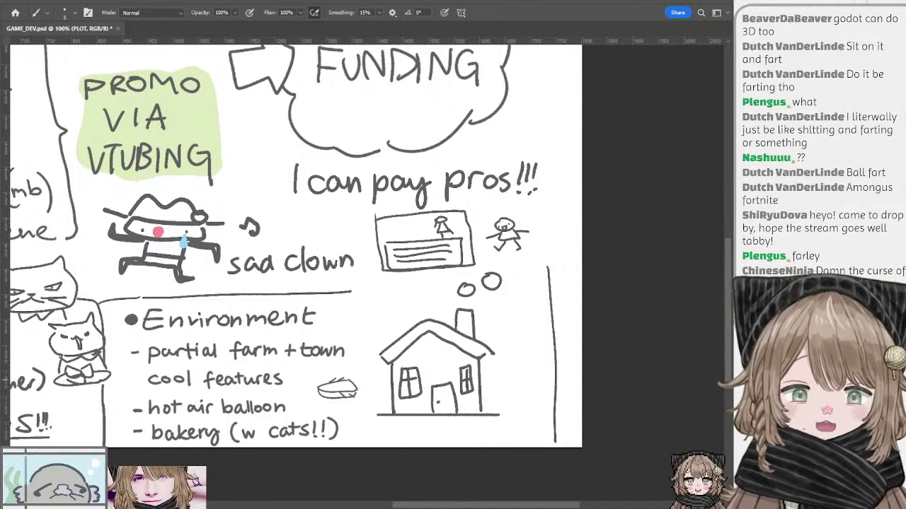
left_click_drag(325, 203, 369, 320)
left_click_drag(414, 226, 311, 123)
Activate Layer 39 and erase the right end of the Environment box's upper border to make room for a sketch
left_click(320, 217, "ctrl")
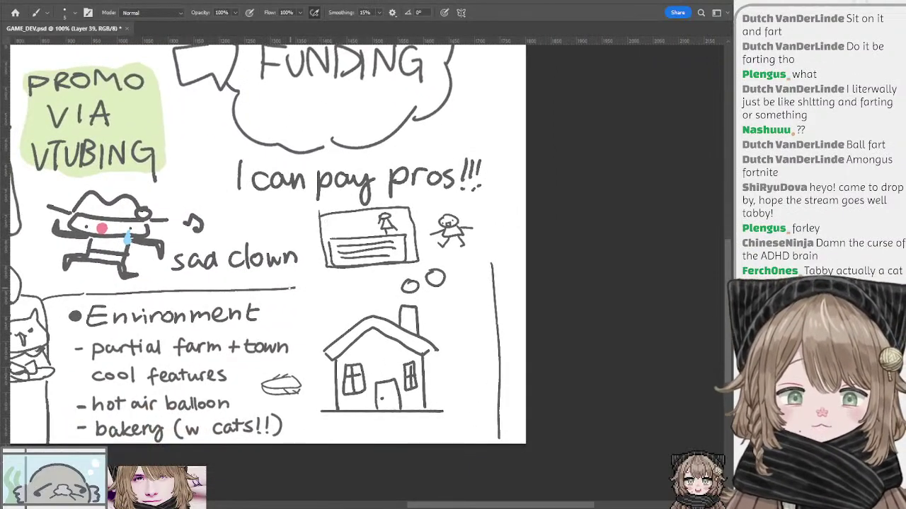
key("e")
left_click_drag(282, 288, 354, 281)
key("b")
key("ctrl+z")
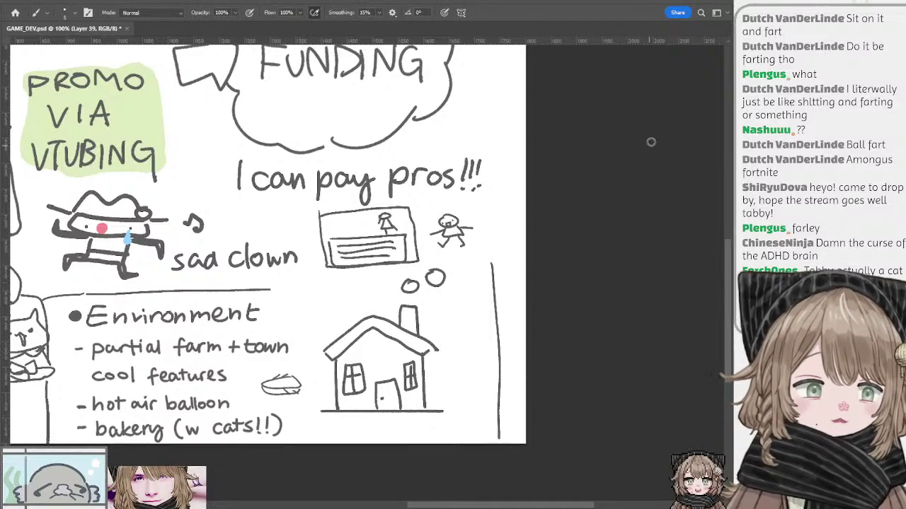
mouse_move(283, 300)
left_mouse_down()
mouse_move(338, 281)
mouse_move(313, 307)
mouse_move(280, 304)
mouse_move(286, 333)
left_mouse_up()
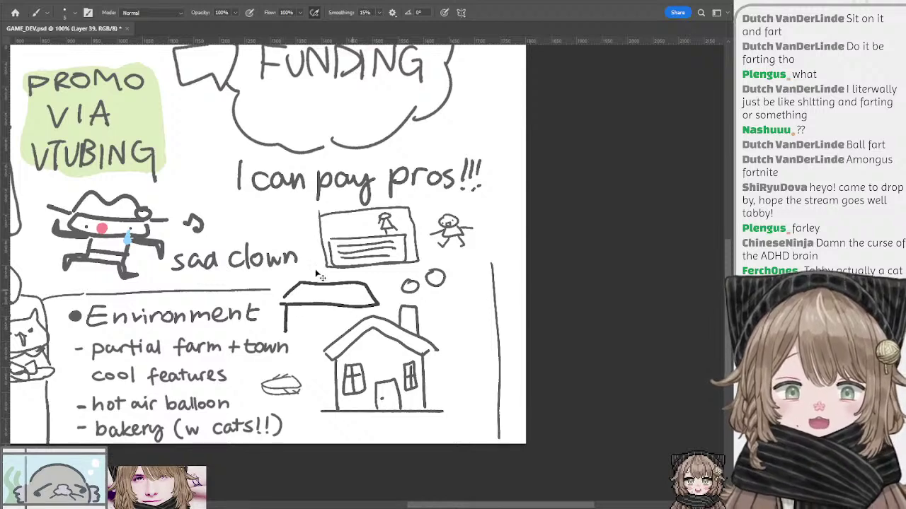
key("ctrl+z")
mouse_move(287, 298)
left_mouse_down()
mouse_move(310, 276)
mouse_move(370, 279)
mouse_move(387, 302)
left_mouse_up()
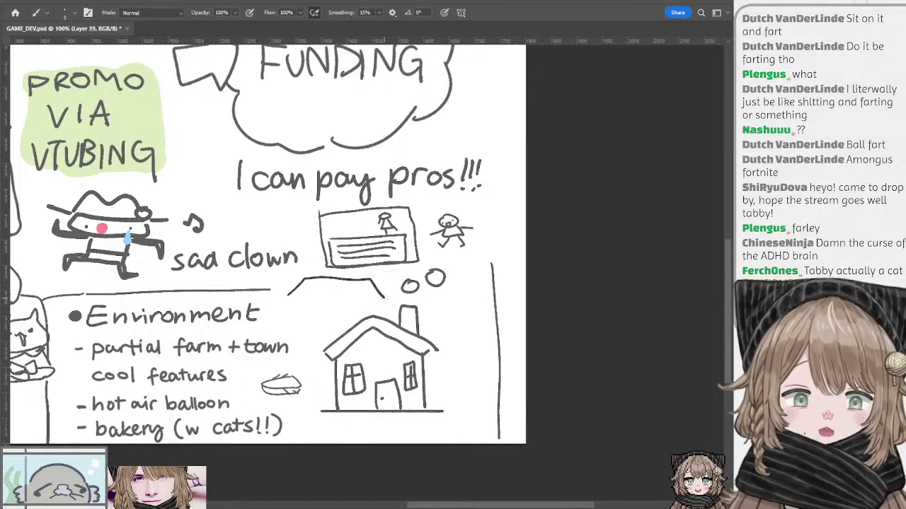
key("ctrl+z")
Draw a long building with a sloping roof, side walls and a small door behind the house, using a smaller brush
key("[")
mouse_move(287, 300)
left_mouse_down()
mouse_move(320, 283)
mouse_move(372, 280)
mouse_move(386, 299)
mouse_move(283, 303)
mouse_move(288, 327)
left_mouse_up()
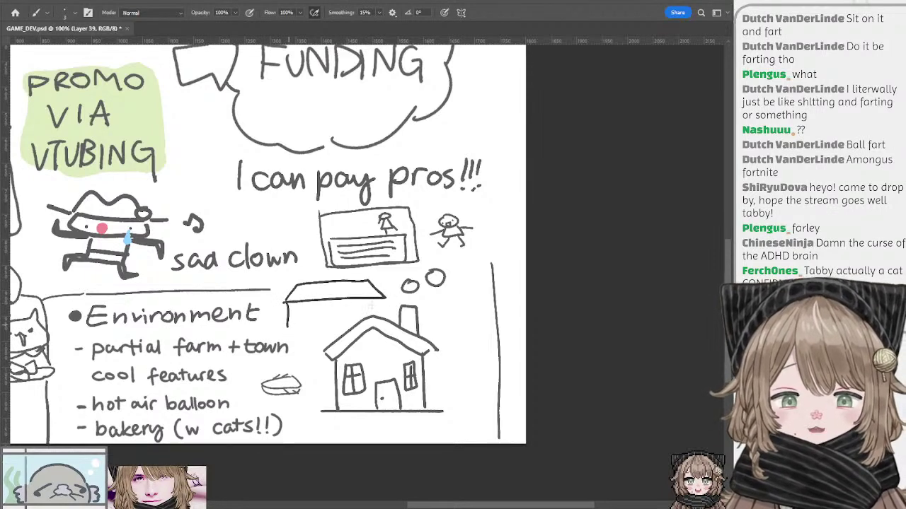
left_click_drag(385, 299, 385, 319)
key("ctrl+z")
key("ctrl+z")
mouse_move(294, 327)
left_mouse_down()
mouse_move(295, 314)
mouse_move(303, 325)
mouse_move(330, 309)
left_mouse_up()
key("ctrl+z")
key("ctrl+z")
Fill the long building's front with rows of short window strokes and draw a ground line under it
left_click_drag(337, 305, 345, 309)
left_click_drag(351, 305, 352, 309)
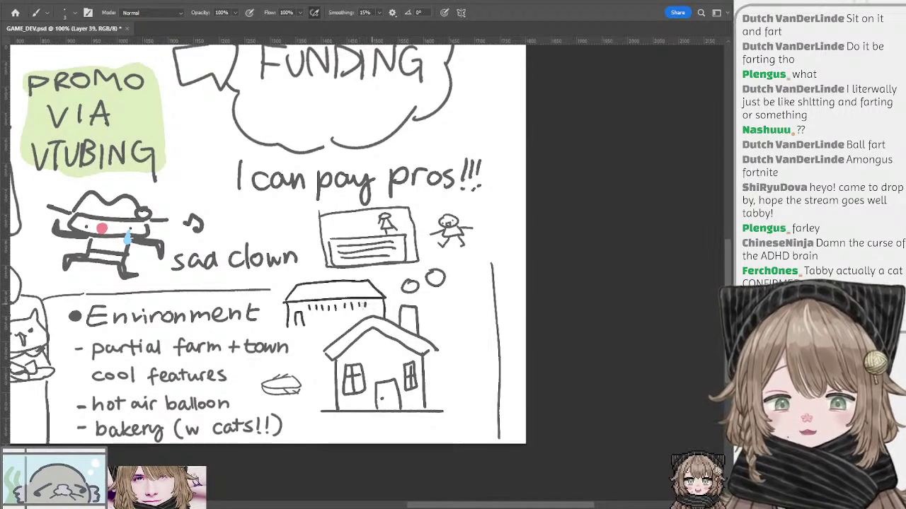
left_click_drag(311, 316, 332, 321)
left_click_drag(337, 315, 363, 316)
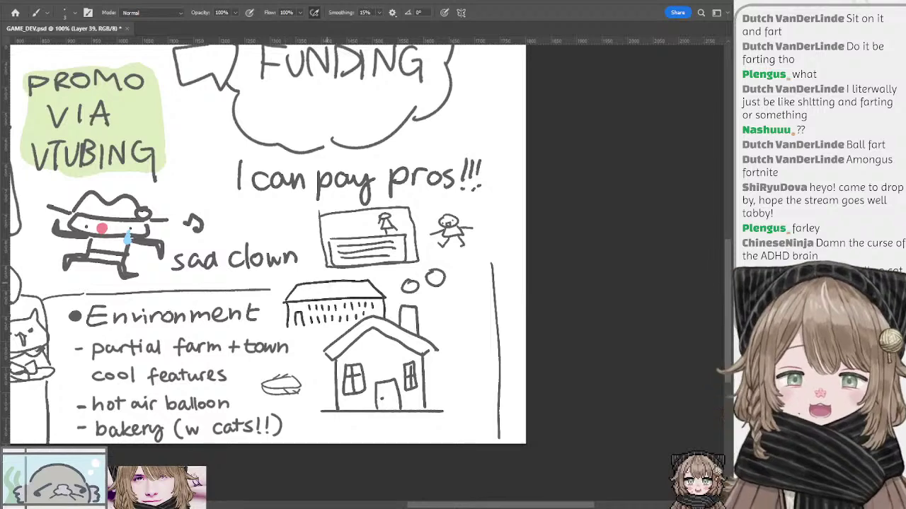
left_click_drag(337, 252, 366, 247)
left_click_drag(306, 324, 378, 318)
key("ctrl+z")
key("ctrl+z")
left_click_drag(307, 323, 375, 320)
key("ctrl+z")
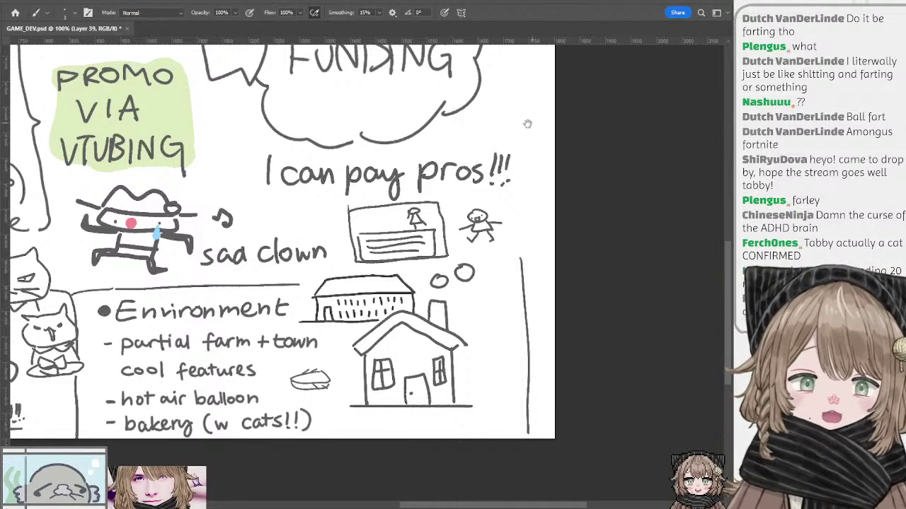
Lasso the house, long building, screen and running figure, scale them to about 79%, and move them down into the Environment box
mouse_move(525, 121)
left_mouse_down()
mouse_move(450, 121)
mouse_move(486, 151)
mouse_move(487, 169)
left_mouse_up()
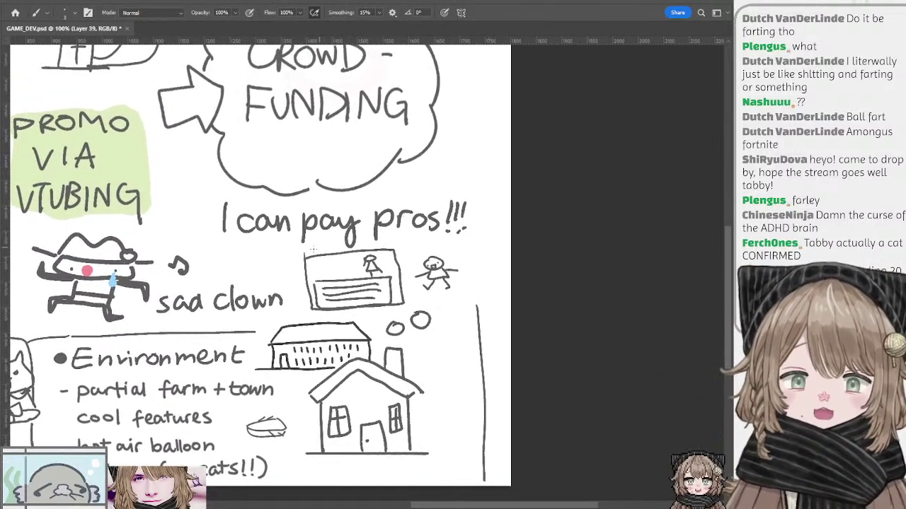
key("e")
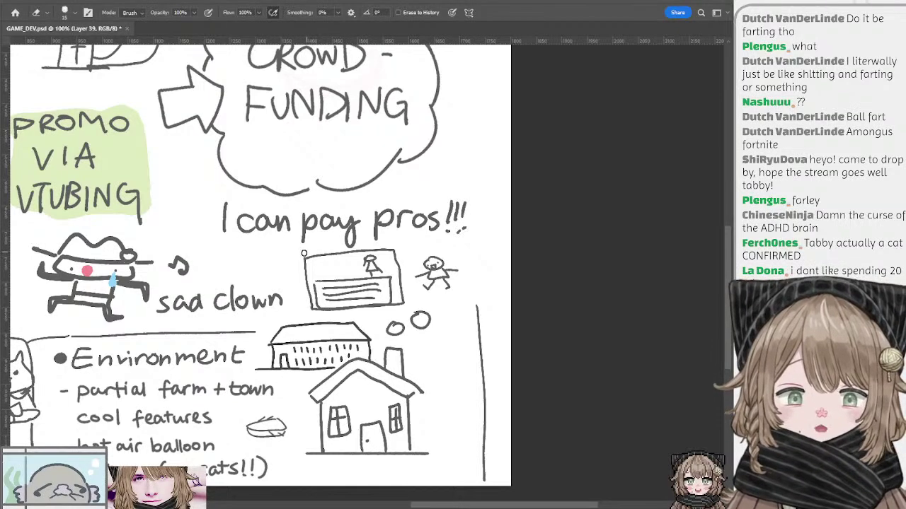
mouse_move(303, 231)
left_mouse_down()
mouse_move(414, 221)
mouse_move(325, 218)
mouse_move(280, 207)
mouse_move(288, 197)
left_mouse_up()
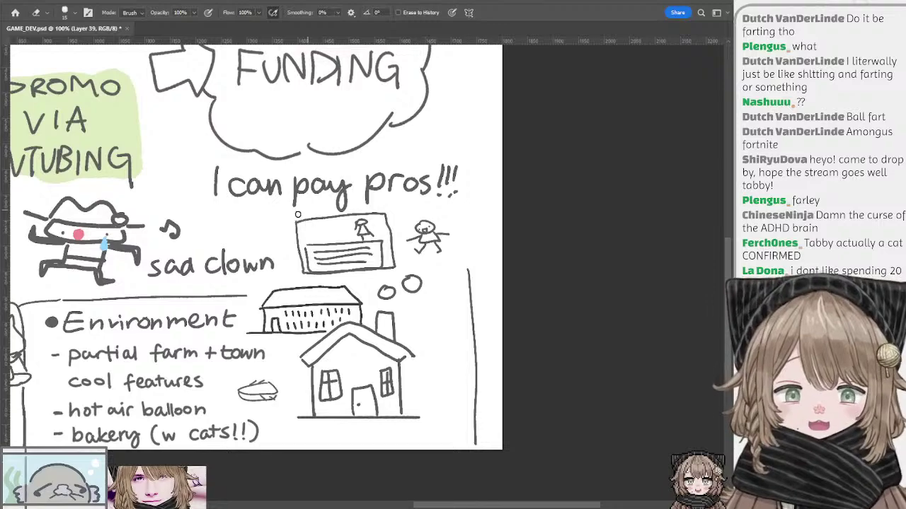
key("m")
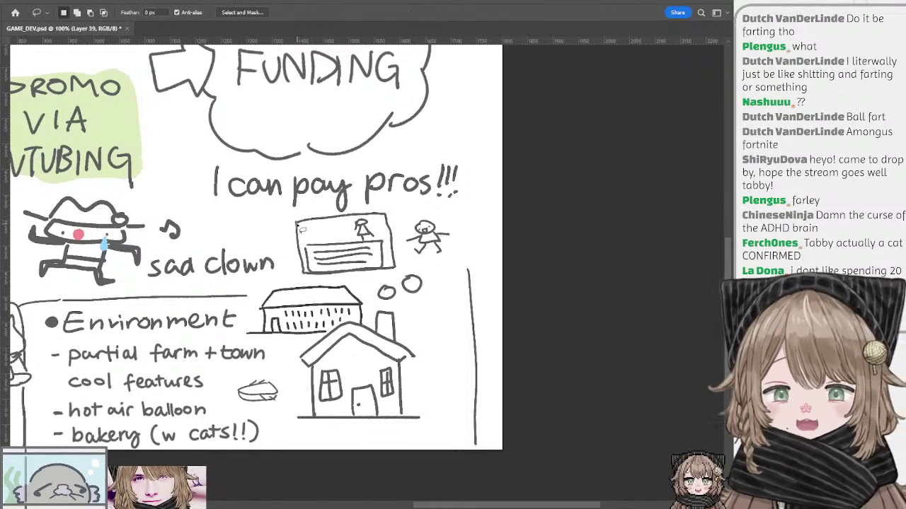
mouse_move(293, 206)
left_mouse_down()
mouse_move(410, 228)
mouse_move(331, 213)
mouse_move(347, 288)
mouse_move(309, 310)
mouse_move(296, 342)
mouse_move(350, 363)
mouse_move(346, 436)
mouse_move(488, 436)
mouse_move(511, 228)
mouse_move(470, 214)
mouse_move(399, 229)
mouse_move(371, 223)
left_mouse_up()
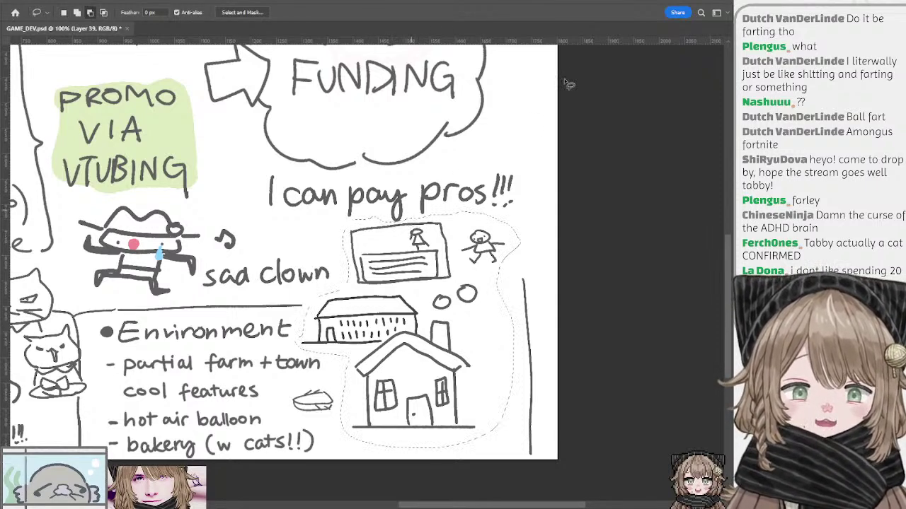
key("v")
left_click_drag(521, 213, 473, 262)
mouse_move(399, 309)
left_mouse_down()
mouse_move(453, 306)
mouse_move(420, 319)
left_mouse_up()
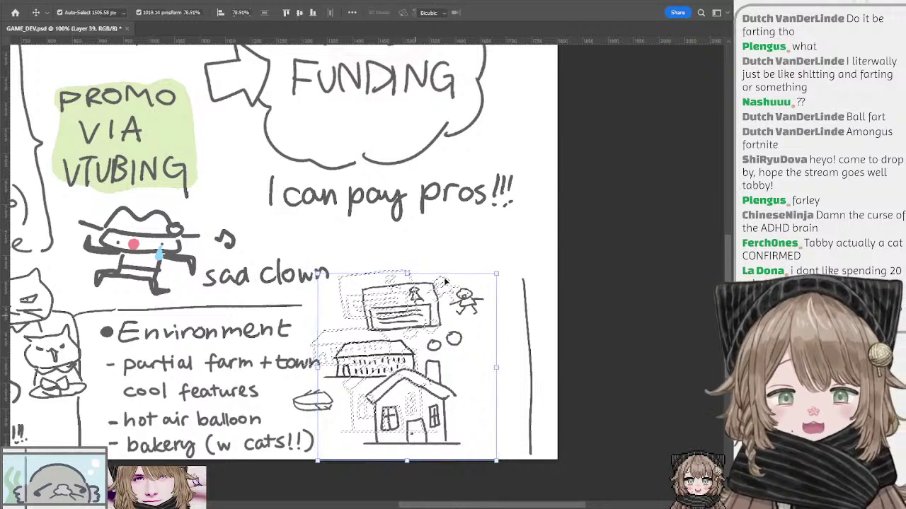
key("Return")
key("l")
key("ctrl+d")
Trim the Environment box's right border, extend its upper border to the screen sketch, and draw the upper-right corner
left_click_drag(419, 237, 432, 232)
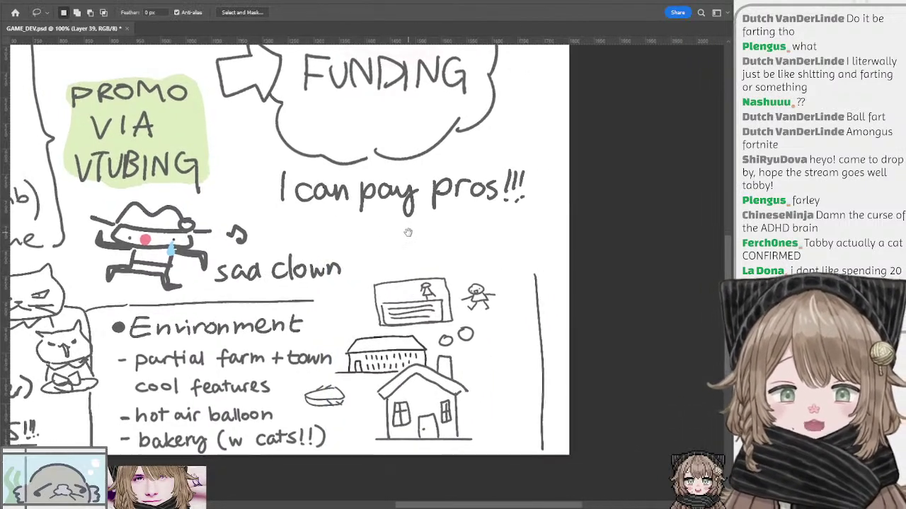
key("b")
left_click_drag(538, 295, 535, 275)
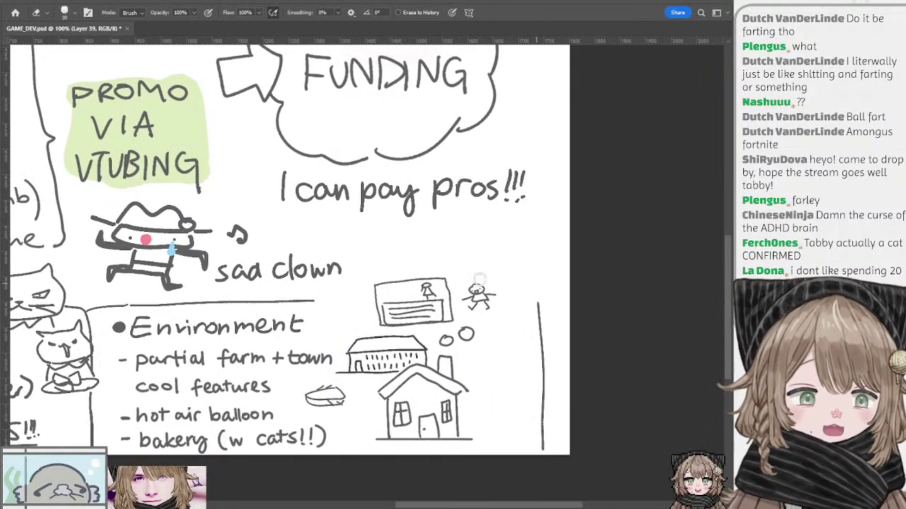
key("b")
mouse_move(314, 301)
left_mouse_down()
mouse_move(373, 298)
mouse_move(365, 302)
left_mouse_up()
key("ctrl+z")
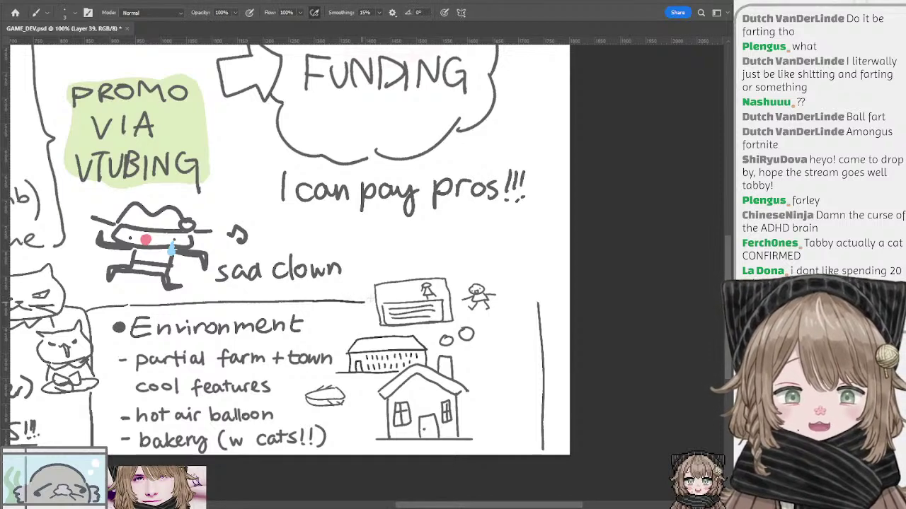
mouse_move(523, 292)
left_mouse_down()
mouse_move(538, 303)
mouse_move(496, 295)
mouse_move(547, 282)
left_mouse_up()
key("ctrl+z")
key("ctrl+z")
key("ctrl+z")
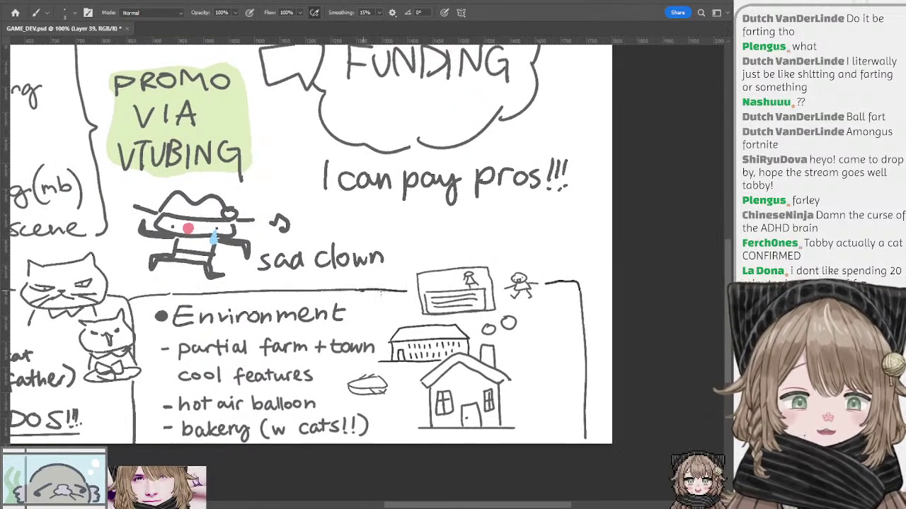
mouse_move(401, 256)
left_mouse_down()
mouse_move(414, 255)
mouse_move(364, 259)
left_mouse_up()
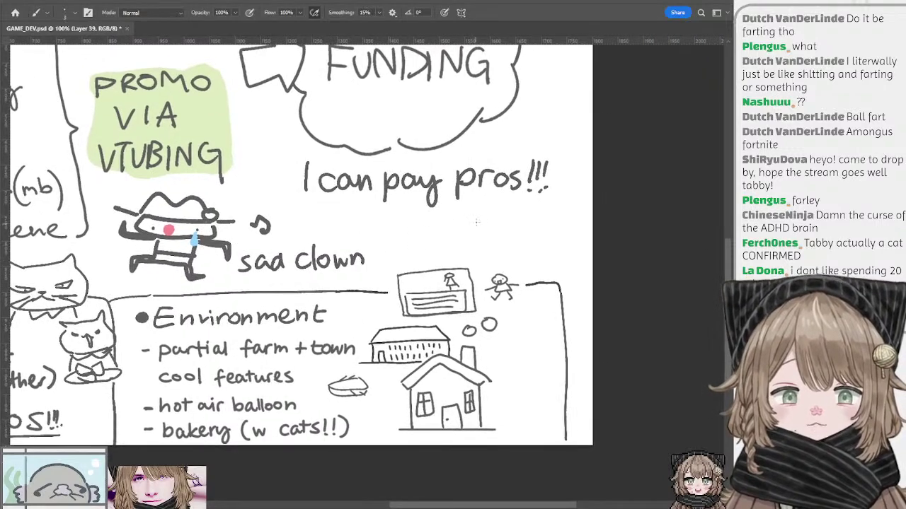
mouse_move(470, 213)
left_mouse_down()
mouse_move(370, 224)
mouse_move(435, 226)
mouse_move(420, 230)
left_mouse_up()
key("e")
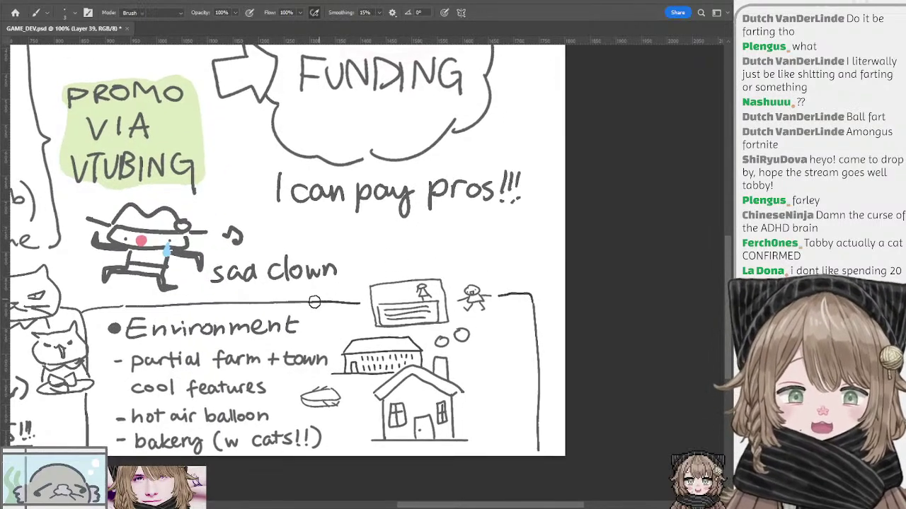
key("b")
key("e")
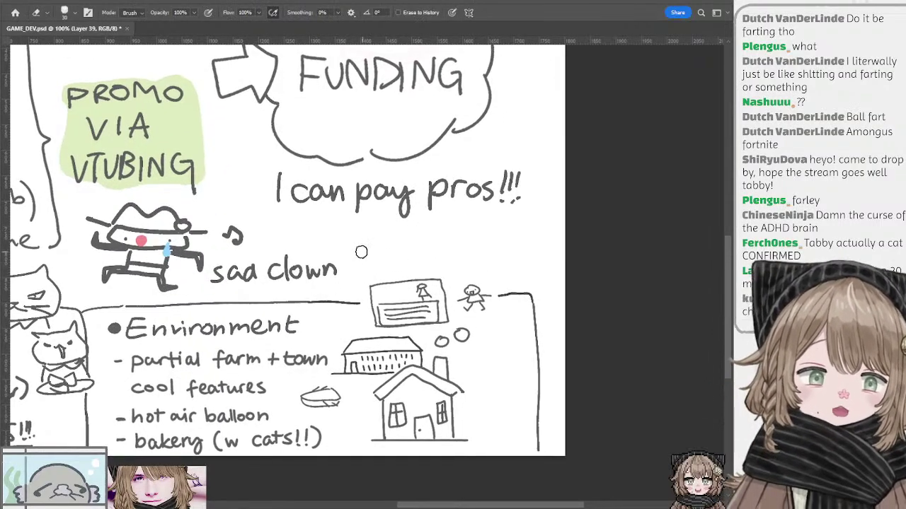
mouse_move(339, 247)
left_mouse_down()
mouse_move(392, 279)
mouse_move(409, 269)
mouse_move(399, 266)
left_mouse_up()
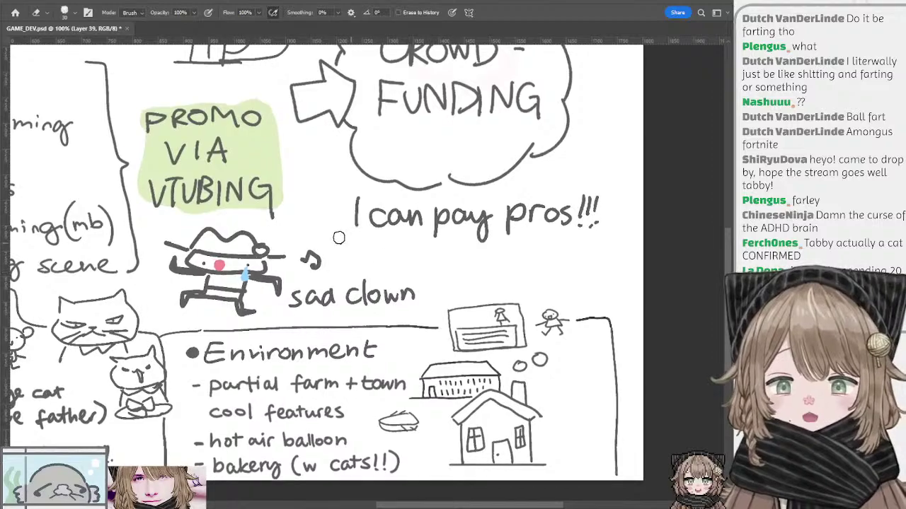
Group the plan page's layers and display the red handwritten notes again with the PLOT layer active
left_click(266, 167, "ctrl")
mouse_move(377, 238)
left_mouse_down()
mouse_move(329, 230)
mouse_move(376, 235)
left_mouse_up()
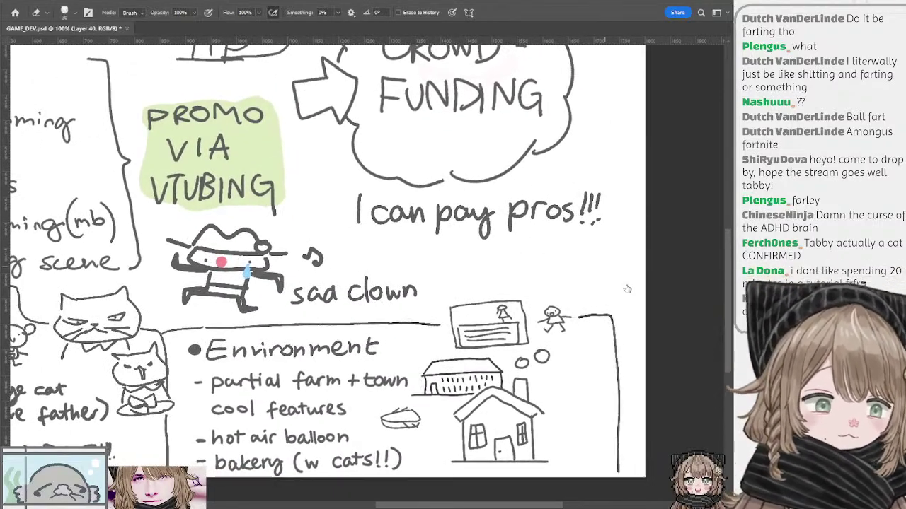
key("ctrl+g")
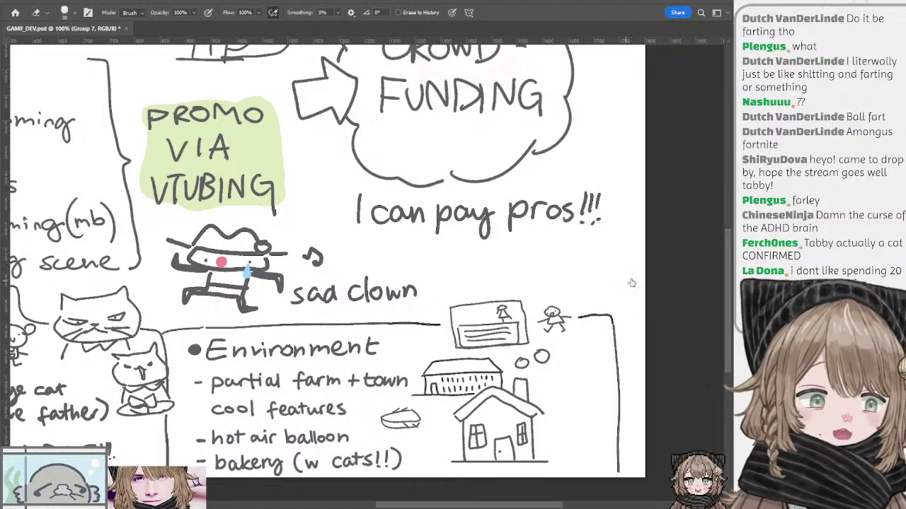
left_click_drag(513, 251, 418, 258)
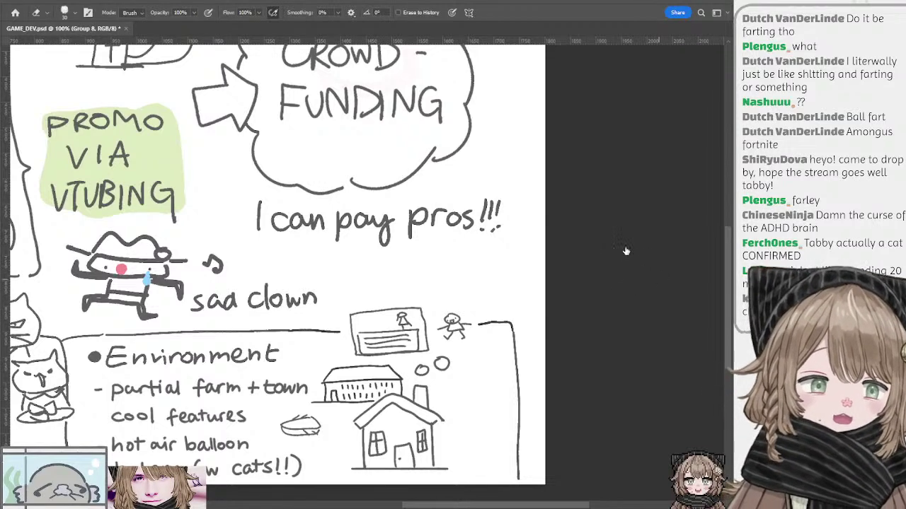
key("ctrl+z")
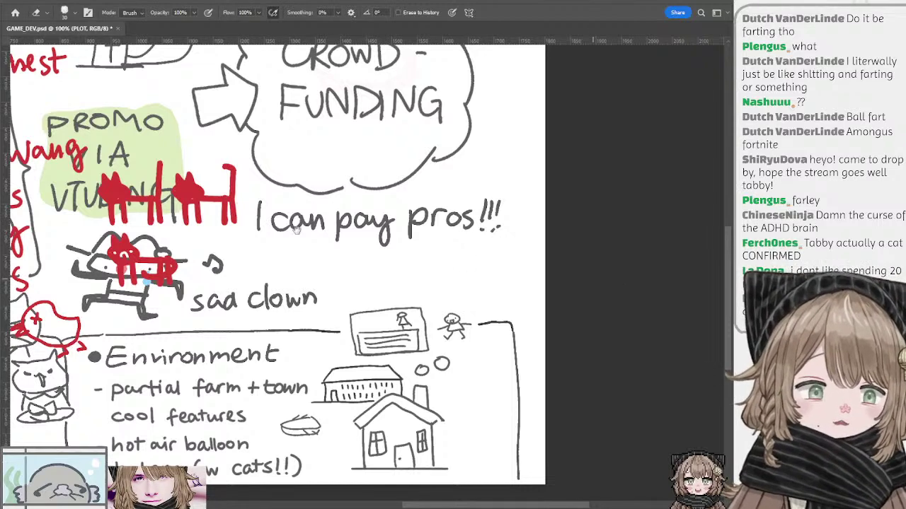
Add a round red bullet in the plot notes below the "Cat gifts corpses" entry
key("ctrl+z")
left_click_drag(276, 233, 552, 239)
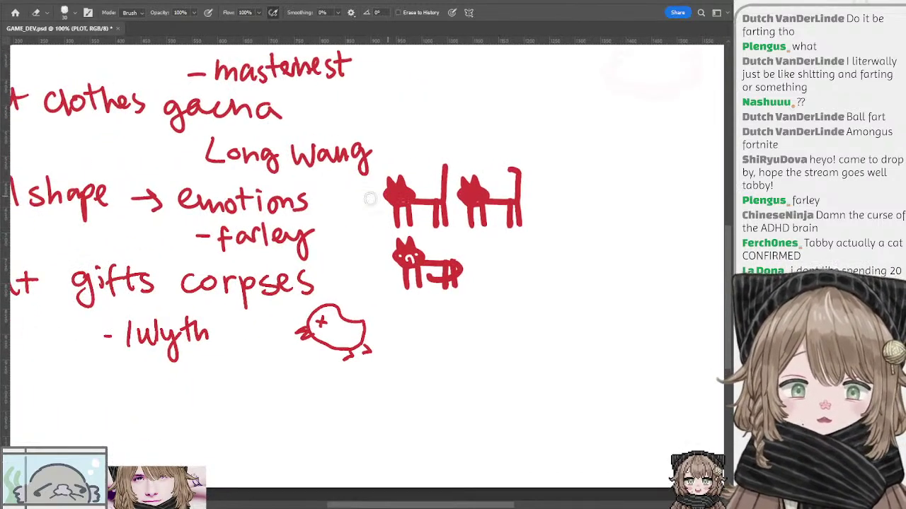
mouse_move(374, 196)
left_mouse_down()
mouse_move(473, 200)
mouse_move(524, 166)
left_mouse_up()
key("b")
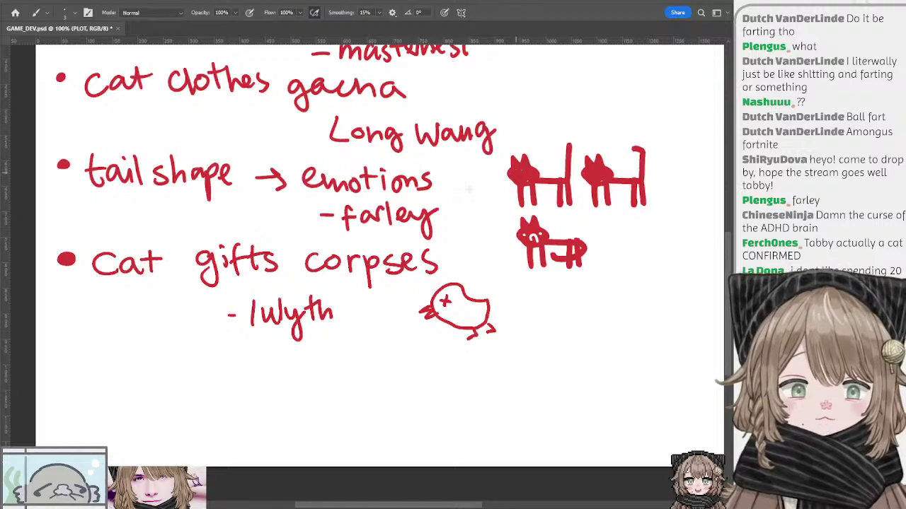
left_click_drag(300, 249, 401, 229)
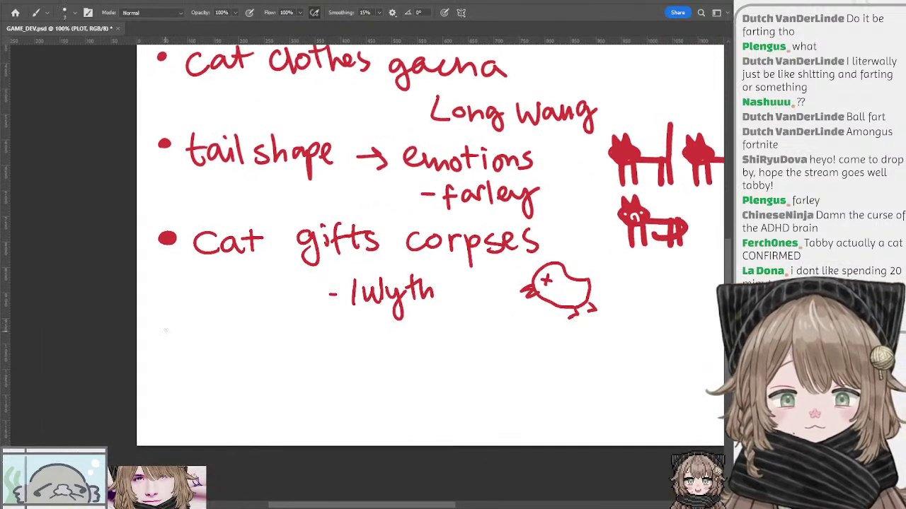
left_click_drag(165, 330, 170, 343)
key("ctrl+z")
key("ctrl+z")
key("ctrl+z")
left_click_drag(238, 324, 225, 293)
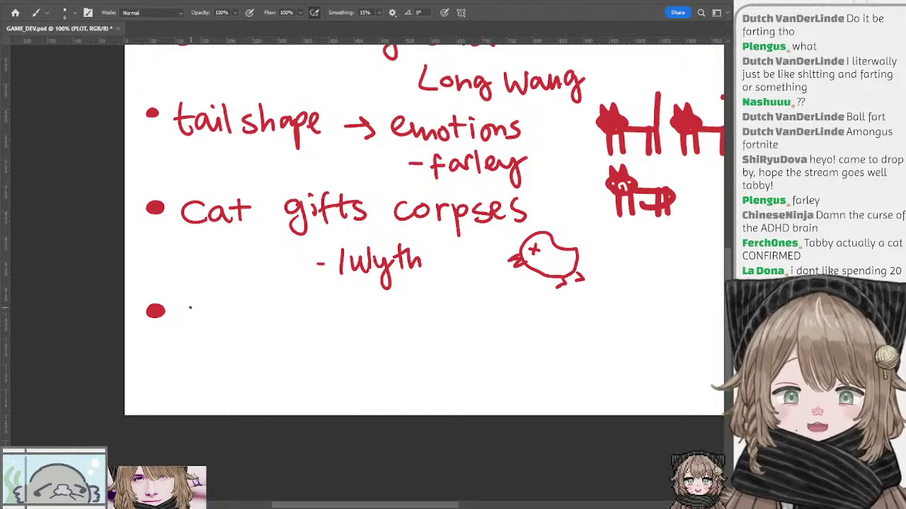
mouse_move(239, 325)
left_mouse_down()
mouse_move(226, 307)
mouse_move(253, 295)
mouse_move(243, 303)
mouse_move(242, 290)
mouse_move(252, 330)
mouse_move(253, 295)
mouse_move(287, 307)
left_mouse_up()
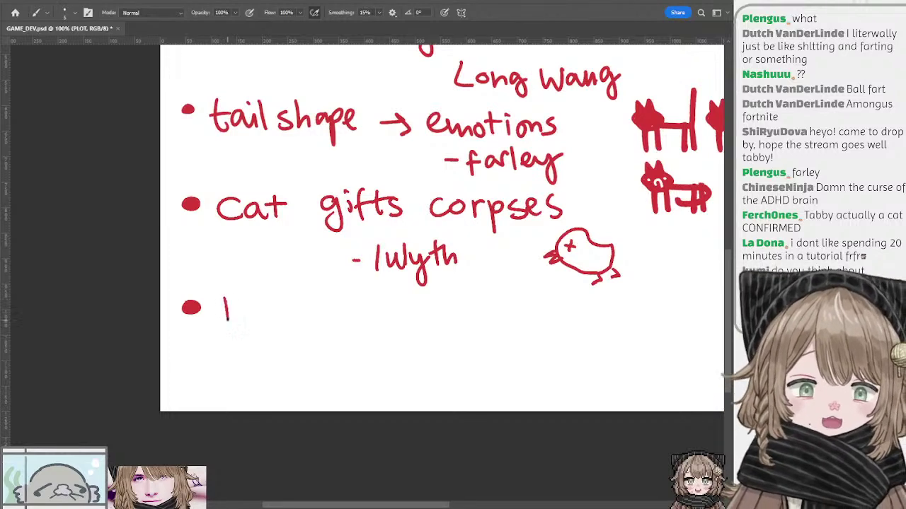
key("ctrl+z")
left_click_drag(313, 271, 195, 308)
left_click_drag(506, 218, 344, 205)
left_click_drag(416, 261, 306, 255)
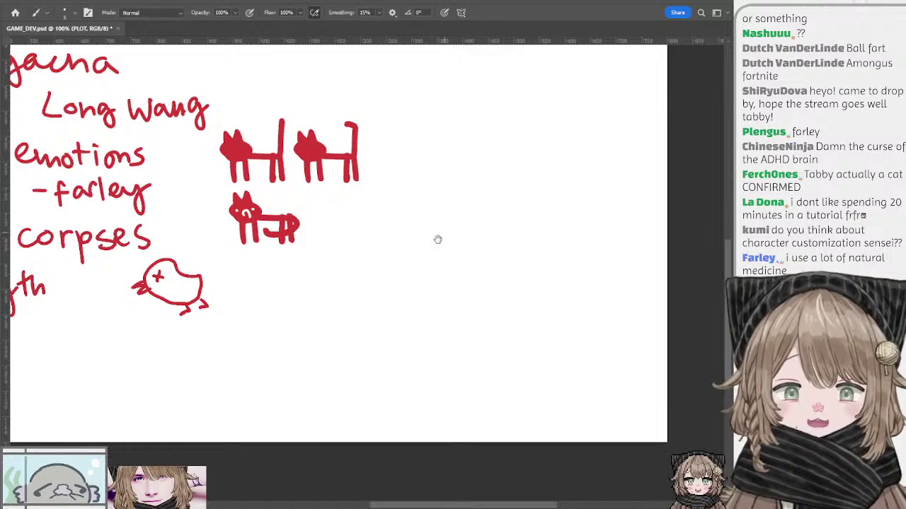
left_click_drag(438, 239, 348, 242)
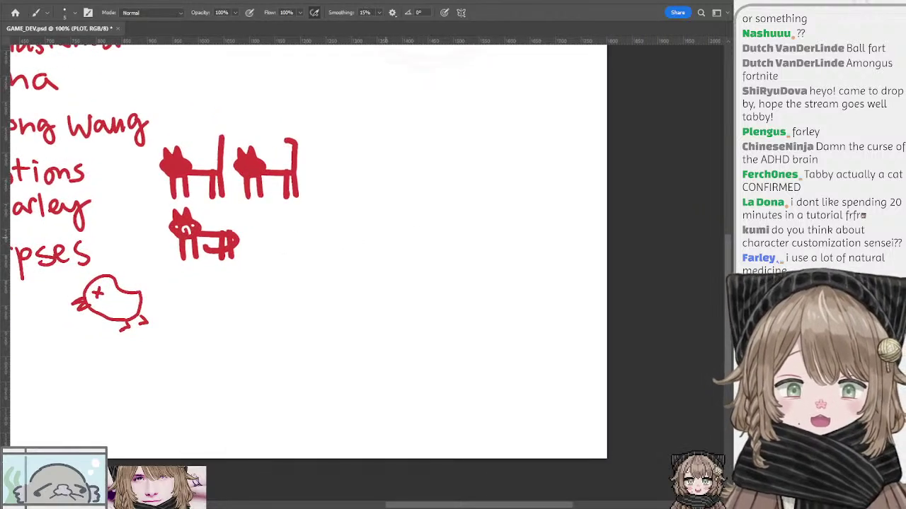
mouse_move(414, 240)
left_mouse_down()
mouse_move(370, 245)
mouse_move(432, 245)
left_mouse_up()
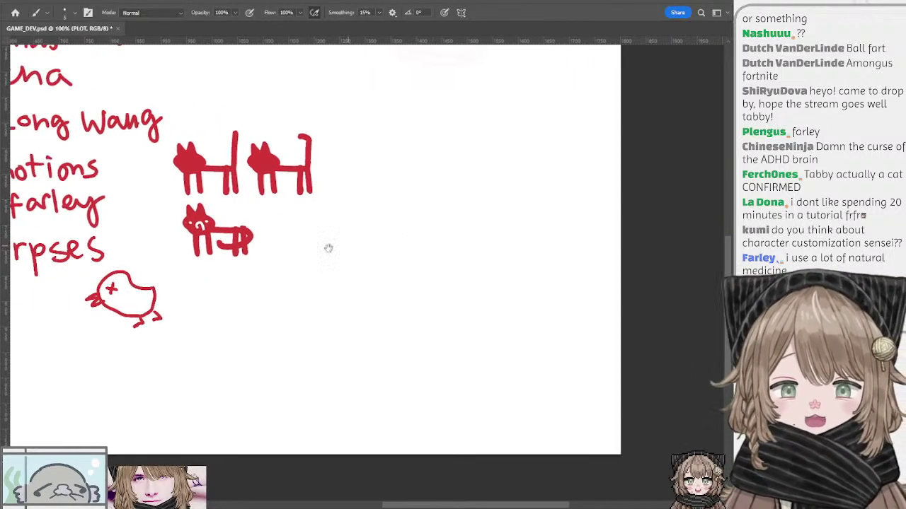
left_click_drag(327, 248, 457, 256)
mouse_move(282, 262)
left_mouse_down()
mouse_move(421, 250)
mouse_move(371, 249)
left_mouse_up()
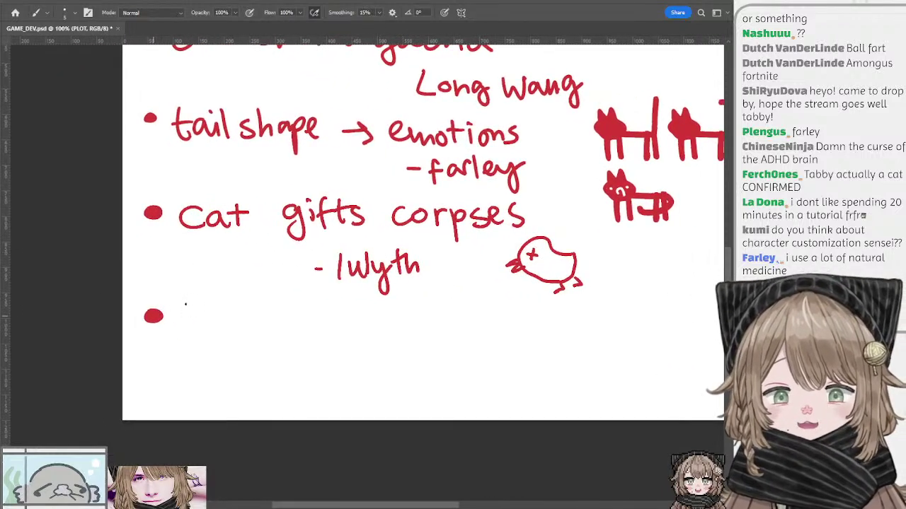
mouse_move(223, 309)
left_mouse_down()
mouse_move(205, 303)
mouse_move(228, 314)
left_mouse_up()
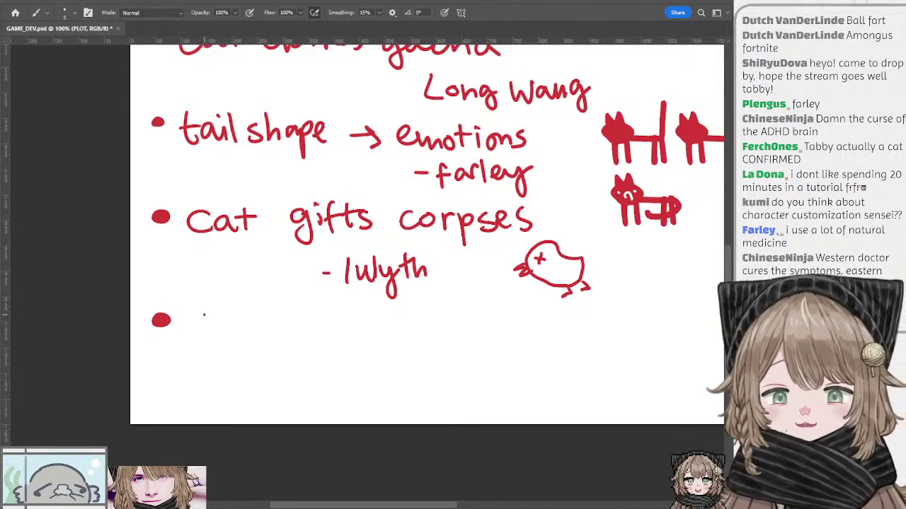
left_click_drag(223, 317, 219, 309)
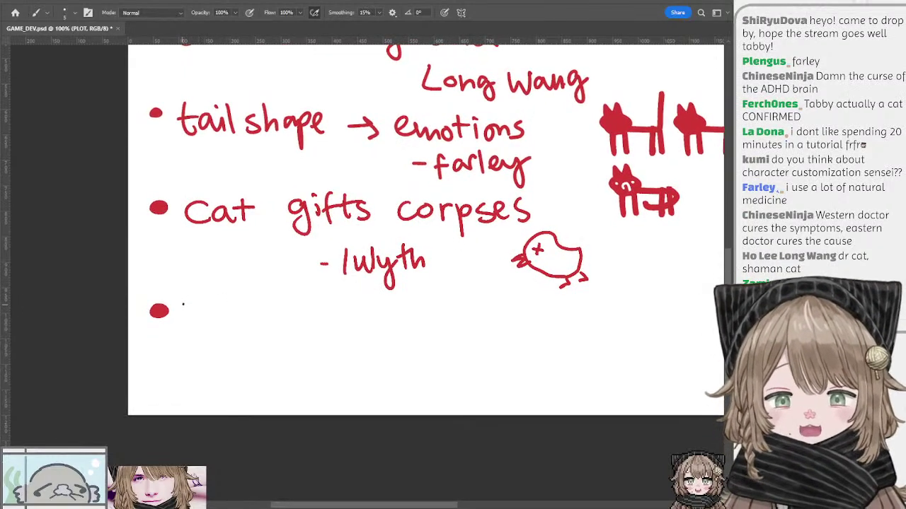
mouse_move(202, 304)
left_mouse_down()
mouse_move(188, 322)
mouse_move(232, 319)
left_mouse_up()
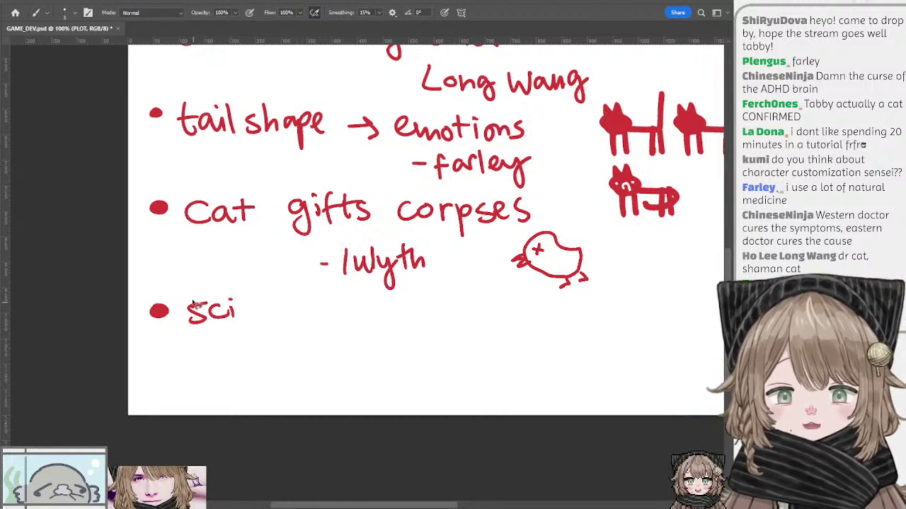
key("l")
mouse_move(190, 296)
left_mouse_down()
mouse_move(257, 325)
mouse_move(230, 284)
left_mouse_up()
key("Delete")
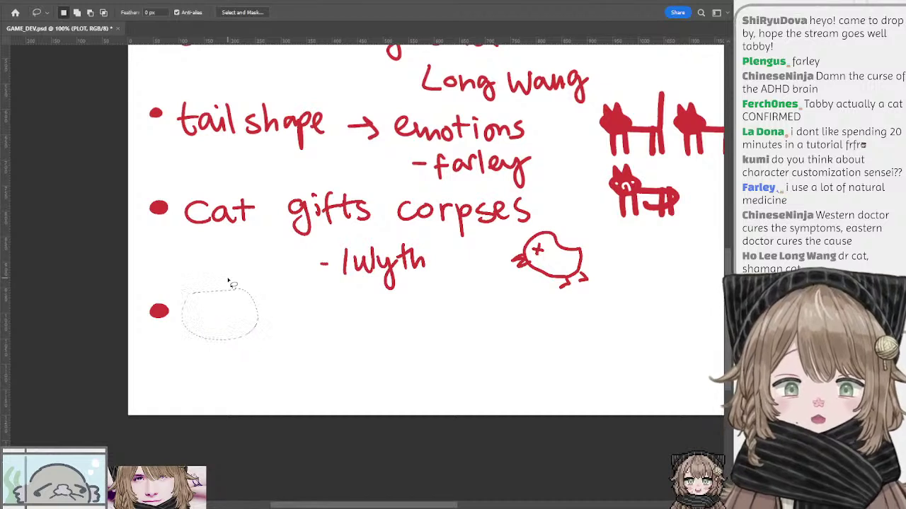
key("ctrl+d")
Handwrite "natural vs technology" beside the new bullet and credit the viewer's name with a dash underneath
key("b")
mouse_move(192, 307)
left_mouse_down()
mouse_move(231, 320)
mouse_move(252, 304)
mouse_move(269, 319)
mouse_move(286, 304)
mouse_move(315, 321)
mouse_move(363, 302)
mouse_move(368, 323)
left_mouse_up()
mouse_move(424, 298)
left_mouse_down()
mouse_move(360, 295)
mouse_move(346, 306)
left_mouse_up()
key("ctrl+z")
mouse_move(364, 271)
left_mouse_down()
mouse_move(416, 260)
mouse_move(426, 267)
mouse_move(413, 263)
mouse_move(401, 298)
mouse_move(412, 283)
mouse_move(461, 293)
mouse_move(487, 278)
mouse_move(501, 294)
mouse_move(449, 265)
mouse_move(433, 287)
left_mouse_up()
key("ctrl+z")
left_click_drag(453, 277, 470, 305)
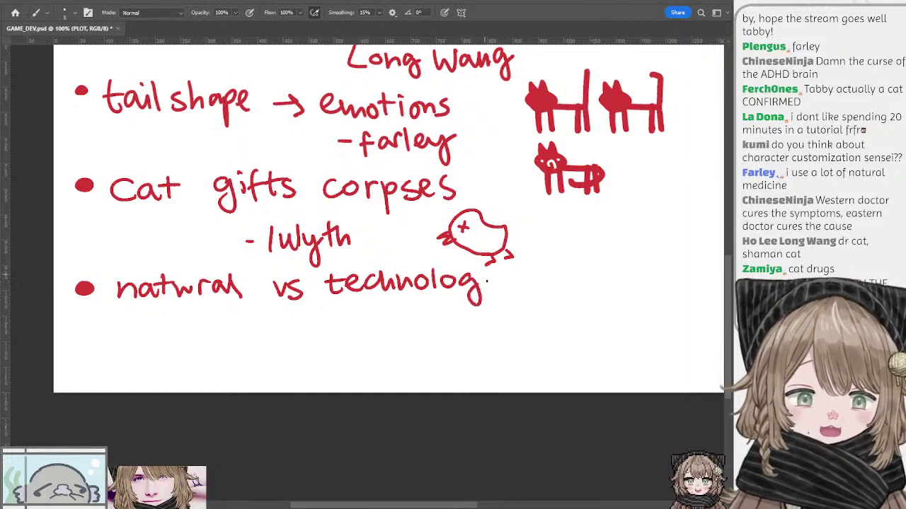
left_click_drag(484, 275, 499, 285)
left_click_drag(511, 275, 498, 310)
left_click_drag(247, 306, 306, 301)
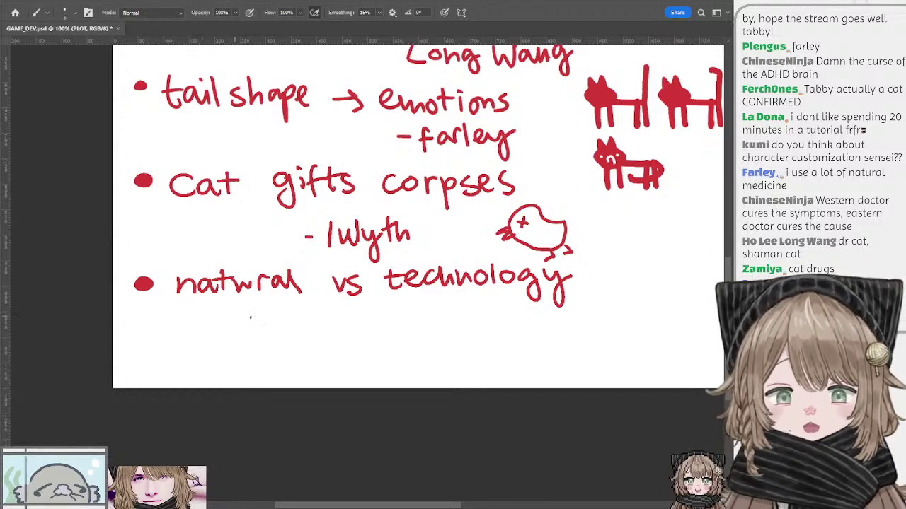
mouse_move(336, 326)
left_mouse_down()
mouse_move(359, 309)
mouse_move(384, 323)
mouse_move(460, 321)
left_mouse_up()
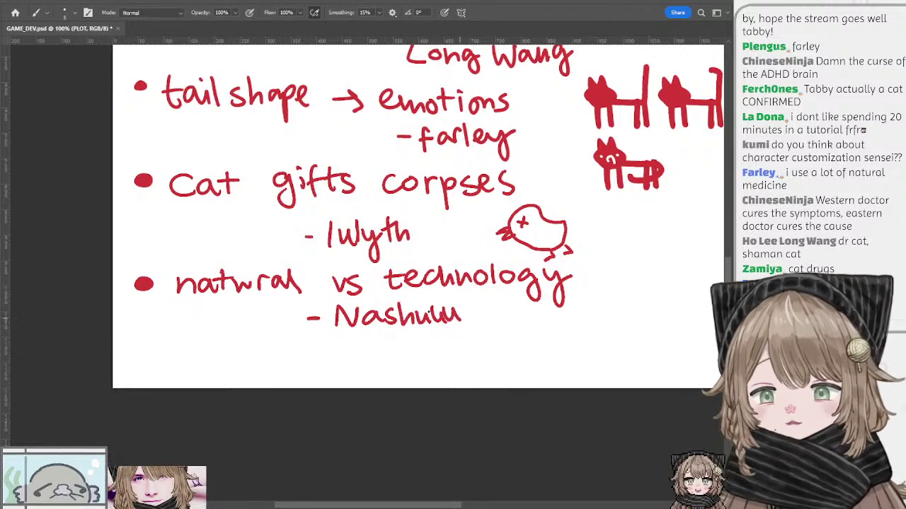
Hide the red plot notes and the "How to help" page, and bring up the plan page with its characters and Environment boxes
key("l")
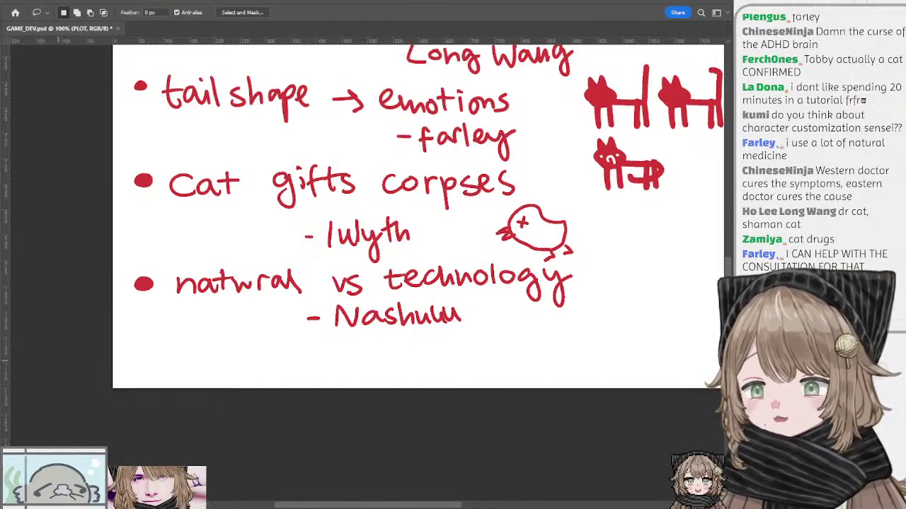
left_click(627, 269)
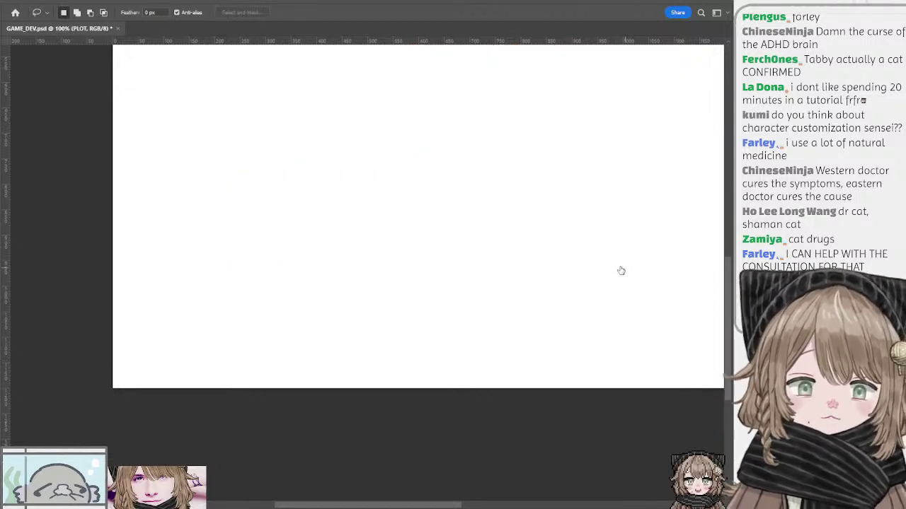
left_click(621, 270)
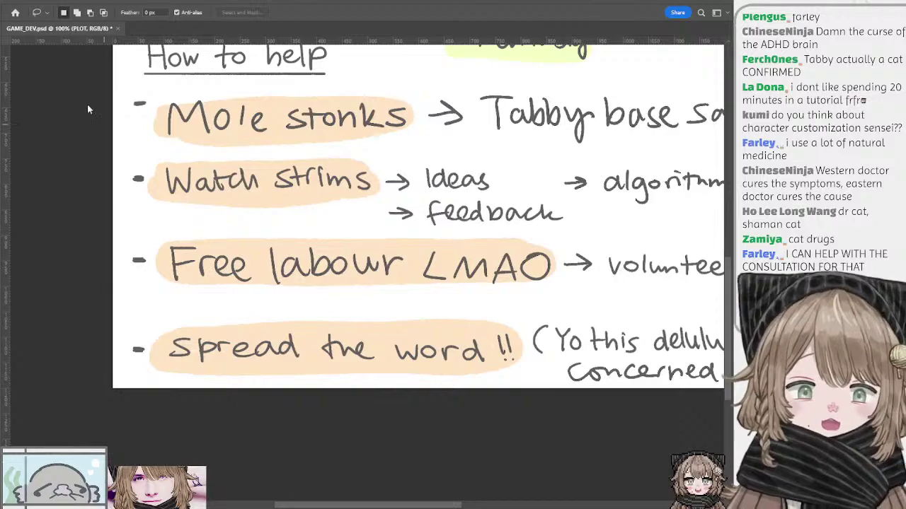
key("ctrl+minus")
left_click_drag(602, 203, 563, 257)
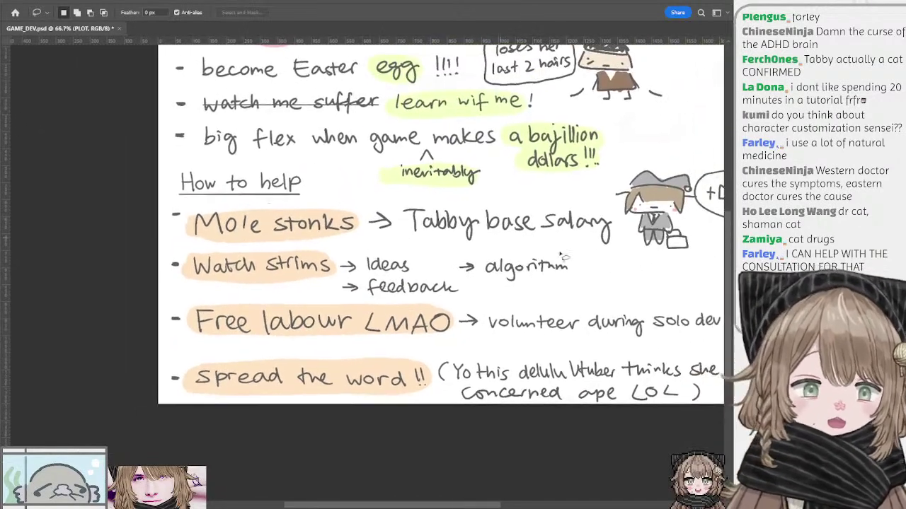
left_click(623, 285)
left_click_drag(426, 159, 415, 183)
Draw a small curl of hair on the head of the apron-wearing figure in the characters box
key("ctrl+plus")
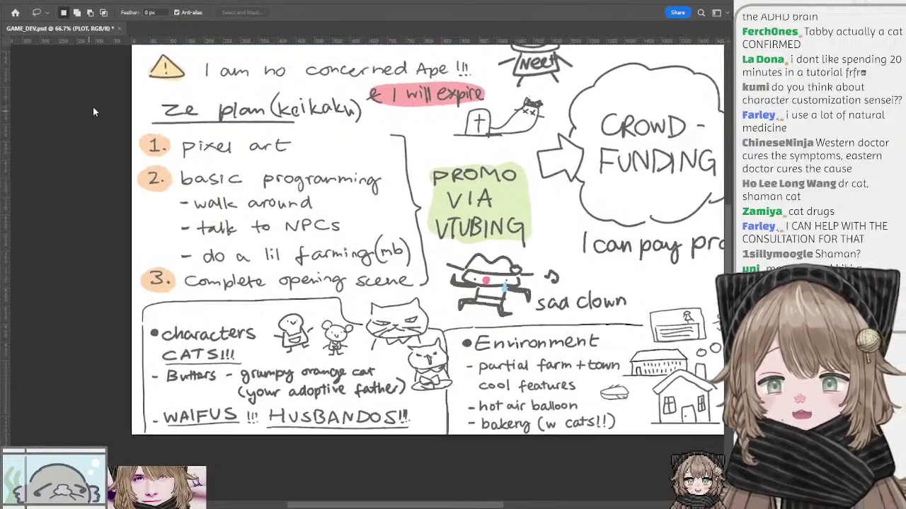
left_click_drag(253, 218, 333, 151)
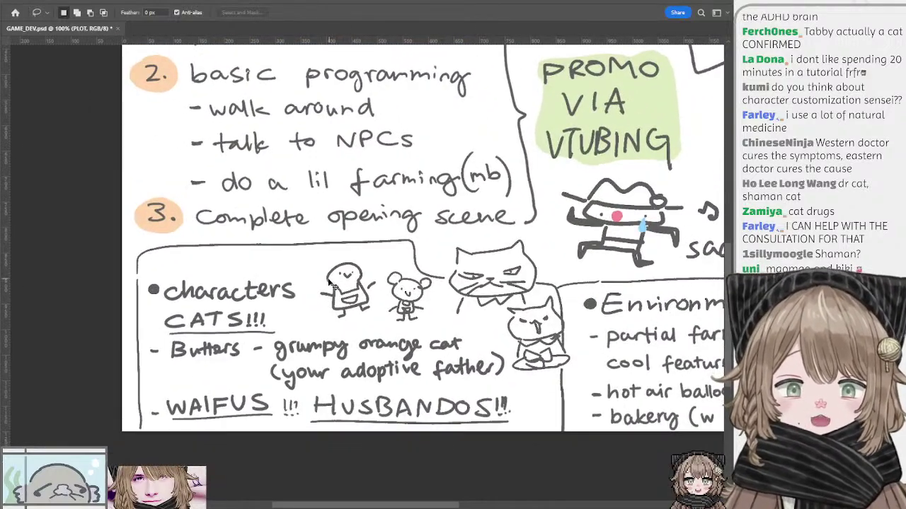
left_click(329, 282, "ctrl")
key("ctrl+shift+alt+n")
key("b")
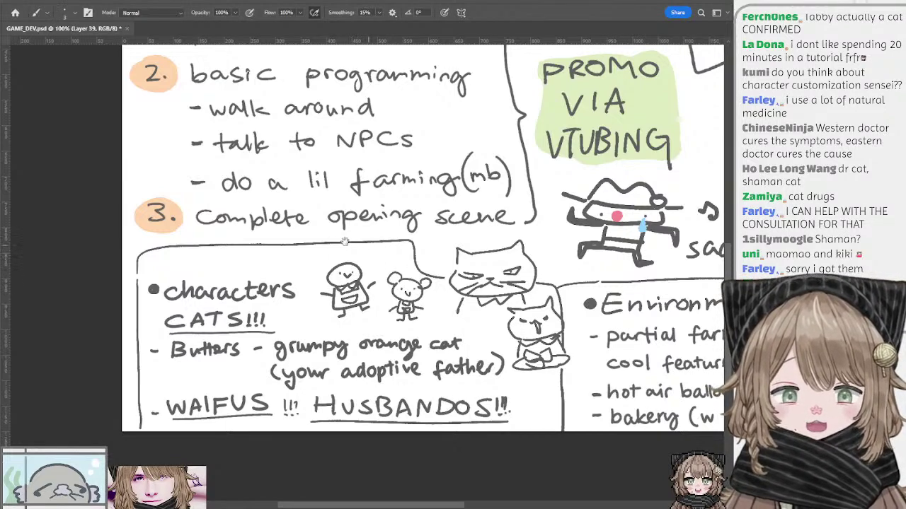
mouse_move(344, 241)
left_mouse_down()
mouse_move(290, 242)
mouse_move(367, 249)
mouse_move(341, 238)
mouse_move(385, 234)
mouse_move(358, 210)
mouse_move(329, 227)
mouse_move(382, 241)
mouse_move(379, 226)
mouse_move(343, 225)
mouse_move(368, 231)
mouse_move(399, 219)
mouse_move(413, 226)
mouse_move(411, 242)
mouse_move(435, 210)
mouse_move(396, 212)
left_mouse_up()
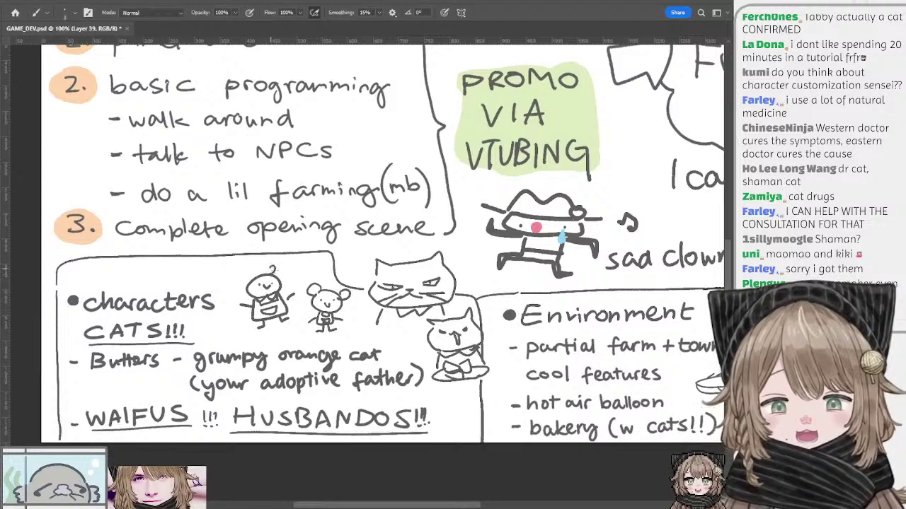
left_click_drag(314, 279, 385, 268)
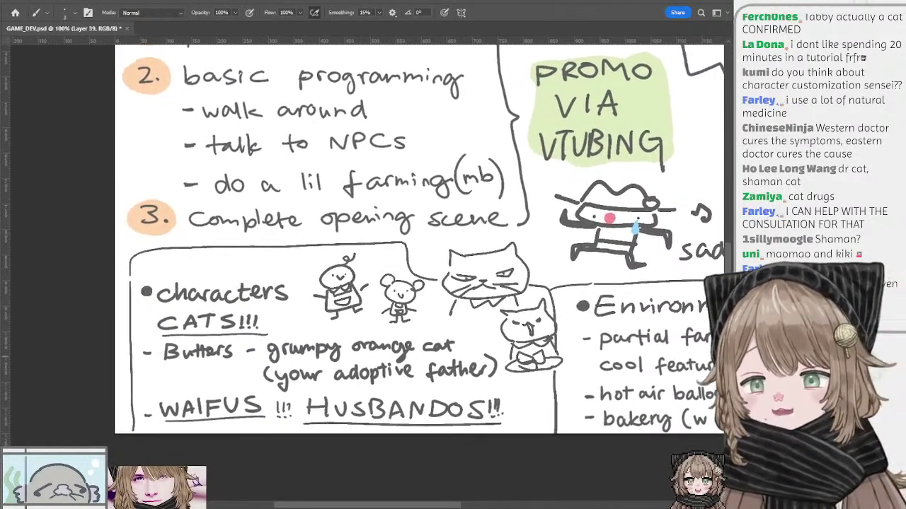
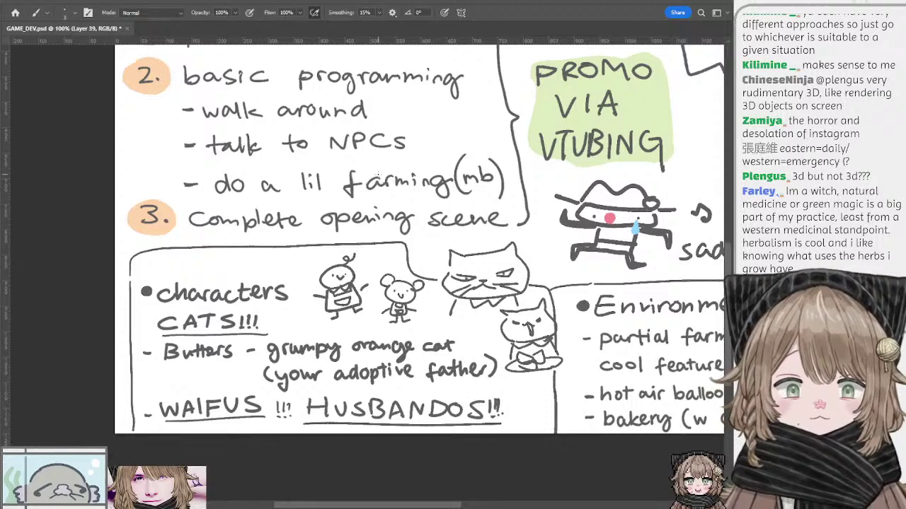
Paste the Butters' Bakery illustration over the plan page and enlarge it to about 165%
key("ctrl+minus")
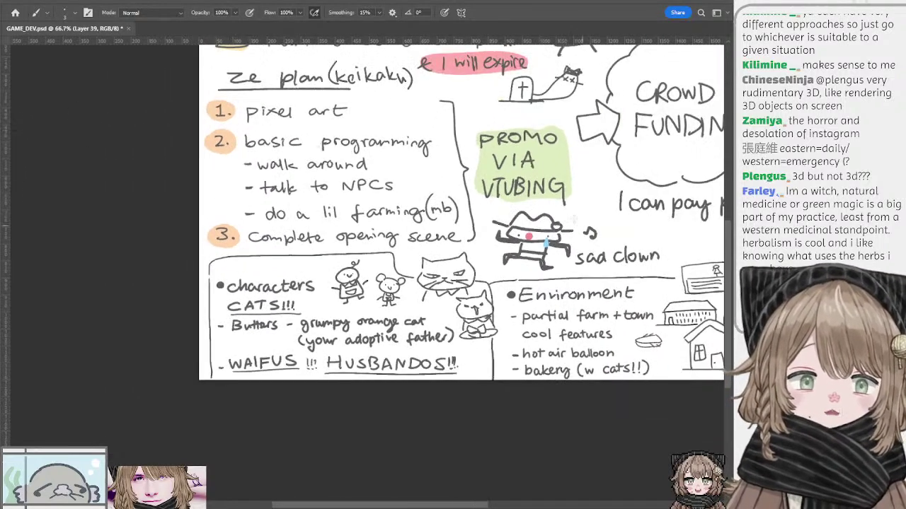
left_click_drag(460, 189, 363, 217)
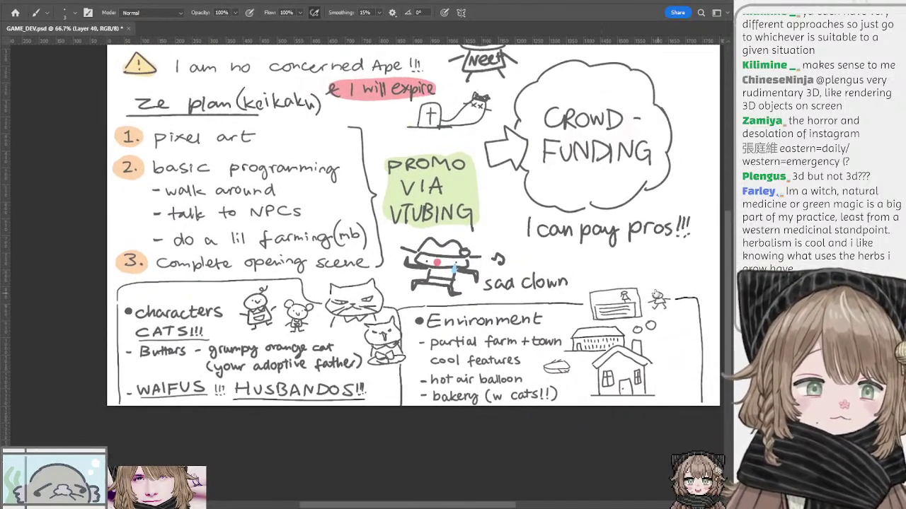
left_click(654, 286)
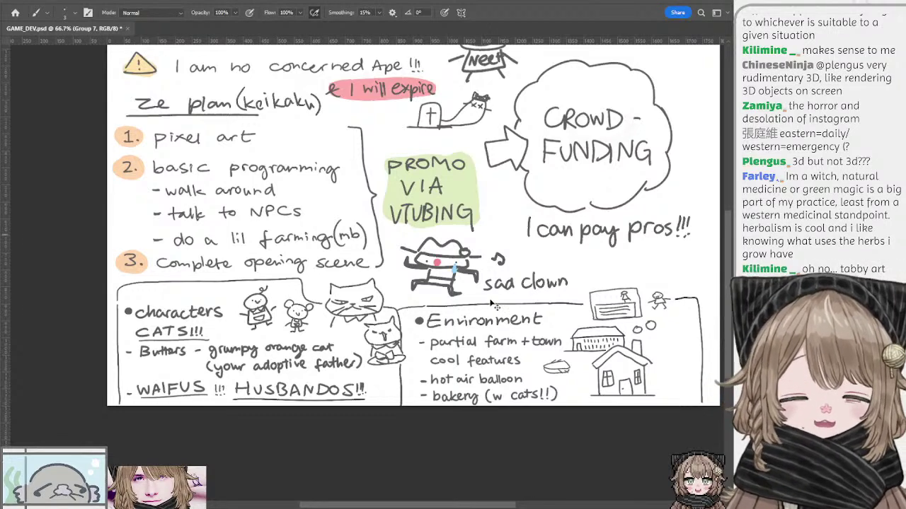
key("ctrl+v")
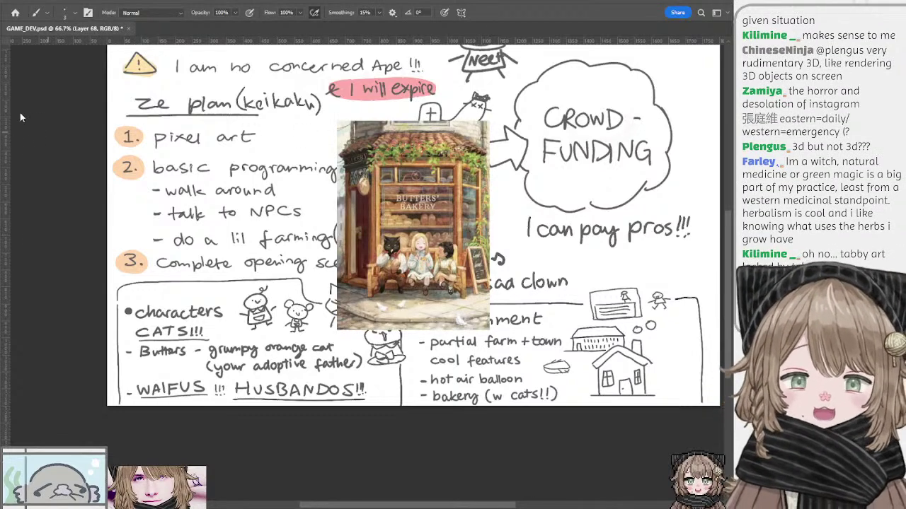
key("ctrl+minus")
key("ctrl+plus")
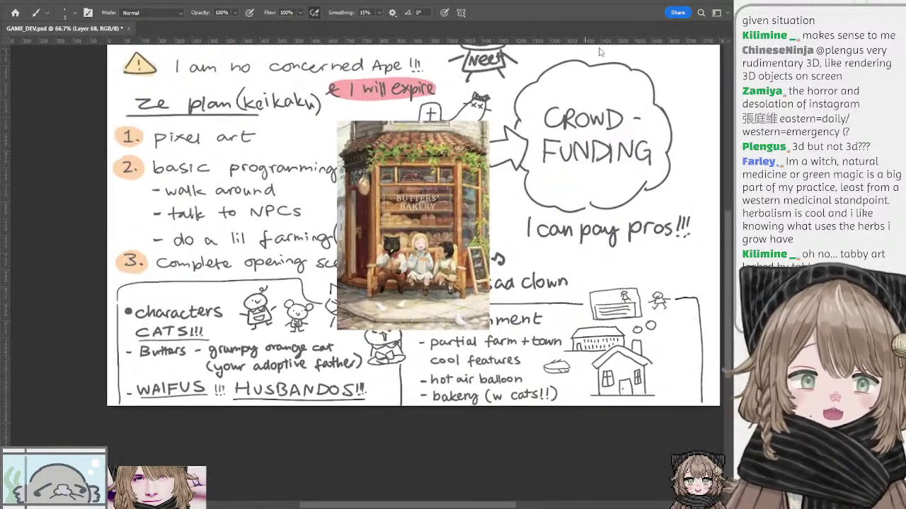
key("v")
left_click_drag(413, 122, 442, 50)
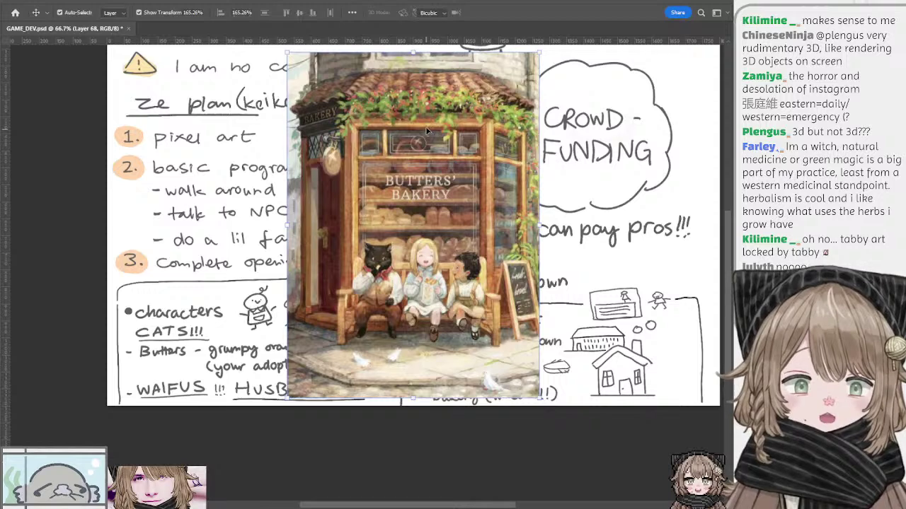
key("Return")
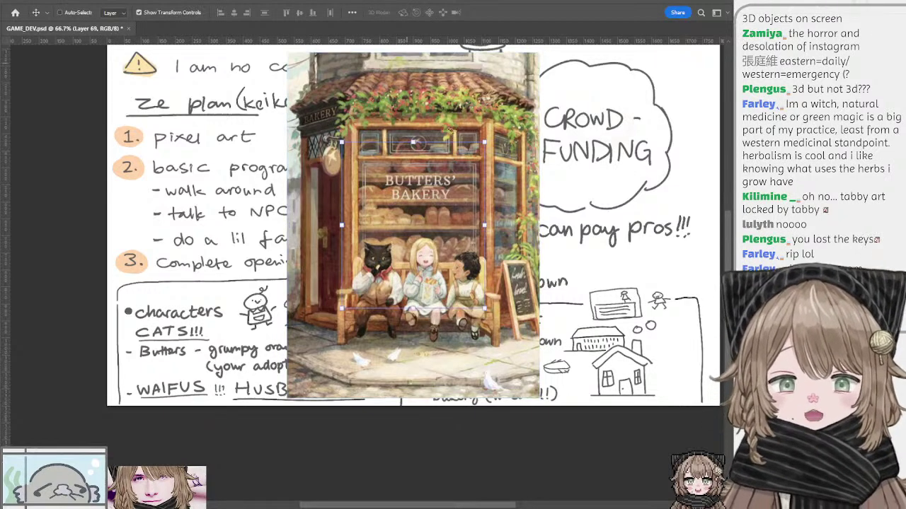
Paste the mushroom-girl sticker sheet over the bakery illustration and enlarge it to about 135%
key("ctrl+v")
left_click_drag(435, 99, 443, 53)
key("Return")
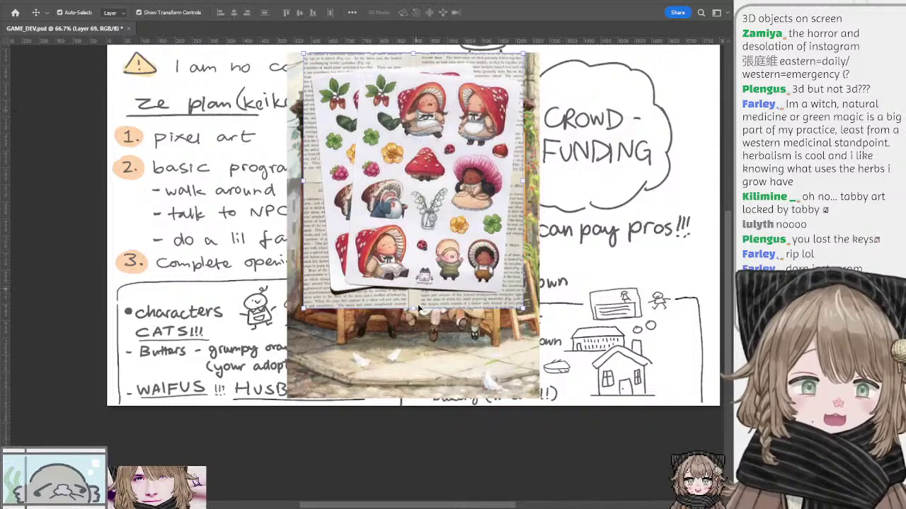
left_click_drag(417, 309, 436, 397)
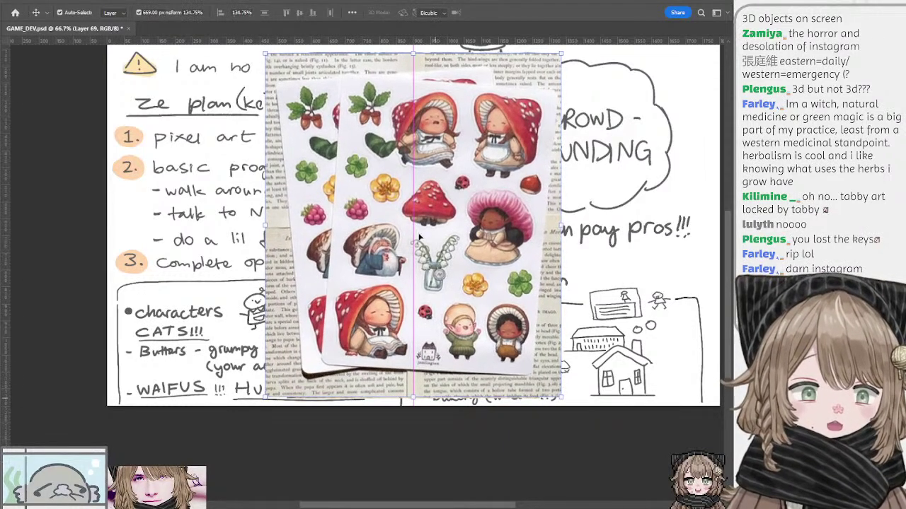
key("Return")
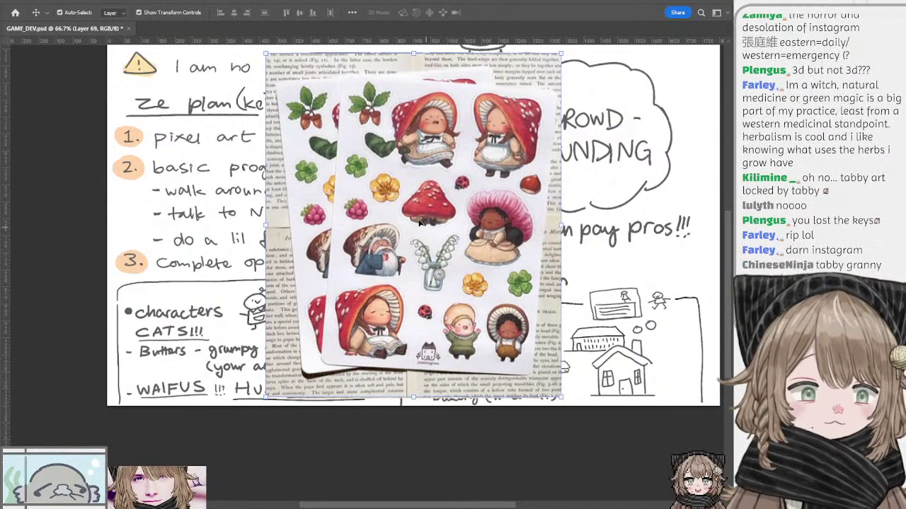
Paste the sticker sheet of dressed-up travelling animals over the mushroom sheet and enlarge it to about 232%
left_click_drag(425, 229, 406, 269)
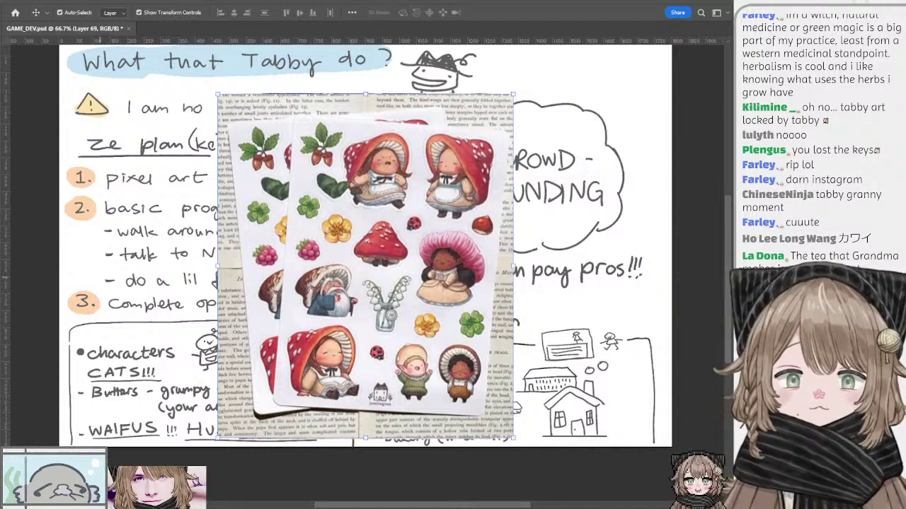
key("ctrl+v")
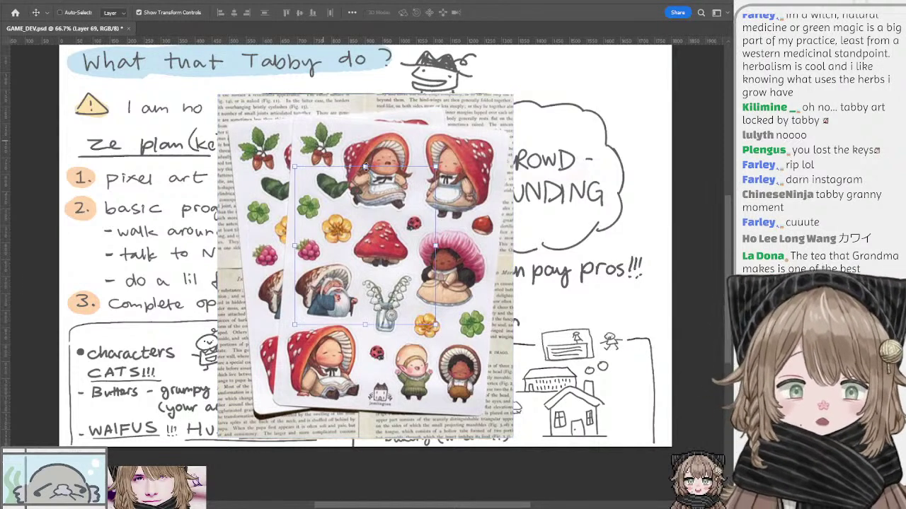
key("ctrl+v")
left_click_drag(366, 159, 401, 62)
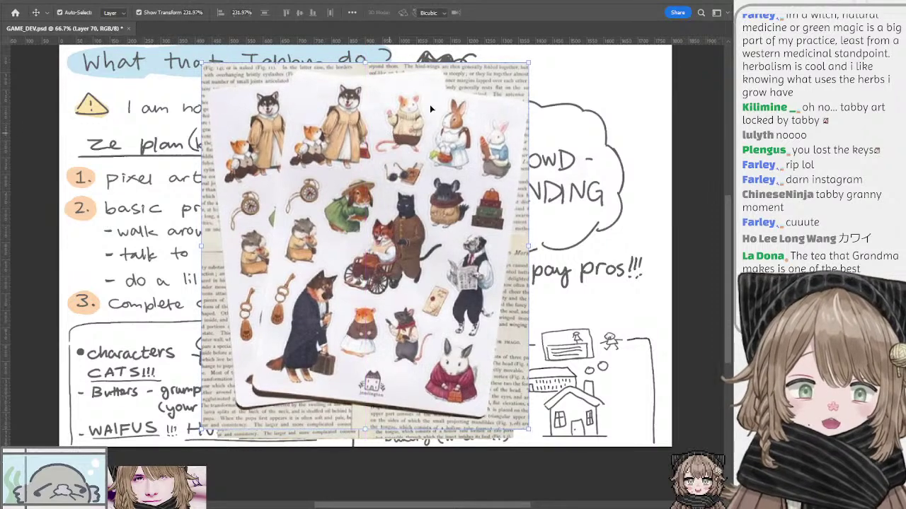
key("Return")
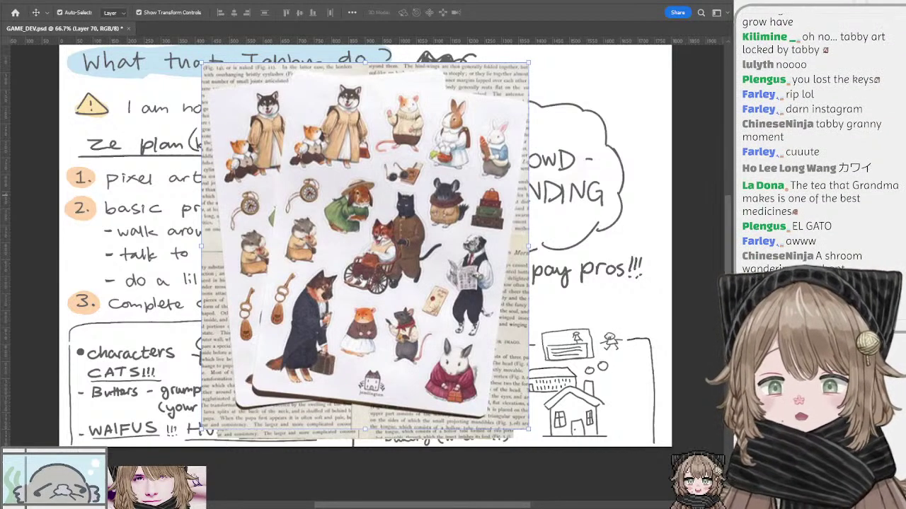
Paste the cats-and-bread artwork on top of the sticker sheets and enlarge it to about 142%, followed by another 131%
key("ctrl+v")
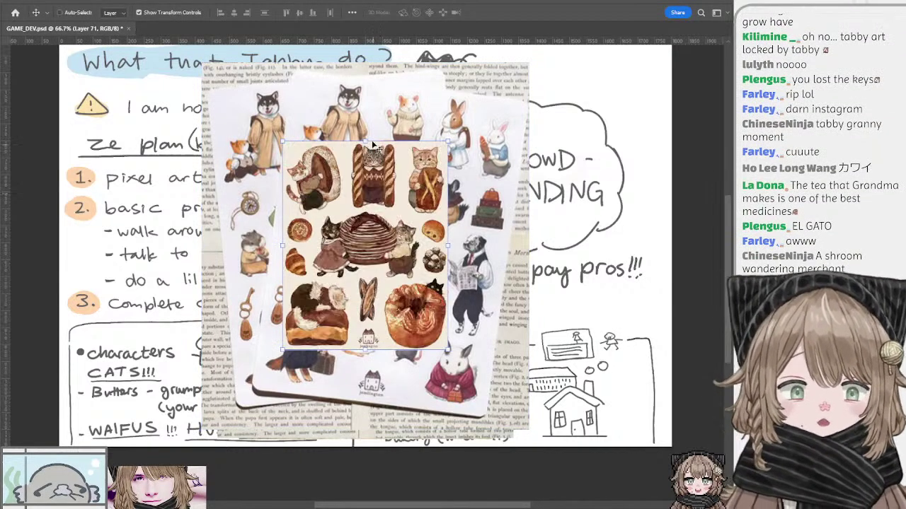
left_click_drag(367, 136, 412, 54)
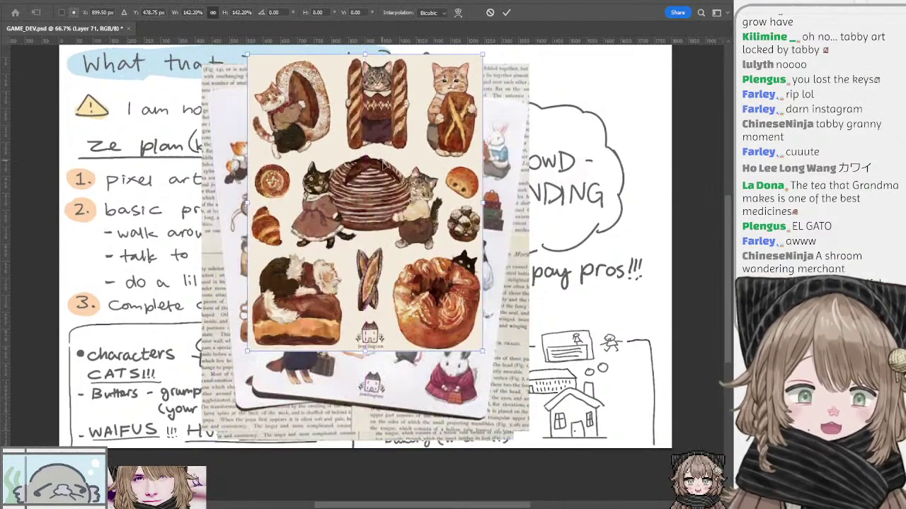
key("Return")
left_click_drag(366, 351, 375, 444)
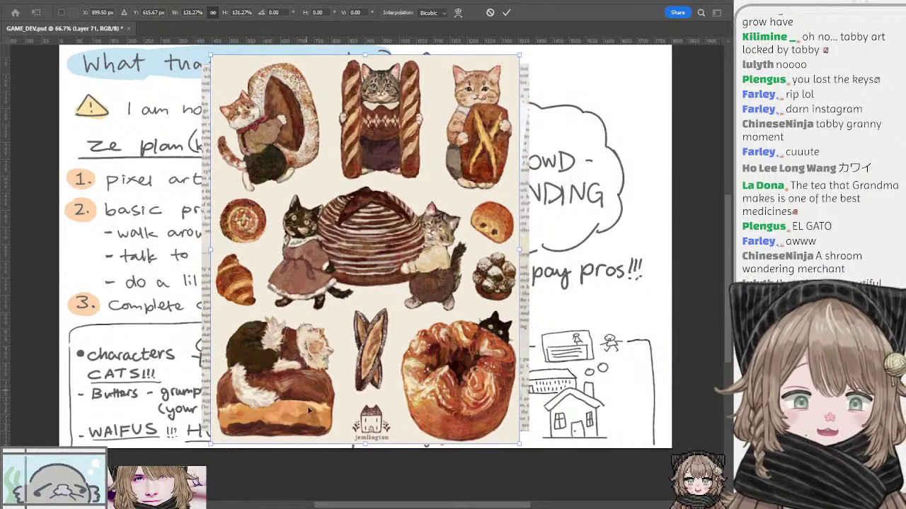
key("Return")
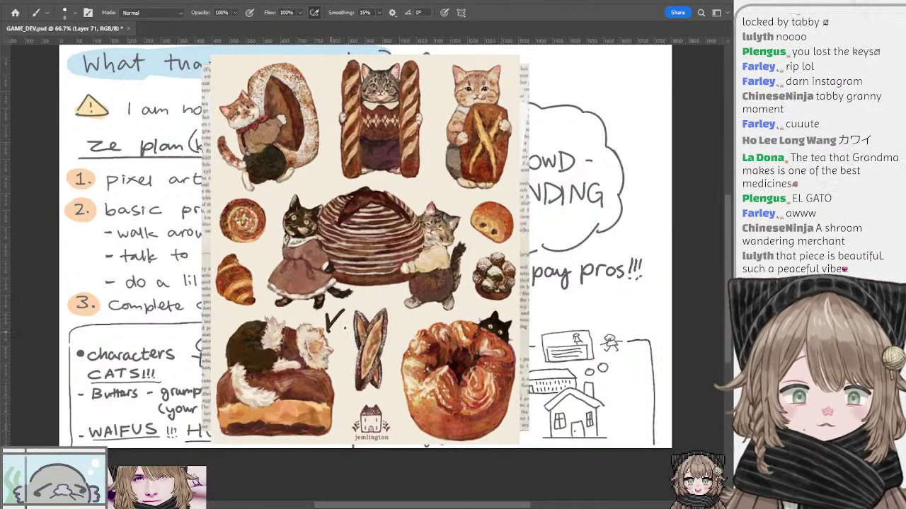
Hide the pasted sticker sheets and the Butters' Bakery illustration so the whole plan page shows
left_click_drag(268, 150, 291, 186)
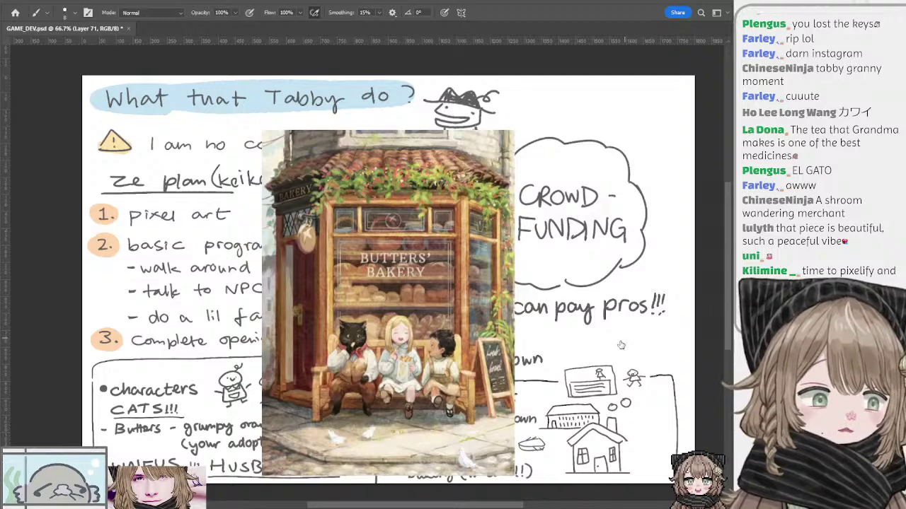
left_click_drag(317, 255, 337, 232)
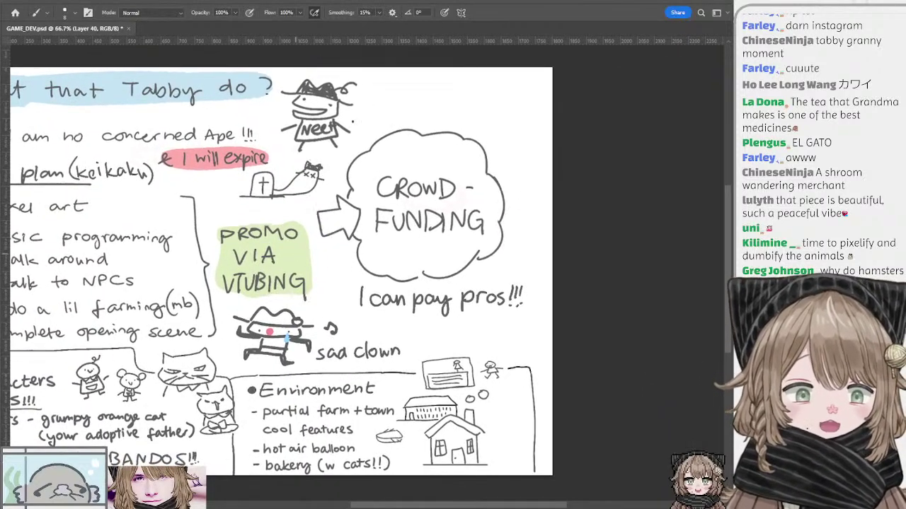
left_click_drag(420, 149, 409, 232)
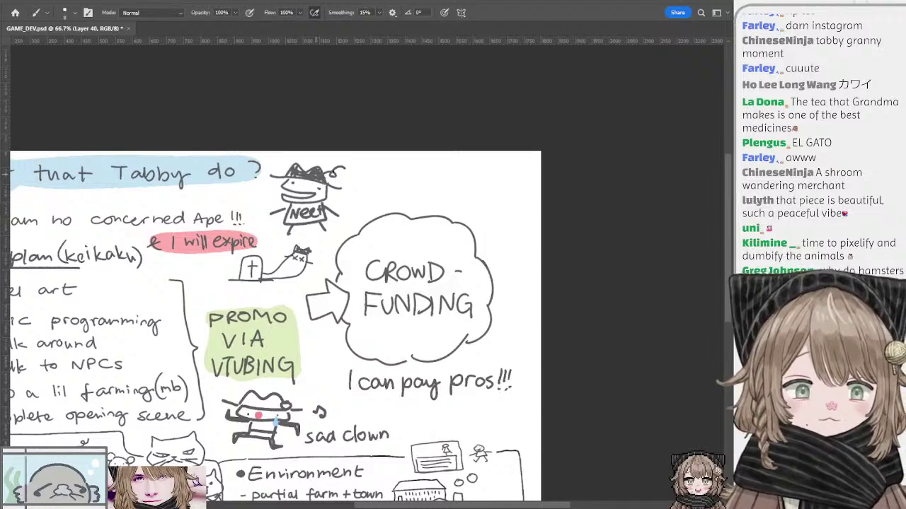
left_click_drag(412, 268, 493, 177)
key("ctrl+z")
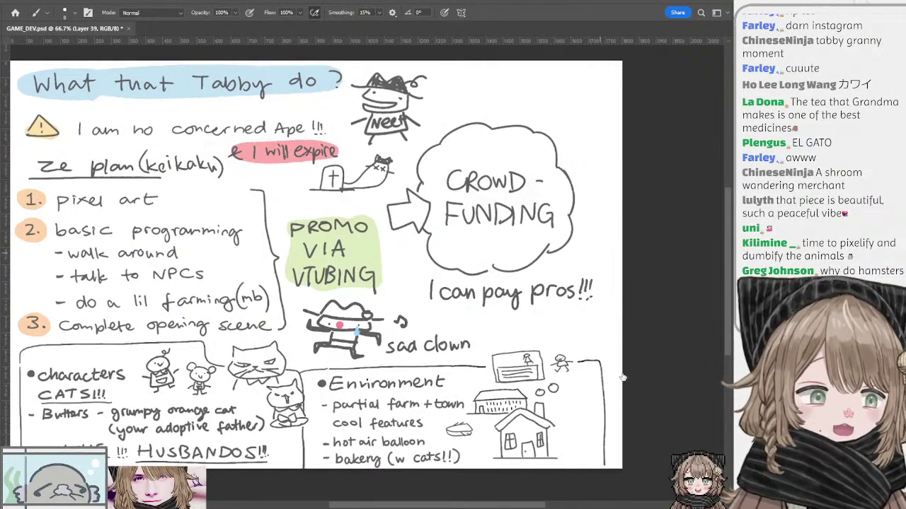
Show the pixel art backgrounds reference post over the plan page, hide it again and return to the plan page
left_click(621, 393)
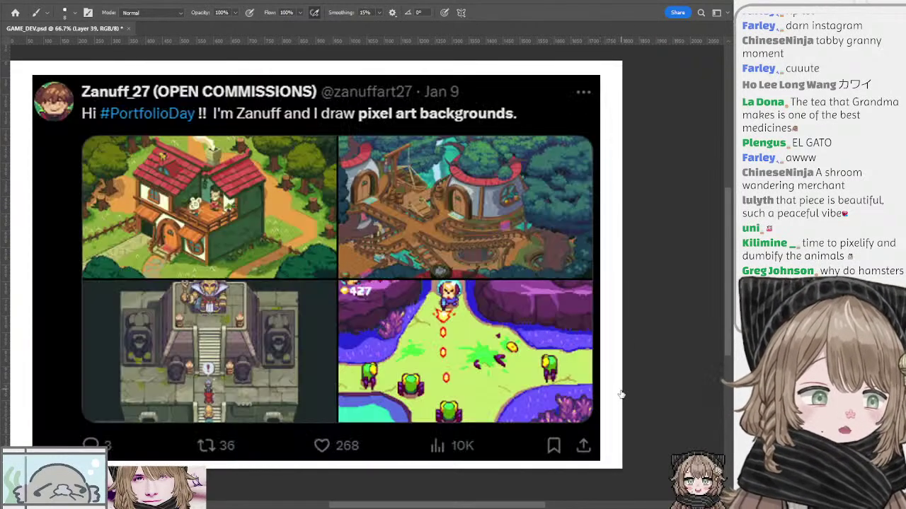
key("ctrl+comma")
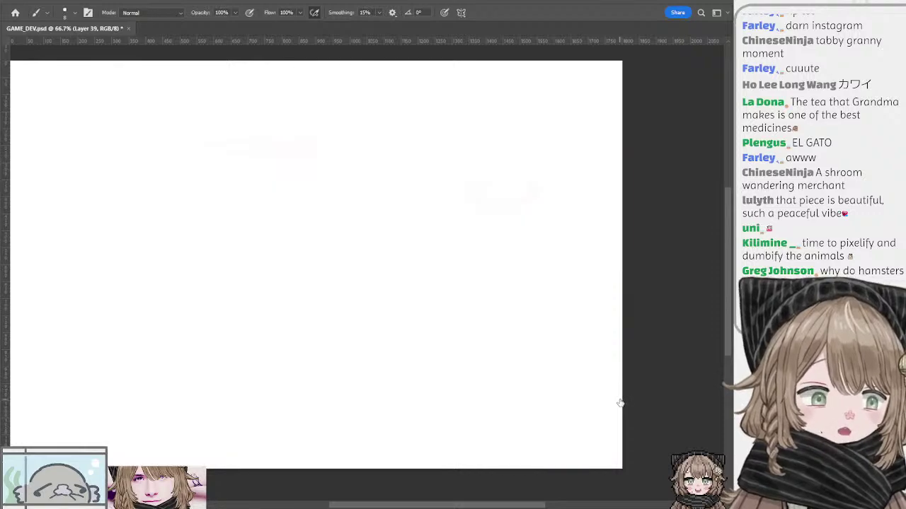
left_click(620, 402)
left_click(620, 403)
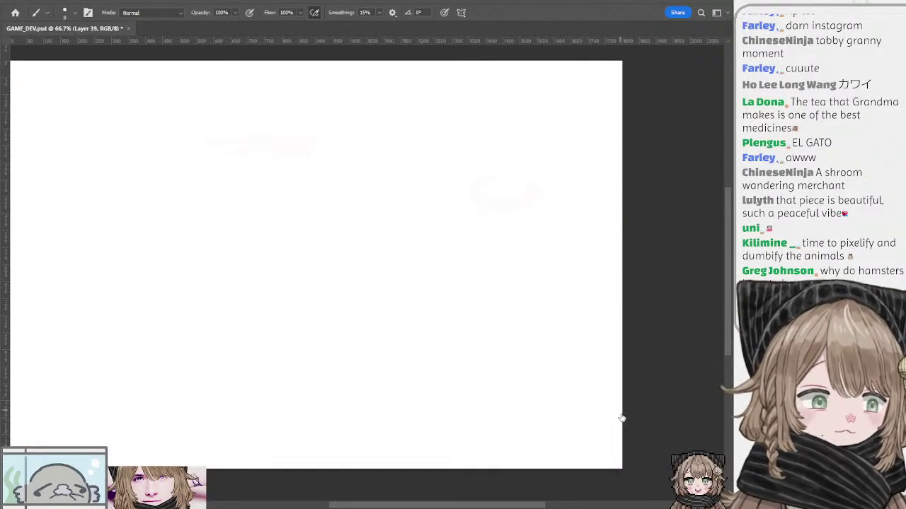
key("ctrl+comma")
key("ctrl+comma")
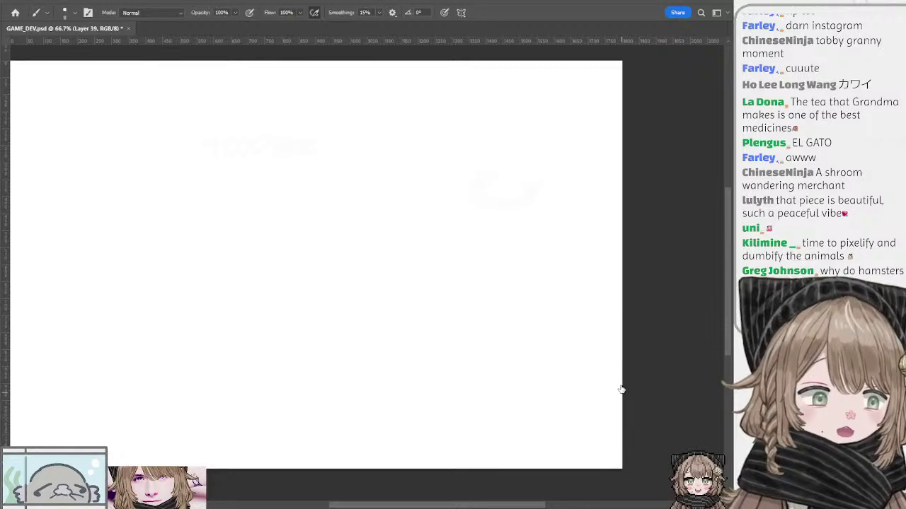
key("ctrl+comma")
key("ctrl+comma")
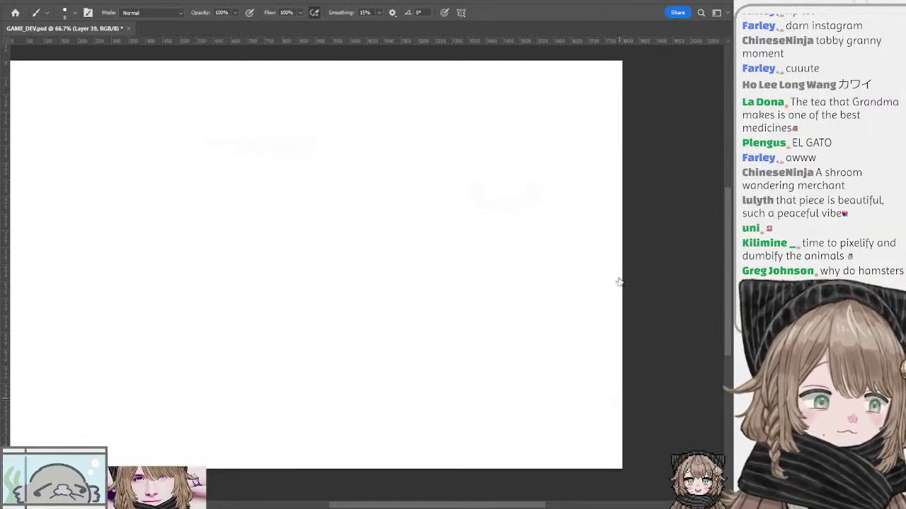
key("ctrl+comma")
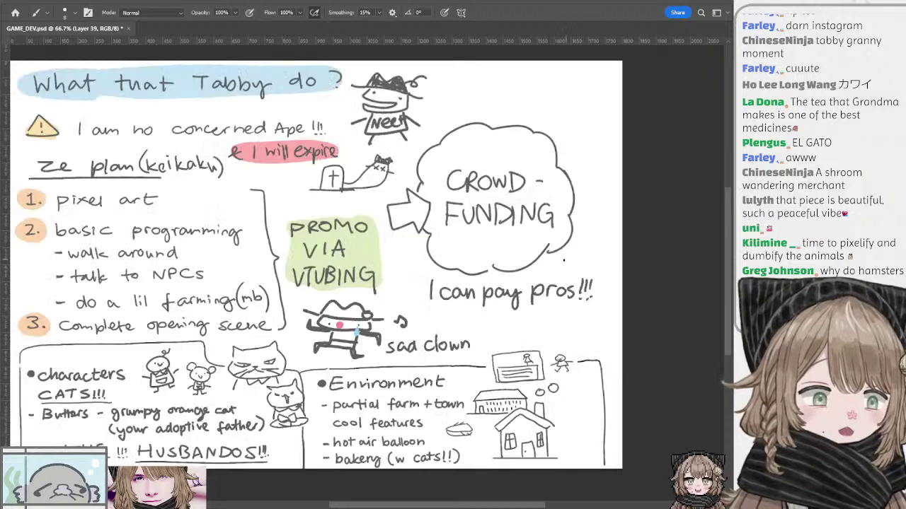
Bring up the "What's special abt Jemlington?" page and hide the white scribbles over its bread drawing and Themes box
left_click(632, 282)
left_click(626, 311)
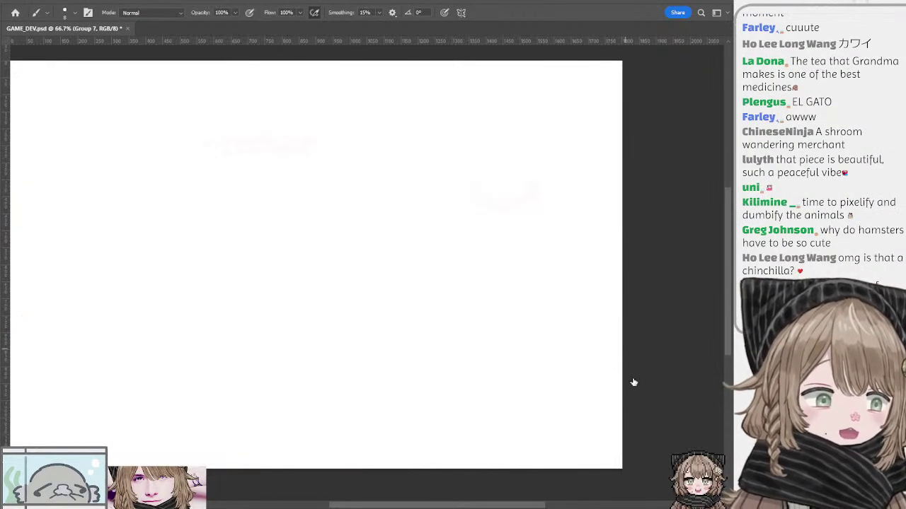
key("ctrl+comma")
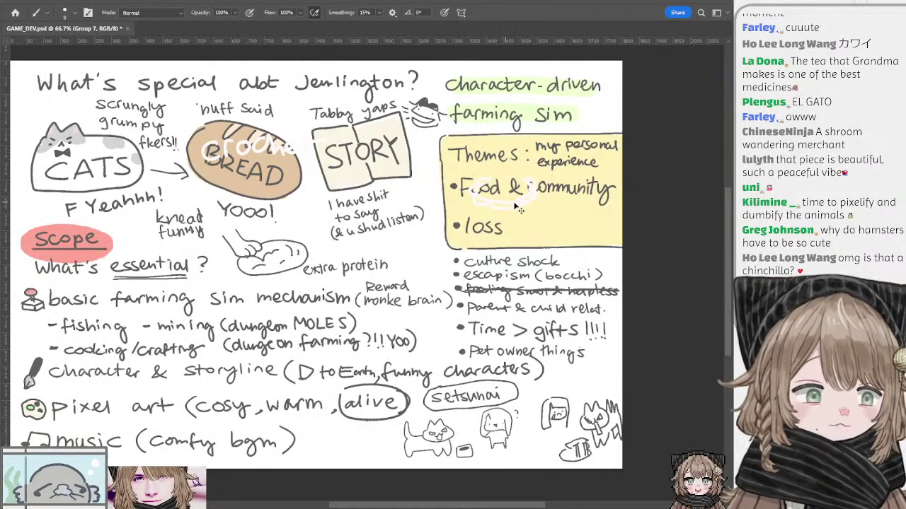
key("alt+bracketleft")
key("ctrl+comma")
Examine the yellow Themes box and the list of ideas beneath it up close, and return to the full-page view
left_click_drag(528, 258, 443, 275)
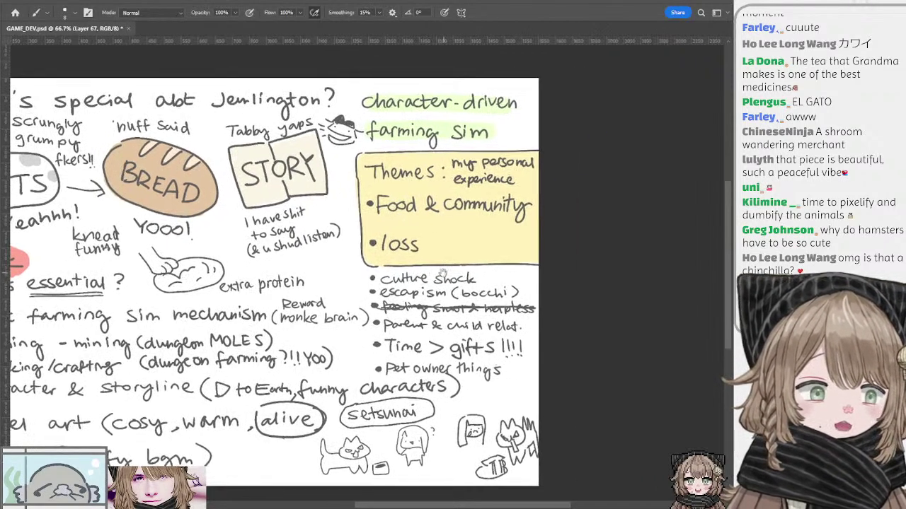
left_click(450, 205, "ctrl")
left_click(448, 203, "alt")
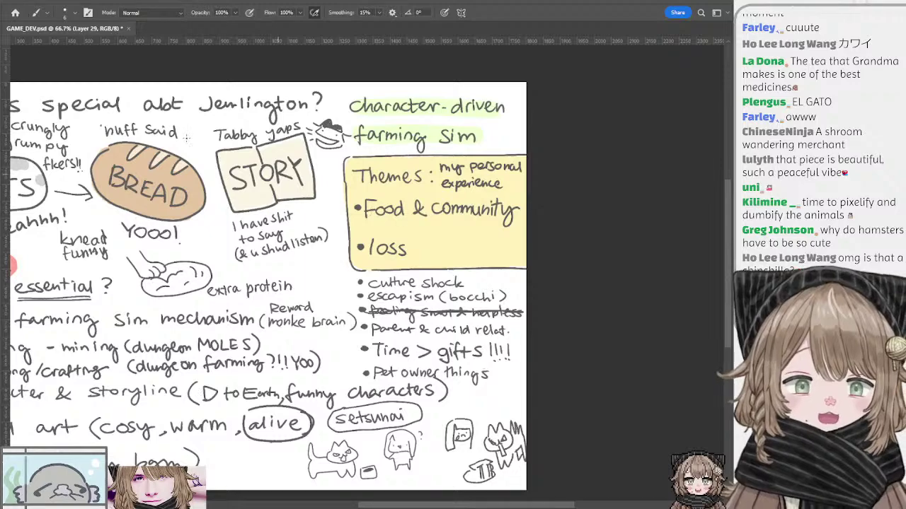
key("ctrl+plus")
left_click_drag(460, 170, 351, 233)
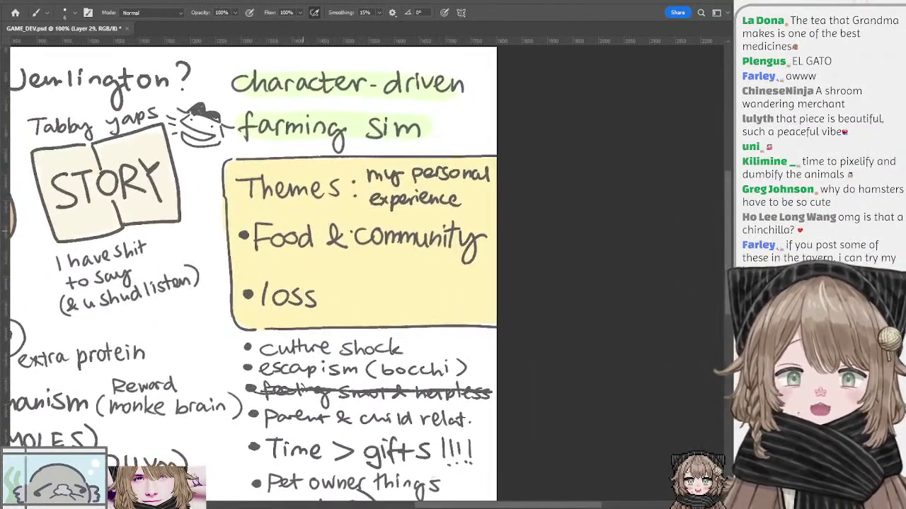
left_click(235, 205, "ctrl")
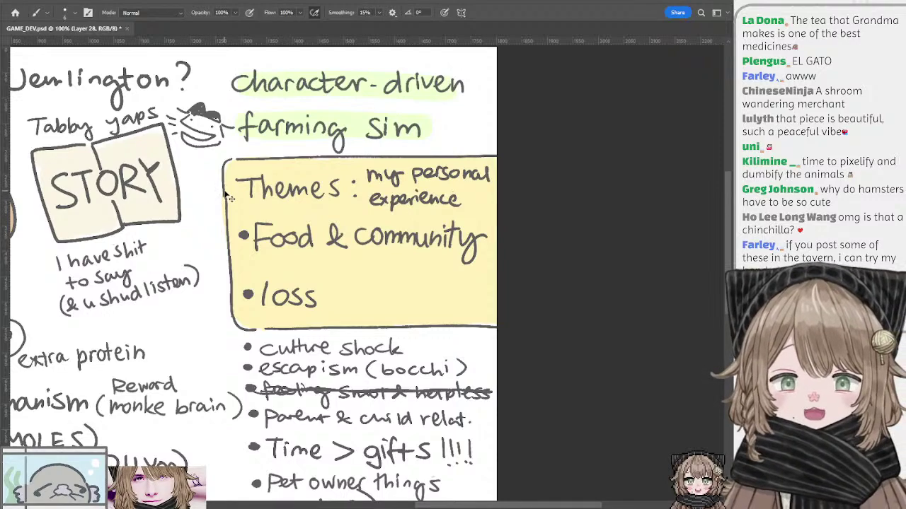
left_click_drag(410, 257, 409, 296)
left_click_drag(430, 209, 404, 206)
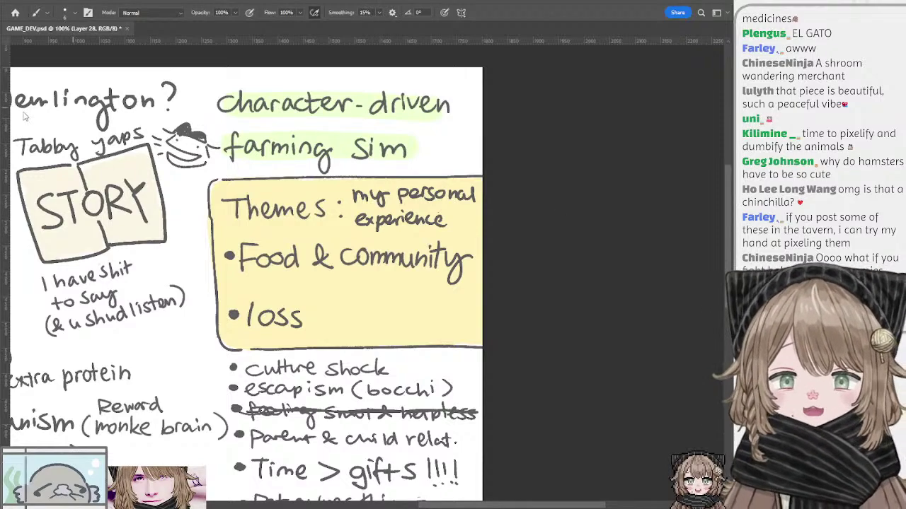
key("ctrl+minus")
left_click_drag(244, 169, 431, 111)
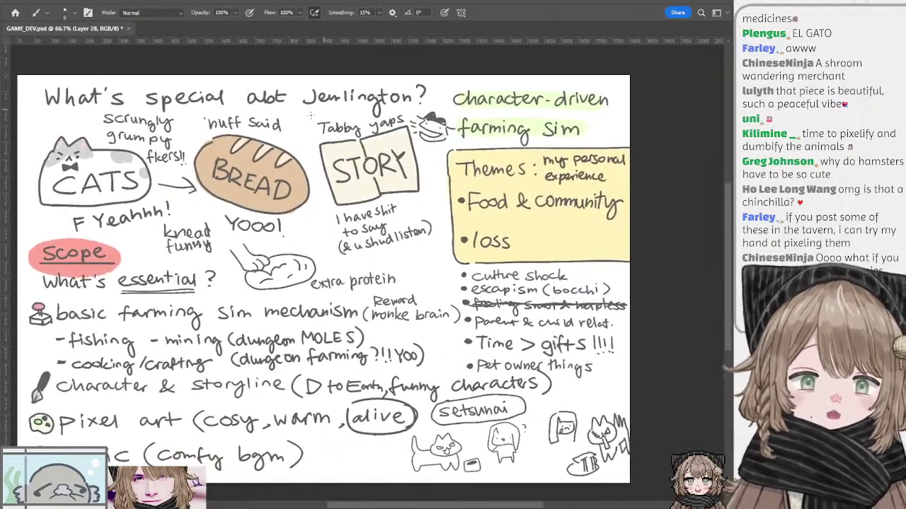
Switch back to the "What that Tabby do?" plan page and look over its crowdfunding and Environment sections
left_click(623, 383)
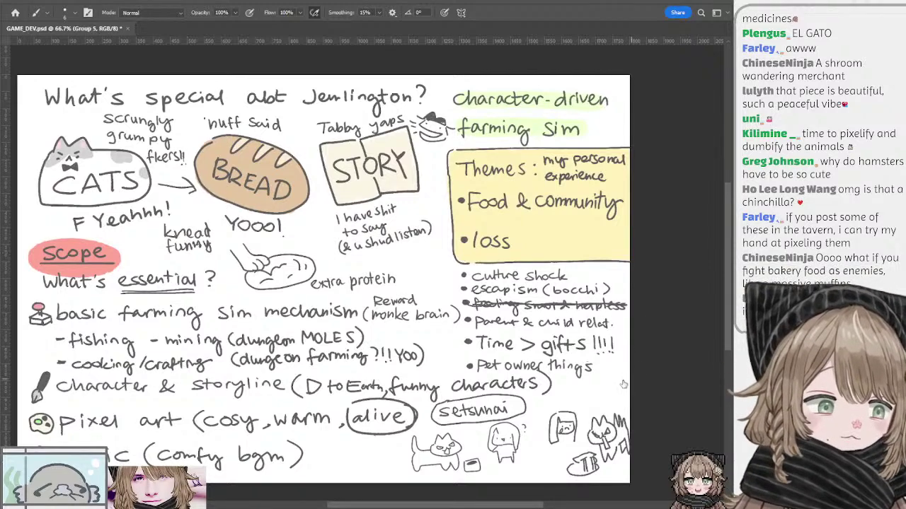
left_click(621, 296)
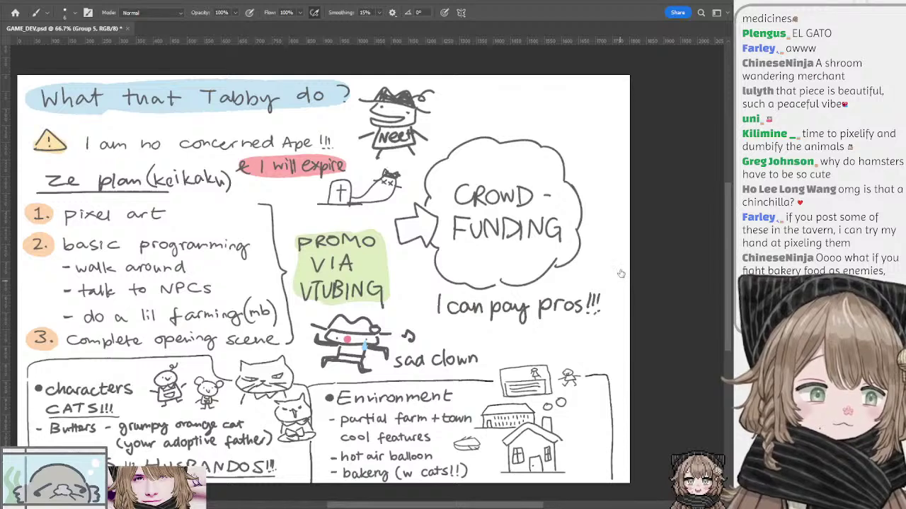
left_click_drag(517, 265, 439, 268)
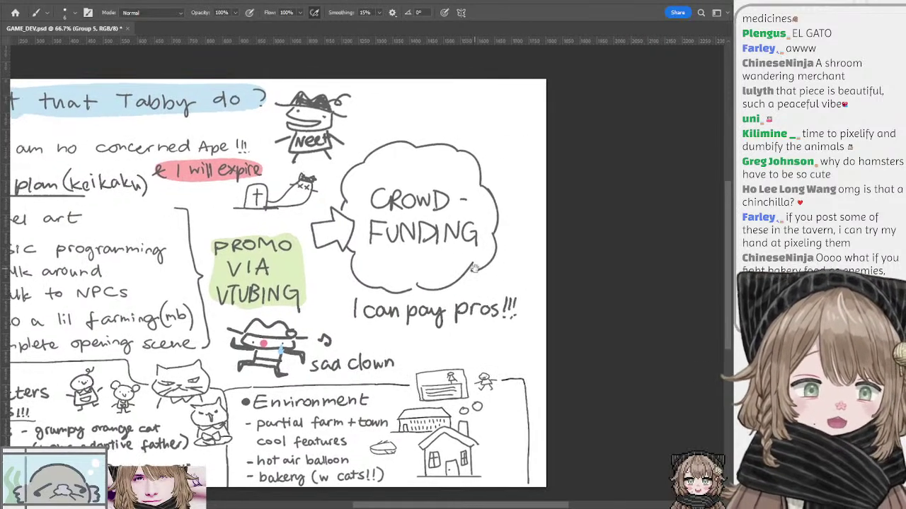
left_click(333, 100, "ctrl")
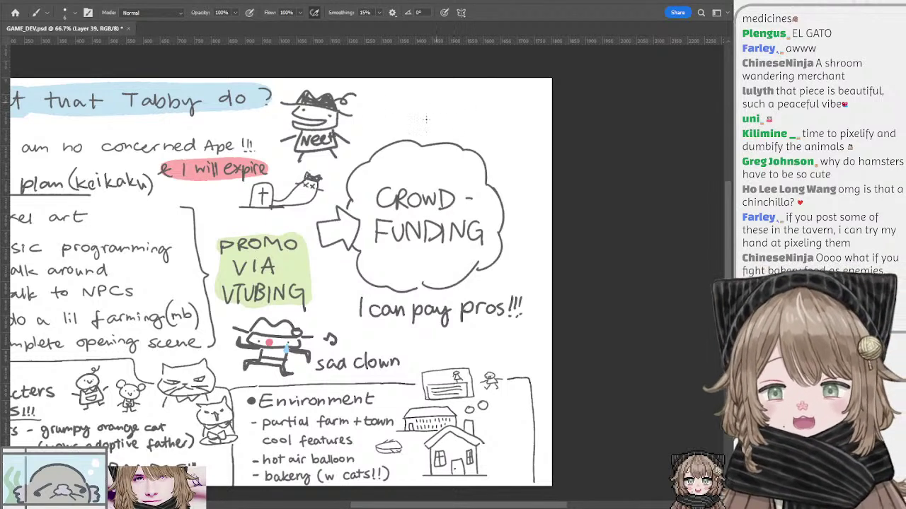
left_click_drag(467, 177, 479, 189)
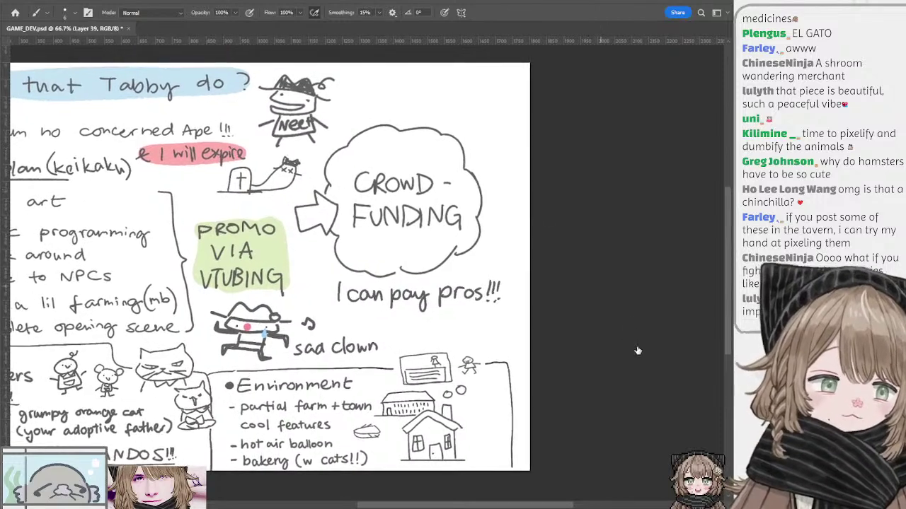
left_click(632, 286)
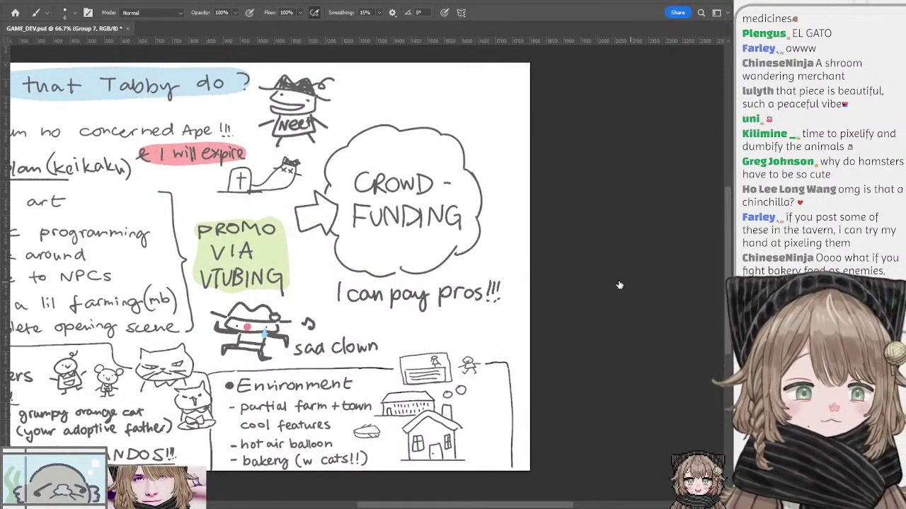
Bring up the "Why you should care" page and look over its heading and bullet points up close and at normal size
left_click(620, 282)
left_click(622, 281)
left_click_drag(288, 245, 531, 265)
left_click(622, 272)
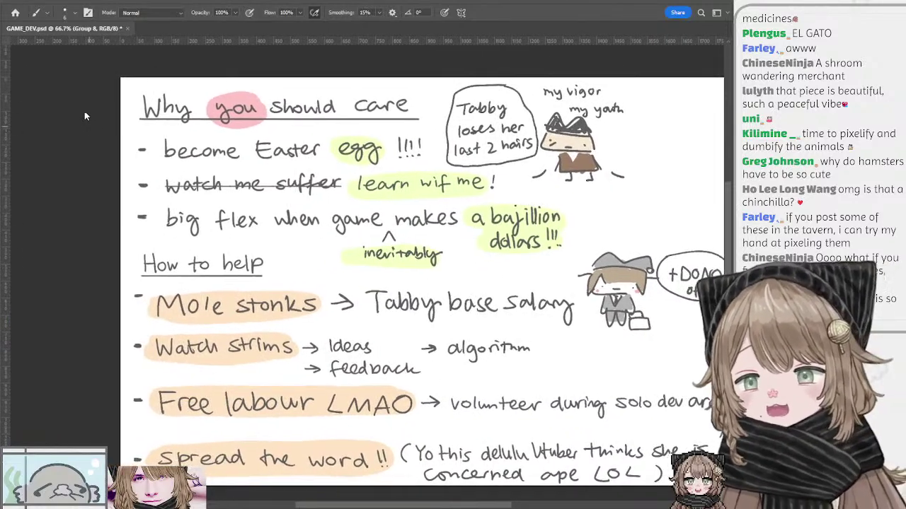
key("ctrl+plus")
left_click_drag(168, 127, 280, 245)
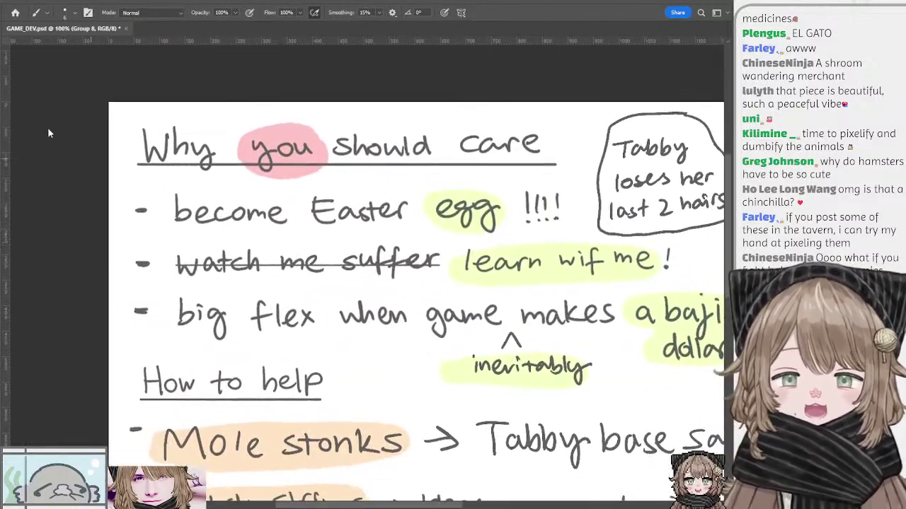
key("ctrl+minus")
left_click_drag(303, 140, 261, 100)
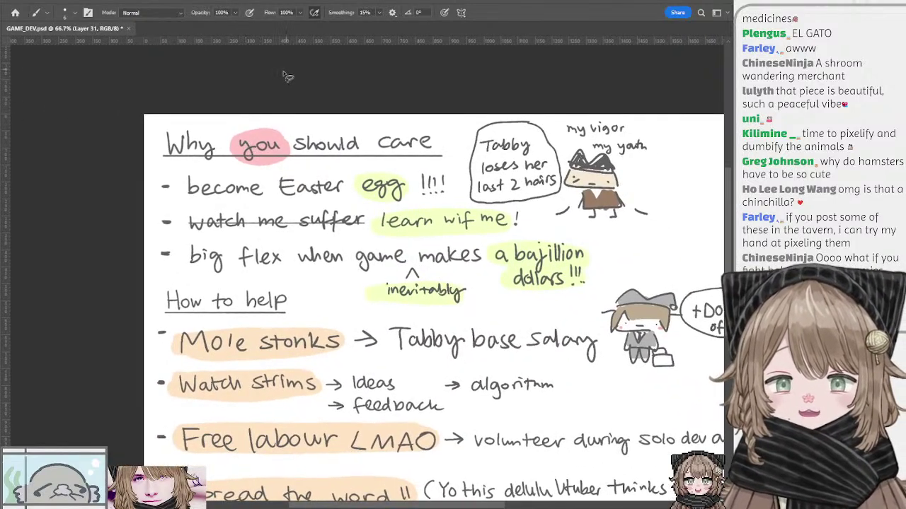
key("m")
key("b")
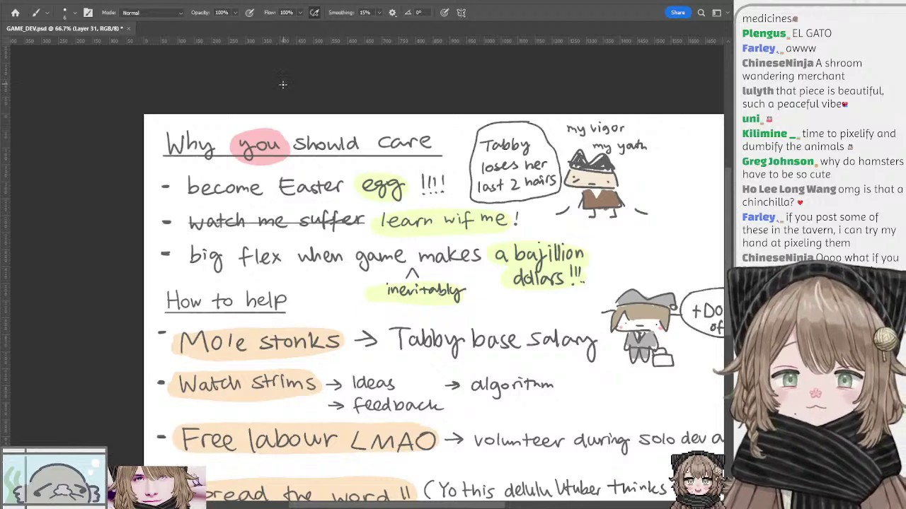
left_click_drag(265, 103, 247, 98)
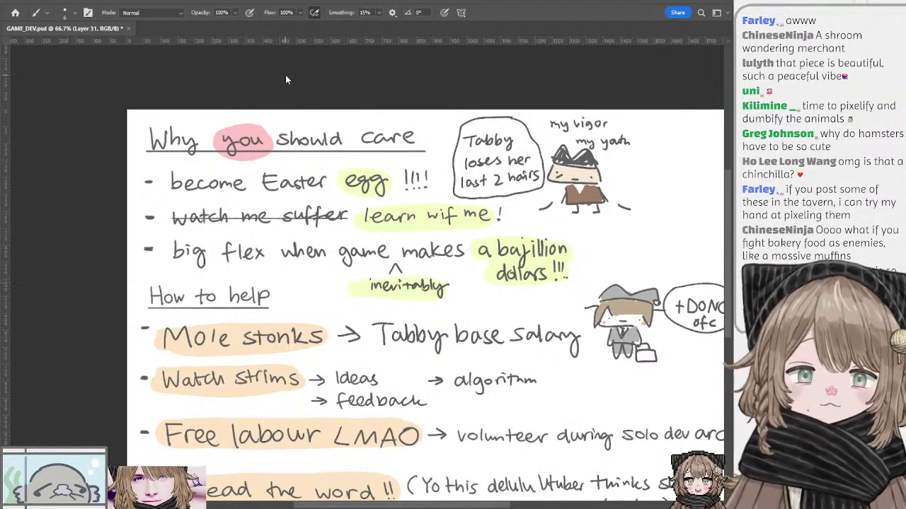
Draw a small chicken outline with beak, comb, eye and leg in the blank area beside the Tabby figure
left_click_drag(394, 193, 305, 164)
left_click_drag(429, 184, 325, 187)
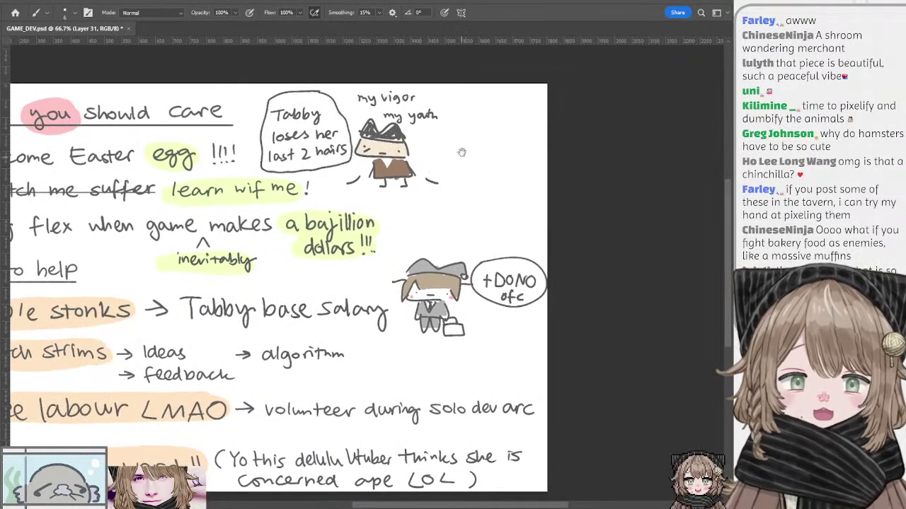
left_click_drag(463, 152, 443, 128)
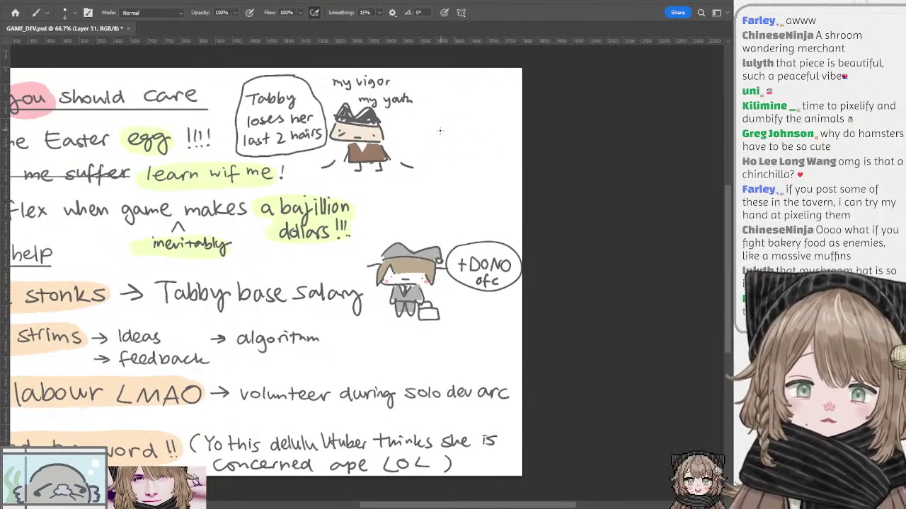
left_click_drag(446, 133, 471, 136)
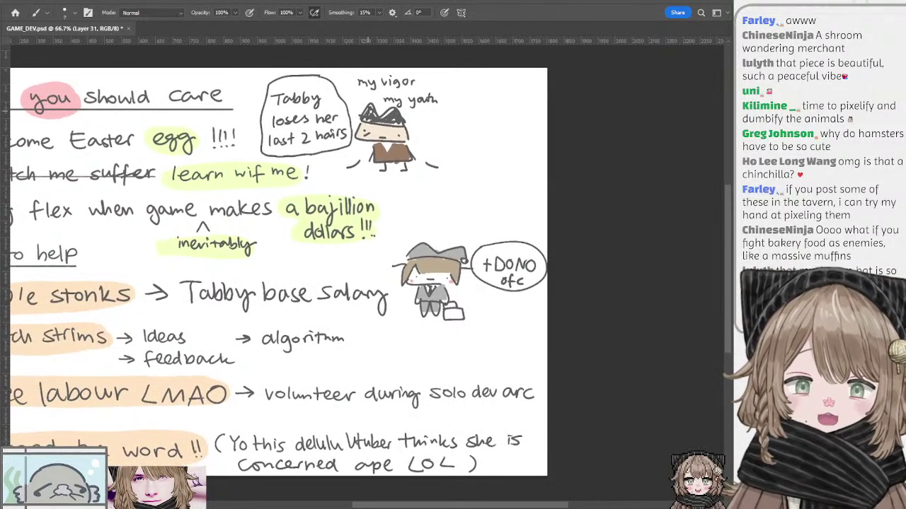
mouse_move(459, 140)
left_mouse_down()
mouse_move(477, 144)
mouse_move(459, 139)
left_mouse_up()
mouse_move(498, 199)
left_mouse_down()
mouse_move(450, 167)
mouse_move(458, 199)
mouse_move(480, 185)
mouse_move(460, 170)
mouse_move(457, 209)
mouse_move(506, 212)
left_mouse_up()
key("ctrl+z")
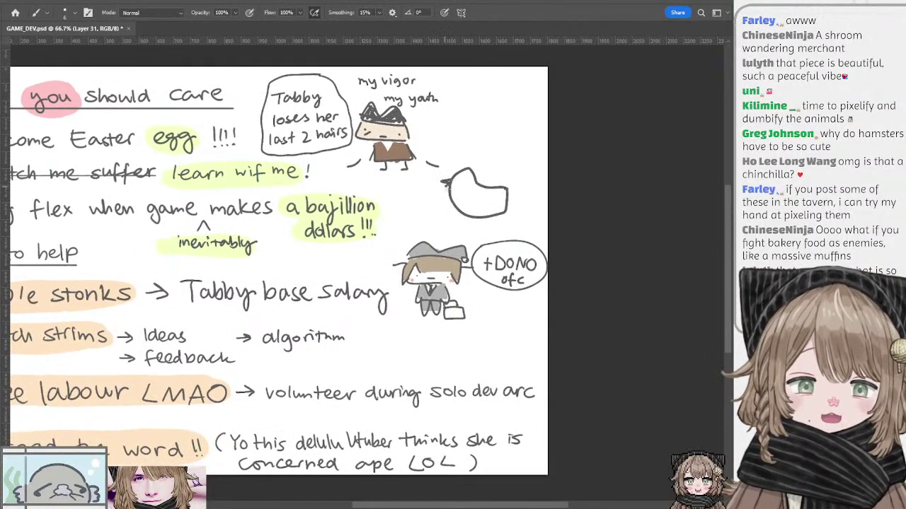
left_click_drag(451, 181, 473, 167)
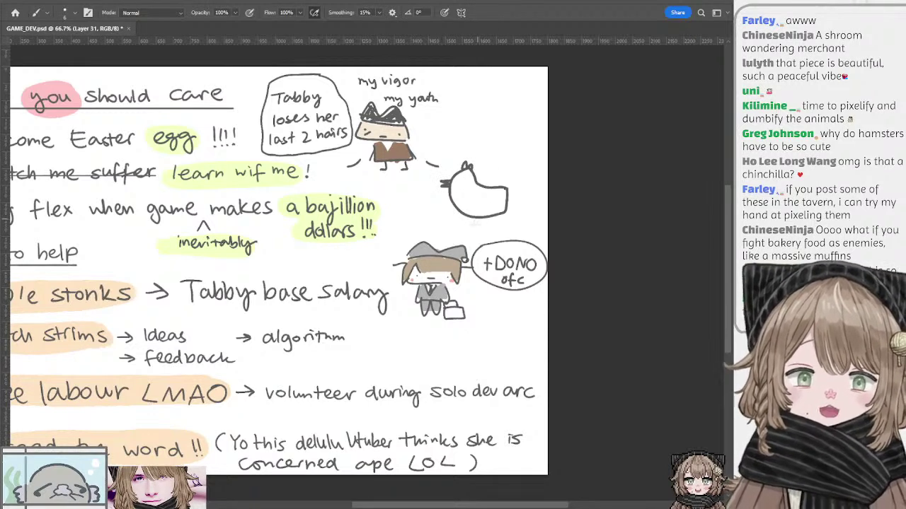
mouse_move(476, 218)
left_mouse_down()
mouse_move(469, 228)
mouse_move(481, 226)
left_mouse_up()
key("ctrl+z")
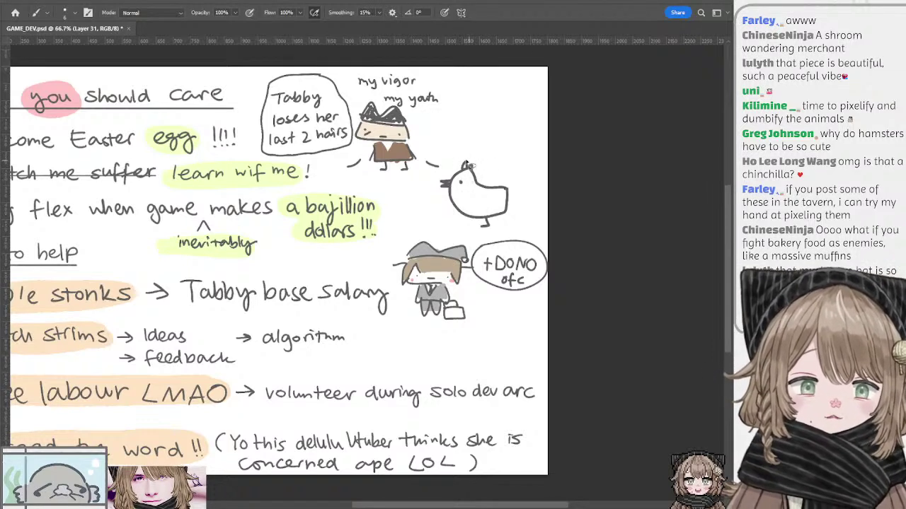
Draw a small pig with snout, ears, legs and a curly tail directly above the chicken
key("m")
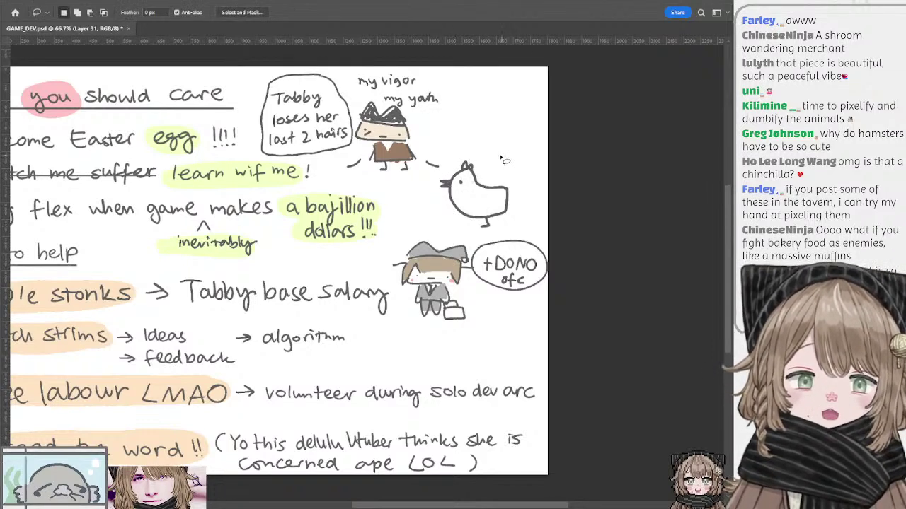
key("b")
mouse_move(488, 150)
left_mouse_down()
mouse_move(504, 146)
mouse_move(483, 138)
left_mouse_up()
key("ctrl+z")
mouse_move(475, 131)
left_mouse_down()
mouse_move(505, 128)
mouse_move(511, 140)
left_mouse_up()
key("ctrl+z")
key("ctrl+z")
key("ctrl+z")
mouse_move(466, 106)
left_mouse_down()
mouse_move(458, 109)
mouse_move(495, 107)
mouse_move(464, 120)
mouse_move(473, 148)
mouse_move(483, 137)
mouse_move(514, 143)
left_mouse_up()
key("ctrl+z")
key("ctrl+z")
mouse_move(499, 108)
left_mouse_down()
mouse_move(518, 123)
mouse_move(515, 140)
left_mouse_up()
key("ctrl+z")
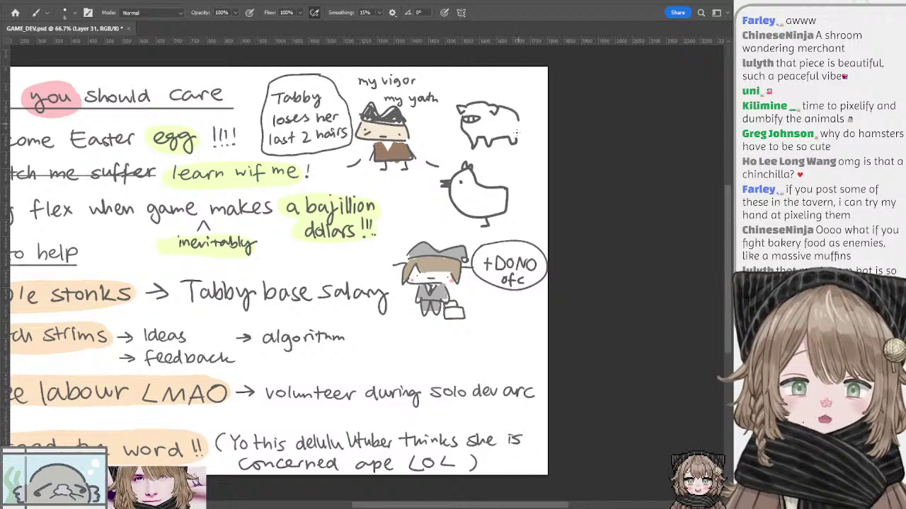
mouse_move(500, 109)
left_mouse_down()
mouse_move(516, 139)
mouse_move(530, 107)
left_mouse_up()
key("ctrl+z")
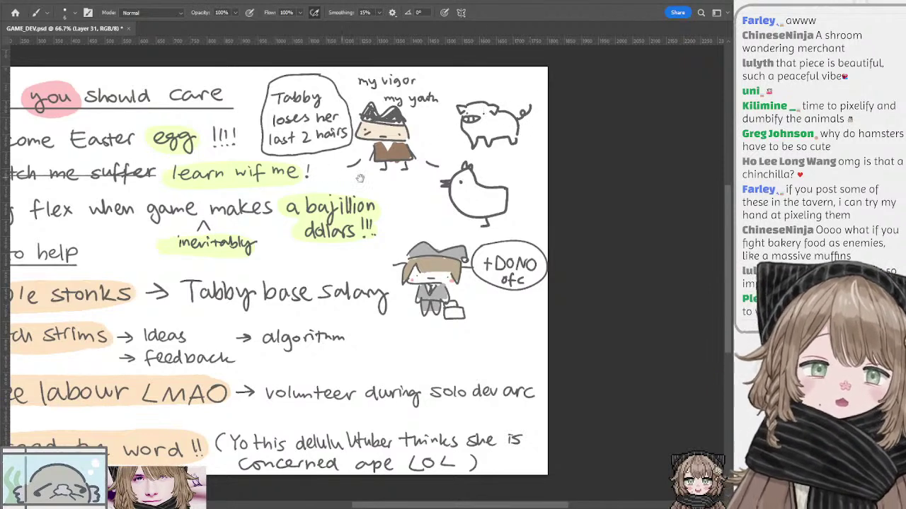
Look over the whole "Why you should care" page, focusing on its heading and the "become Easter egg" bullet
left_click_drag(313, 176, 355, 173)
scroll(354, 173, "left", 10)
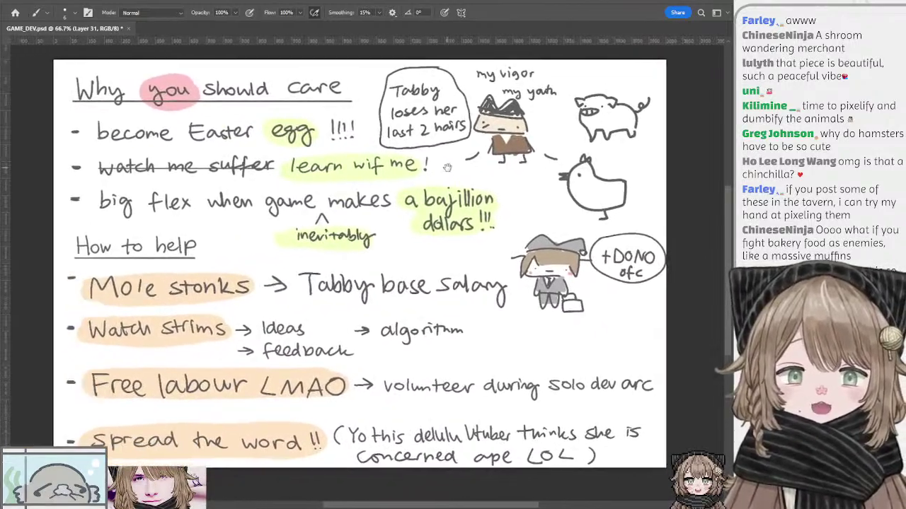
scroll(345, 167, "right", 2)
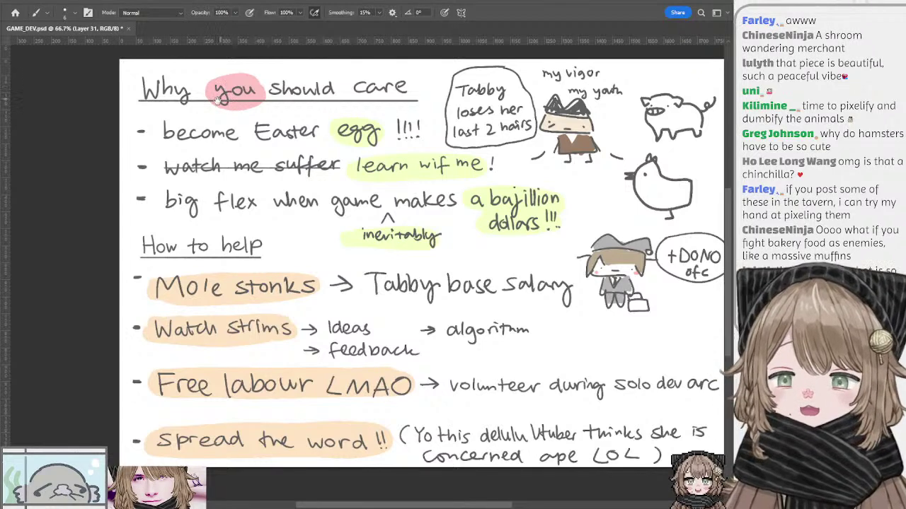
scroll(225, 103, "left", 1)
left_click_drag(231, 107, 229, 106)
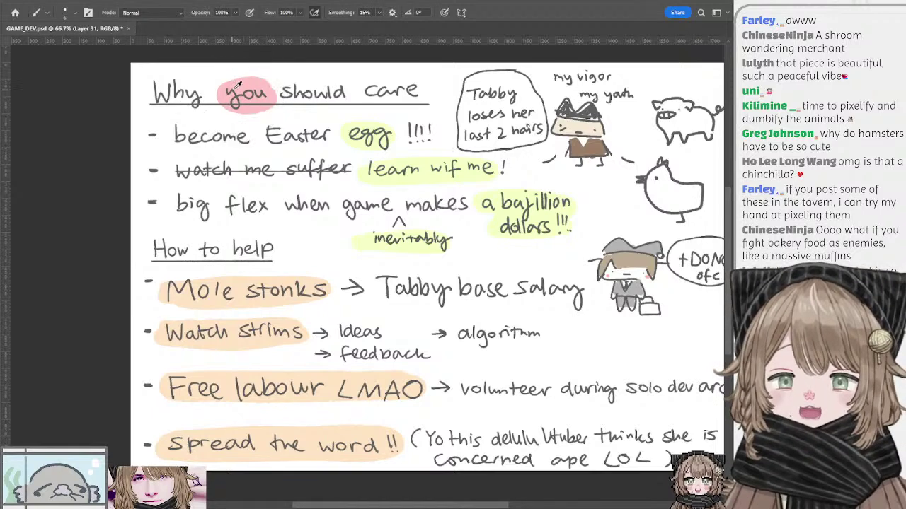
mouse_move(243, 151)
left_mouse_down()
mouse_move(216, 139)
mouse_move(233, 154)
left_mouse_up()
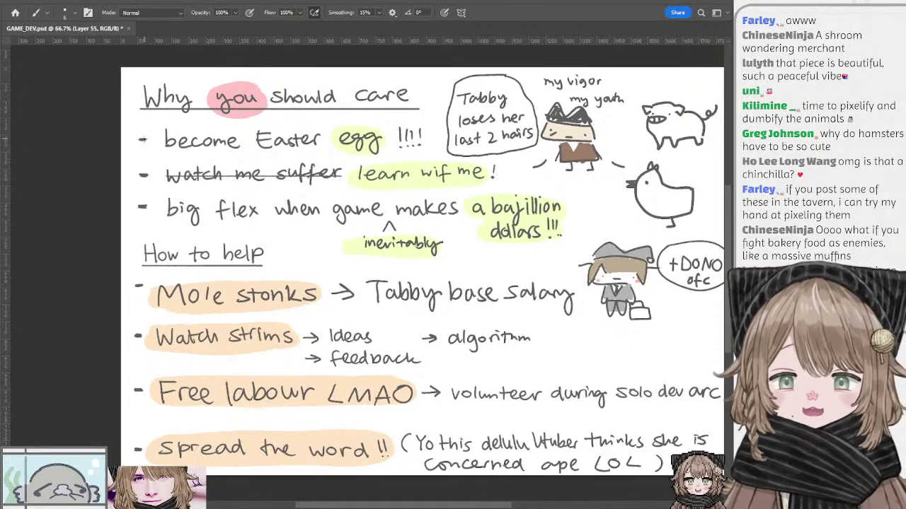
left_click(222, 146, "ctrl")
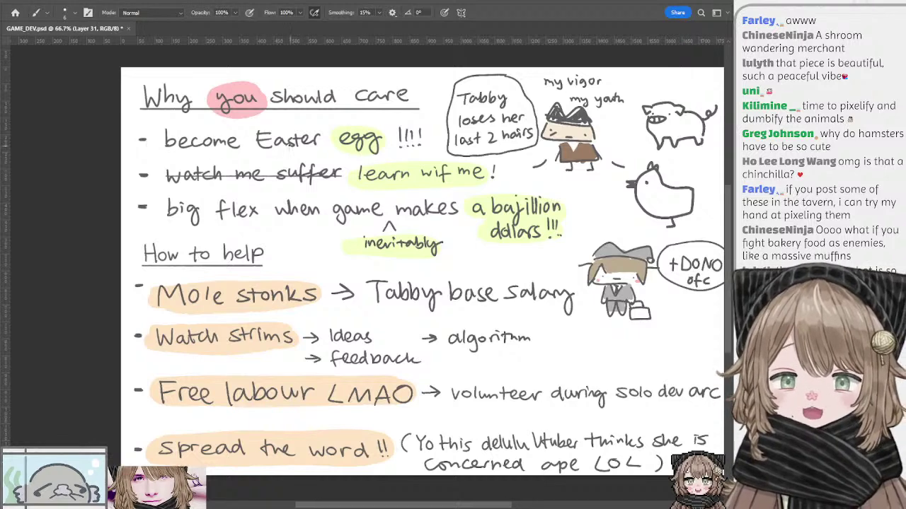
mouse_move(363, 143)
left_mouse_down()
mouse_move(384, 136)
mouse_move(377, 141)
left_mouse_up()
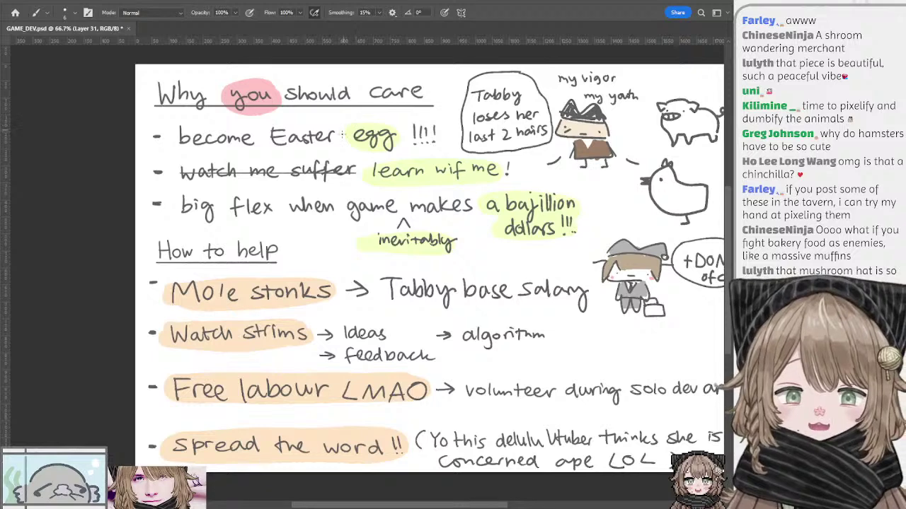
Show the red handwritten list of viewer ideas on its own, and return to the "Why you should care" page
key("ctrl+z")
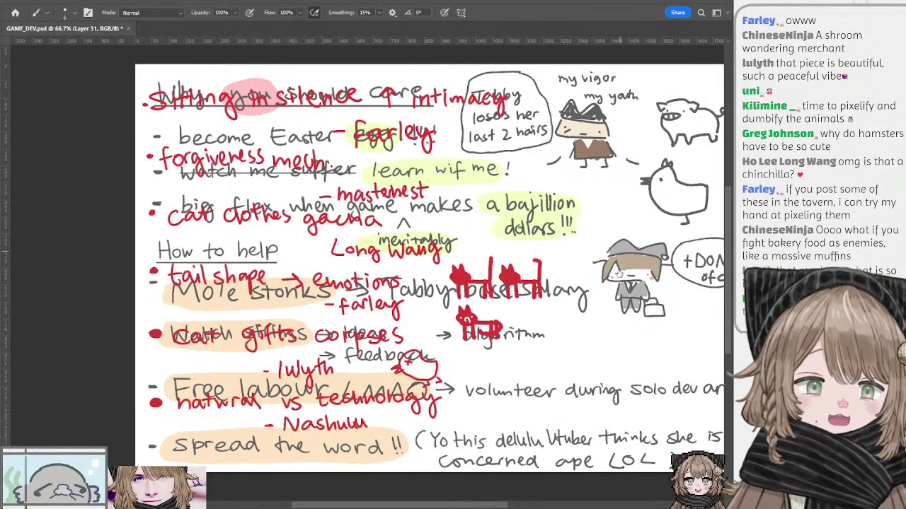
key("ctrl+z")
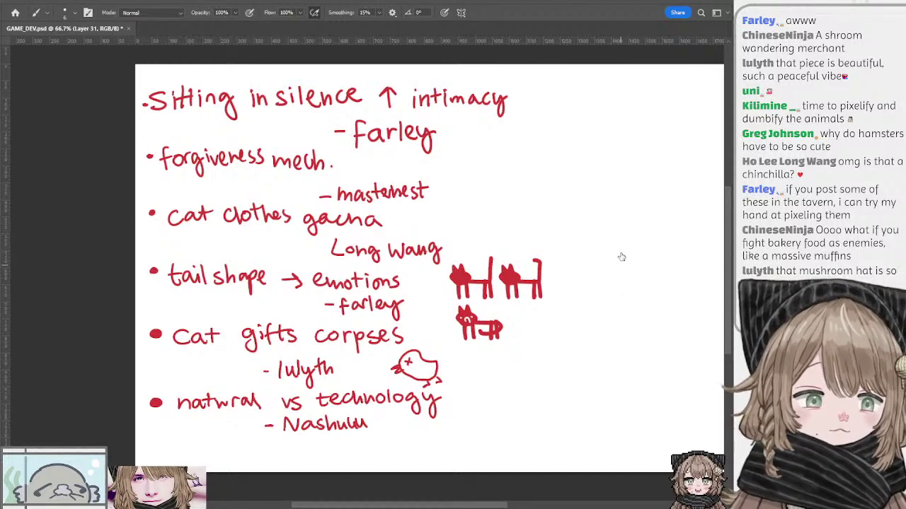
left_click(621, 269)
left_click(615, 257)
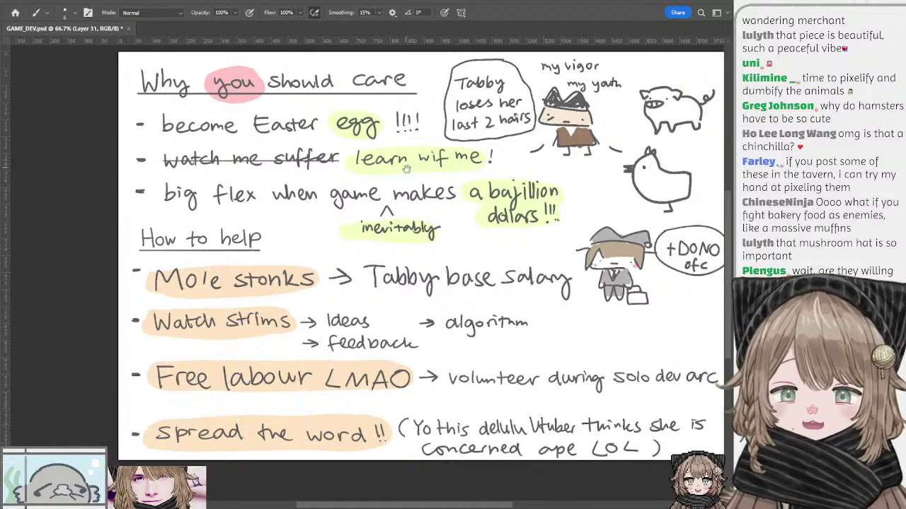
Examine the "learn wif me" and "big flex when game makes a bajillion dollars" bullets
left_click_drag(407, 168, 385, 175)
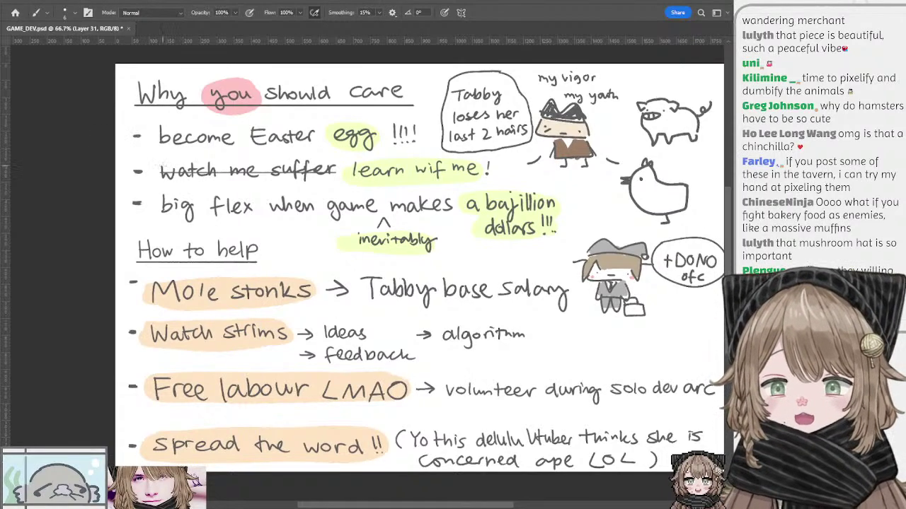
mouse_move(263, 191)
left_mouse_down()
mouse_move(284, 193)
mouse_move(272, 191)
left_mouse_up()
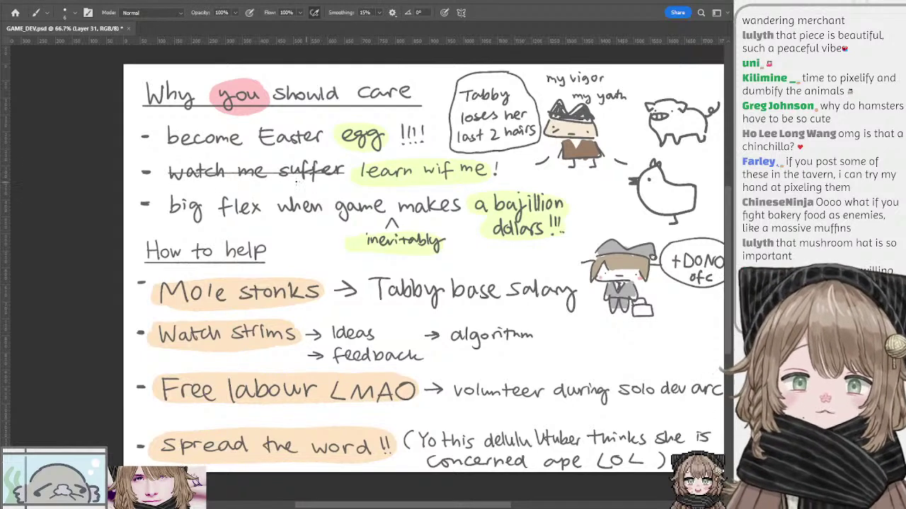
left_click_drag(457, 181, 445, 178)
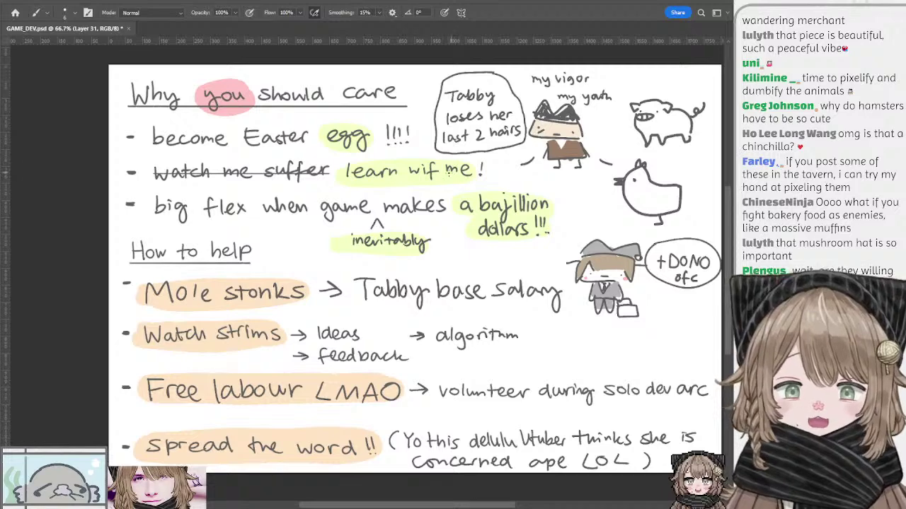
left_click_drag(413, 186, 456, 185)
left_click(452, 181, "ctrl")
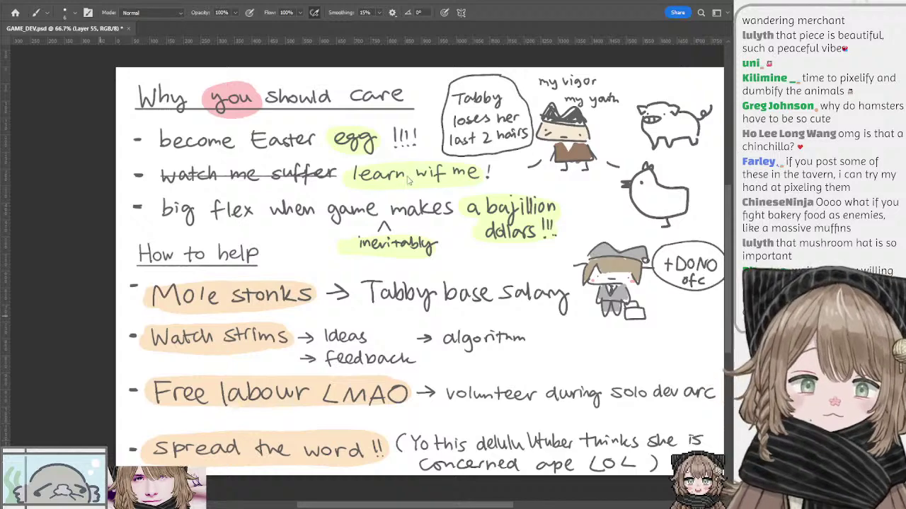
left_click_drag(424, 208, 406, 204)
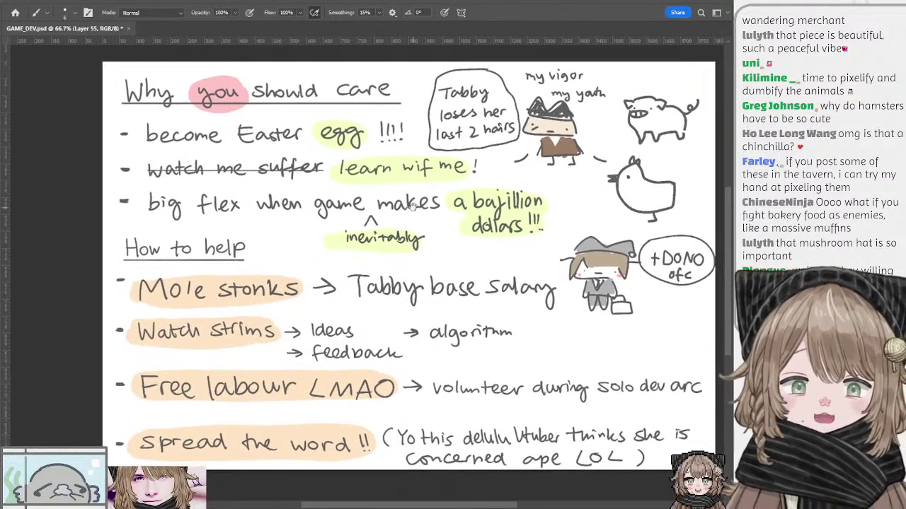
key("l")
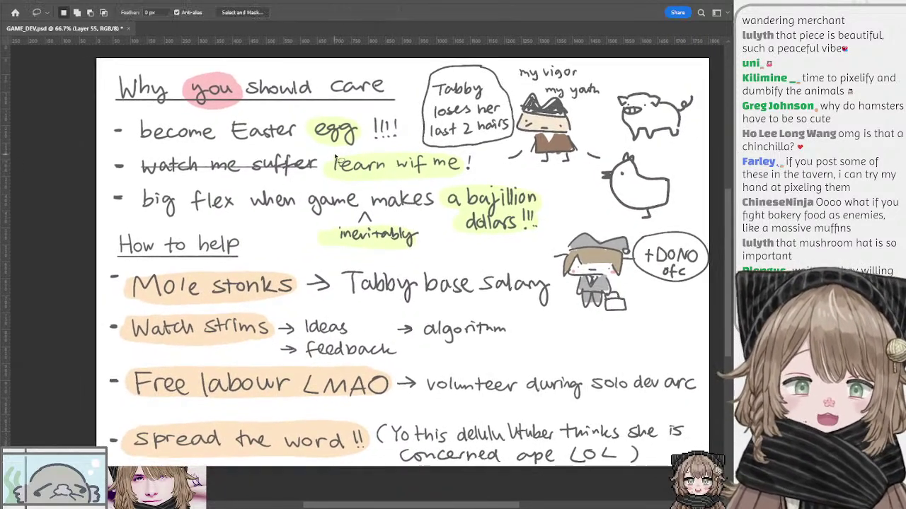
mouse_move(364, 183)
left_mouse_down()
mouse_move(398, 192)
mouse_move(391, 192)
left_mouse_up()
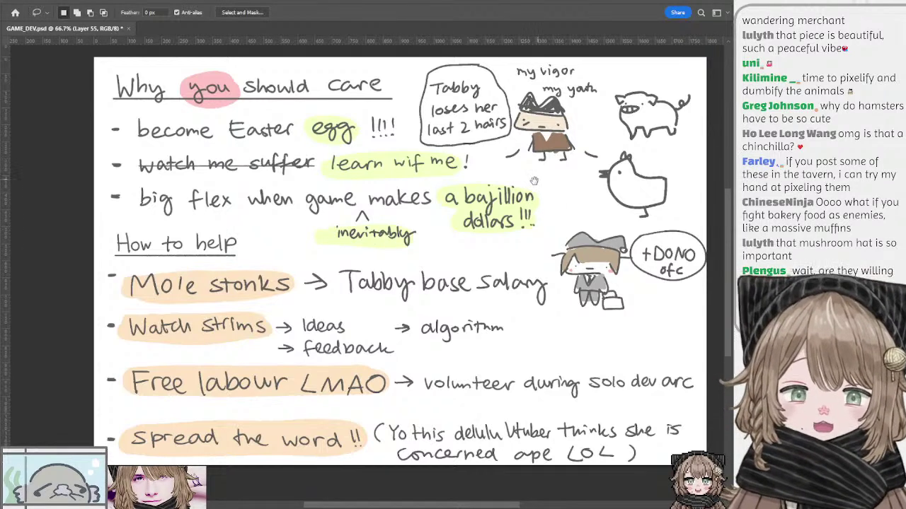
left_click_drag(530, 179, 512, 201)
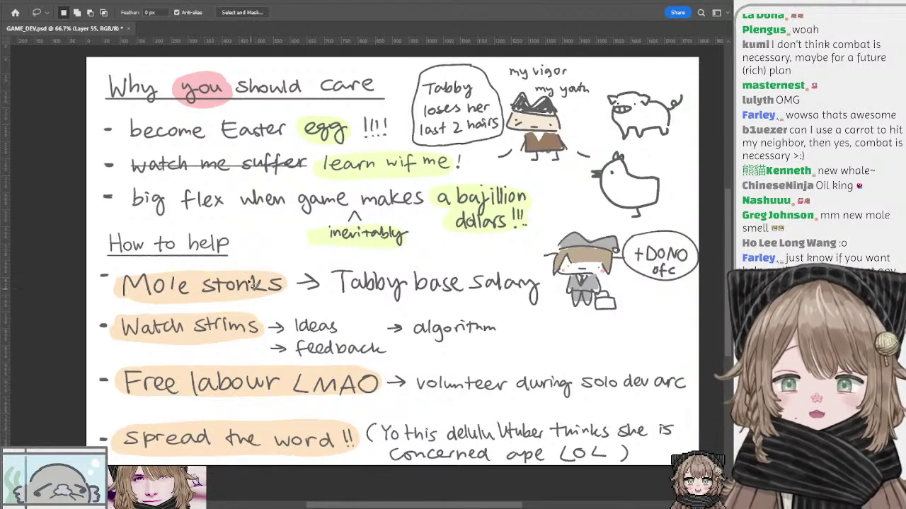
Examine the "How to help" section, focusing on the "Mole stonks" line and its "Tabby base salary" note up close
left_click_drag(220, 243, 365, 227)
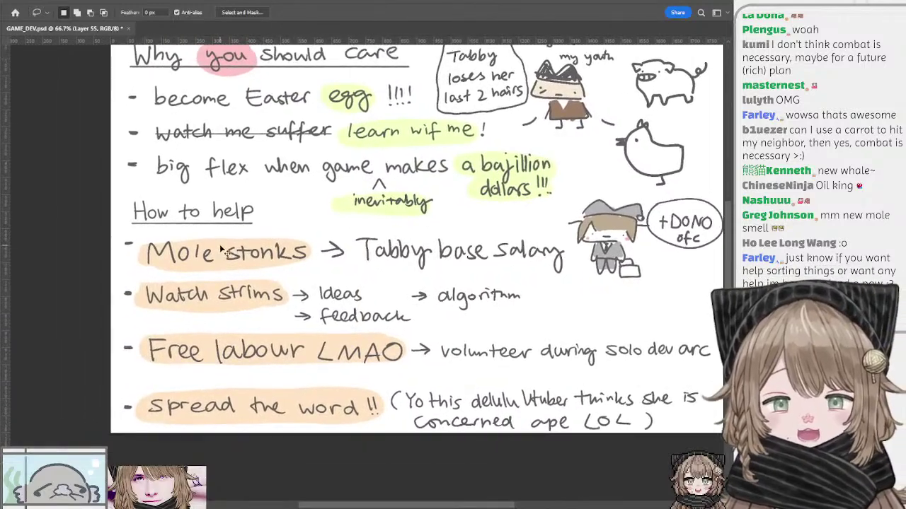
mouse_move(267, 224)
left_mouse_down()
mouse_move(255, 237)
mouse_move(259, 223)
left_mouse_up()
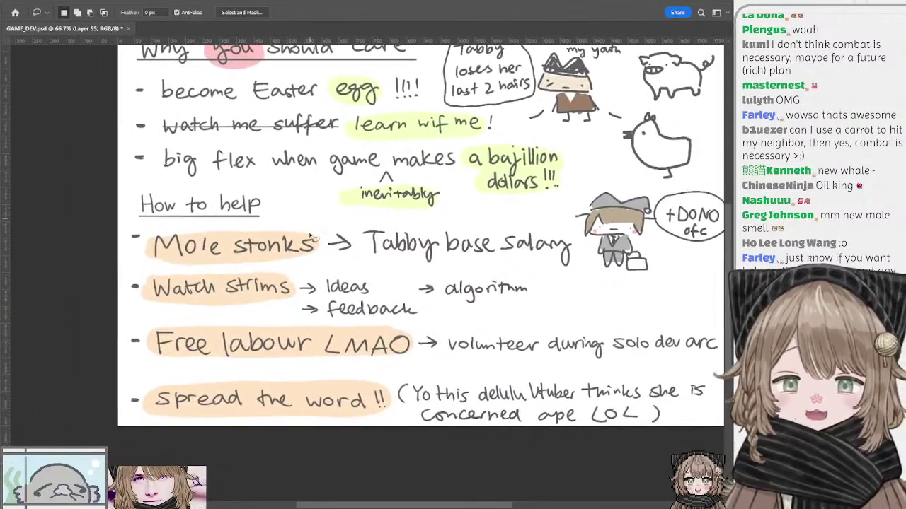
mouse_move(321, 244)
left_mouse_down()
mouse_move(347, 269)
mouse_move(342, 256)
mouse_move(234, 228)
left_mouse_up()
key("b")
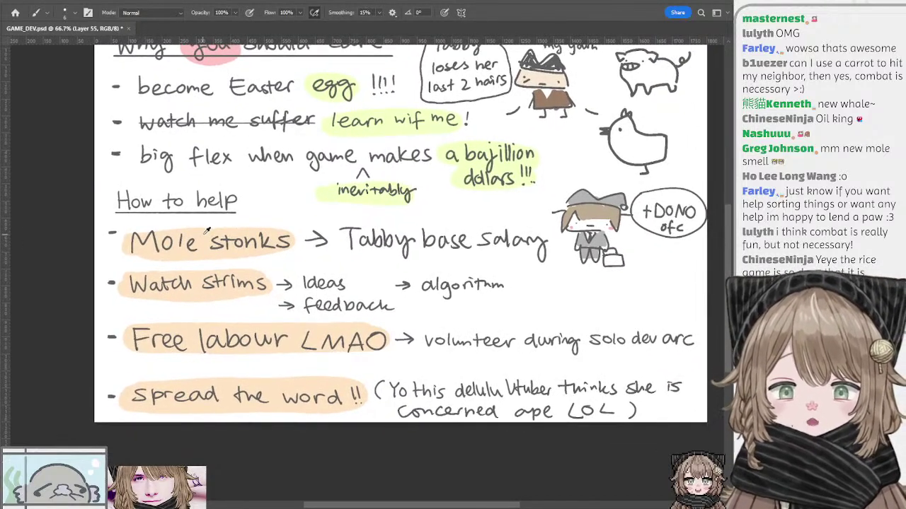
left_click_drag(315, 242, 180, 246)
left_click_drag(240, 255, 246, 273)
key("ctrl+plus")
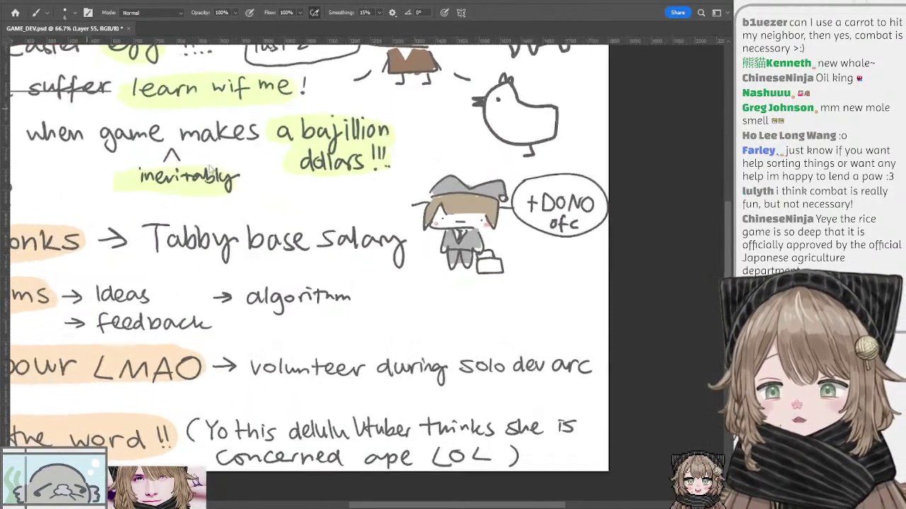
Draw a small light-brown baguette with pale score marks beside the suited character's outstretched arm near the "Tabby base salary" note
mouse_move(267, 228)
left_mouse_down()
mouse_move(359, 234)
mouse_move(252, 255)
left_mouse_up()
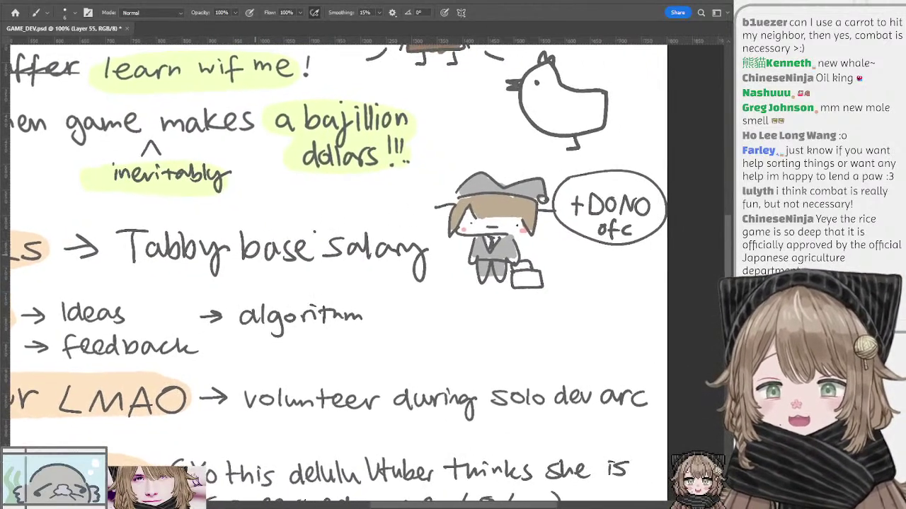
left_click_drag(419, 213, 415, 211)
key("ctrl+z")
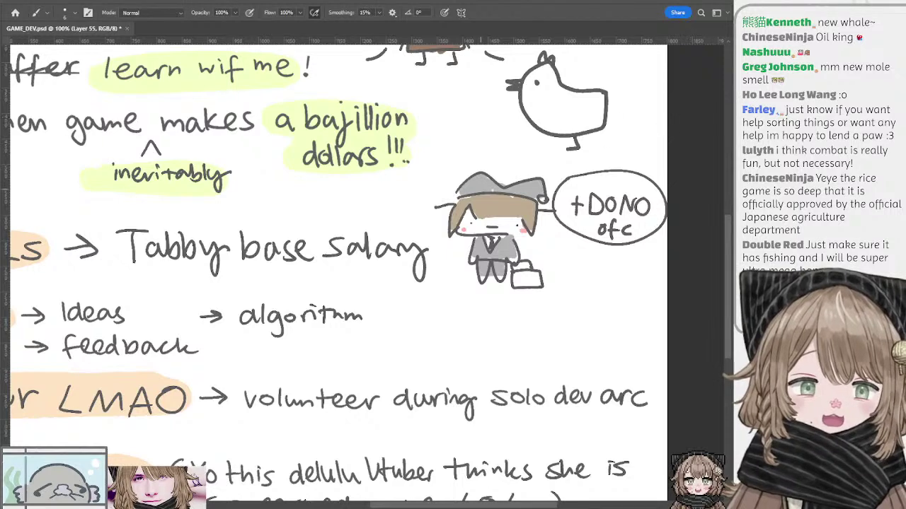
scroll(672, 124, "right", 3)
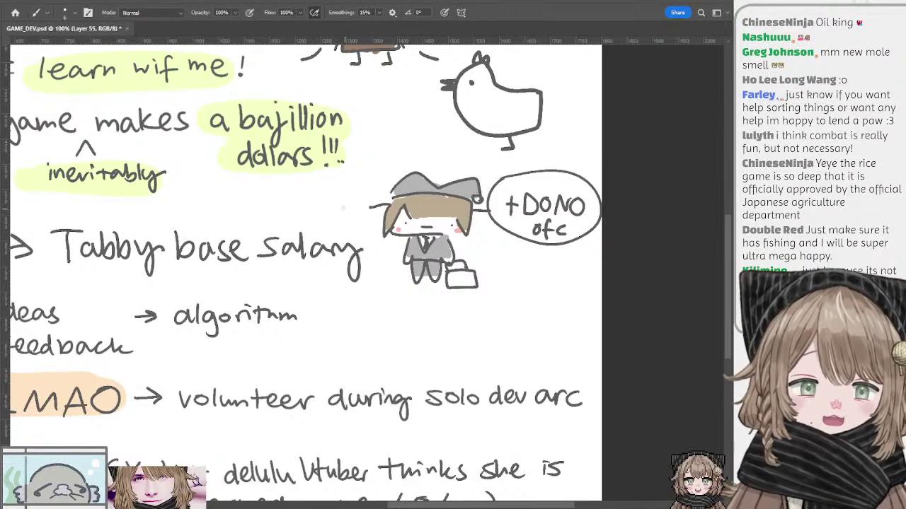
left_click_drag(338, 207, 358, 219)
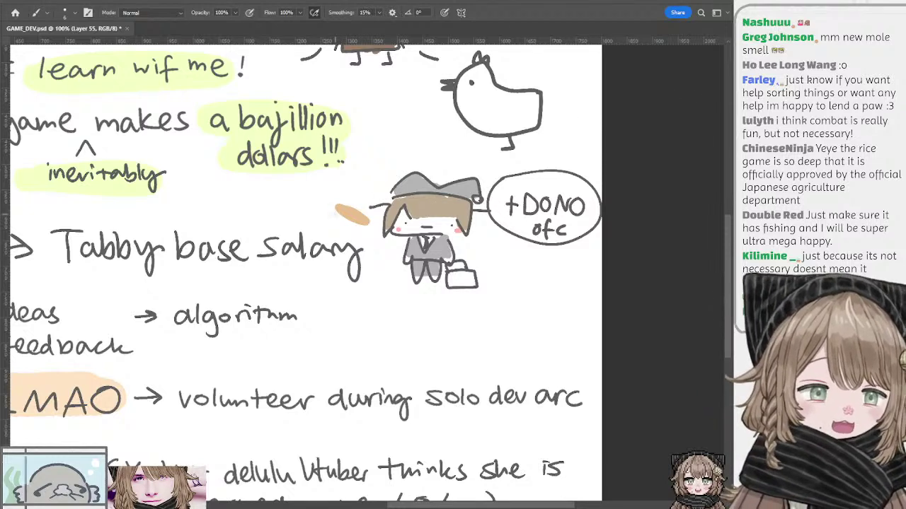
left_click_drag(348, 207, 359, 222)
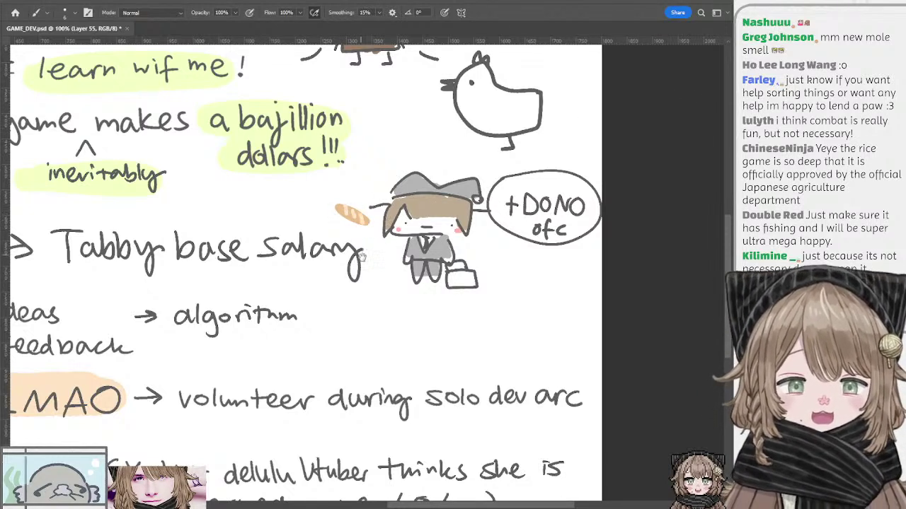
Look over the "How to help" section, focusing on the "Tabby base salary" note and the suited character with the bread
mouse_move(348, 255)
left_mouse_down()
mouse_move(382, 266)
mouse_move(457, 257)
left_mouse_up()
left_click_drag(334, 247, 379, 245)
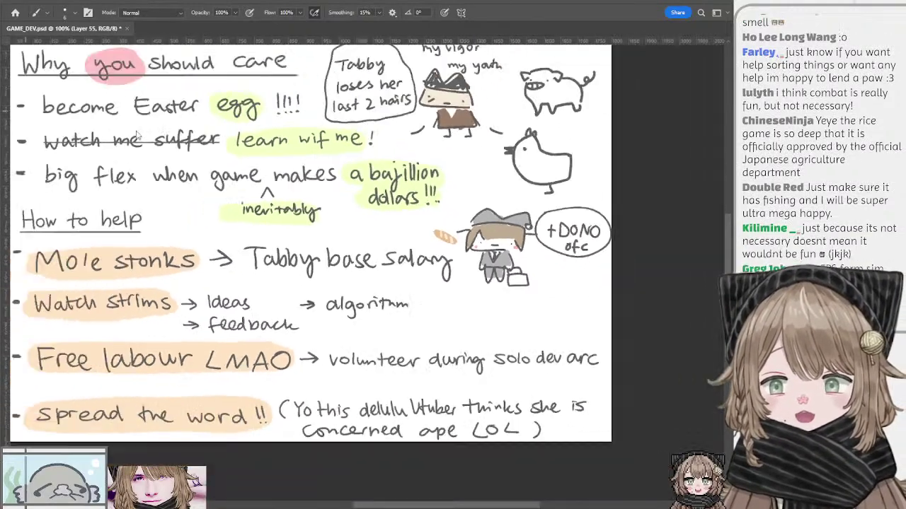
key("ctrl+minus")
left_click_drag(303, 199, 248, 188)
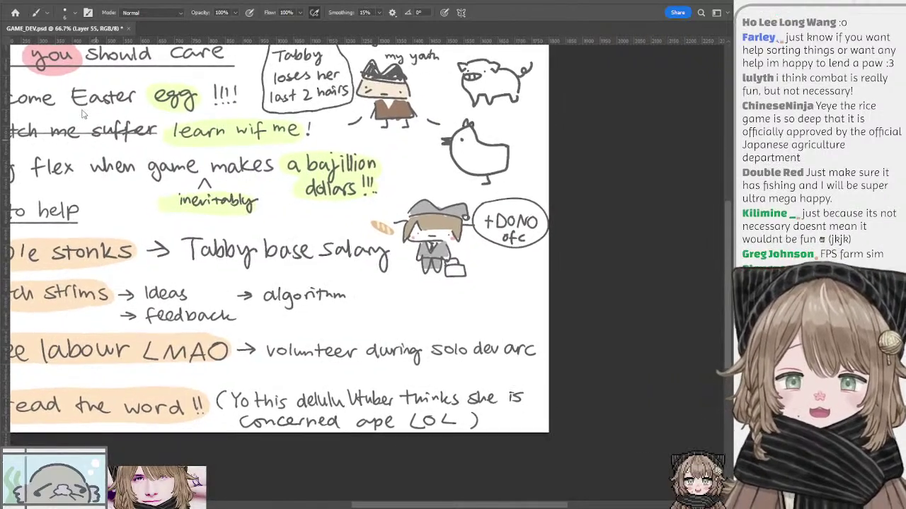
key("ctrl+plus")
mouse_move(154, 135)
left_mouse_down()
mouse_move(303, 202)
mouse_move(257, 196)
mouse_move(290, 185)
left_mouse_up()
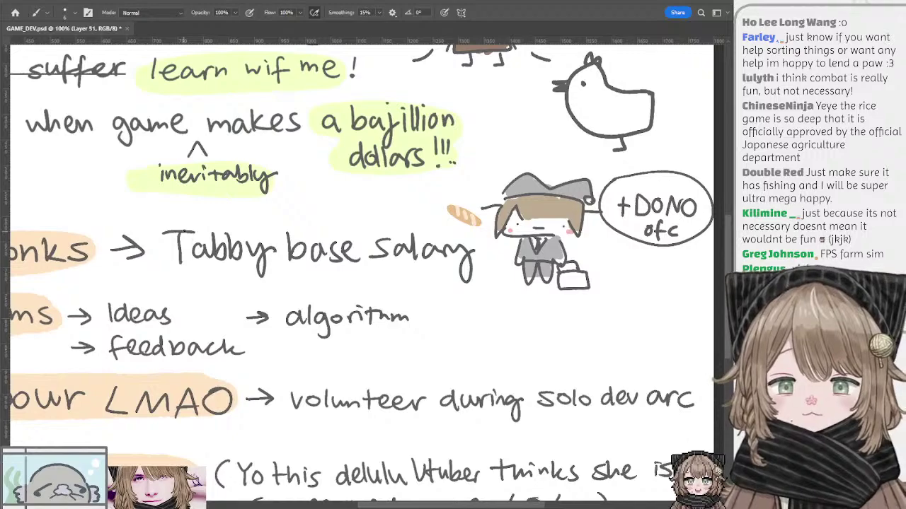
left_click_drag(259, 218, 227, 211)
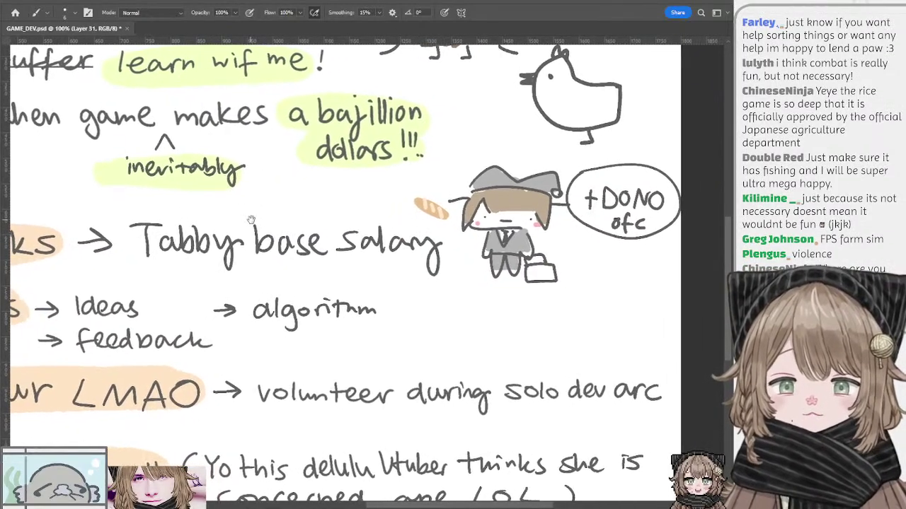
mouse_move(306, 220)
left_mouse_down()
mouse_move(327, 236)
mouse_move(315, 234)
left_mouse_up()
left_click_drag(396, 230, 361, 220)
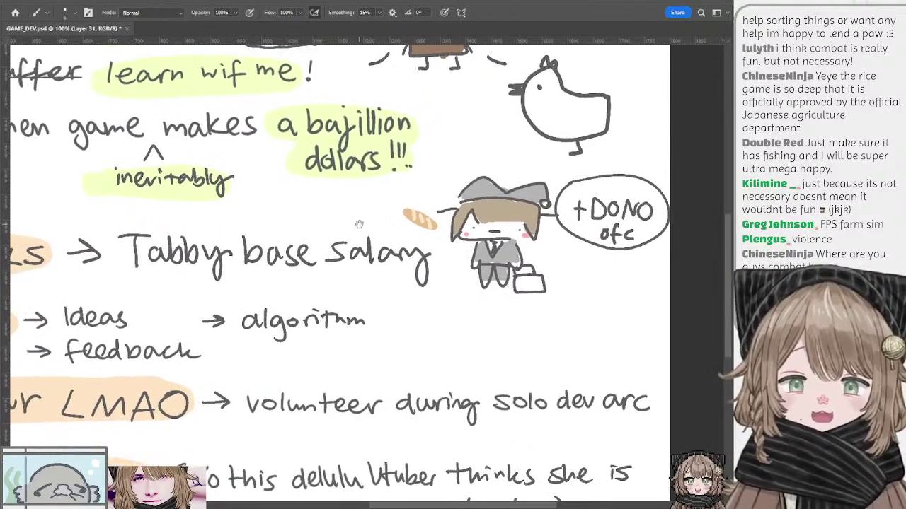
mouse_move(257, 216)
left_mouse_down()
mouse_move(413, 222)
mouse_move(317, 212)
mouse_move(366, 214)
mouse_move(281, 224)
mouse_move(170, 218)
left_mouse_up()
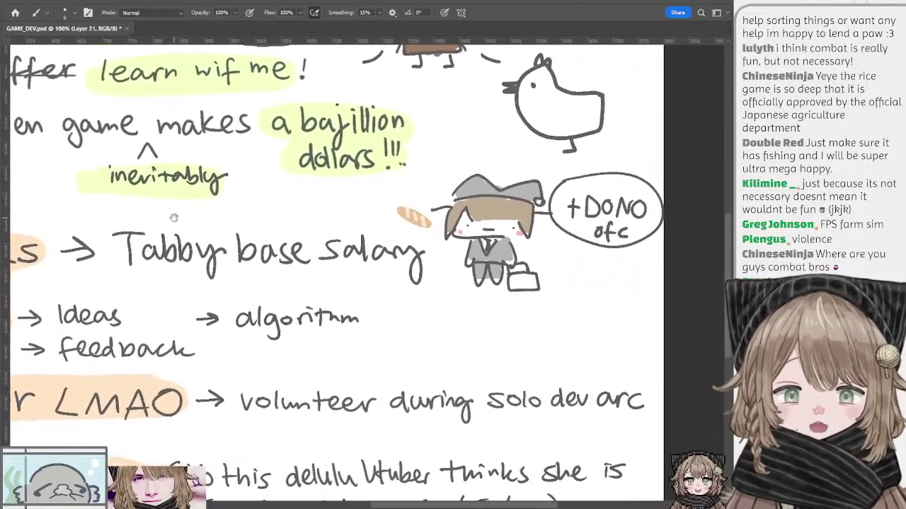
Try a freehand wavy brown line beneath the "Tabby base salary" text and undo it
key("l")
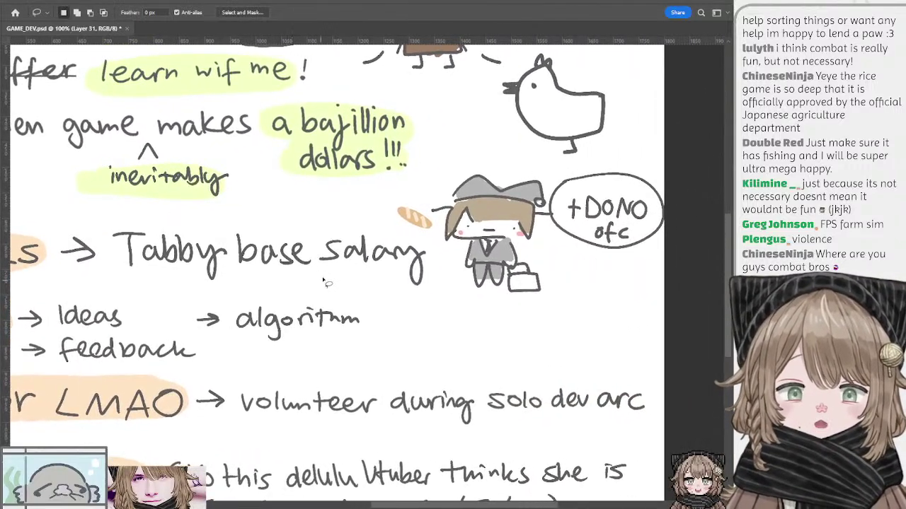
mouse_move(304, 246)
left_mouse_down()
mouse_move(345, 245)
mouse_move(337, 241)
left_mouse_up()
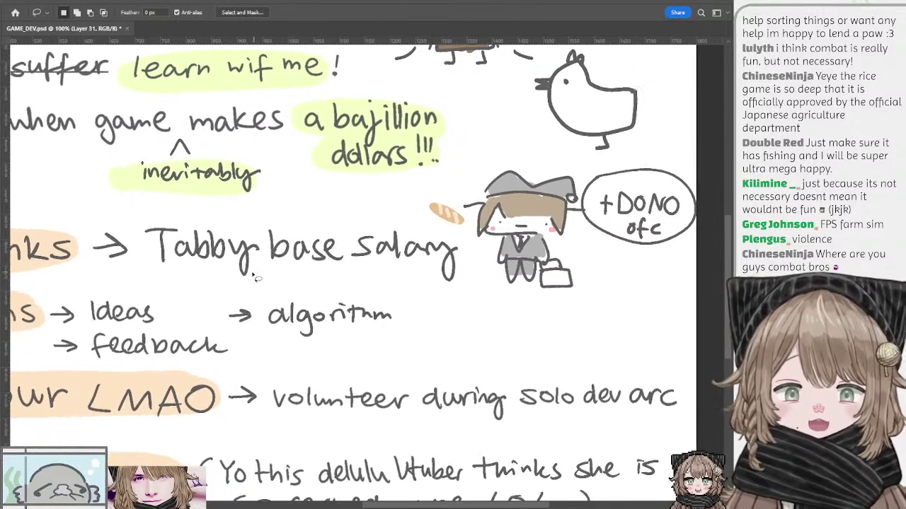
key("b")
key("b")
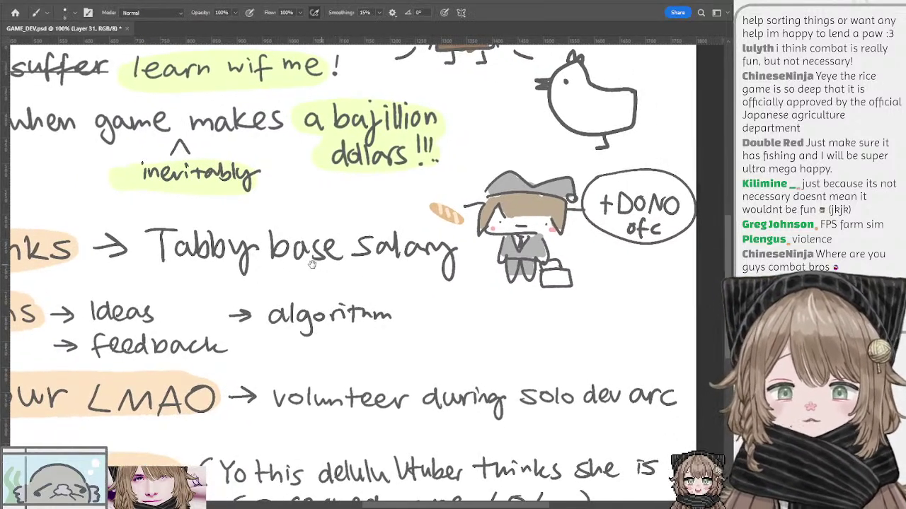
scroll(311, 263, "right", 1)
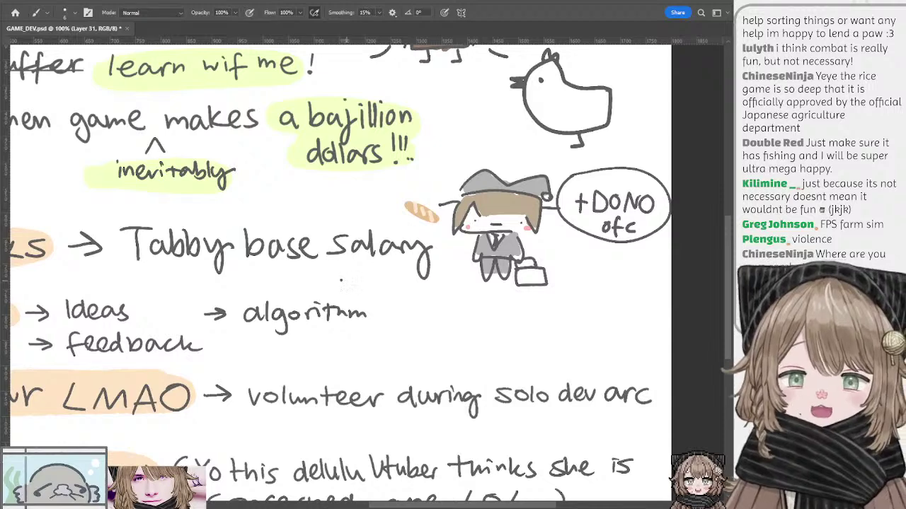
left_click_drag(346, 289, 401, 271)
key("ctrl+z")
left_click_drag(445, 201, 395, 202)
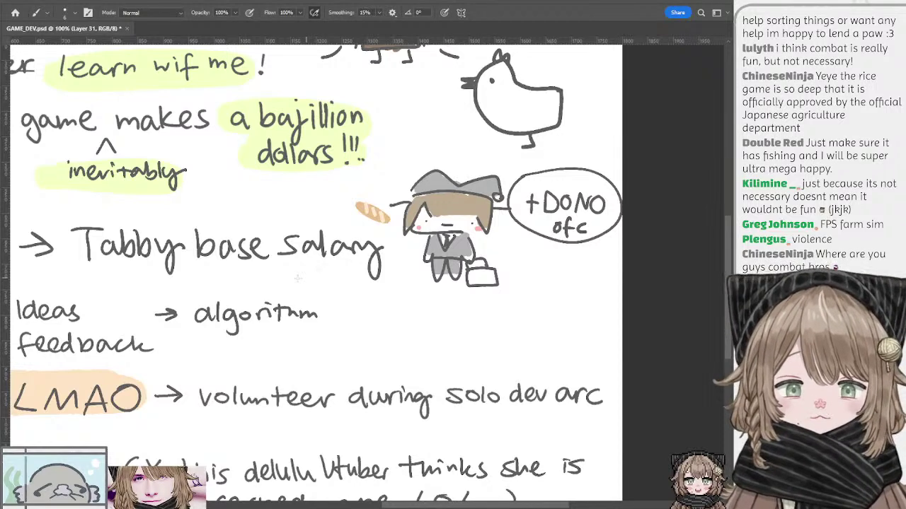
left_click_drag(299, 254, 382, 258)
left_click_drag(330, 290, 403, 285)
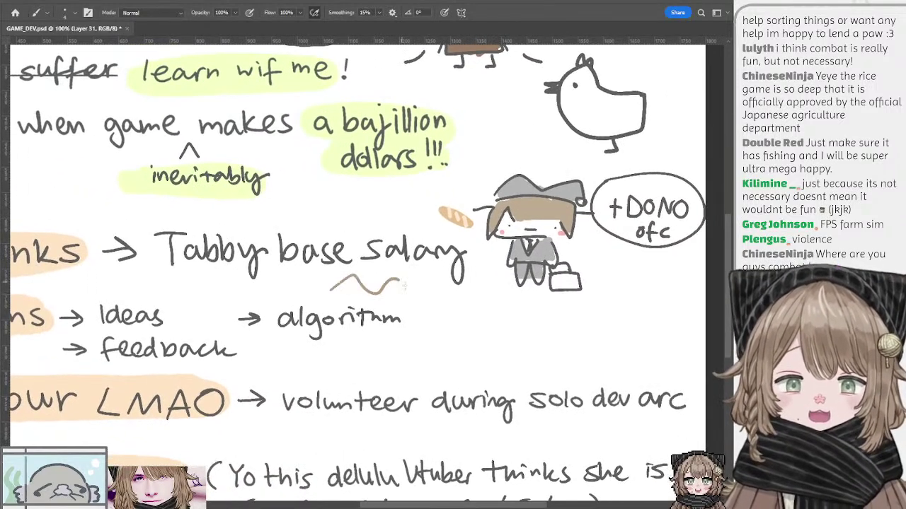
key("ctrl+z")
Try freehand strokes in the blank space above the "Tabby base salary" text and undo them
scroll(422, 269, "right", 2)
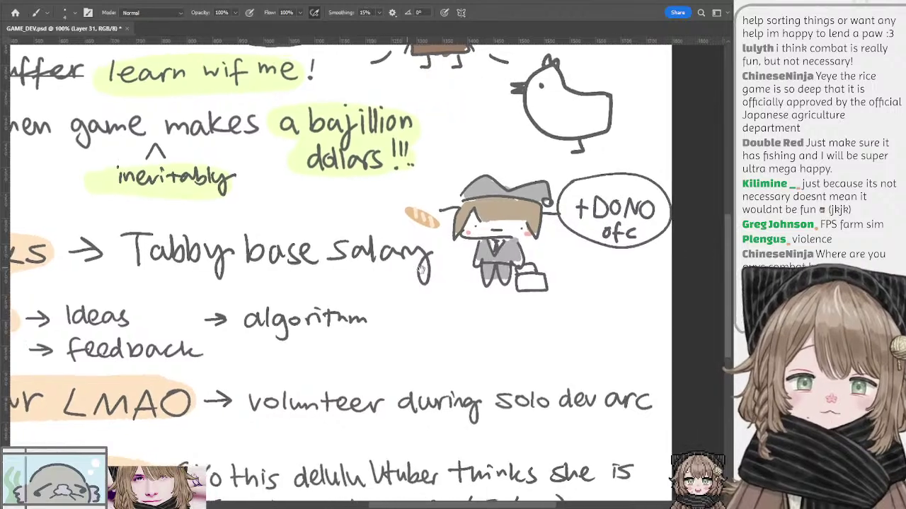
scroll(421, 269, "left", 2)
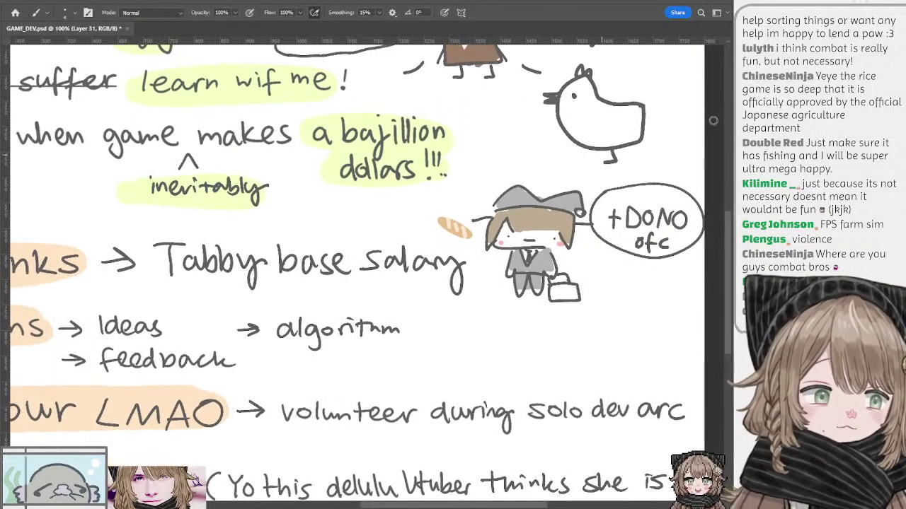
scroll(479, 176, "right", 3)
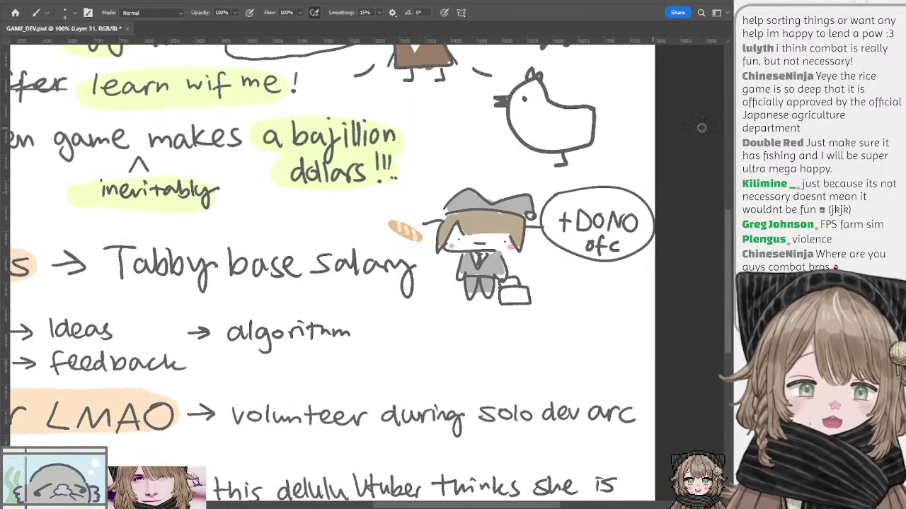
mouse_move(246, 226)
left_mouse_down()
mouse_move(302, 208)
mouse_move(316, 226)
left_mouse_up()
key("ctrl+z")
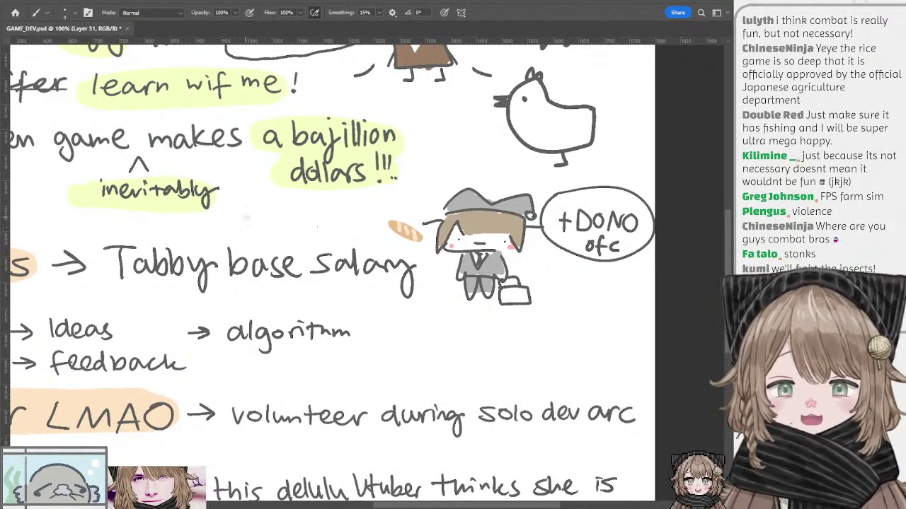
mouse_move(239, 220)
left_mouse_down()
mouse_move(330, 216)
mouse_move(321, 223)
left_mouse_up()
key("ctrl+z")
key("ctrl+z")
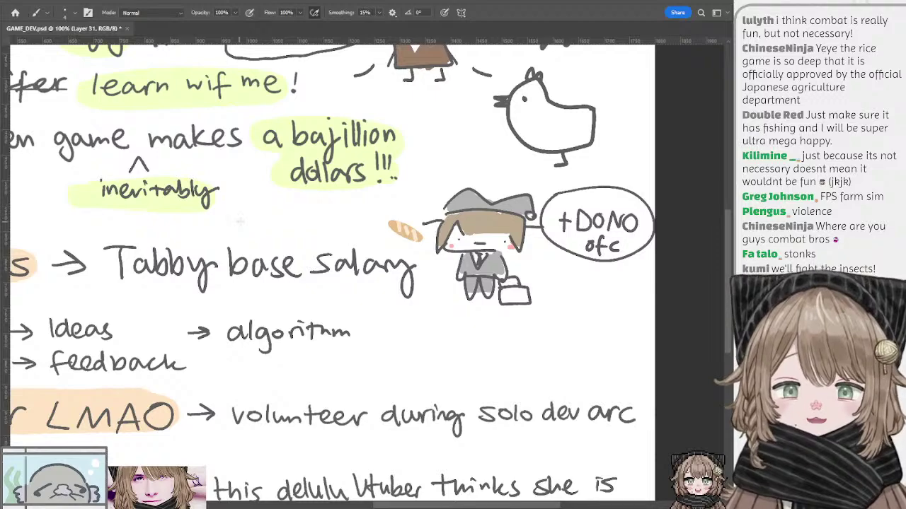
Examine the "How to help" list as a whole and its highlighted items up close, from "Mole stonks" to "Spread the word"
mouse_move(275, 250)
left_mouse_down()
mouse_move(353, 245)
mouse_move(330, 235)
mouse_move(365, 223)
mouse_move(270, 253)
left_mouse_up()
left_click_drag(386, 256, 240, 265)
mouse_move(344, 255)
left_mouse_down()
mouse_move(353, 269)
mouse_move(330, 255)
mouse_move(408, 253)
mouse_move(291, 259)
mouse_move(394, 235)
left_mouse_up()
left_click_drag(191, 225, 361, 216)
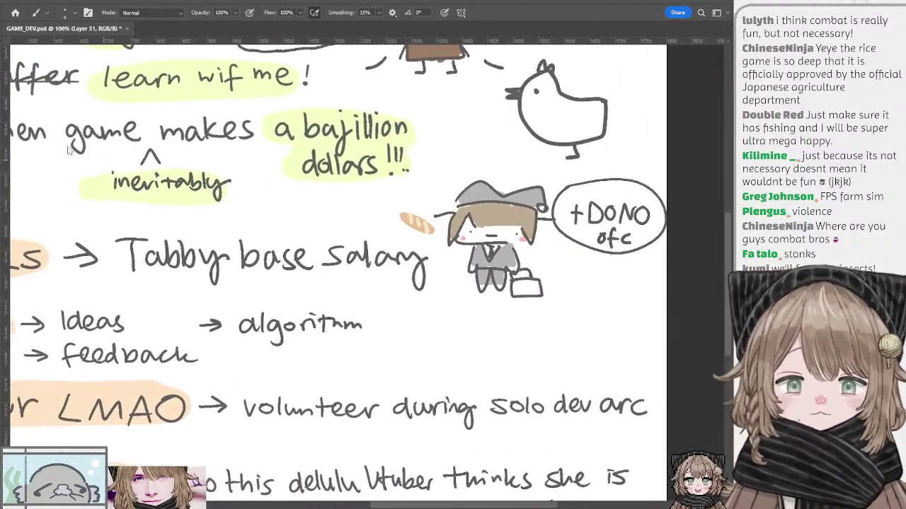
key("ctrl+minus")
left_click_drag(336, 173, 403, 169)
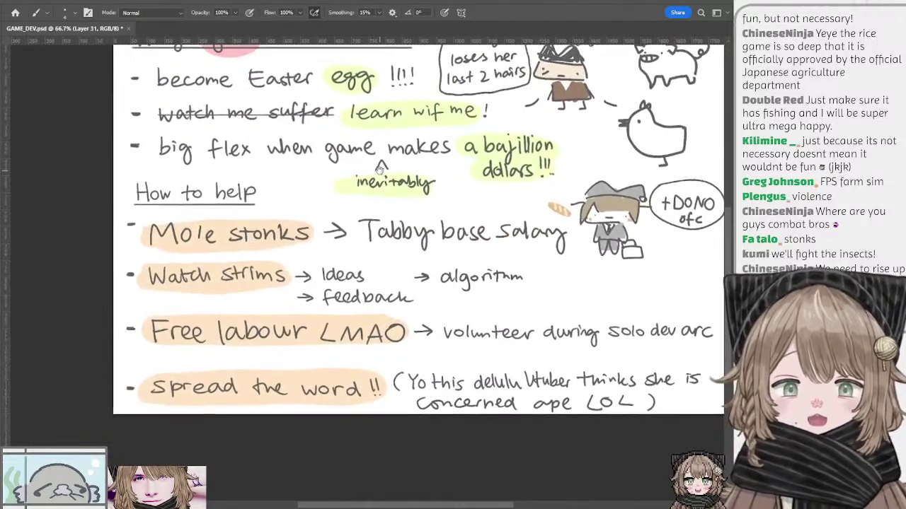
key("ctrl+shift+alt+n")
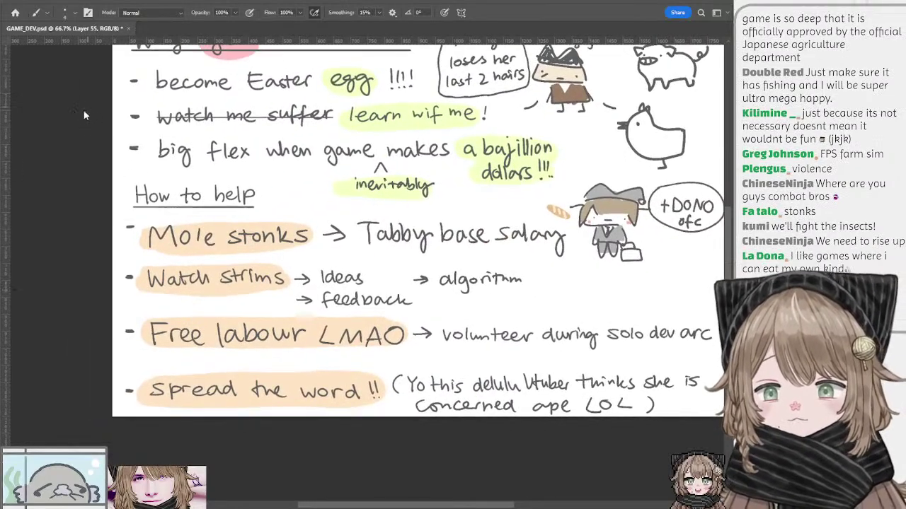
key("ctrl+plus")
left_click_drag(203, 172, 333, 156)
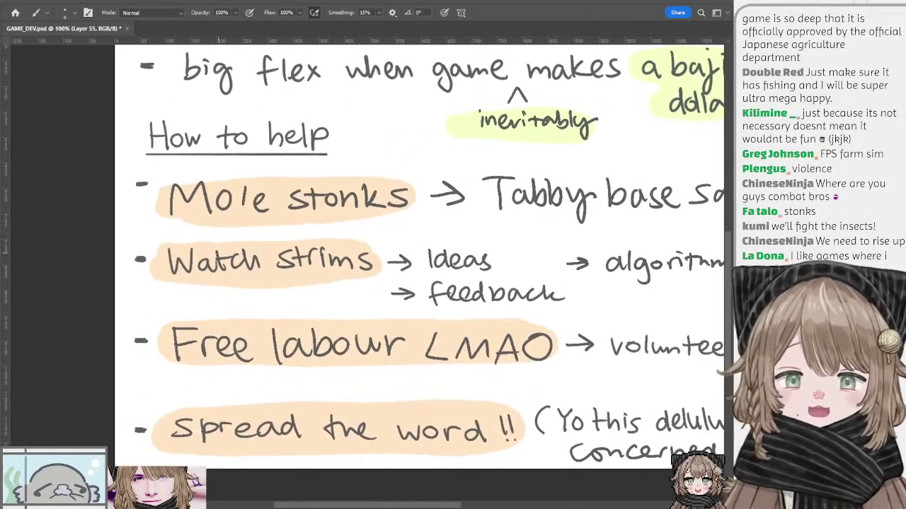
Undo the red check mark strokes drawn beside "Ideas" in the "Watch strims" row
left_click_drag(263, 289, 216, 289)
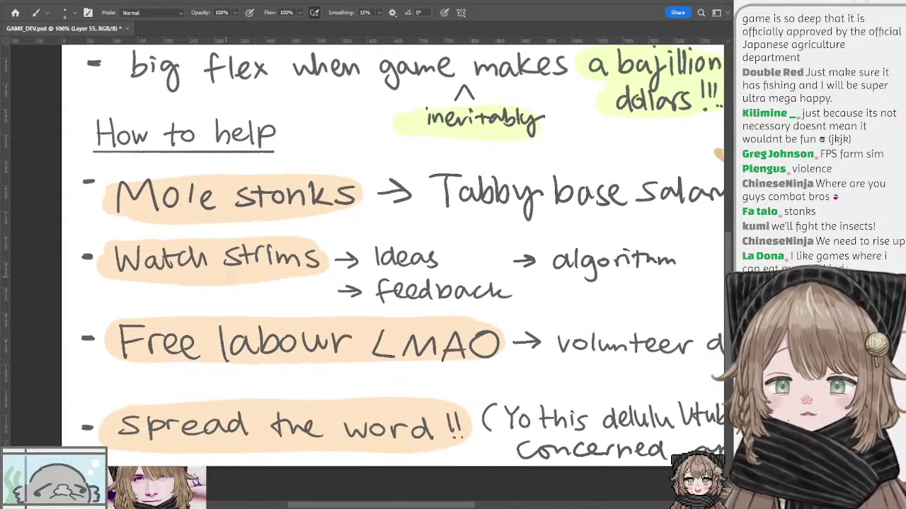
left_click_drag(317, 261, 157, 252)
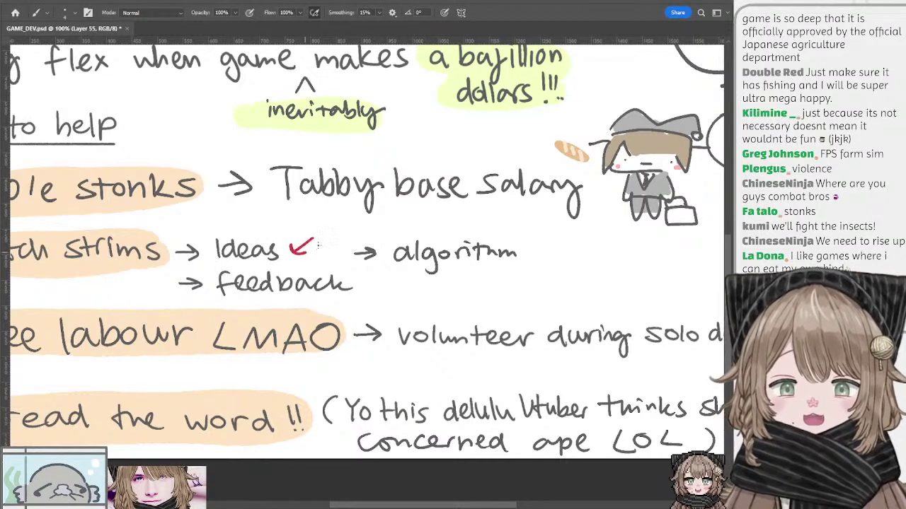
key("ctrl+z")
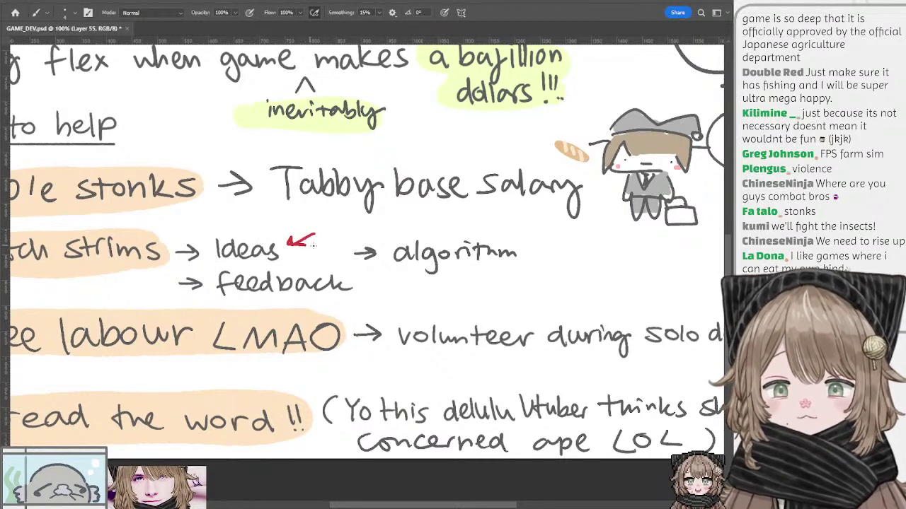
key("ctrl+z")
Examine the points under the "How to help" heading, including the notes beside "Watch strims"
left_click_drag(344, 270, 288, 236)
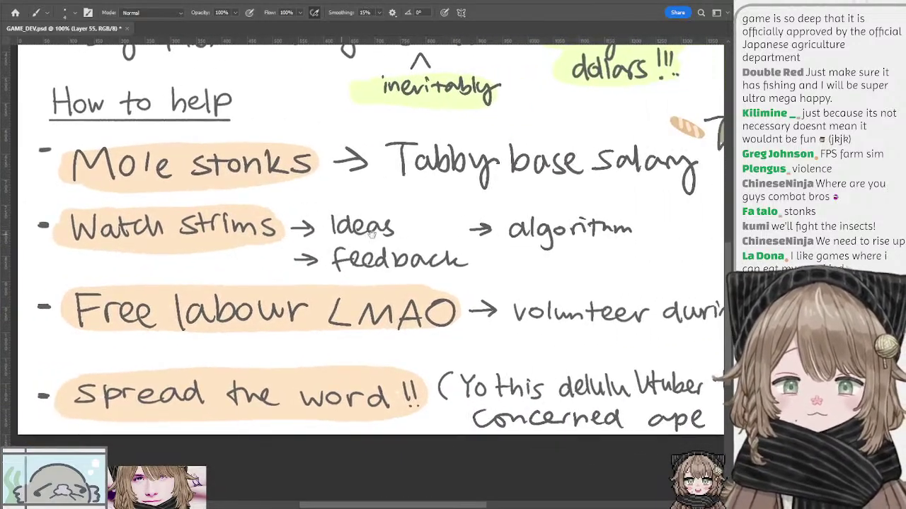
left_click_drag(393, 225, 356, 219)
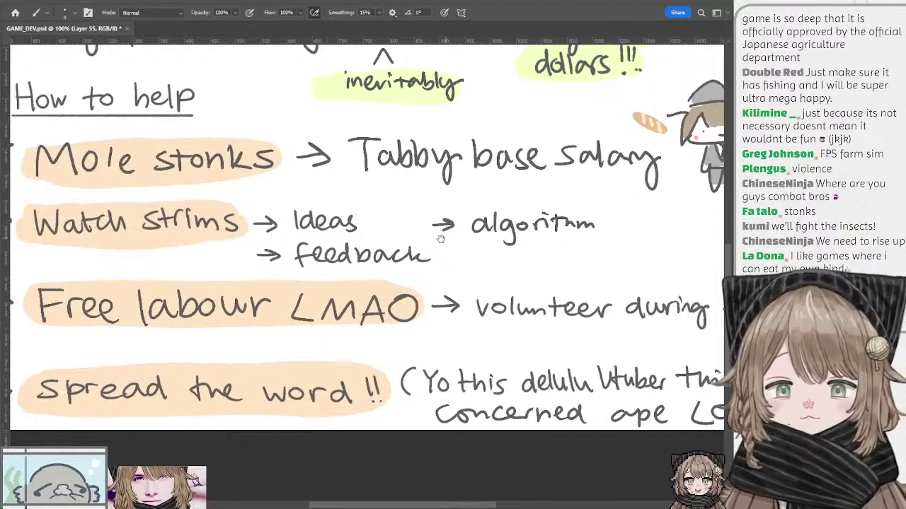
left_click_drag(441, 239, 478, 248)
left_click_drag(365, 247, 472, 231)
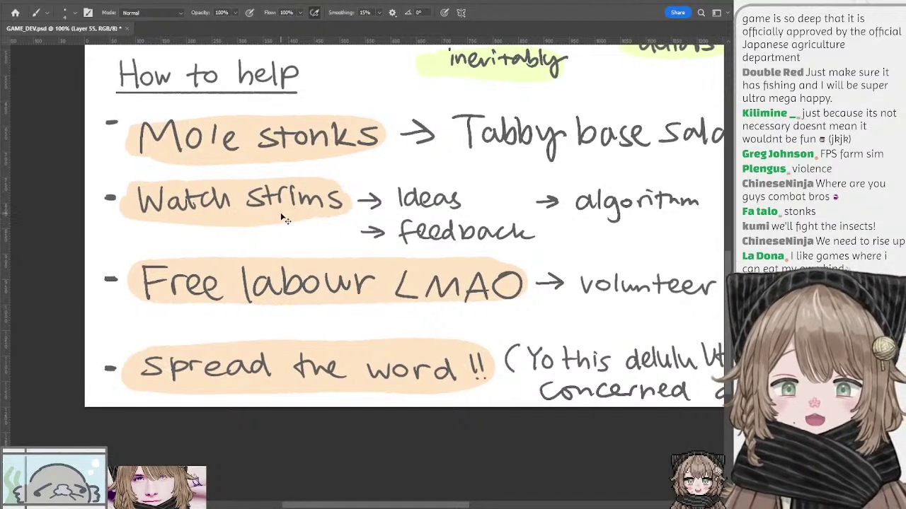
left_click_drag(307, 279, 287, 199)
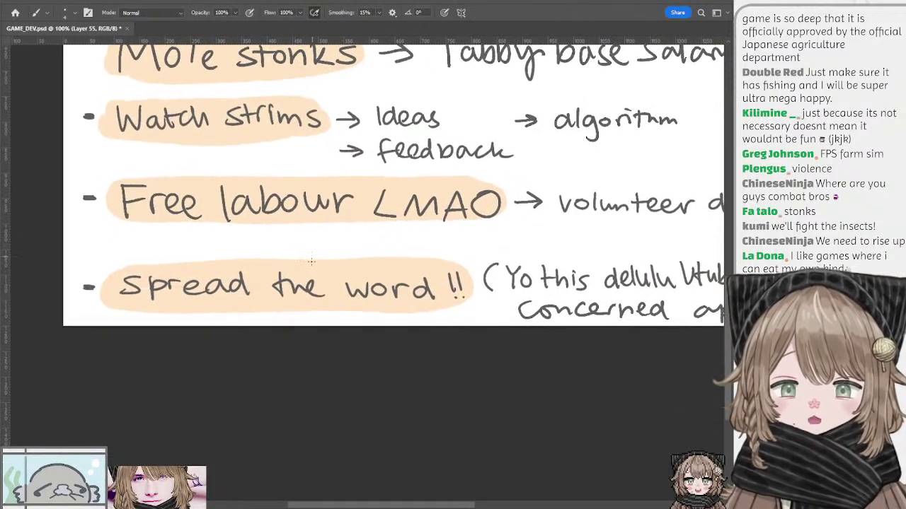
left_click_drag(335, 241, 361, 307)
key("ctrl+minus")
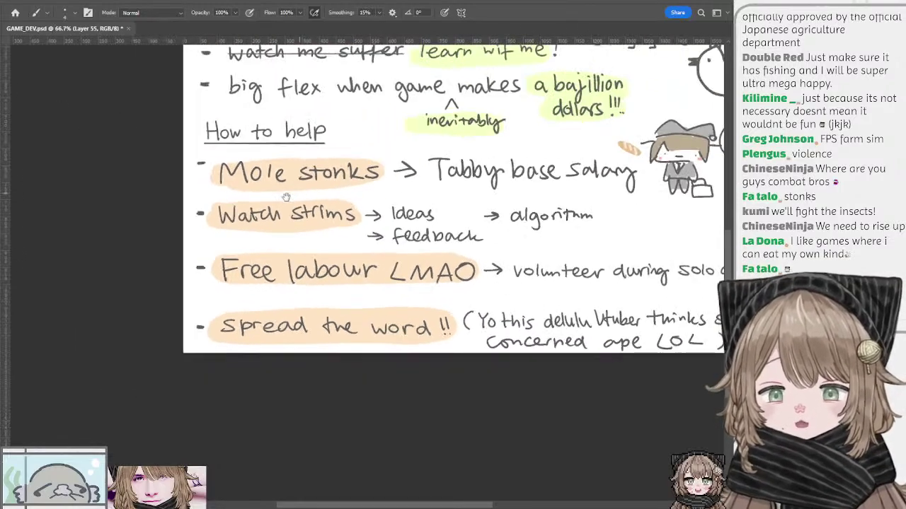
left_click_drag(287, 196, 213, 191)
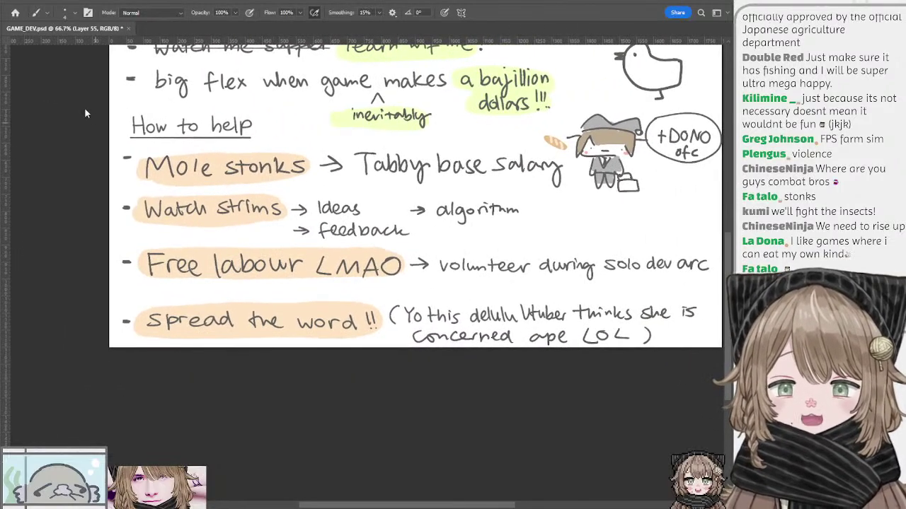
key("ctrl+plus")
left_click_drag(331, 155, 304, 172)
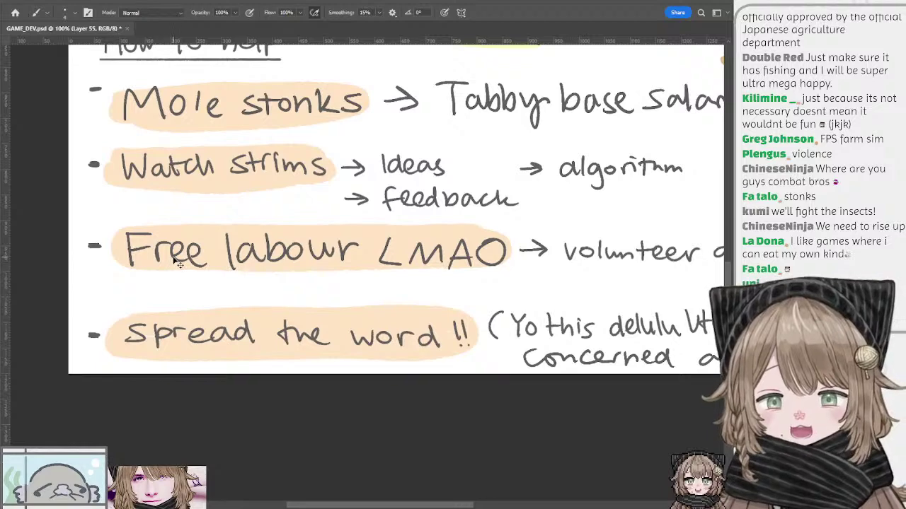
Fill out both ends of the peach highlight behind "Free labour LMAO" with a 15 px brush
left_click_drag(184, 251, 241, 265)
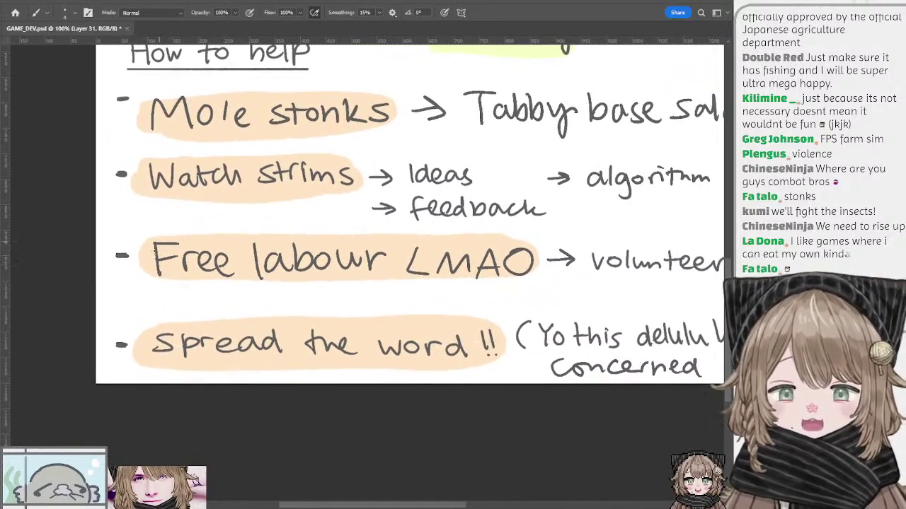
key("l")
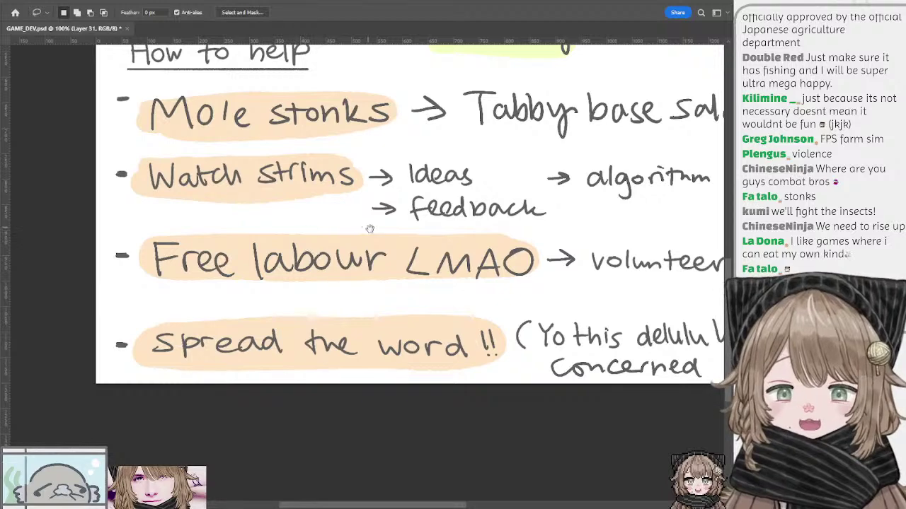
left_click_drag(369, 229, 353, 234)
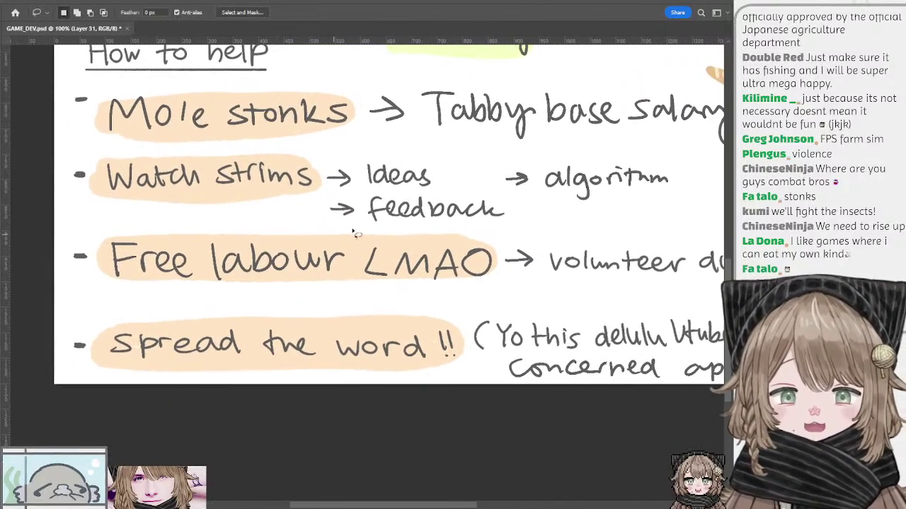
left_click_drag(410, 234, 375, 226)
mouse_move(294, 237)
left_mouse_down()
mouse_move(346, 238)
mouse_move(398, 226)
mouse_move(344, 218)
mouse_move(393, 216)
left_mouse_up()
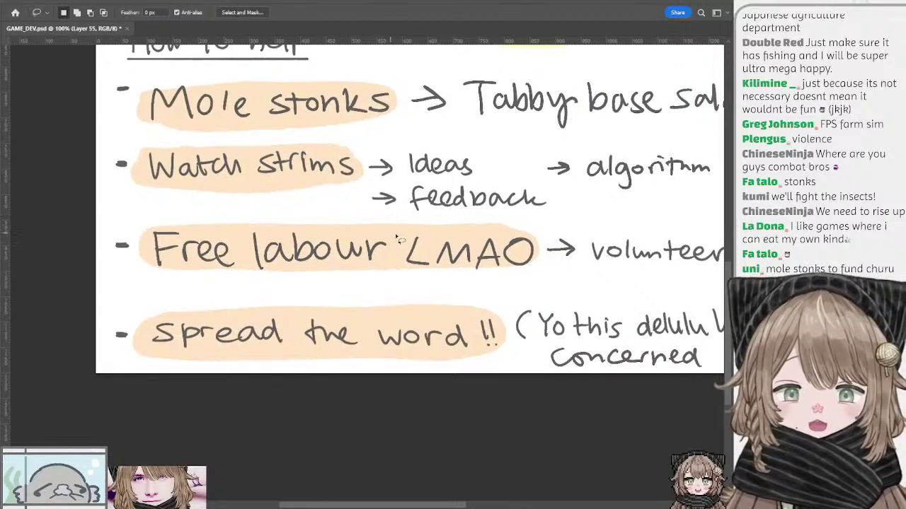
key("b")
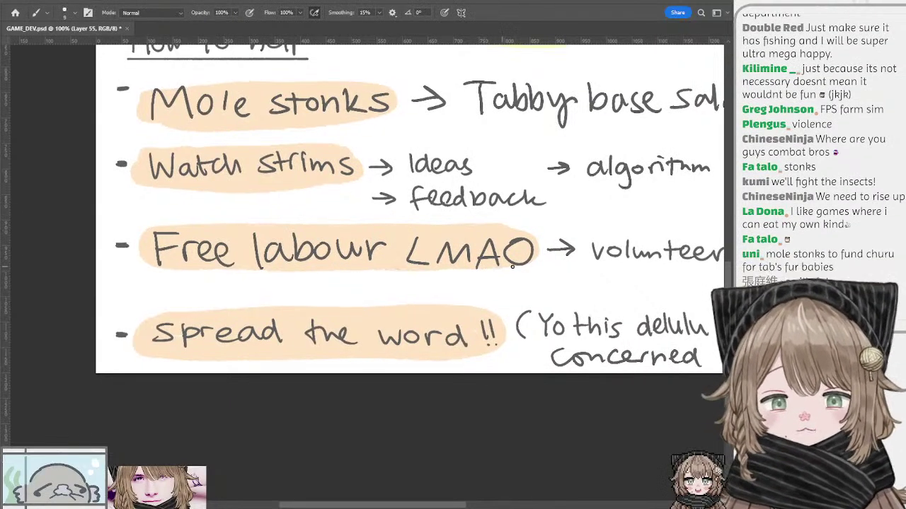
left_click_drag(522, 264, 460, 248)
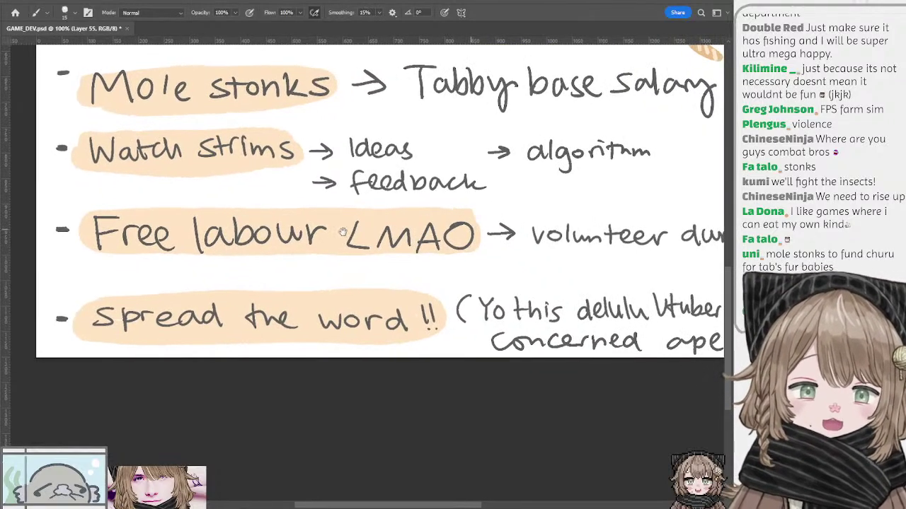
mouse_move(342, 232)
left_mouse_down()
mouse_move(451, 235)
mouse_move(418, 234)
left_mouse_up()
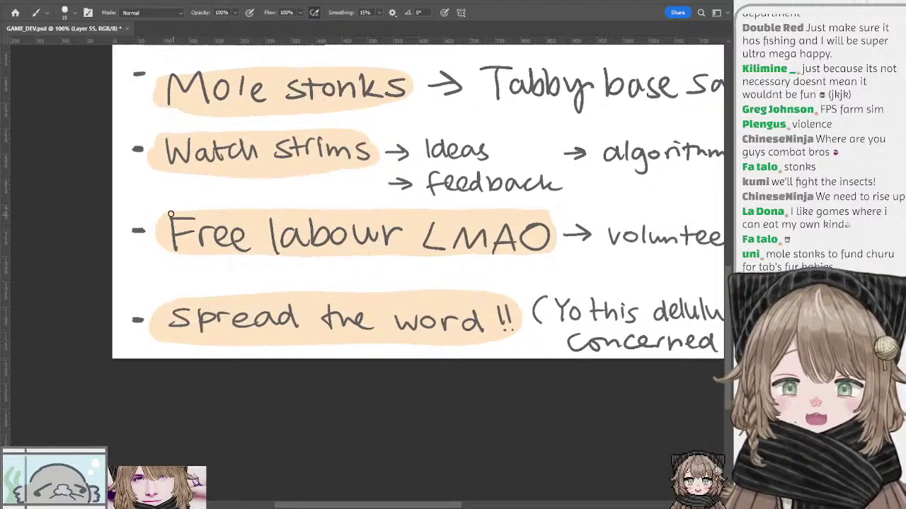
mouse_move(171, 213)
left_mouse_down()
mouse_move(162, 252)
mouse_move(172, 253)
left_mouse_up()
Examine the "Free labour LMAO" row with its volunteer note, along with the neighbouring "How to help" rows
mouse_move(381, 221)
left_mouse_down()
mouse_move(283, 228)
mouse_move(302, 212)
mouse_move(322, 225)
left_mouse_up()
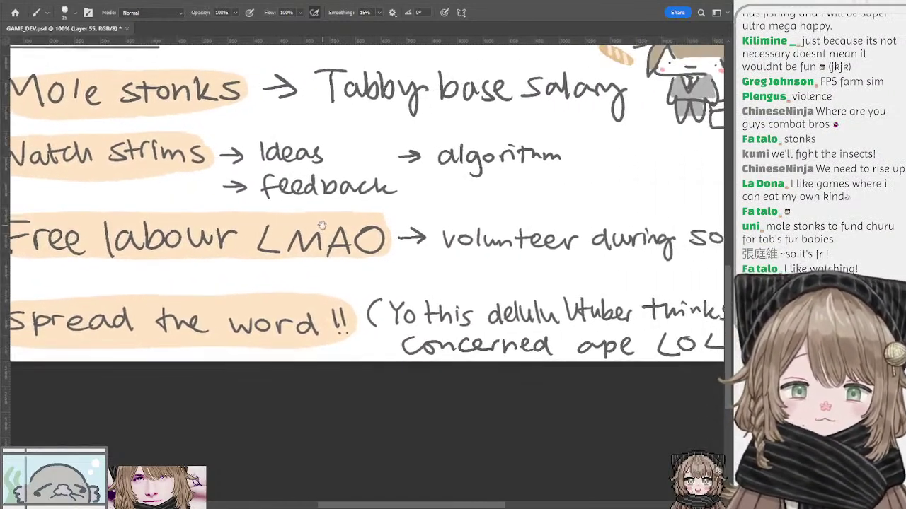
left_click_drag(429, 222, 289, 222)
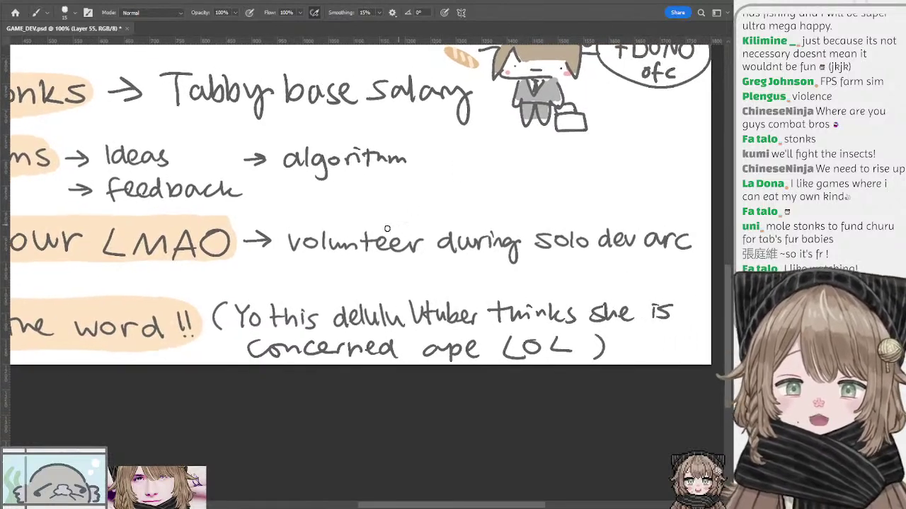
mouse_move(458, 228)
left_mouse_down()
mouse_move(316, 225)
mouse_move(408, 224)
mouse_move(329, 221)
left_mouse_up()
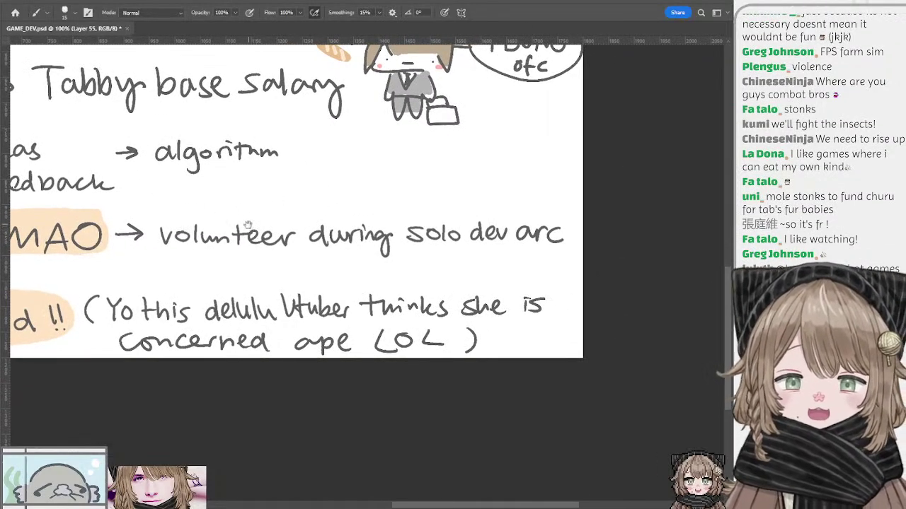
left_click_drag(251, 226, 253, 232)
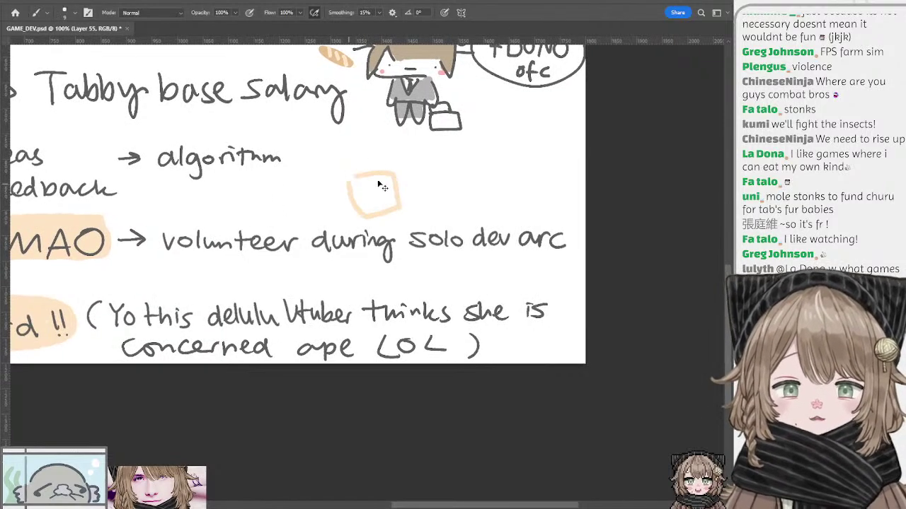
left_click_drag(318, 184, 398, 194)
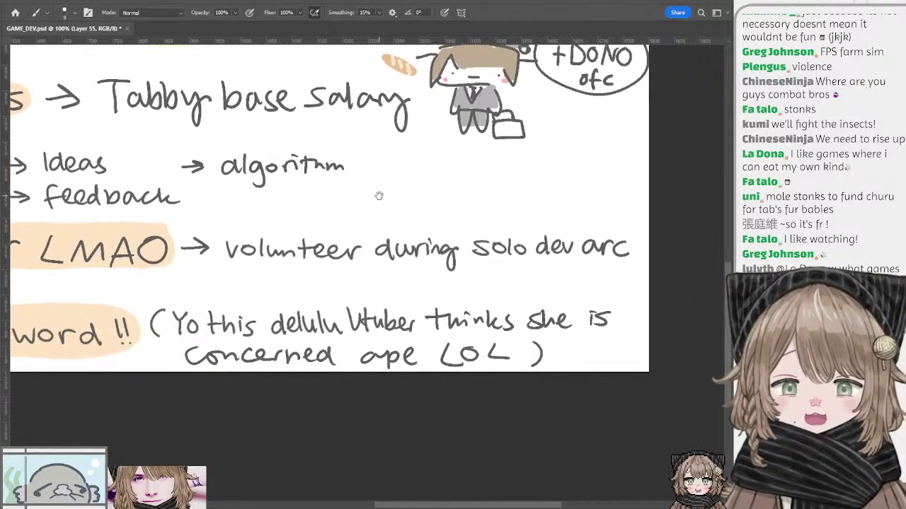
left_click_drag(229, 219, 350, 221)
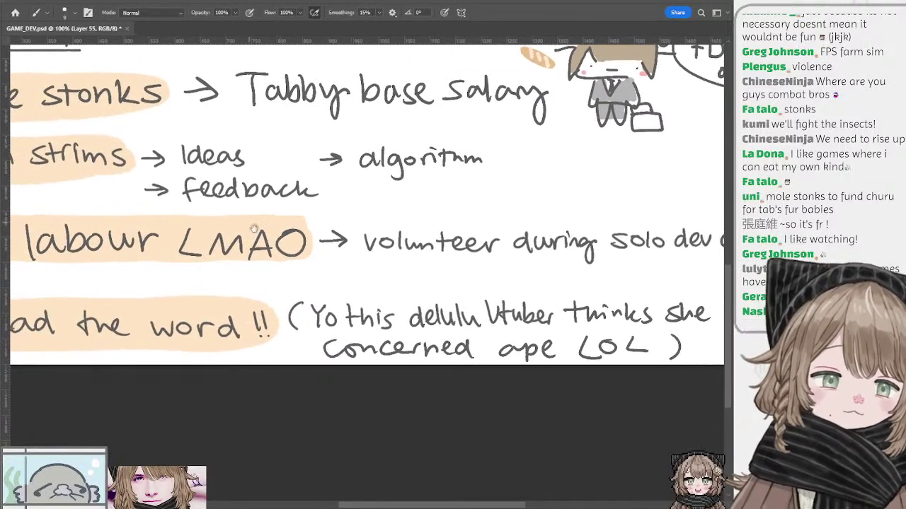
left_click_drag(468, 206, 360, 210)
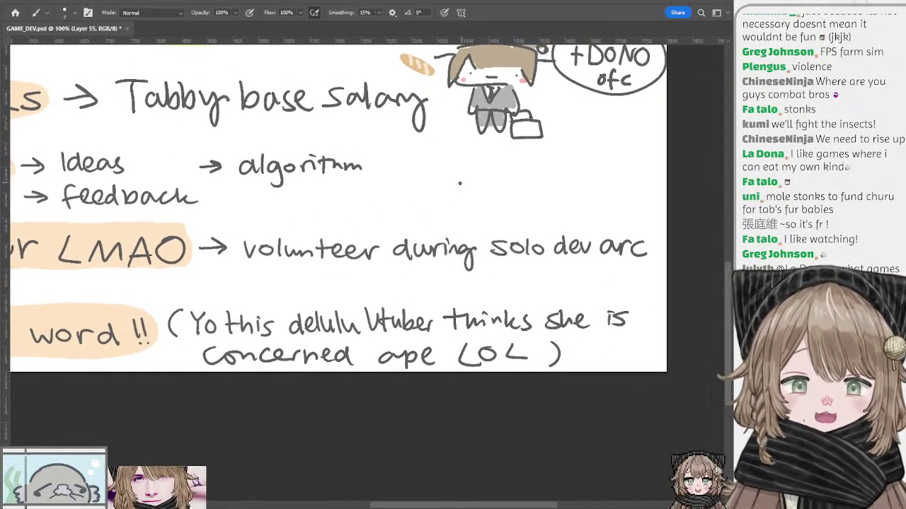
left_click_drag(356, 210, 441, 203)
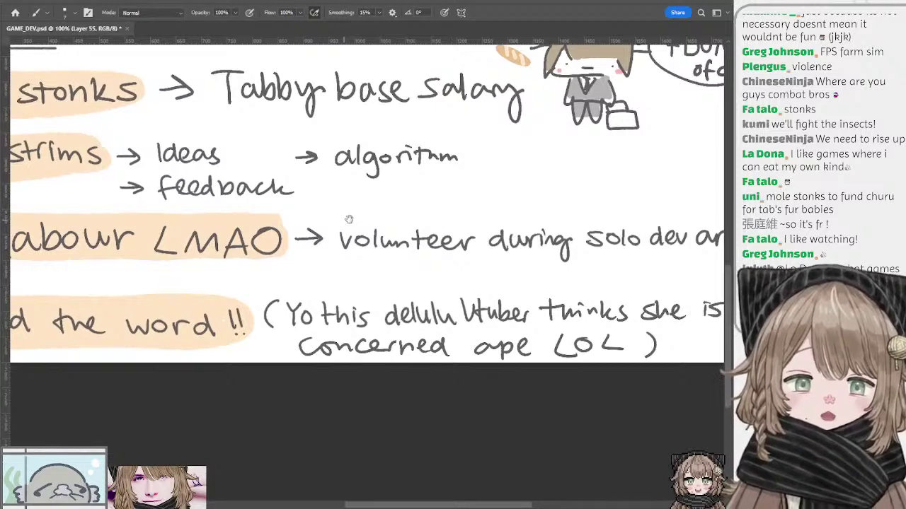
left_click_drag(348, 216, 373, 227)
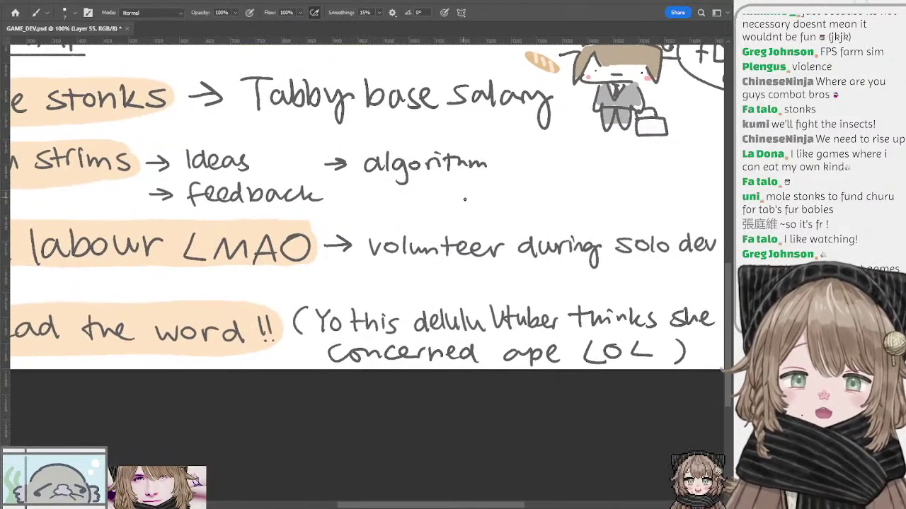
mouse_move(464, 200)
left_mouse_down()
mouse_move(378, 203)
mouse_move(460, 213)
mouse_move(396, 218)
left_mouse_up()
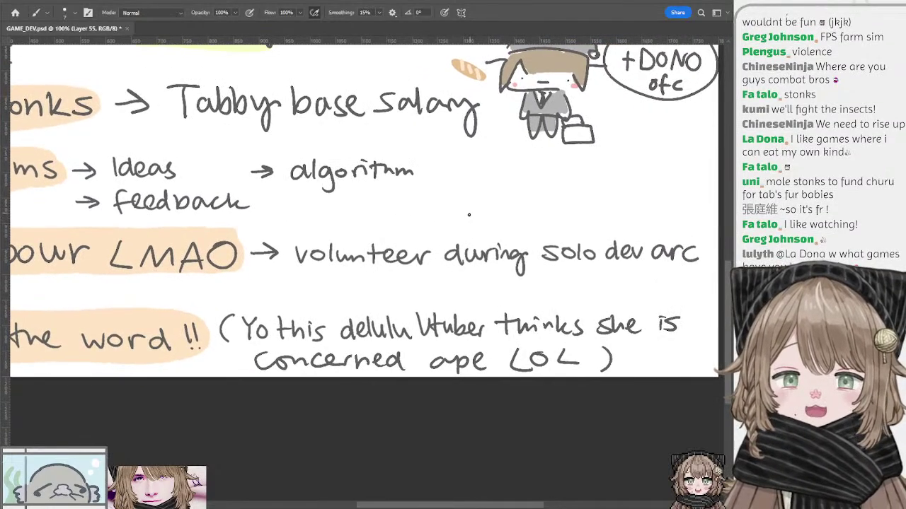
left_click_drag(278, 227, 505, 239)
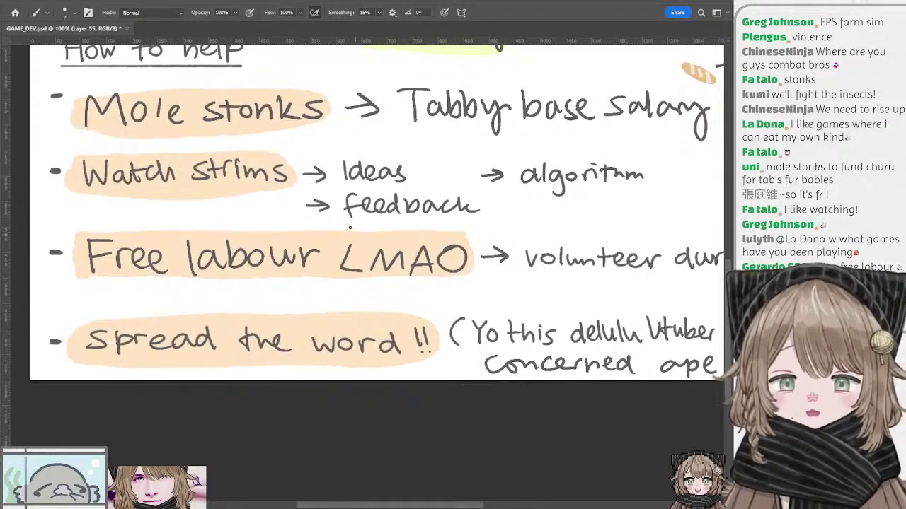
left_click_drag(310, 234, 390, 227)
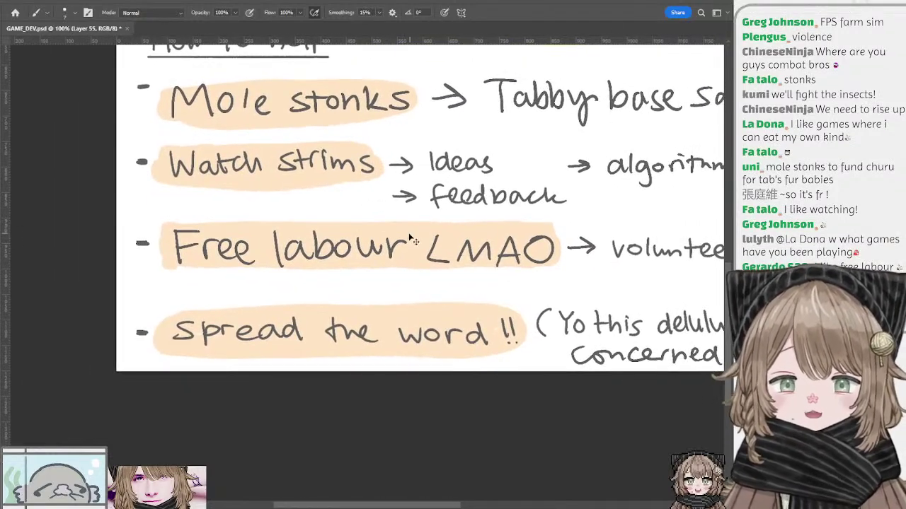
left_click_drag(318, 224, 277, 226)
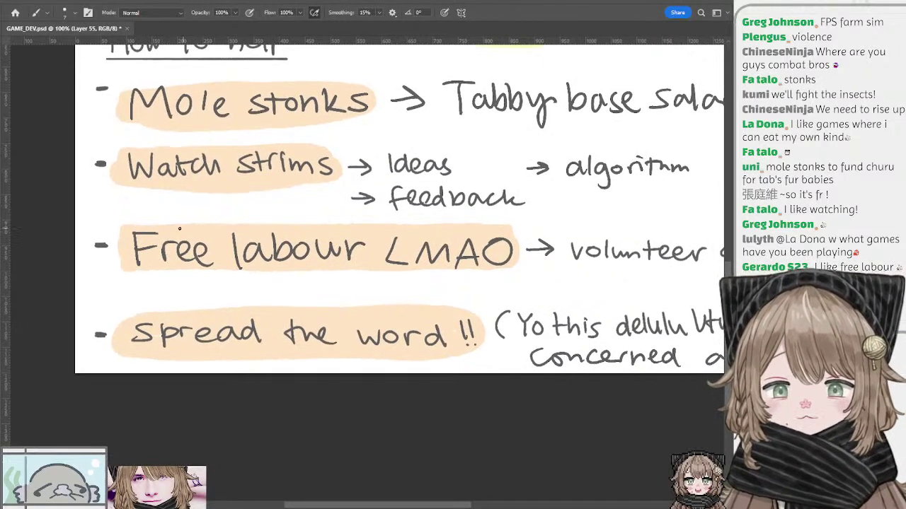
left_click_drag(334, 220, 217, 218)
left_click_drag(414, 222, 265, 229)
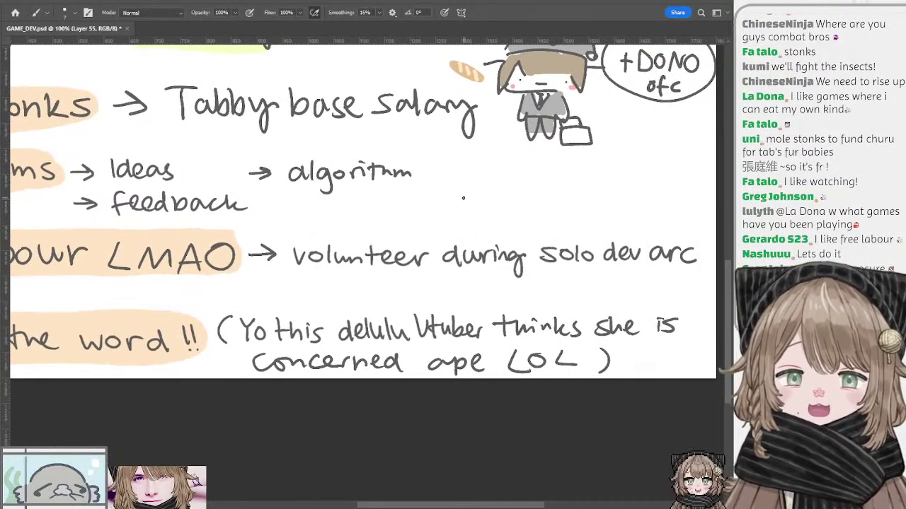
left_click_drag(461, 199, 418, 204)
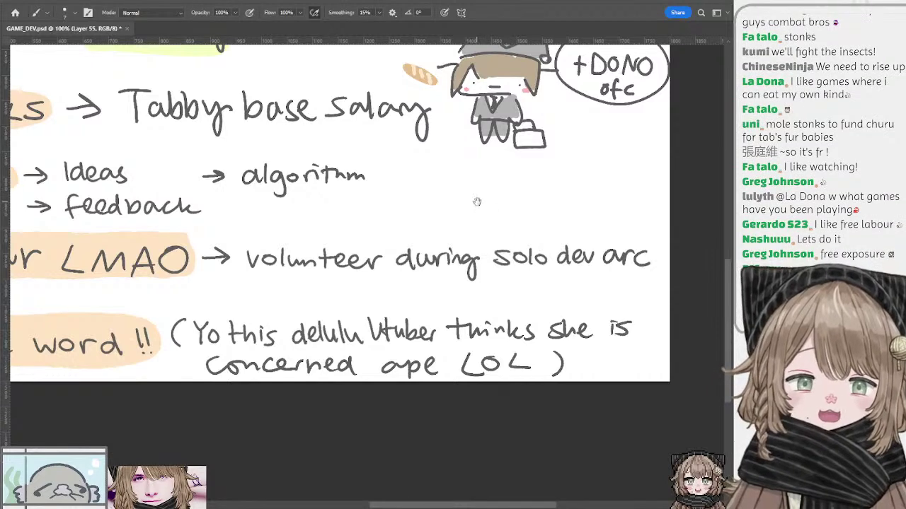
mouse_move(477, 202)
left_mouse_down()
mouse_move(389, 208)
mouse_move(412, 206)
left_mouse_up()
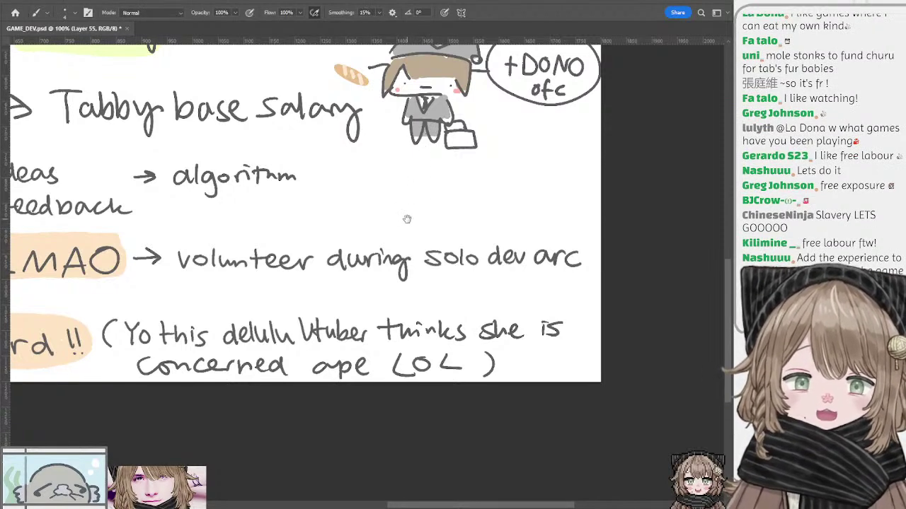
left_click_drag(405, 216, 460, 206)
left_click_drag(227, 241, 375, 238)
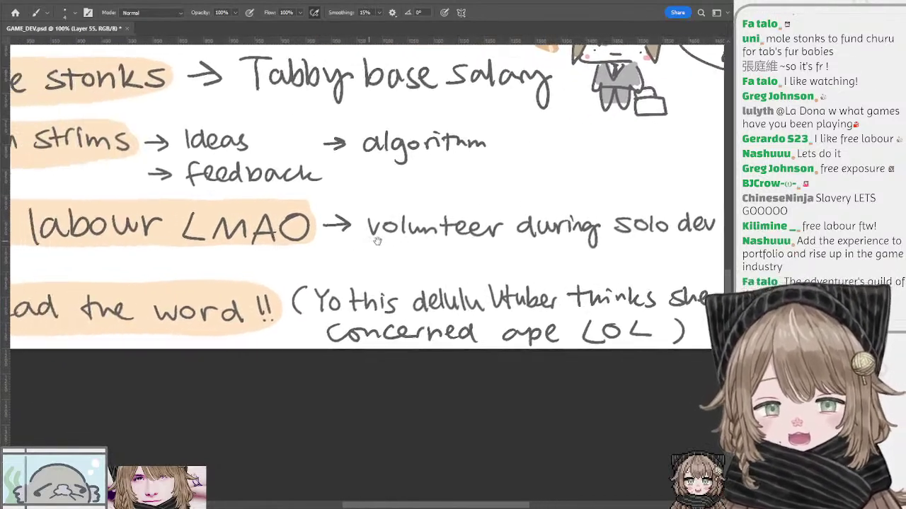
left_click_drag(258, 240, 328, 245)
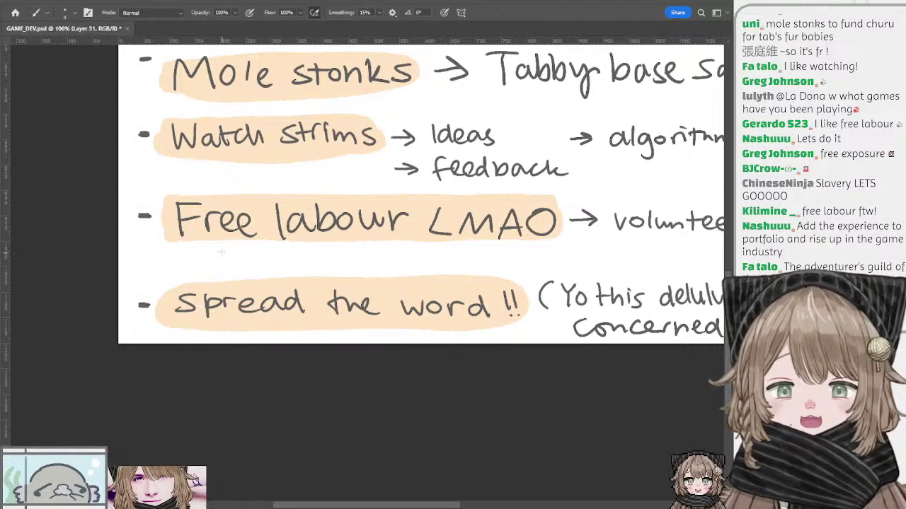
Examine the "Spread the word !!" row and its bracketed note, along with the volunteer note above it
left_click_drag(281, 266, 263, 239)
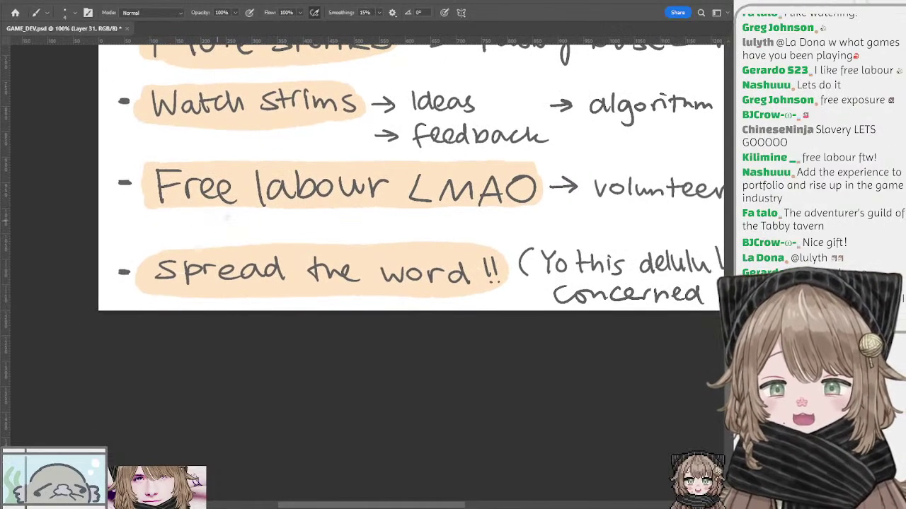
left_click_drag(278, 291, 228, 268)
left_click_drag(369, 260, 249, 247)
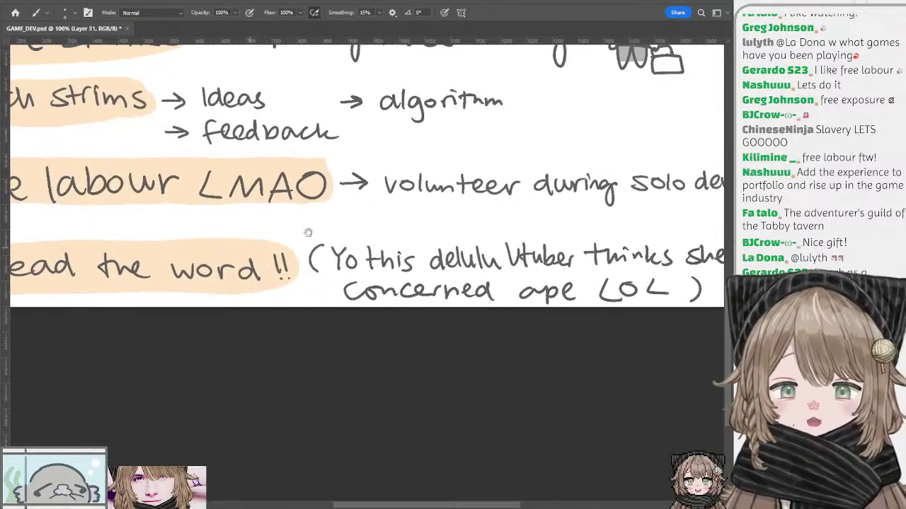
left_click_drag(343, 243, 398, 242)
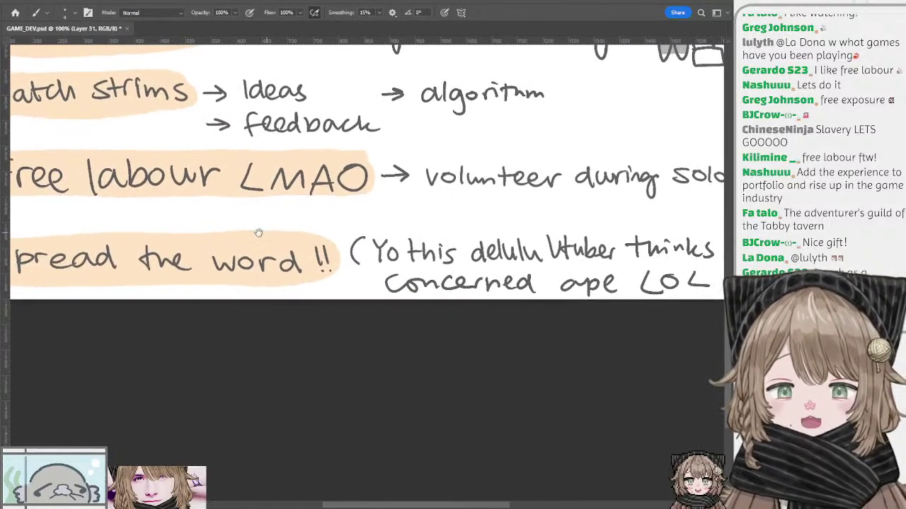
left_click_drag(258, 234, 299, 243)
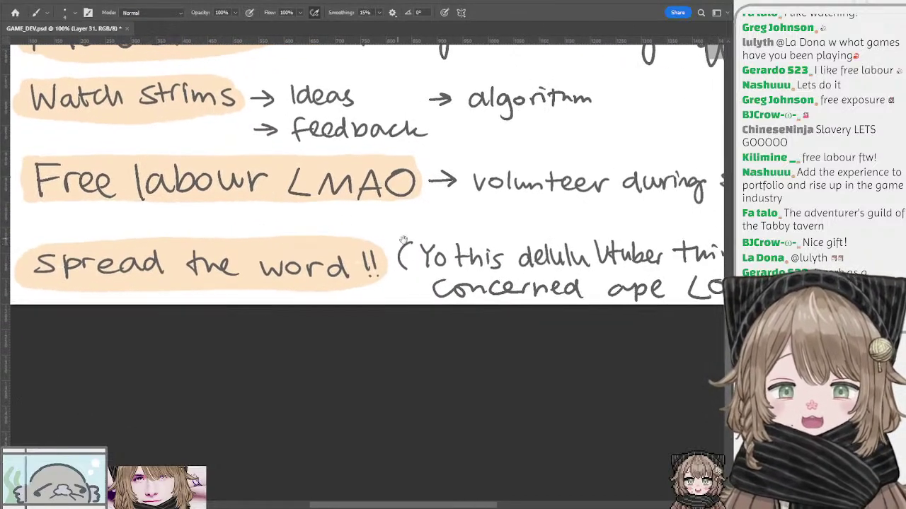
left_click_drag(403, 240, 232, 237)
left_click_drag(425, 240, 294, 234)
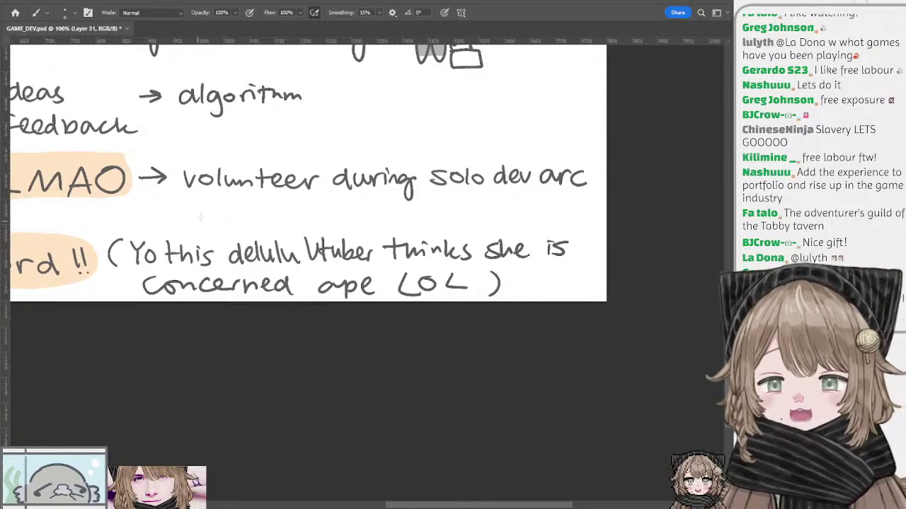
mouse_move(243, 202)
left_mouse_down()
mouse_move(241, 221)
mouse_move(249, 221)
left_mouse_up()
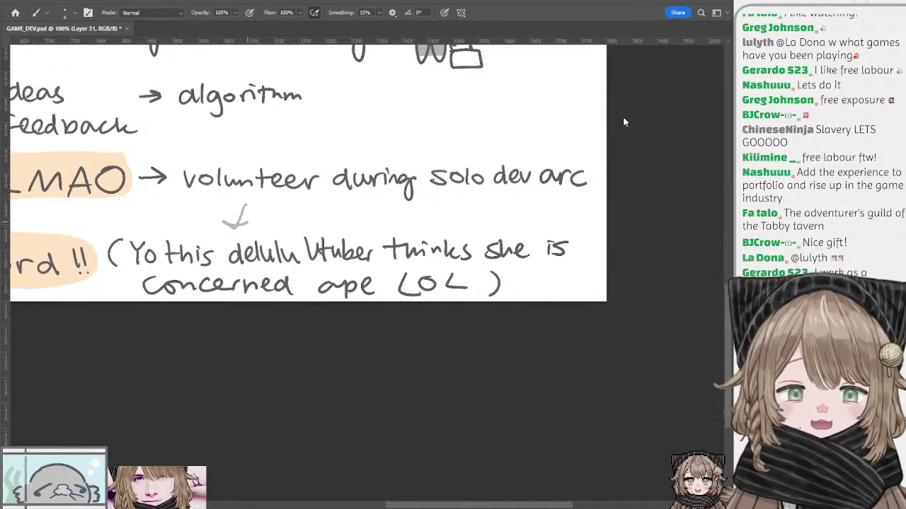
key("ctrl+z")
key("ctrl+z")
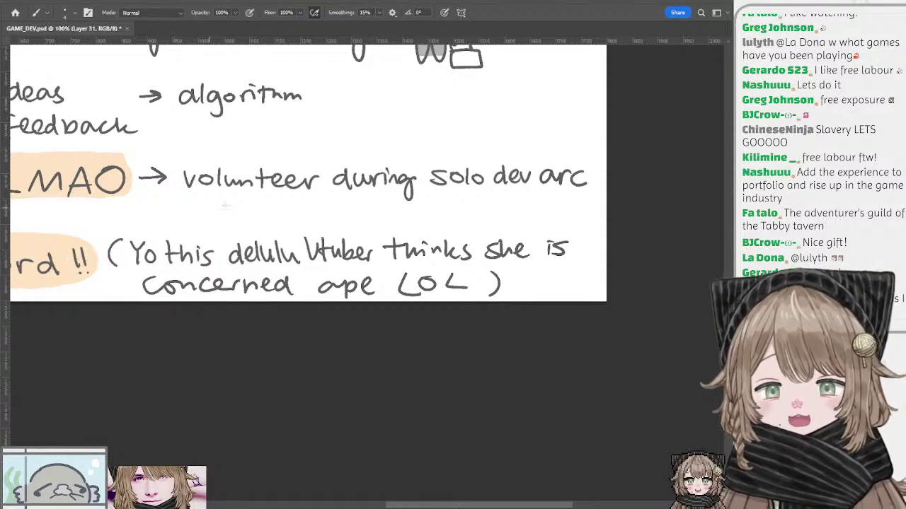
mouse_move(225, 206)
left_mouse_down()
mouse_move(215, 196)
mouse_move(229, 196)
left_mouse_up()
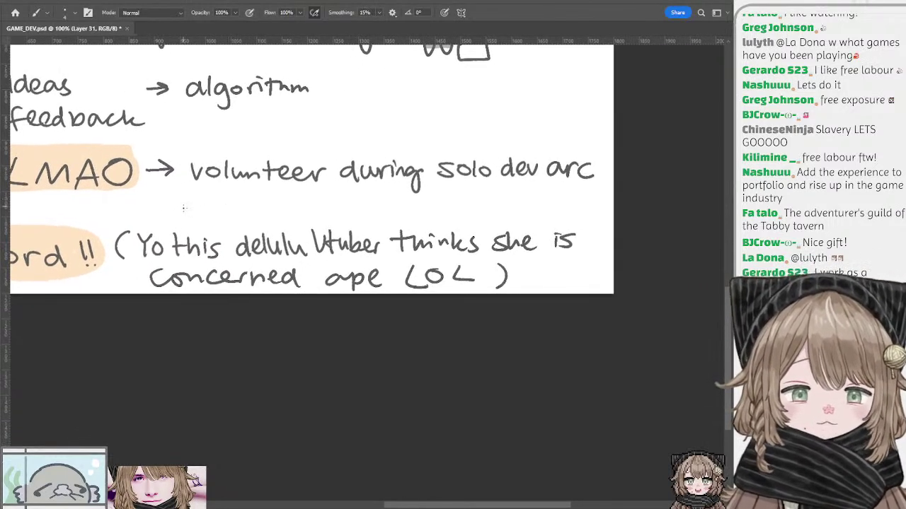
key("ctrl+z")
Review the full page of "Why you should care" and "How to help" notes
mouse_move(372, 263)
left_mouse_down()
mouse_move(329, 265)
mouse_move(366, 257)
mouse_move(336, 242)
mouse_move(399, 282)
left_mouse_up()
key("m")
key("ctrl+minus")
left_click_drag(277, 150, 362, 312)
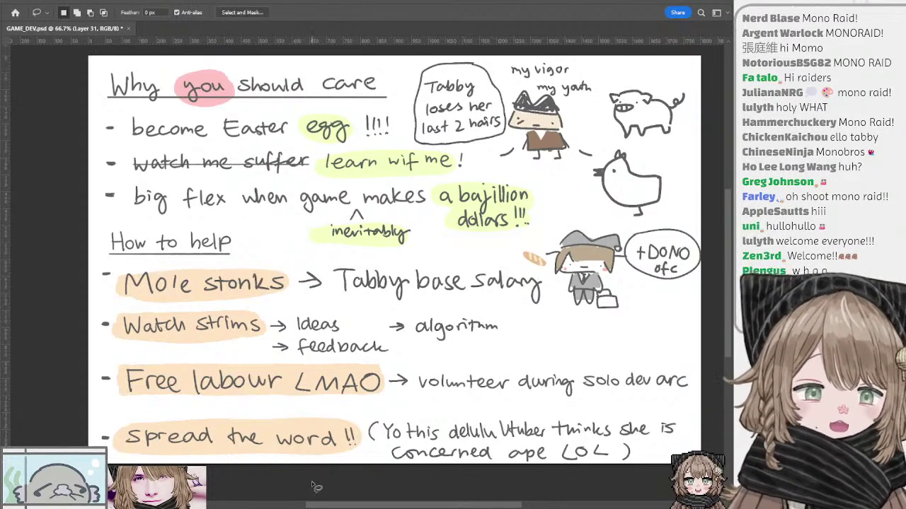
left_click_drag(432, 333, 457, 345)
left_click(632, 272)
left_click(619, 259)
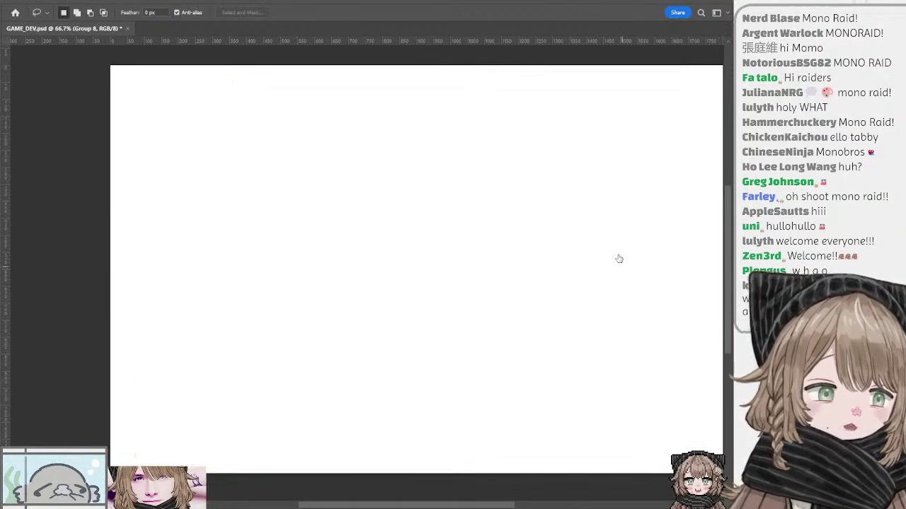
left_click(620, 258)
left_click(620, 257)
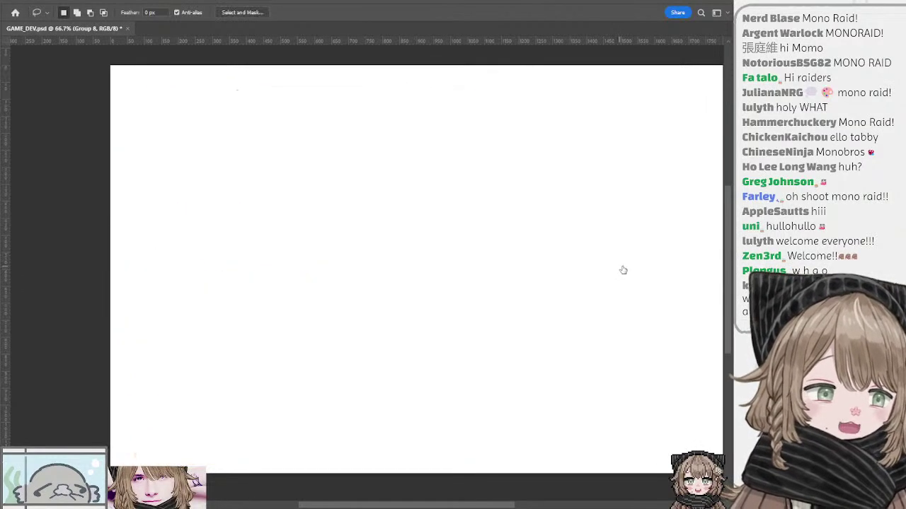
left_click(622, 271)
left_click_drag(530, 277, 510, 281)
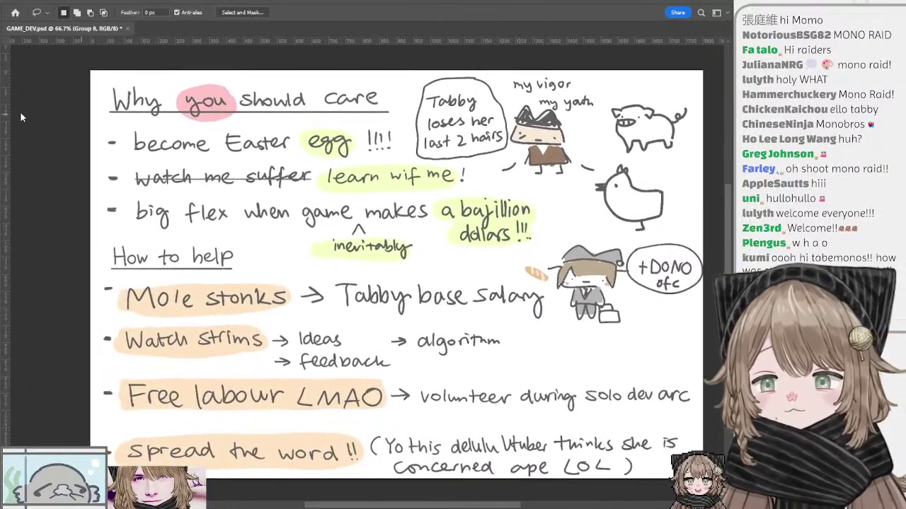
Hide the "Why you should care" notes page and show the "I want to make a fkin' game !!!" page
key("ctrl+minus")
key("ctrl+plus")
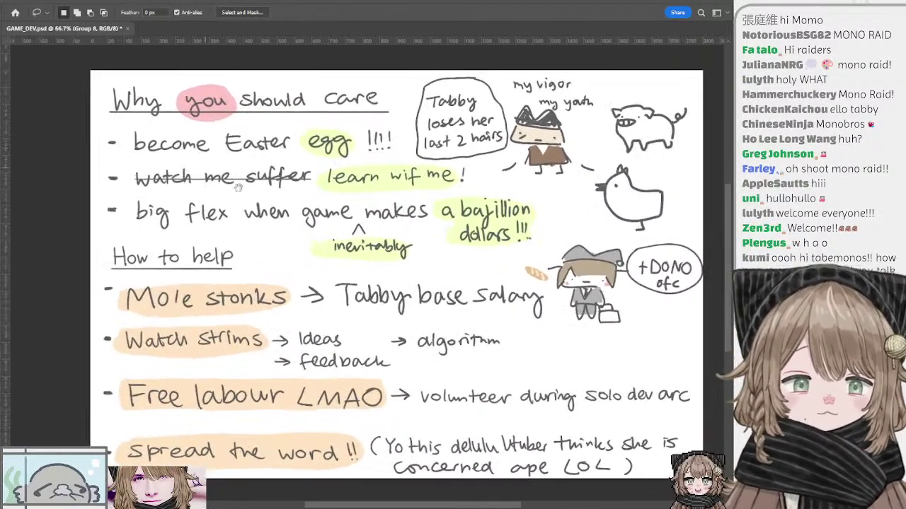
left_click_drag(259, 241, 309, 228)
key("ctrl+minus")
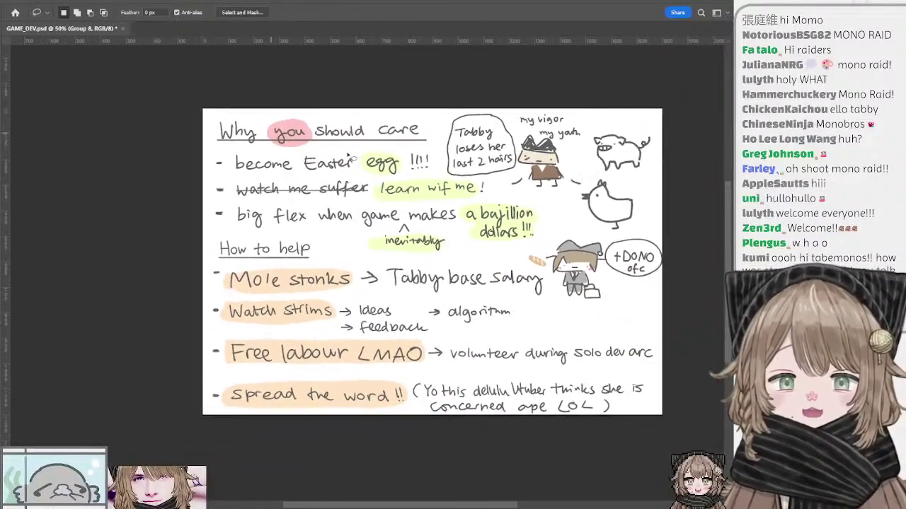
left_click(702, 312)
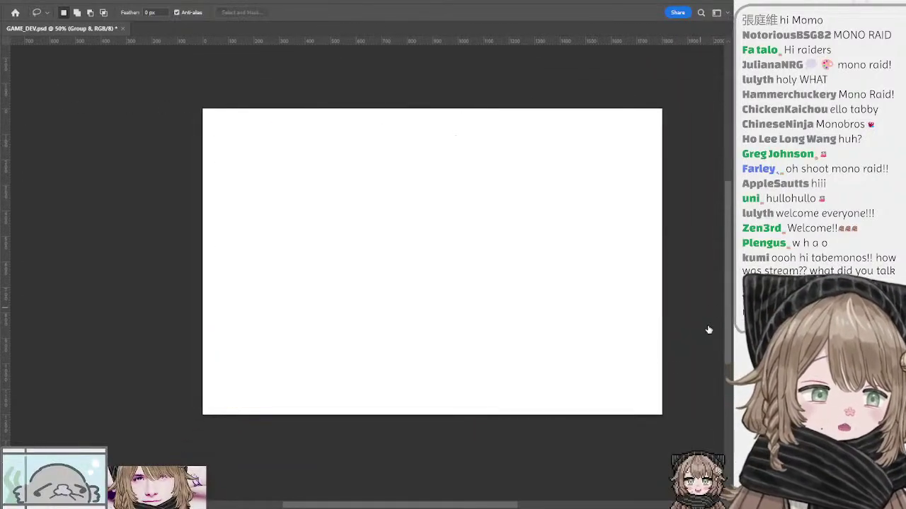
left_click(620, 432)
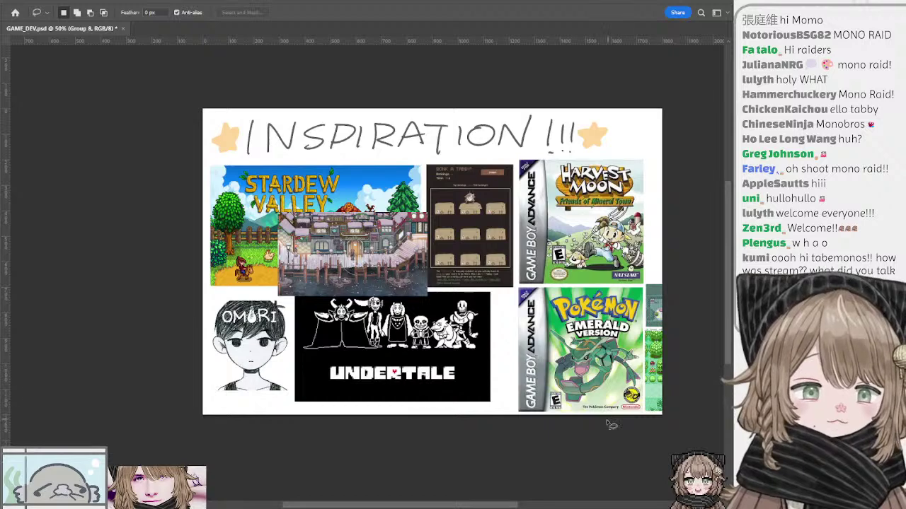
scroll(608, 420, "right", 3)
key("ctrl+comma")
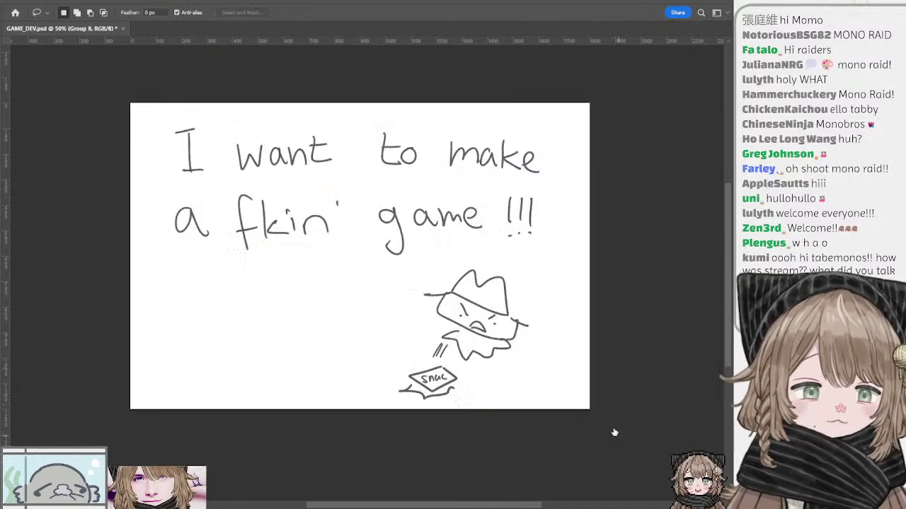
Switch from the "I want to make a fkin' game !!!" page to the "INSPIRATION !!!" page
mouse_move(542, 358)
left_mouse_down()
mouse_move(525, 368)
mouse_move(534, 370)
left_mouse_up()
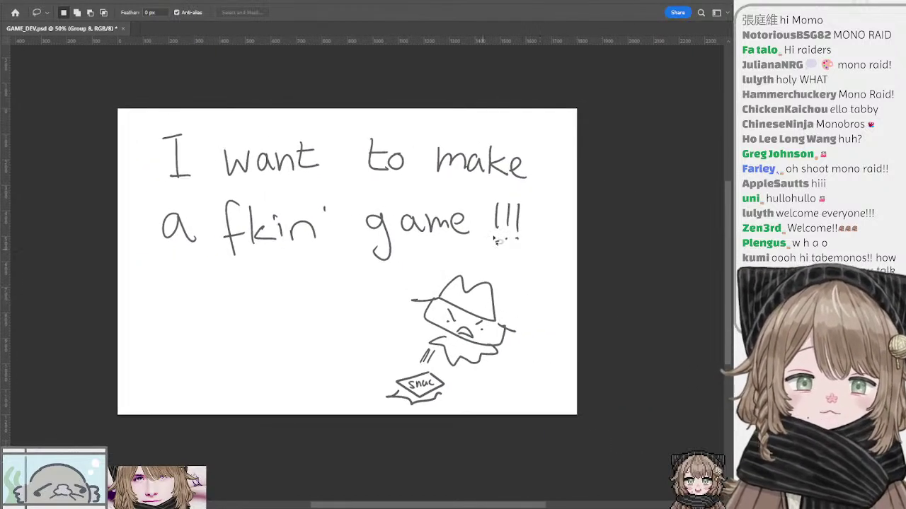
left_click_drag(508, 285, 520, 289)
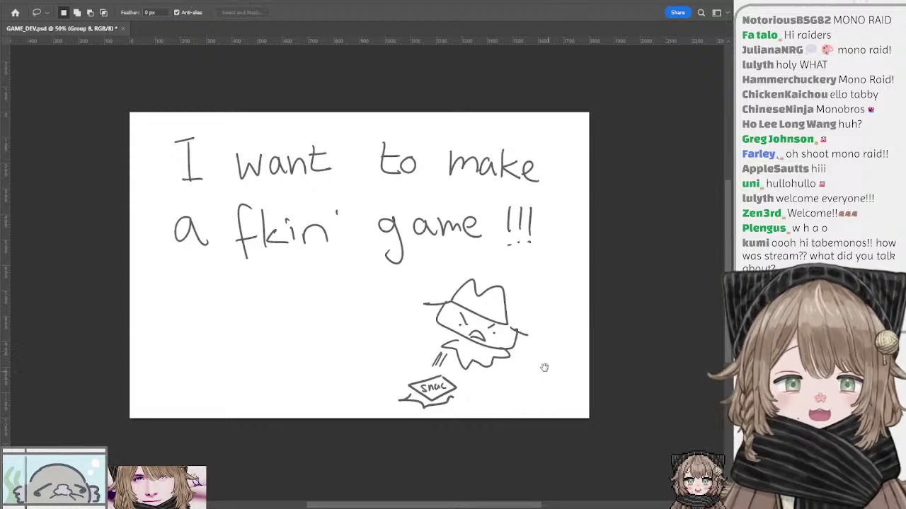
left_click_drag(542, 366, 546, 376)
key("ctrl+comma")
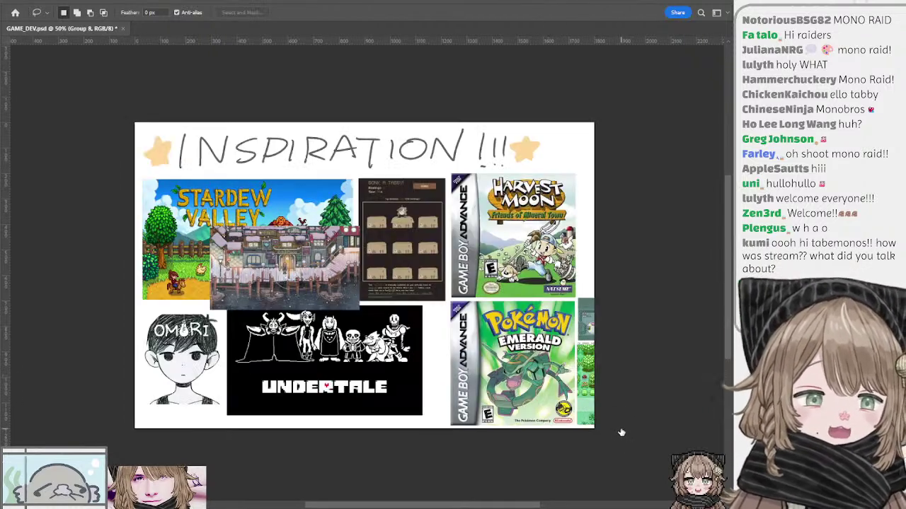
left_click_drag(467, 323, 484, 326)
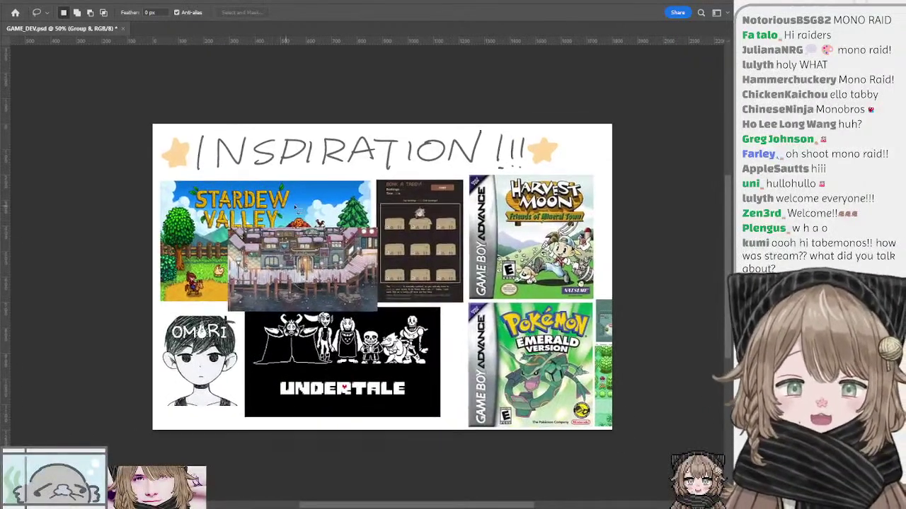
key("ctrl+plus")
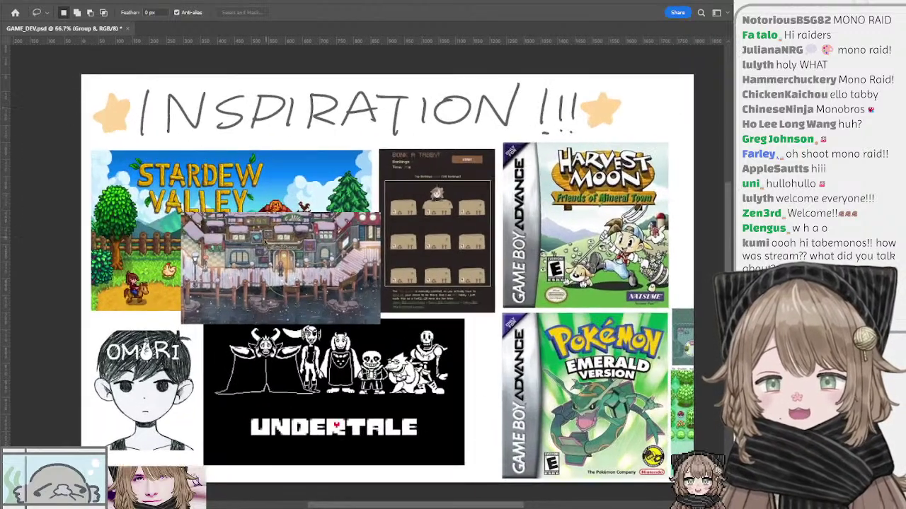
Reposition the snowy dockside town picture so it overlaps the lower Stardew Valley image and the top of the UNDERTALE image
left_click_drag(258, 224, 435, 294)
left_click(345, 264, "ctrl")
left_click_drag(335, 266, 363, 240)
left_click_drag(454, 279, 311, 219)
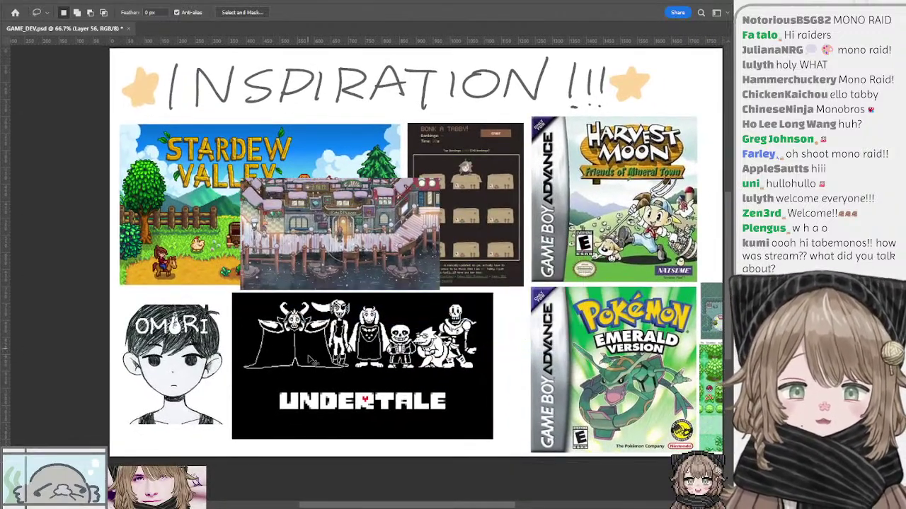
left_click_drag(353, 239, 328, 275)
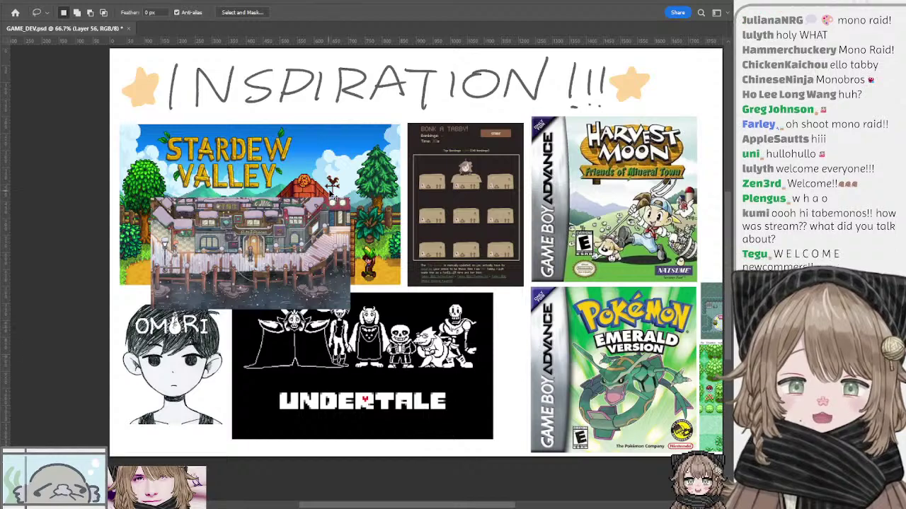
left_click_drag(300, 247, 312, 273)
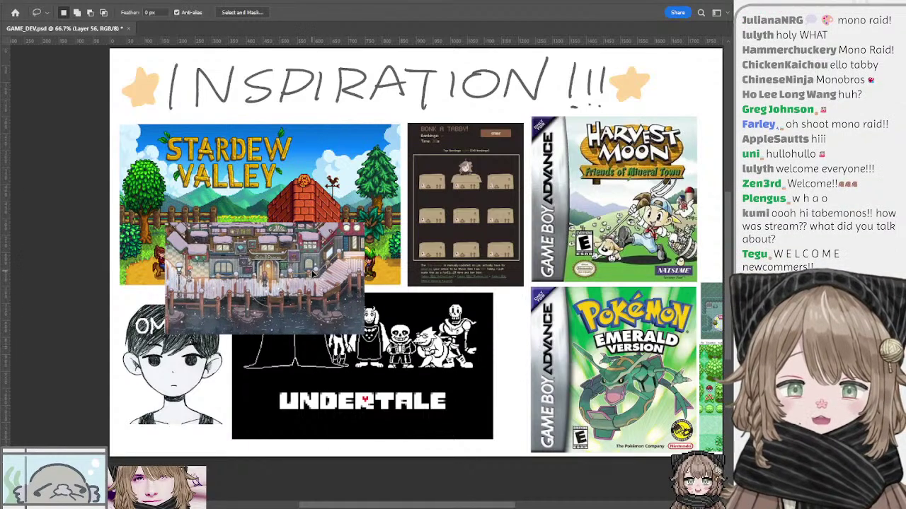
Examine the snowy dockside town picture and the "BONK A TABBY!" screenshot up close
key("ctrl+plus")
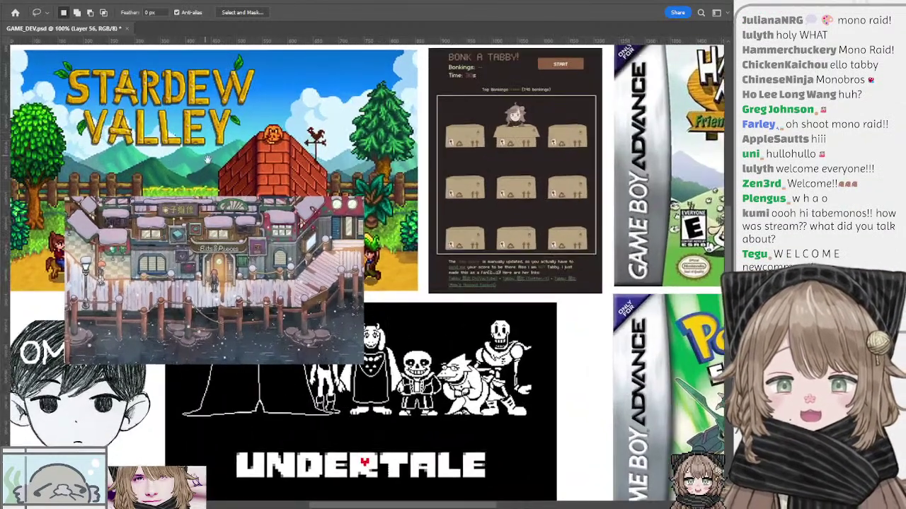
left_click_drag(220, 276, 303, 271)
left_click_drag(325, 189, 33, 250)
key("ctrl+plus")
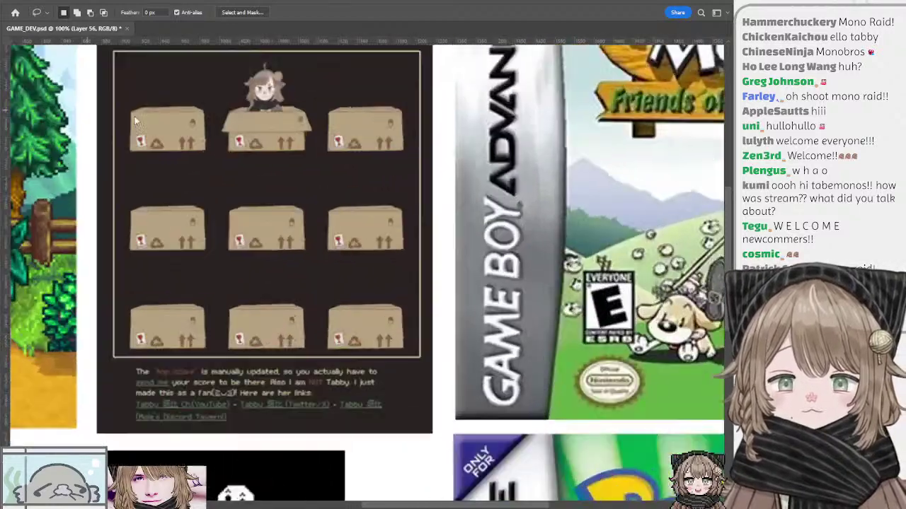
left_click_drag(221, 165, 296, 267)
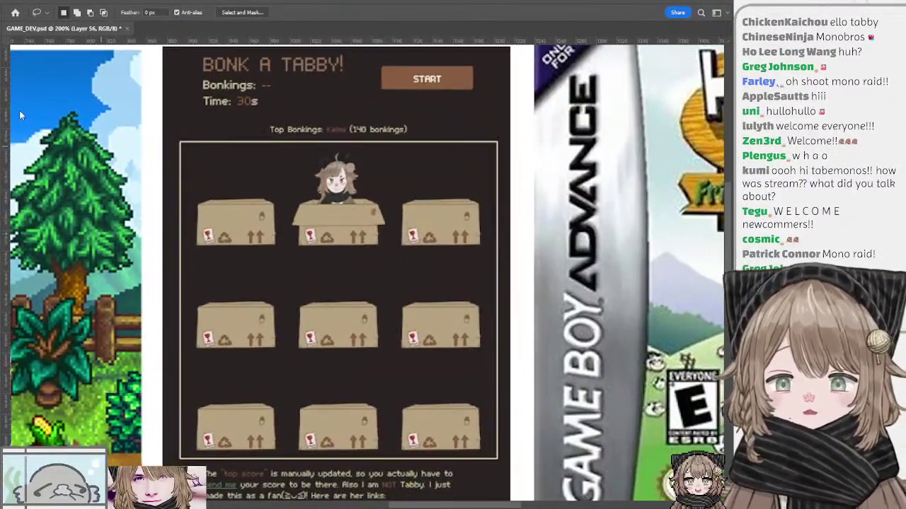
mouse_move(233, 184)
left_mouse_down()
mouse_move(261, 215)
mouse_move(232, 190)
left_mouse_up()
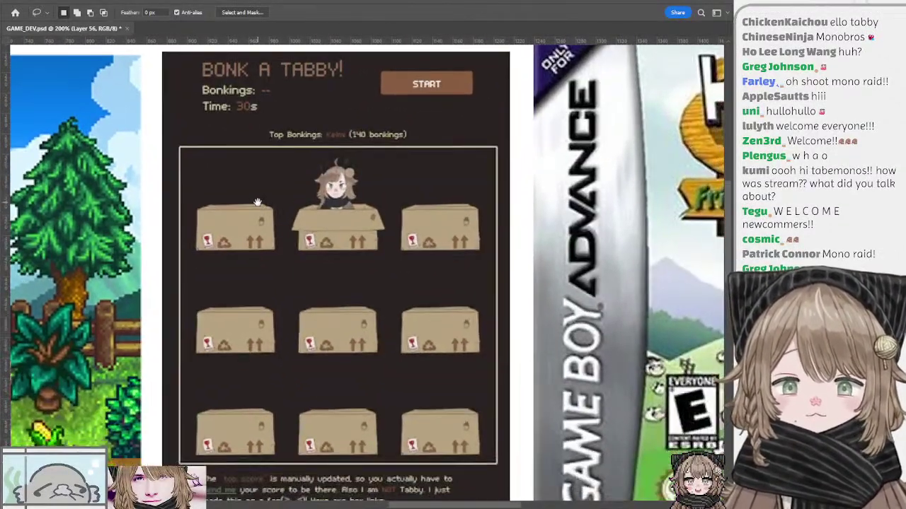
key("ctrl+minus")
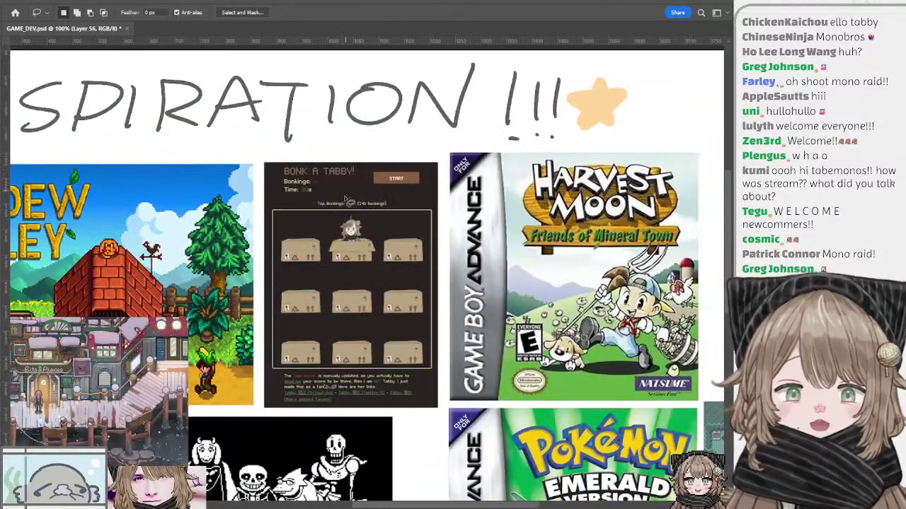
Select the layer of the "BONK A TABBY!" screenshot beside the Harvest Moon cover
left_click_drag(351, 203, 289, 174)
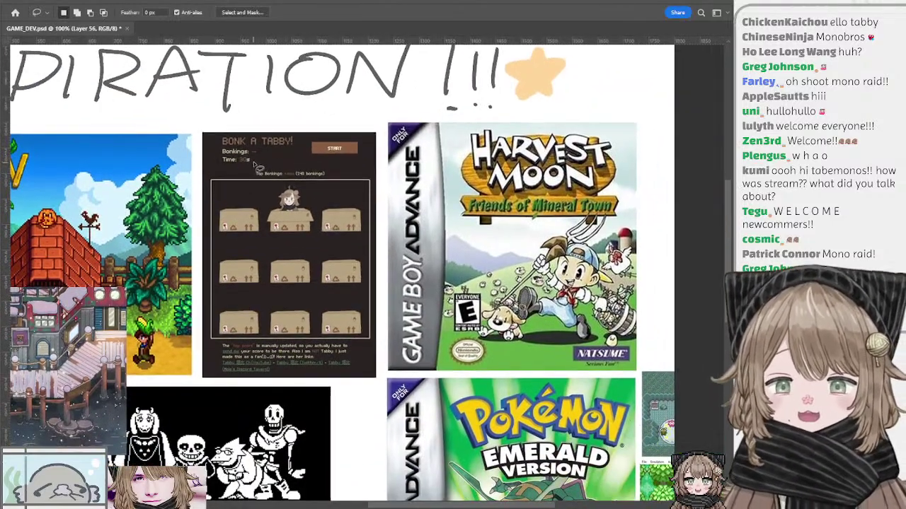
left_click(267, 164, "ctrl")
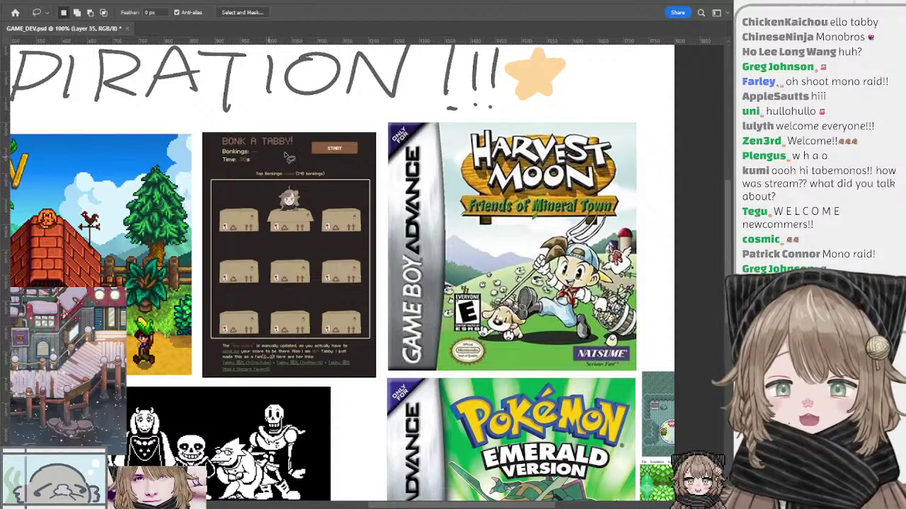
left_click_drag(322, 226, 249, 194)
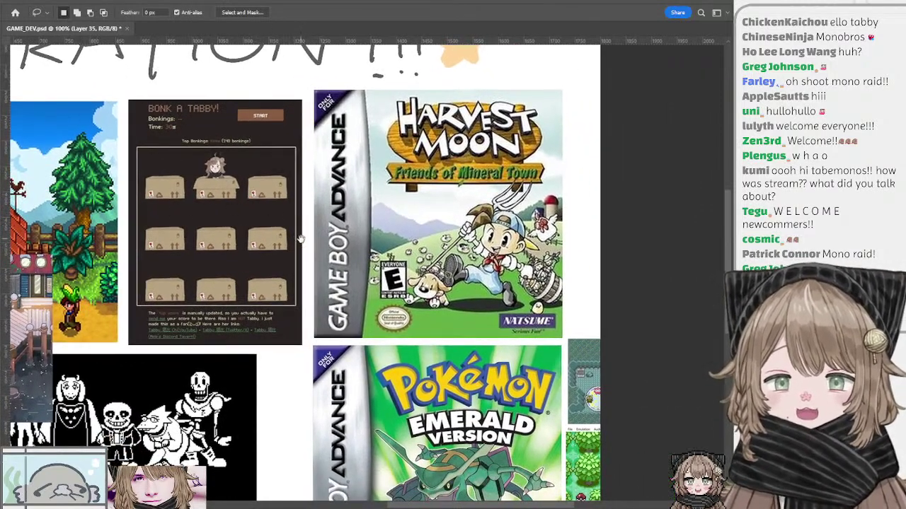
left_click_drag(300, 239, 217, 220)
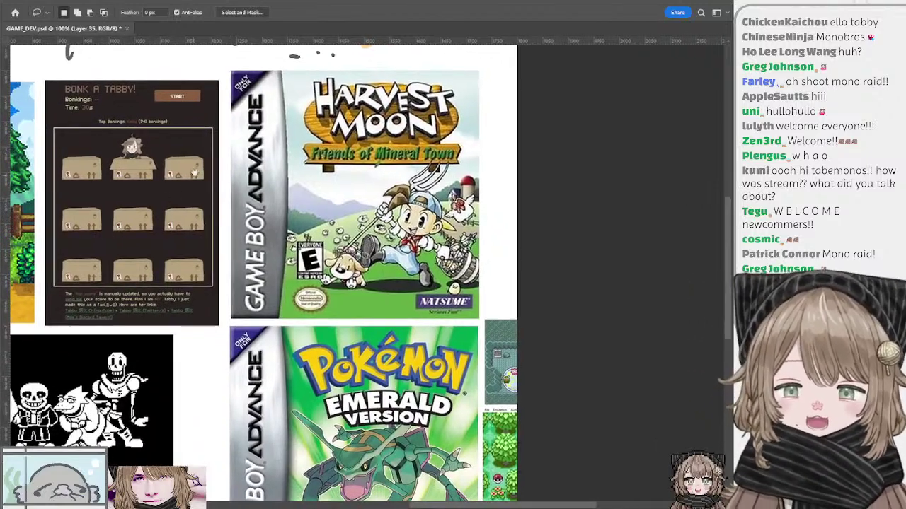
left_click_drag(194, 172, 297, 201)
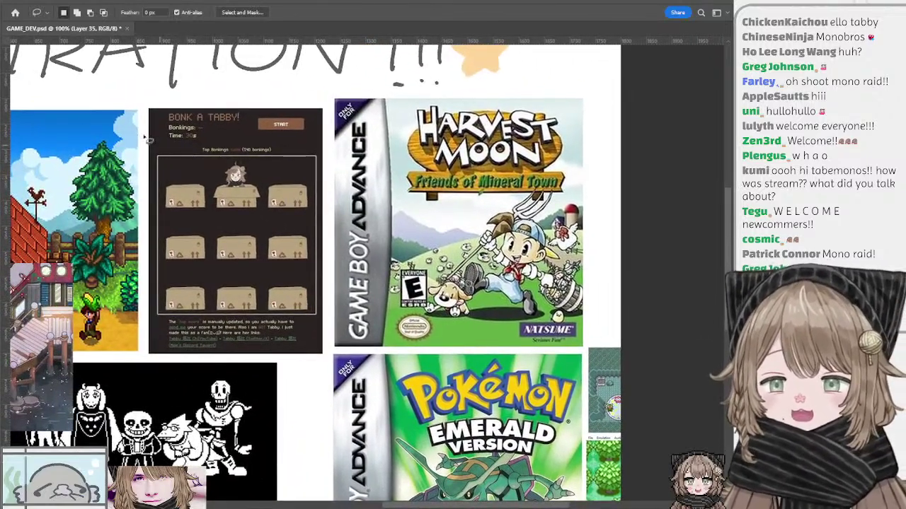
Examine the "BONK A TABBY!" screenshot and the Harvest Moon: Friends of Mineral Town cover beside it
left_click_drag(297, 198, 156, 172)
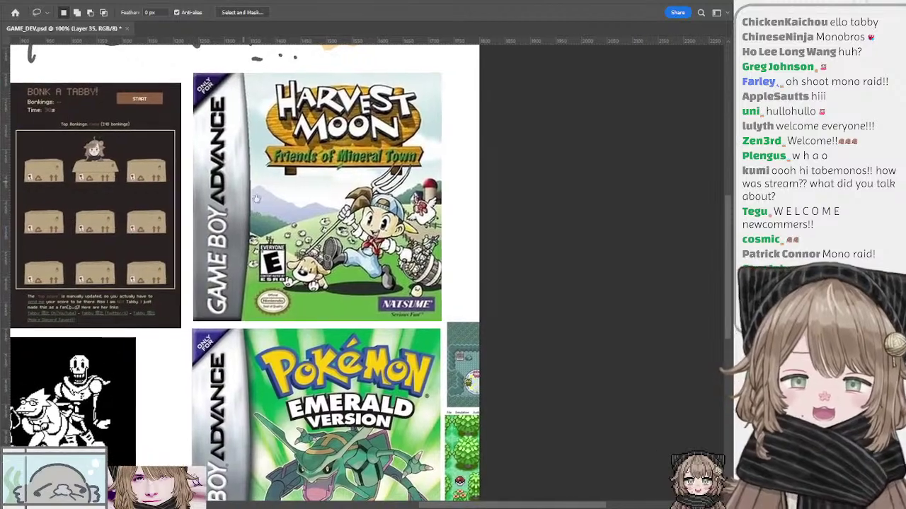
left_click_drag(220, 210, 318, 216)
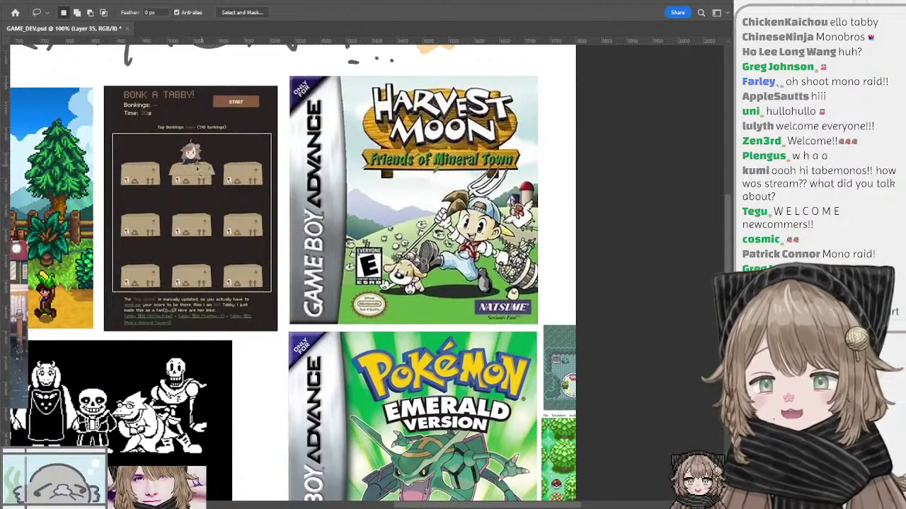
left_click_drag(193, 157, 219, 176)
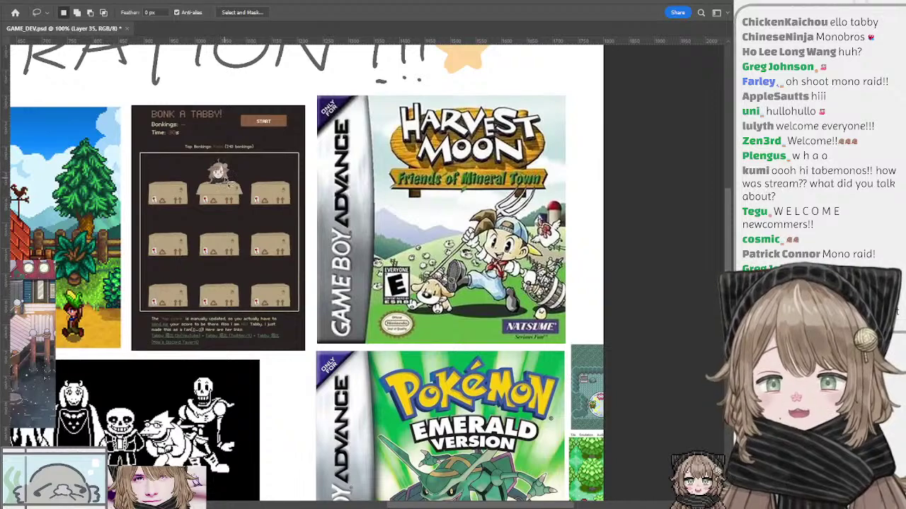
mouse_move(246, 174)
left_mouse_down()
mouse_move(262, 175)
mouse_move(236, 162)
left_mouse_up()
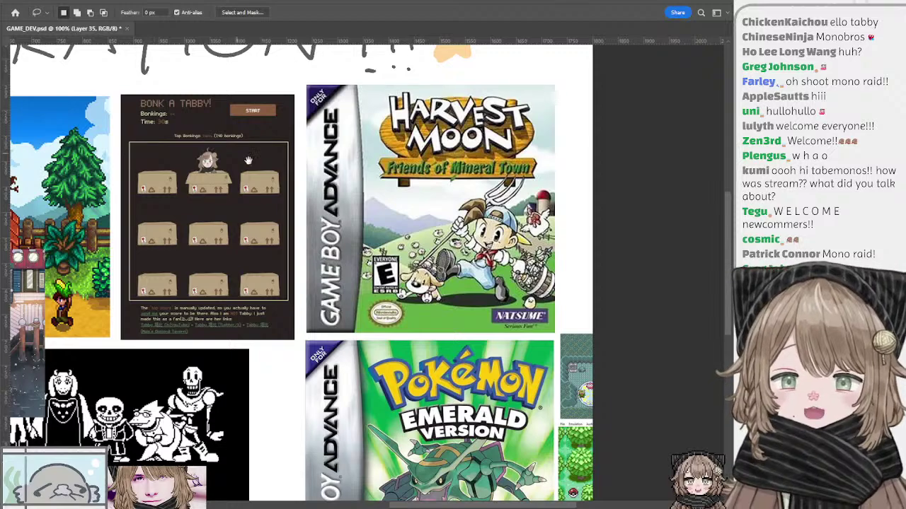
left_click_drag(201, 161, 245, 141)
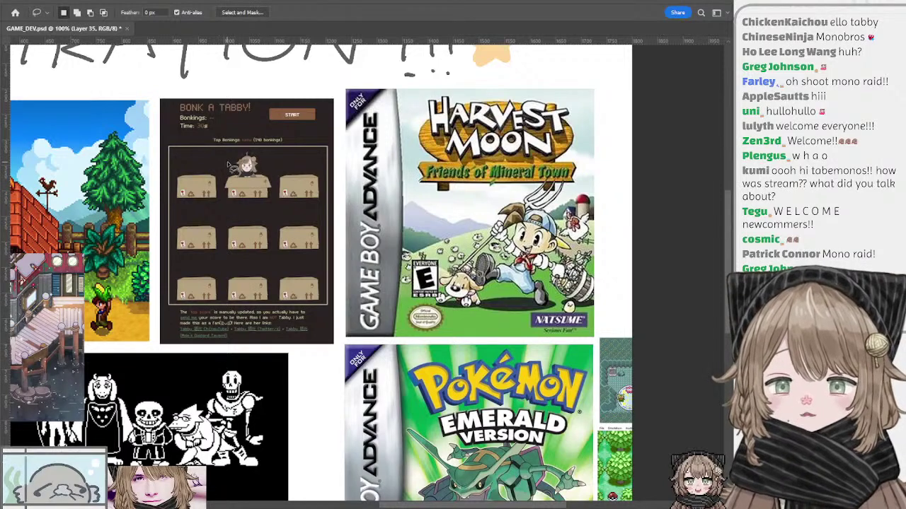
left_click_drag(312, 170, 201, 177)
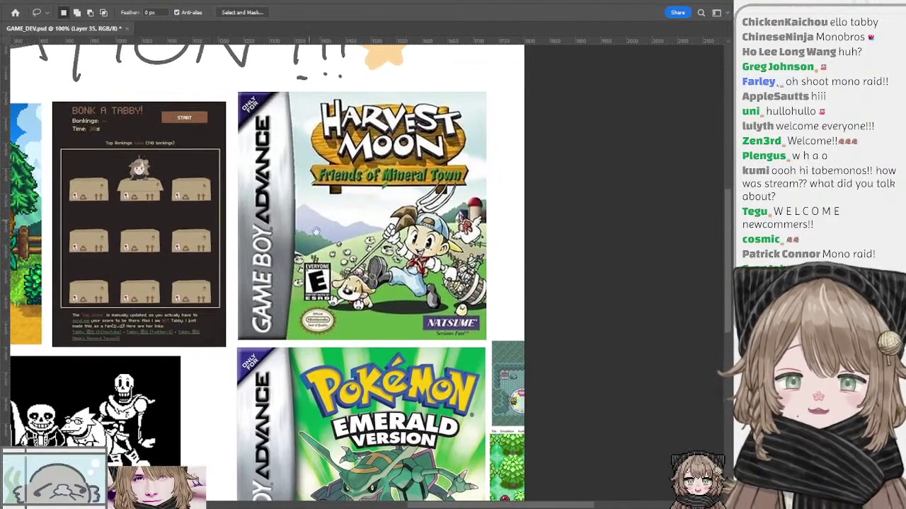
left_click_drag(333, 254, 251, 208)
left_click_drag(226, 152, 212, 188)
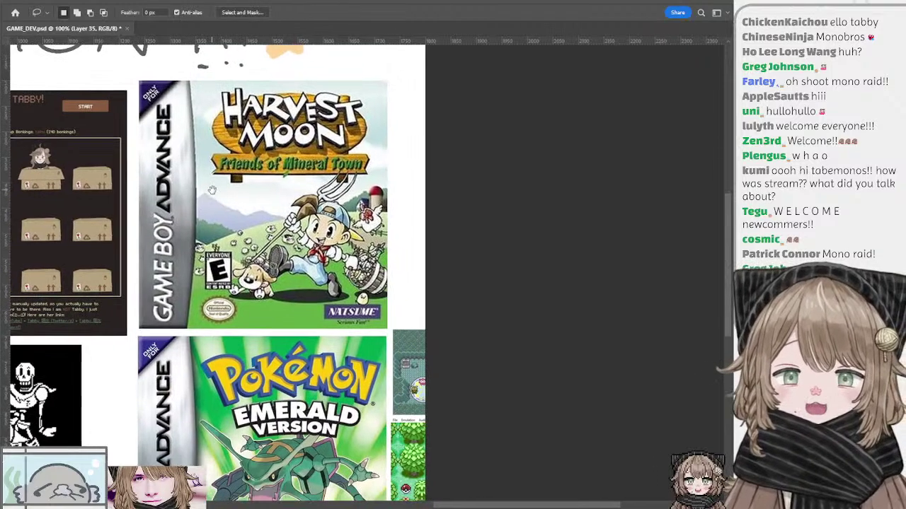
Select the layer of the Harvest Moon: Friends of Mineral Town cover
left_click_drag(227, 225, 249, 209)
left_click(250, 206, "ctrl")
left_click_drag(259, 240, 240, 204)
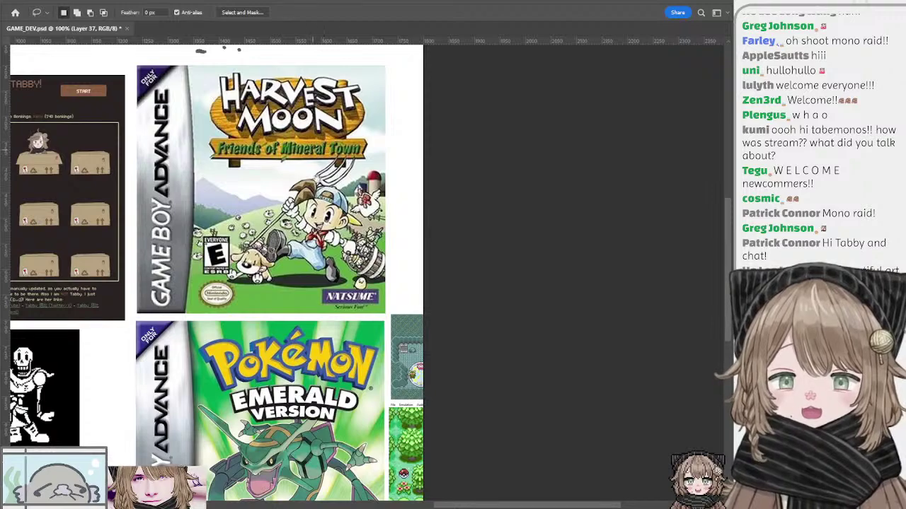
left_click_drag(280, 126, 290, 194)
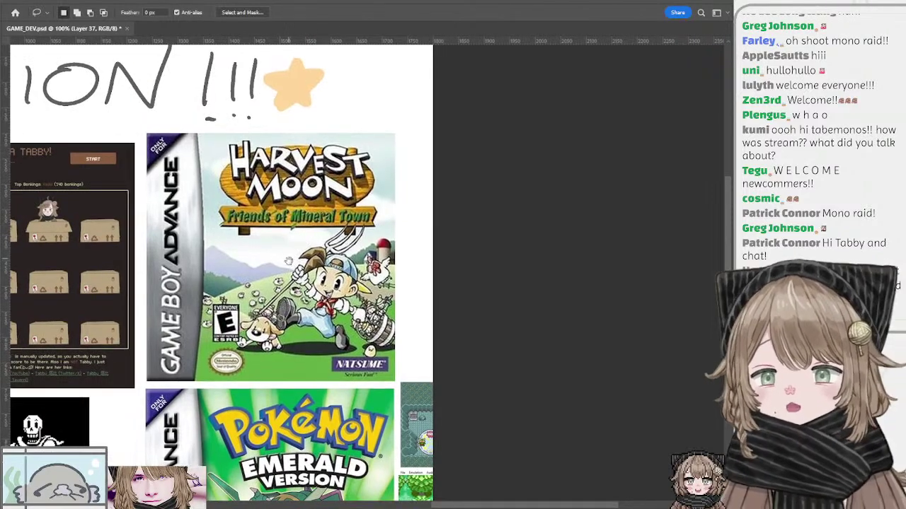
left_click_drag(289, 273, 286, 197)
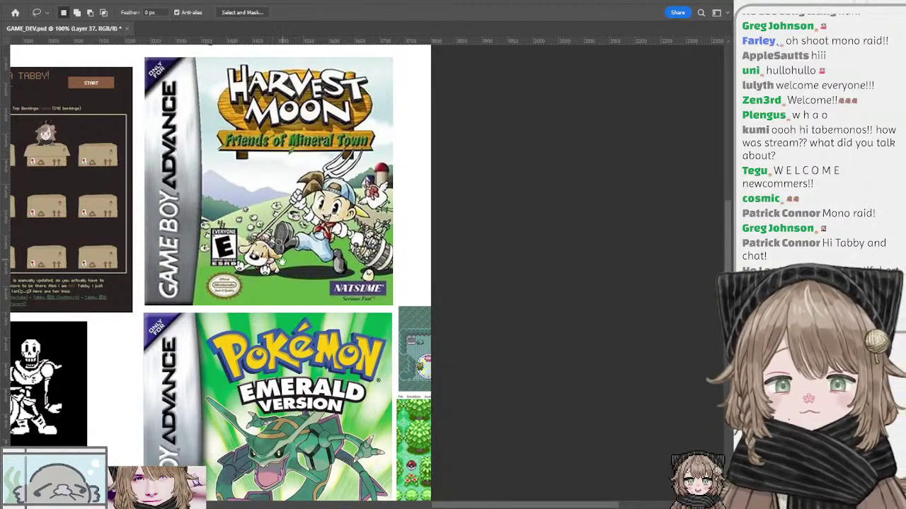
Shift the Pokémon Emerald cover and its gameplay screenshots left to uncover the screenshots, and inspect the cave room screenshot up close
left_click_drag(282, 261, 285, 206)
left_click_drag(346, 223, 259, 218)
key("ctrl+plus")
key("ctrl+plus")
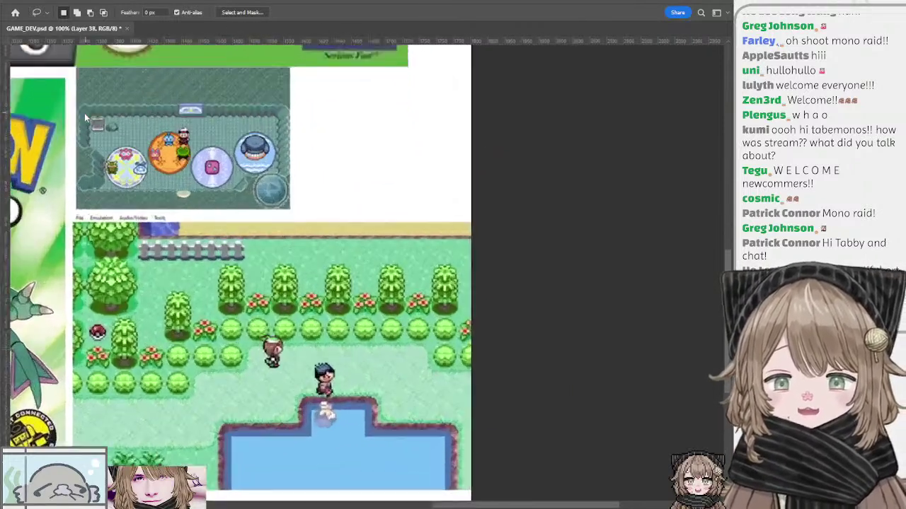
left_click_drag(217, 120, 503, 320)
left_click_drag(306, 189, 310, 192)
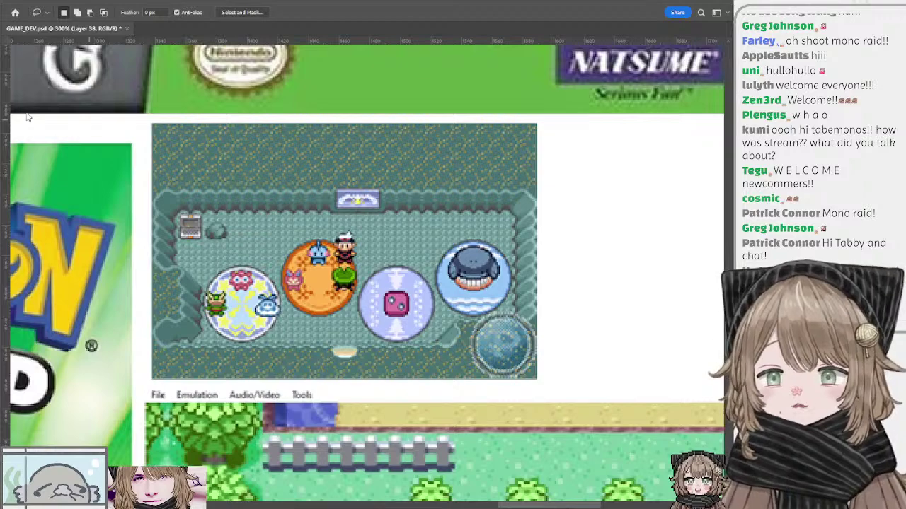
key("ctrl+minus")
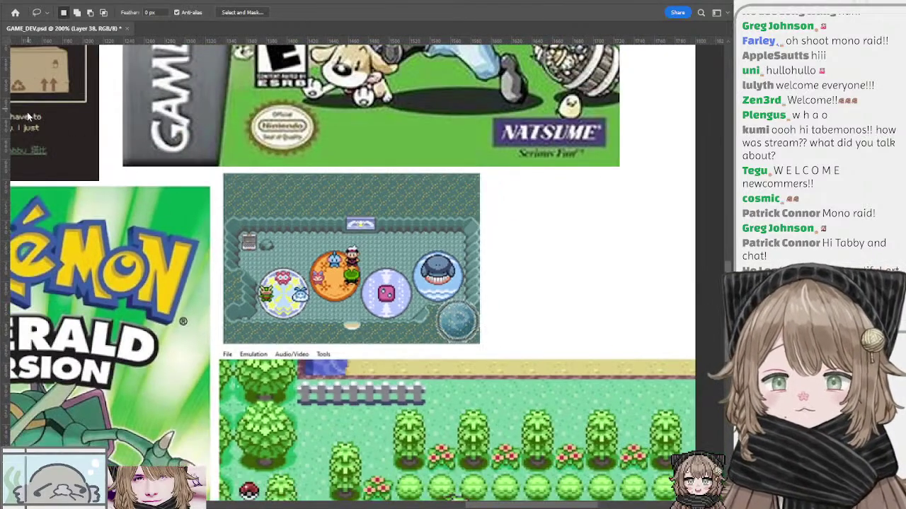
key("ctrl+minus")
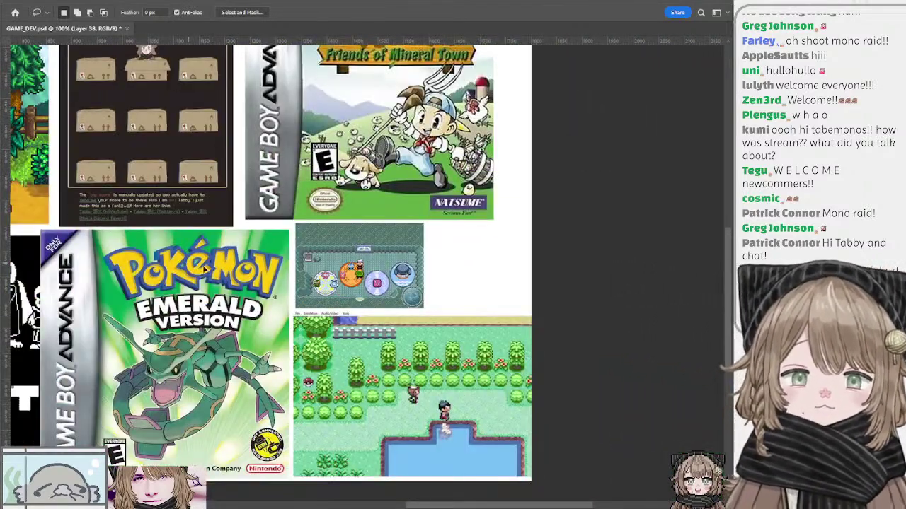
Nudge the Pokémon Emerald images further up and left, and inspect the outdoor pond screenshot up close
left_click_drag(204, 269, 167, 242)
left_click_drag(340, 274, 332, 213)
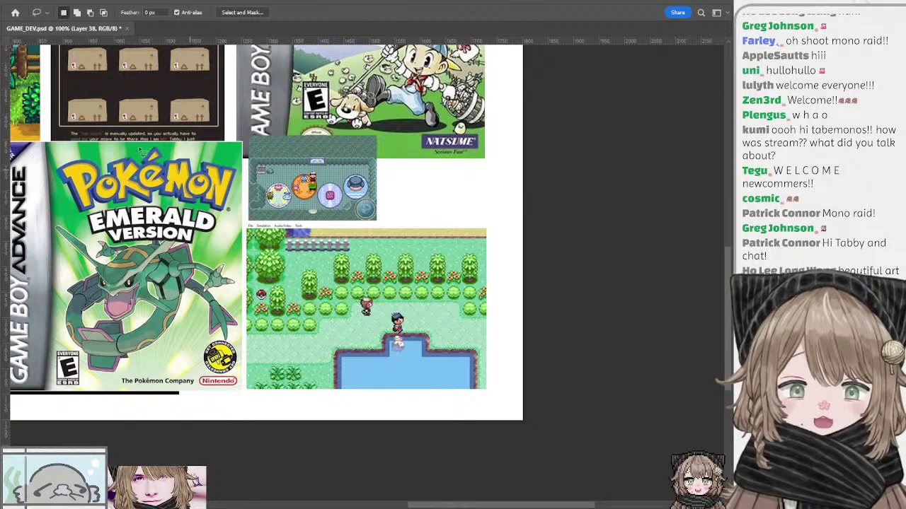
key("ctrl+plus")
mouse_move(301, 223)
left_mouse_down()
mouse_move(243, 154)
mouse_move(286, 146)
mouse_move(283, 158)
left_mouse_up()
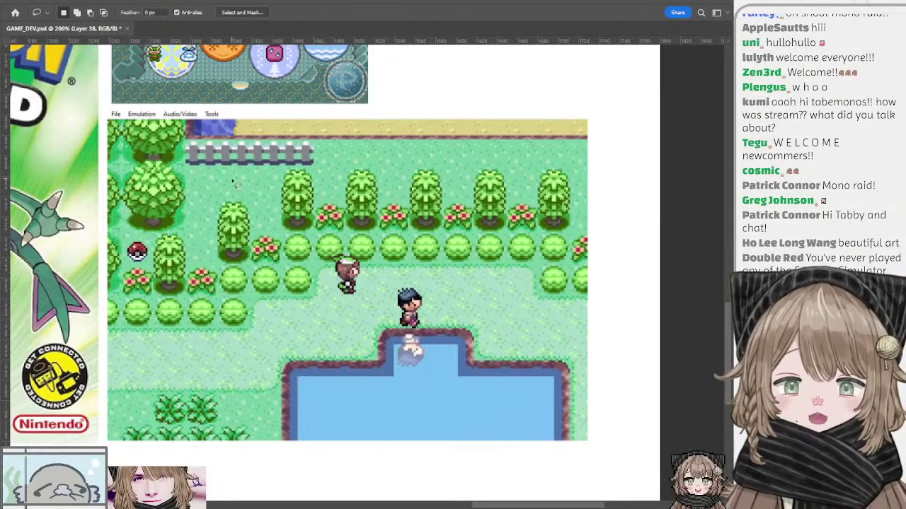
key("ctrl+minus")
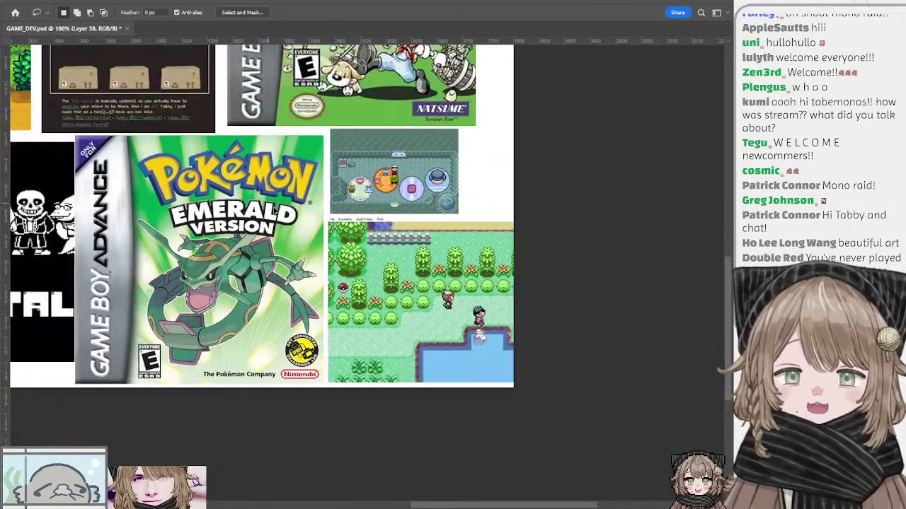
Move the Pokémon Emerald images back so the cover lines up directly beneath the Harvest Moon cover
left_click_drag(274, 209, 188, 183)
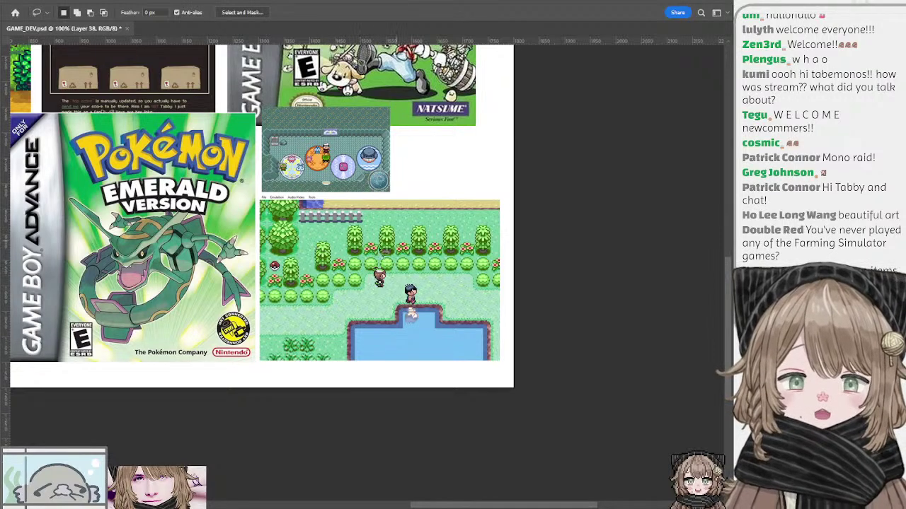
mouse_move(234, 227)
left_mouse_down()
mouse_move(239, 240)
mouse_move(231, 243)
left_mouse_up()
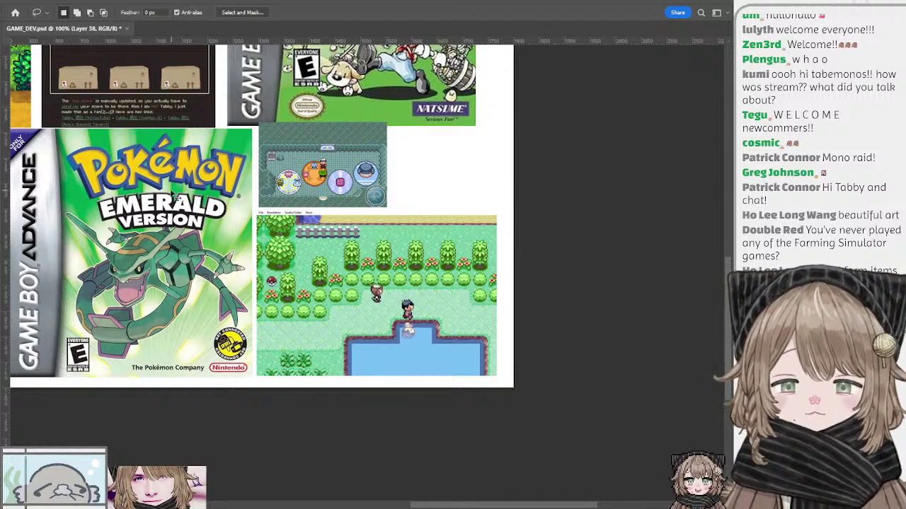
left_click_drag(170, 191, 321, 252)
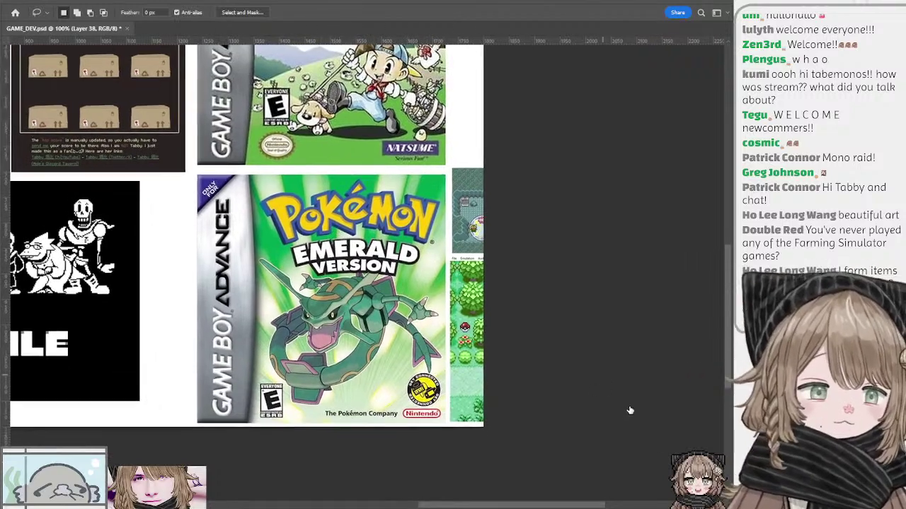
Switch from the "INSPIRATION !!!" page to the Harvest Moon page marked "WAIFUS!!" and bring the whole page into view
key("ctrl+g")
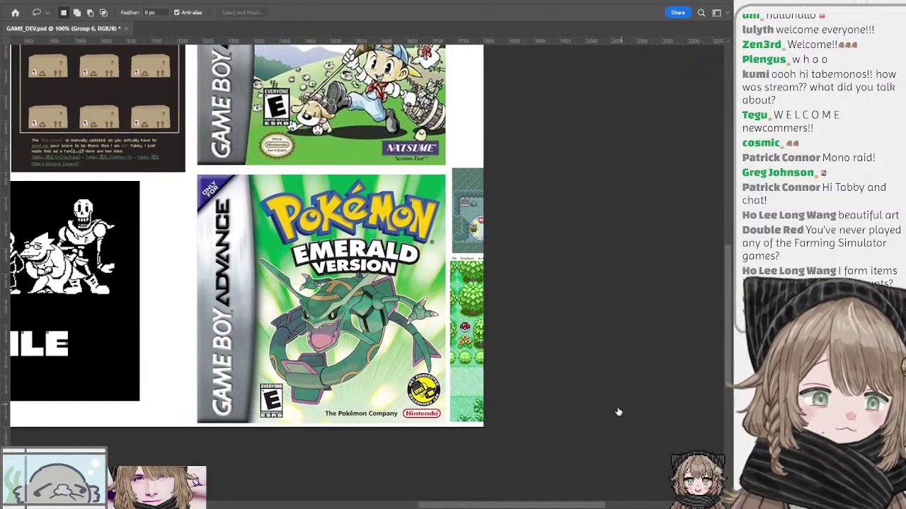
left_click(619, 412)
left_click_drag(159, 182, 464, 317)
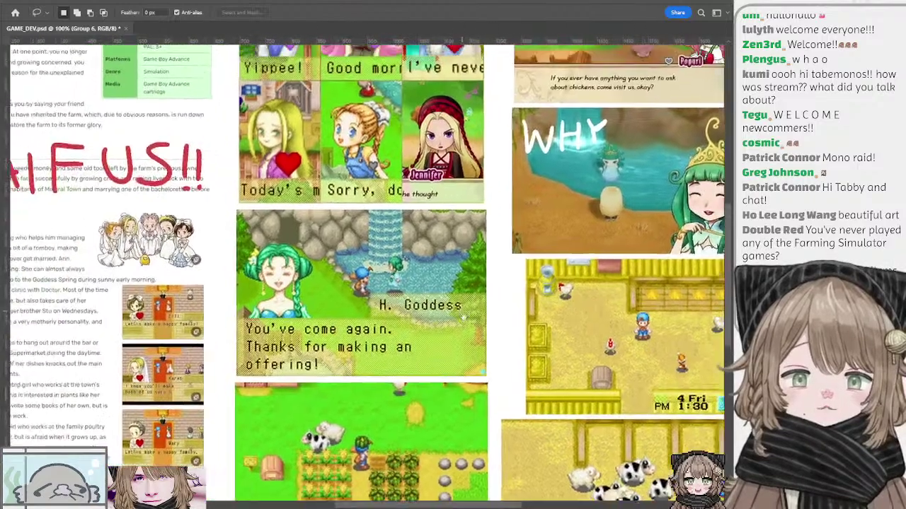
scroll(463, 316, "up", 2)
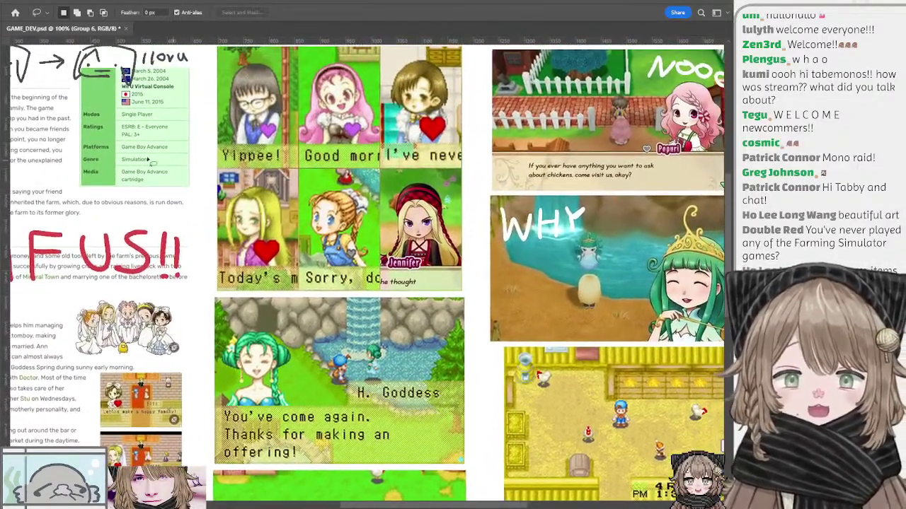
key("ctrl+minus")
left_click_drag(269, 201, 345, 152)
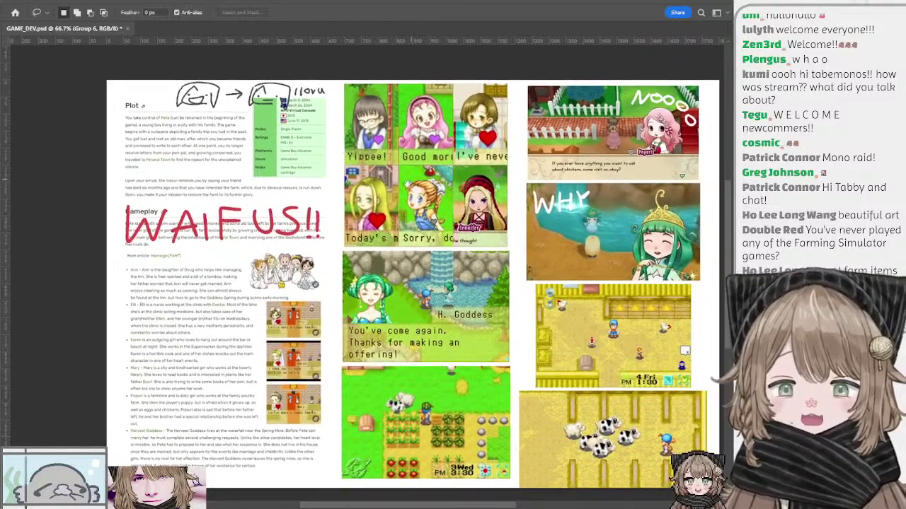
left_click_drag(410, 181, 305, 167)
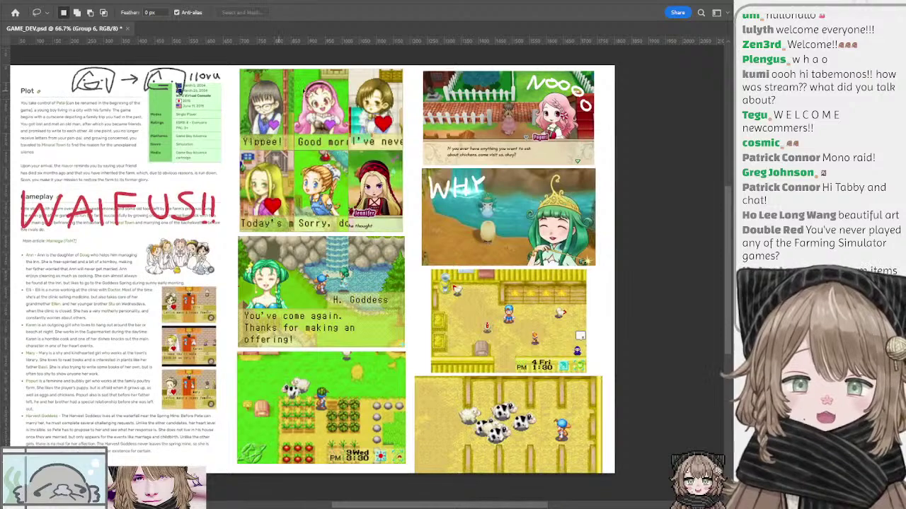
Switch to the Brush tool and make Layer 13 the active layer
key("b")
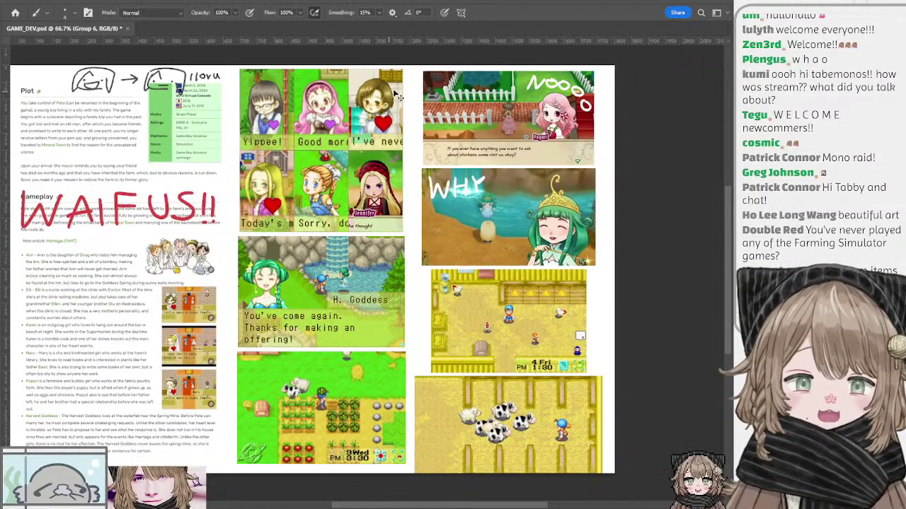
left_click_drag(331, 121, 429, 114)
mouse_move(406, 197)
left_mouse_down()
mouse_move(306, 194)
mouse_move(394, 204)
mouse_move(401, 192)
left_mouse_up()
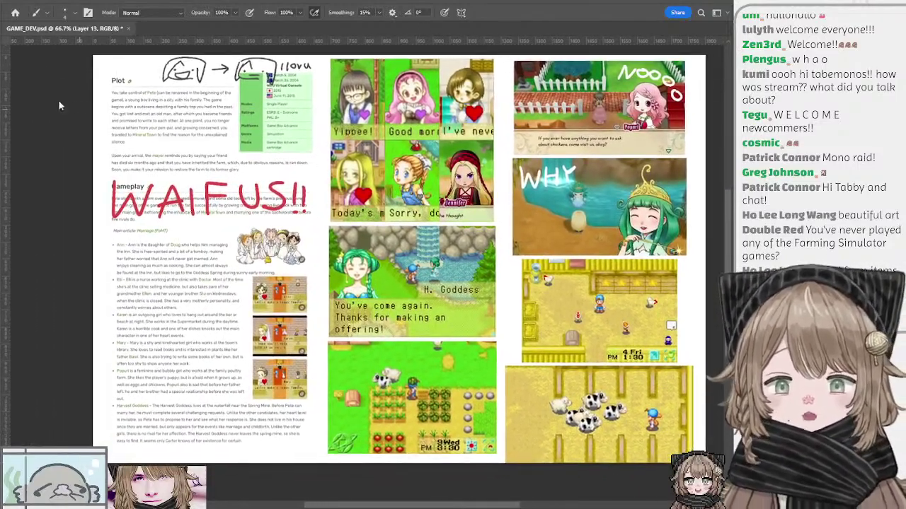
Examine the bachelorette portraits and the screenshots marked "NOOO" and "WHY" on the Harvest Moon page
key("ctrl+plus")
left_click_drag(181, 139, 193, 211)
scroll(191, 210, "right", 5)
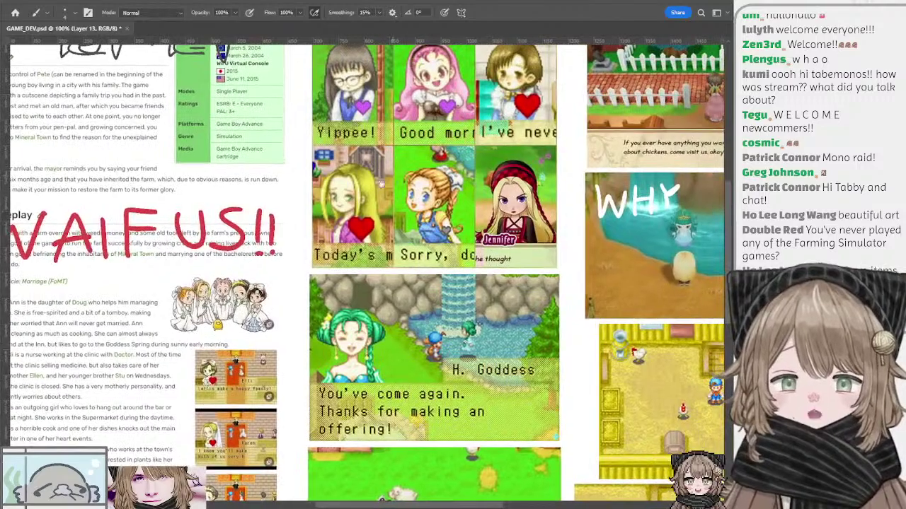
scroll(283, 209, "up", 2)
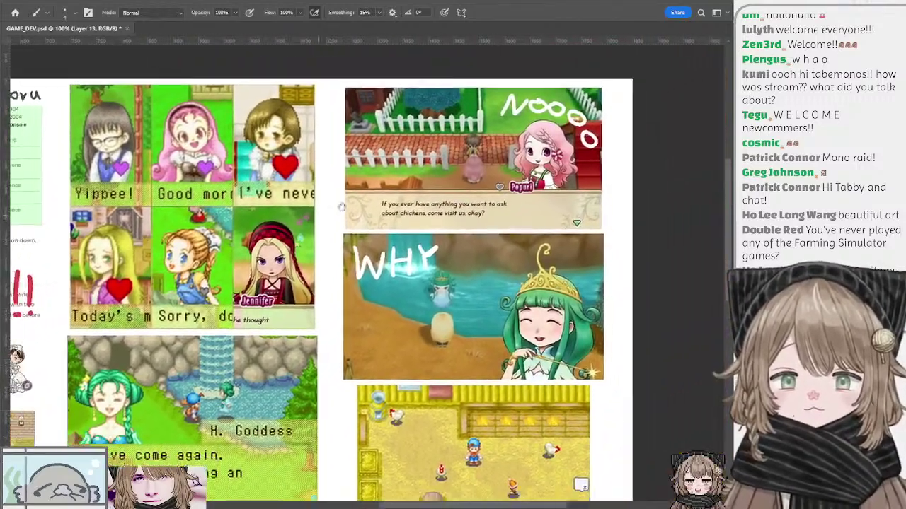
left_click_drag(342, 208, 392, 177)
key("ctrl+minus")
scroll(368, 273, "down", 2)
scroll(367, 273, "right", 2)
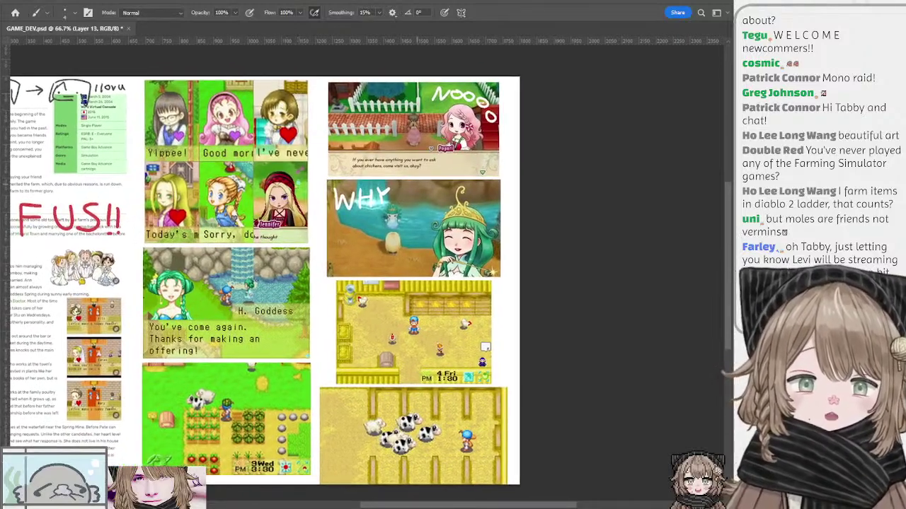
left_click_drag(335, 234, 357, 196)
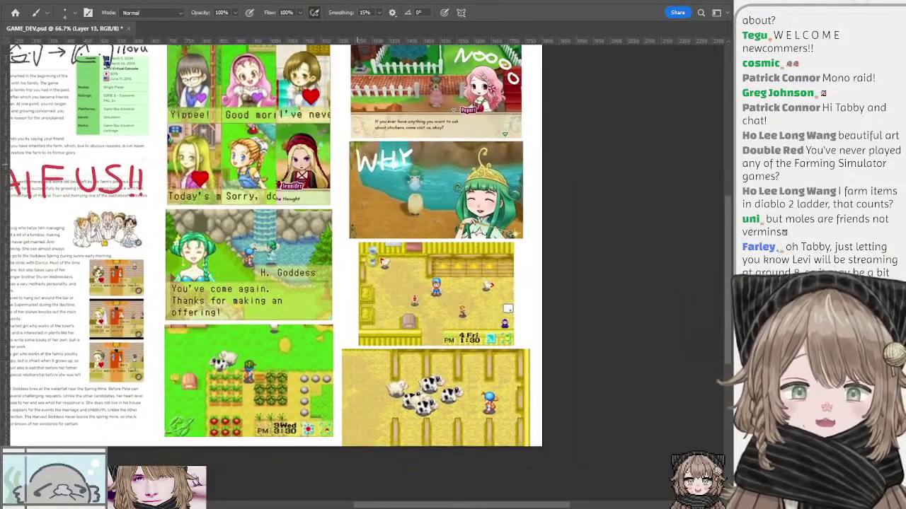
Examine the H. Goddess, crop field, chicken coop and cow barn screenshots on the Harvest Moon page up close
key("ctrl+plus")
left_click_drag(215, 186, 319, 130)
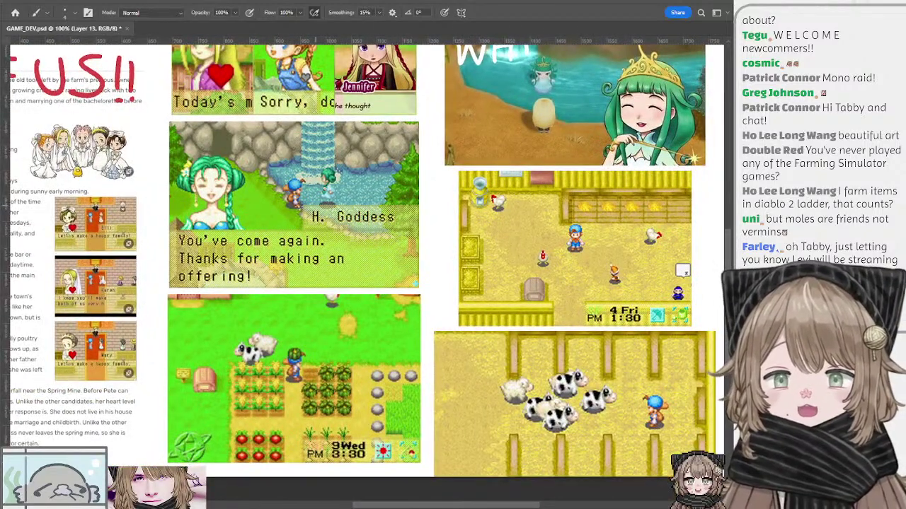
scroll(271, 194, "up", 3)
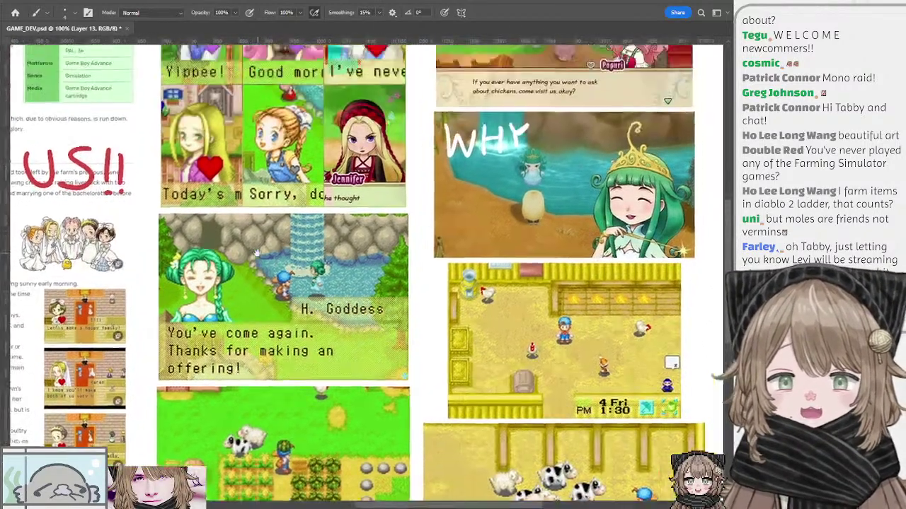
scroll(302, 230, "down", 2)
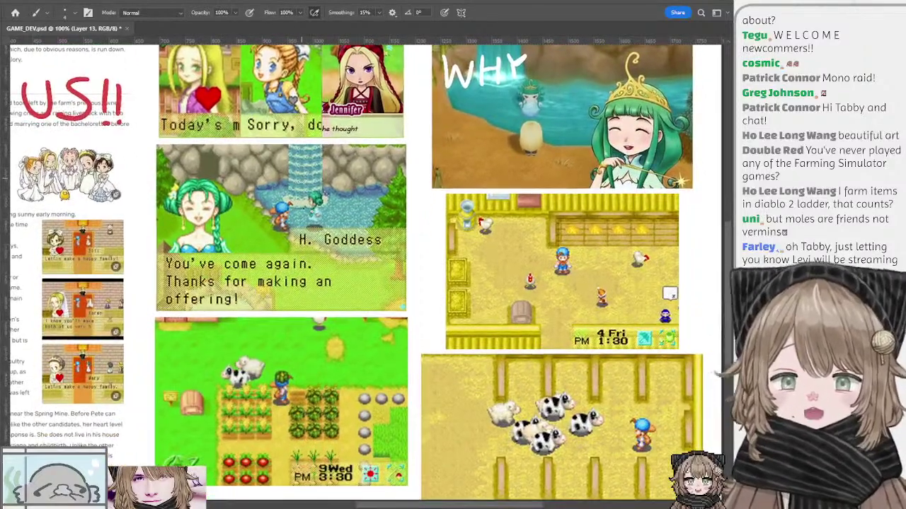
scroll(354, 269, "down", 3)
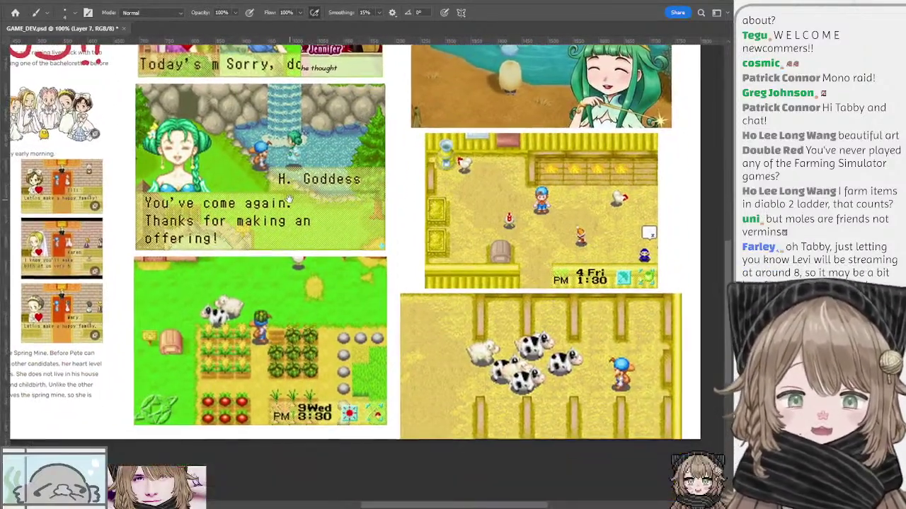
Examine the barn, bachelorette and H. Goddess screenshots against the ones marked "NOOO" and "WHY" up close
scroll(429, 286, "right", 4)
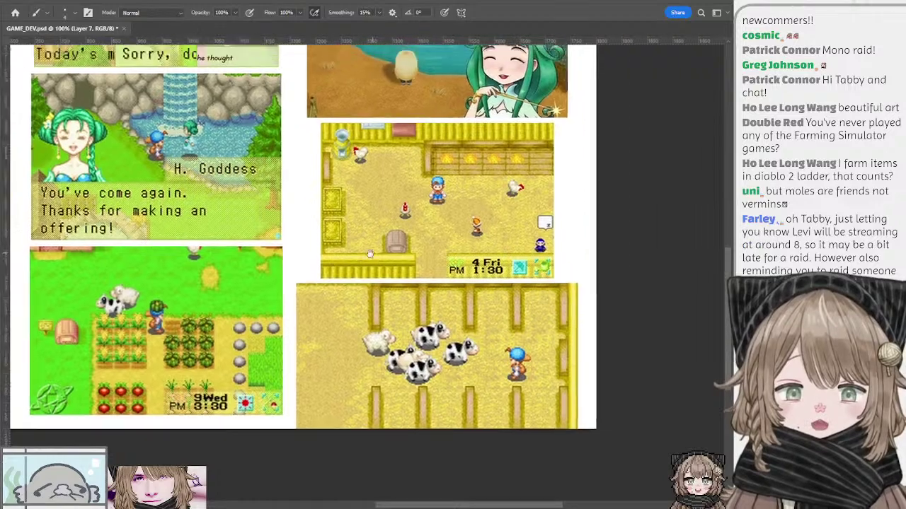
scroll(320, 166, "up", 8)
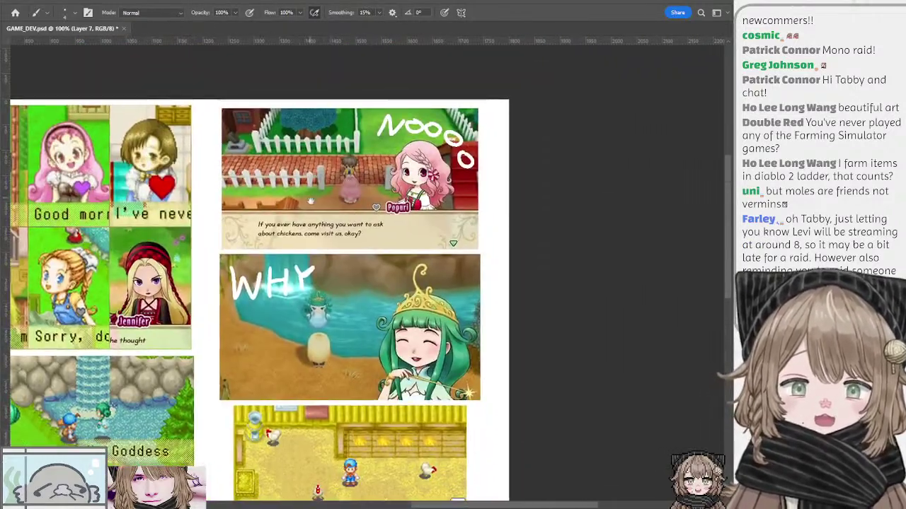
left_click_drag(311, 202, 434, 185)
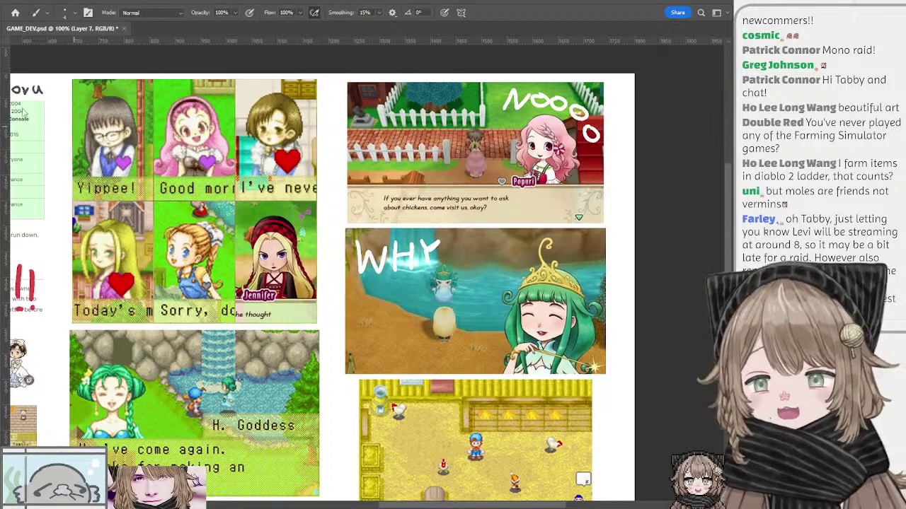
key("ctrl+minus")
left_click_drag(270, 191, 265, 152)
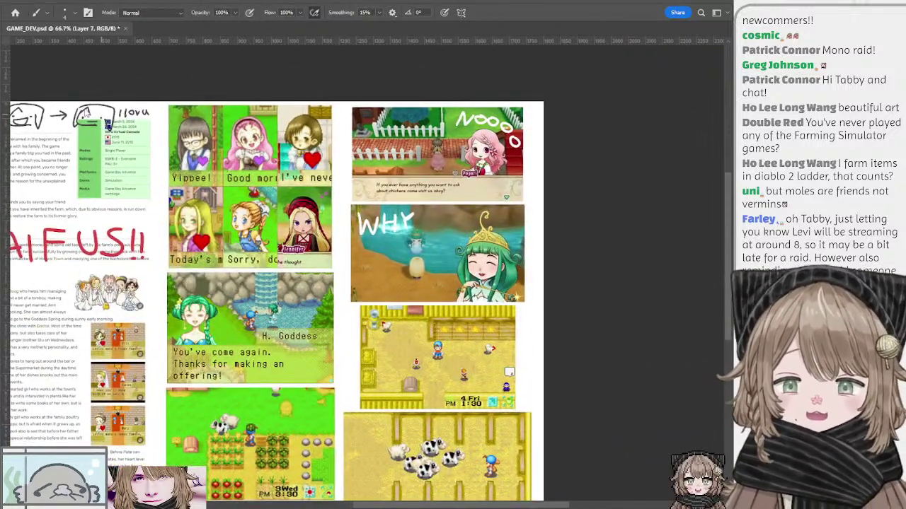
key("ctrl+plus")
left_click_drag(196, 129, 248, 186)
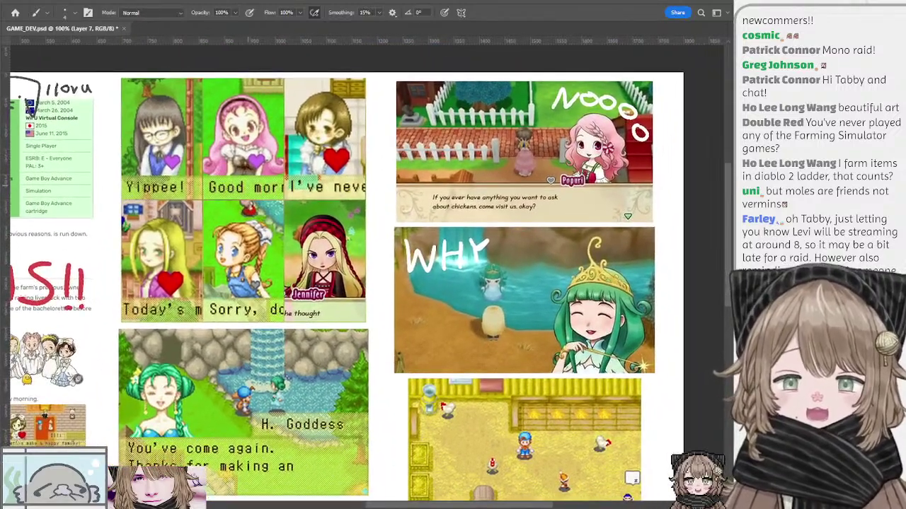
left_click_drag(351, 263, 288, 174)
left_click_drag(347, 264, 264, 206)
left_click_drag(297, 177, 300, 207)
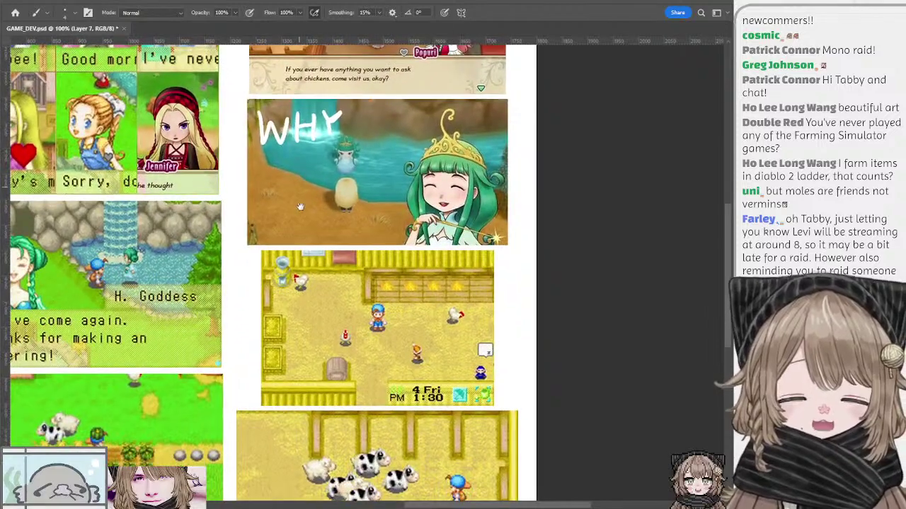
scroll(300, 207, "down", 2)
scroll(309, 285, "up", 5)
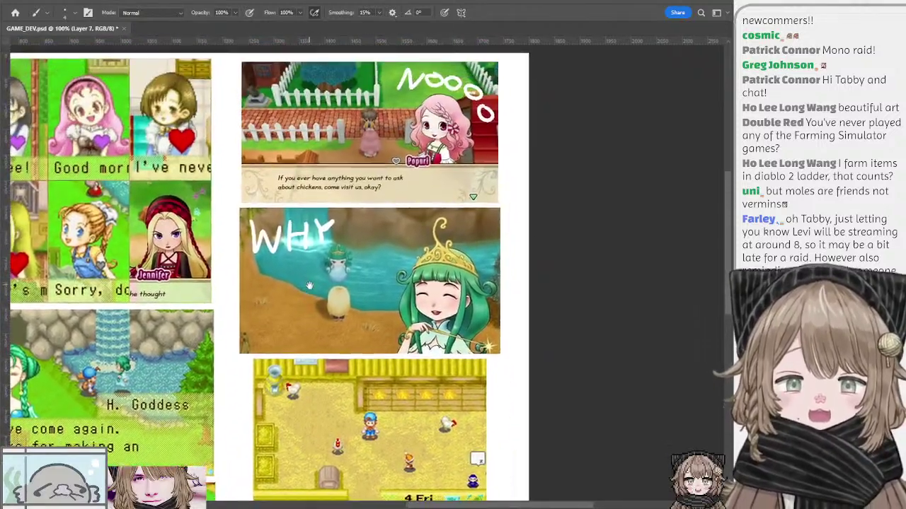
left_click_drag(309, 286, 309, 290)
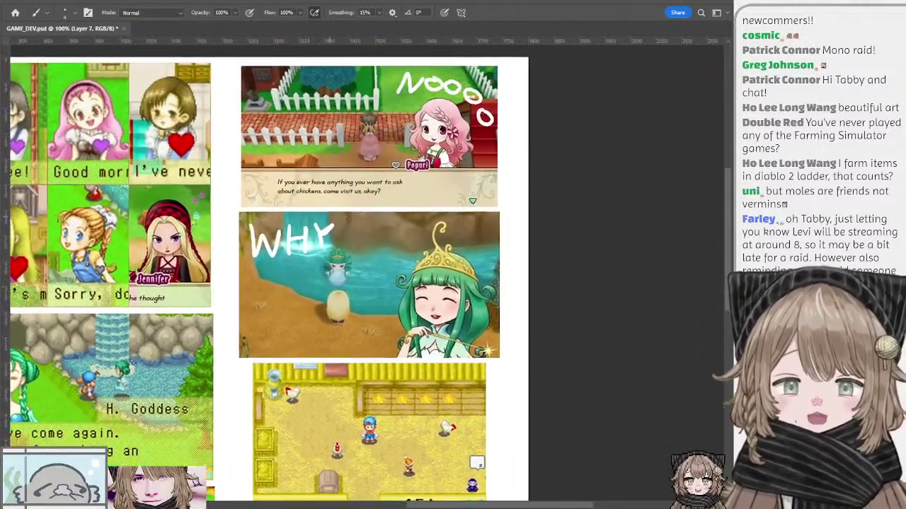
Make Layer 14 the active layer and bring the crop field, coop and cow barn screenshots into view
left_click(326, 234, "ctrl")
mouse_move(353, 256)
left_mouse_down()
mouse_move(368, 268)
mouse_move(350, 223)
mouse_move(347, 244)
left_mouse_up()
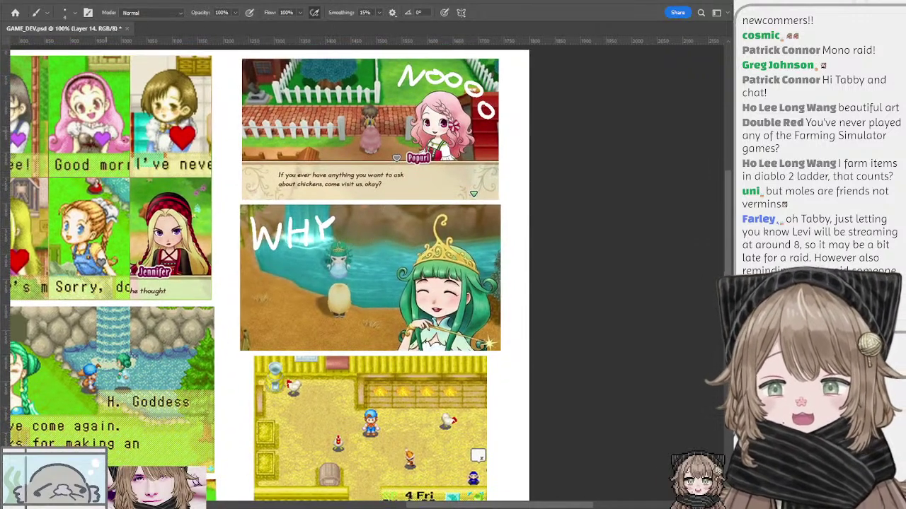
left_click_drag(85, 341, 95, 124)
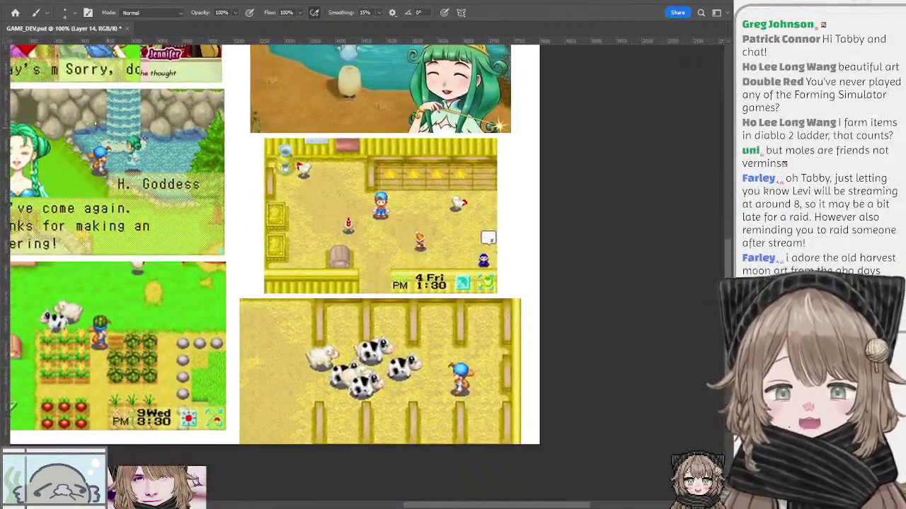
Select and hide Group 2 to switch from the "WAIFUS!!" page to the page with the Mineral Town map
key("ctrl+minus")
left_click_drag(387, 191, 479, 269)
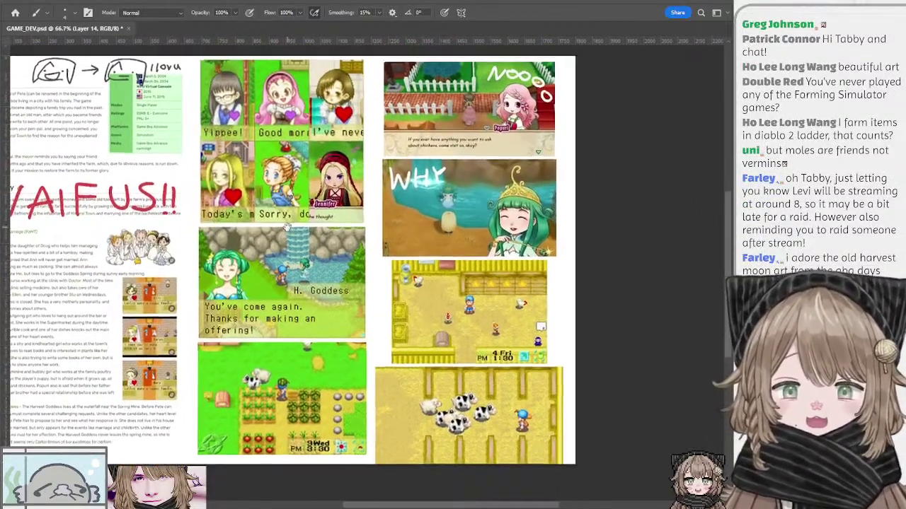
key("ctrl+g")
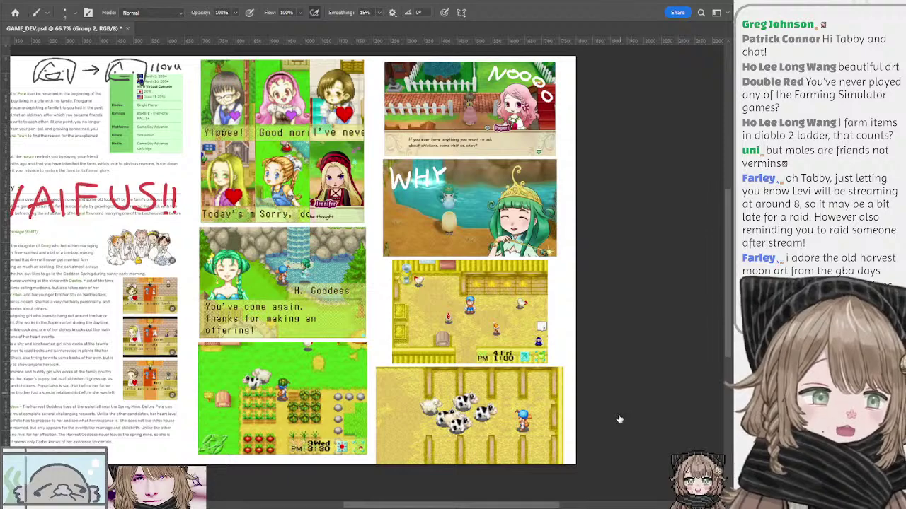
key("ctrl+comma")
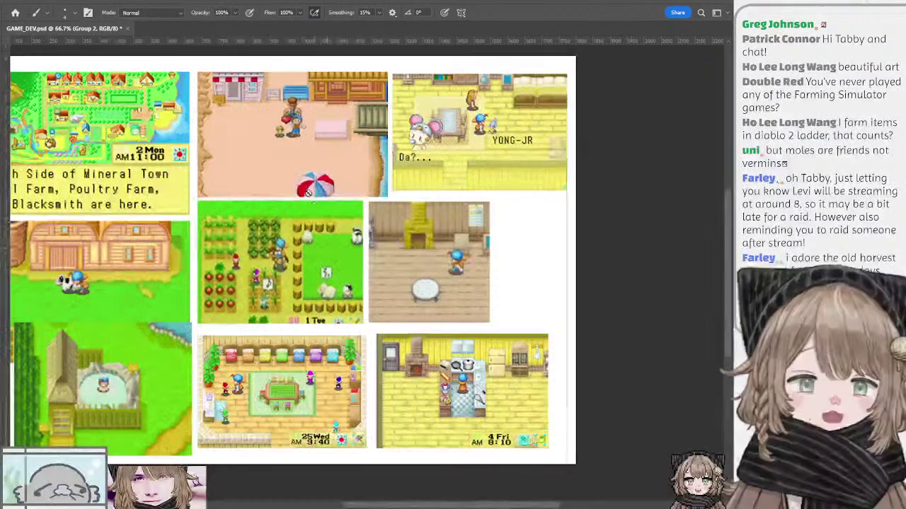
left_click_drag(286, 203, 440, 221)
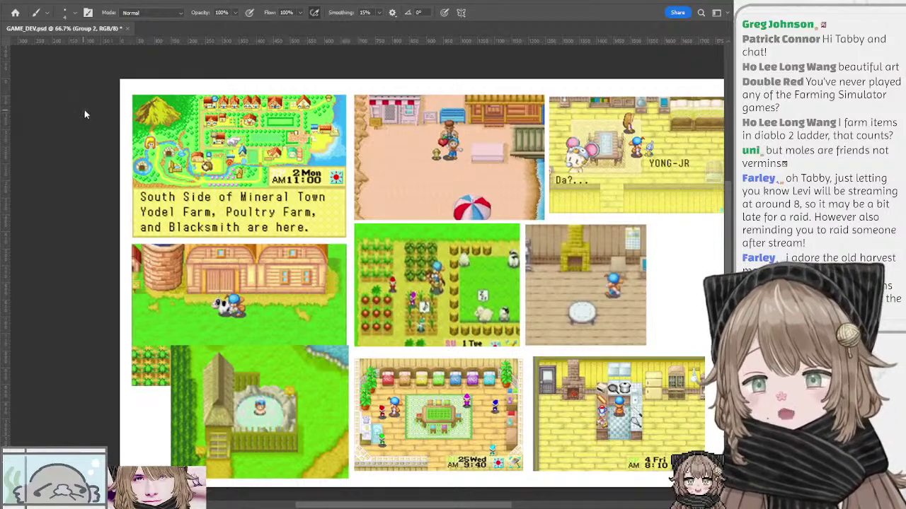
Examine the Mineral Town map, the beach scene and the "Da?..." family screenshot up close
key("ctrl+plus")
mouse_move(200, 99)
left_mouse_down()
mouse_move(302, 168)
mouse_move(318, 155)
mouse_move(333, 161)
left_mouse_up()
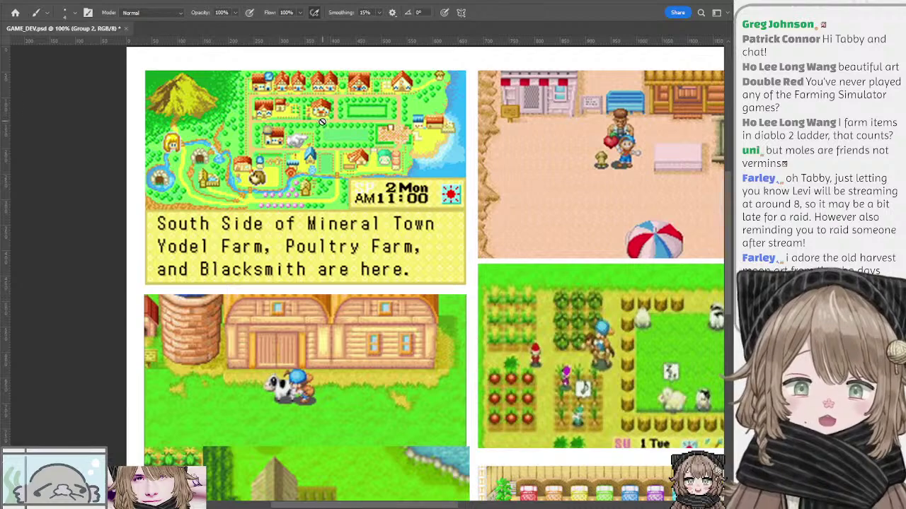
key("ctrl+minus")
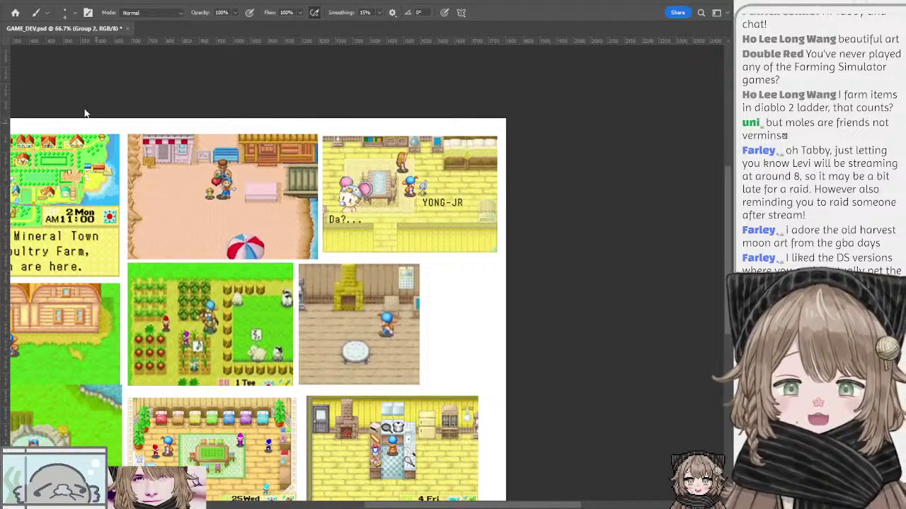
key("ctrl+plus")
key("ctrl+plus")
left_click_drag(297, 171, 158, 281)
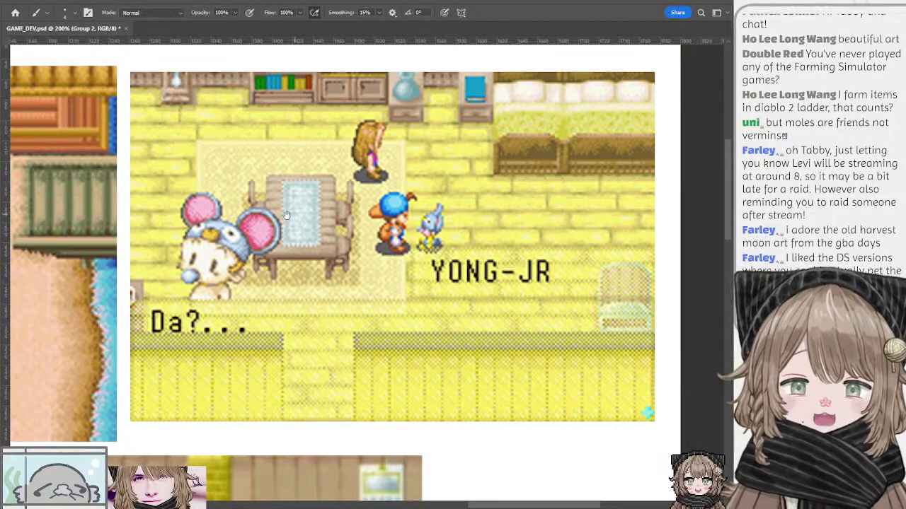
left_click_drag(287, 215, 276, 212)
key("ctrl+minus")
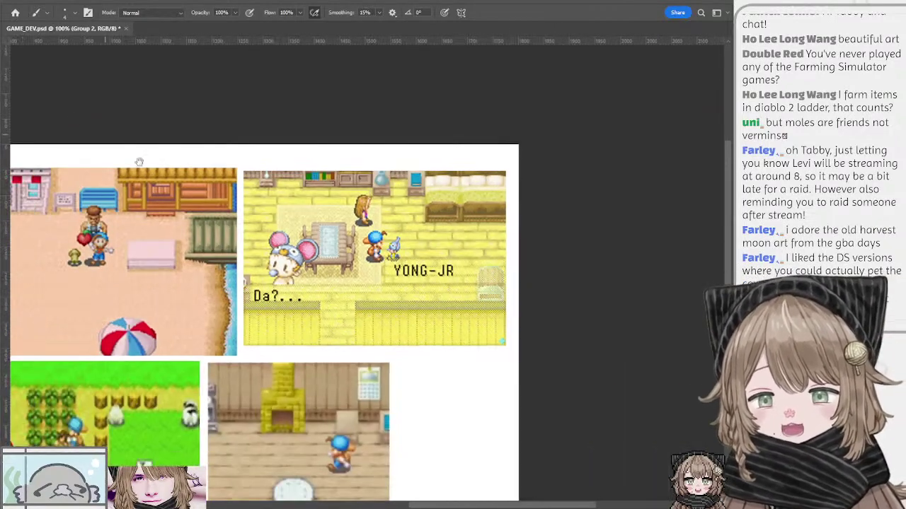
left_click_drag(242, 283, 259, 216)
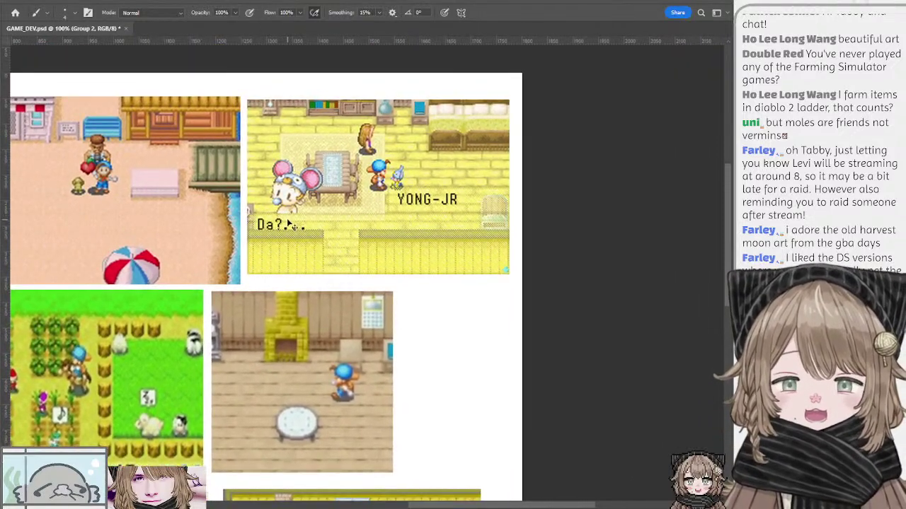
Make Layer 2 the active layer and bring the lower farm and house interior screenshots into view
left_click(288, 221, "ctrl")
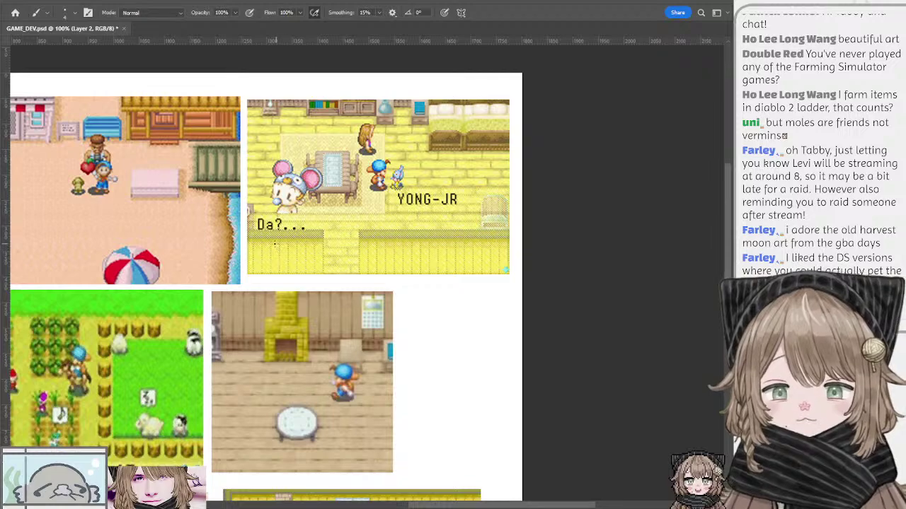
left_click_drag(254, 293, 332, 161)
left_click_drag(264, 267, 273, 177)
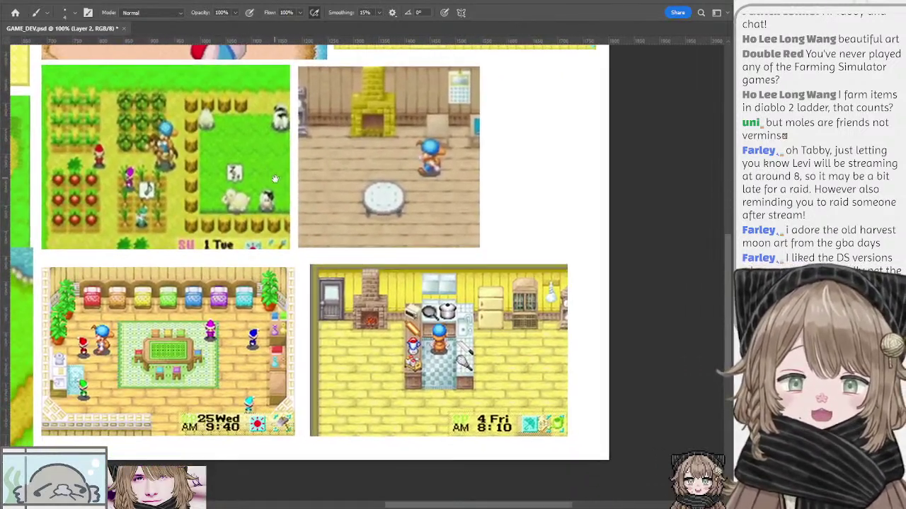
Examine the crop field, coloured-beds room, kitchen, barn and hot spring screenshots on the Mineral Town page
left_click_drag(367, 292, 410, 289)
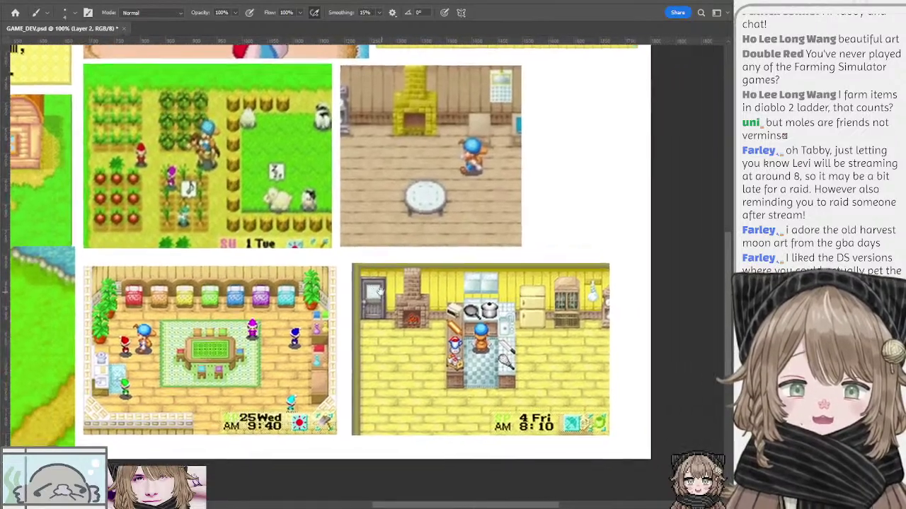
mouse_move(327, 307)
left_mouse_down()
mouse_move(369, 315)
mouse_move(383, 307)
left_mouse_up()
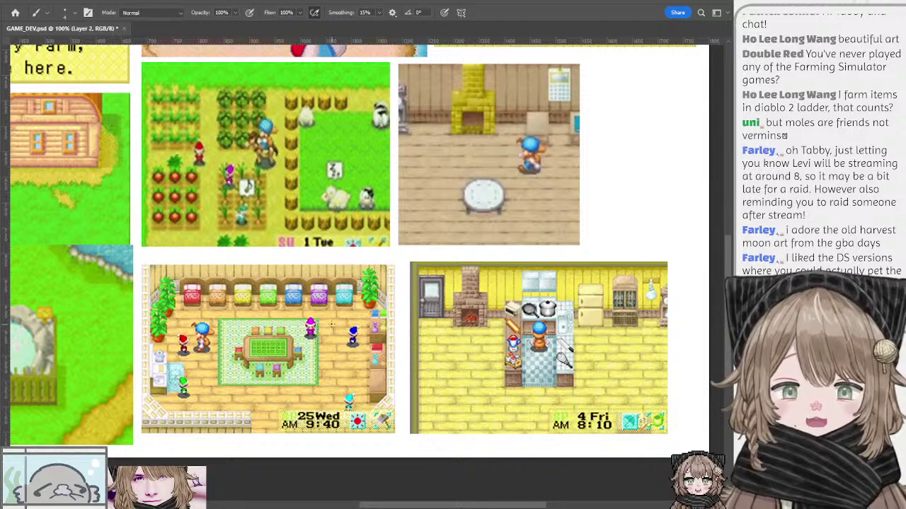
scroll(289, 208, "up", 2)
left_click_drag(301, 210, 325, 264)
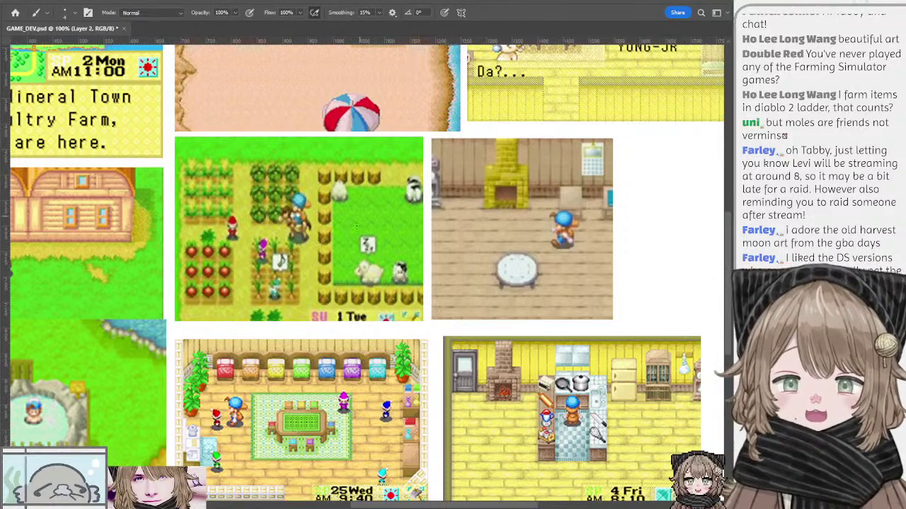
left_click_drag(336, 194, 345, 225)
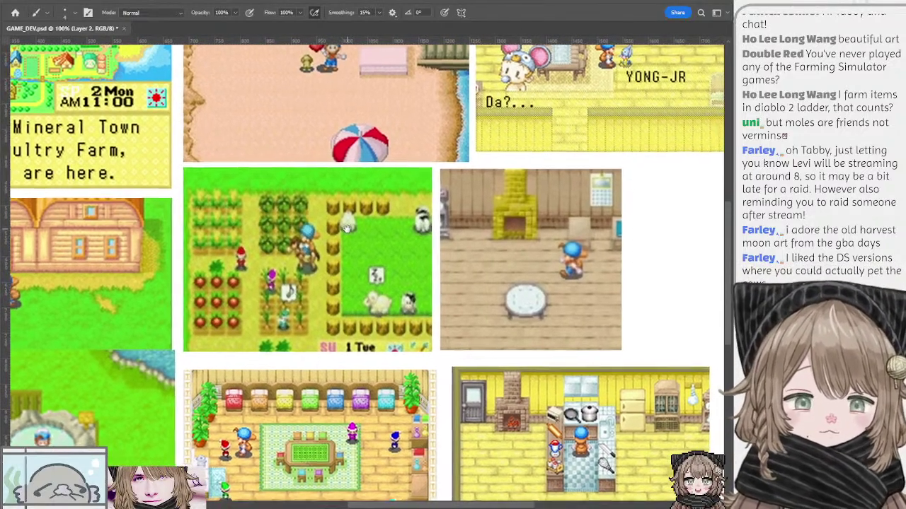
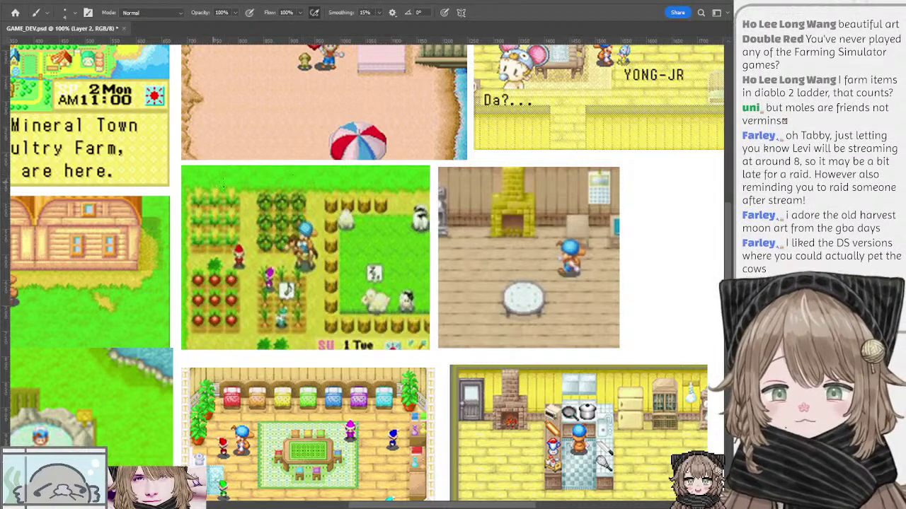
left_click_drag(284, 219, 301, 167)
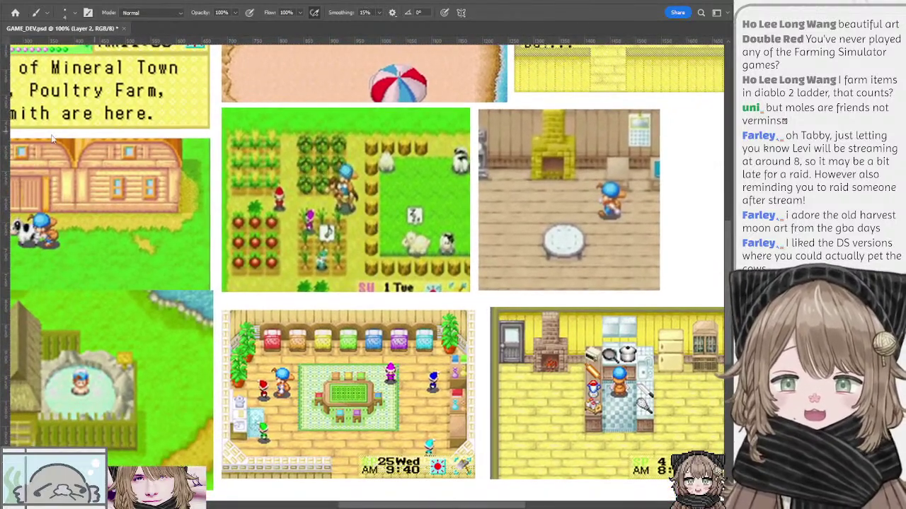
key("ctrl+minus")
left_click_drag(181, 150, 253, 161)
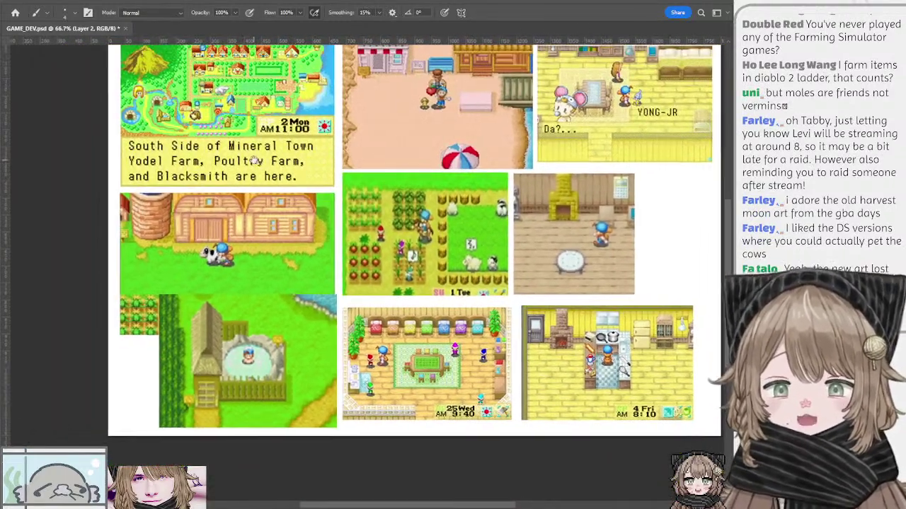
key("ctrl+plus")
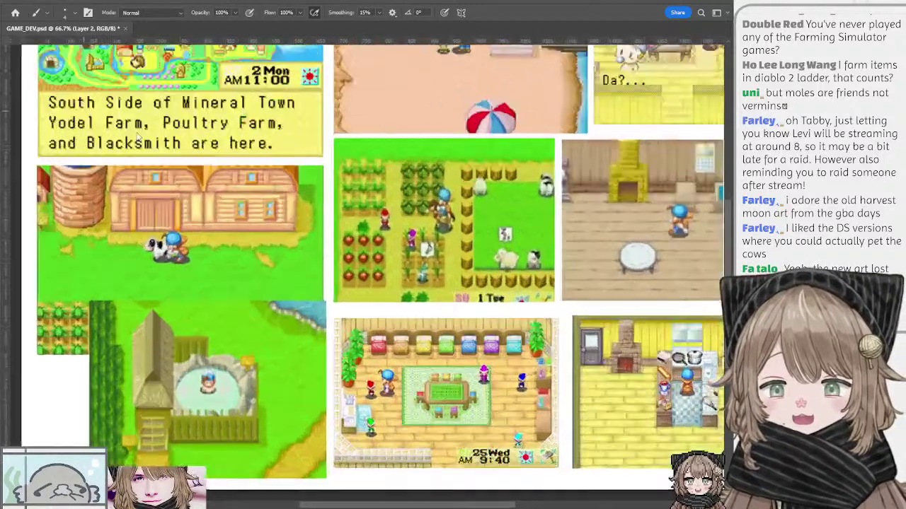
left_click_drag(175, 168, 306, 128)
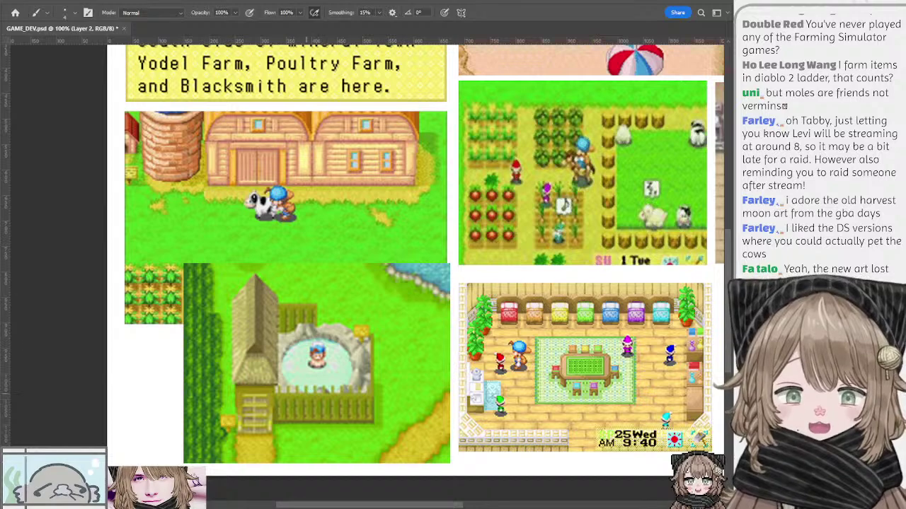
left_click_drag(349, 210, 213, 230)
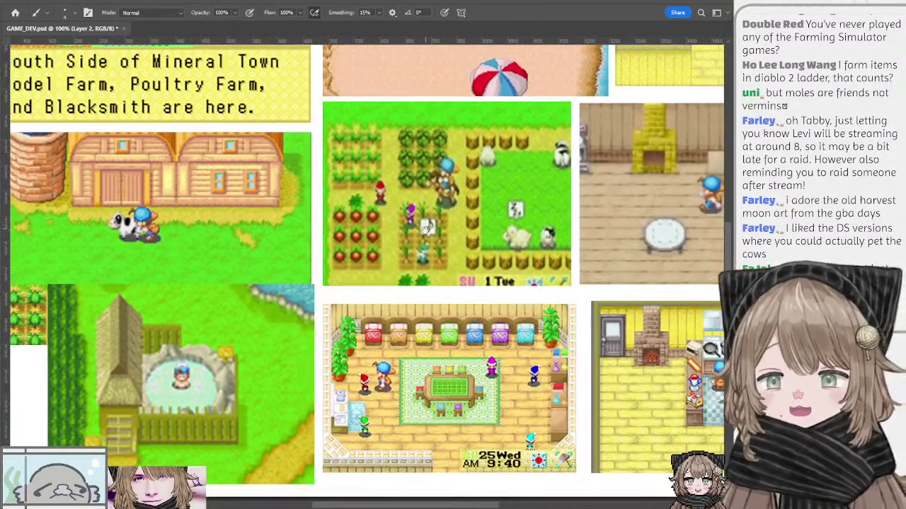
left_click_drag(424, 227, 310, 229)
scroll(311, 225, "right", 2)
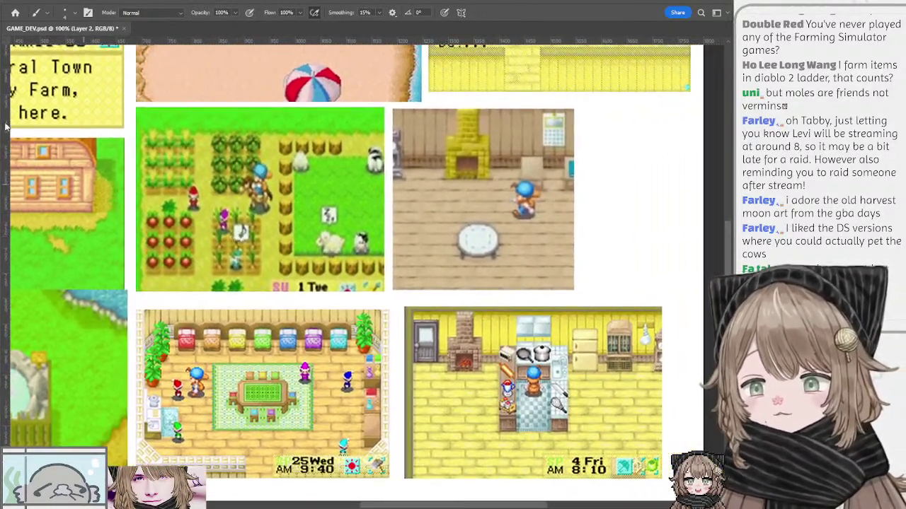
Select and hide Group 3 to reveal the "overarching plot" sketch page and bring the whole page into view
key("ctrl+minus")
left_click_drag(393, 120, 295, 144)
key("ctrl+g")
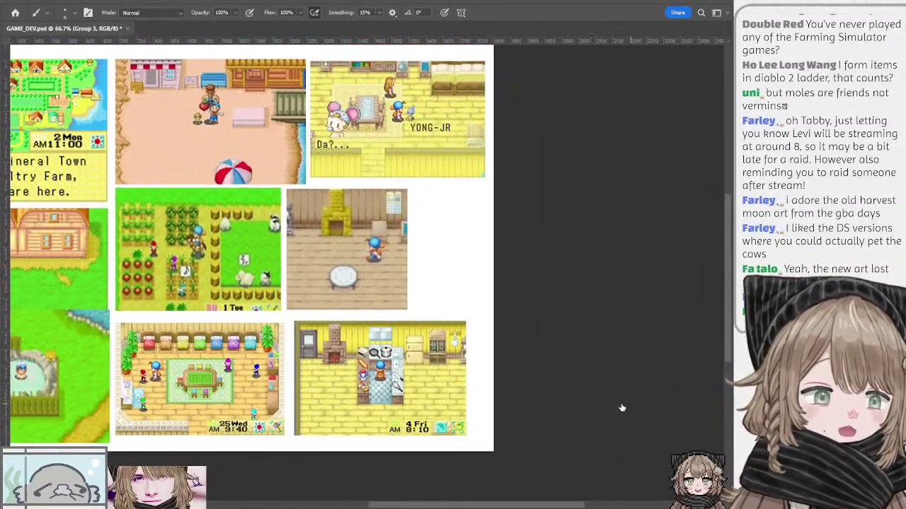
key("ctrl+comma")
mouse_move(271, 235)
left_mouse_down()
mouse_move(487, 267)
mouse_move(437, 245)
left_mouse_up()
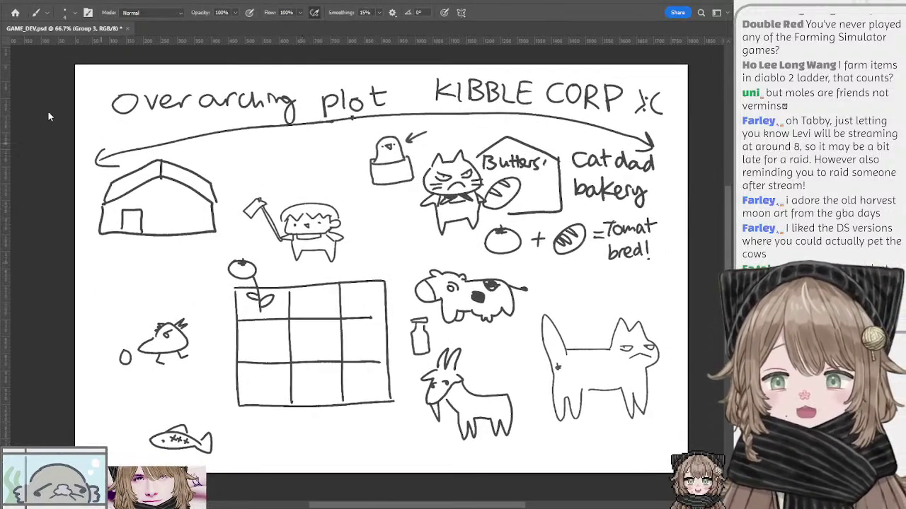
key("ctrl+minus")
left_click_drag(283, 156, 249, 150)
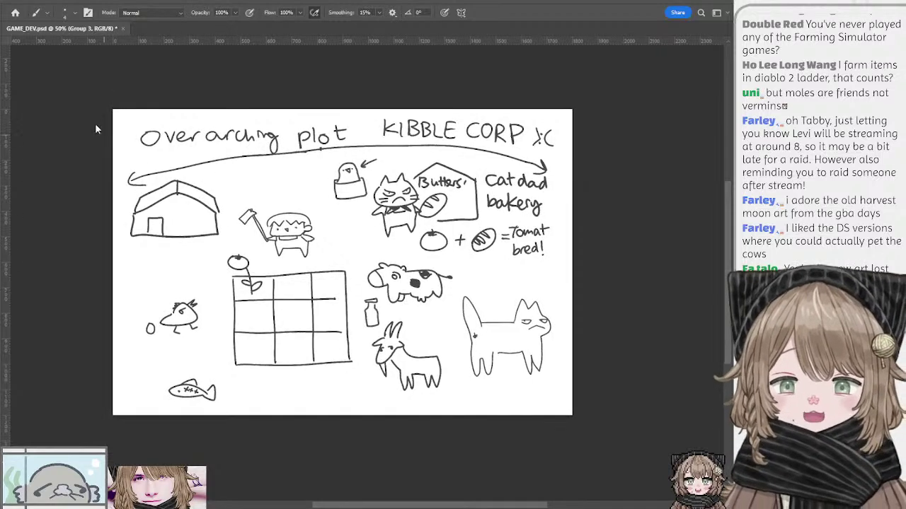
Add a new layer and draw an arrow pointing from the axe-carrying farmer towards the tomato in the "Tomat bred!" recipe
key("ctrl+plus")
left_click_drag(241, 215, 289, 209)
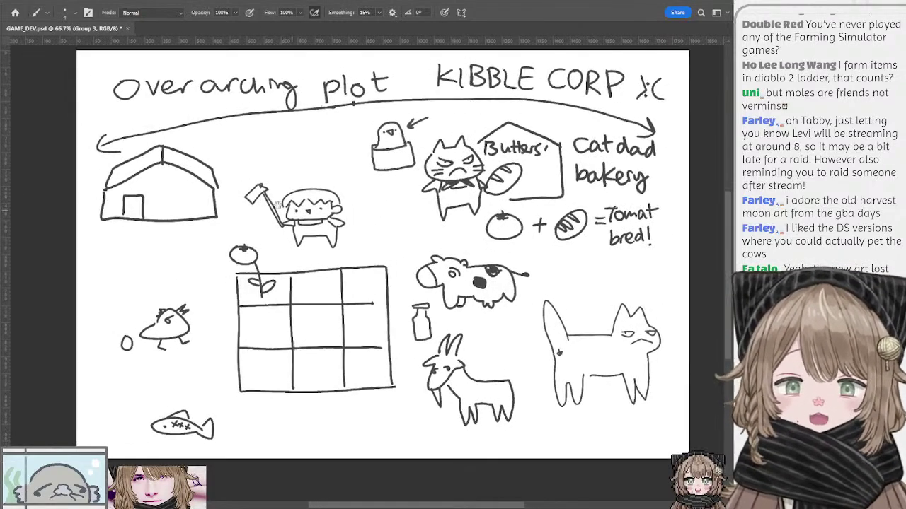
key("ctrl+shift+alt+n")
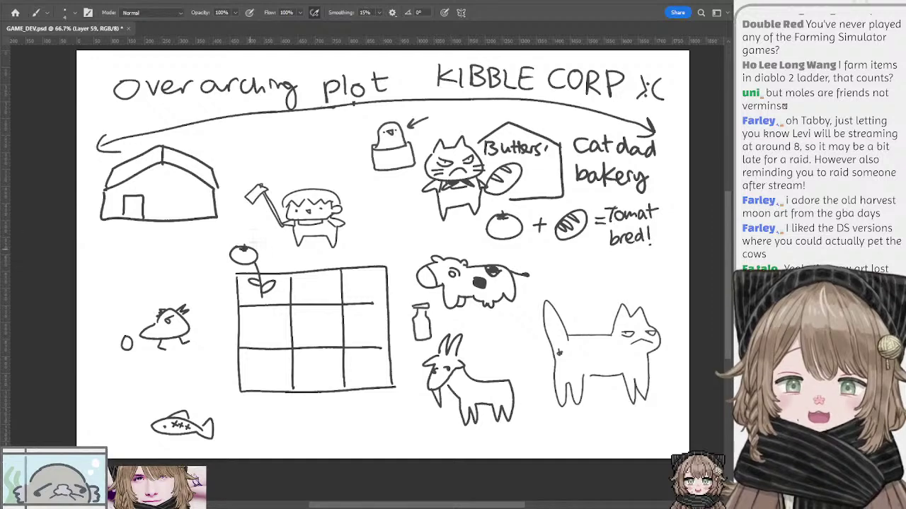
left_click_drag(336, 210, 237, 225)
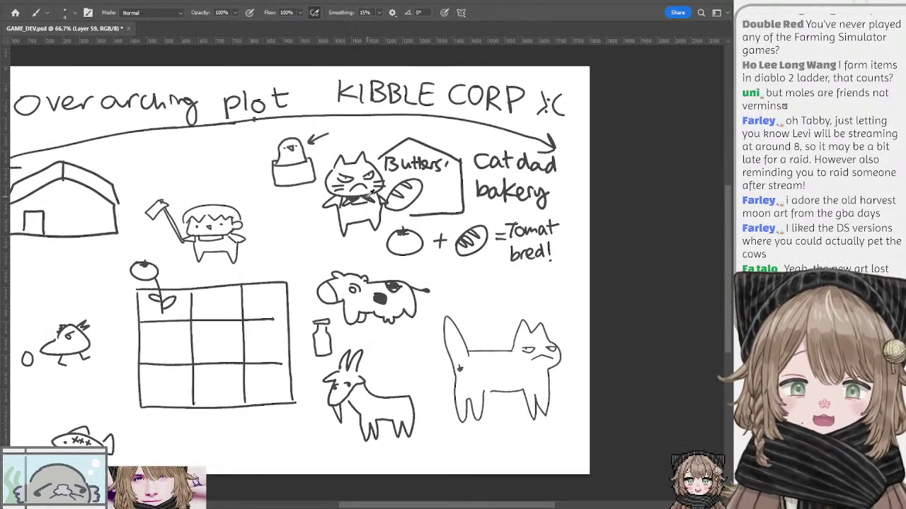
left_click_drag(354, 242, 359, 244)
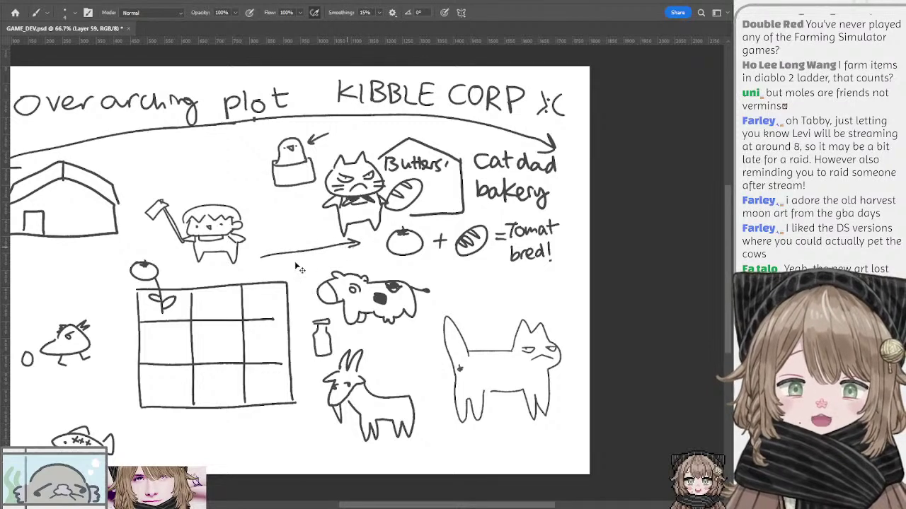
key("ctrl+z")
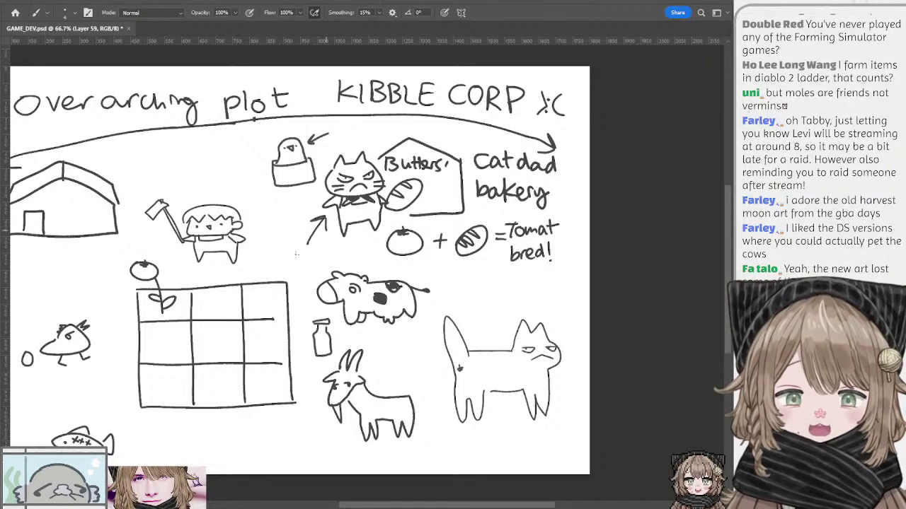
left_click_drag(276, 258, 362, 254)
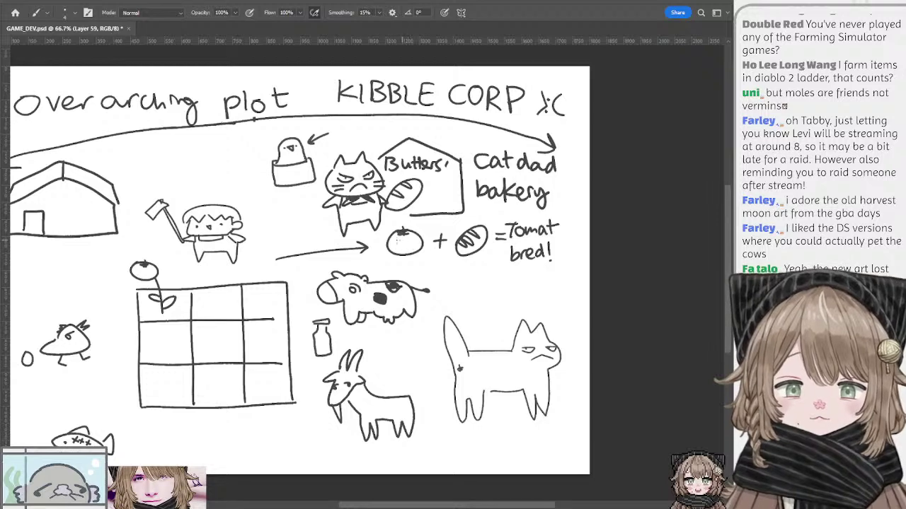
Handwrite "you're adopted" above the farmer in two lines
left_click_drag(160, 162, 167, 178)
left_click_drag(186, 162, 210, 160)
left_click_drag(214, 163, 220, 185)
mouse_move(228, 180)
left_mouse_down()
mouse_move(228, 196)
mouse_move(249, 188)
left_mouse_up()
left_click_drag(257, 174, 259, 189)
left_click_drag(339, 222, 316, 219)
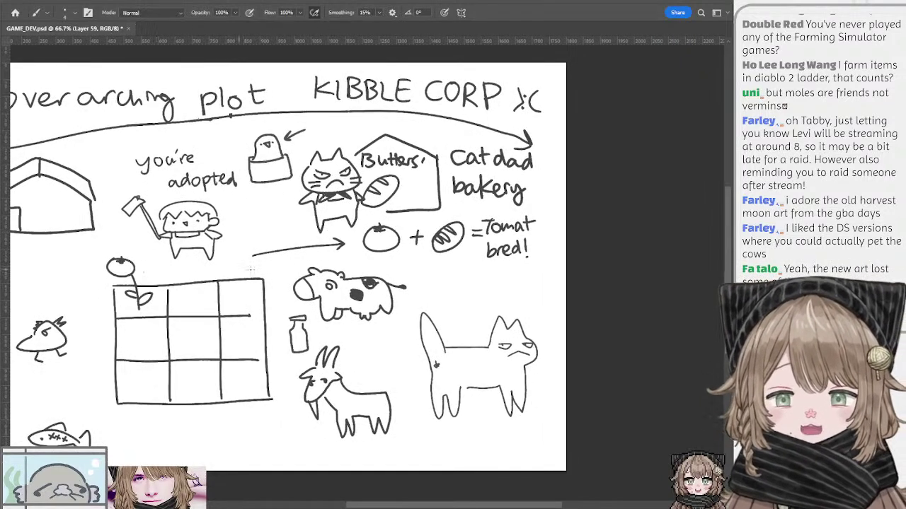
Erase the small arrow pointing at the bird in the box, and return to the Brush
left_click_drag(286, 259, 295, 257)
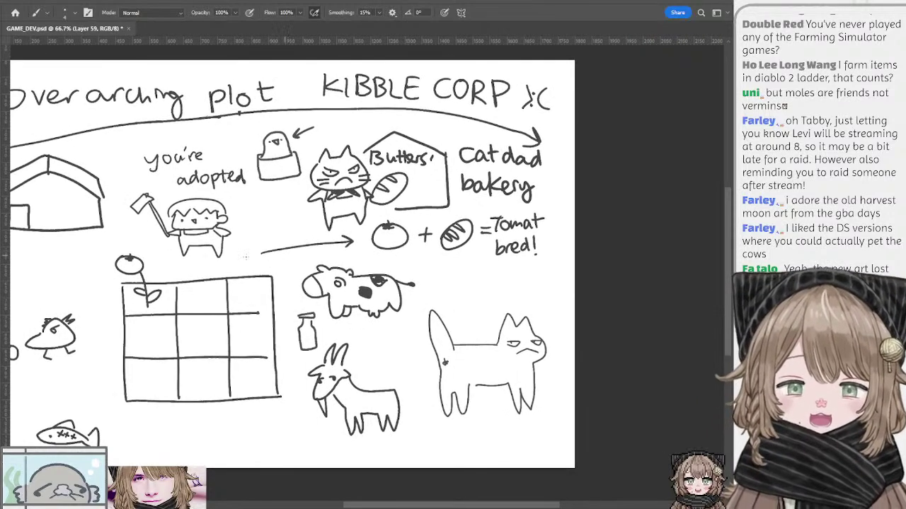
left_click_drag(418, 242, 389, 240)
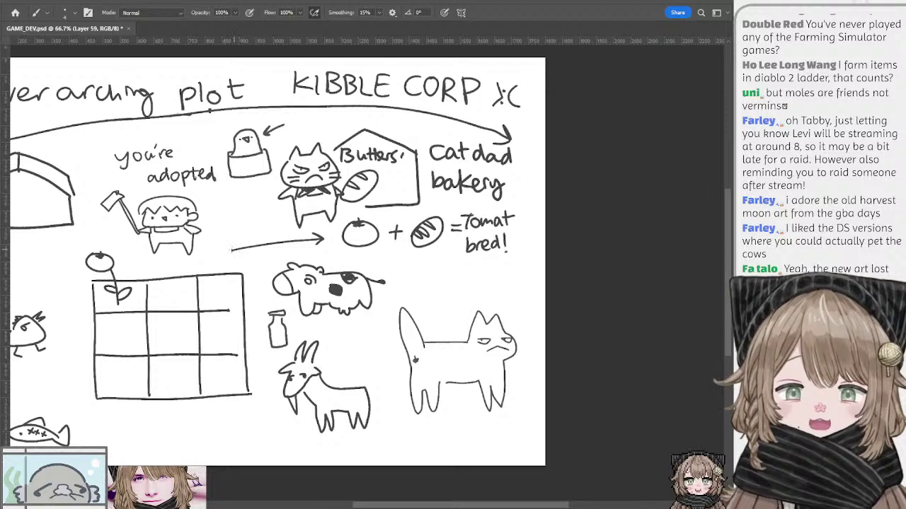
left_click_drag(234, 252, 268, 245)
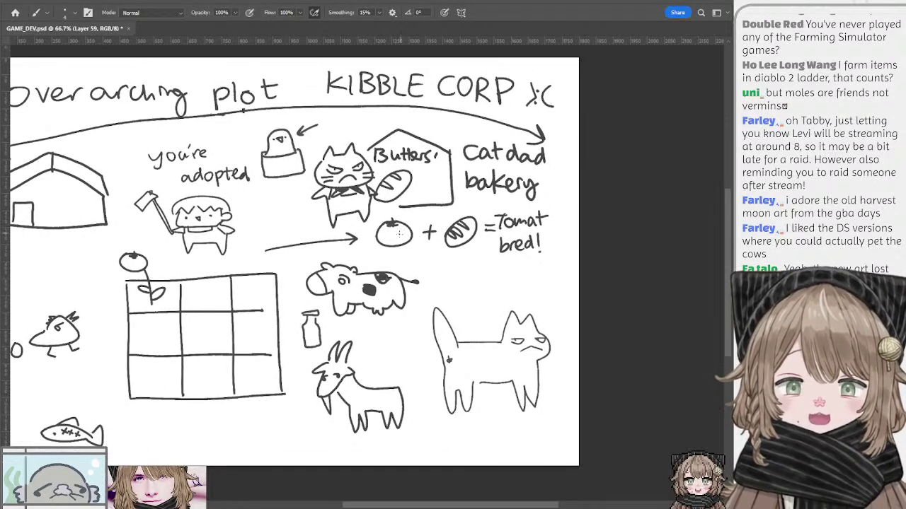
left_click_drag(399, 234, 329, 227)
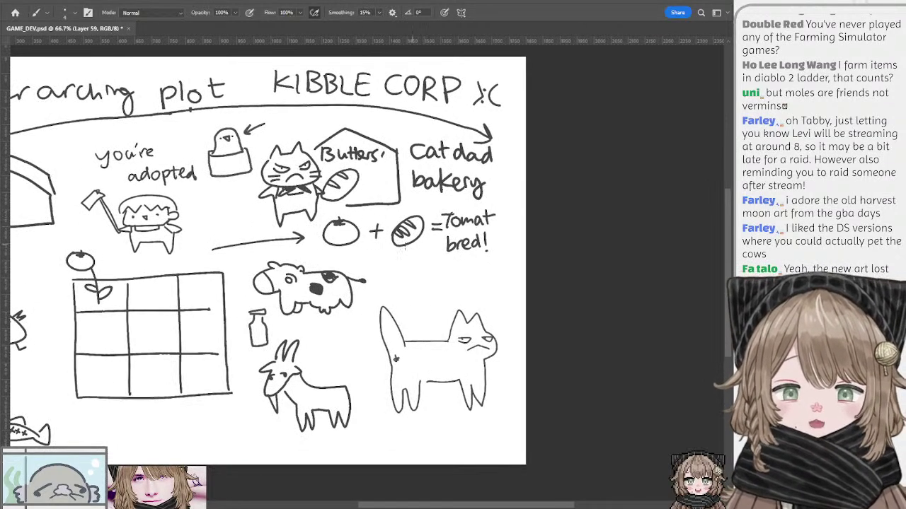
left_click_drag(410, 262, 433, 249)
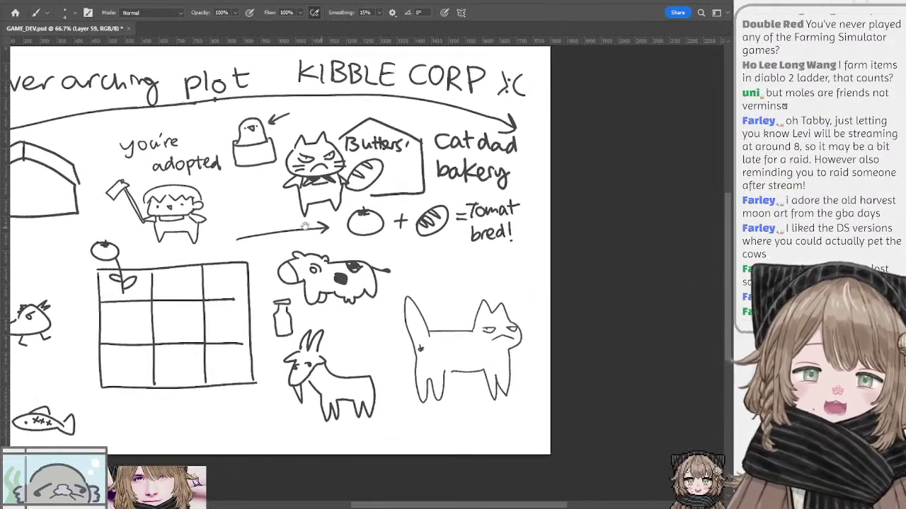
mouse_move(305, 226)
left_mouse_down()
mouse_move(361, 269)
mouse_move(394, 251)
left_mouse_up()
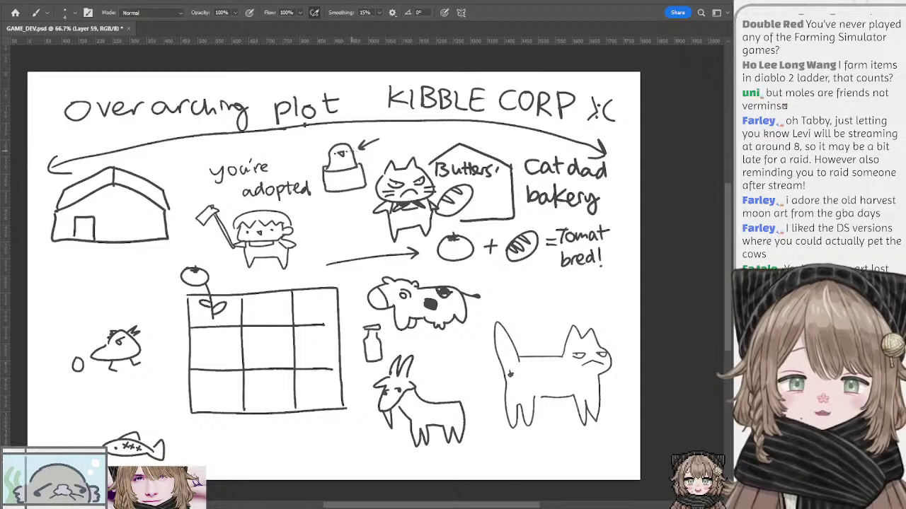
key("e")
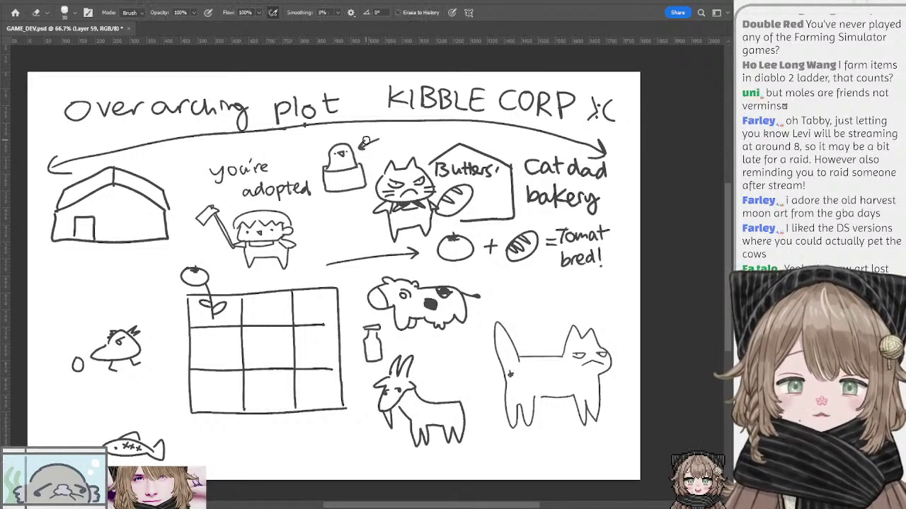
left_click_drag(386, 137, 360, 144)
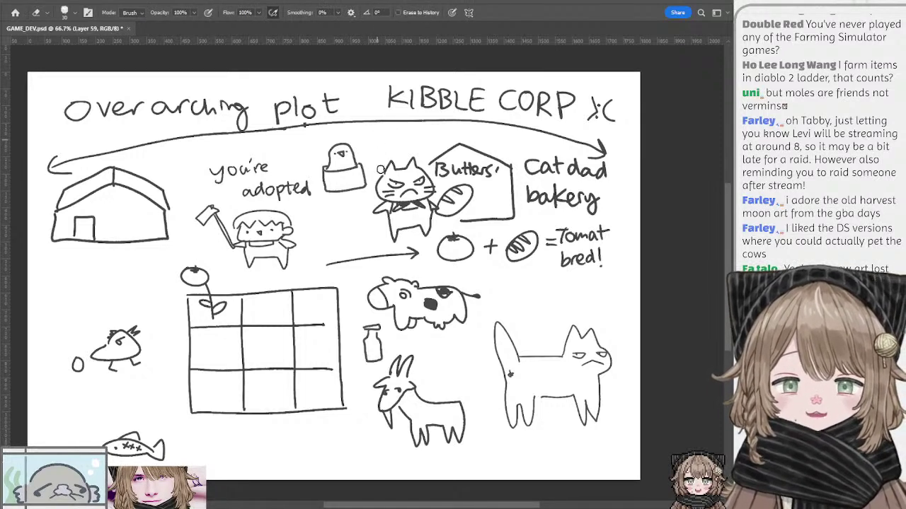
key("b")
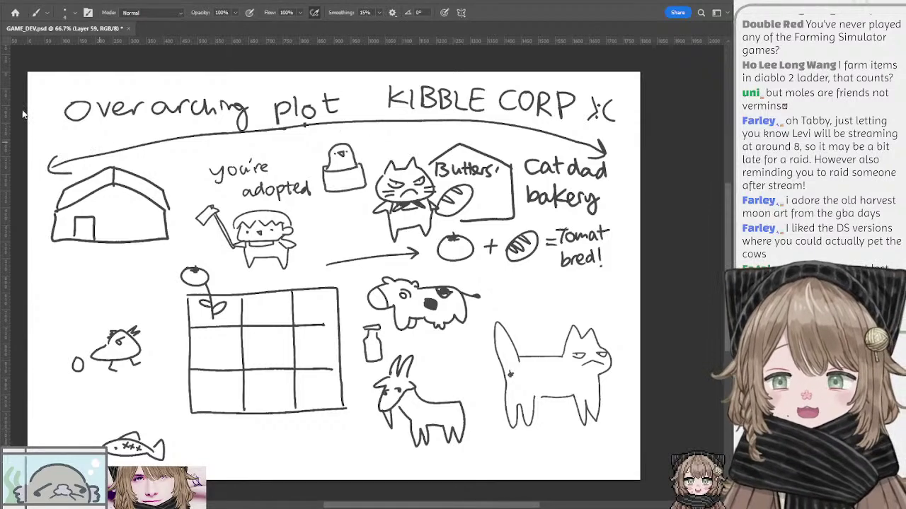
Redraw the face mark after the KIBBLE CORP title as a scowling cat head
key("ctrl+minus")
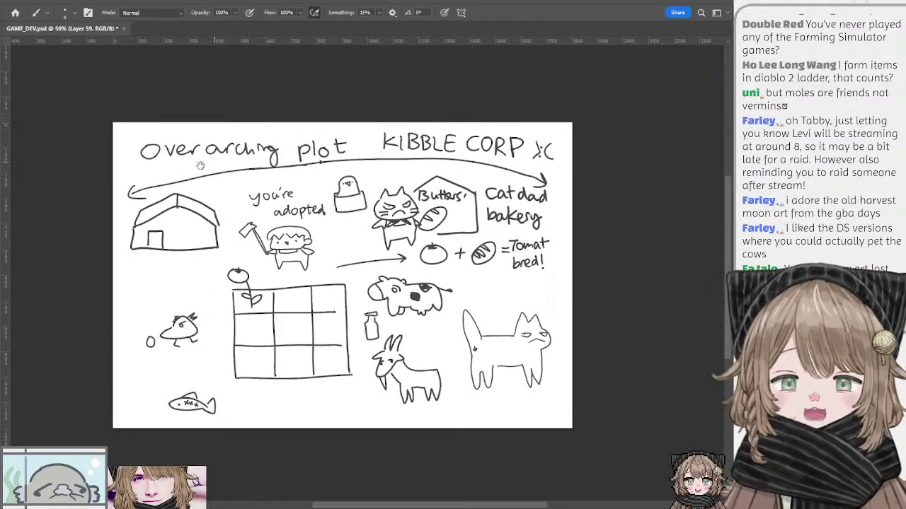
left_click_drag(201, 165, 208, 154)
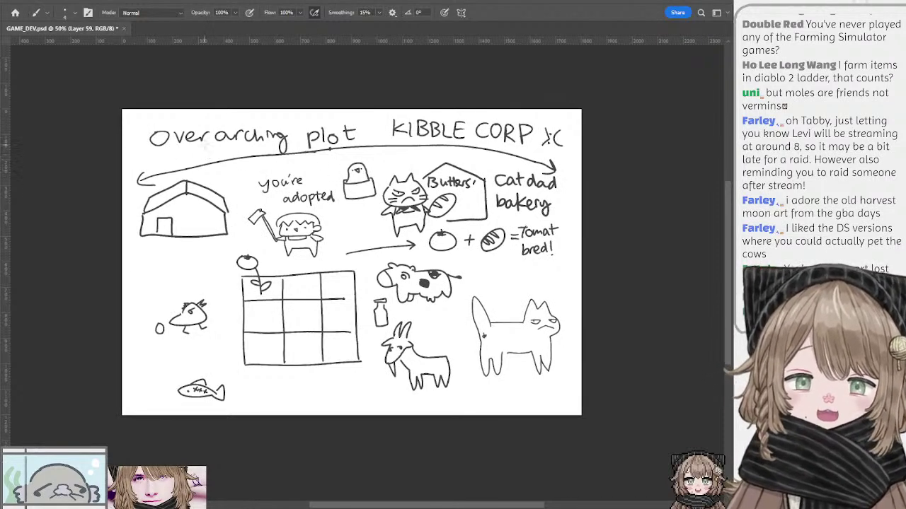
left_click_drag(279, 168, 279, 180)
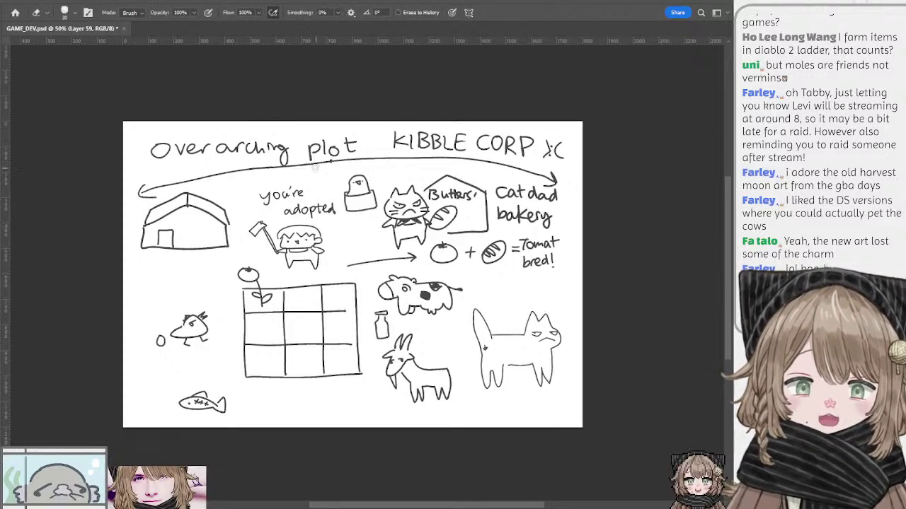
left_click_drag(426, 155, 351, 162)
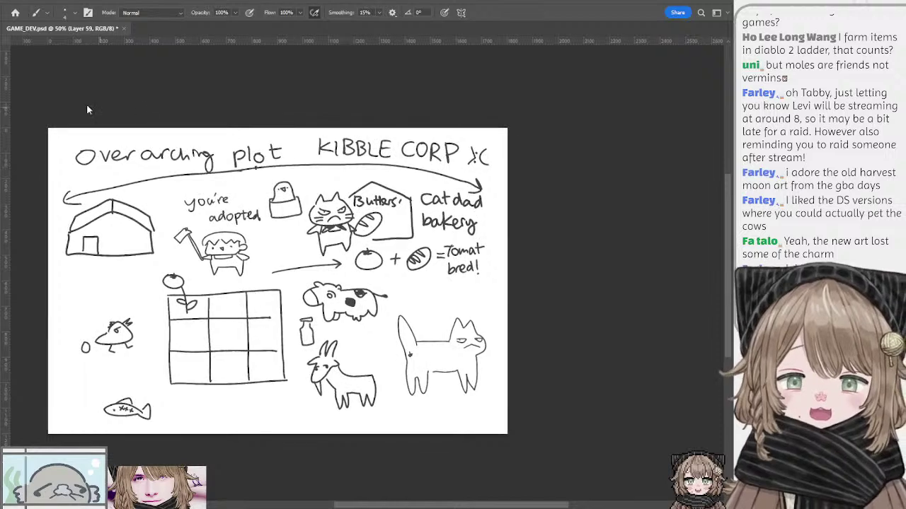
key("ctrl+plus")
left_click_drag(297, 122, 257, 155)
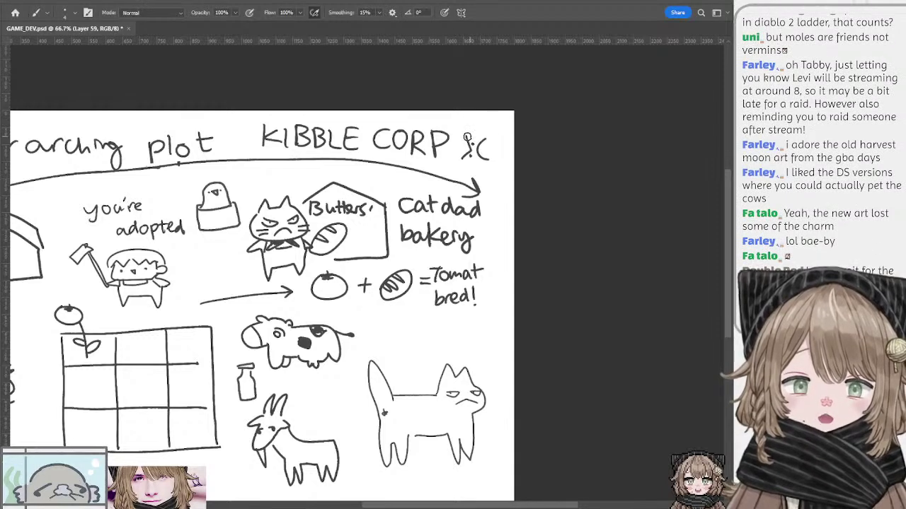
key("e")
mouse_move(467, 138)
left_mouse_down()
mouse_move(474, 155)
mouse_move(481, 132)
mouse_move(502, 157)
mouse_move(447, 161)
mouse_move(458, 137)
mouse_move(469, 152)
mouse_move(488, 151)
mouse_move(475, 157)
left_mouse_up()
key("b")
key("ctrl+z")
mouse_move(212, 164)
left_mouse_down()
mouse_move(318, 147)
mouse_move(364, 120)
left_mouse_up()
key("ctrl+minus")
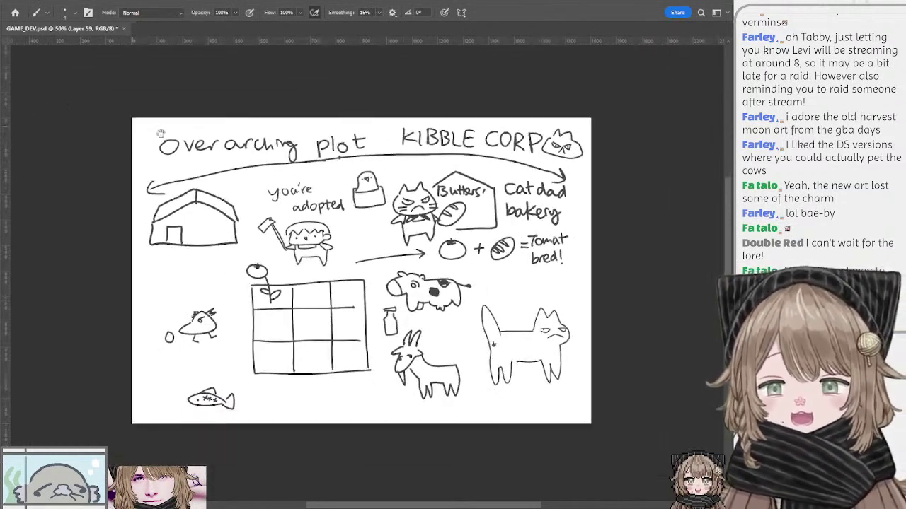
key("ctrl+plus")
left_click_drag(205, 225, 266, 142)
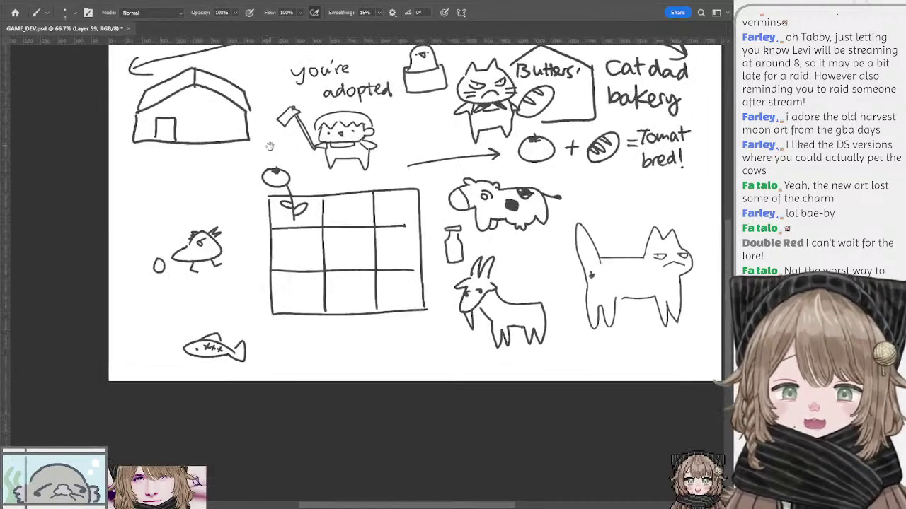
scroll(404, 212, "right", 2)
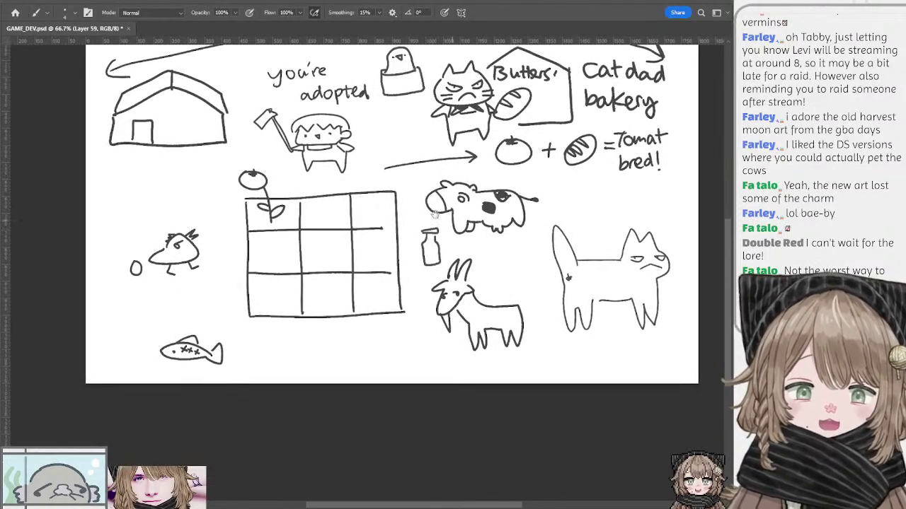
scroll(436, 214, "down", 1)
scroll(436, 214, "right", 2)
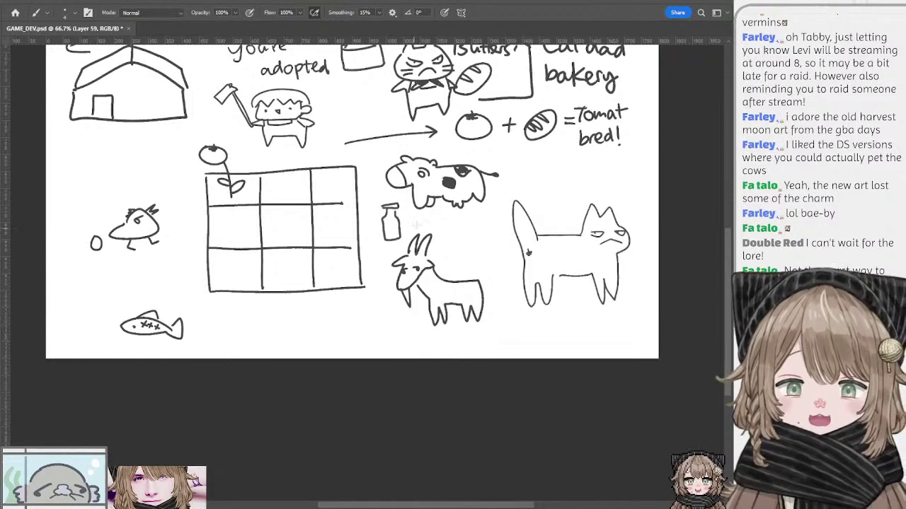
key("l")
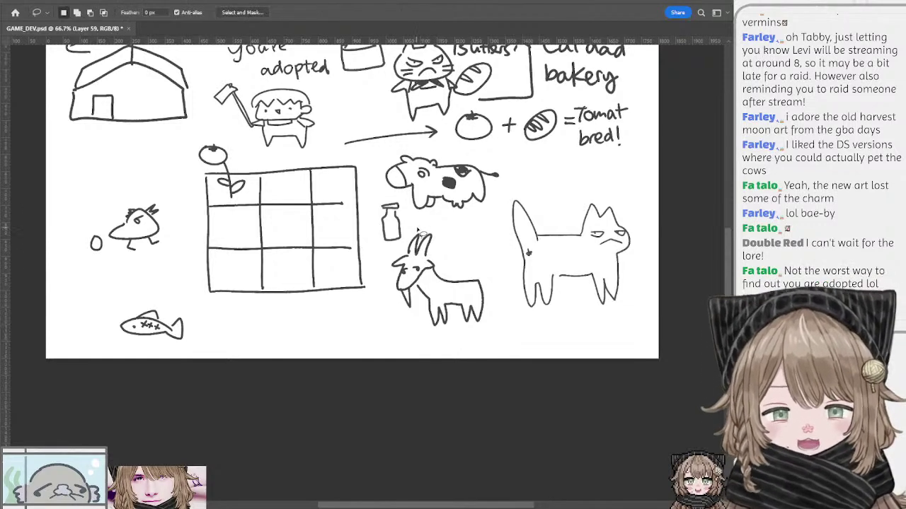
mouse_move(402, 223)
left_mouse_down()
mouse_move(381, 264)
mouse_move(358, 251)
mouse_move(434, 224)
left_mouse_up()
key("b")
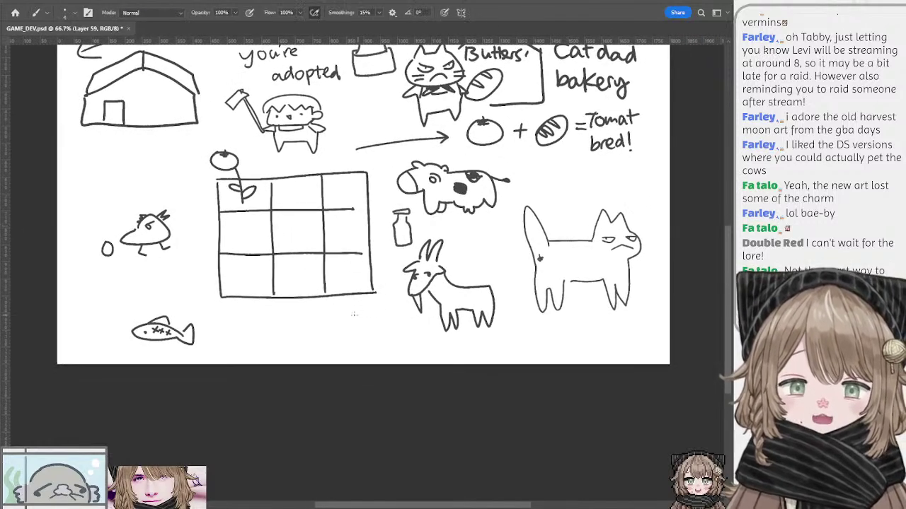
Draw a woolly sheep under the crop grid with a small ball of wool beside it
mouse_move(350, 309)
left_mouse_down()
mouse_move(343, 351)
mouse_move(348, 310)
mouse_move(320, 332)
mouse_move(311, 315)
mouse_move(341, 317)
mouse_move(339, 346)
left_mouse_up()
key("ctrl+z")
left_click_drag(342, 346, 348, 345)
left_click_drag(377, 344, 383, 341)
key("ctrl+z")
mouse_move(385, 338)
left_mouse_down()
mouse_move(375, 325)
mouse_move(352, 333)
left_mouse_up()
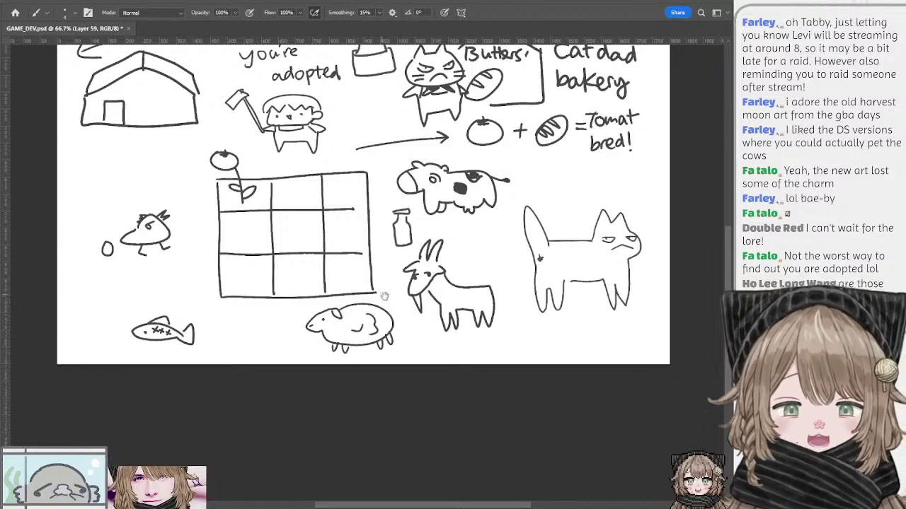
left_click_drag(385, 296, 351, 293)
mouse_move(382, 334)
left_mouse_down()
mouse_move(390, 343)
mouse_move(373, 335)
left_mouse_up()
Try crossing out the goat with two diagonal strokes
left_click_drag(447, 247, 393, 327)
left_click_drag(369, 261, 457, 320)
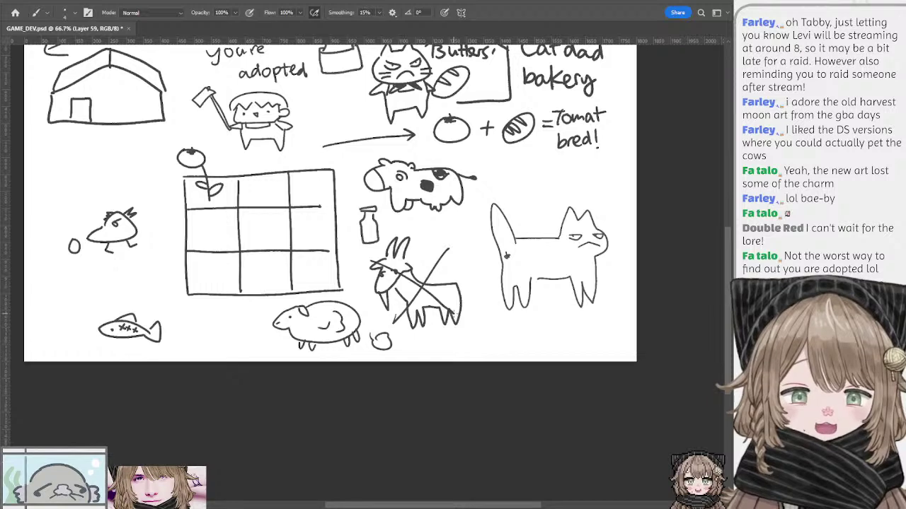
key("ctrl+z")
key("ctrl+z")
Handwrite the label "moutain go" above the goat's back
mouse_move(433, 252)
left_mouse_down()
mouse_move(451, 232)
mouse_move(446, 251)
mouse_move(439, 241)
mouse_move(394, 251)
left_mouse_up()
key("ctrl+z")
key("ctrl+z")
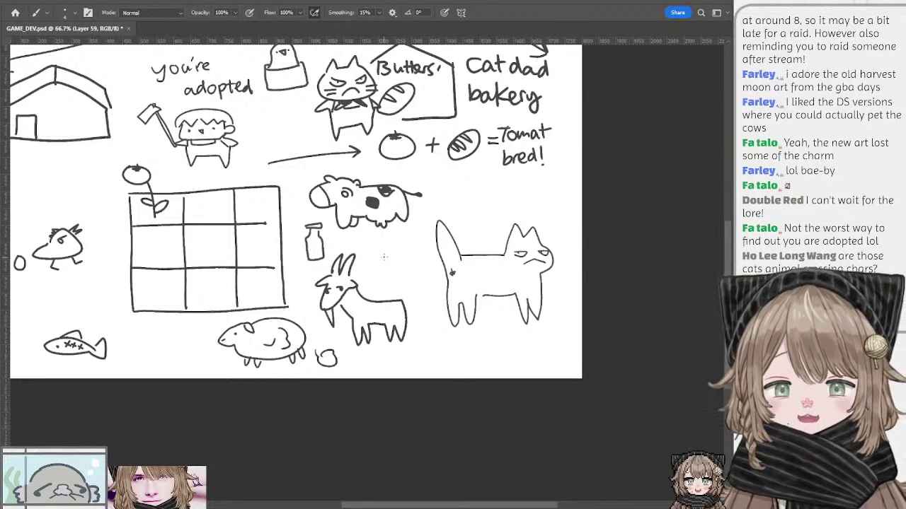
mouse_move(385, 263)
left_mouse_down()
mouse_move(416, 246)
mouse_move(410, 262)
mouse_move(402, 252)
mouse_move(419, 254)
mouse_move(414, 265)
mouse_move(397, 259)
mouse_move(453, 253)
mouse_move(411, 274)
left_mouse_up()
key("ctrl+z")
key("ctrl+z")
key("ctrl+z")
key("ctrl+z")
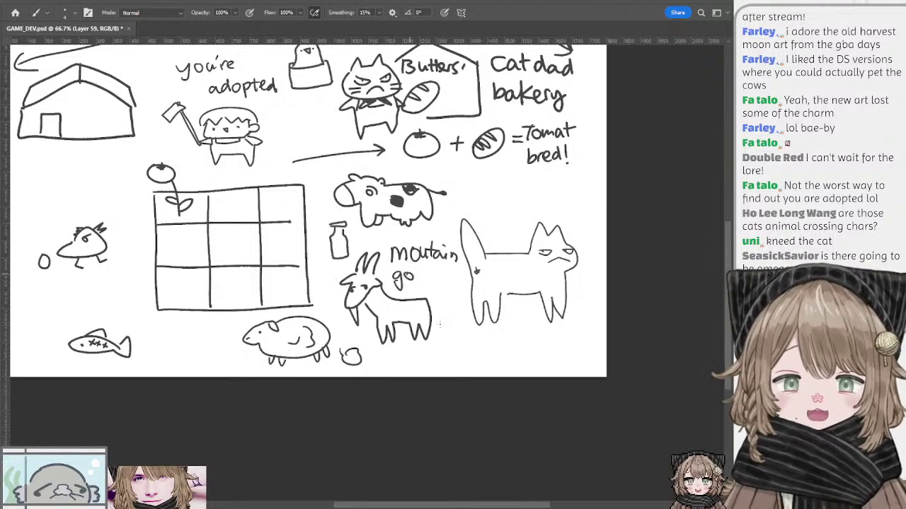
Lasso the large standing cat beside the goat, delete it and deselect
left_click_drag(440, 324, 400, 274)
left_click_drag(404, 313, 423, 291)
key("ctrl+z")
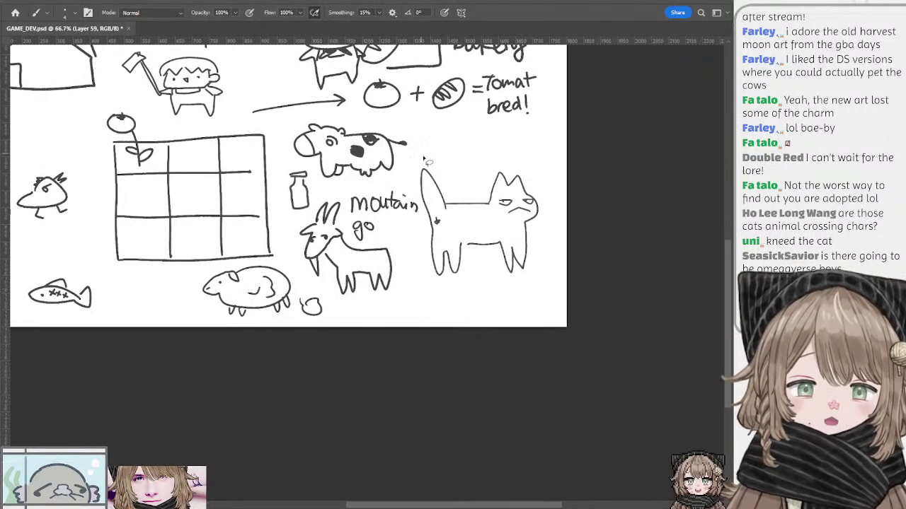
key("l")
mouse_move(424, 161)
left_mouse_down()
mouse_move(427, 220)
mouse_move(549, 280)
mouse_move(518, 155)
mouse_move(444, 261)
left_mouse_up()
key("Delete")
key("ctrl+d")
Draw a mountain outline with a small shoulder and a pointed peak in the empty area beside the goat
key("b")
mouse_move(393, 330)
left_mouse_down()
mouse_move(449, 262)
mouse_move(477, 277)
mouse_move(494, 310)
left_mouse_up()
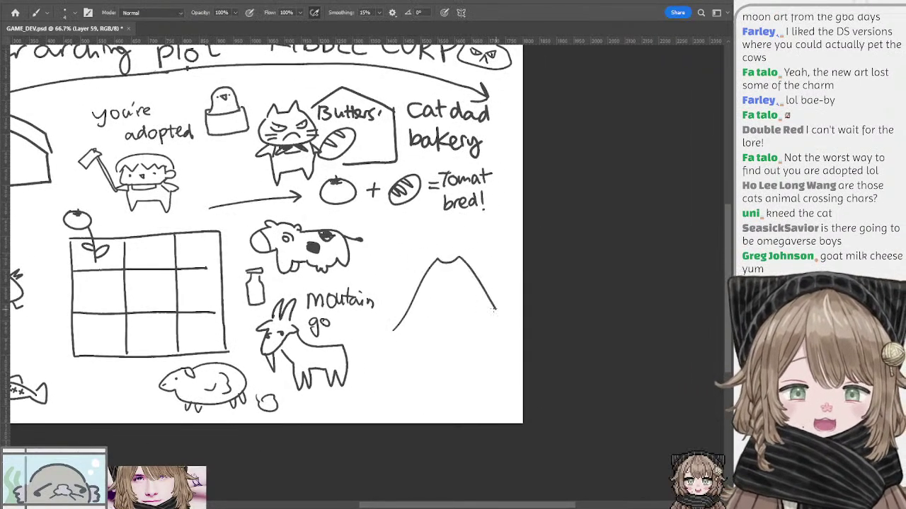
key("ctrl+z")
mouse_move(385, 327)
left_mouse_down()
mouse_move(428, 264)
mouse_move(469, 277)
mouse_move(501, 318)
left_mouse_up()
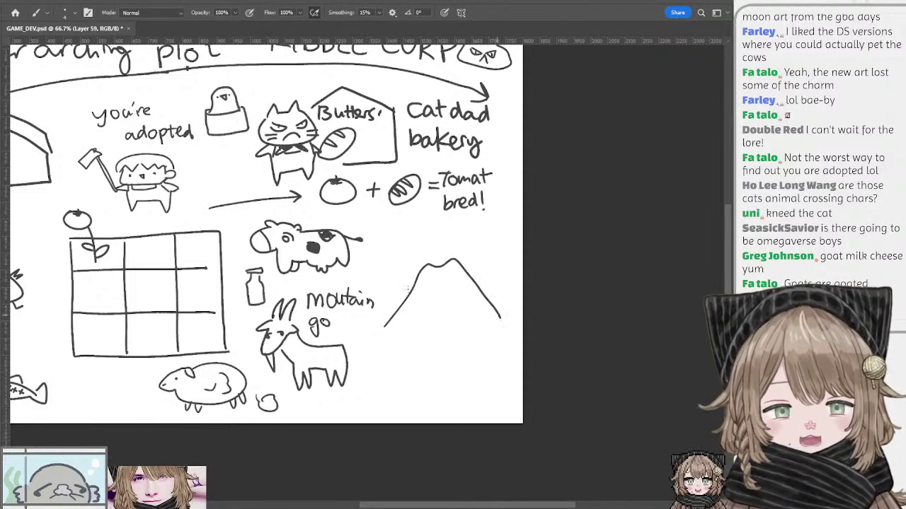
key("ctrl+z")
mouse_move(383, 327)
left_mouse_down()
mouse_move(429, 258)
mouse_move(509, 329)
left_mouse_up()
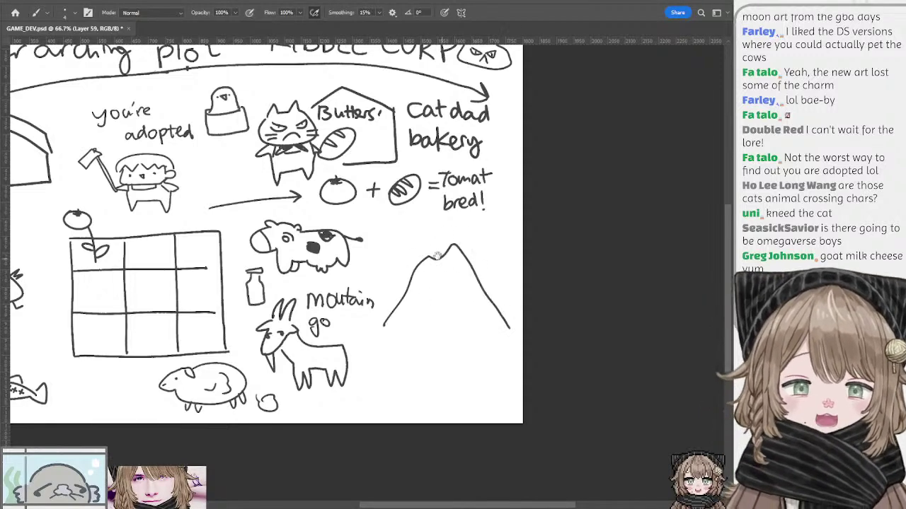
Draw a small standing goat with horns and legs inside the mountain outline
mouse_move(438, 255)
left_mouse_down()
mouse_move(448, 259)
mouse_move(433, 294)
mouse_move(452, 284)
mouse_move(446, 311)
mouse_move(462, 314)
left_mouse_up()
mouse_move(452, 280)
left_mouse_down()
mouse_move(475, 283)
mouse_move(482, 314)
mouse_move(471, 297)
mouse_move(481, 278)
left_mouse_up()
mouse_move(436, 301)
left_mouse_down()
mouse_move(442, 312)
mouse_move(435, 295)
mouse_move(428, 306)
left_mouse_up()
key("ctrl+z")
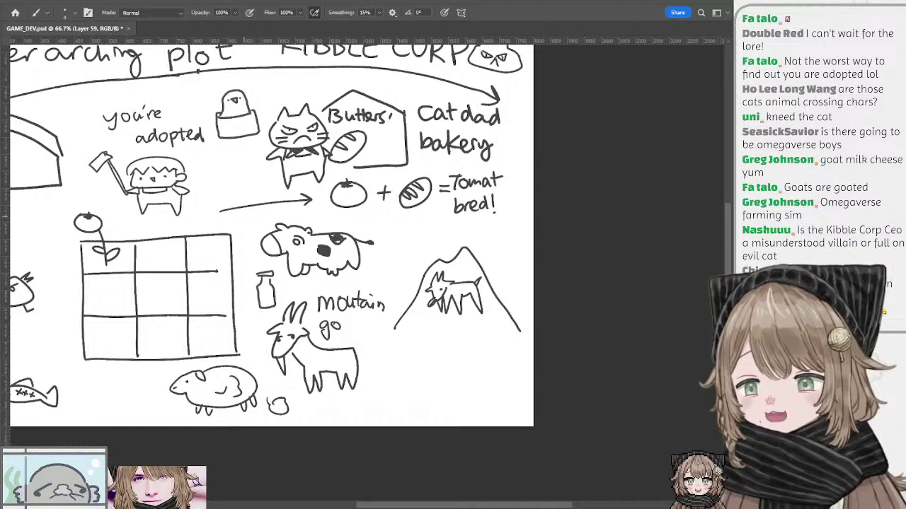
Paste the "Goat Mineral" bag image over the sketches and enlarge it to about 373%
key("ctrl+v")
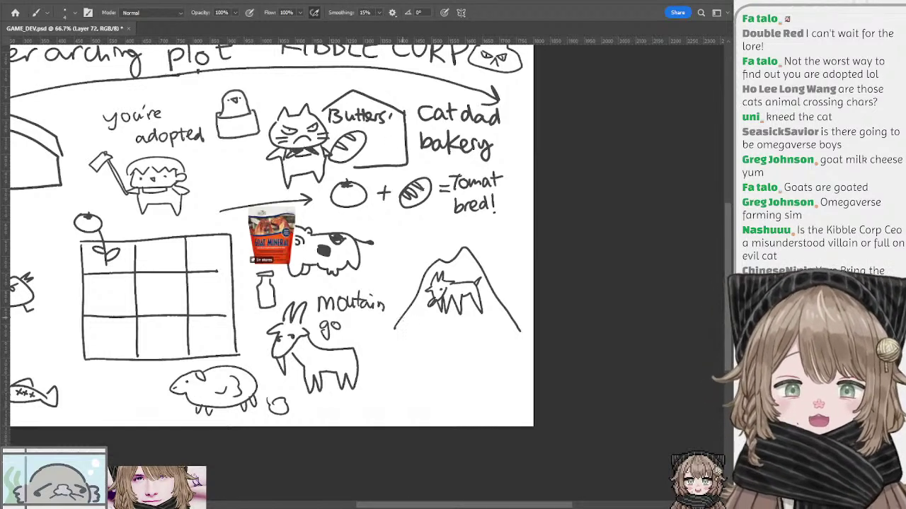
key("v")
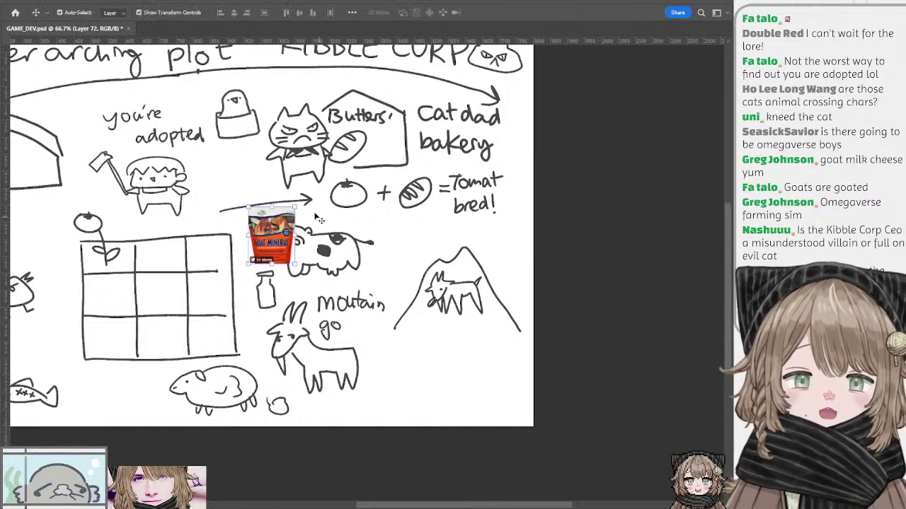
left_click_drag(295, 207, 373, 140)
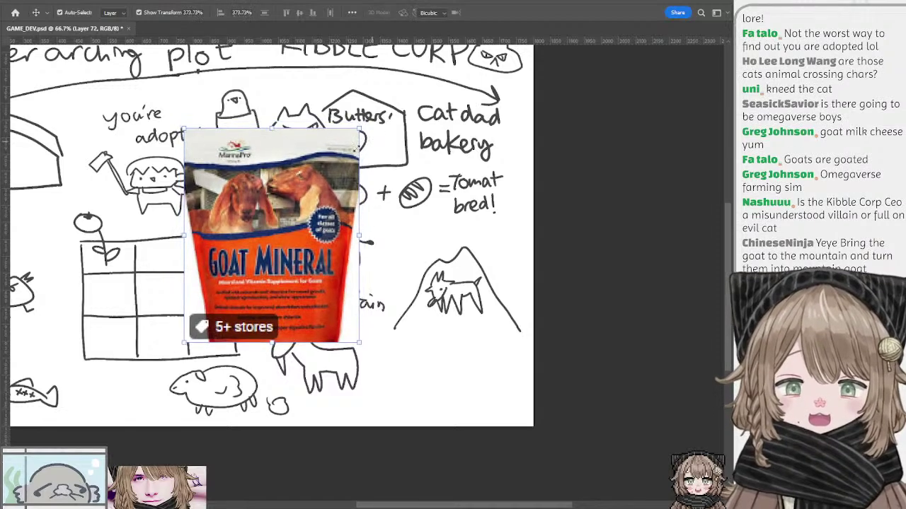
key("Return")
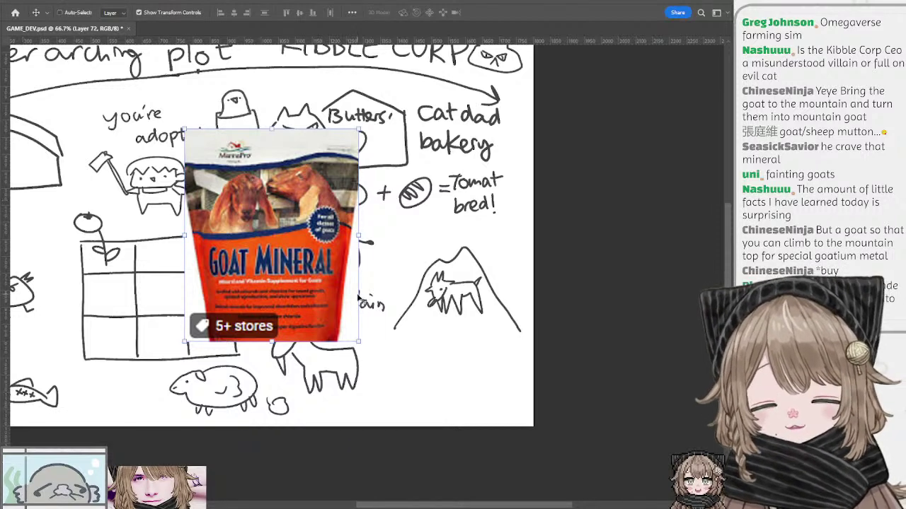
Paste the "I crave that mineral" goat meme over the bag image and enlarge it to about 237%
key("ctrl+v")
left_click_drag(288, 133, 296, 59)
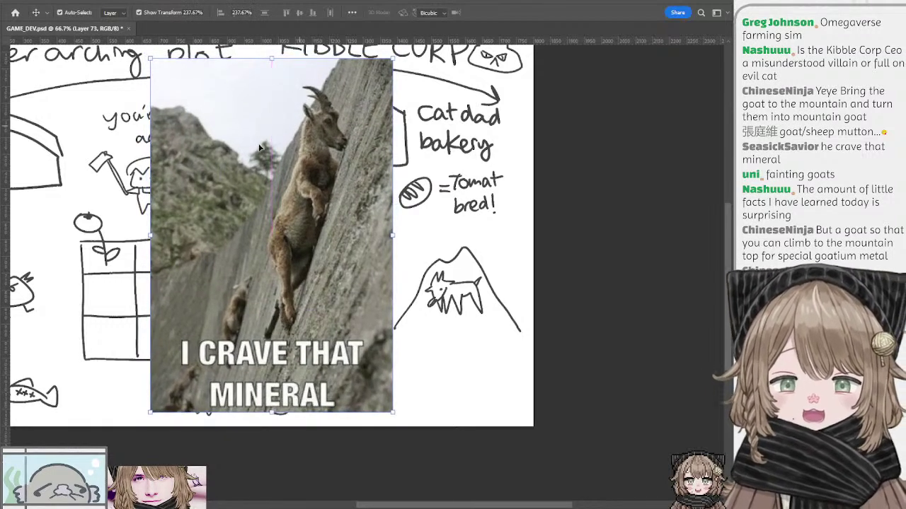
key("Return")
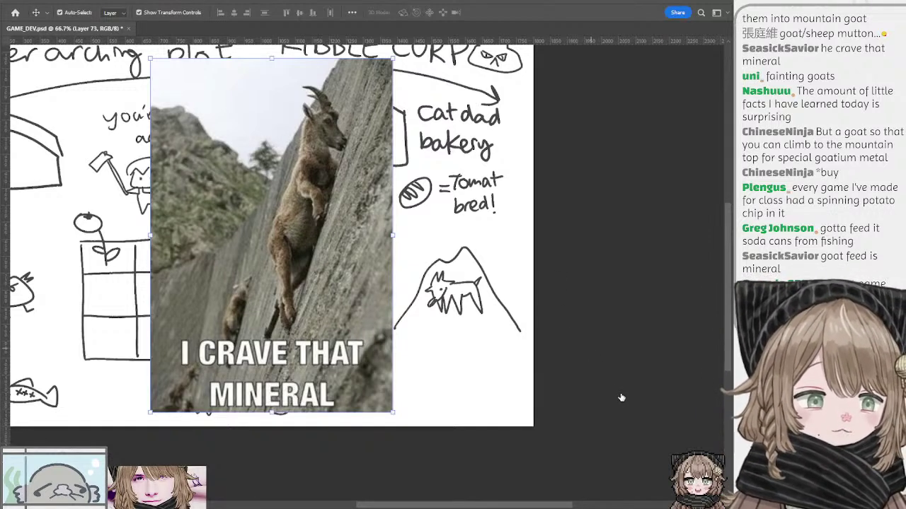
Show the red handwritten ideas page, activate its PLOT layer and paint a filled bullet beneath the "natural vs technology" entry
left_click(633, 252)
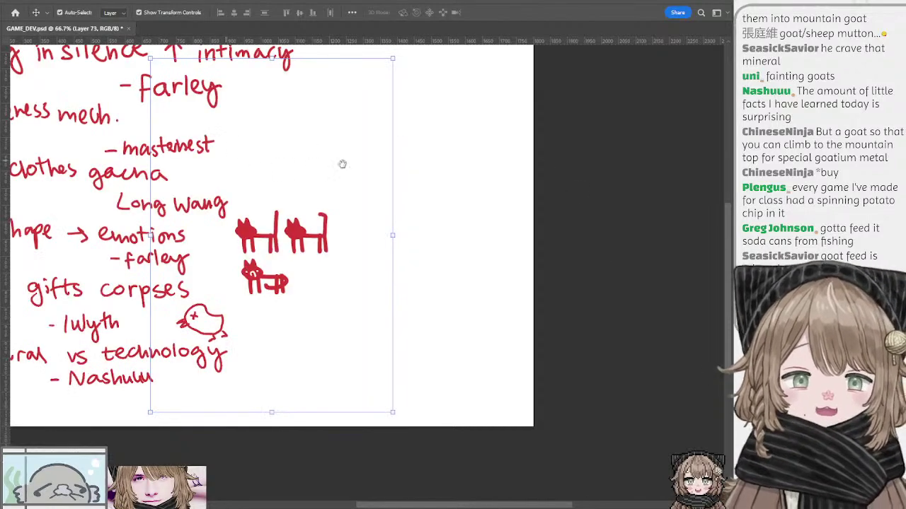
mouse_move(242, 162)
left_mouse_down()
mouse_move(403, 194)
mouse_move(419, 142)
left_mouse_up()
key("b")
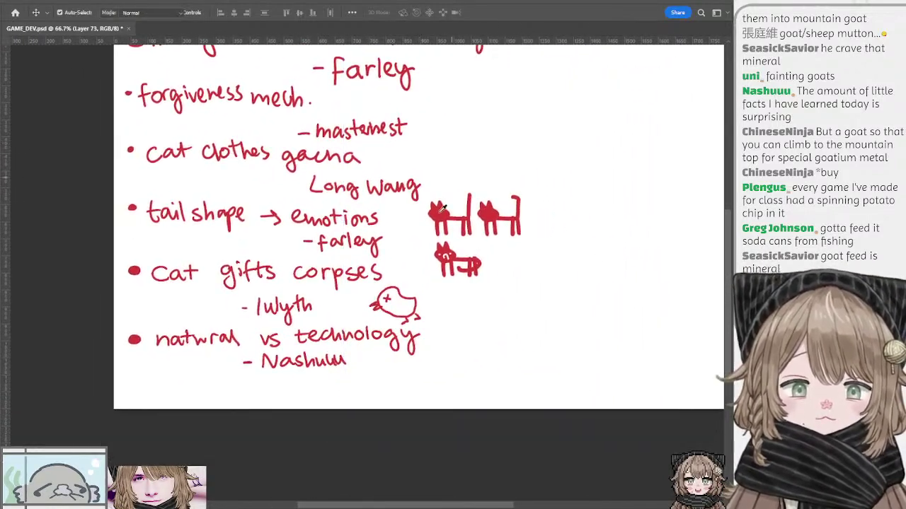
key("v")
mouse_move(361, 254)
left_mouse_down()
mouse_move(423, 196)
mouse_move(416, 215)
left_mouse_up()
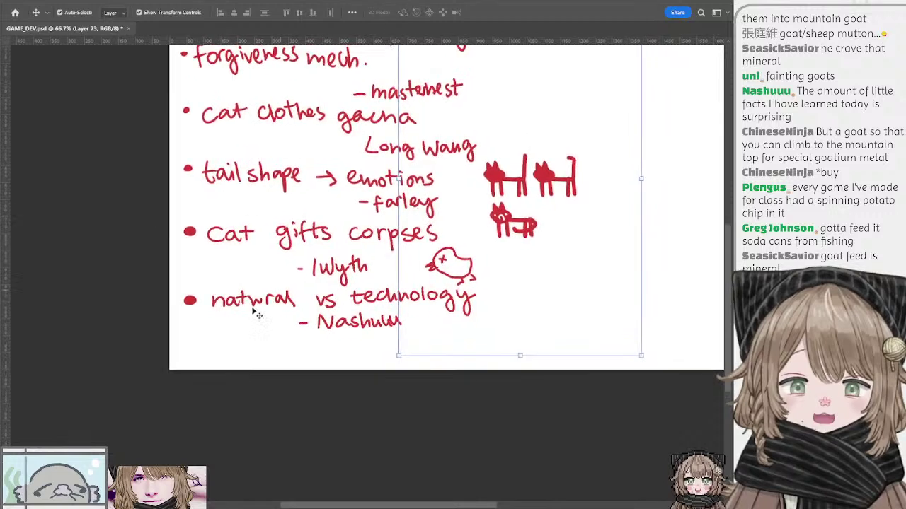
key("b")
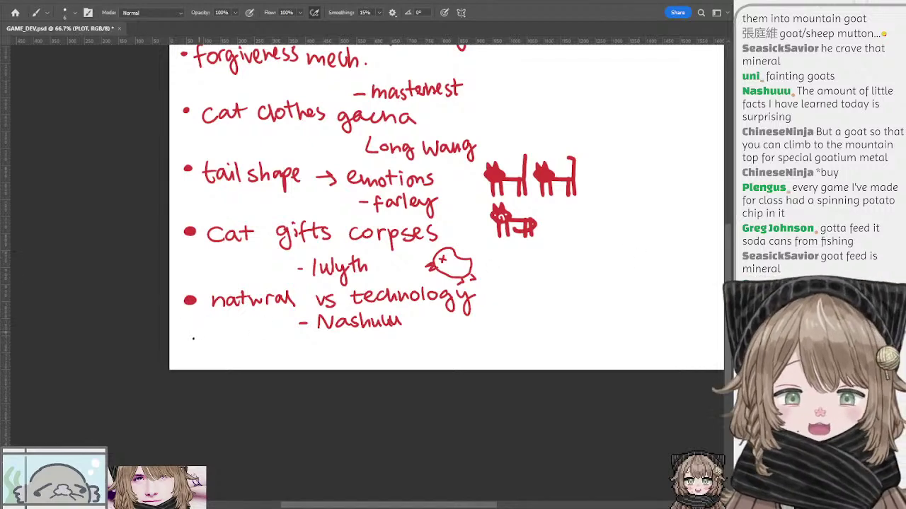
left_click_drag(193, 337, 232, 321)
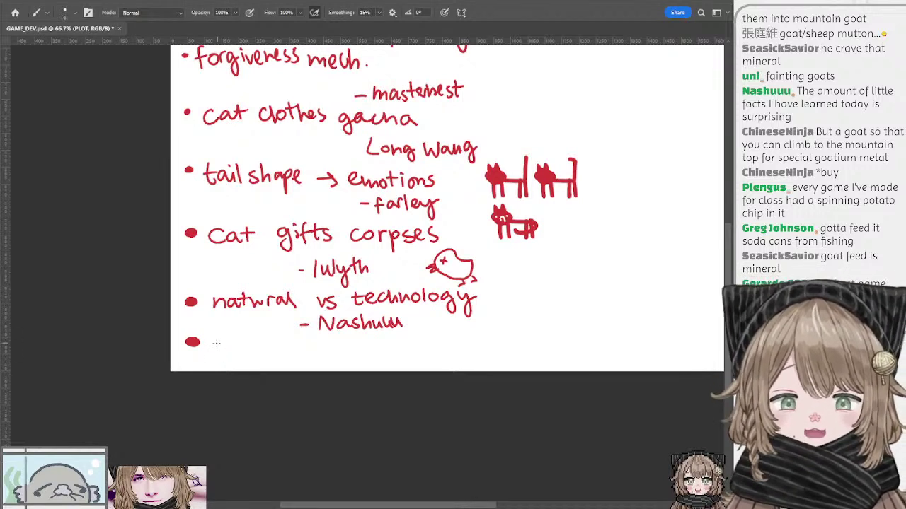
Handwrite "Kibble corp misunderstood CEO" in red beside the new bullet
mouse_move(217, 341)
left_mouse_down()
mouse_move(218, 357)
mouse_move(240, 342)
left_mouse_up()
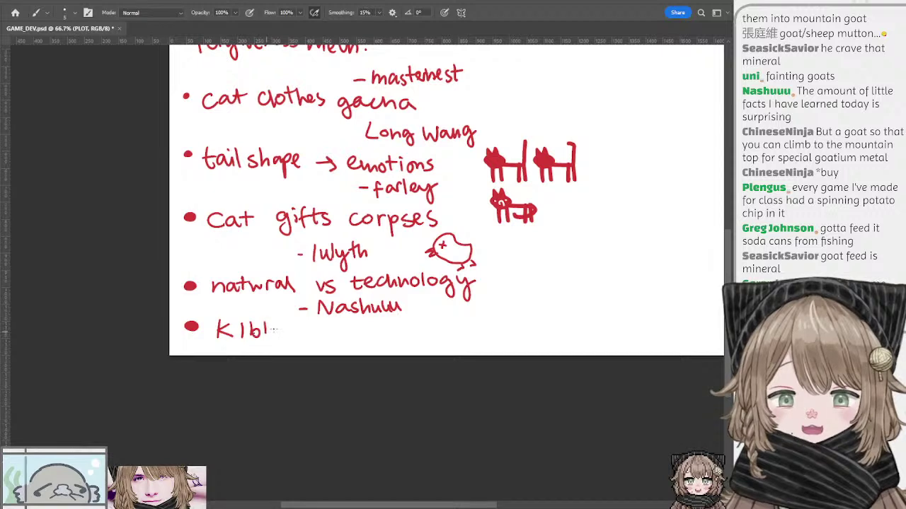
mouse_move(317, 325)
left_mouse_down()
mouse_move(338, 335)
mouse_move(359, 331)
left_mouse_up()
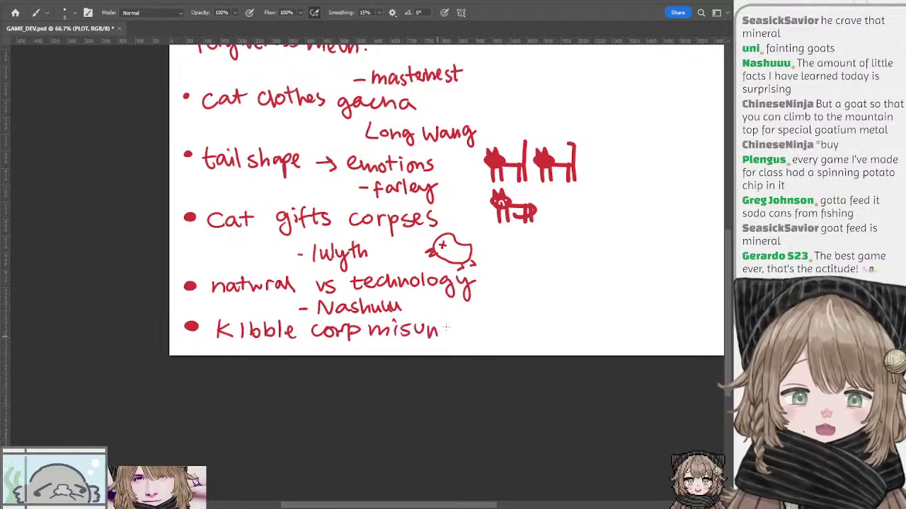
mouse_move(457, 330)
left_mouse_down()
mouse_move(515, 331)
mouse_move(486, 310)
mouse_move(478, 327)
left_mouse_up()
mouse_move(487, 311)
left_mouse_down()
mouse_move(502, 327)
mouse_move(519, 314)
mouse_move(473, 322)
left_mouse_up()
scroll(519, 314, "right", 5)
mouse_move(490, 305)
left_mouse_down()
mouse_move(482, 320)
mouse_move(475, 314)
mouse_move(486, 316)
left_mouse_up()
Continue the Kibble corp line with the handwritten remark "- also addicted to kibble", wrapping the last word underneath
scroll(519, 308, "right", 3)
mouse_move(496, 308)
left_mouse_down()
mouse_move(495, 295)
mouse_move(547, 310)
left_mouse_up()
scroll(535, 299, "right", 2)
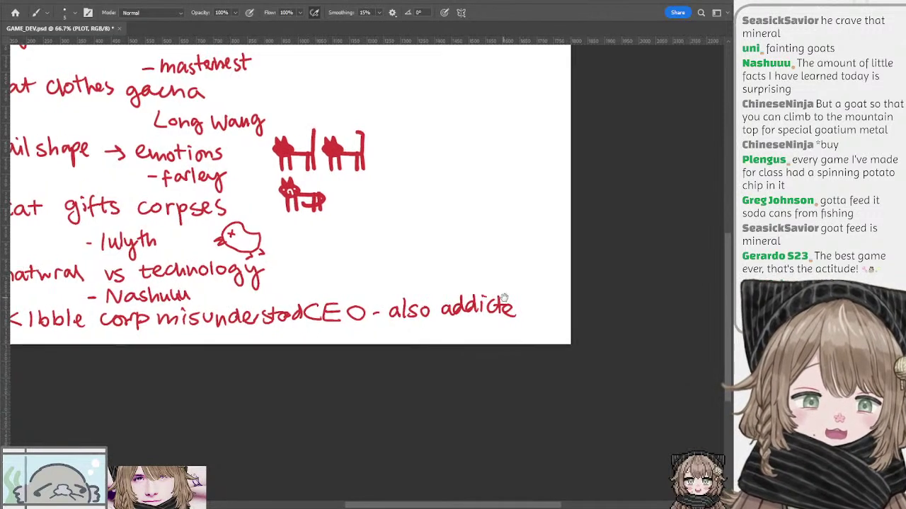
left_click_drag(524, 309, 527, 297)
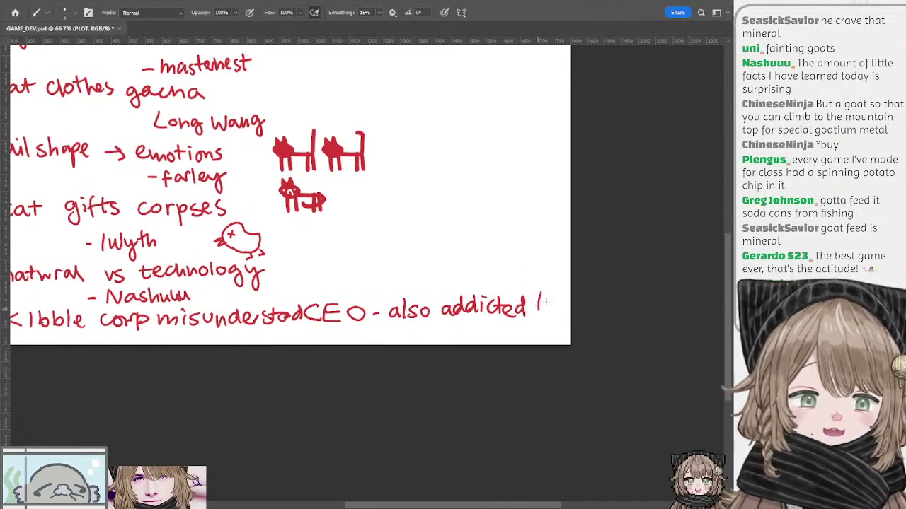
left_click_drag(422, 328, 470, 337)
left_click_drag(348, 319, 474, 318)
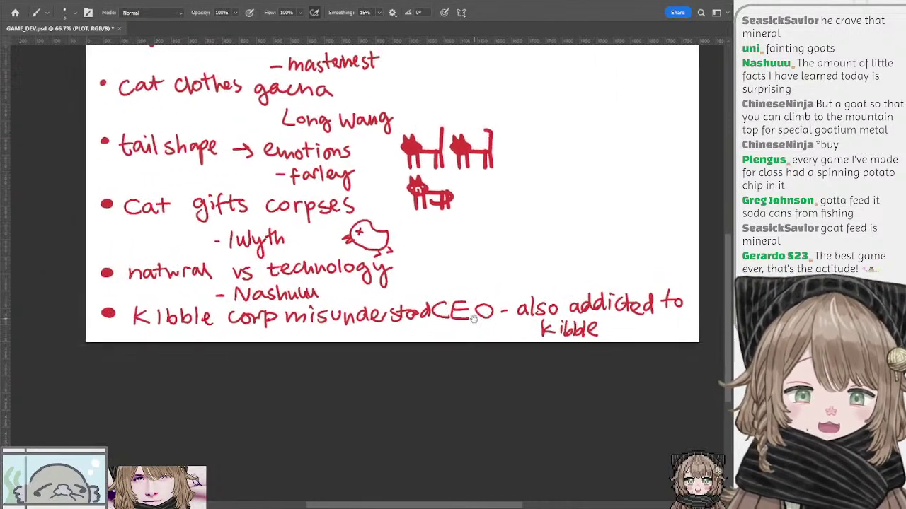
mouse_move(339, 273)
left_mouse_down()
mouse_move(359, 314)
mouse_move(398, 344)
left_mouse_up()
scroll(397, 341, "up", 1)
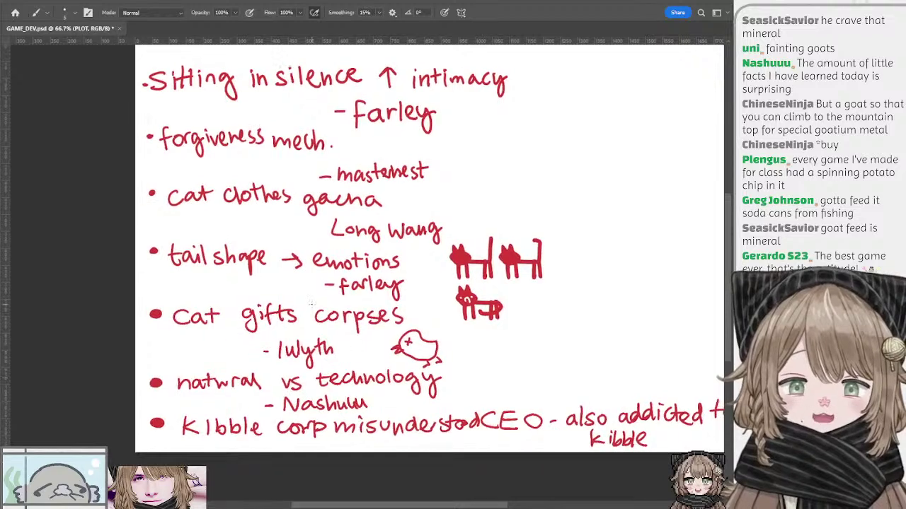
left_click_drag(301, 175, 285, 198)
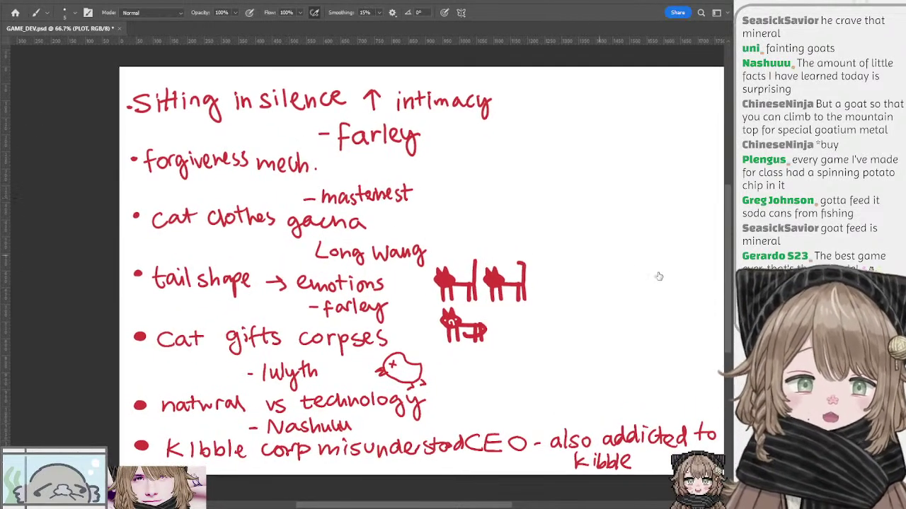
Look through the "Why you should care" page, kitten photos, farming game screenshots and pixel art portfolio, ending on the "overarching plot" page
left_click(621, 282)
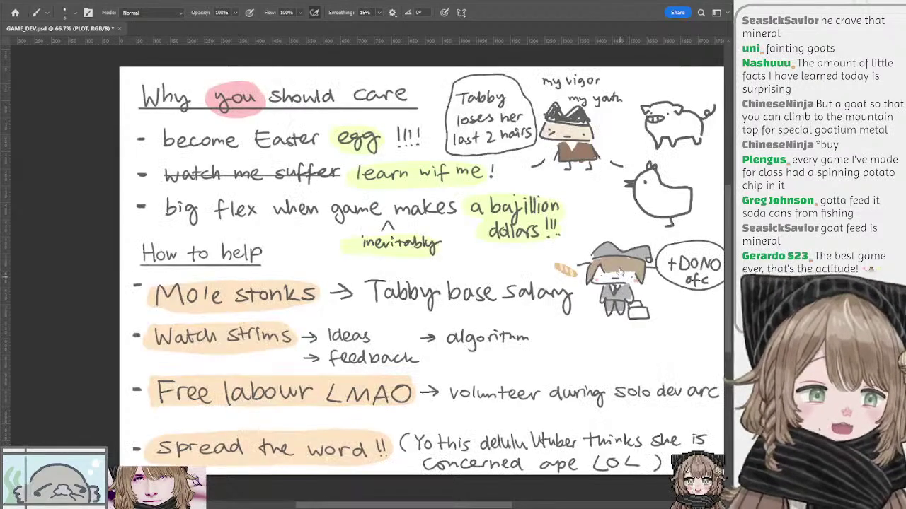
left_click(627, 304)
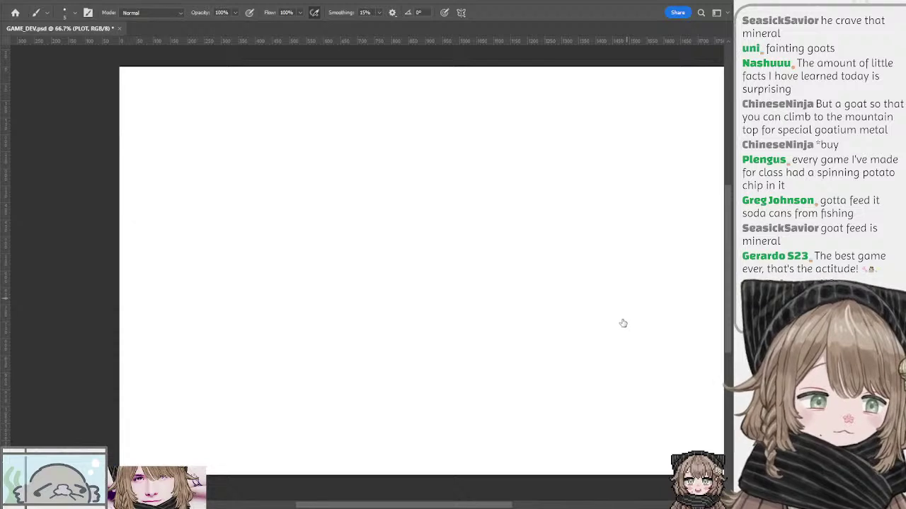
left_click(623, 321)
left_click(622, 322)
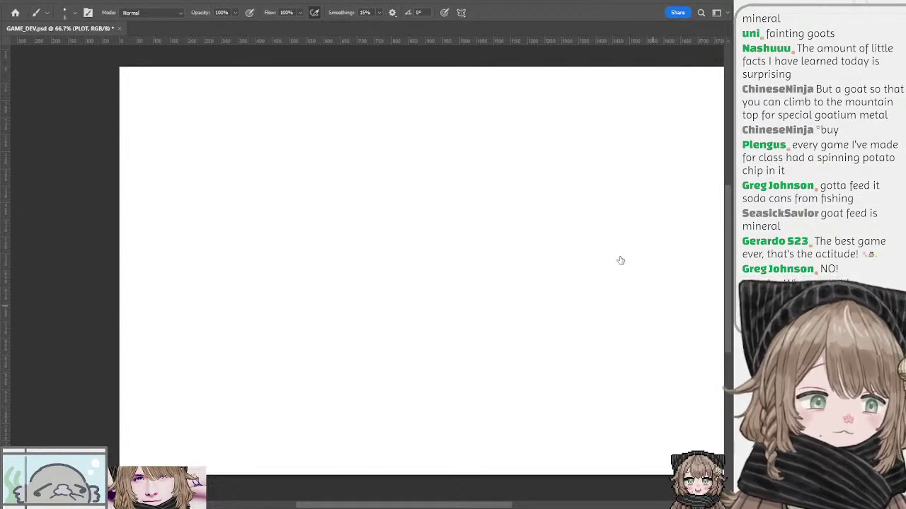
key("ctrl+shift+z")
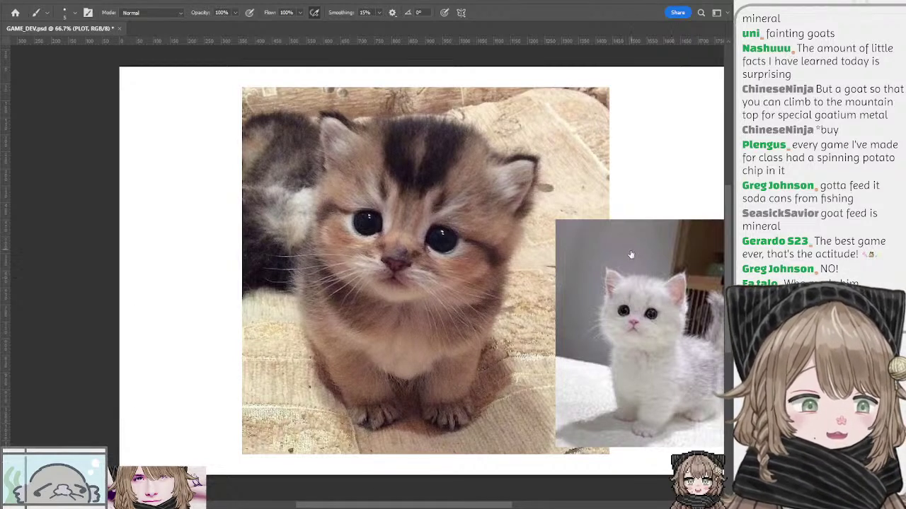
key("ctrl+z")
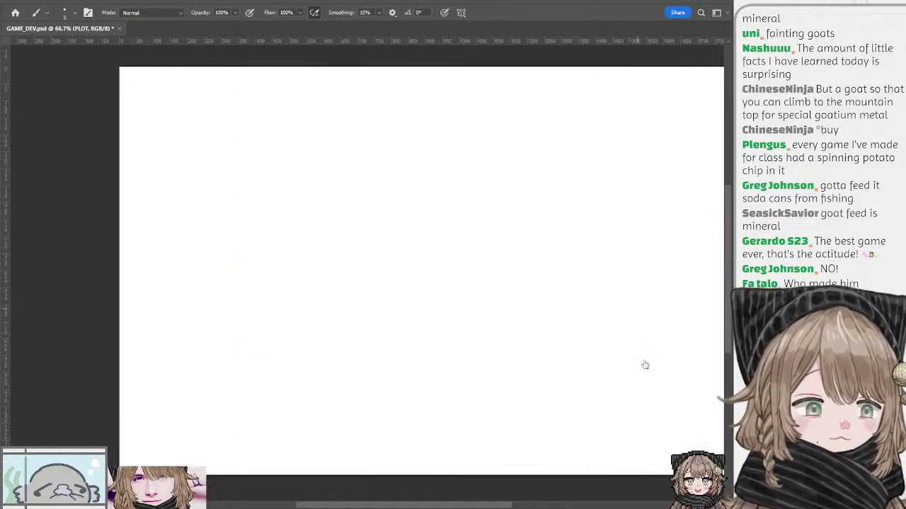
key("ctrl+v")
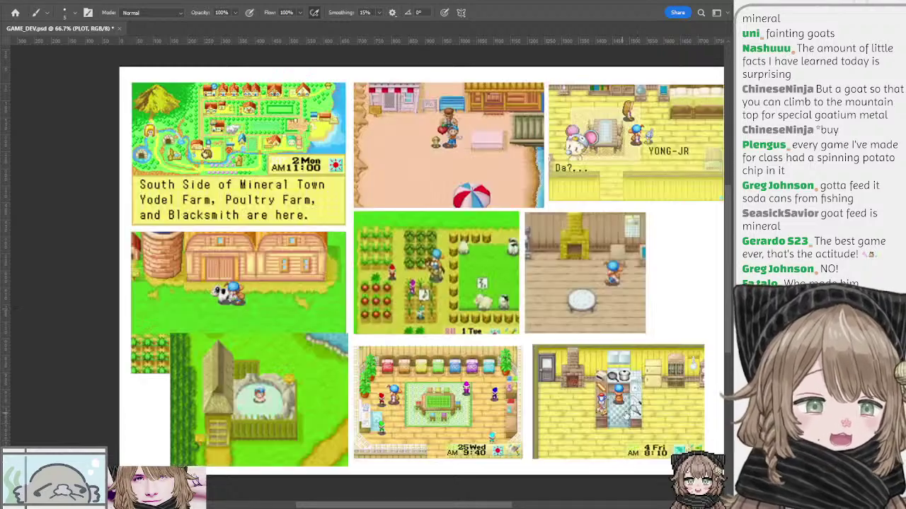
key("ctrl+z")
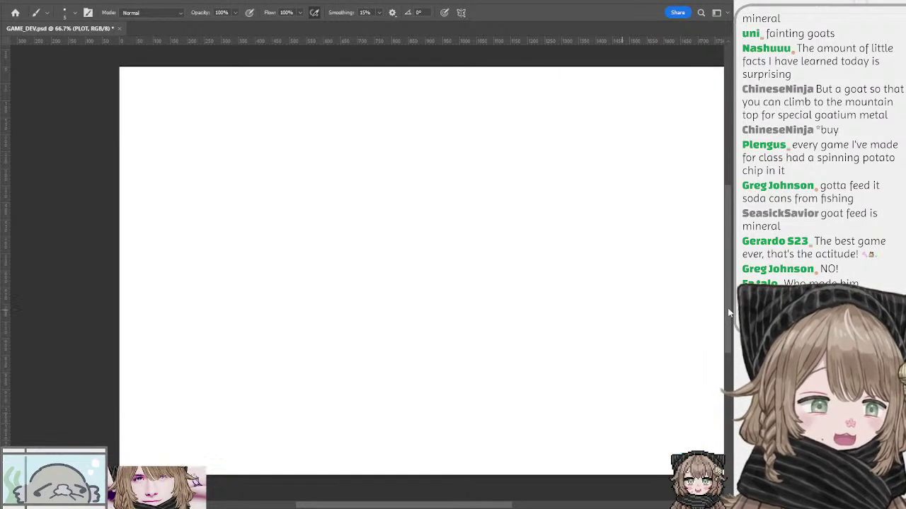
left_click(617, 309)
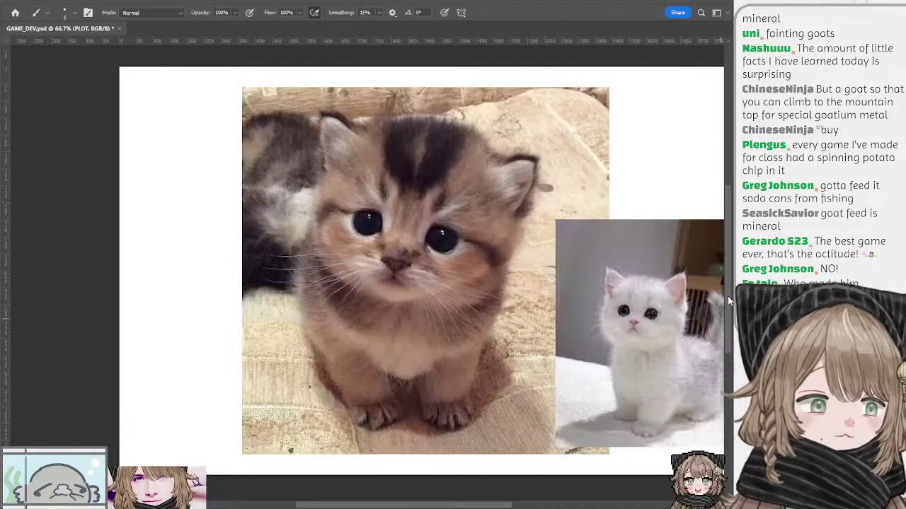
key("ctrl+z")
key("ctrl+z")
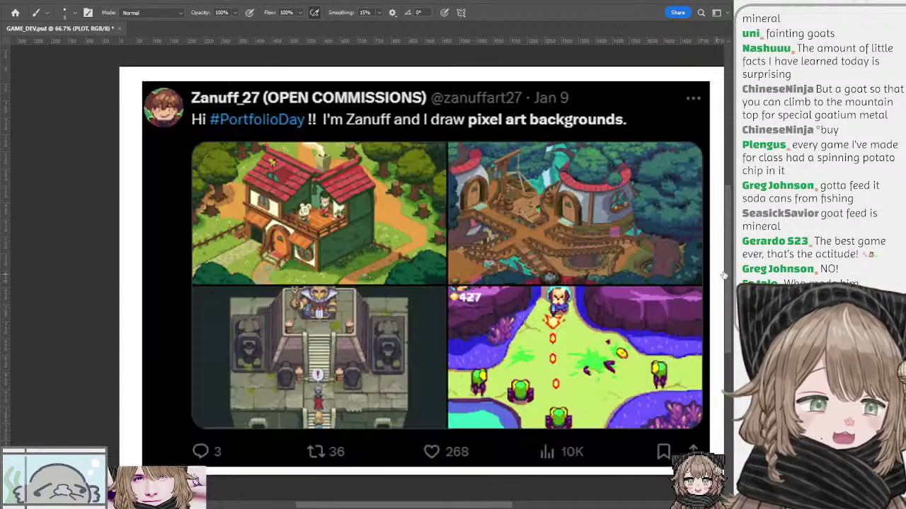
key("ctrl+shift+z")
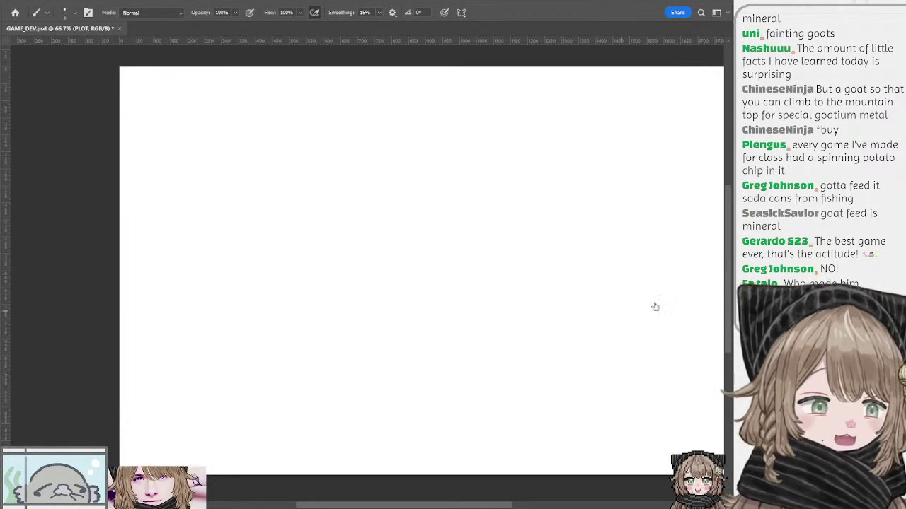
key("ctrl+shift+z")
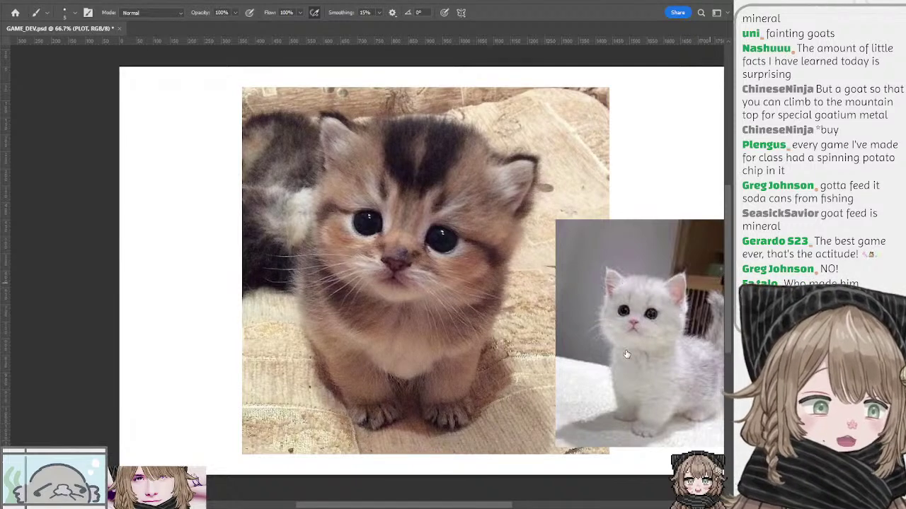
key("ctrl+z")
key("ctrl+z")
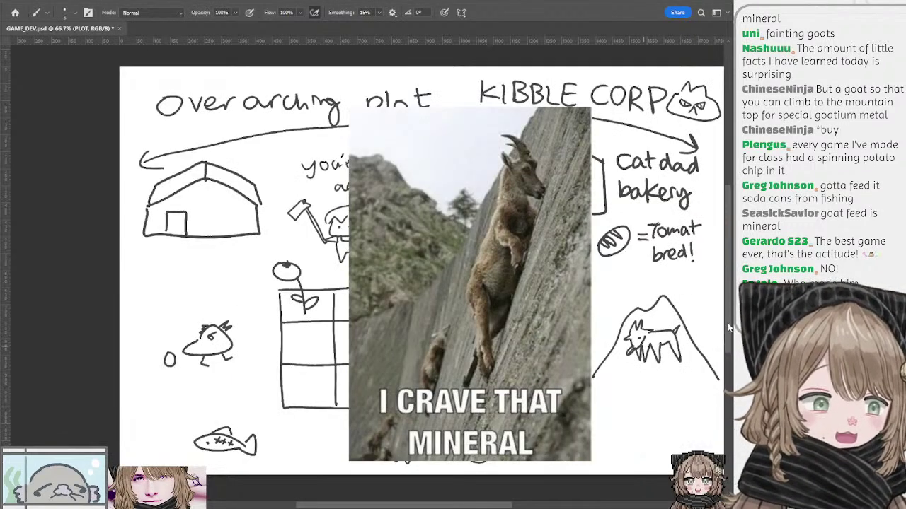
Move the "I crave that mineral" meme horizontally toward the barn, uncovering part of the mineral bag
left_click(459, 283, "ctrl")
left_click_drag(434, 270, 343, 269)
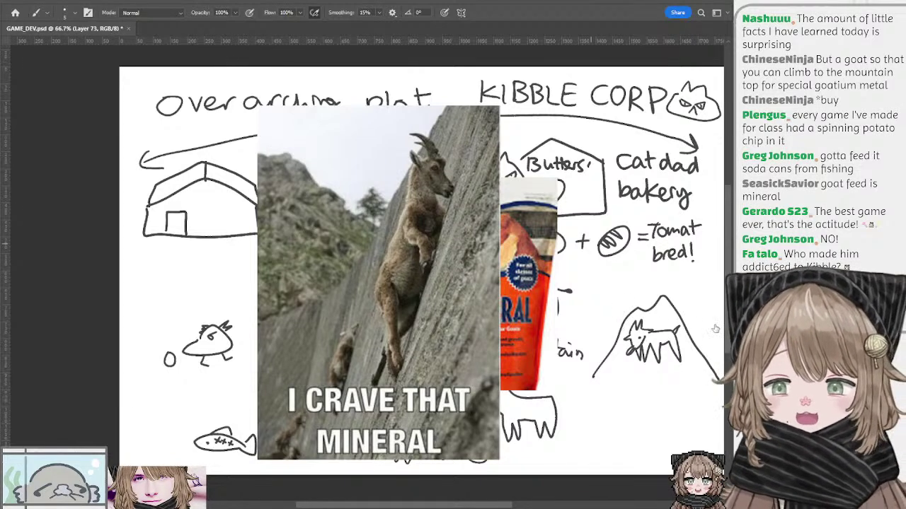
On the red ideas page, lasso the contributor credit under "natural vs technology" and place a copy beneath the Kibble corp line
left_click(740, 325)
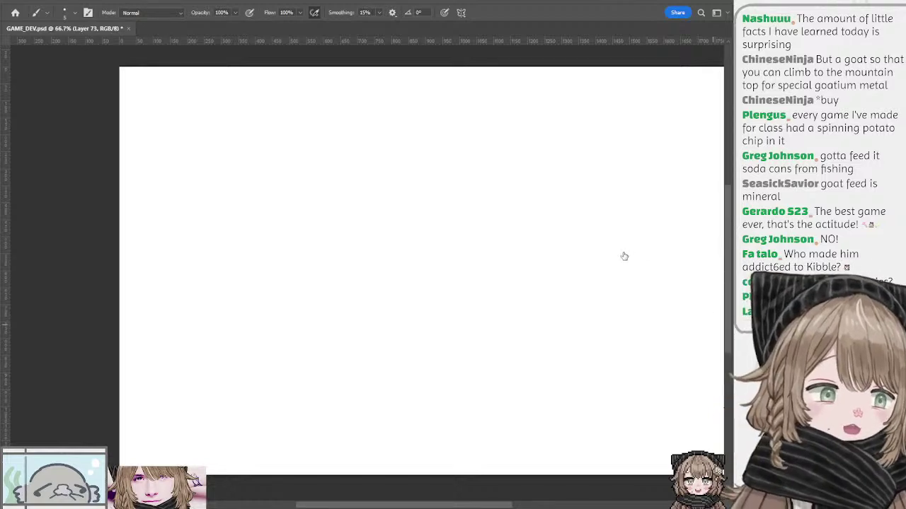
key("ctrl+z")
left_click(272, 426, "ctrl")
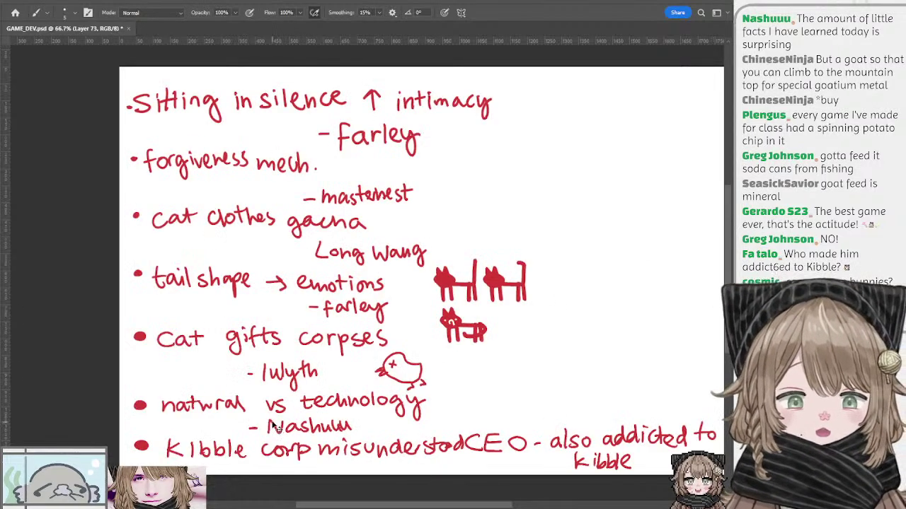
mouse_move(260, 416)
left_mouse_down()
mouse_move(259, 443)
mouse_move(287, 443)
mouse_move(295, 418)
mouse_move(367, 430)
mouse_move(267, 445)
mouse_move(259, 416)
left_mouse_up()
key("ctrl+z")
key("l")
left_click_drag(328, 439, 471, 476)
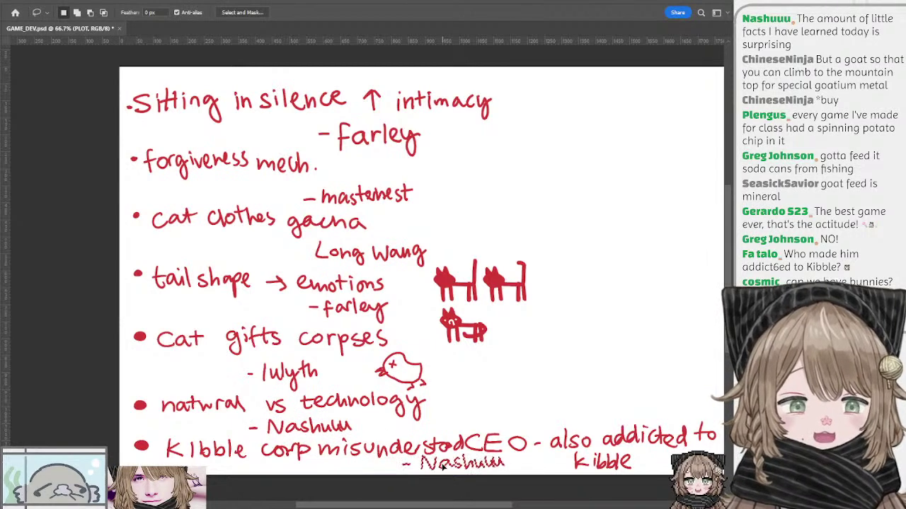
In the empty area beside the silence idea, handwrite a new entry with the contributor's name followed by "ride goat" and "climb mountain"
key("space")
mouse_move(479, 390)
left_mouse_down()
mouse_move(394, 414)
mouse_move(300, 459)
left_mouse_up()
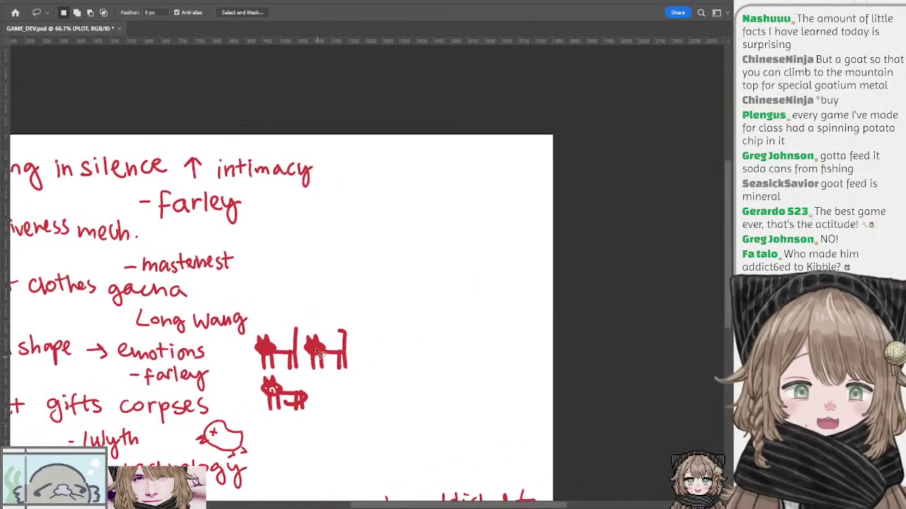
key("b")
left_click_drag(354, 158, 379, 170)
left_click_drag(380, 155, 430, 158)
left_click(410, 150)
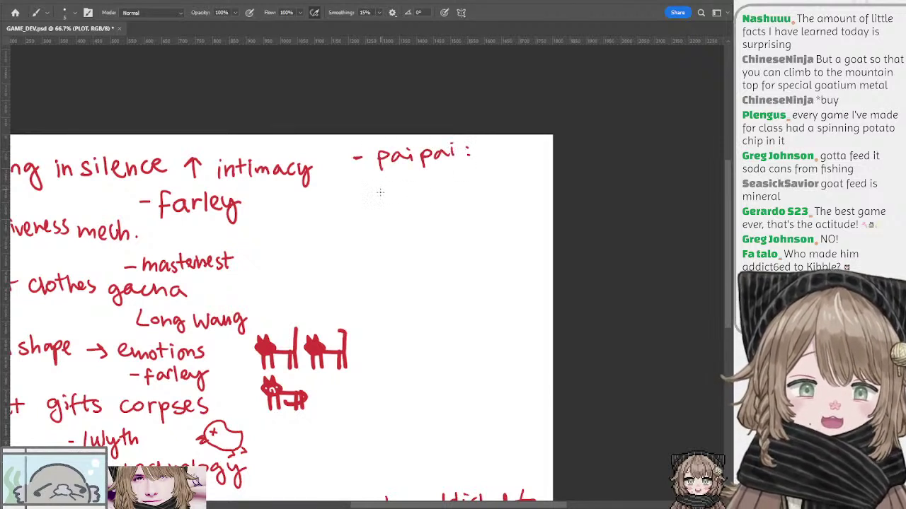
mouse_move(416, 179)
left_mouse_down()
mouse_move(417, 201)
mouse_move(448, 211)
mouse_move(466, 184)
mouse_move(488, 197)
left_mouse_up()
left_click_drag(491, 174, 493, 193)
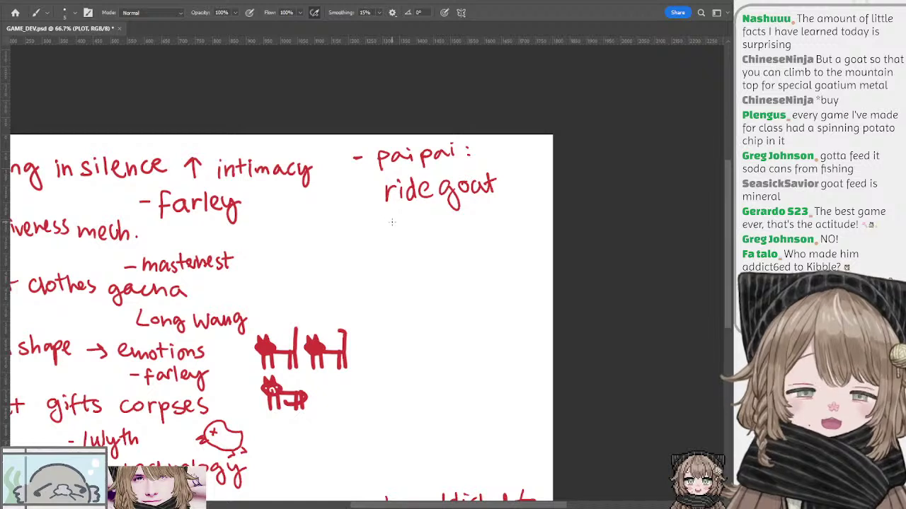
mouse_move(391, 220)
left_mouse_down()
mouse_move(389, 232)
mouse_move(396, 228)
left_mouse_up()
mouse_move(405, 219)
left_mouse_down()
mouse_move(405, 228)
mouse_move(476, 226)
mouse_move(491, 213)
mouse_move(538, 216)
left_mouse_up()
left_click_drag(377, 204, 359, 167)
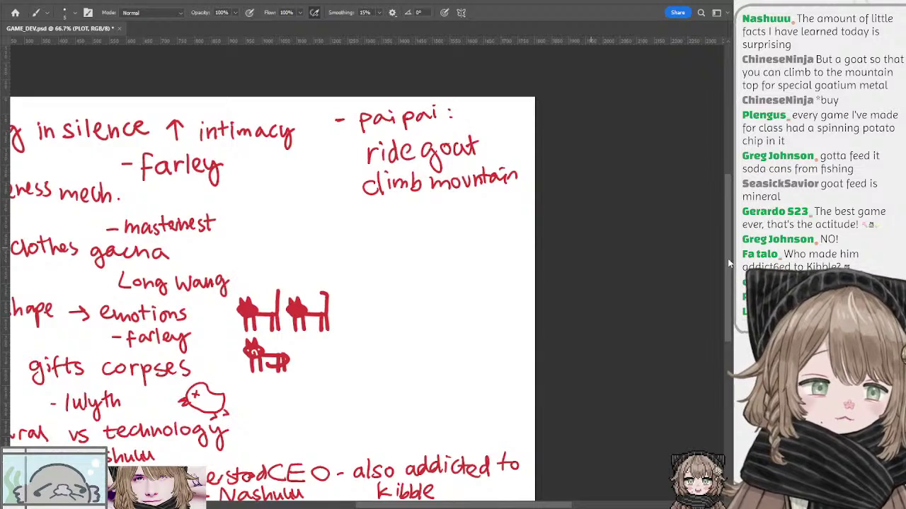
Go from the red ideas past the "overarching plot" page to "What's special abt Jemlington?" and show its cat photo collage
key("Delete")
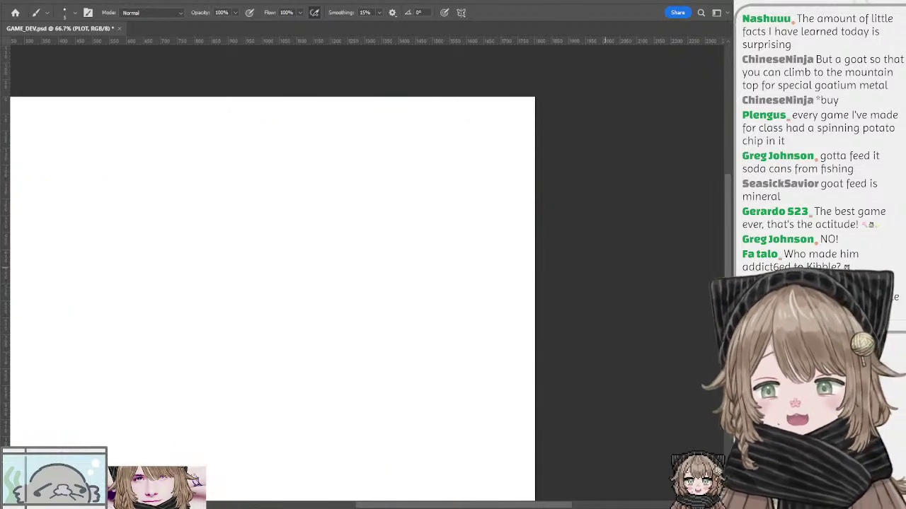
left_click(625, 397)
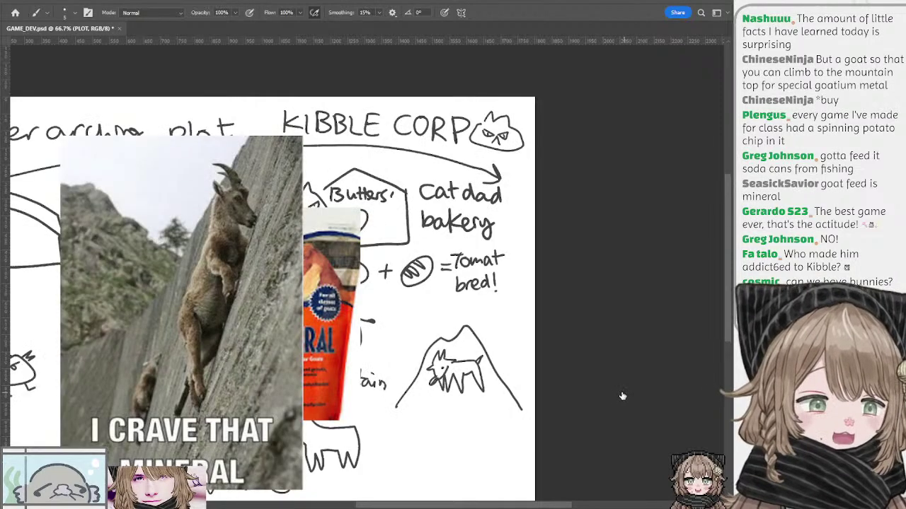
left_click(628, 388)
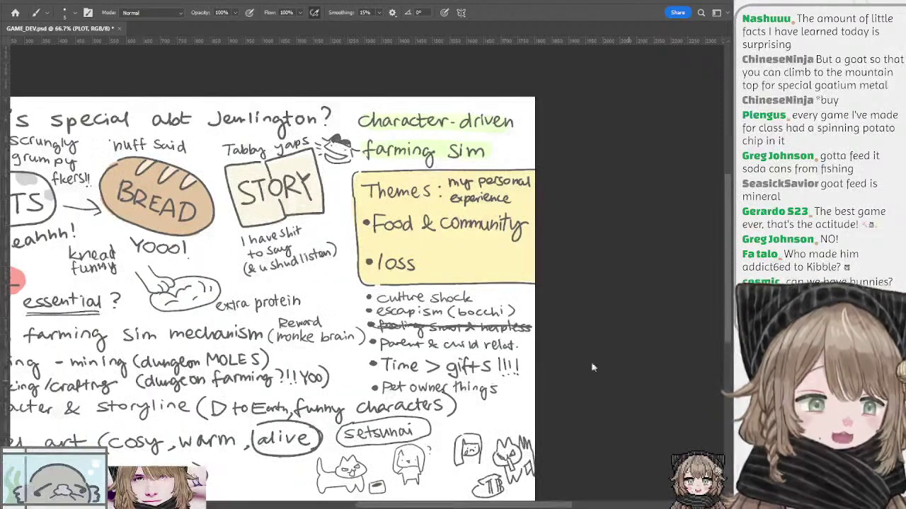
left_click_drag(280, 298, 470, 290)
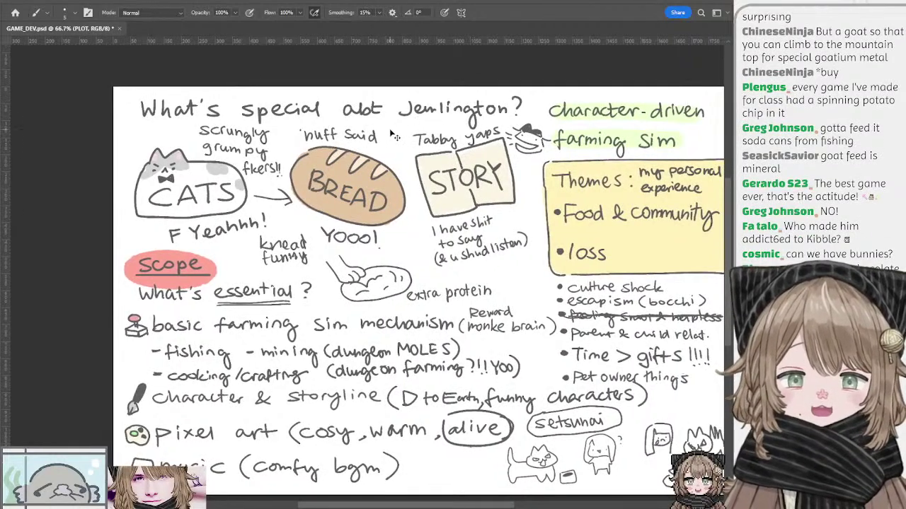
left_click(235, 189, "ctrl")
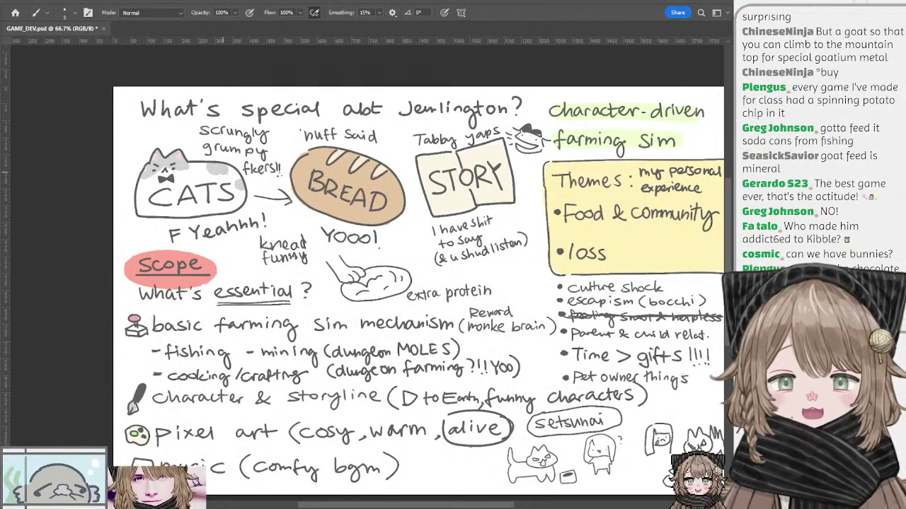
left_click(224, 172, "ctrl")
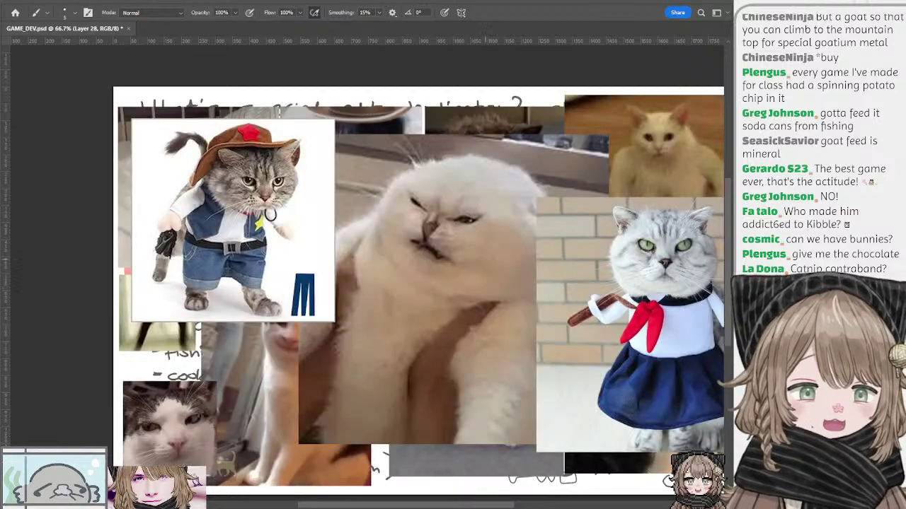
Hide the cat photos and look over the cats, bread, story, scope and themes notes on the "What's special abt Jemlington?" page
left_click_drag(495, 259, 438, 228)
key("ctrl+z")
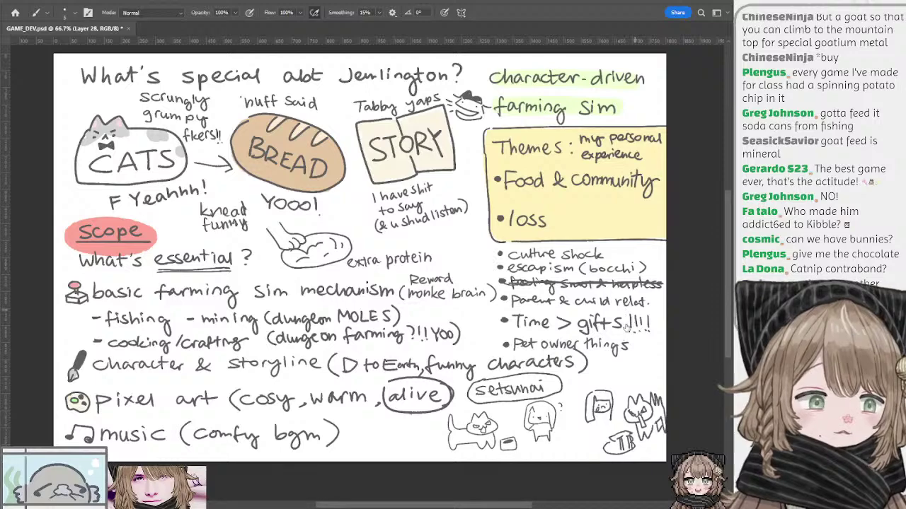
left_click_drag(453, 292, 480, 287)
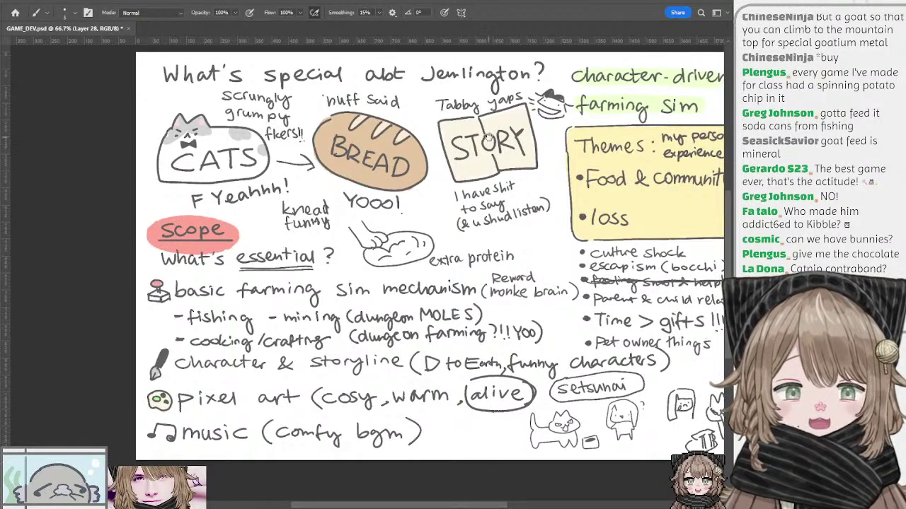
left_click_drag(487, 138, 361, 174)
mouse_move(300, 234)
left_mouse_down()
mouse_move(441, 202)
mouse_move(434, 188)
left_mouse_up()
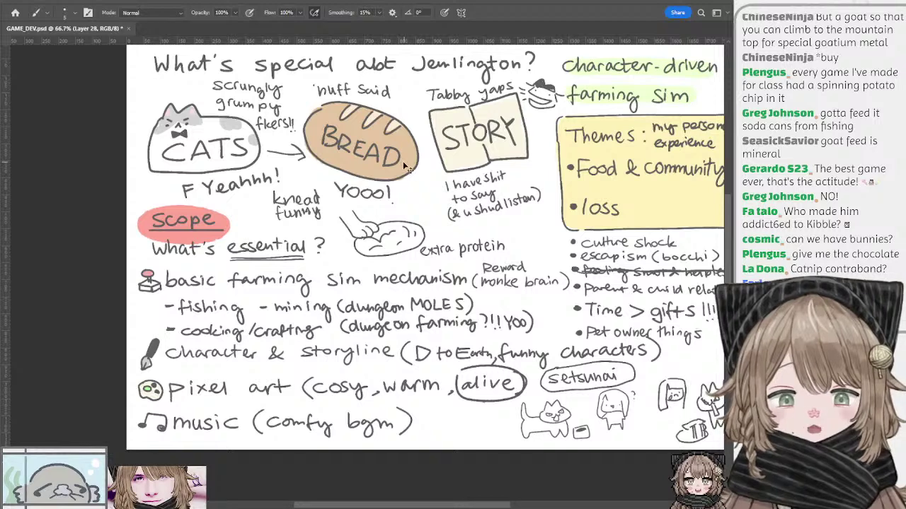
left_click_drag(290, 265, 298, 242)
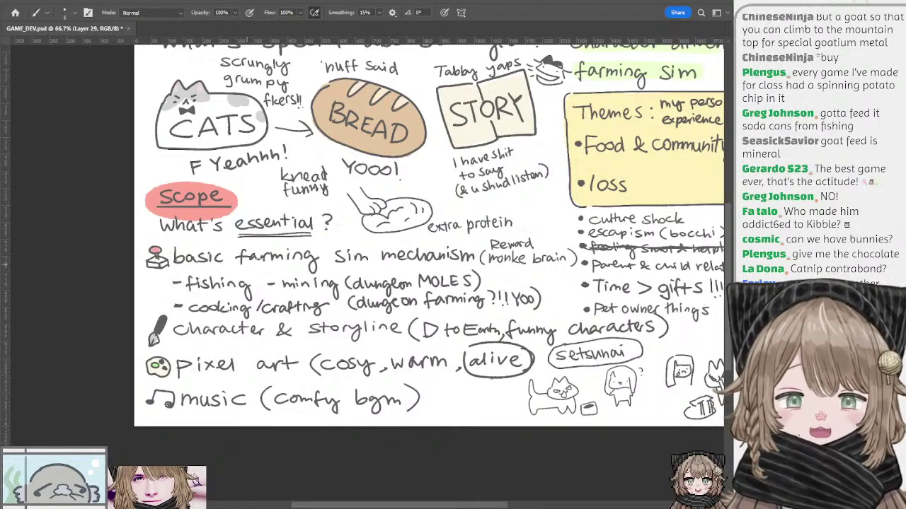
left_click_drag(313, 267, 321, 253)
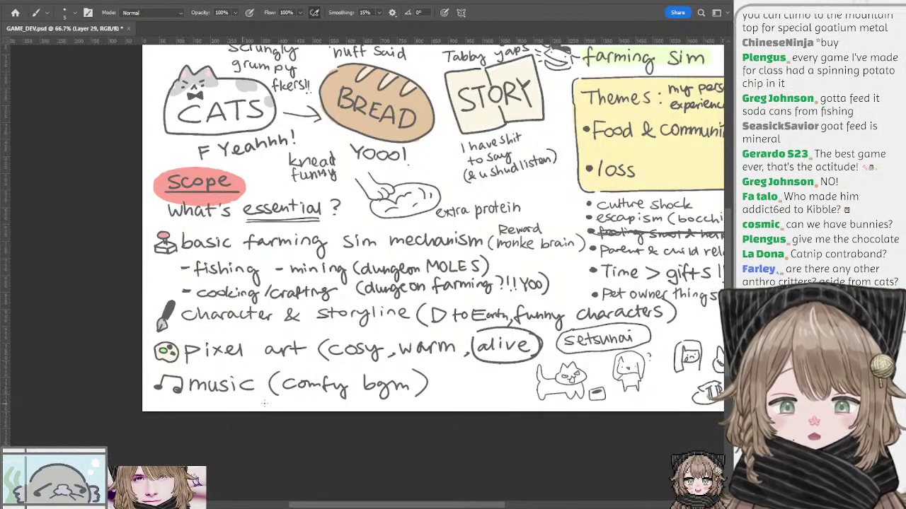
left_click_drag(442, 260, 129, 333)
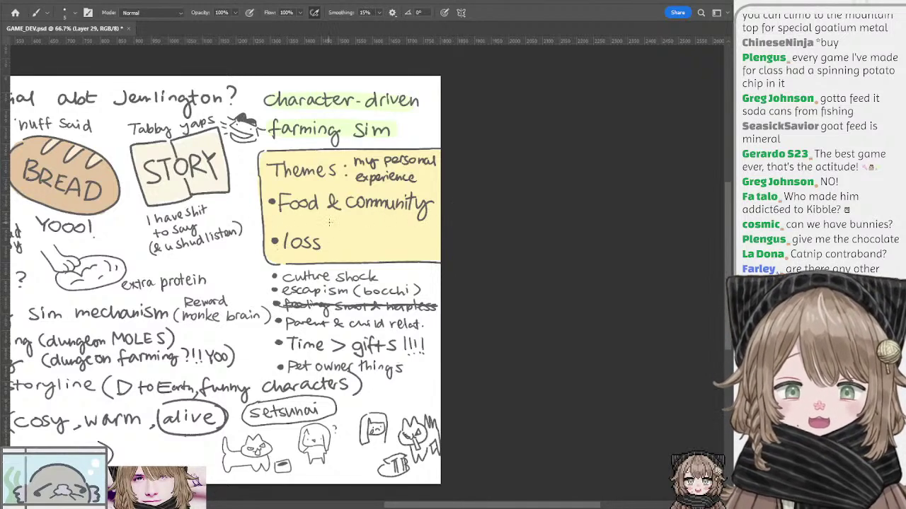
scroll(330, 222, "down", 2)
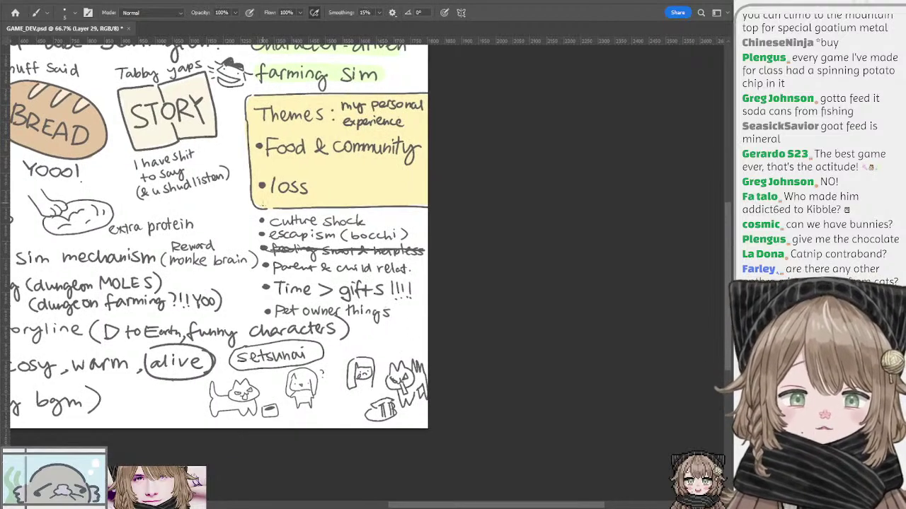
mouse_move(262, 280)
left_mouse_down()
mouse_move(350, 287)
mouse_move(347, 217)
mouse_move(371, 318)
mouse_move(474, 288)
left_mouse_up()
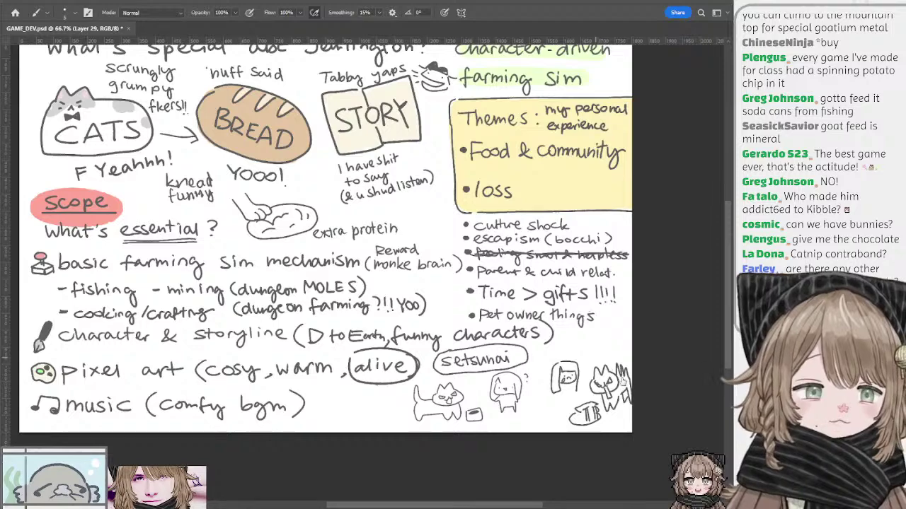
View the pixel art backgrounds portfolio post and the Dragon of Saiyu game page with its itch.io link
left_click(624, 360)
left_click(623, 325)
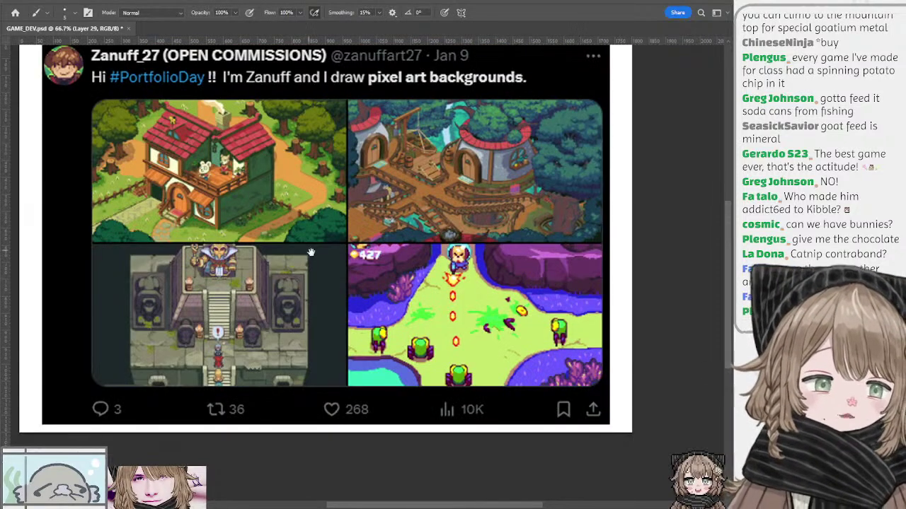
left_click_drag(311, 253, 405, 286)
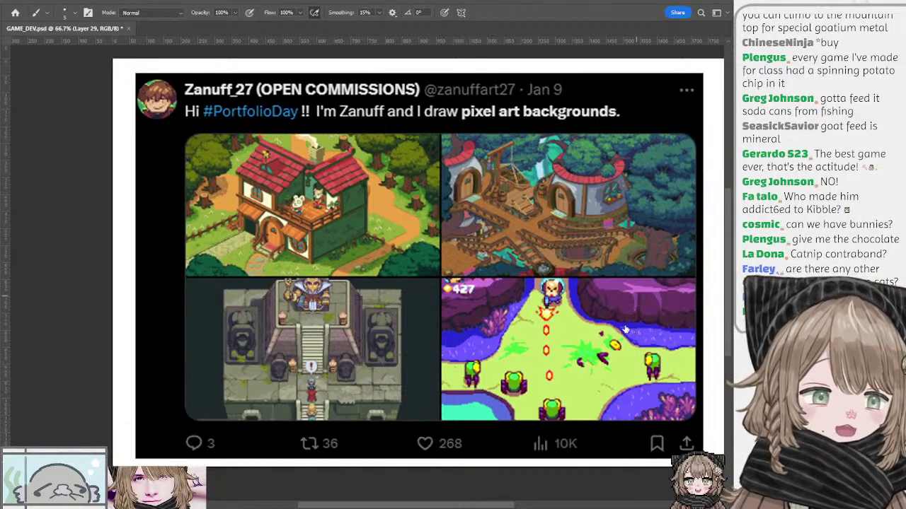
left_click(627, 382)
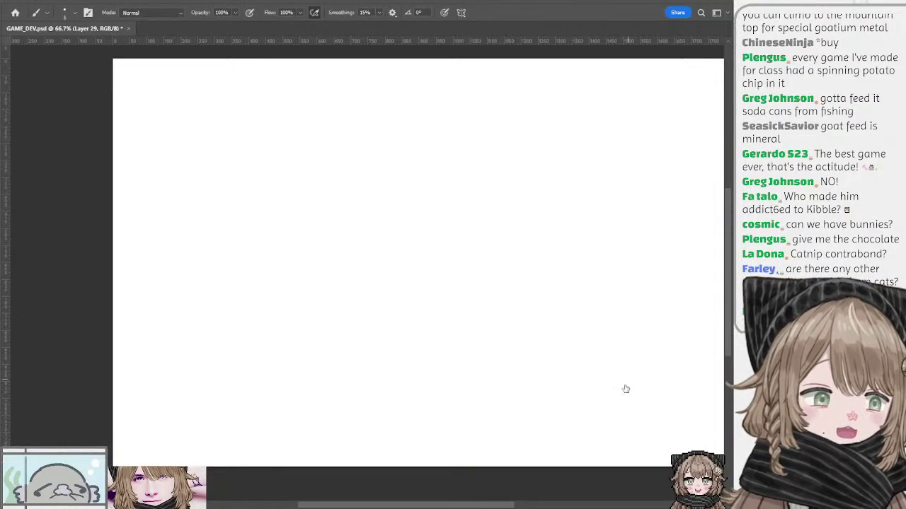
left_click_drag(542, 341, 486, 338)
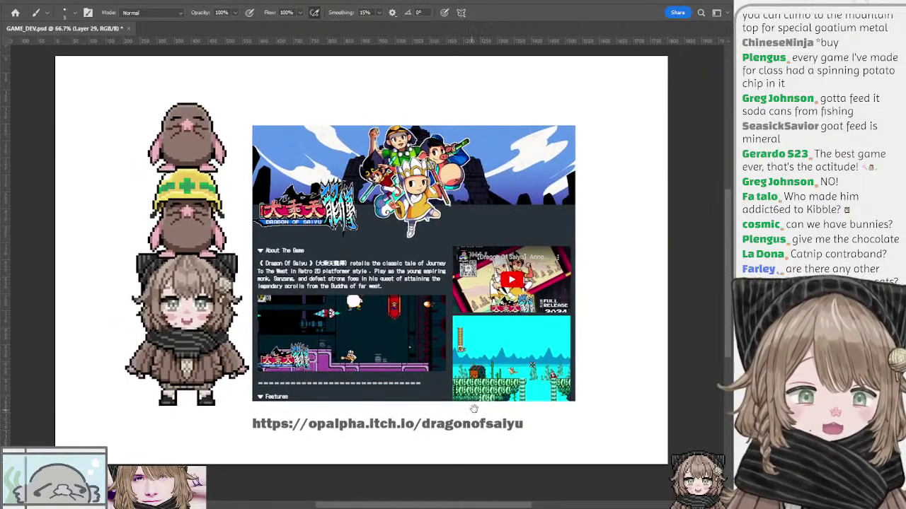
left_click_drag(474, 408, 464, 364)
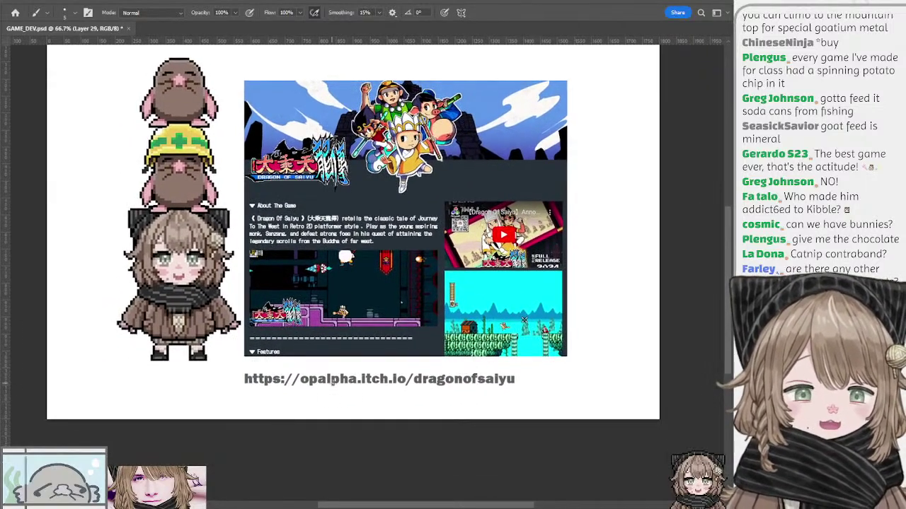
left_click(360, 382, "ctrl")
left_click_drag(414, 318, 386, 365)
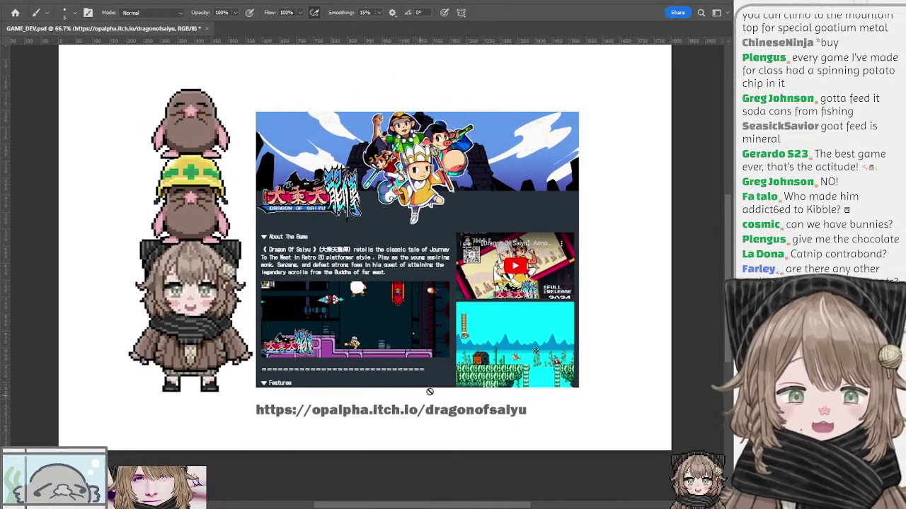
left_click(639, 387, "ctrl")
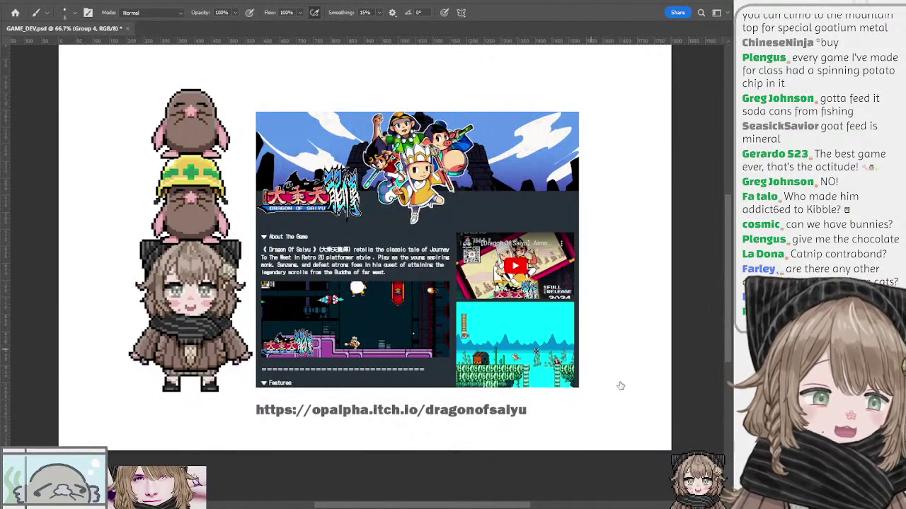
View the enlarged red-roofed house and treehouse village artwork, look through both artists' portfolio posts, and end on the "What that Tabby do?" page
left_click(620, 371)
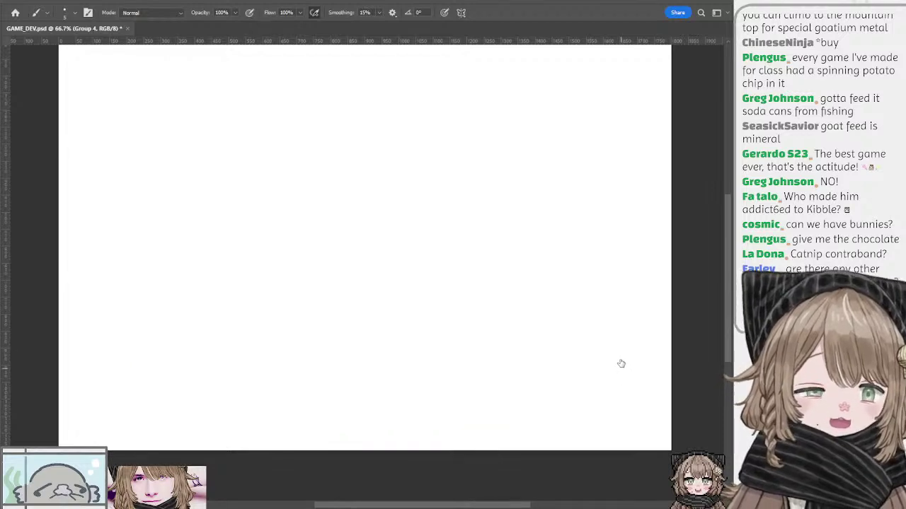
left_click(622, 353)
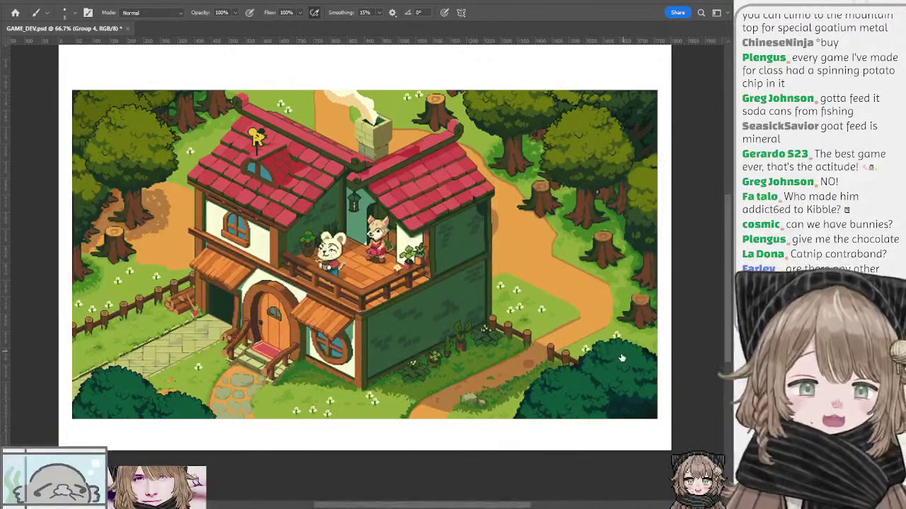
left_click(620, 338)
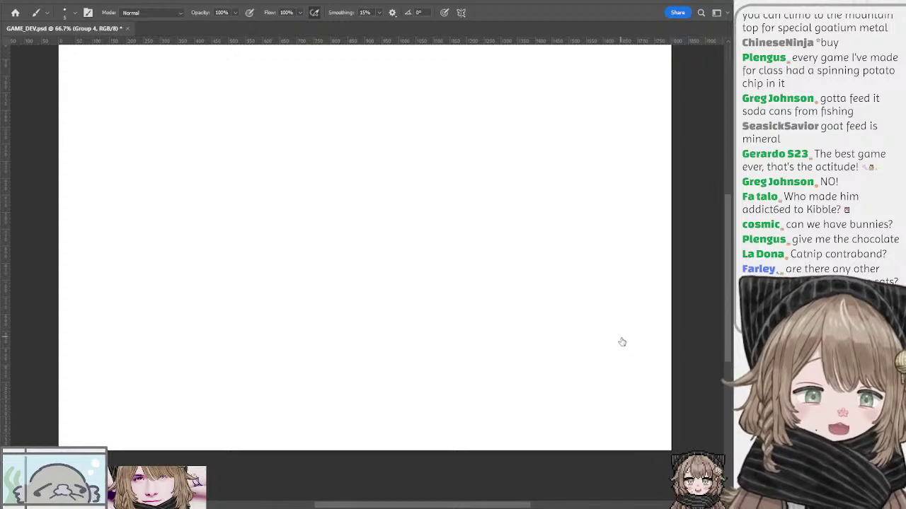
key("ctrl+comma")
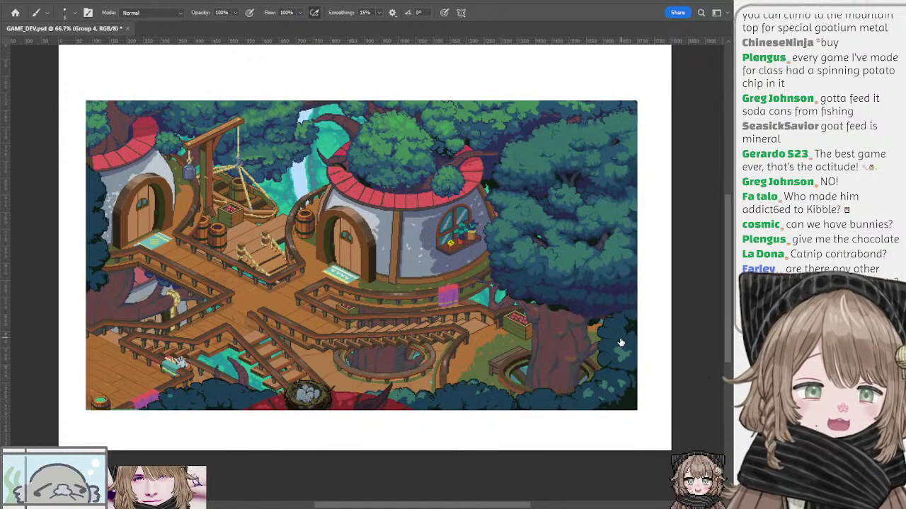
left_click(620, 329)
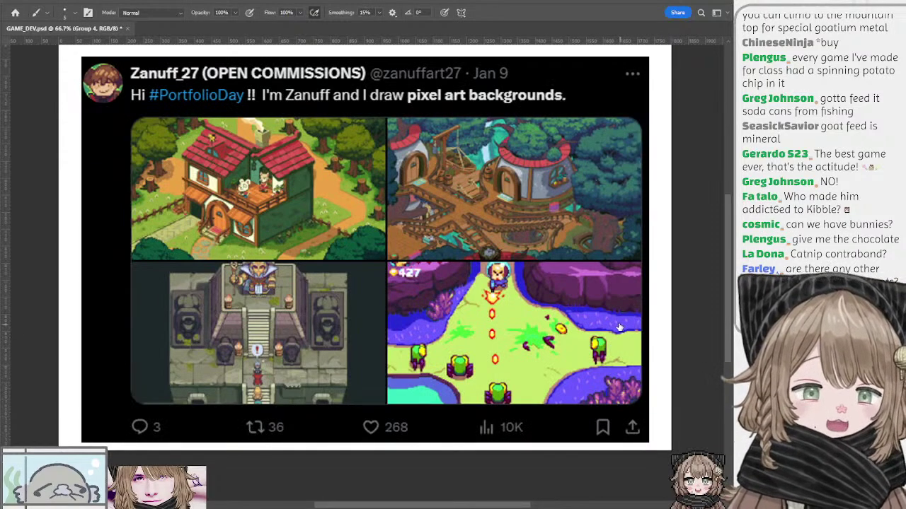
left_click(617, 314)
left_click(619, 310)
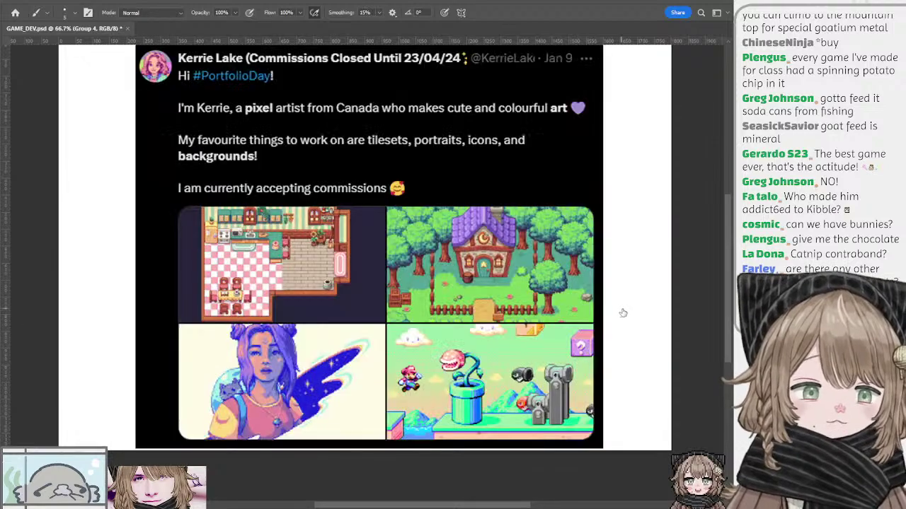
key("ctrl+comma")
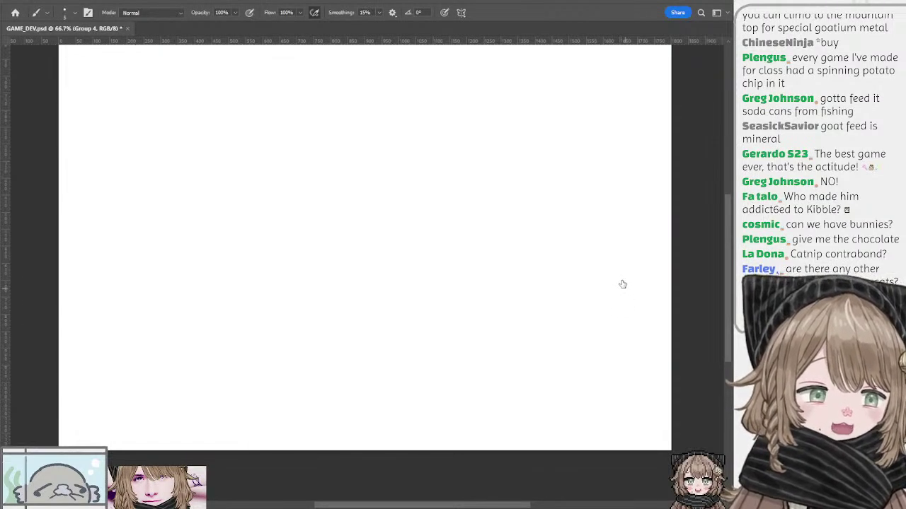
left_click(621, 286)
Make Layer 40 the active layer on the "What that Tabby do?" page
left_click_drag(312, 270, 386, 283)
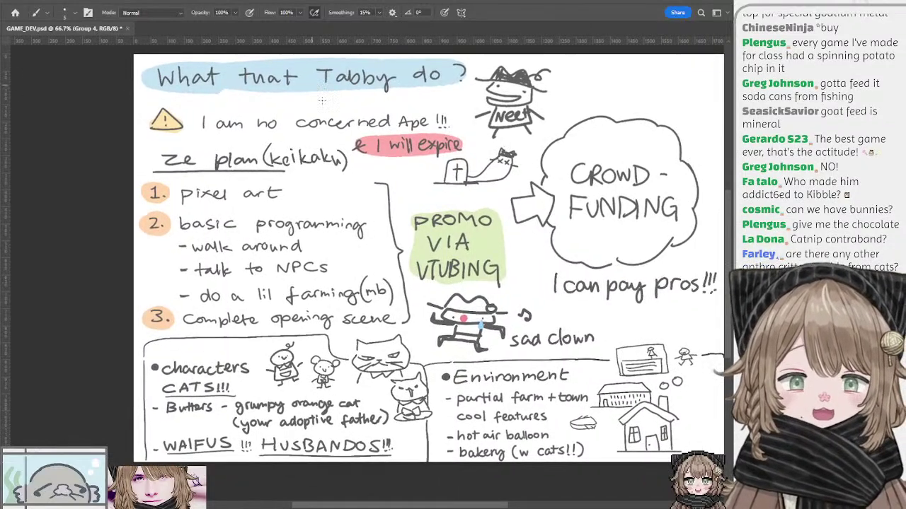
key("ctrl+shift+alt+n")
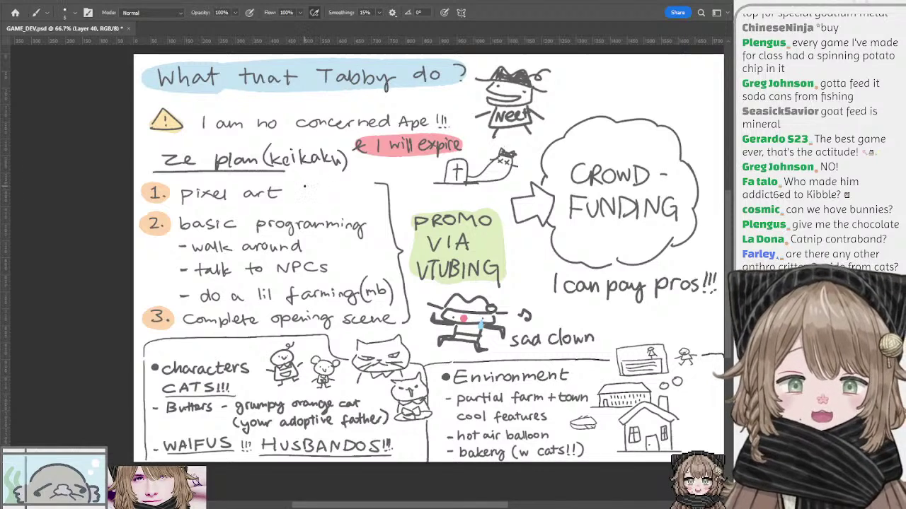
mouse_move(340, 201)
left_mouse_down()
mouse_move(309, 208)
mouse_move(344, 196)
left_mouse_up()
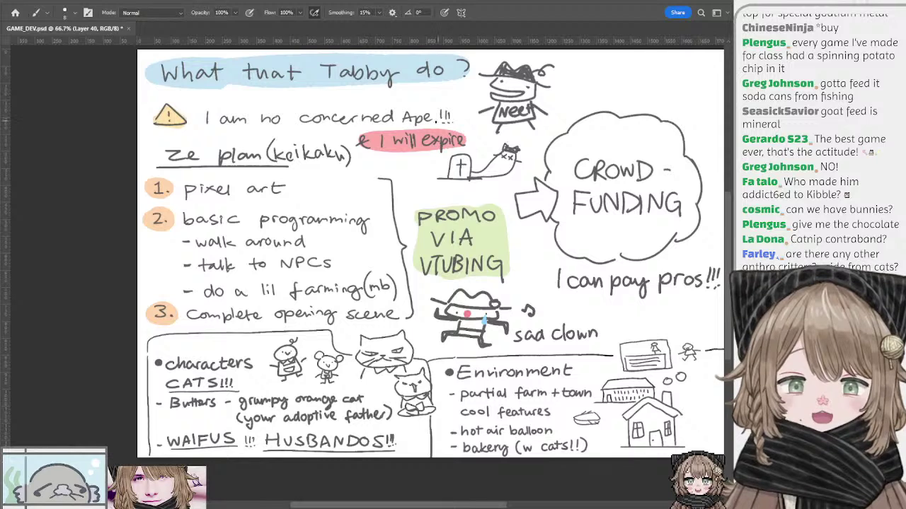
Examine the three-point plan, VTubing promo, crowdfunding, characters and environment notes on the "What that Tabby do?" page
left_click_drag(380, 197, 387, 184)
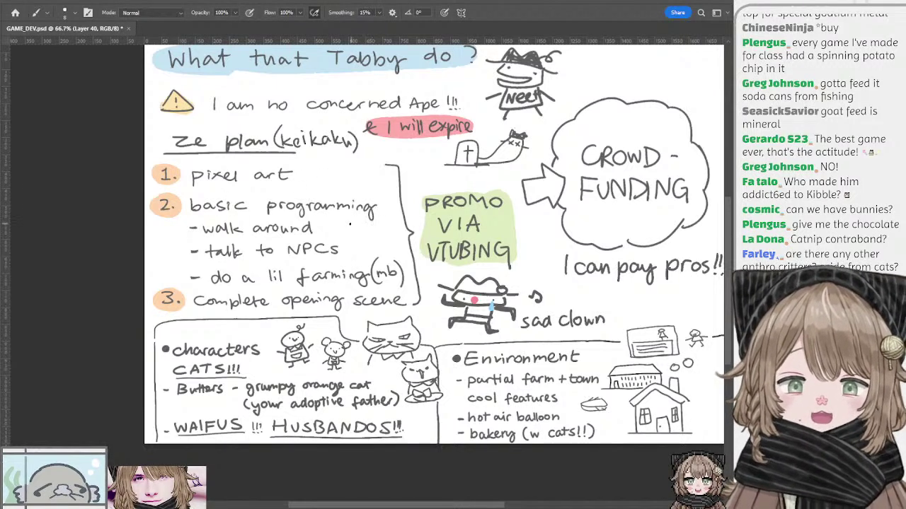
scroll(344, 228, "down", 2)
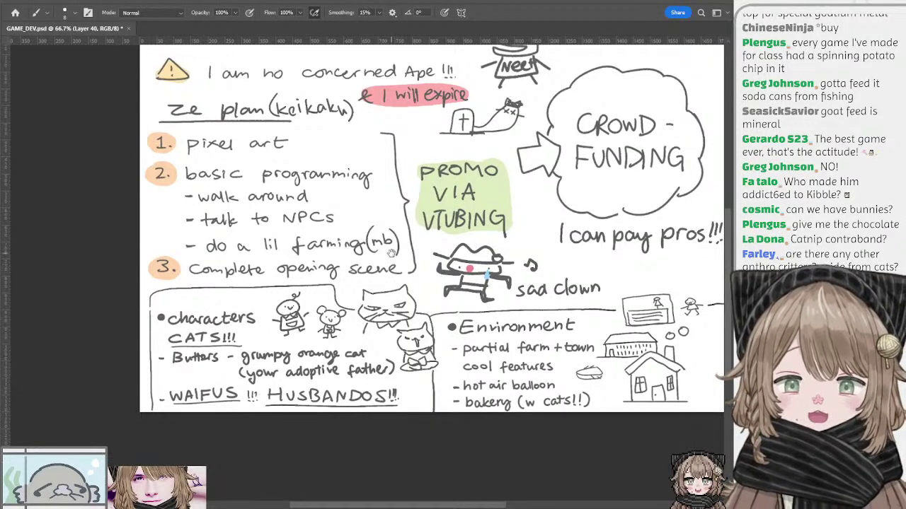
left_click_drag(391, 254, 297, 268)
mouse_move(358, 232)
left_mouse_down()
mouse_move(329, 274)
mouse_move(308, 259)
mouse_move(331, 280)
left_mouse_up()
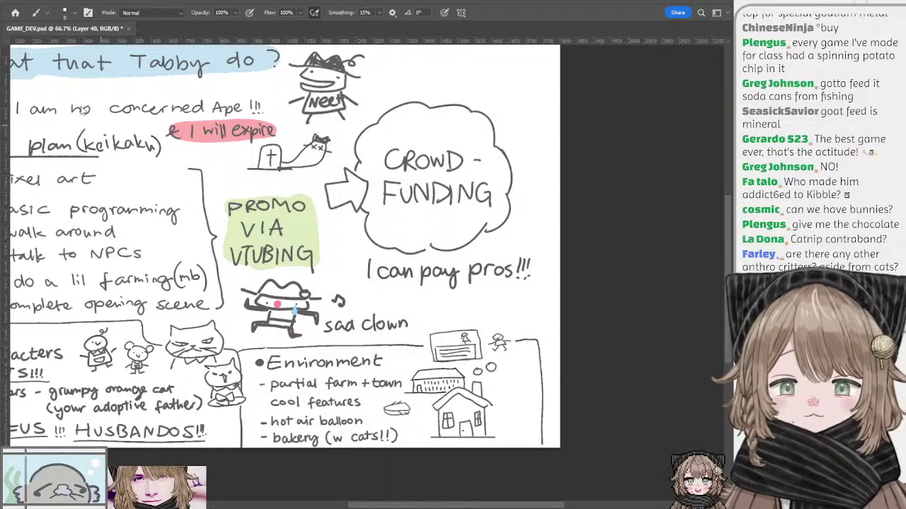
key("ctrl+plus")
left_click_drag(222, 145, 216, 210)
key("ctrl+minus")
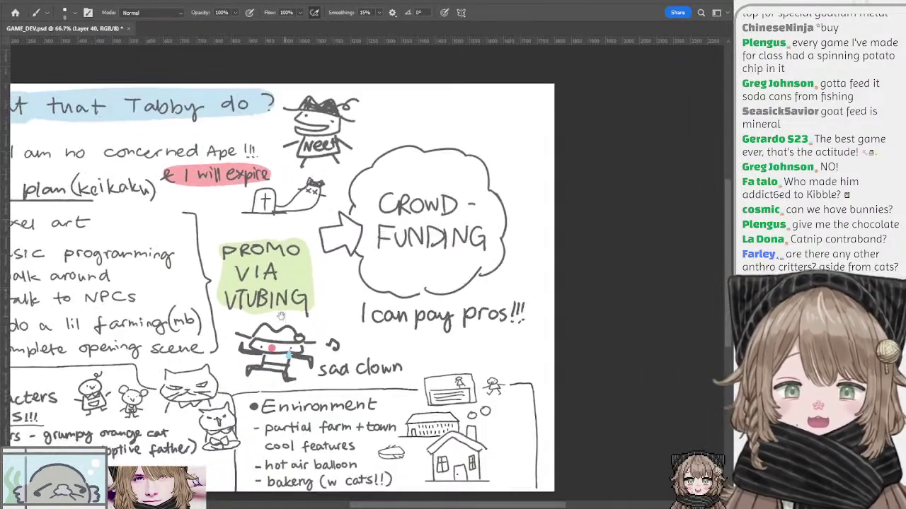
left_click_drag(219, 279, 245, 238)
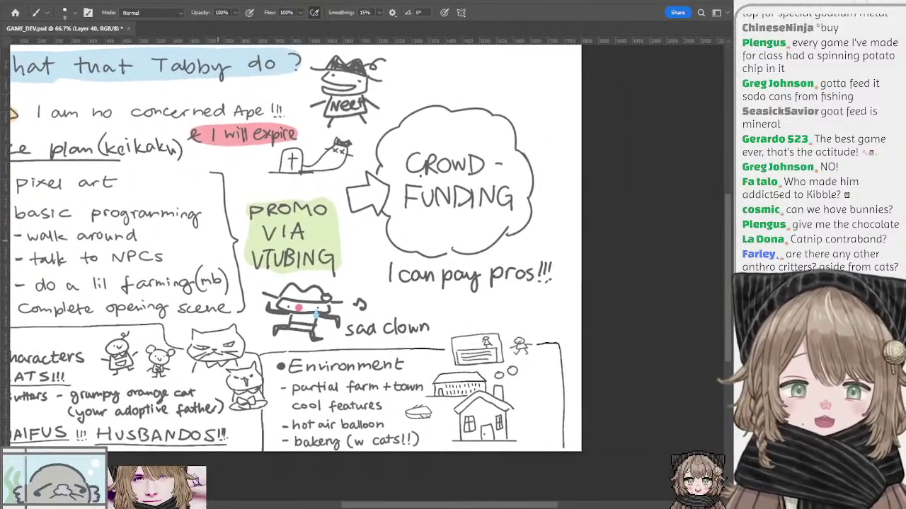
left_click_drag(294, 202, 415, 183)
left_click_drag(274, 229, 336, 155)
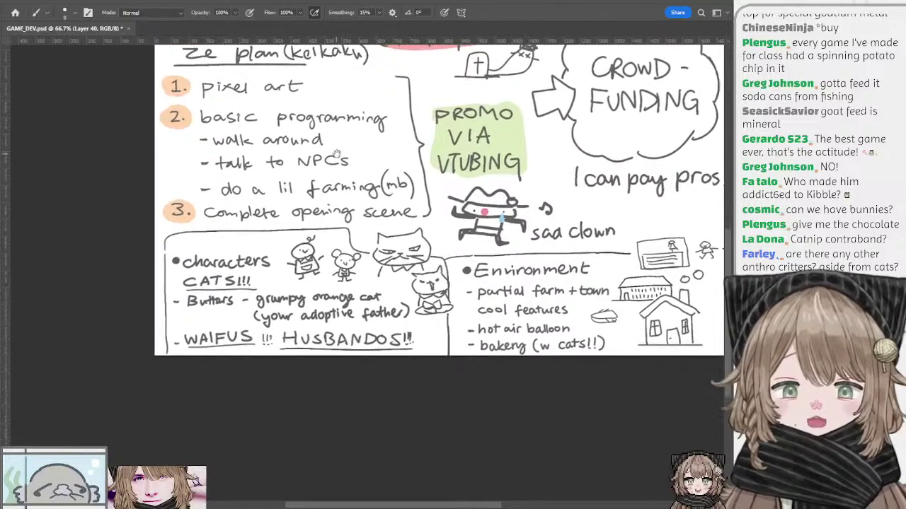
left_click_drag(251, 201, 227, 182)
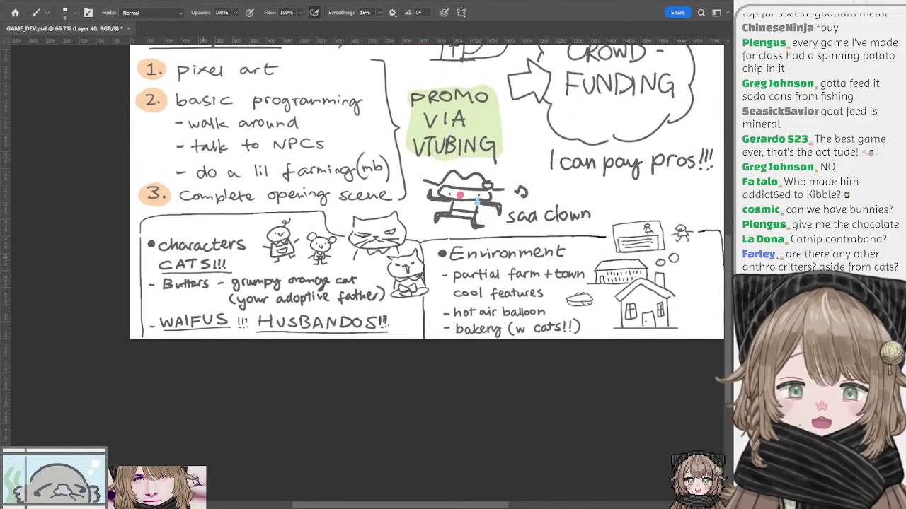
left_click_drag(239, 232, 210, 215)
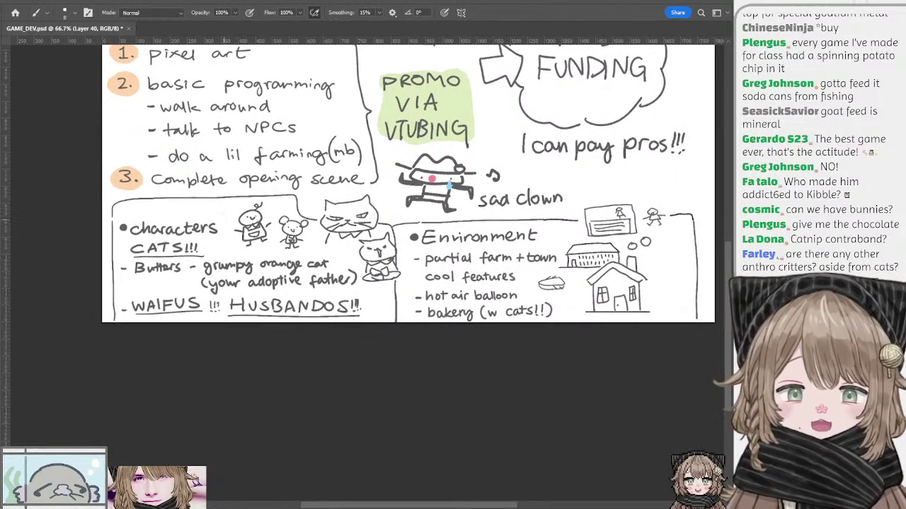
left_click_drag(340, 210, 396, 280)
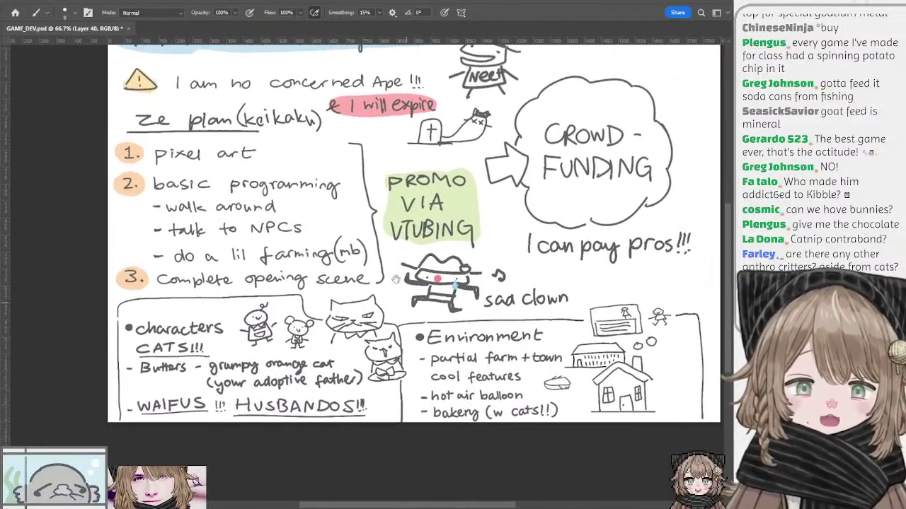
Hide the "What that Tabby do?" page, show the "Why you should care" page and add a new layer to it
left_click(630, 281)
left_click(619, 271)
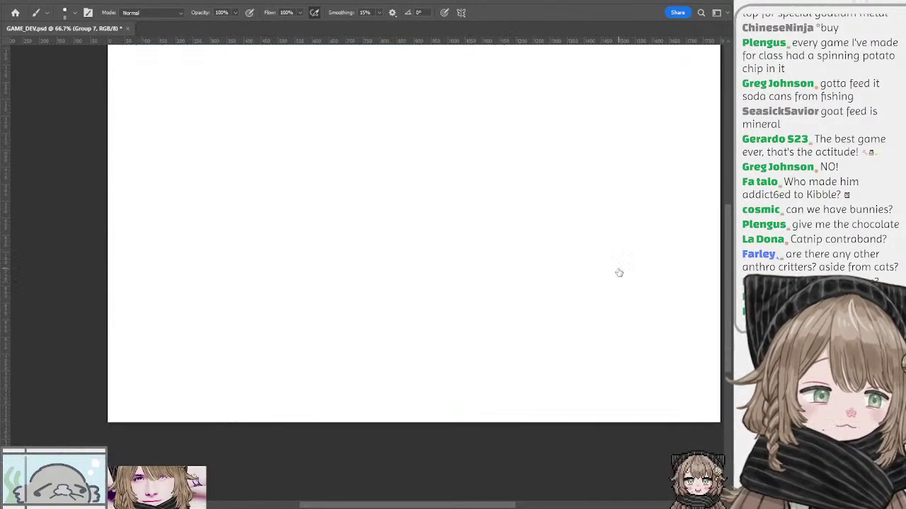
left_click(616, 273)
mouse_move(428, 221)
left_mouse_down()
mouse_move(472, 318)
mouse_move(438, 271)
mouse_move(455, 266)
mouse_move(450, 276)
left_mouse_up()
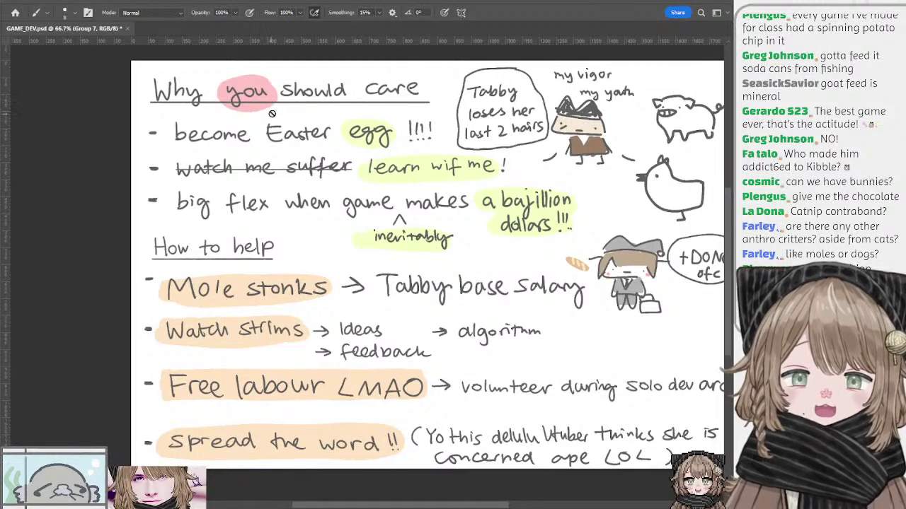
key("ctrl+shift+alt+n")
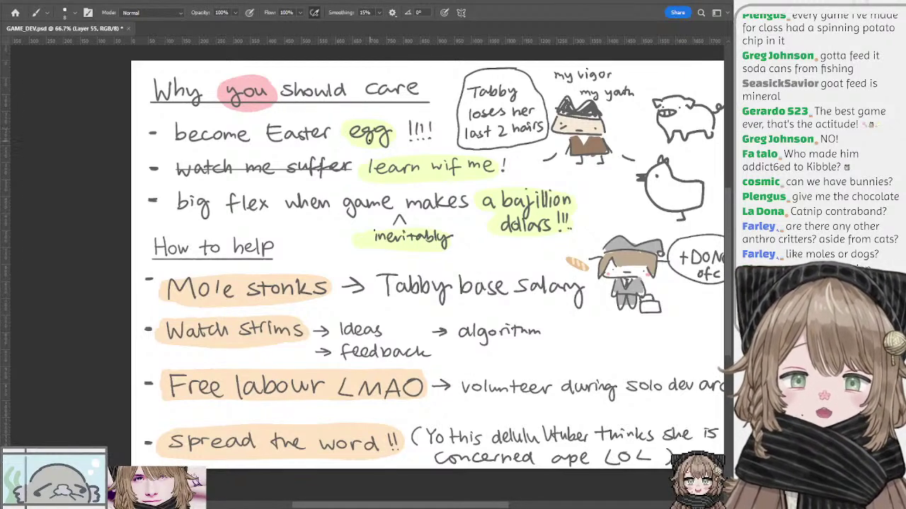
Examine the reasons to care and the "Mole stonks" base salary and donation notes on the "Why you should care" page
left_click_drag(397, 170, 382, 161)
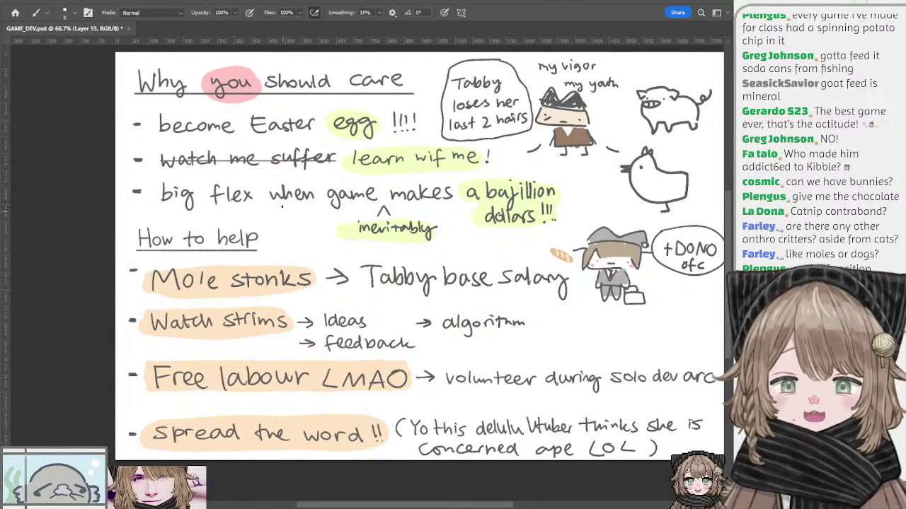
mouse_move(460, 227)
left_mouse_down()
mouse_move(396, 225)
mouse_move(415, 241)
mouse_move(344, 229)
mouse_move(415, 232)
left_mouse_up()
left_click_drag(418, 242, 416, 245)
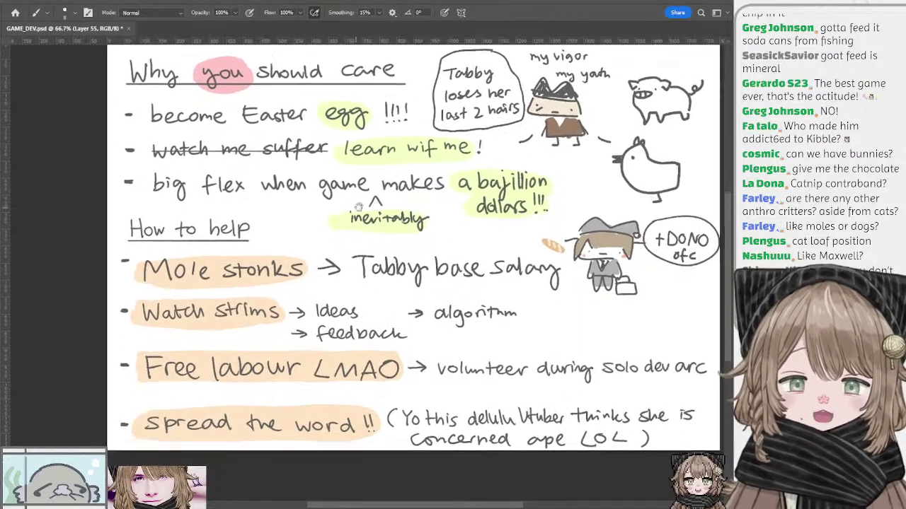
mouse_move(322, 209)
left_mouse_down()
mouse_move(216, 214)
mouse_move(379, 171)
mouse_move(369, 172)
left_mouse_up()
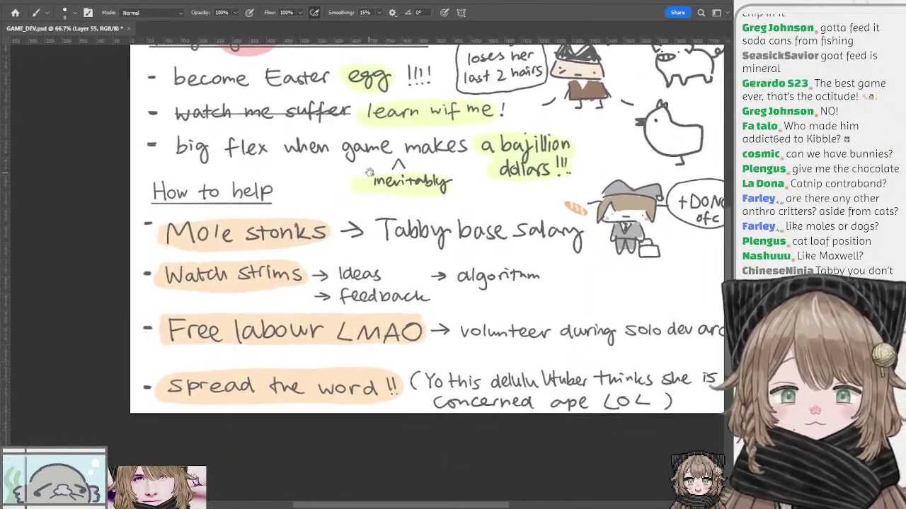
left_click_drag(389, 220, 365, 189)
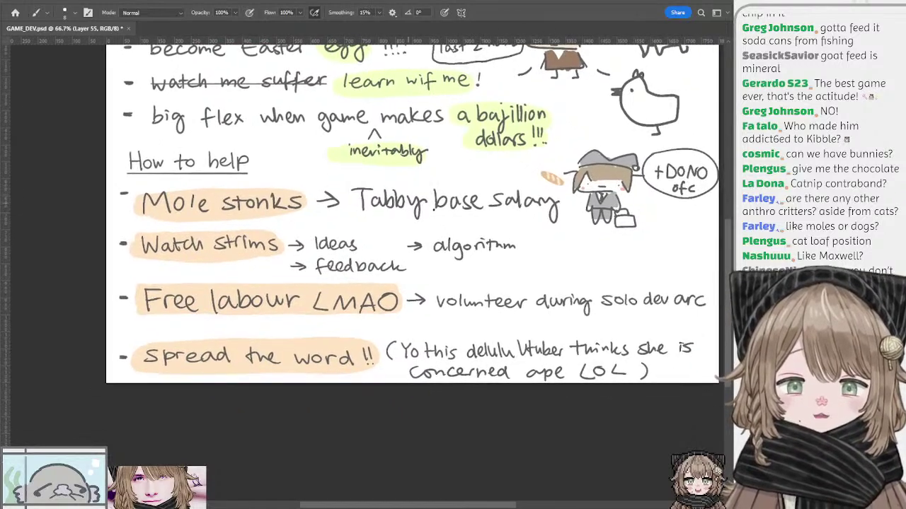
mouse_move(482, 221)
left_mouse_down()
mouse_move(474, 208)
mouse_move(459, 207)
mouse_move(488, 207)
mouse_move(484, 189)
mouse_move(310, 204)
mouse_move(330, 218)
mouse_move(322, 255)
mouse_move(308, 256)
mouse_move(405, 249)
mouse_move(289, 246)
left_mouse_up()
key("ctrl+plus")
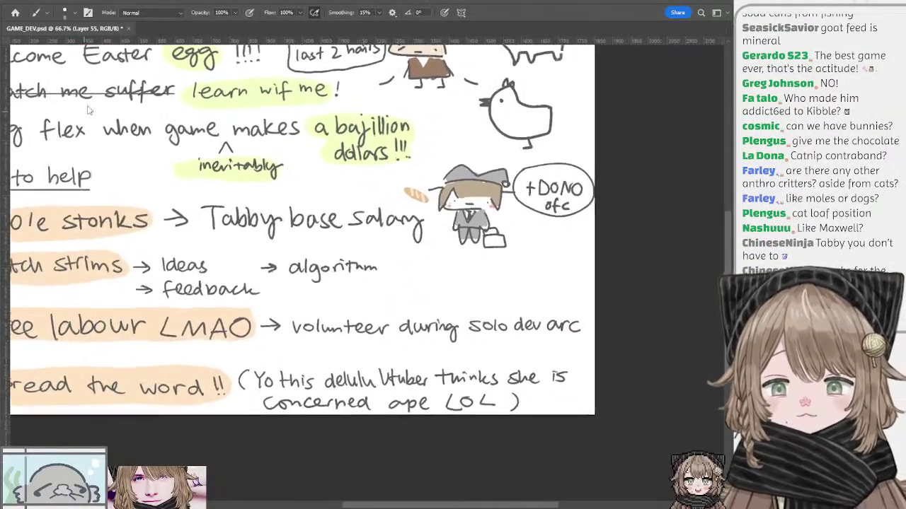
mouse_move(234, 175)
left_mouse_down()
mouse_move(254, 201)
mouse_move(249, 176)
left_mouse_up()
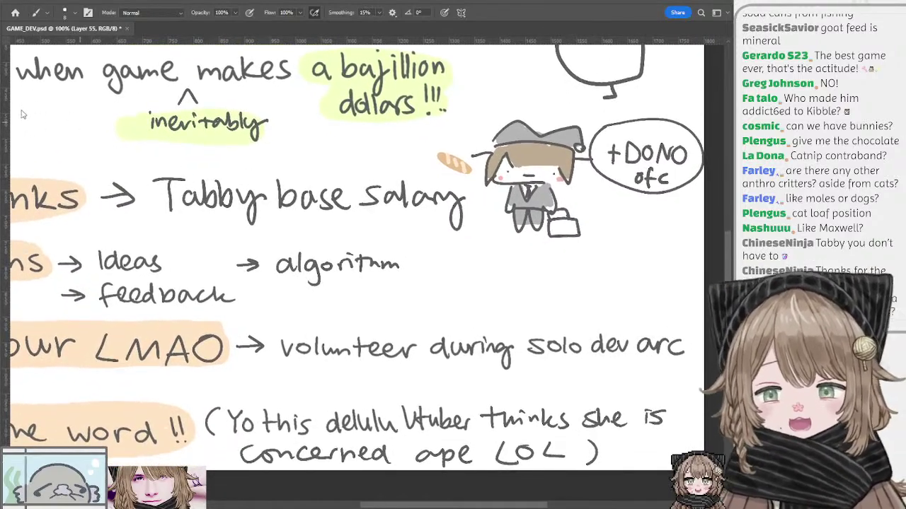
key("ctrl+minus")
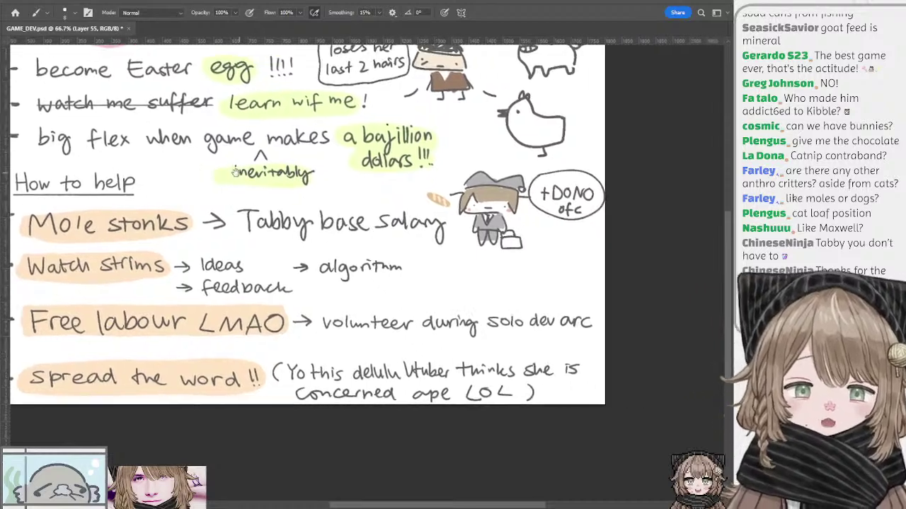
left_click_drag(236, 172, 230, 172)
left_click_drag(456, 225, 413, 214)
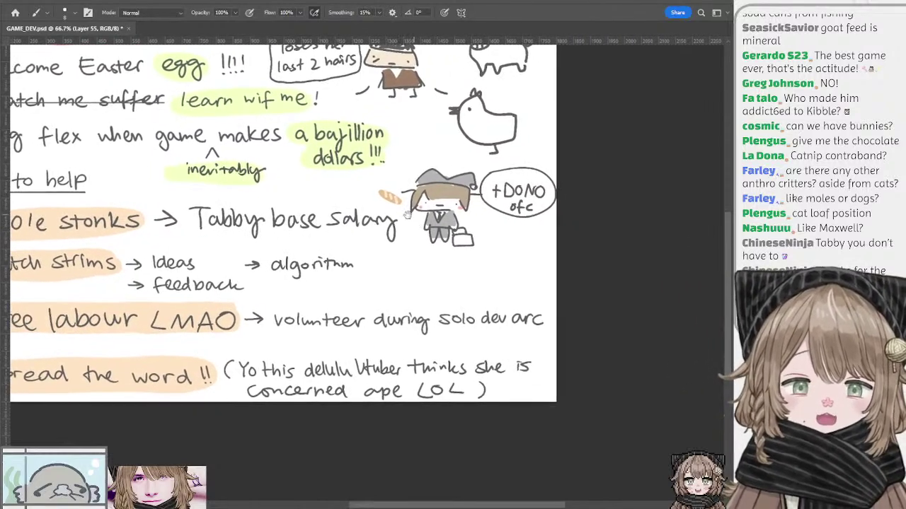
left_click_drag(307, 191, 457, 179)
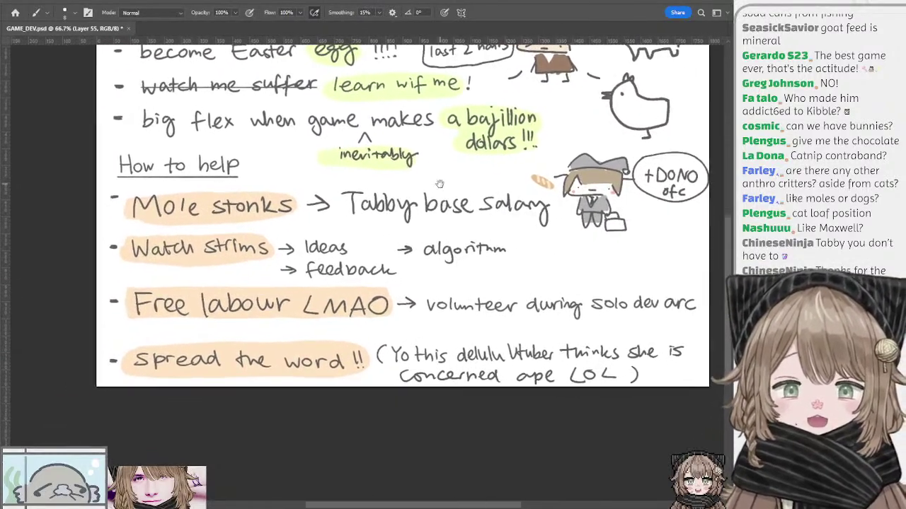
left_click_drag(261, 225, 275, 217)
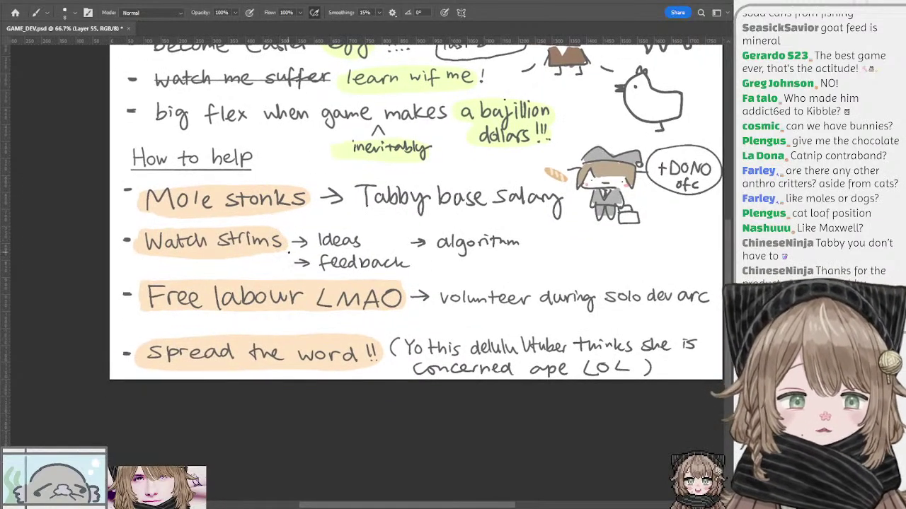
Examine the "Watch strims" item with its ideas, feedback and algorithm notes under "How to help"
left_click_drag(288, 249, 293, 252)
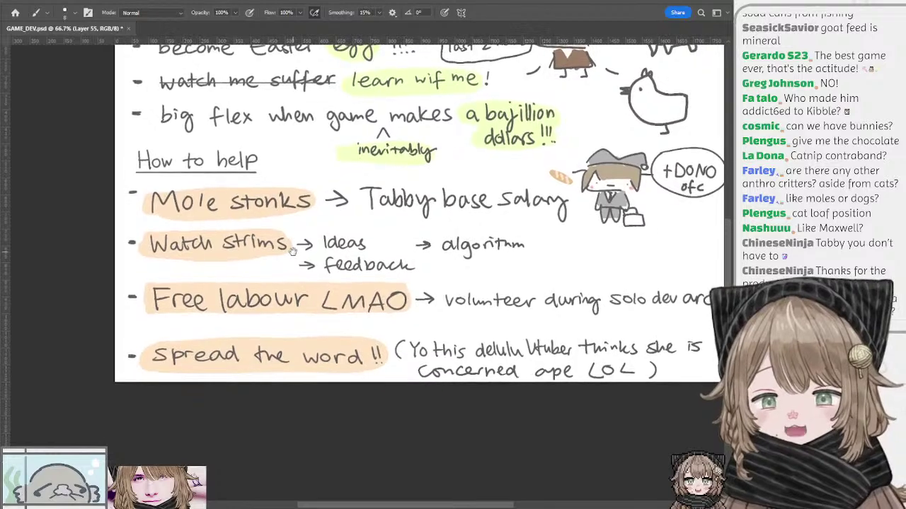
key("l")
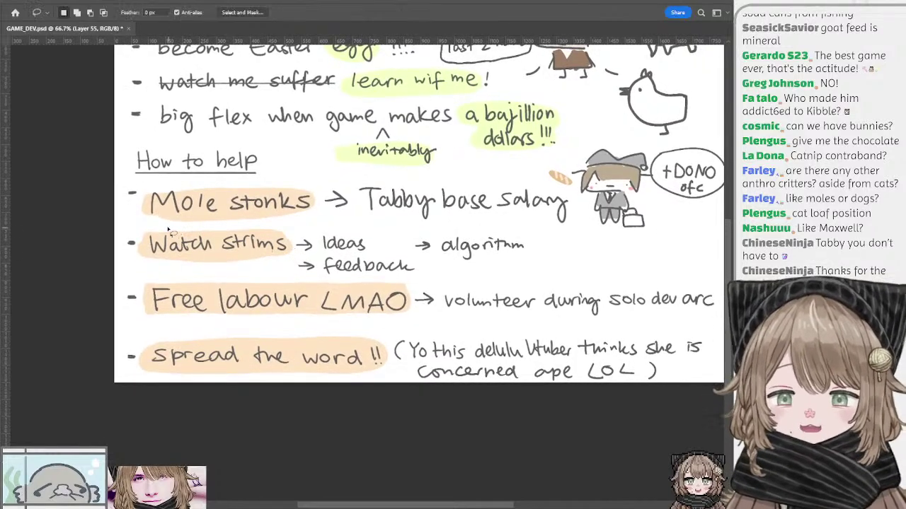
mouse_move(262, 239)
left_mouse_down()
mouse_move(249, 226)
mouse_move(255, 234)
left_mouse_up()
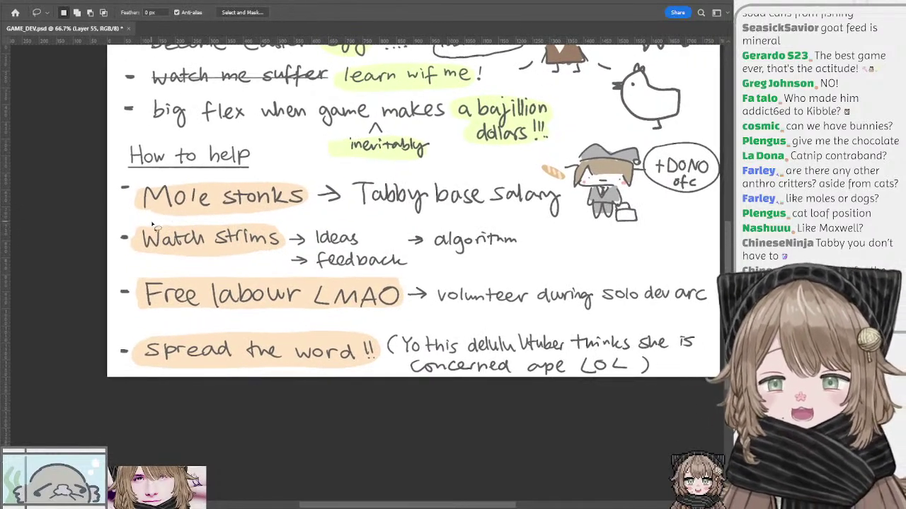
key("b")
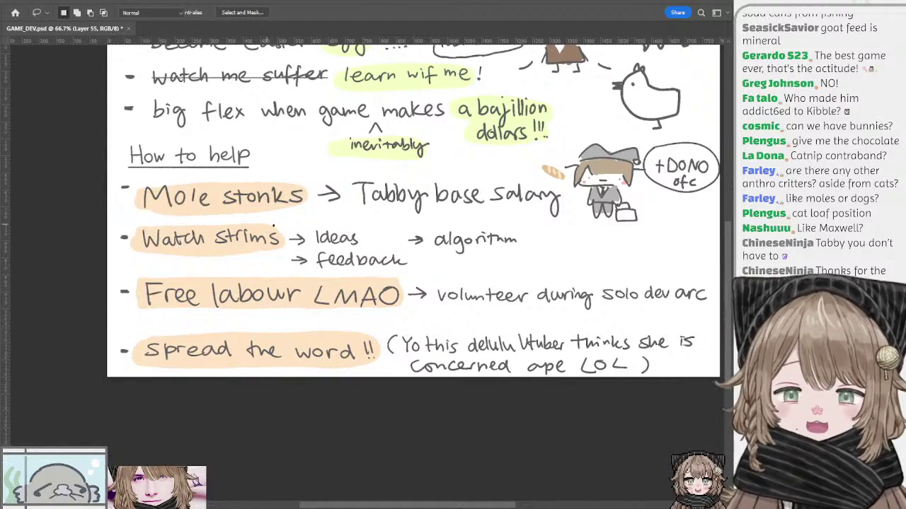
mouse_move(302, 229)
left_mouse_down()
mouse_move(326, 240)
mouse_move(307, 232)
left_mouse_up()
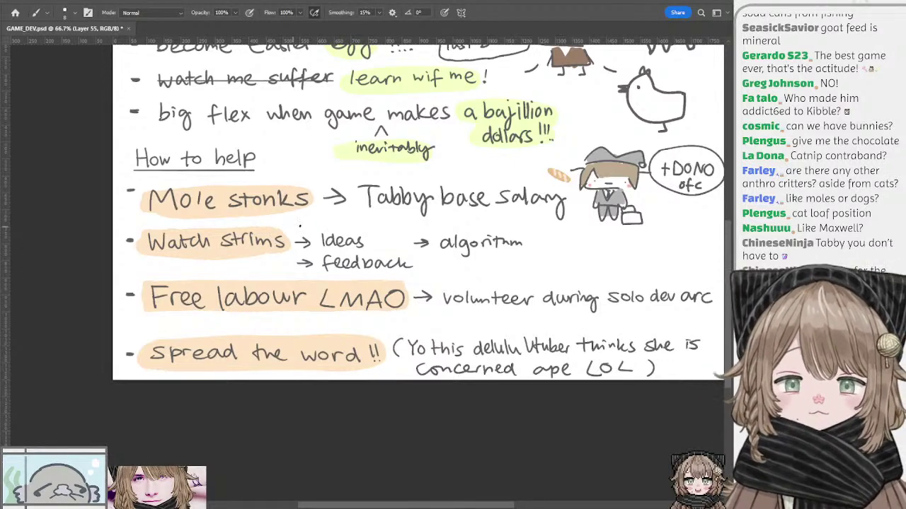
mouse_move(309, 231)
left_mouse_down()
mouse_move(324, 228)
mouse_move(298, 233)
mouse_move(314, 212)
mouse_move(308, 202)
left_mouse_up()
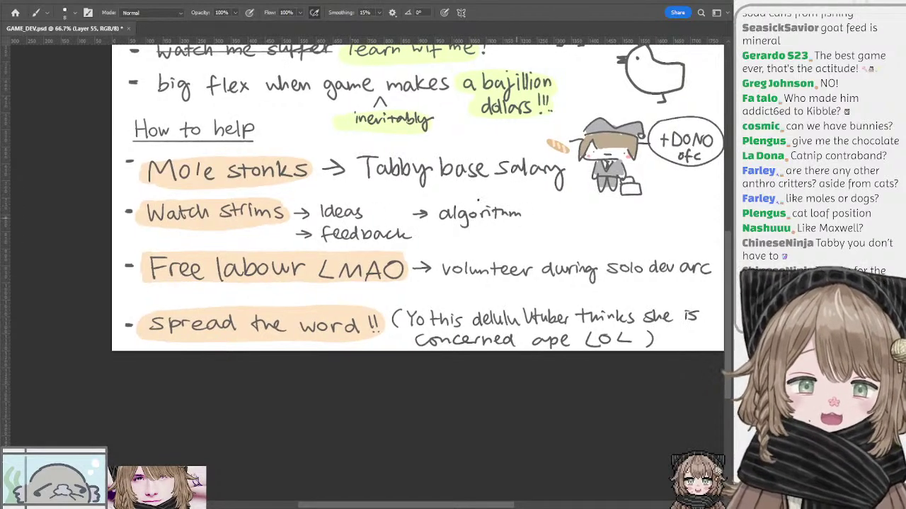
left_click_drag(310, 245, 241, 241)
left_click_drag(350, 243, 249, 225)
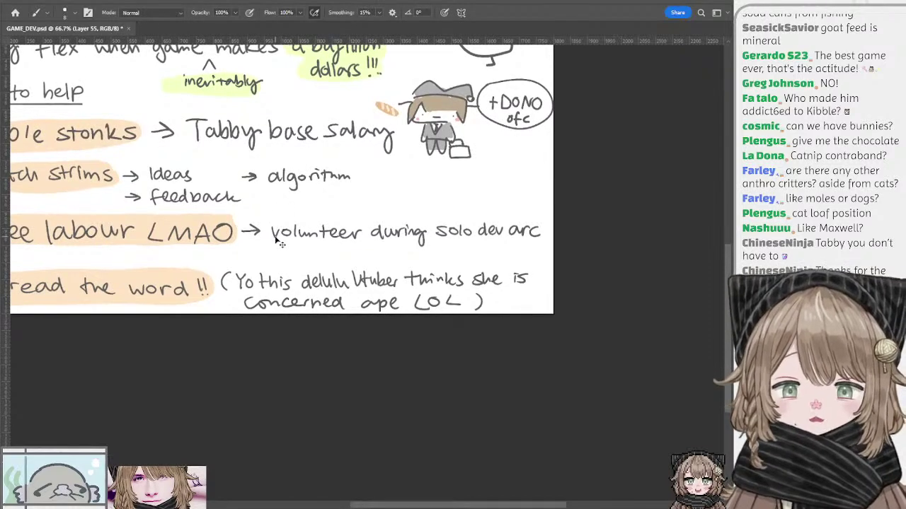
Make Layer 31 the active layer and look over the "Free labour LMAO" and "Spread the word" items
left_click_drag(361, 199, 298, 207)
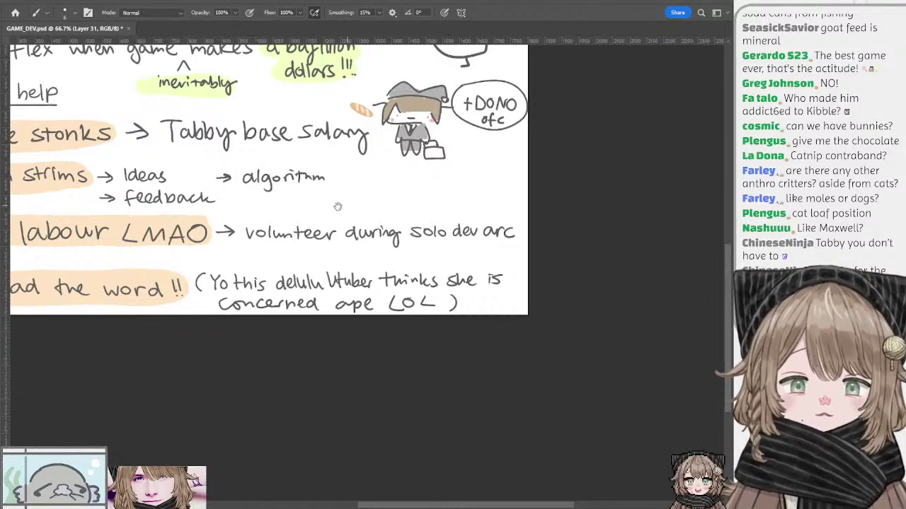
left_click_drag(338, 206, 386, 218)
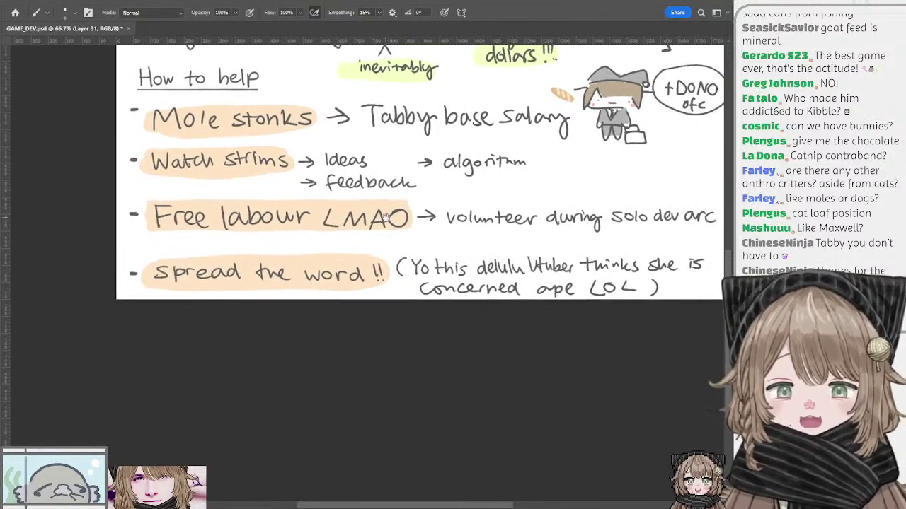
key("ctrl+plus")
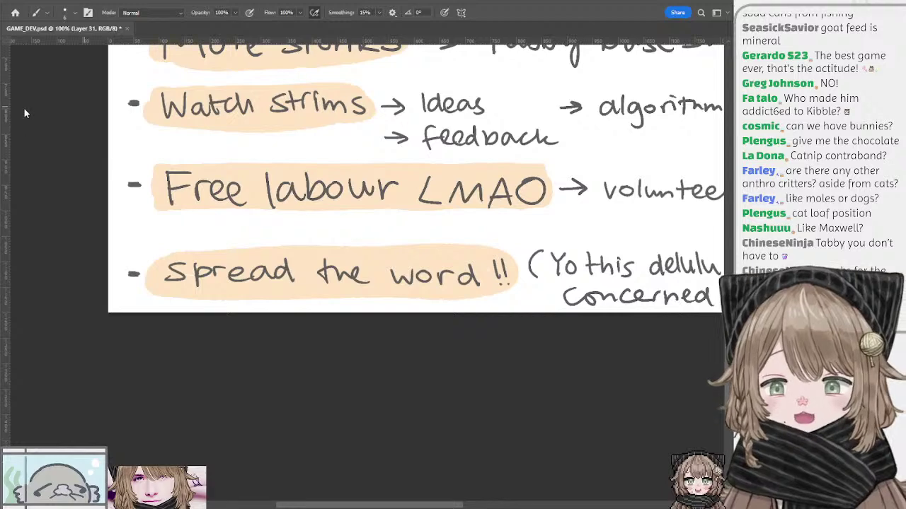
key("ctrl+minus")
left_click_drag(270, 169, 190, 207)
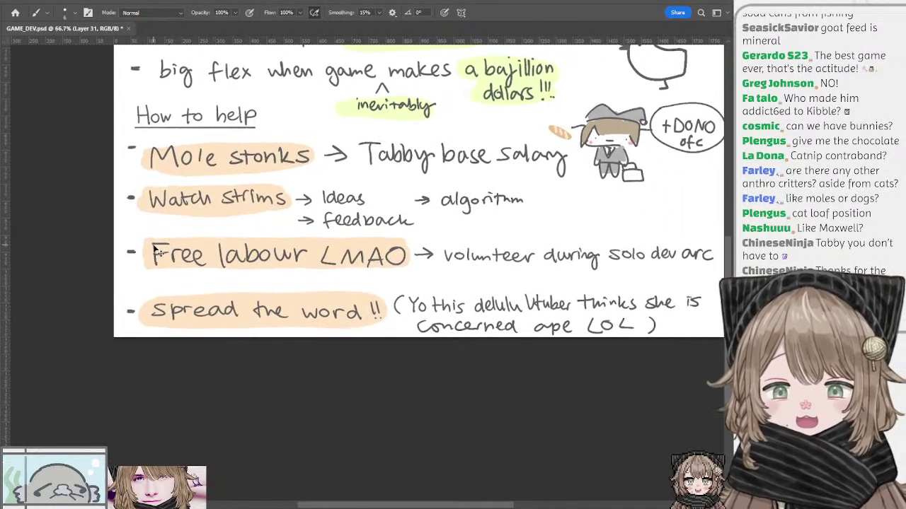
key("l")
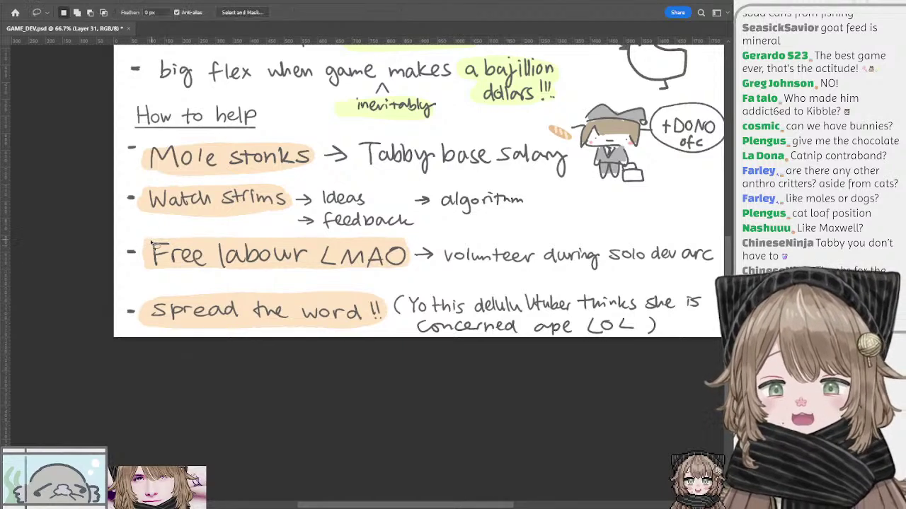
mouse_move(182, 253)
left_mouse_down()
mouse_move(207, 246)
mouse_move(198, 242)
left_mouse_up()
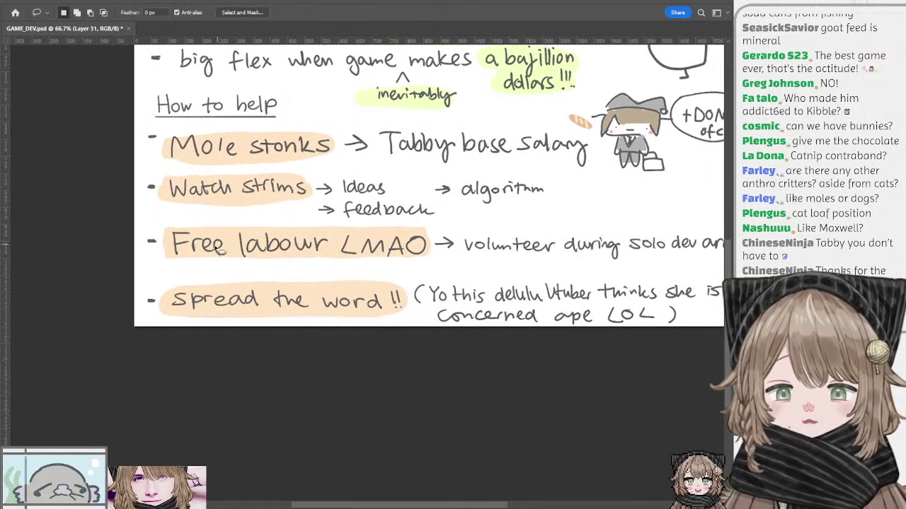
Examine the "volunteer during solo dev arc" and "concerned ape LOL" notes beside the last two "How to help" items
key("b")
key("l")
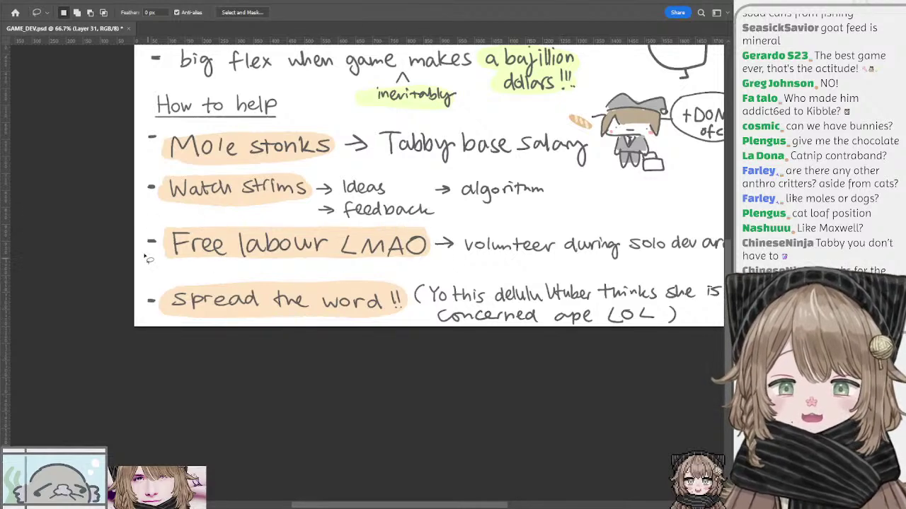
left_click_drag(337, 263, 280, 233)
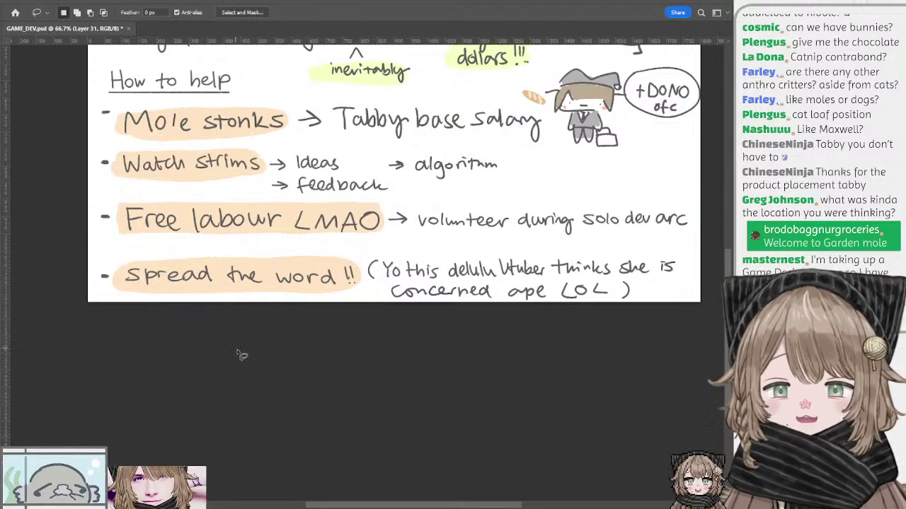
mouse_move(215, 325)
left_mouse_down()
mouse_move(271, 346)
mouse_move(240, 350)
mouse_move(284, 355)
mouse_move(279, 303)
mouse_move(263, 312)
mouse_move(271, 338)
mouse_move(248, 350)
mouse_move(219, 327)
left_mouse_up()
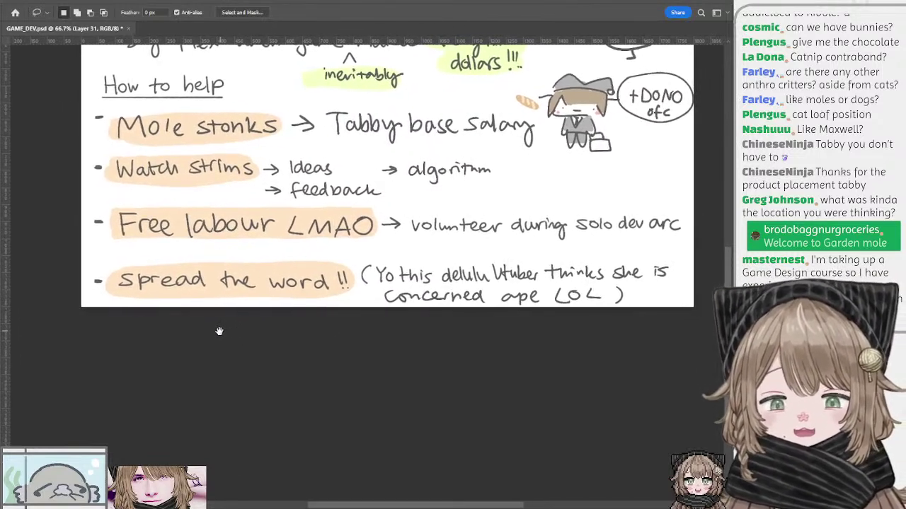
mouse_move(285, 323)
left_mouse_down()
mouse_move(319, 335)
mouse_move(259, 336)
left_mouse_up()
left_click_drag(315, 332, 188, 339)
left_click_drag(263, 338, 227, 341)
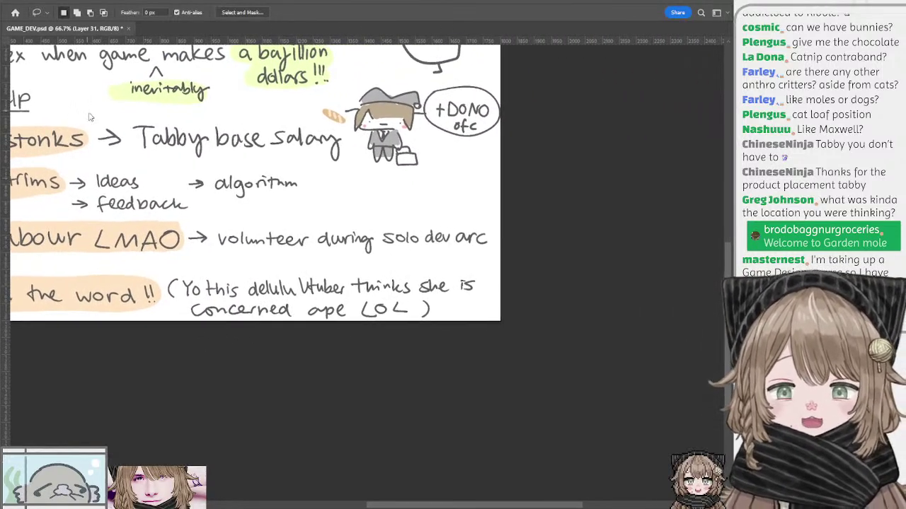
key("ctrl+plus")
left_click_drag(233, 199, 264, 177)
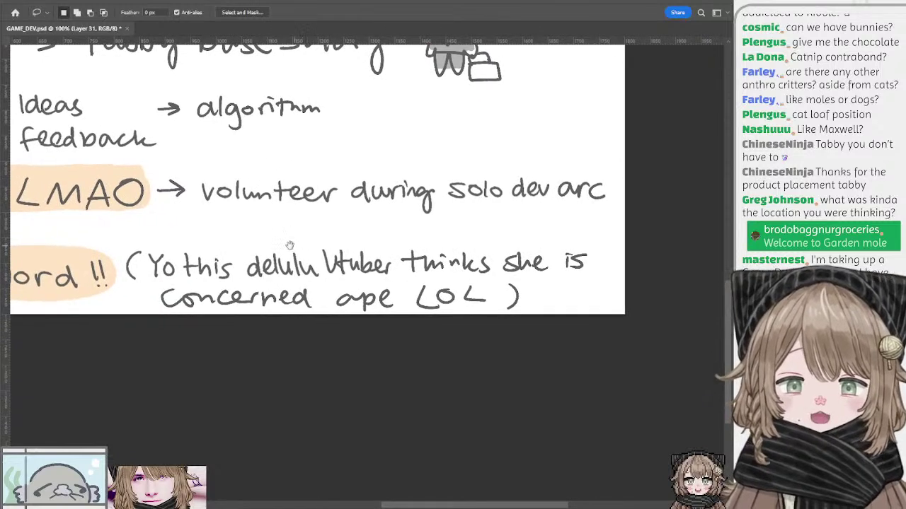
left_click_drag(289, 245, 276, 241)
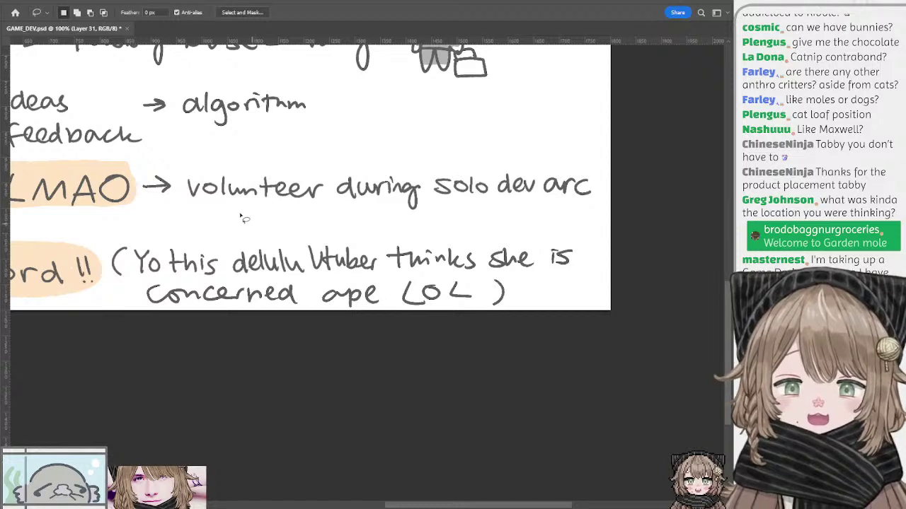
left_click_drag(240, 215, 250, 218)
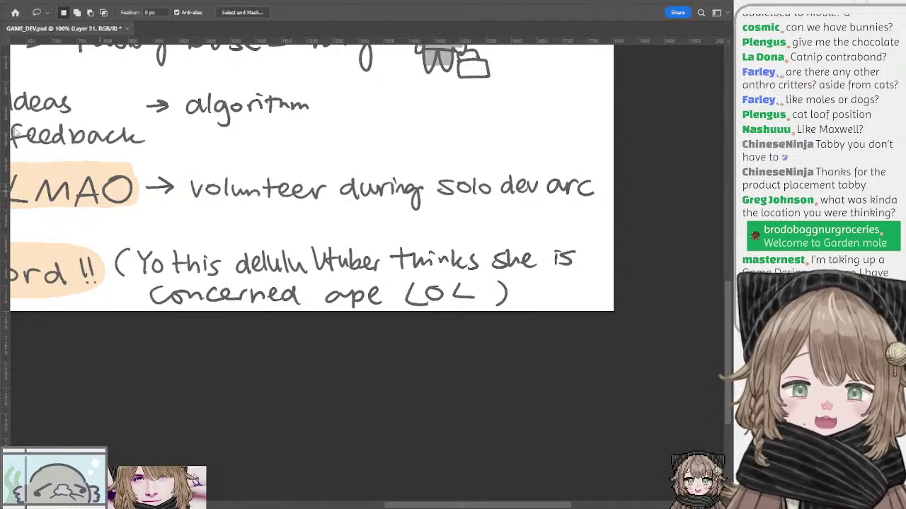
Look over the doodles beside the reasons to care, picking their layers and returning to Layer 31
key("ctrl+minus")
mouse_move(209, 144)
left_mouse_down()
mouse_move(330, 257)
mouse_move(416, 286)
mouse_move(383, 332)
mouse_move(367, 319)
mouse_move(332, 322)
mouse_move(190, 356)
left_mouse_up()
key("ctrl+plus")
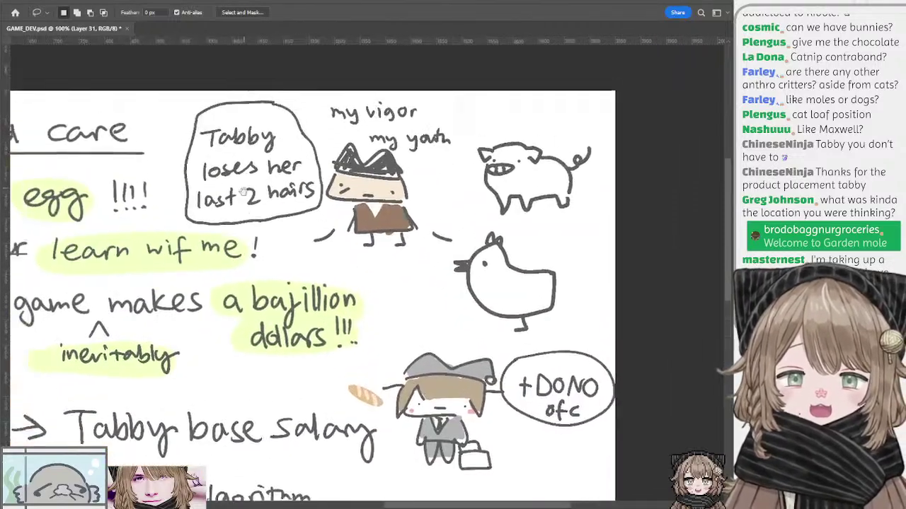
left_click_drag(239, 200, 239, 199)
left_click(391, 213, "ctrl")
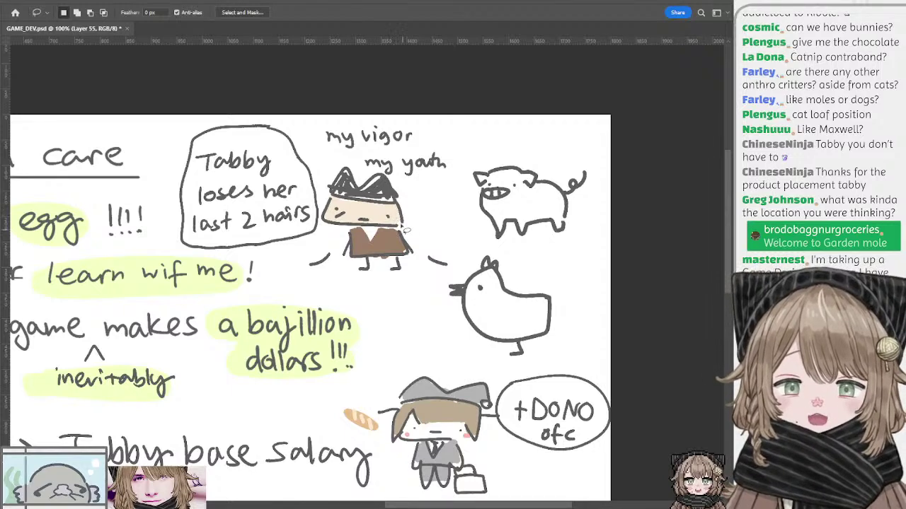
left_click(389, 232, "ctrl")
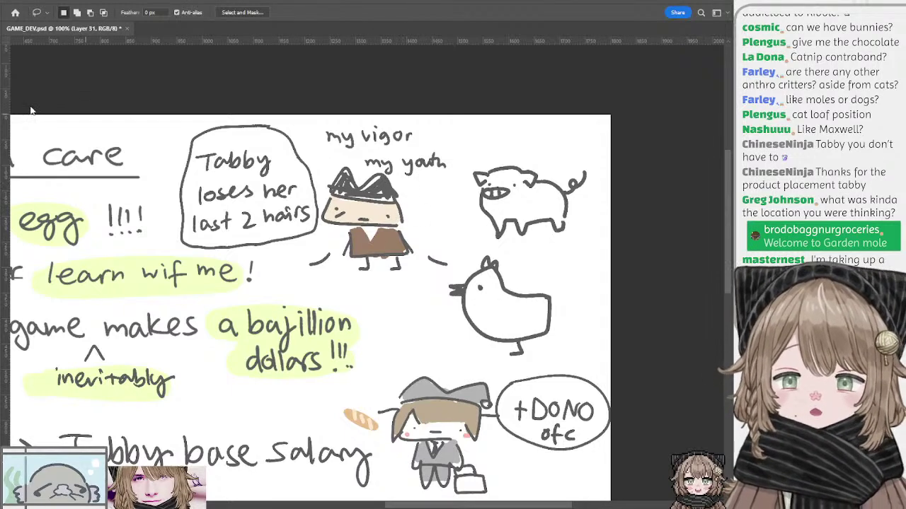
key("ctrl+minus")
left_click_drag(256, 208, 233, 125)
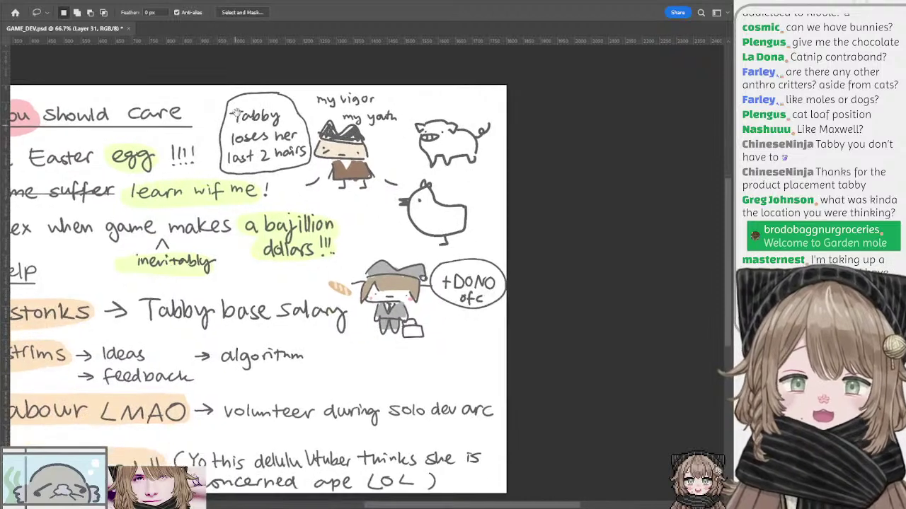
Sketch a small bucket with a curved handle on Layer 31, below the "+DONO ofc" speech bubble
key("b")
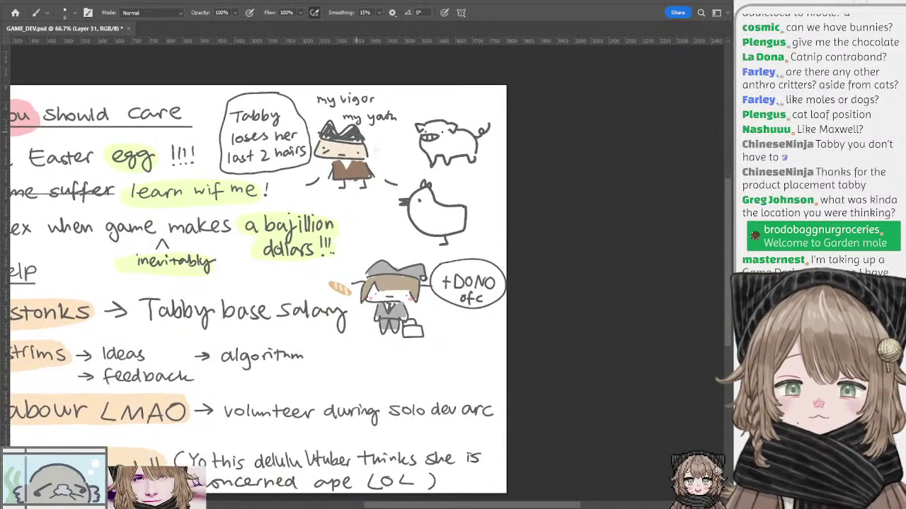
left_click_drag(386, 214, 368, 183)
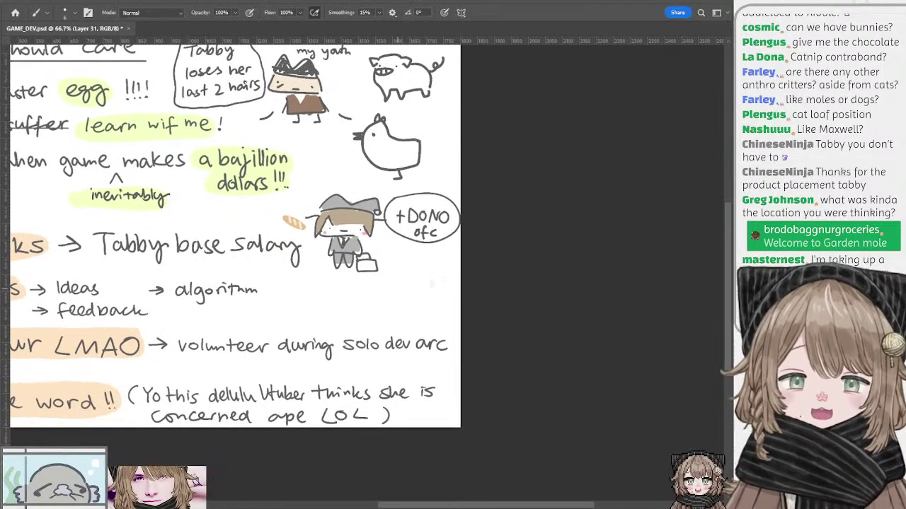
mouse_move(366, 290)
left_mouse_down()
mouse_move(411, 289)
mouse_move(368, 327)
mouse_move(415, 289)
mouse_move(424, 291)
mouse_move(425, 323)
mouse_move(425, 290)
left_mouse_up()
key("ctrl+z")
key("ctrl+z")
key("ctrl+z")
key("ctrl+z")
key("ctrl+z")
left_click_drag(371, 291, 428, 290)
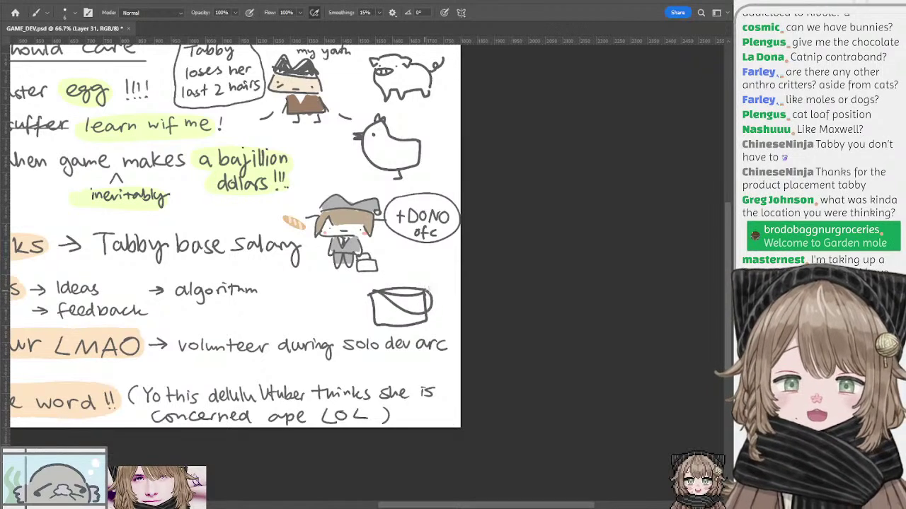
left_click_drag(360, 281, 393, 320)
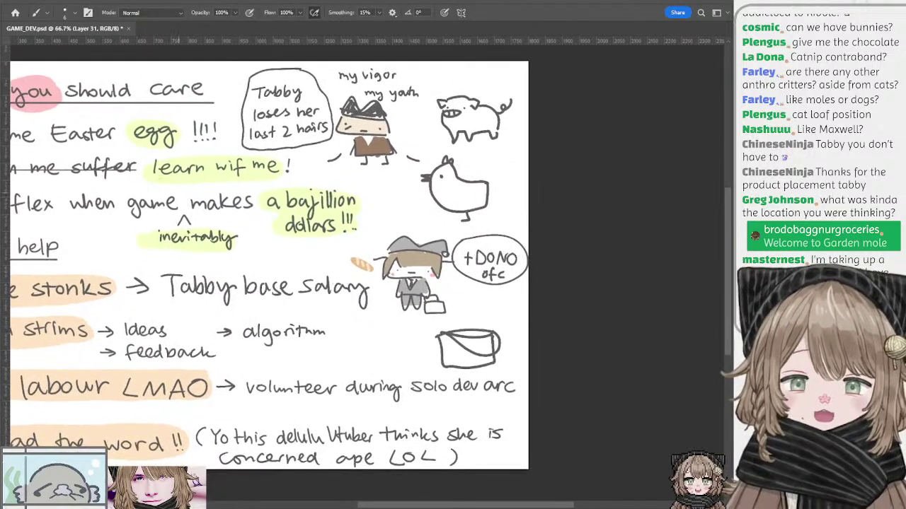
key("ctrl+minus")
left_click_drag(216, 174, 310, 161)
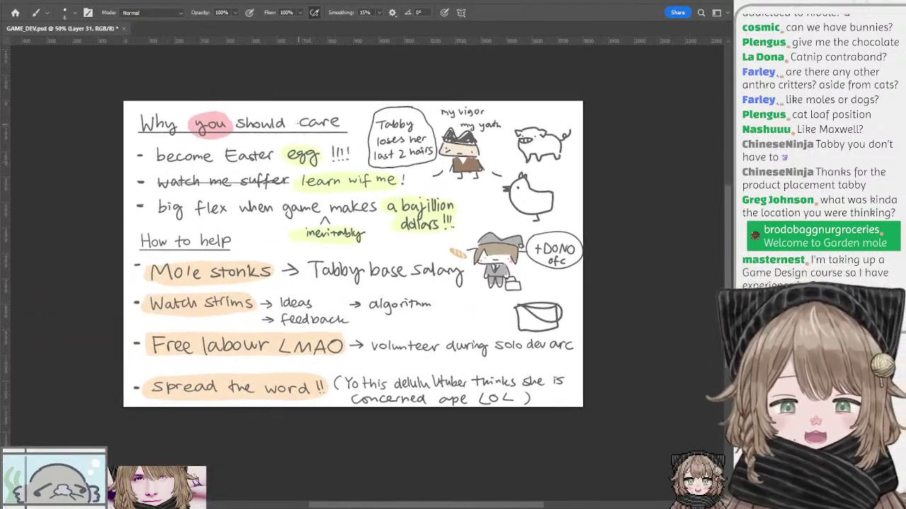
Hide the "Why you should care" page and add a new layer above its group for a blank drawing area
left_click(630, 271)
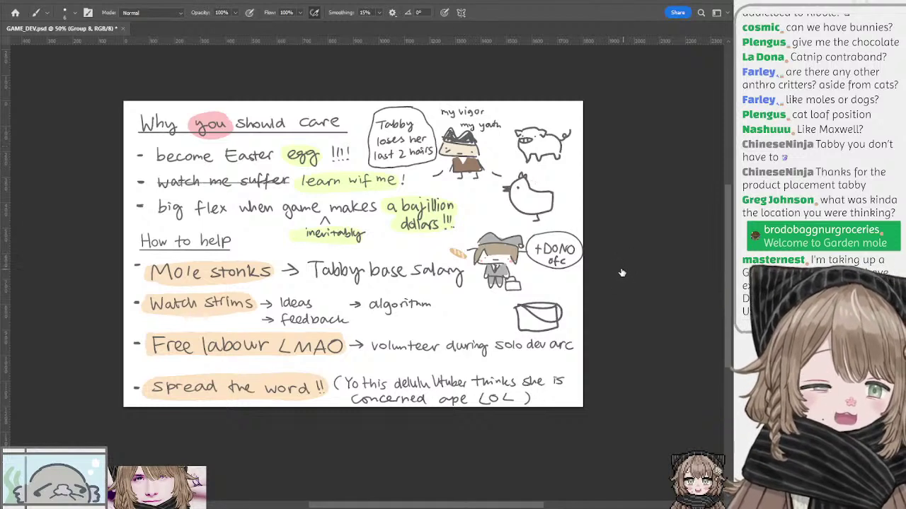
left_click(641, 275)
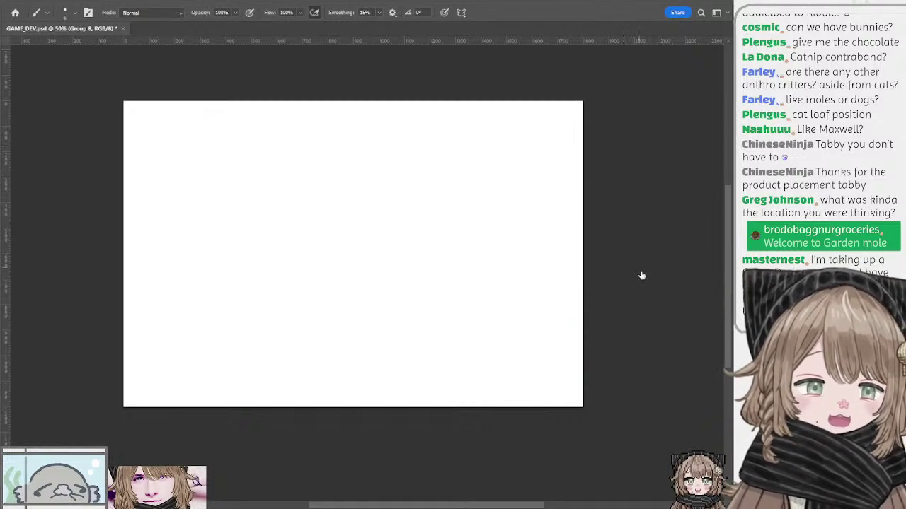
left_click(691, 419)
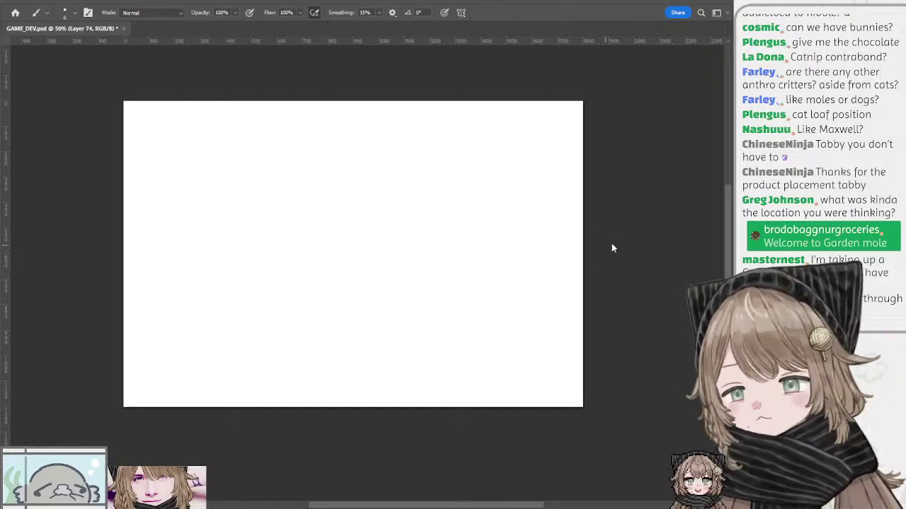
key("ctrl+comma")
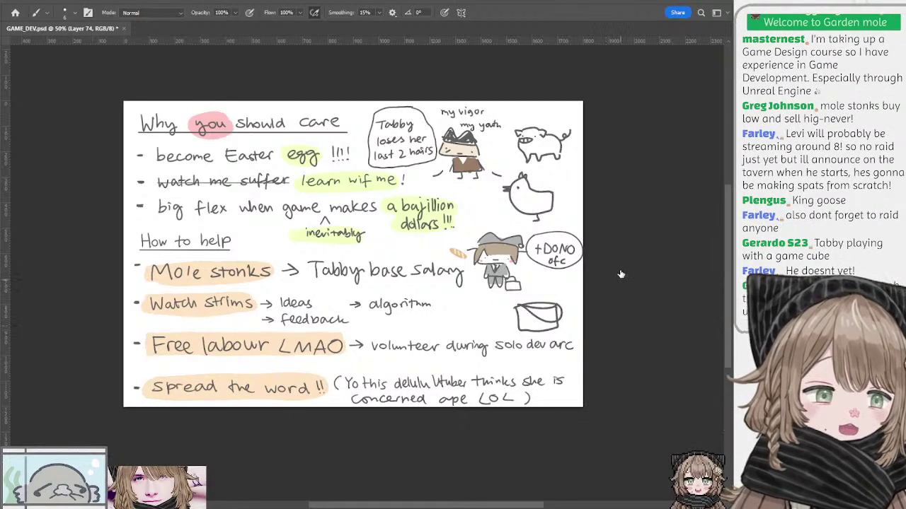
left_click(629, 274)
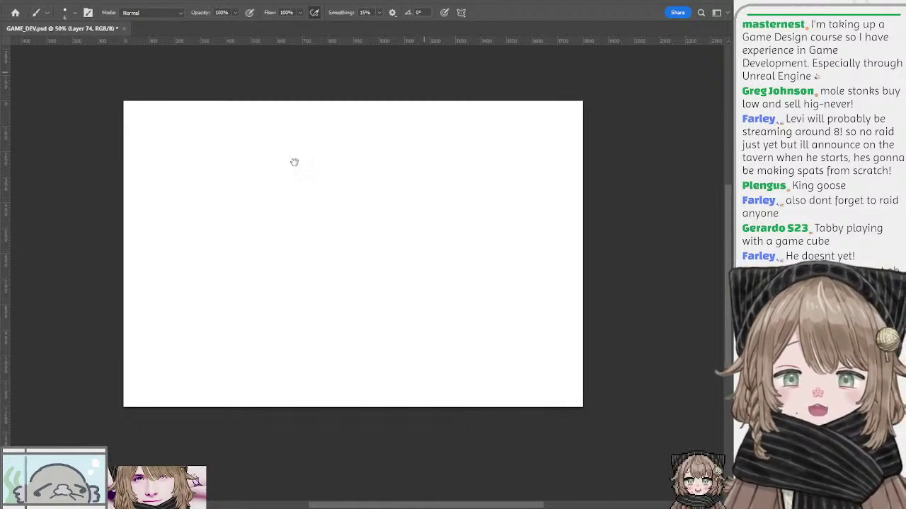
left_click_drag(295, 163, 264, 141)
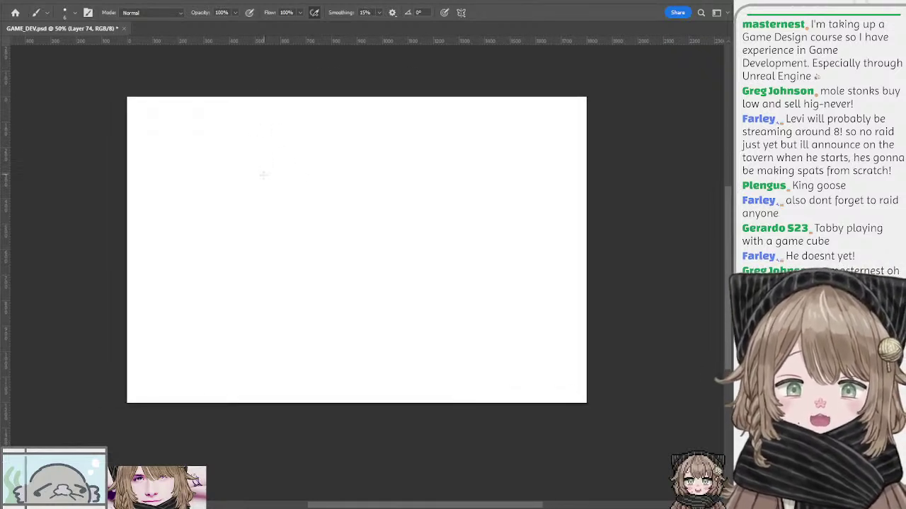
left_click_drag(262, 176, 290, 155)
key("ctrl+z")
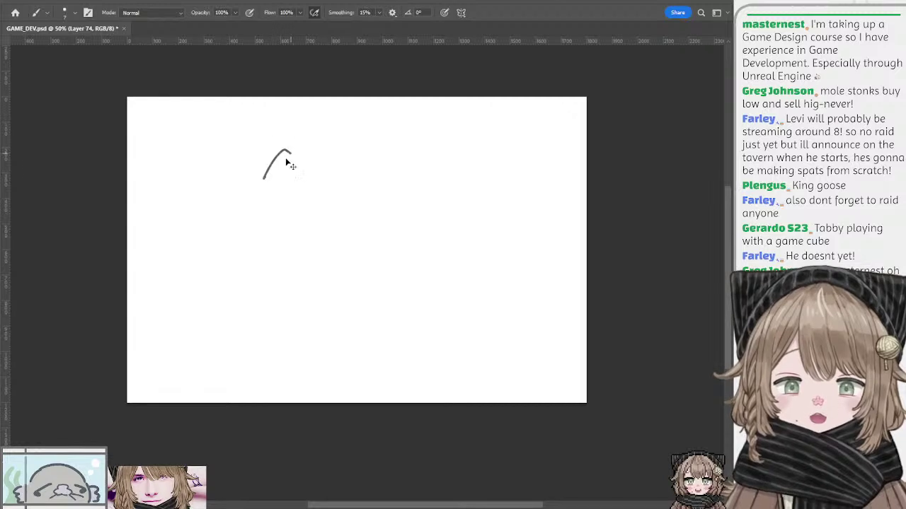
key("ctrl+z")
mouse_move(263, 189)
left_mouse_down()
mouse_move(286, 168)
mouse_move(329, 163)
mouse_move(336, 188)
left_mouse_up()
key("ctrl+z")
mouse_move(300, 162)
left_mouse_down()
mouse_move(268, 164)
mouse_move(308, 158)
mouse_move(287, 164)
mouse_move(324, 174)
mouse_move(310, 146)
mouse_move(334, 186)
mouse_move(273, 187)
mouse_move(262, 211)
left_mouse_up()
key("ctrl+z")
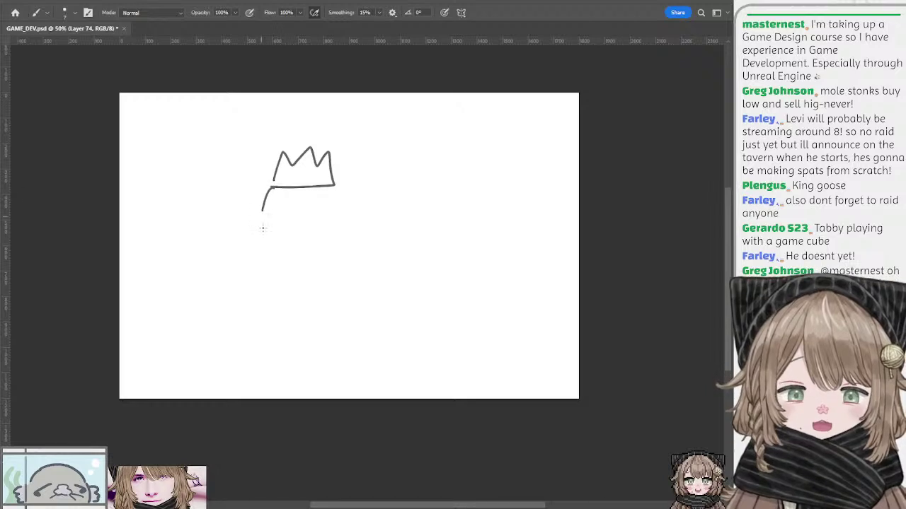
key("ctrl+z")
key("ctrl+z")
key("ctrl+z")
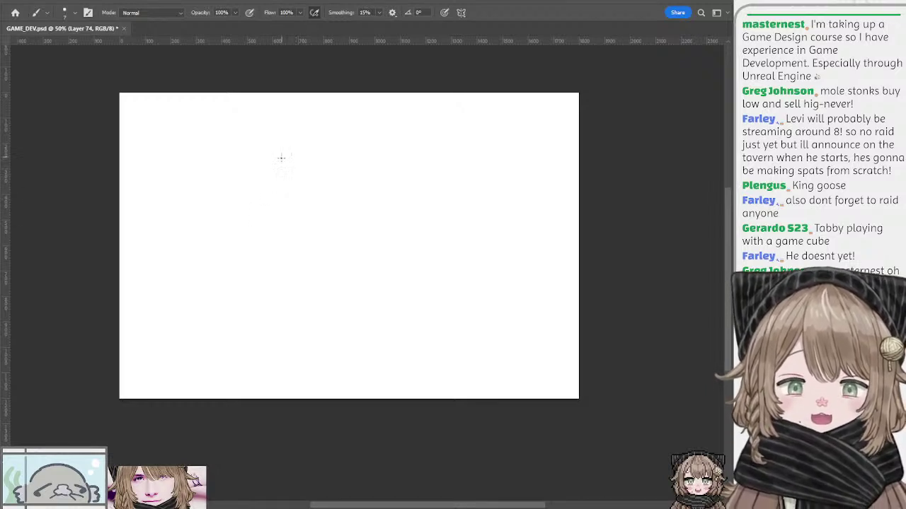
Draw a small spiky crown with an open beak below it and the goose's front neck and belly line
mouse_move(282, 167)
left_mouse_down()
mouse_move(287, 139)
mouse_move(314, 163)
mouse_move(282, 168)
mouse_move(273, 190)
mouse_move(266, 186)
mouse_move(281, 189)
mouse_move(287, 255)
mouse_move(384, 252)
left_mouse_up()
key("ctrl+z")
key("ctrl+z")
left_click_drag(282, 176, 395, 279)
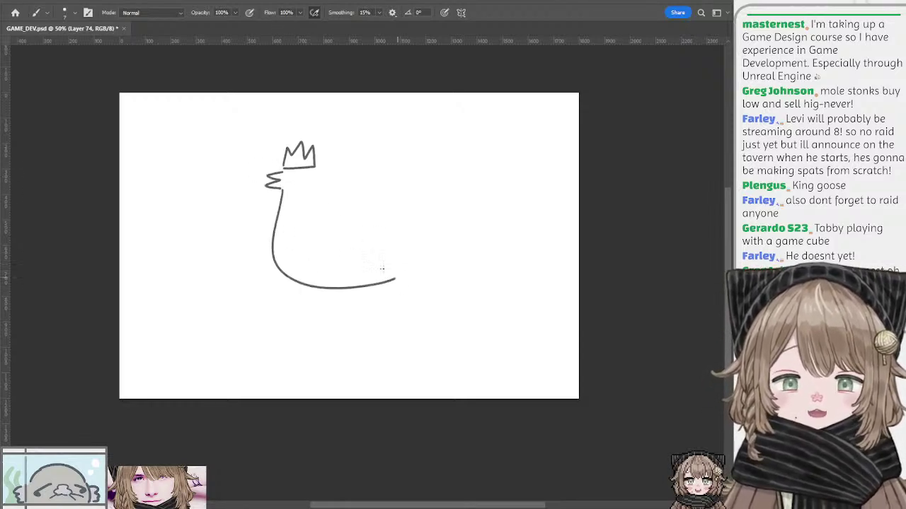
Draw the back of the goose's neck, its flat back and its tail end to close the body outline
mouse_move(314, 168)
left_mouse_down()
mouse_move(317, 215)
mouse_move(308, 226)
mouse_move(413, 222)
left_mouse_up()
key("ctrl+z")
mouse_move(307, 227)
left_mouse_down()
mouse_move(406, 224)
mouse_move(389, 277)
left_mouse_up()
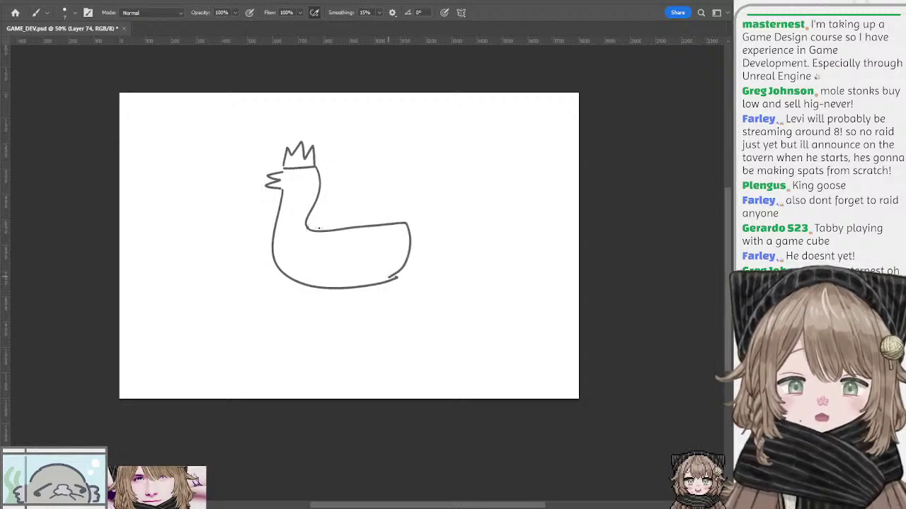
key("ctrl+z")
mouse_move(308, 228)
left_mouse_down()
mouse_move(369, 225)
mouse_move(408, 254)
mouse_move(396, 279)
left_mouse_up()
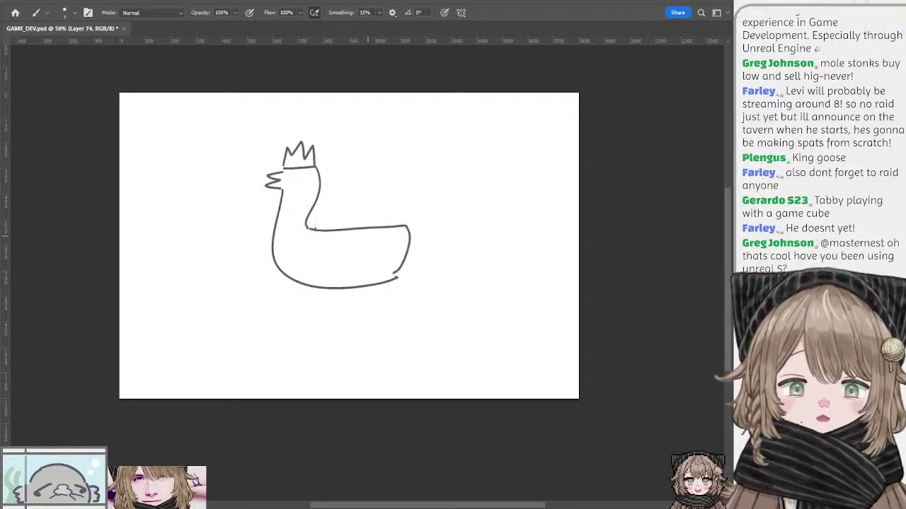
key("ctrl+z")
mouse_move(309, 228)
left_mouse_down()
mouse_move(408, 233)
mouse_move(399, 273)
left_mouse_up()
Erase the corner where the goose's neck meets its back
key("space")
left_click_drag(450, 186, 386, 184)
key("e")
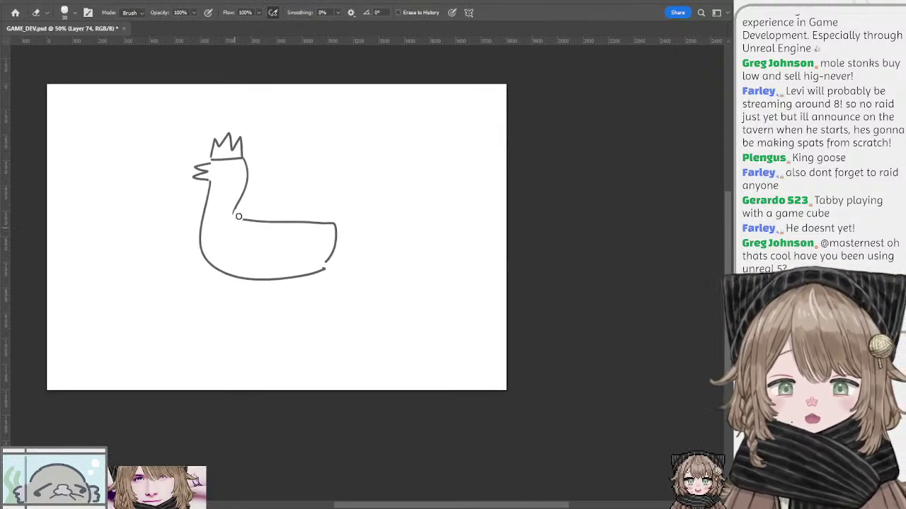
left_click(238, 216)
Draw a royal cape on the goose, with a collar band running from the neck down along the belly to the tail
key("b")
mouse_move(234, 212)
left_mouse_down()
mouse_move(215, 274)
mouse_move(240, 213)
mouse_move(243, 243)
mouse_move(251, 234)
mouse_move(237, 263)
mouse_move(247, 272)
mouse_move(312, 281)
left_mouse_up()
key("e")
key("ctrl+z")
key("b")
key("e")
key("b")
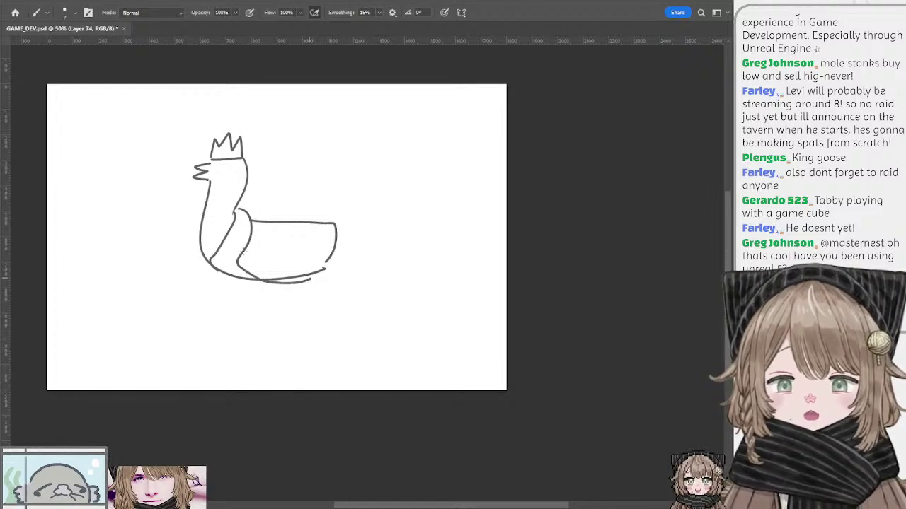
key("ctrl+z")
key("ctrl+z")
mouse_move(236, 208)
left_mouse_down()
mouse_move(237, 264)
mouse_move(304, 272)
mouse_move(329, 256)
left_mouse_up()
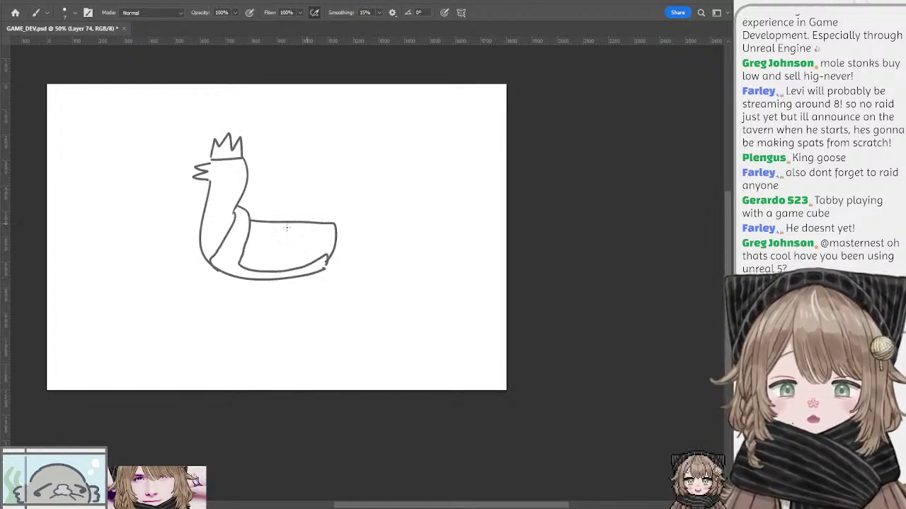
Draw the far side of the cape as a curved line in front of the goose's chest
key("space")
mouse_move(244, 227)
left_mouse_down()
mouse_move(292, 237)
mouse_move(255, 271)
left_mouse_up()
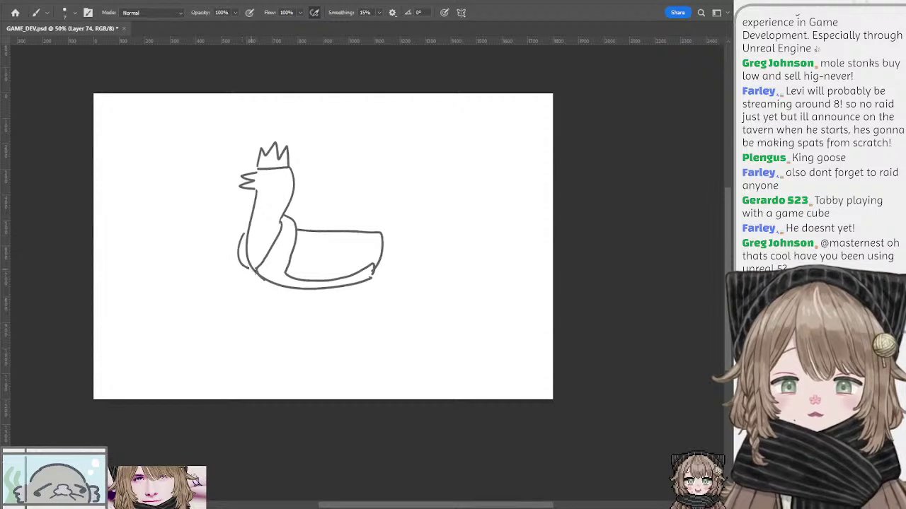
key("ctrl+z")
left_click_drag(242, 233, 258, 279)
key("ctrl+z")
left_click_drag(246, 228, 254, 271)
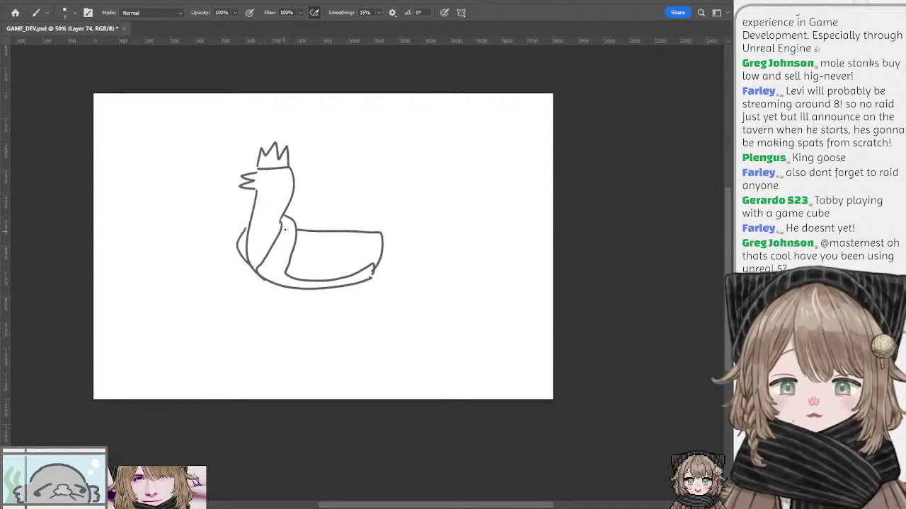
Add short fur dashes along the cape's trim and draw the goose's eye
left_click_drag(286, 228, 283, 248)
mouse_move(282, 251)
left_mouse_down()
mouse_move(276, 262)
mouse_move(297, 284)
left_mouse_up()
key("ctrl+z")
left_click_drag(305, 286, 330, 283)
key("ctrl+z")
left_click_drag(342, 282, 346, 282)
left_click_drag(351, 281, 355, 279)
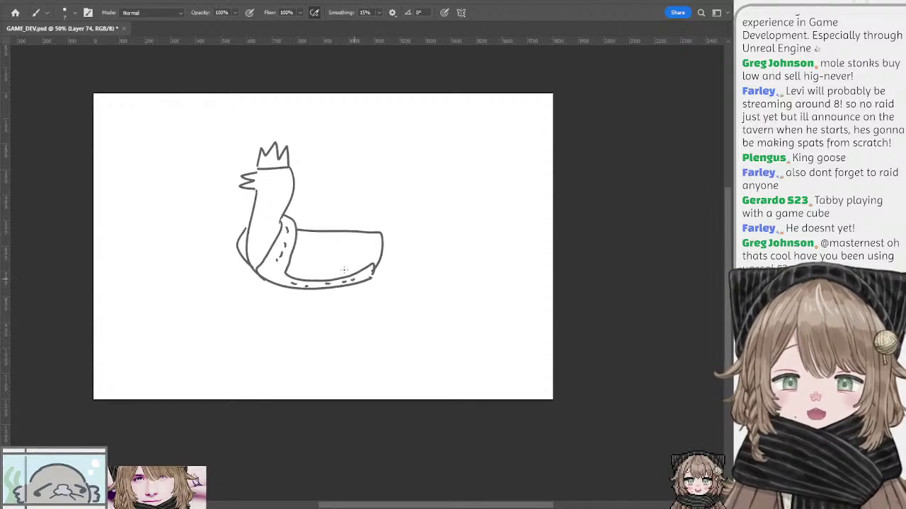
left_click_drag(271, 180, 300, 173)
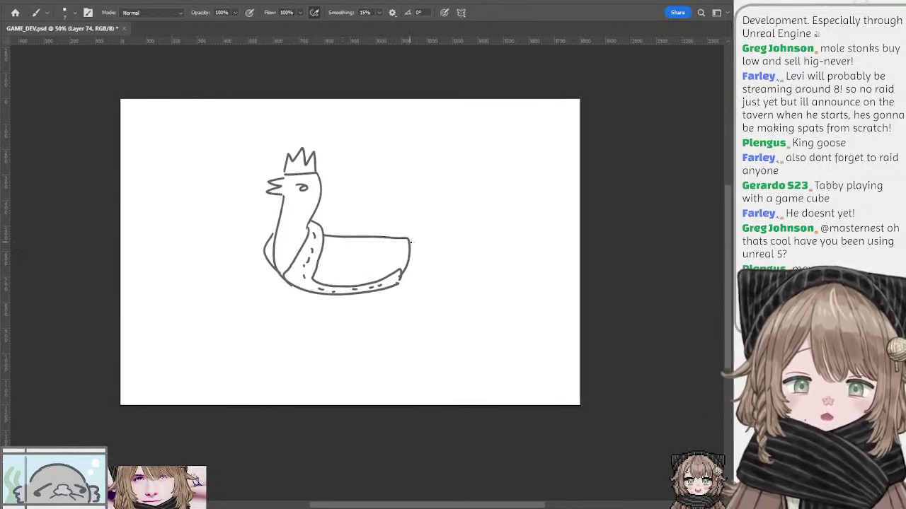
Draw the goose's tail behind the cape, its underbelly line and two legs with webbed feet
mouse_move(410, 242)
left_mouse_down()
mouse_move(419, 279)
mouse_move(395, 296)
mouse_move(347, 306)
left_mouse_up()
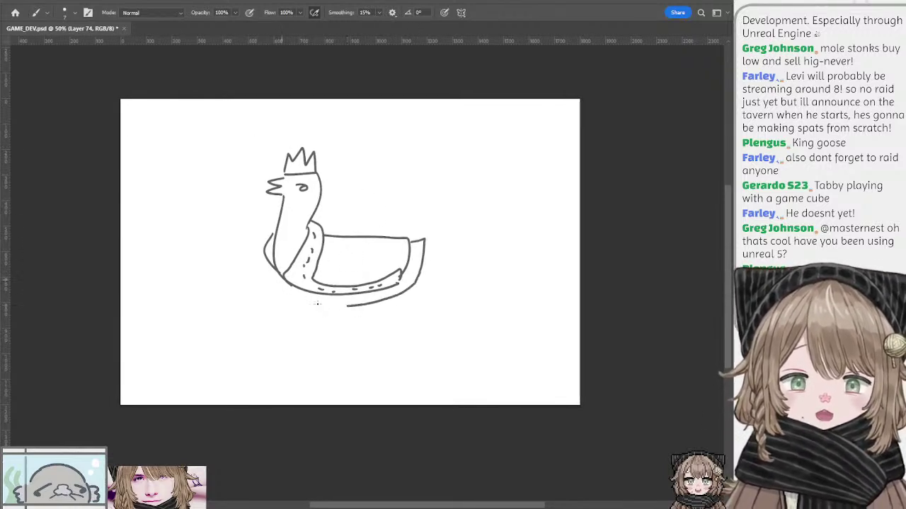
mouse_move(283, 280)
left_mouse_down()
mouse_move(324, 306)
mouse_move(309, 337)
mouse_move(327, 308)
mouse_move(374, 335)
mouse_move(375, 308)
left_mouse_up()
key("ctrl+z")
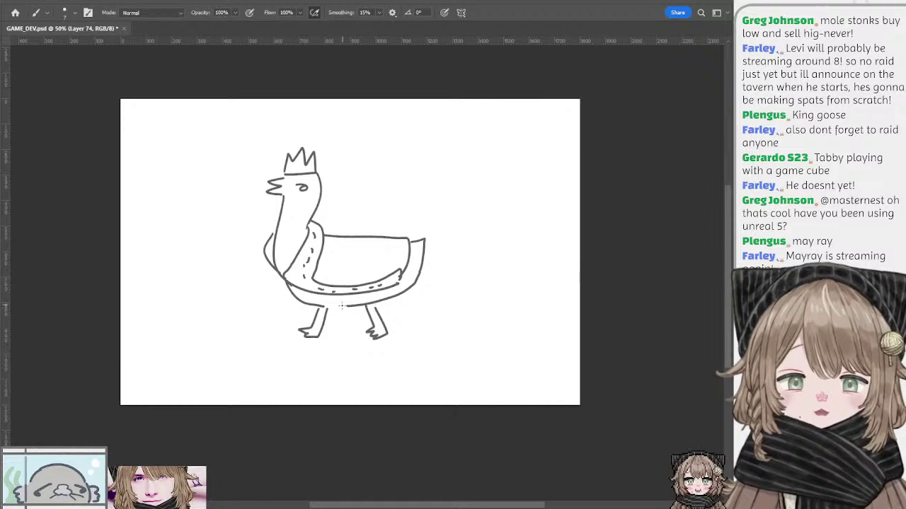
left_click_drag(312, 251, 352, 253)
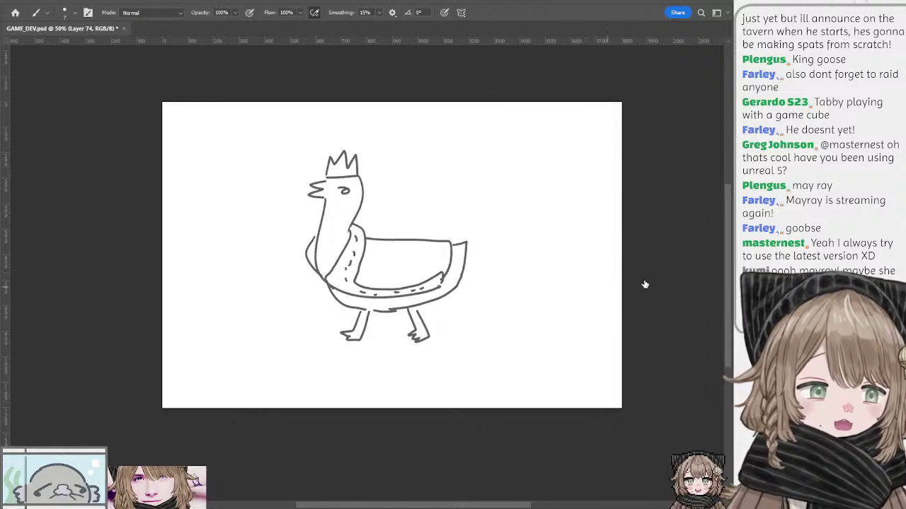
Add a new layer for color and paint the goose's crown pale yellow
key("ctrl+g")
key("ctrl+shift+alt+n")
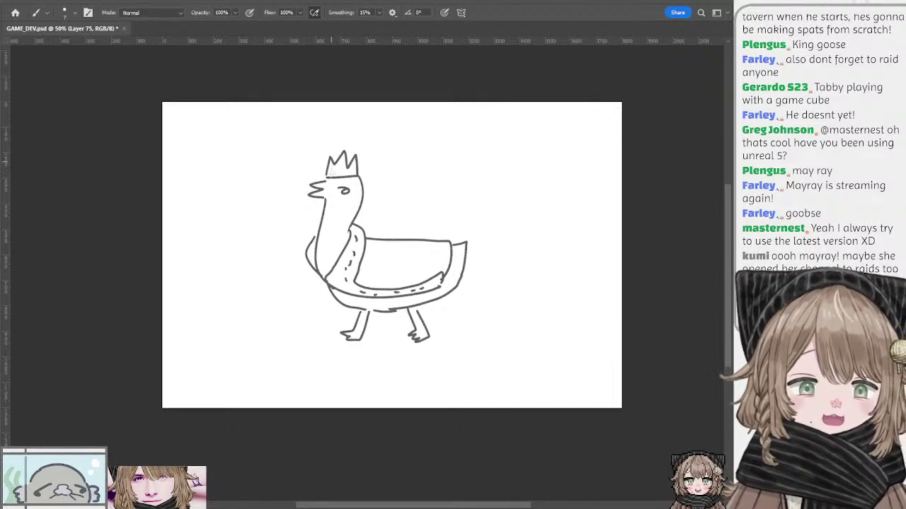
left_click_drag(329, 169, 355, 170)
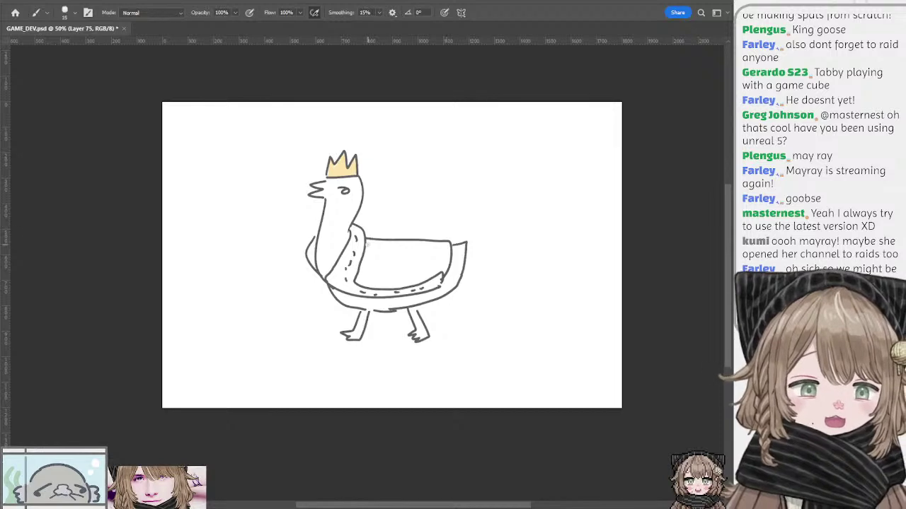
Enlarge the brush and fill the body of the goose's cape with red, leaving the fur trim white
mouse_move(368, 244)
left_mouse_down()
mouse_move(365, 280)
mouse_move(370, 247)
left_mouse_up()
key("ctrl+z")
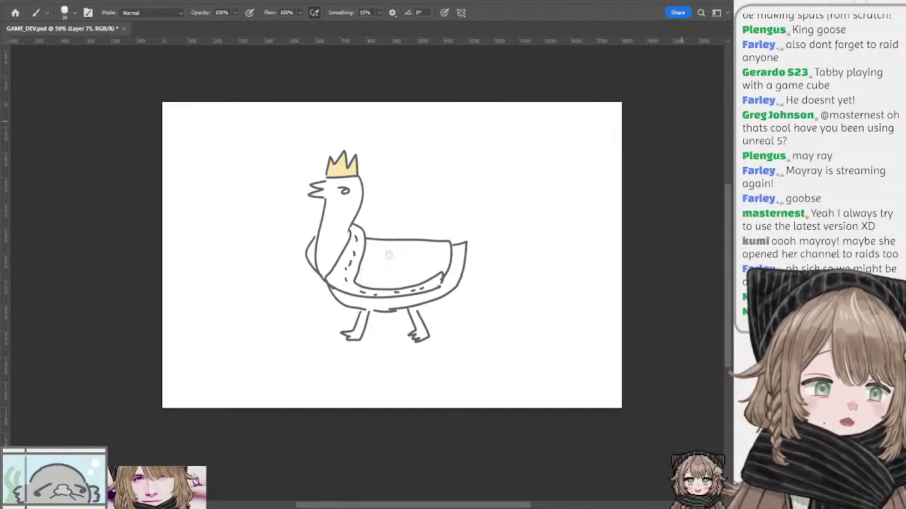
key("bracketright")
key("bracketright")
mouse_move(370, 248)
left_mouse_down()
mouse_move(448, 245)
mouse_move(443, 266)
mouse_move(402, 283)
mouse_move(367, 279)
mouse_move(381, 260)
mouse_move(371, 261)
mouse_move(373, 269)
mouse_move(428, 255)
mouse_move(392, 253)
mouse_move(435, 254)
mouse_move(387, 275)
mouse_move(435, 264)
mouse_move(368, 283)
mouse_move(446, 267)
left_mouse_up()
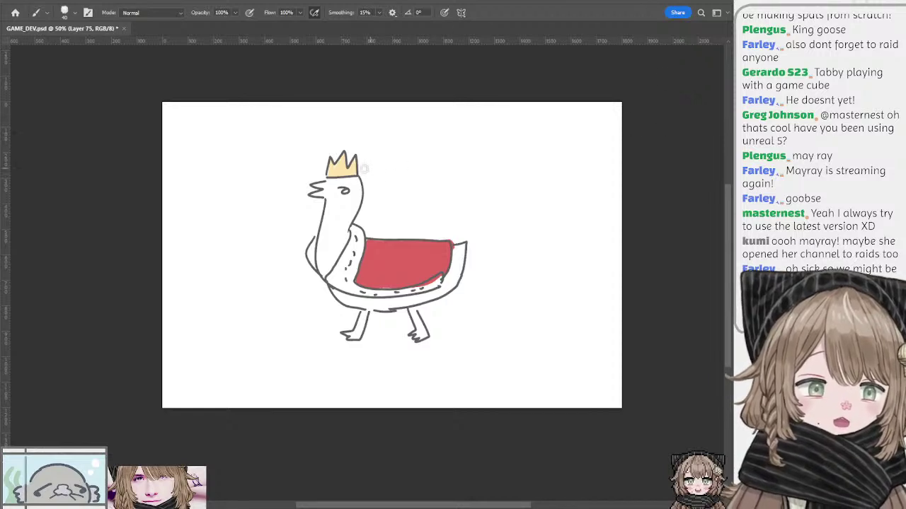
Color the goose's beak, legs and feet with the crown's pale yellow, using a smaller brush
key("[")
key("[")
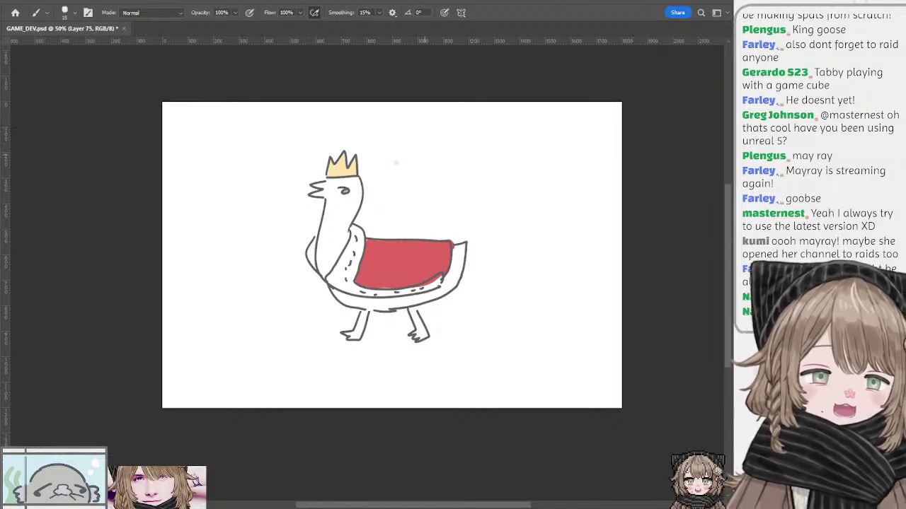
mouse_move(312, 189)
left_mouse_down()
mouse_move(352, 182)
mouse_move(350, 167)
mouse_move(316, 193)
left_mouse_up()
left_click(342, 173, "alt")
left_click_drag(360, 317, 346, 338)
mouse_move(419, 315)
left_mouse_down()
mouse_move(418, 334)
mouse_move(428, 337)
left_mouse_up()
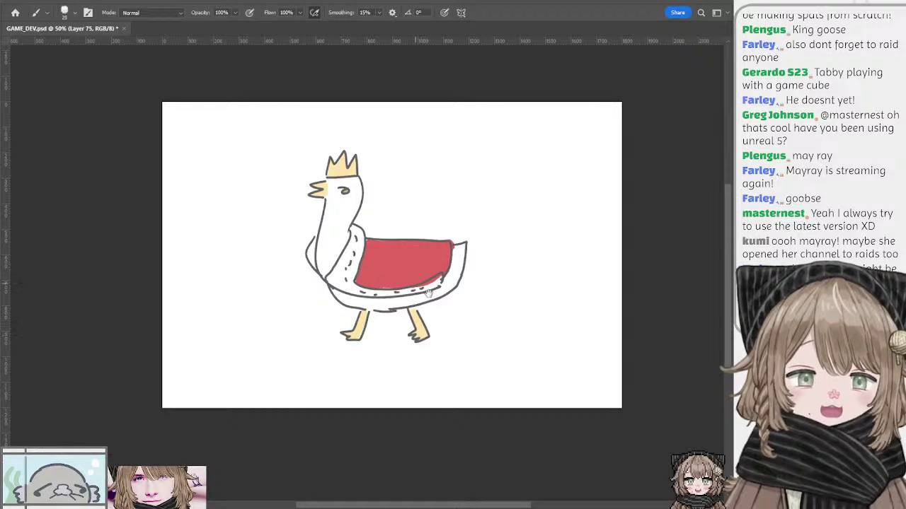
left_click_drag(429, 294, 450, 310)
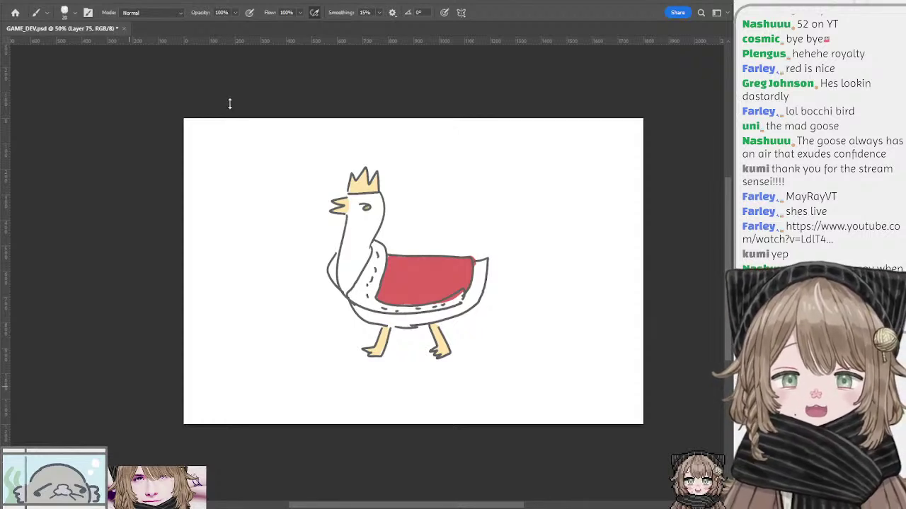
left_click_drag(423, 187, 367, 174)
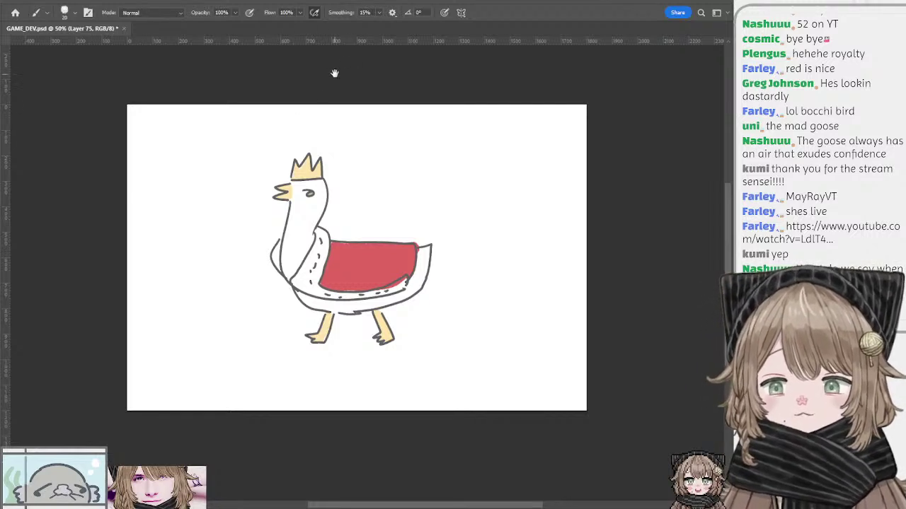
left_click_drag(333, 75, 356, 71)
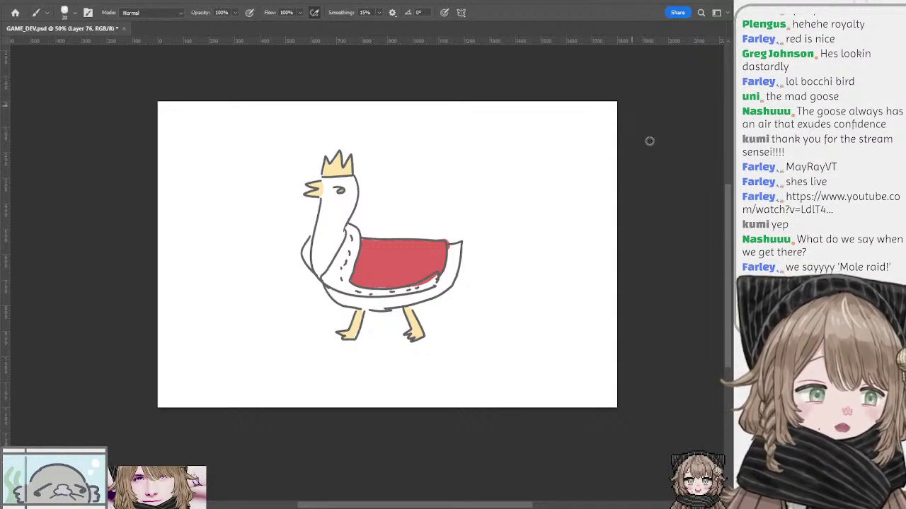
Handwrite "Thank you" in dark gray with a thin brush on a new layer, beside the goose's head
left_click_drag(464, 104, 375, 107)
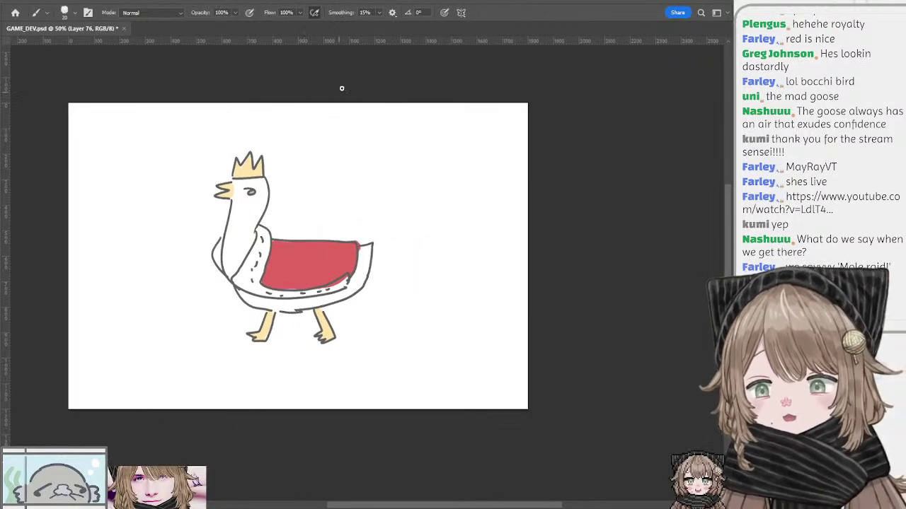
key("bracketleft")
key("bracketleft")
key("bracketleft")
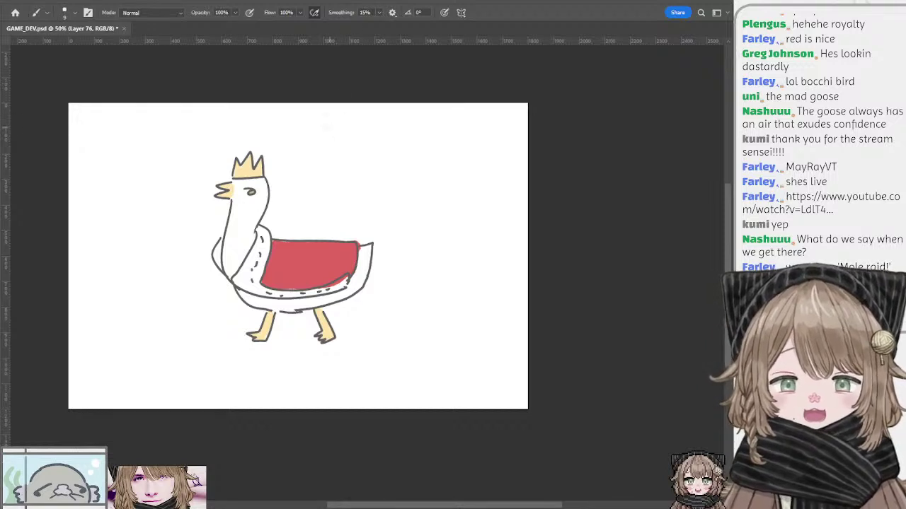
mouse_move(326, 128)
left_mouse_down()
mouse_move(349, 125)
mouse_move(331, 129)
left_mouse_up()
key("ctrl+z")
mouse_move(323, 130)
left_mouse_down()
mouse_move(322, 154)
mouse_move(338, 157)
mouse_move(426, 147)
left_mouse_up()
left_click_drag(435, 132, 424, 167)
left_click_drag(447, 133, 465, 149)
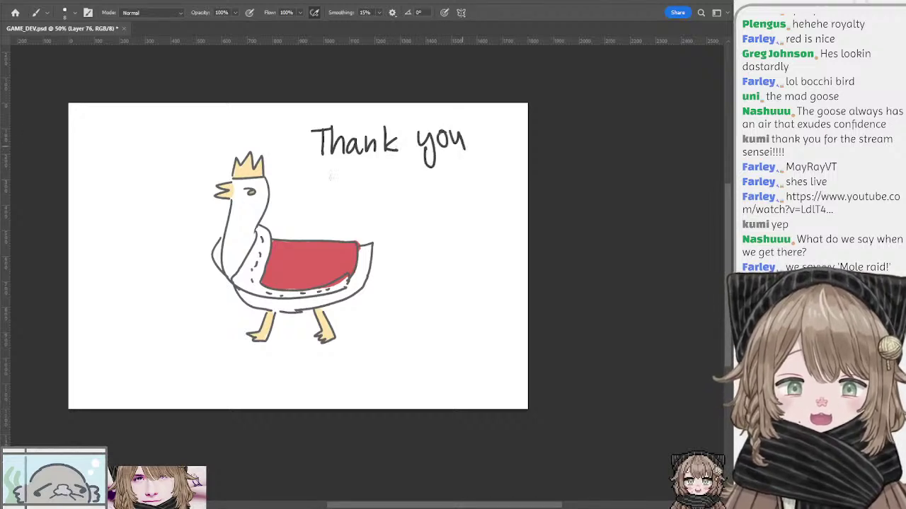
Handwrite "for watching!" as a second line below "Thank you"
left_click_drag(333, 169, 325, 196)
mouse_move(317, 181)
left_mouse_down()
mouse_move(389, 177)
mouse_move(406, 192)
mouse_move(423, 174)
left_mouse_up()
mouse_move(427, 178)
left_mouse_down()
mouse_move(423, 192)
mouse_move(467, 191)
mouse_move(482, 210)
left_mouse_up()
left_click(449, 173)
mouse_move(415, 185)
left_mouse_down()
mouse_move(445, 174)
mouse_move(418, 176)
left_mouse_up()
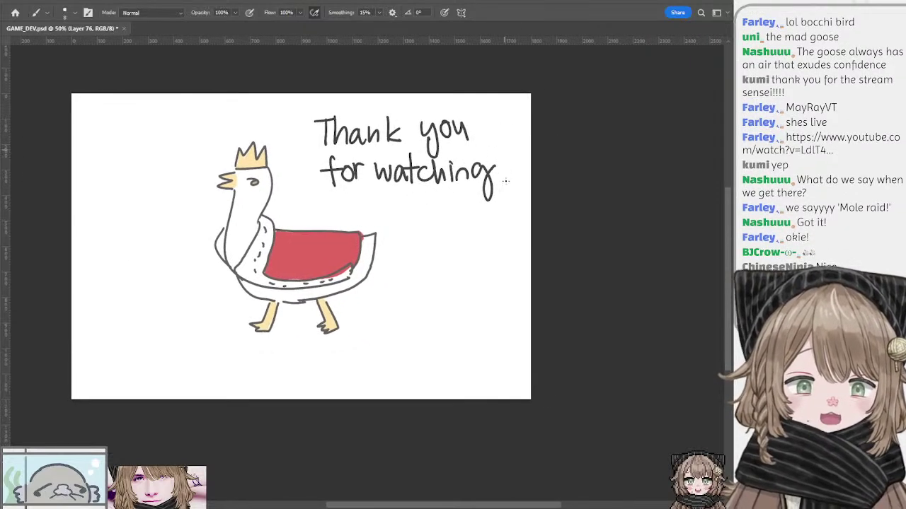
left_click_drag(503, 150, 502, 174)
left_click(502, 181)
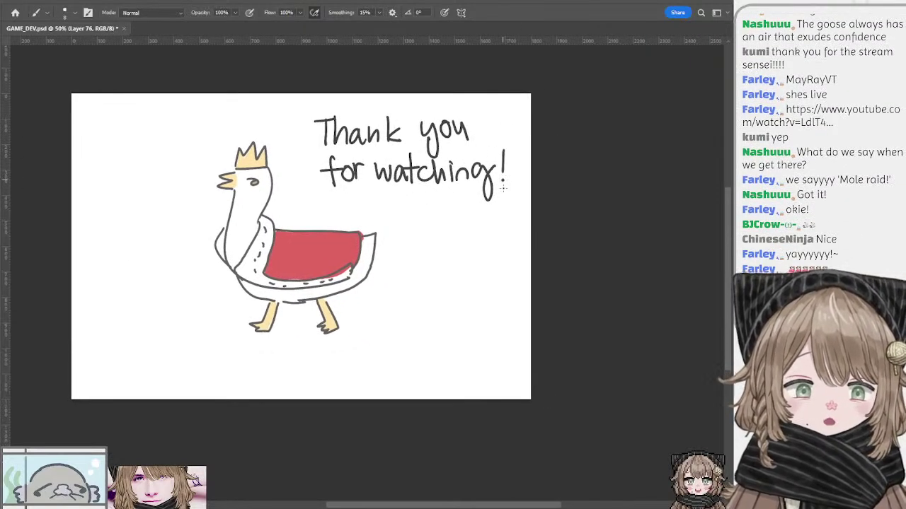
Draw a small face with narrowed eyes and a brimmed hat beside the goose's tail, under the lettering
mouse_move(411, 225)
left_mouse_down()
mouse_move(465, 199)
mouse_move(473, 222)
mouse_move(419, 218)
mouse_move(432, 208)
mouse_move(367, 210)
left_mouse_up()
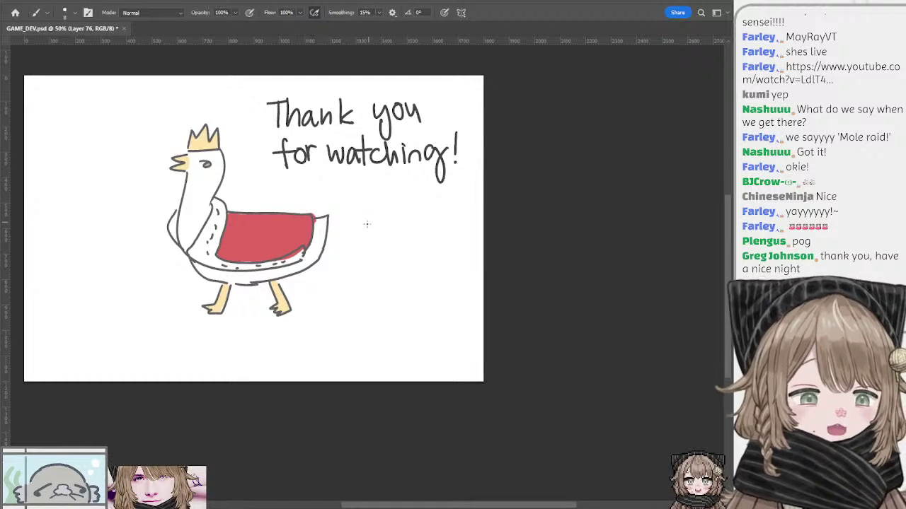
mouse_move(363, 221)
left_mouse_down()
mouse_move(375, 211)
mouse_move(369, 228)
mouse_move(346, 234)
mouse_move(403, 240)
mouse_move(404, 231)
left_mouse_up()
key("ctrl+z")
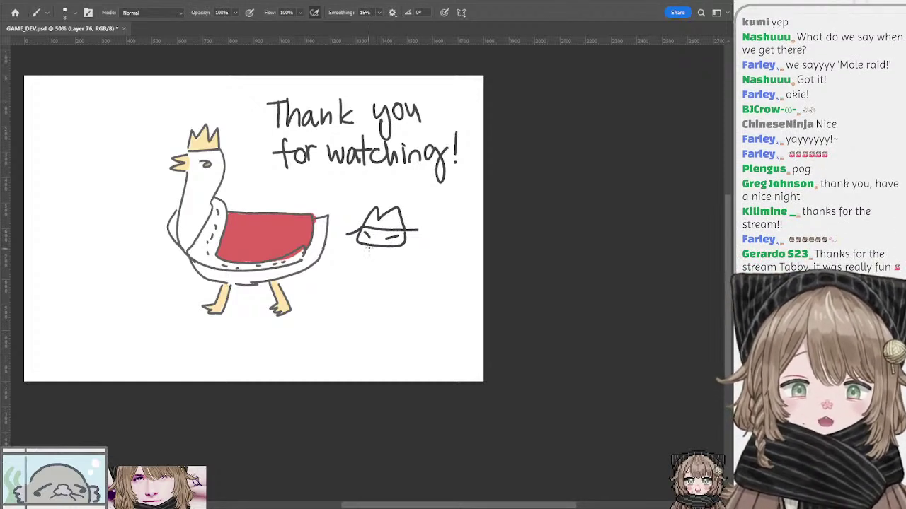
Add two P-shaped strokes below the hat-wearing face and handwrite "OUT!!" next to them
mouse_move(367, 247)
left_mouse_down()
mouse_move(367, 255)
mouse_move(392, 255)
mouse_move(392, 274)
mouse_move(359, 273)
left_mouse_up()
key("ctrl+z")
mouse_move(412, 265)
left_mouse_down()
mouse_move(455, 261)
mouse_move(447, 286)
left_mouse_up()
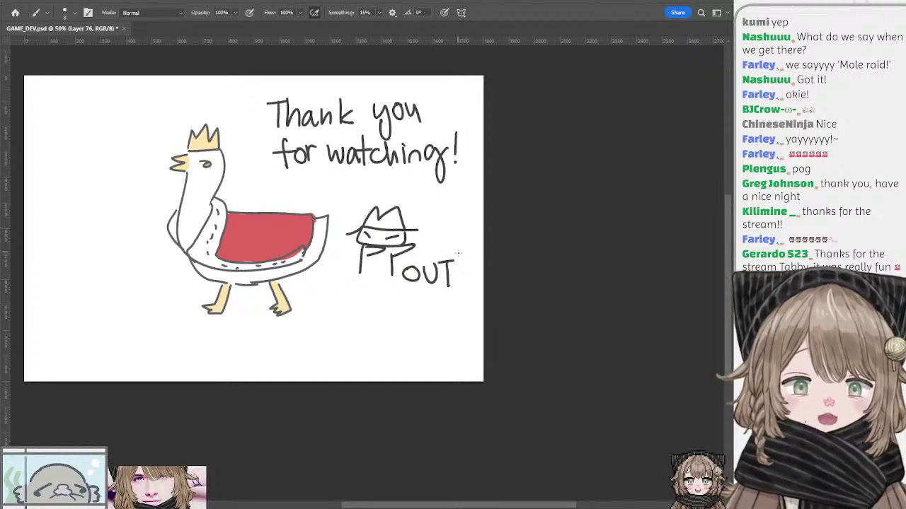
left_click(460, 280)
left_click_drag(458, 251, 465, 277)
left_click(468, 283)
mouse_move(397, 228)
left_mouse_down()
mouse_move(448, 249)
mouse_move(415, 256)
left_mouse_up()
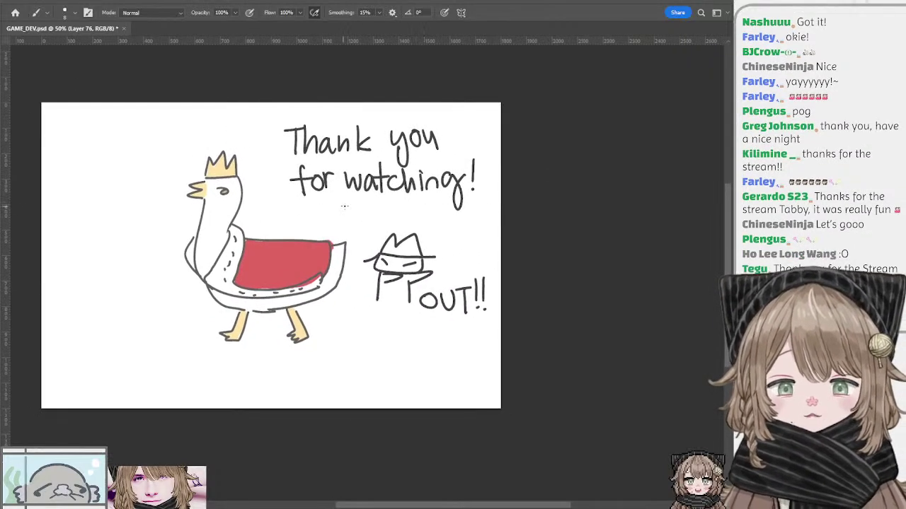